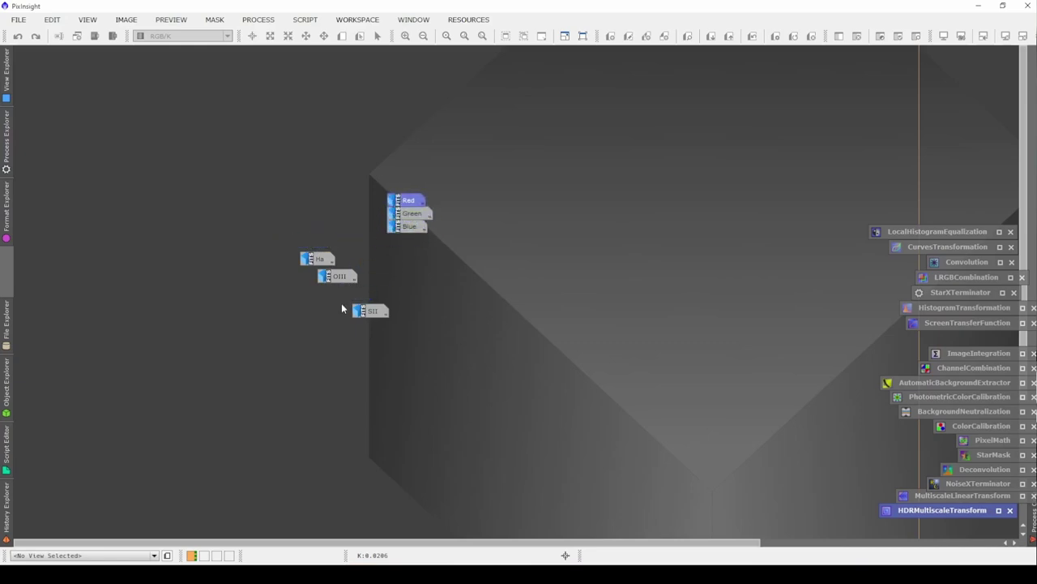
- Stack the SII, Ha and OIII image icons beneath Red, Green and Blue, and move the whole group above the process icons
drag(362, 313, 402, 243)
drag(316, 258, 405, 254)
drag(343, 278, 411, 268)
drag(375, 192, 933, 128)
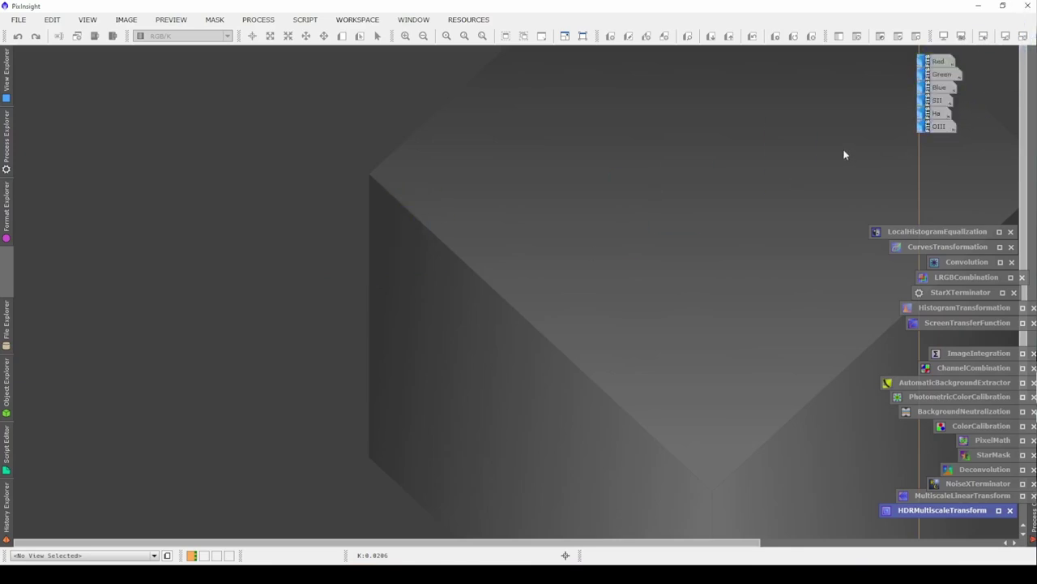
- Load the Hydrogen-alpha, Oxygen_III and Sulphur_II session_1 FITS files as input images in ImageIntegration
double_click(958, 356)
click(994, 78)
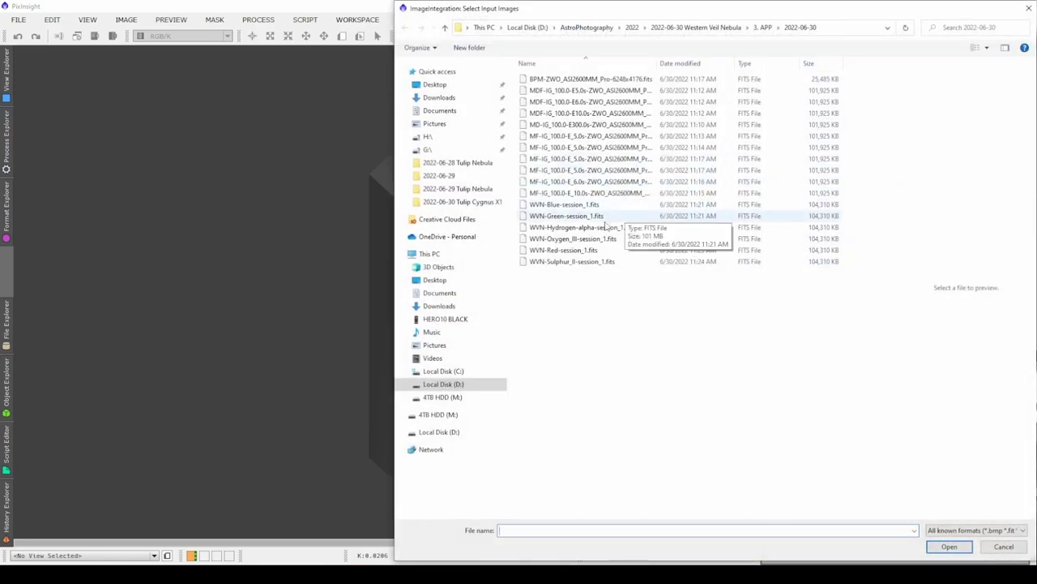
click(596, 228)
ctrl+click(582, 239)
ctrl+click(580, 261)
click(952, 547)
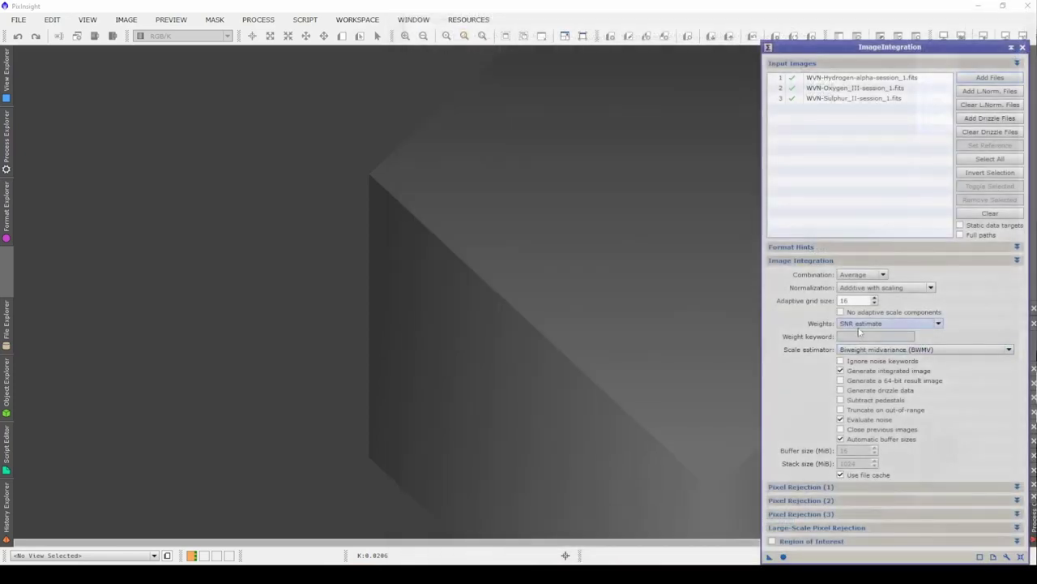
- Run the image integration, auto-stretch the display of the resulting image and enlarge its window
click(783, 557)
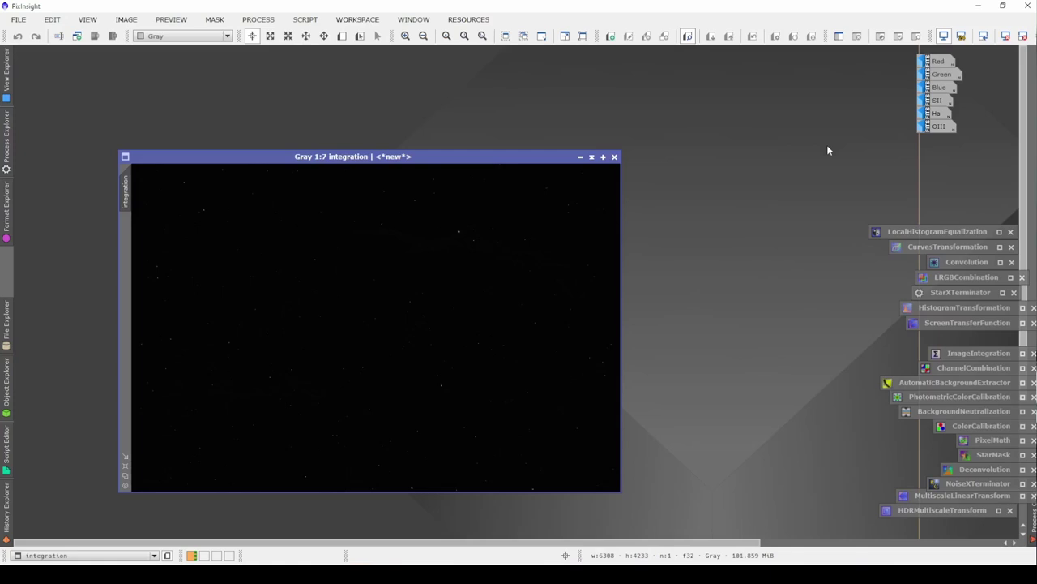
click(945, 36)
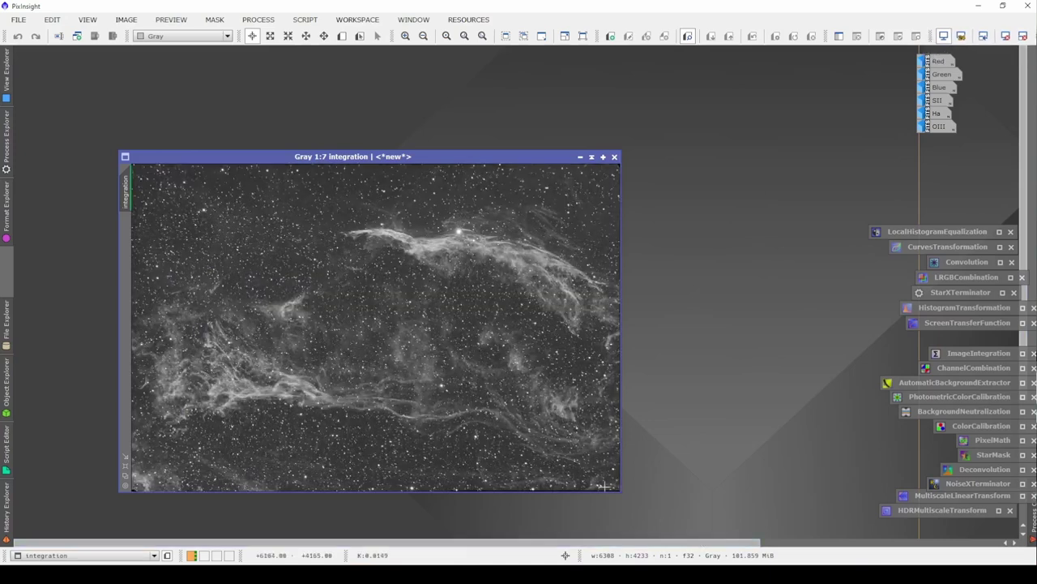
drag(620, 490, 672, 522)
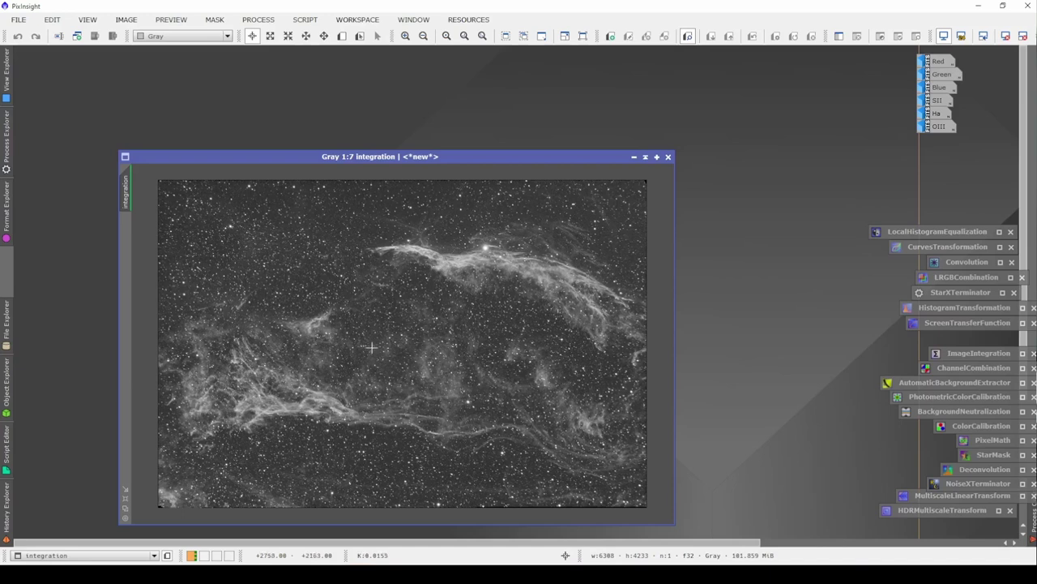
- Examine the stars, noise and nebula filaments of the integrated image at 2:1 magnification, then return to the full view
scroll(371, 348, up, 8)
scroll(464, 360, down, 1)
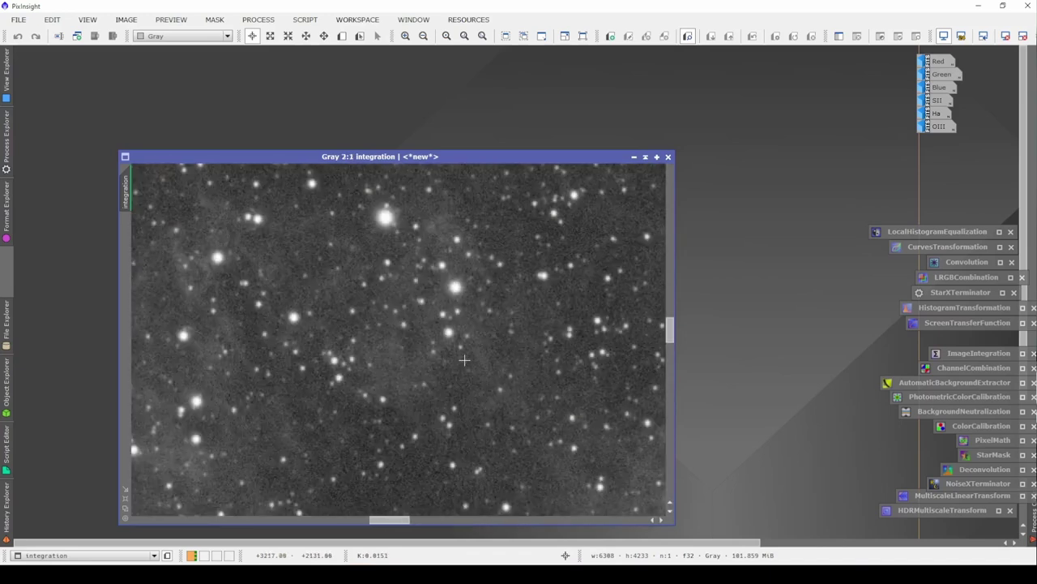
mouse_move(524, 345)
mouse_down()
mouse_move(565, 349)
mouse_move(487, 463)
mouse_move(406, 472)
mouse_up()
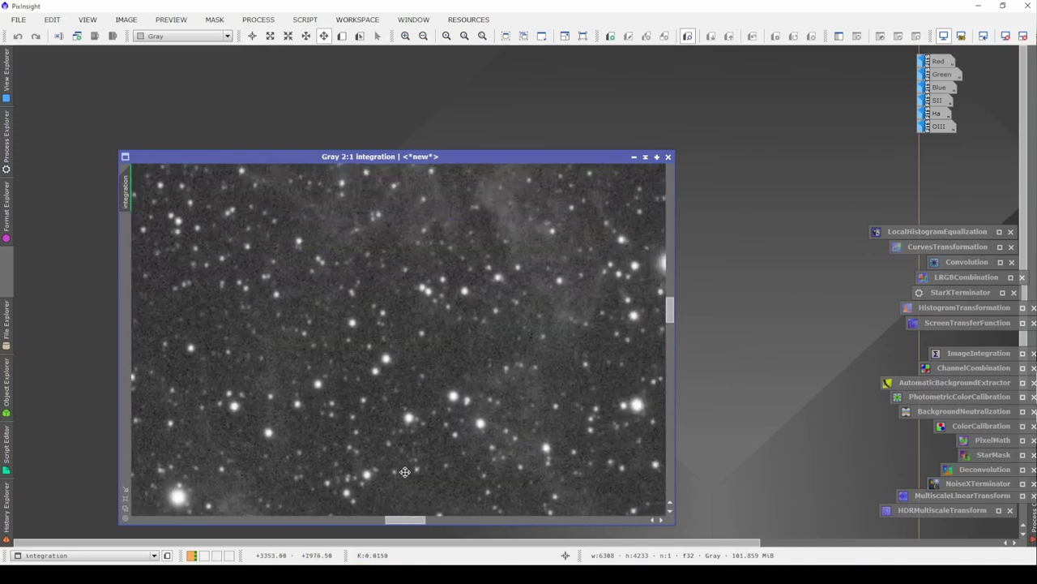
drag(489, 303, 415, 500)
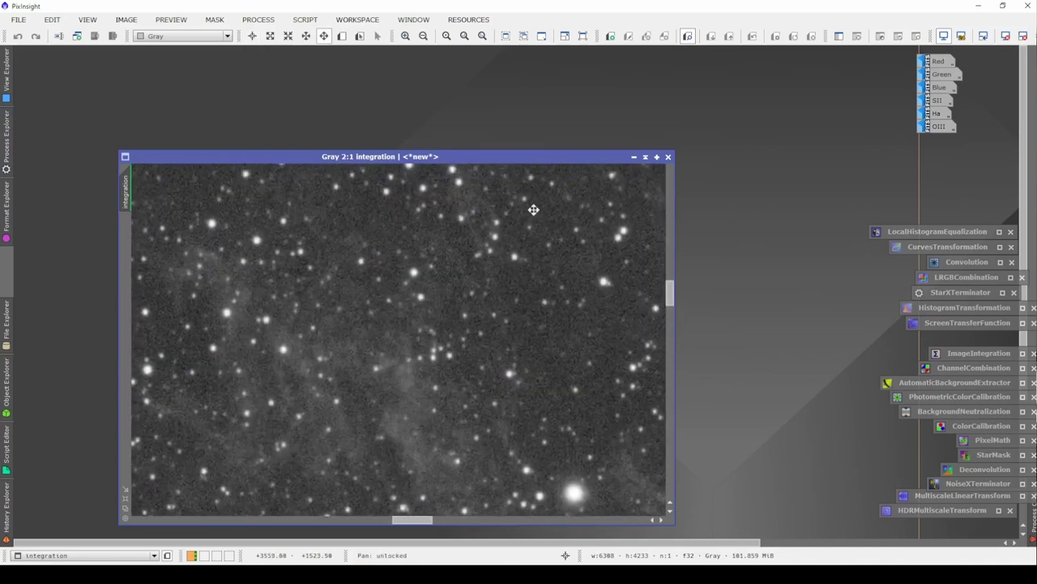
drag(532, 209, 430, 433)
drag(613, 240, 597, 249)
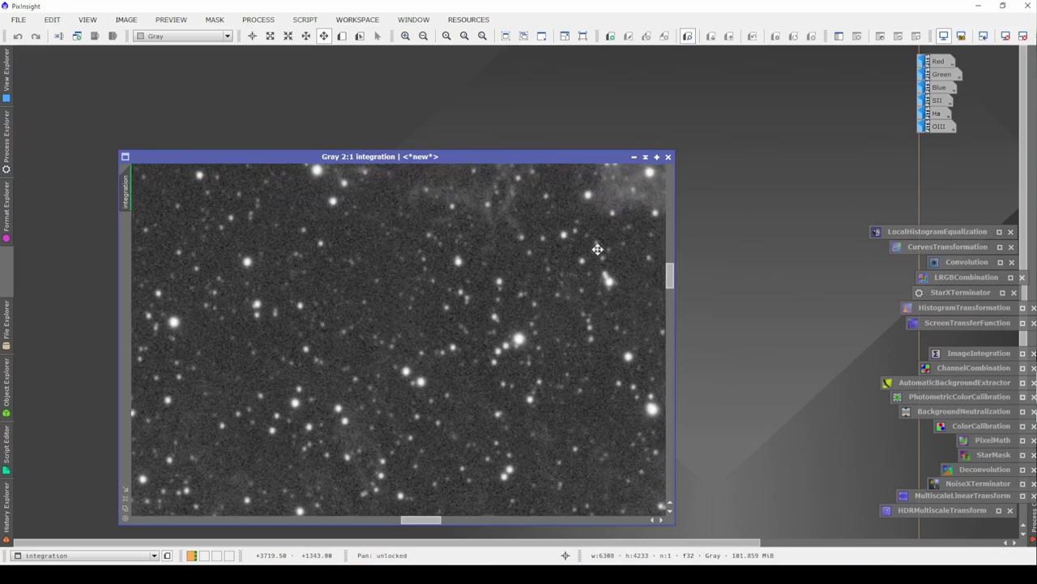
drag(454, 325, 421, 454)
mouse_move(398, 267)
mouse_down()
mouse_move(397, 429)
mouse_move(273, 286)
mouse_up()
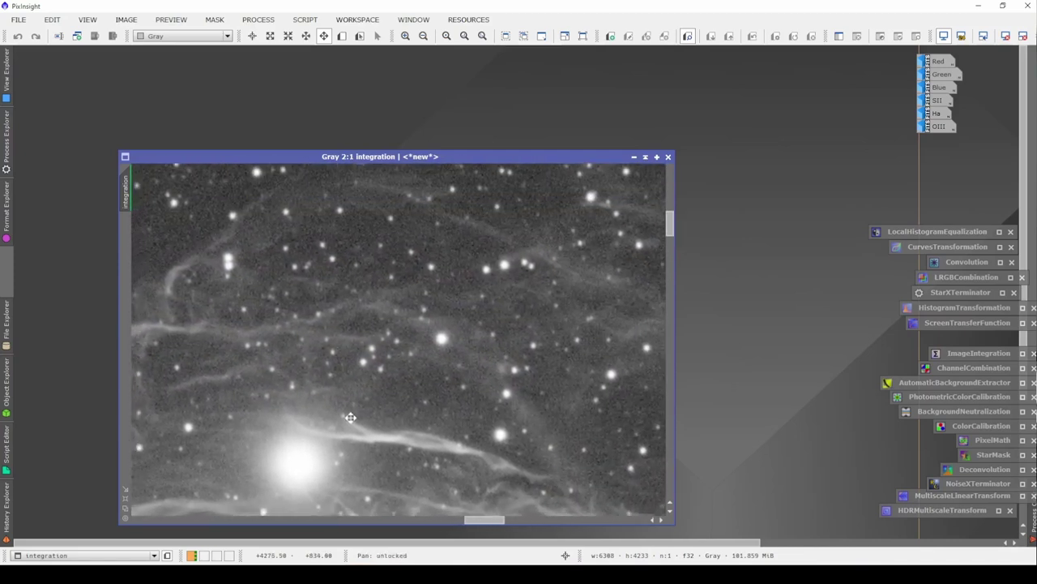
drag(437, 385, 499, 305)
key(alt+r)
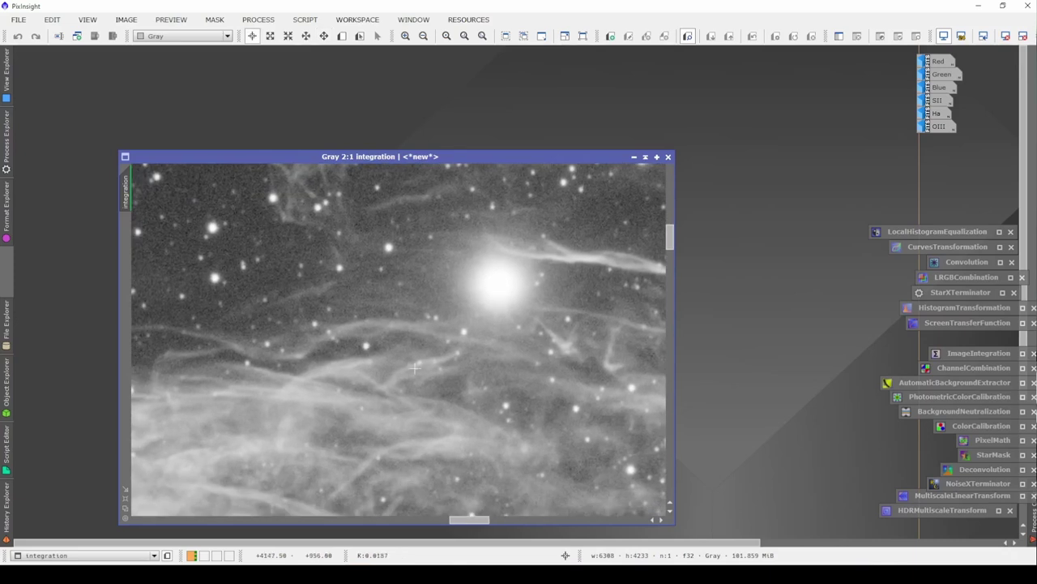
key(alt+p)
drag(237, 398, 421, 267)
drag(310, 351, 586, 363)
scroll(460, 366, down, 2)
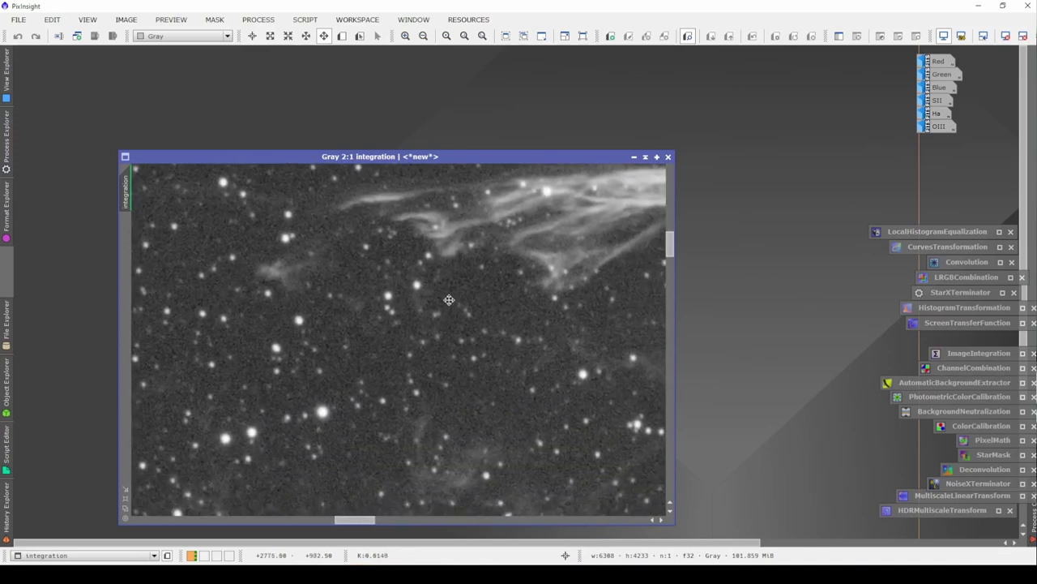
key(alt+r)
scroll(479, 342, down, 5)
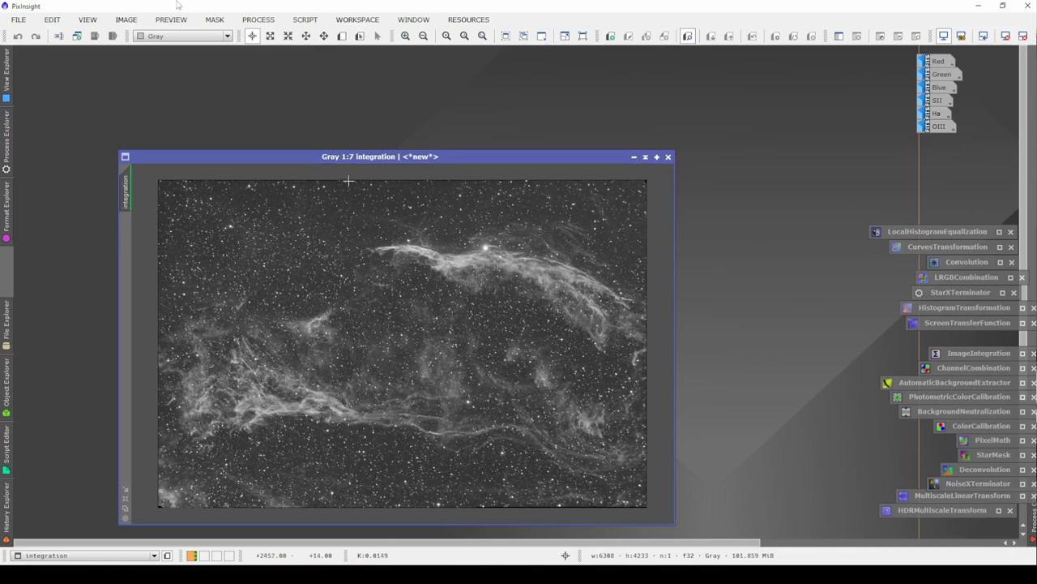
- Start DynamicCrop on the integrated image and set a crop of about 6119 × 3988 pixels that excludes the stacking edges
click(273, 21)
mouse_move(324, 15)
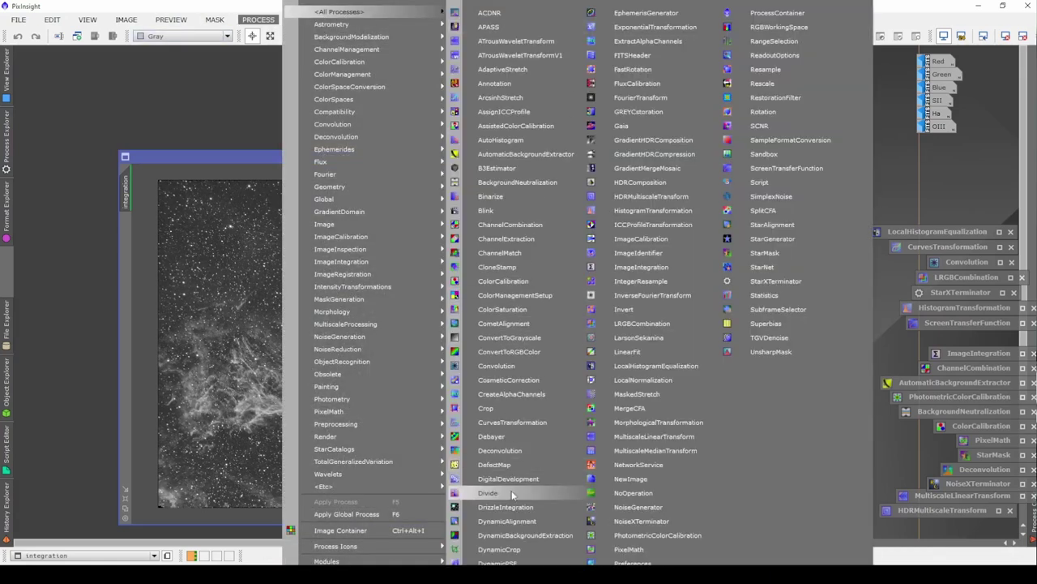
click(499, 549)
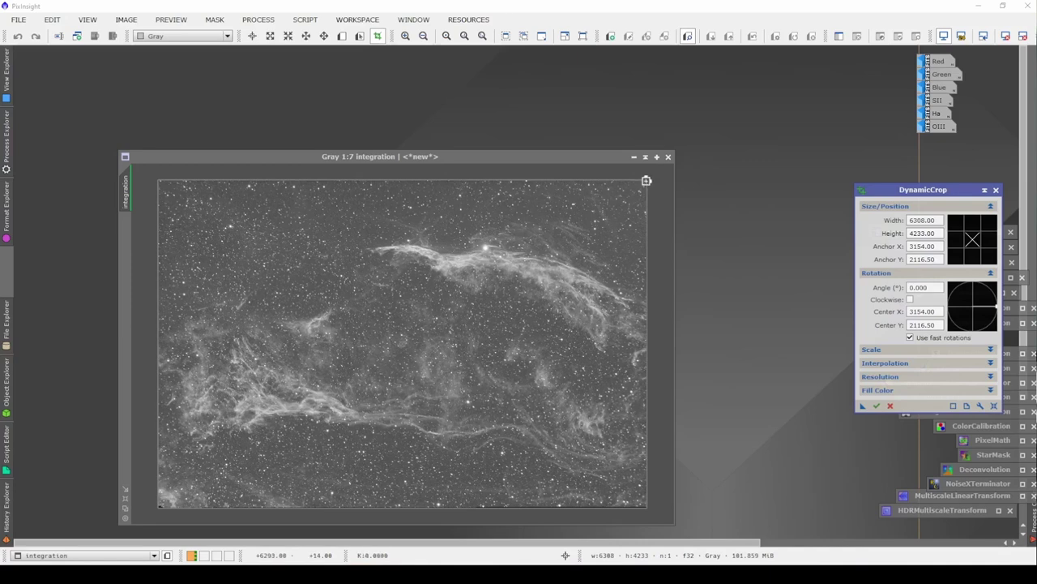
drag(646, 180, 637, 191)
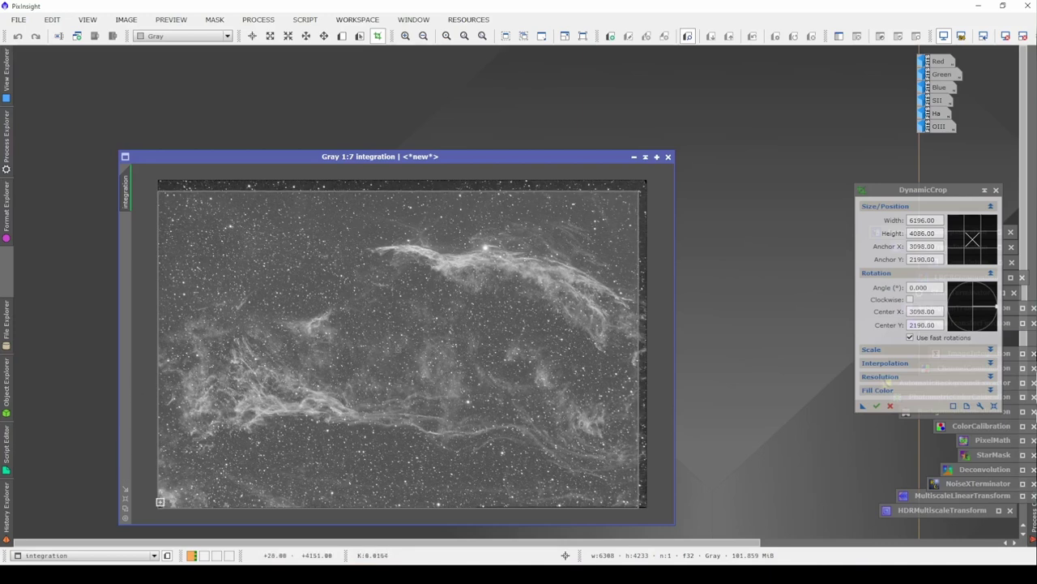
drag(159, 508, 164, 499)
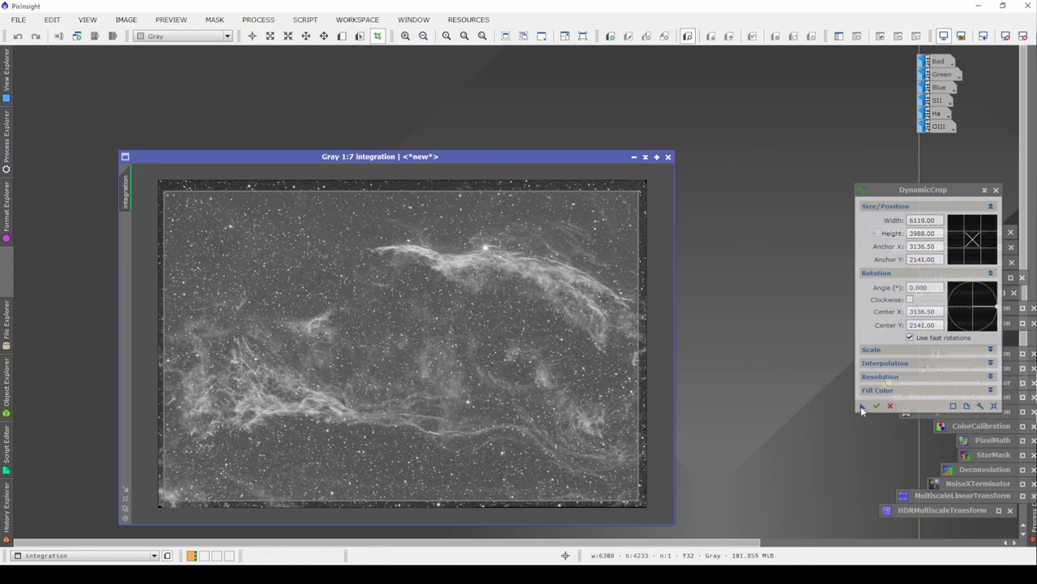
- Save the DynamicCrop settings as a process icon on the workspace and name it dyncrop
drag(862, 406, 836, 527)
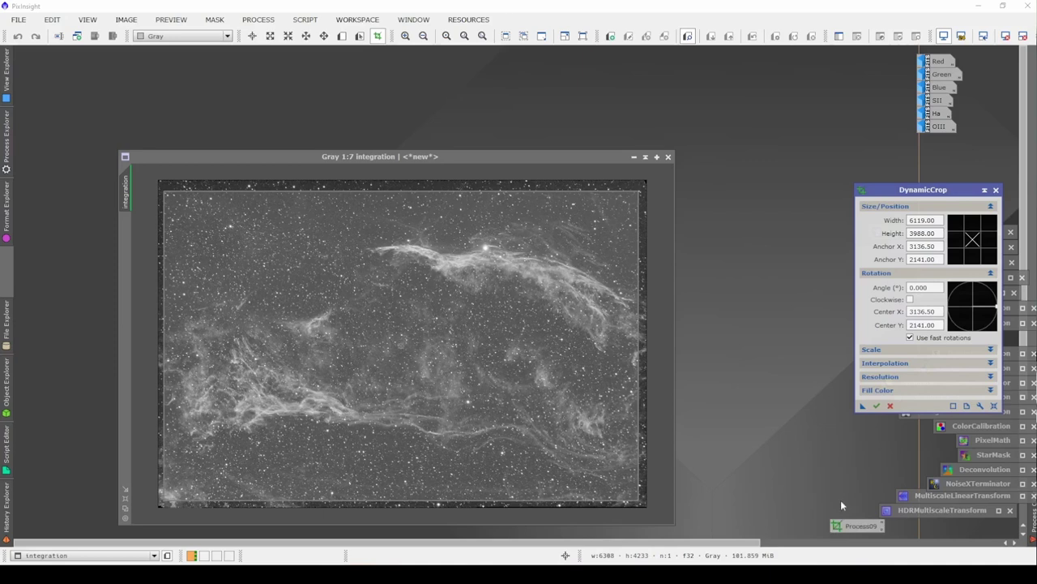
double_click(879, 526)
text(d)
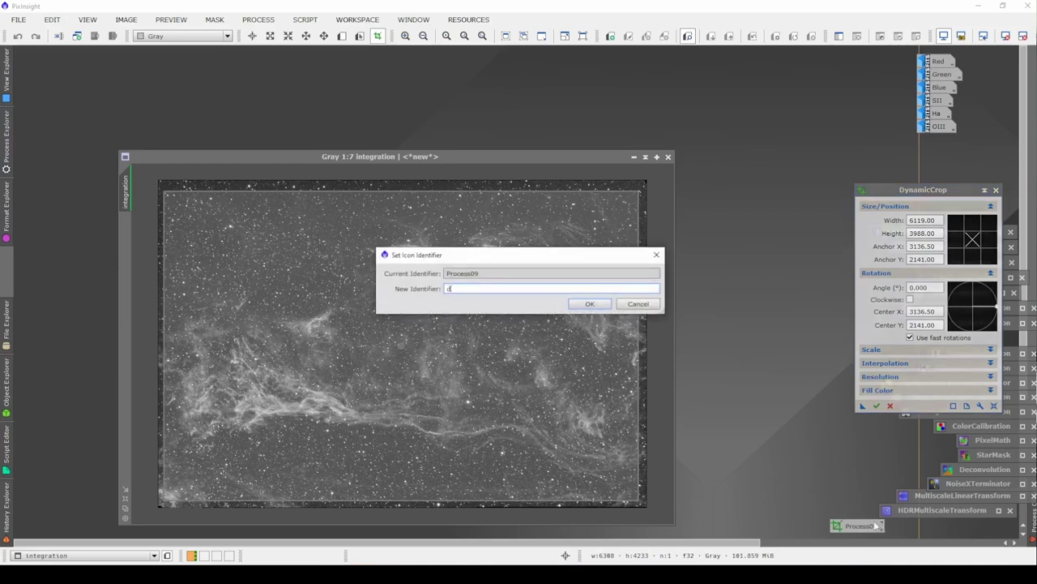
text(yncrop)
key(Return)
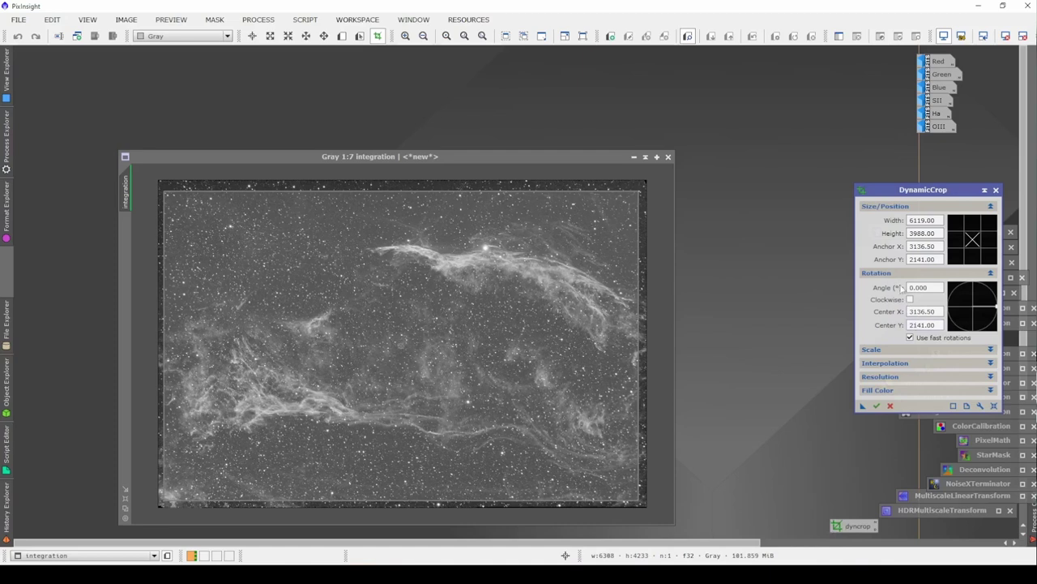
- Cancel the active DynamicCrop session, apply the dyncrop icon to the integrated image and minimize the image
click(996, 190)
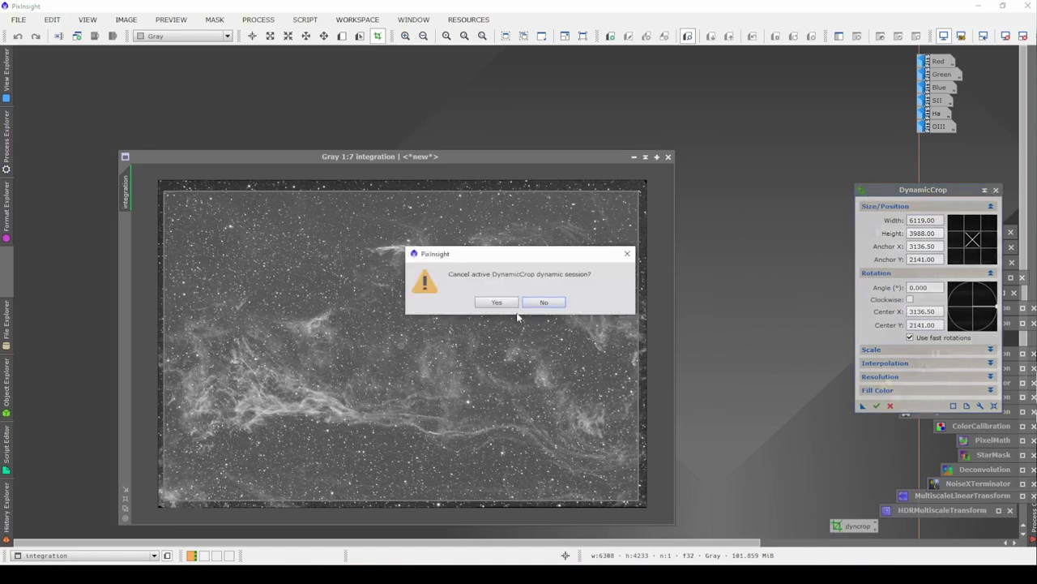
click(503, 305)
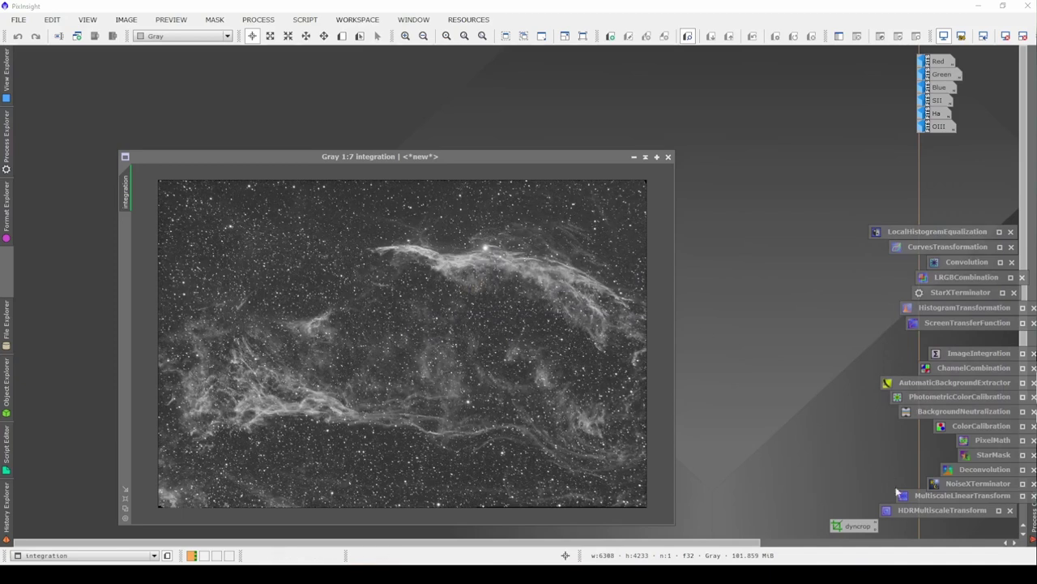
drag(851, 525, 543, 353)
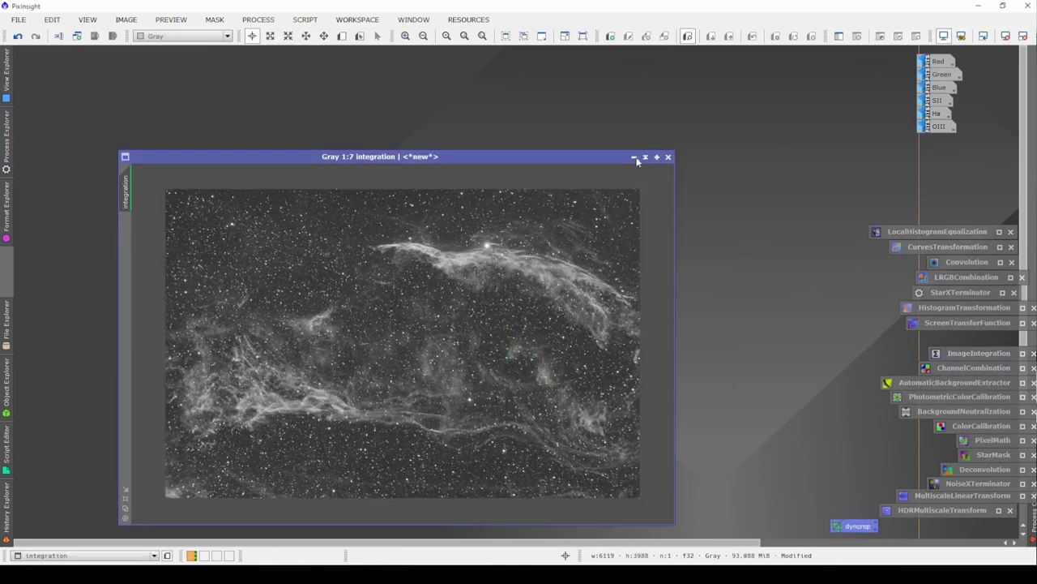
click(634, 157)
- Restore the OIII, Ha, SII, Blue, Green and Red images from their icons
double_click(940, 127)
double_click(937, 114)
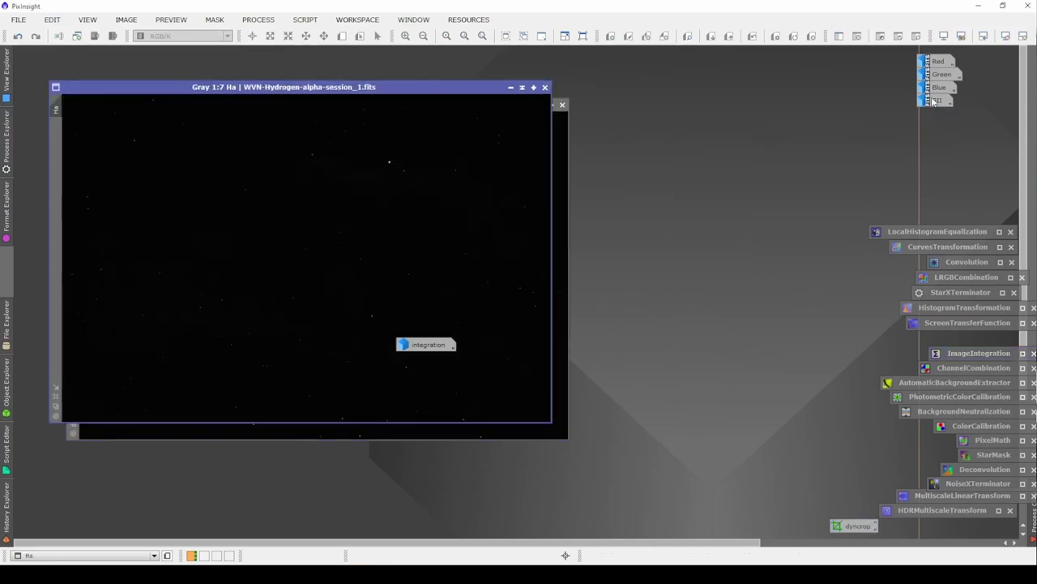
double_click(938, 100)
double_click(938, 87)
double_click(941, 74)
double_click(936, 61)
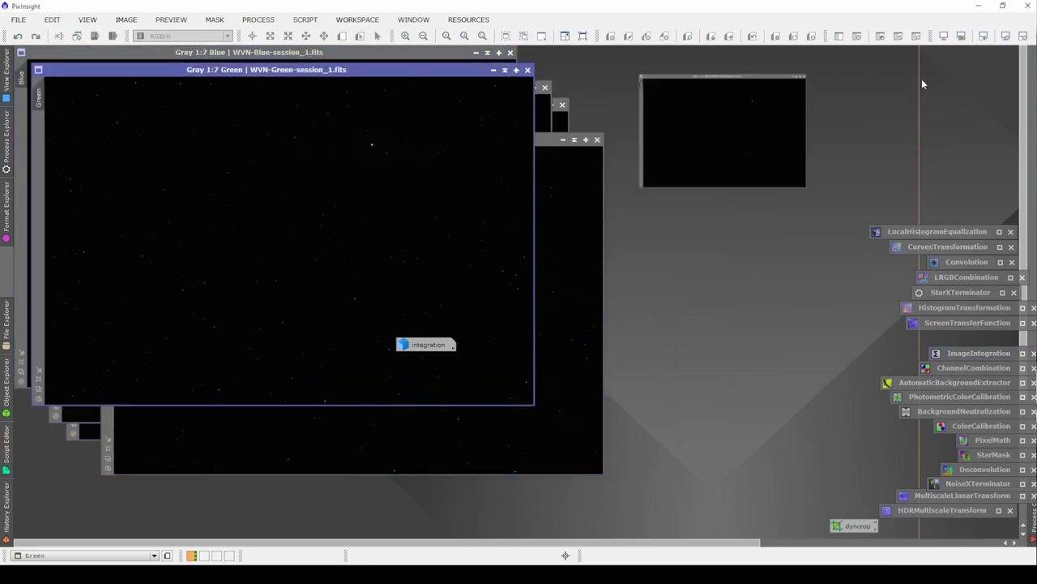
- Apply the dyncrop icon to the Red, Green and Blue images, minimizing each one once cropped
drag(851, 525, 435, 199)
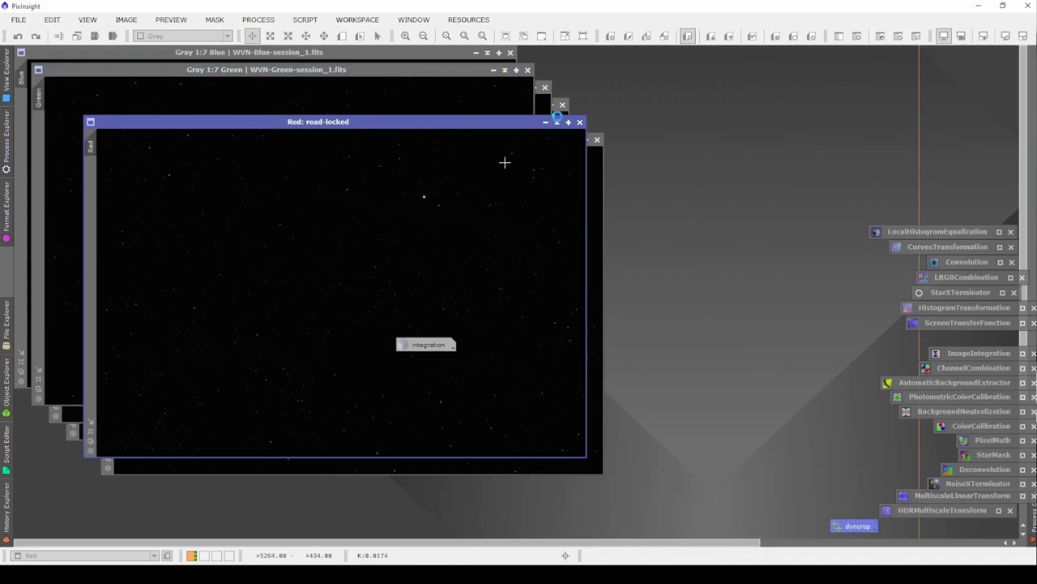
click(546, 123)
drag(857, 525, 381, 140)
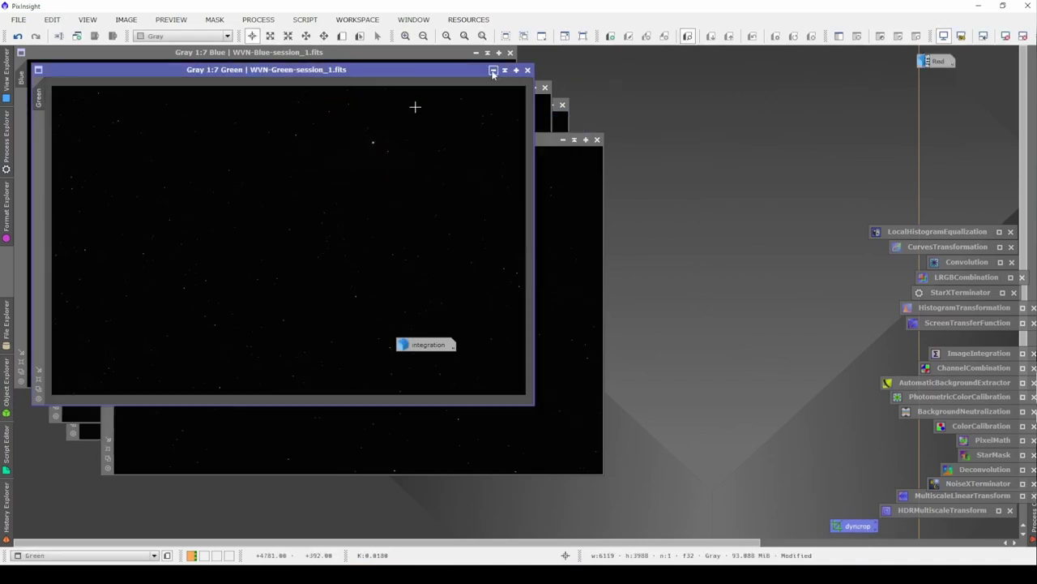
click(493, 70)
drag(847, 526, 389, 145)
click(476, 52)
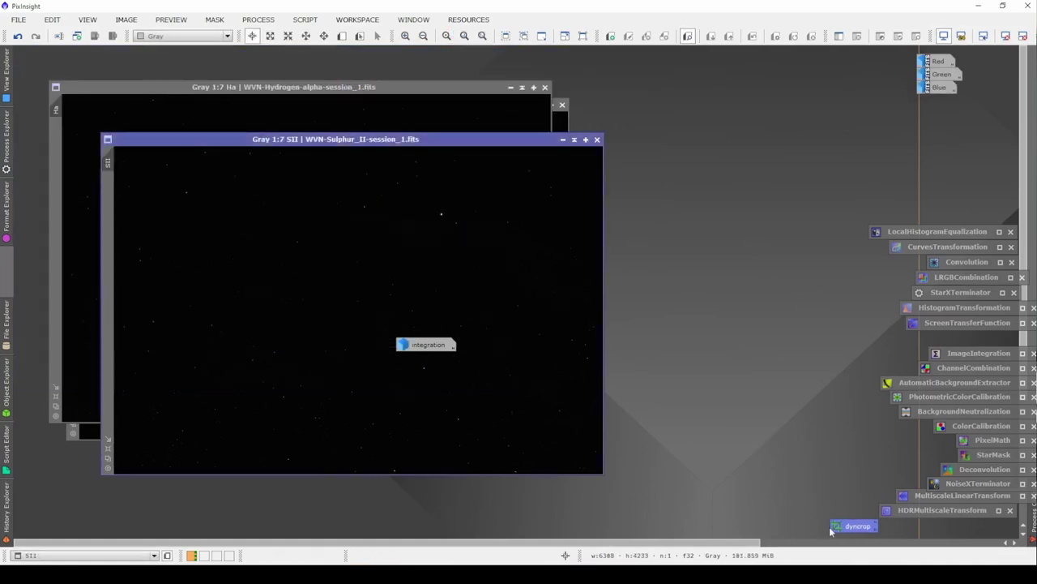
- Crop the SII, Ha and OIII images with dyncrop, minimize each, and place the integration icon beneath the stacked image icons
drag(851, 529, 497, 242)
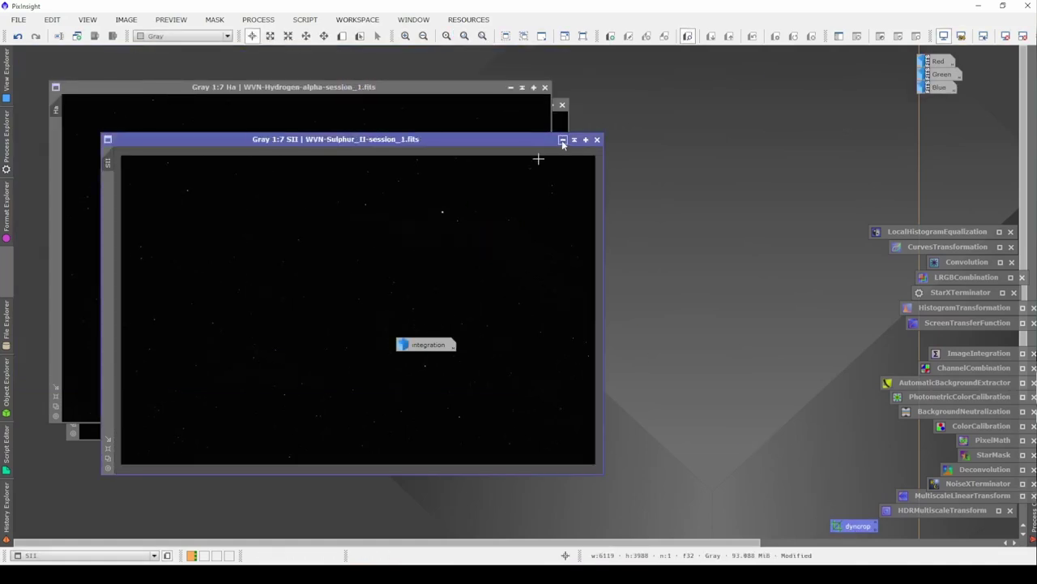
click(562, 139)
drag(851, 525, 498, 259)
click(511, 86)
drag(842, 532, 494, 248)
click(527, 104)
drag(424, 343, 947, 142)
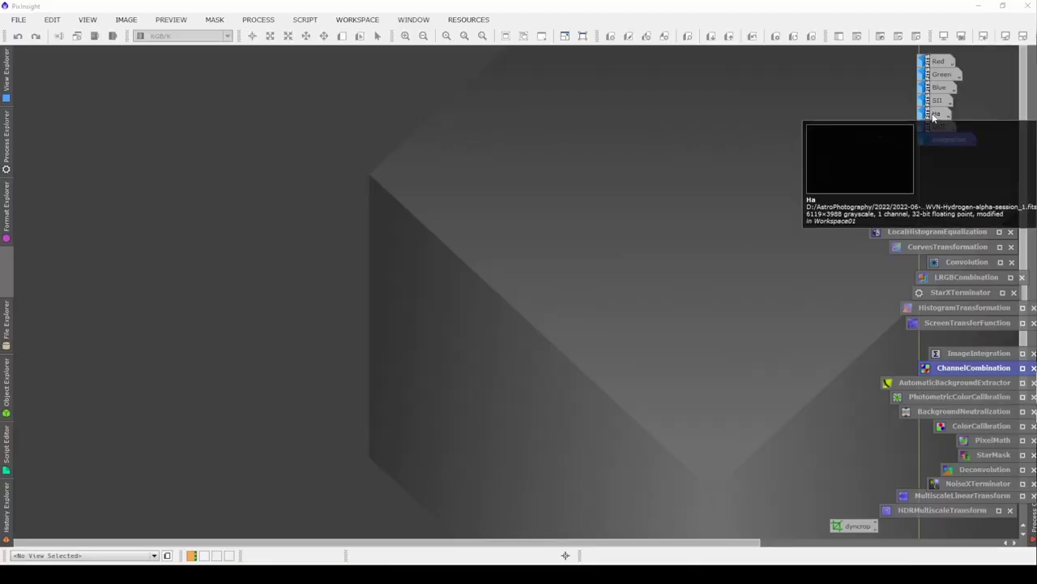
- Restore the Ha image and auto-stretch its display
double_click(936, 114)
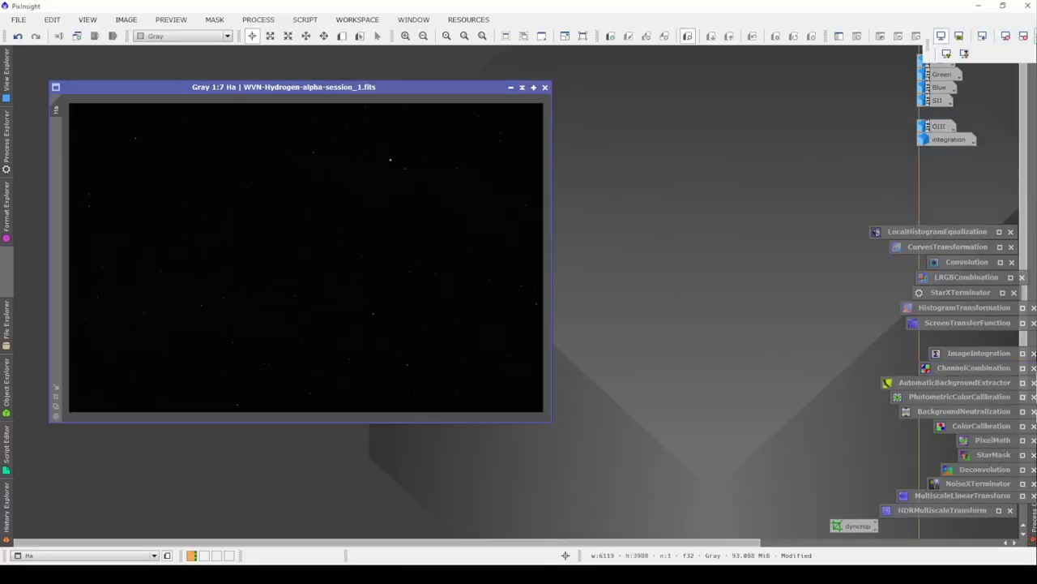
click(947, 53)
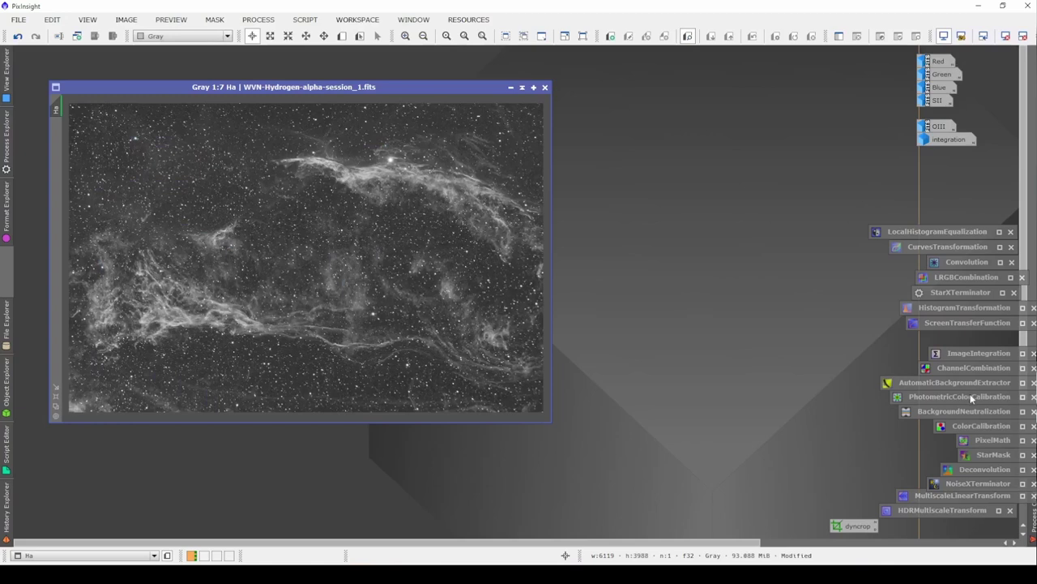
- Open ScreenTransferFunction and place its window just below the Ha image
double_click(967, 323)
drag(807, 502, 210, 472)
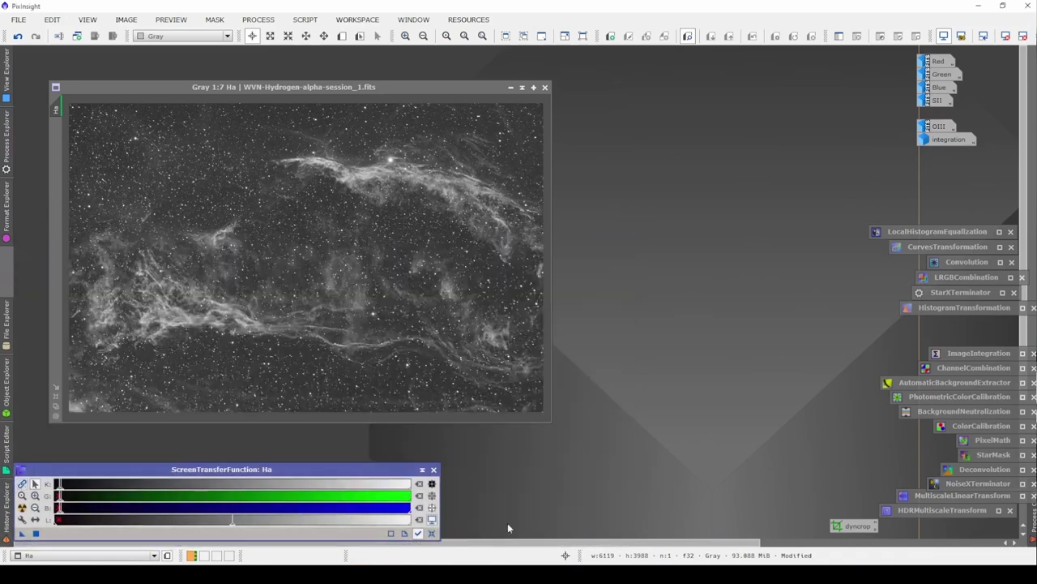
drag(67, 471, 83, 472)
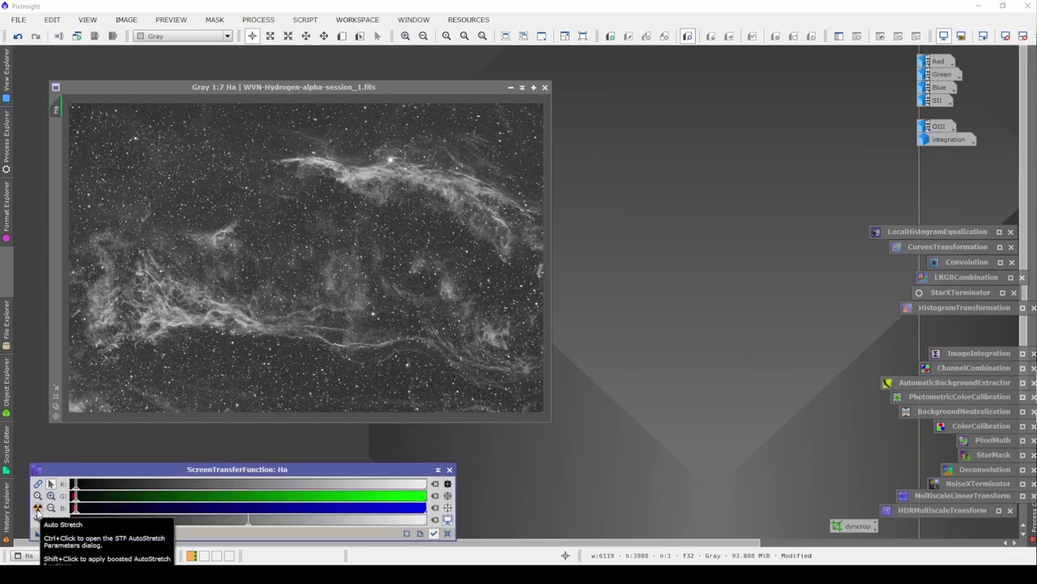
- Examine the nebula filaments and background noise of the Ha image up close
click(286, 188)
scroll(334, 270, up, 8)
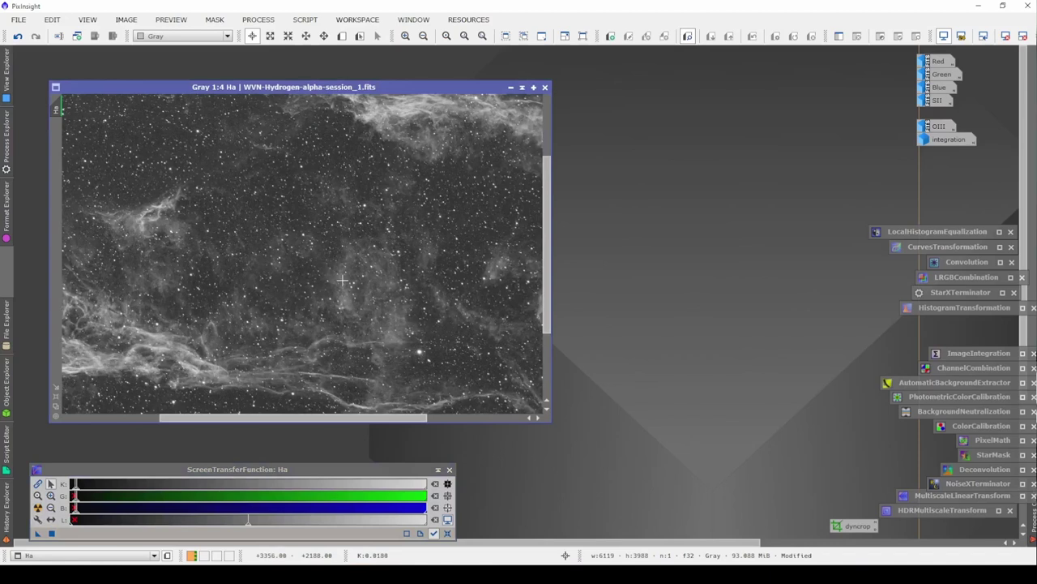
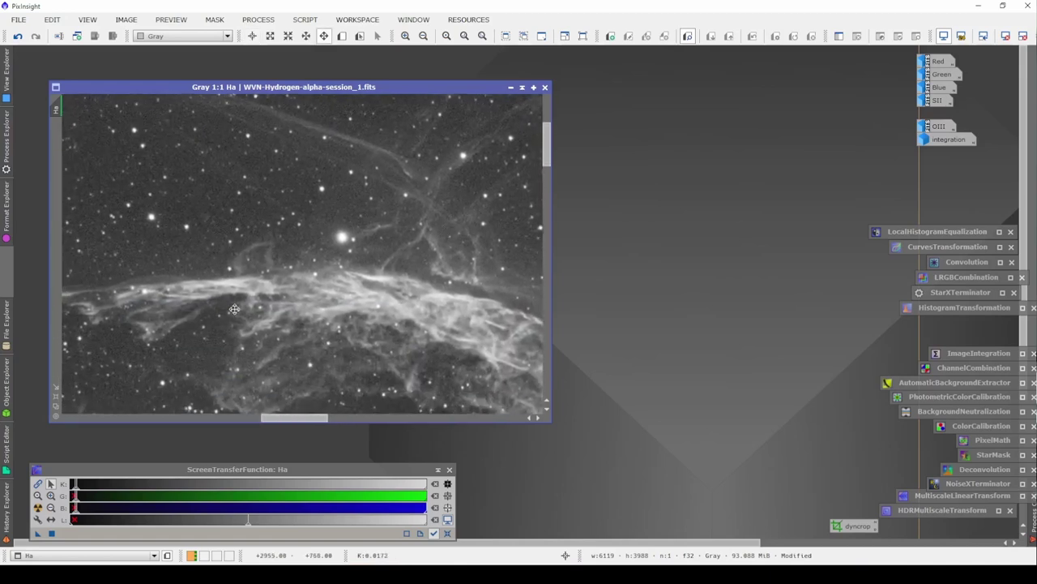
drag(205, 316, 350, 304)
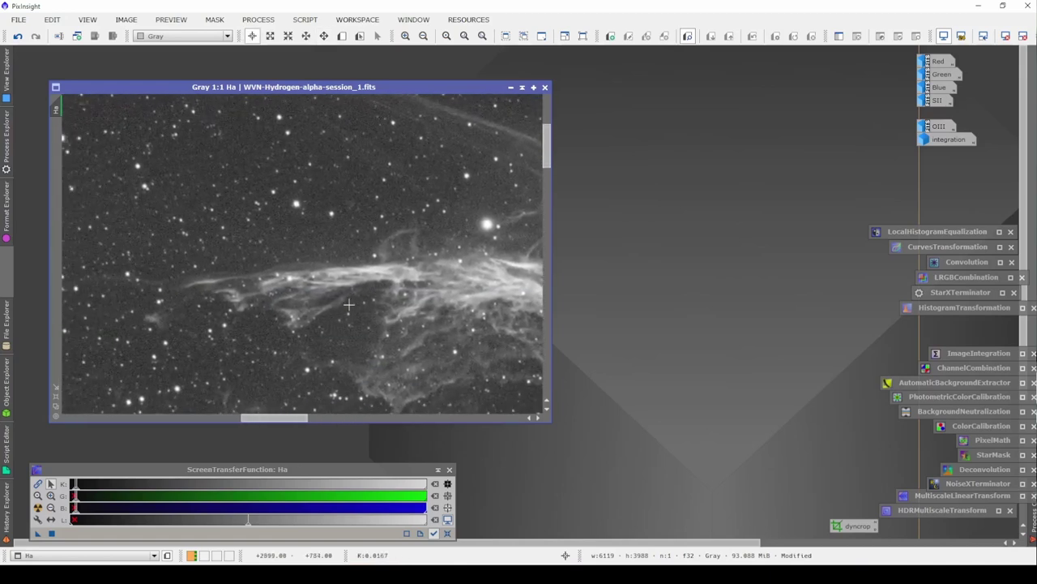
scroll(354, 323, up, 2)
scroll(354, 322, down, 7)
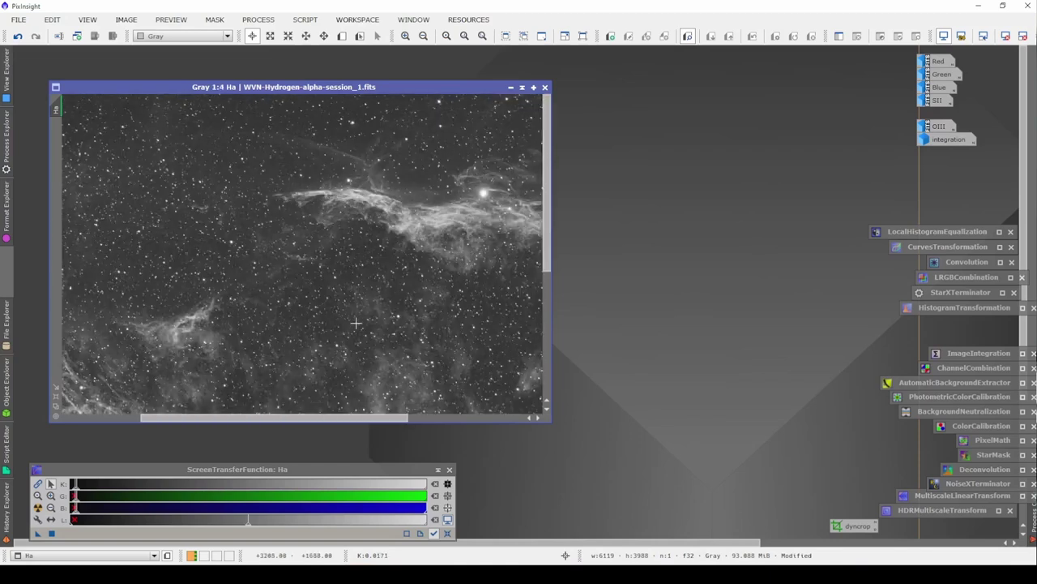
scroll(354, 323, down, 1)
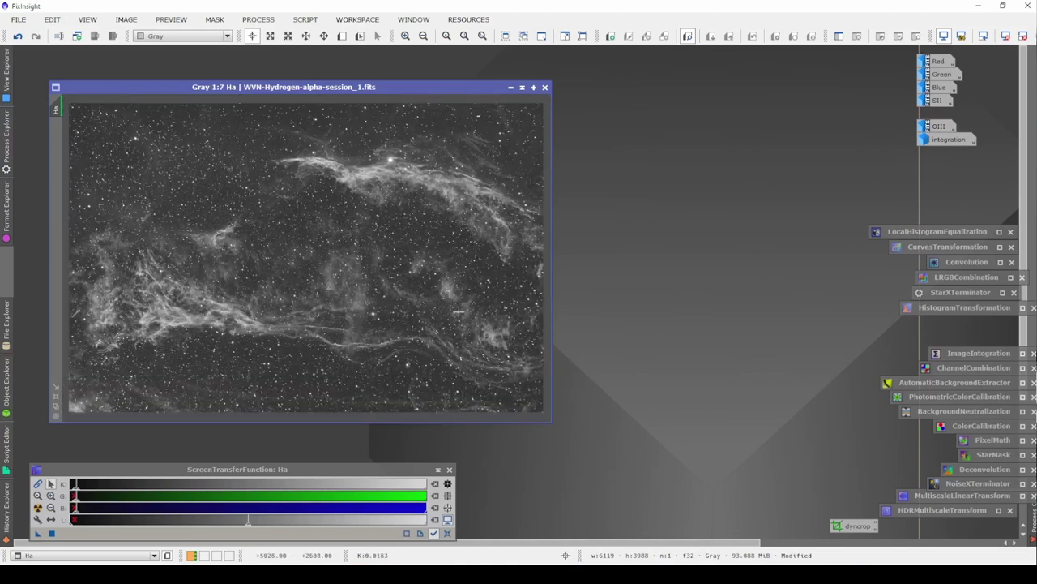
- Open DynamicBackgroundExtraction beside the Ha image, reveal its sample generation and target image correction settings, and reset it to defaults
click(257, 19)
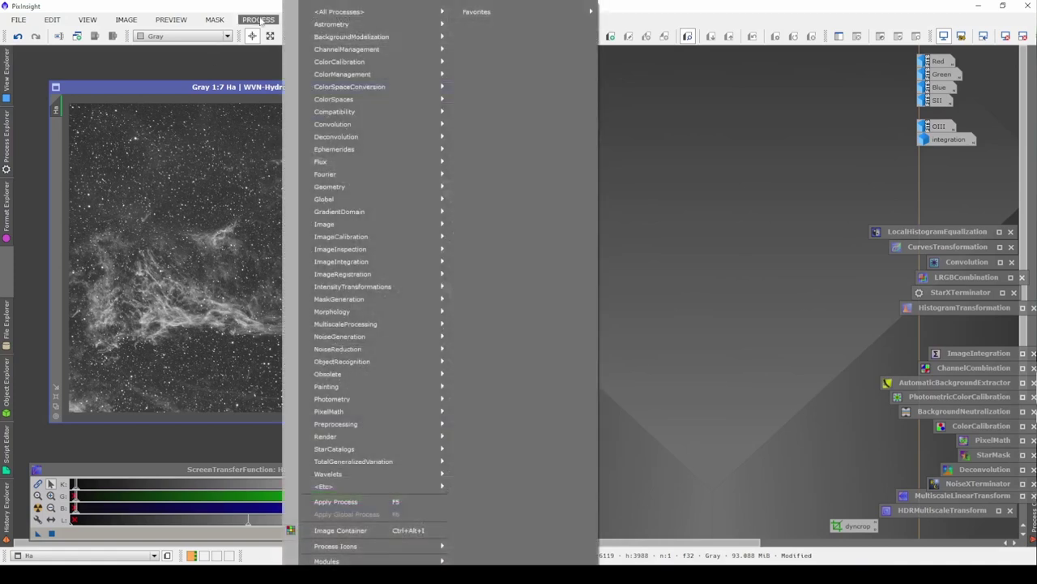
mouse_move(366, 37)
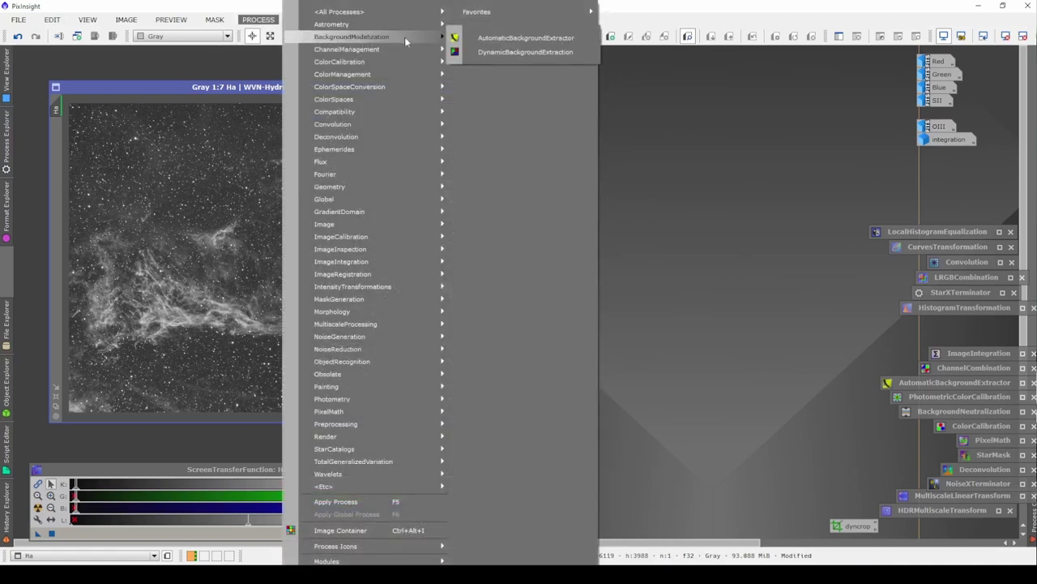
click(509, 51)
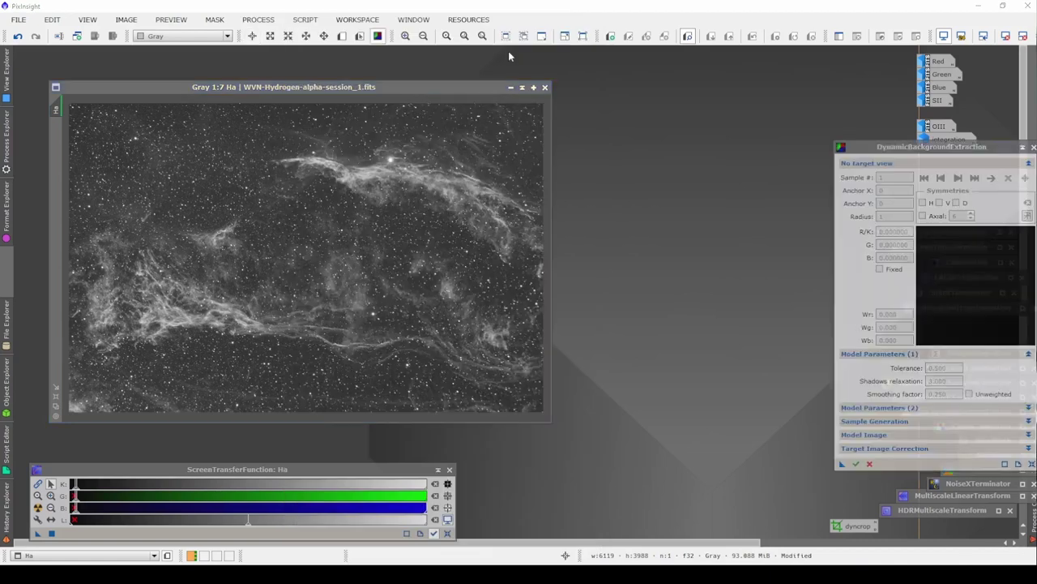
drag(917, 150, 754, 147)
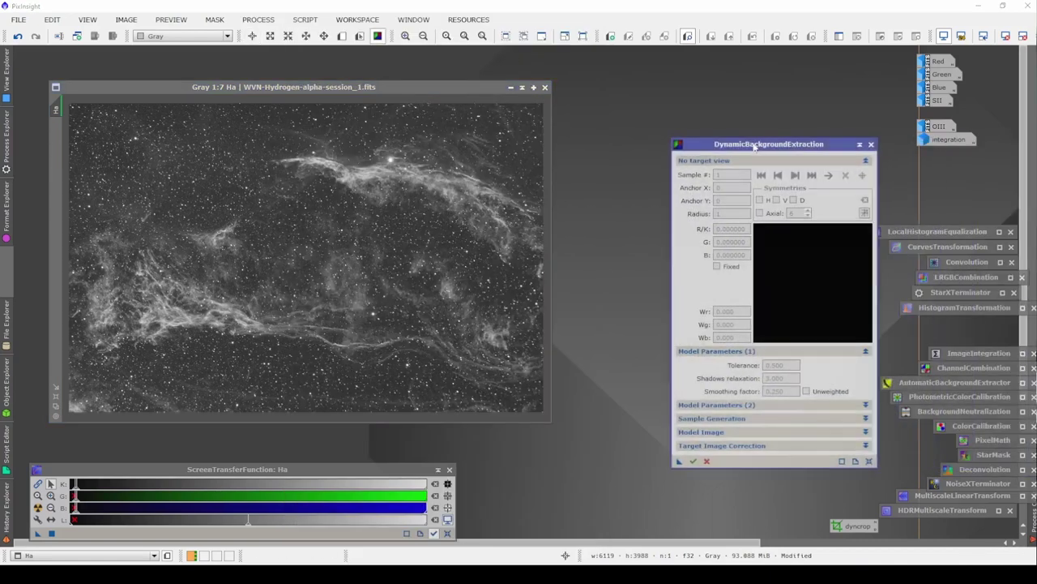
click(866, 445)
click(865, 418)
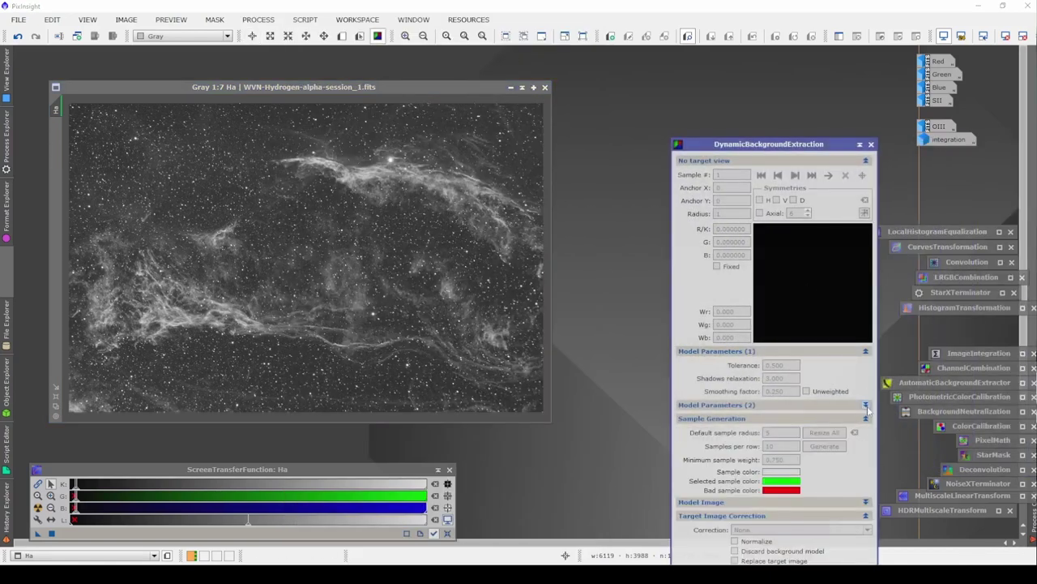
click(865, 405)
drag(838, 146, 810, 24)
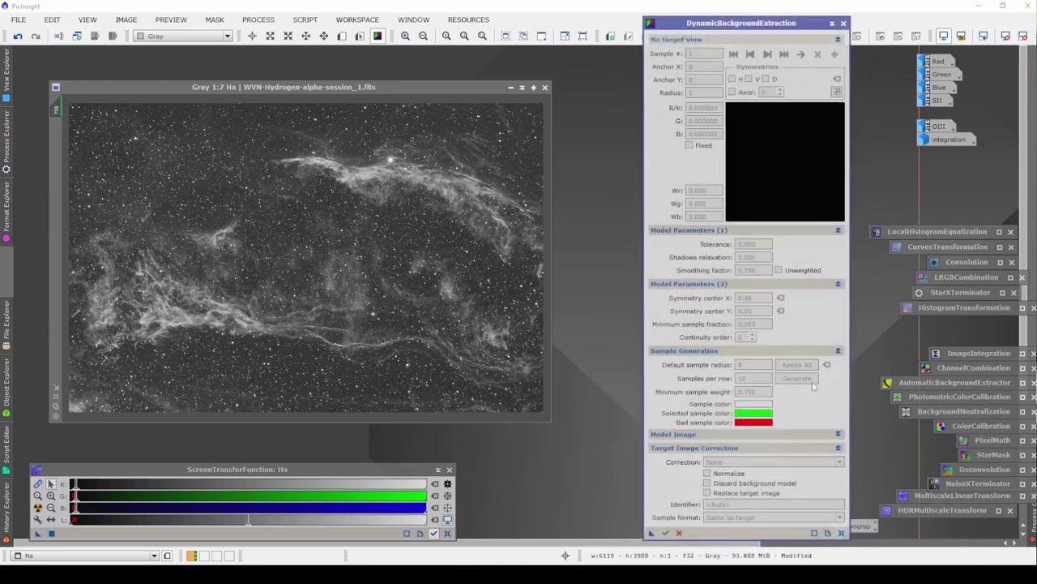
click(838, 284)
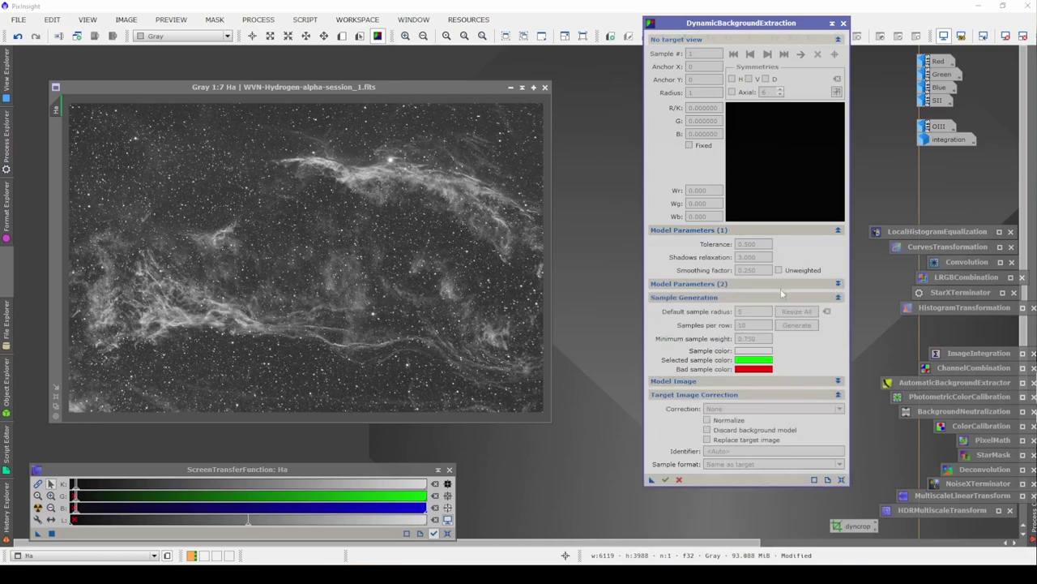
click(841, 480)
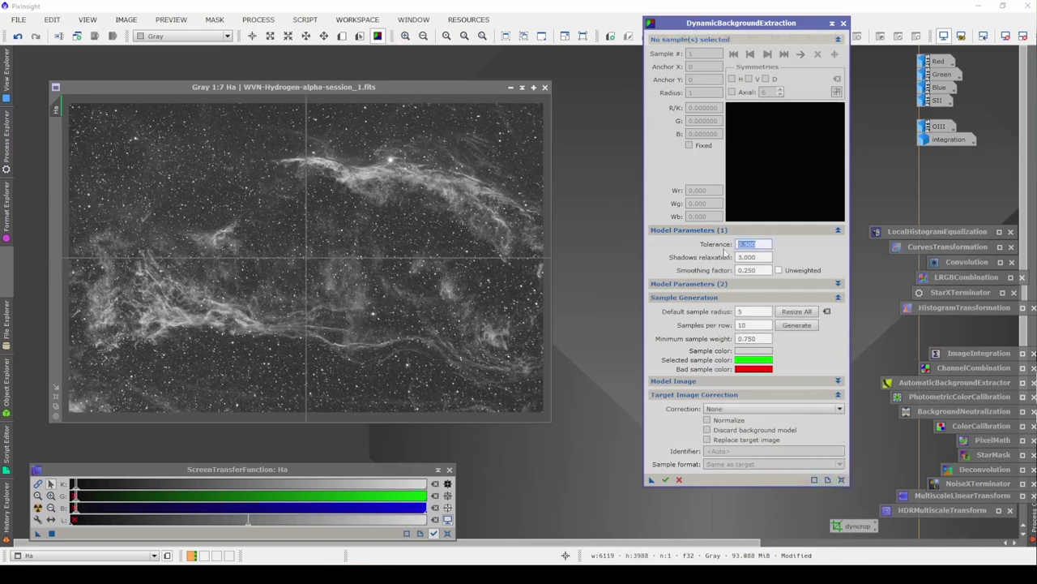
- Generate background samples on the Ha image with tolerance 2, default sample radius 150 and 7 samples per row
text(2)
mouse_move(732, 265)
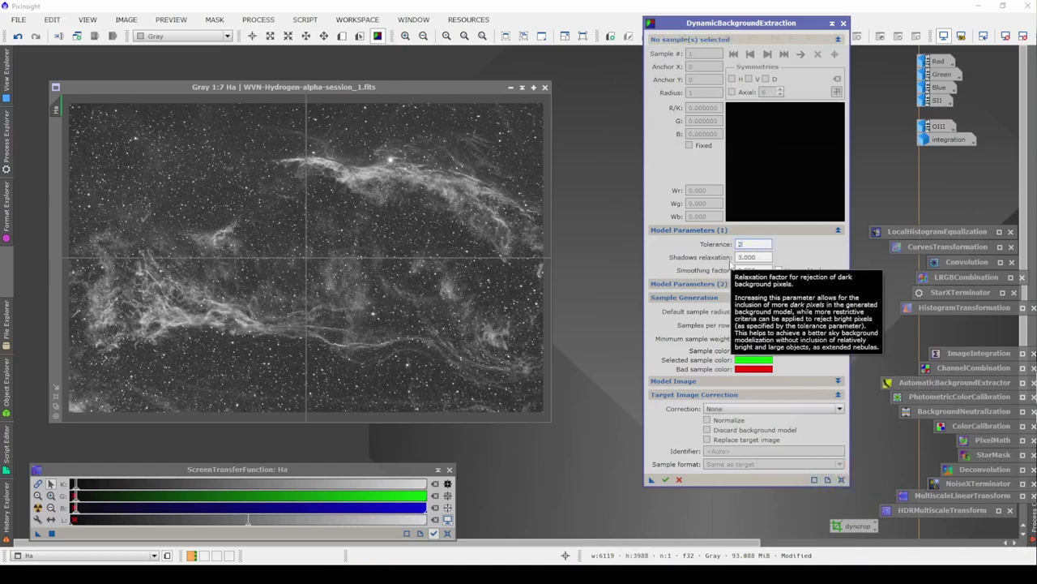
mouse_move(744, 244)
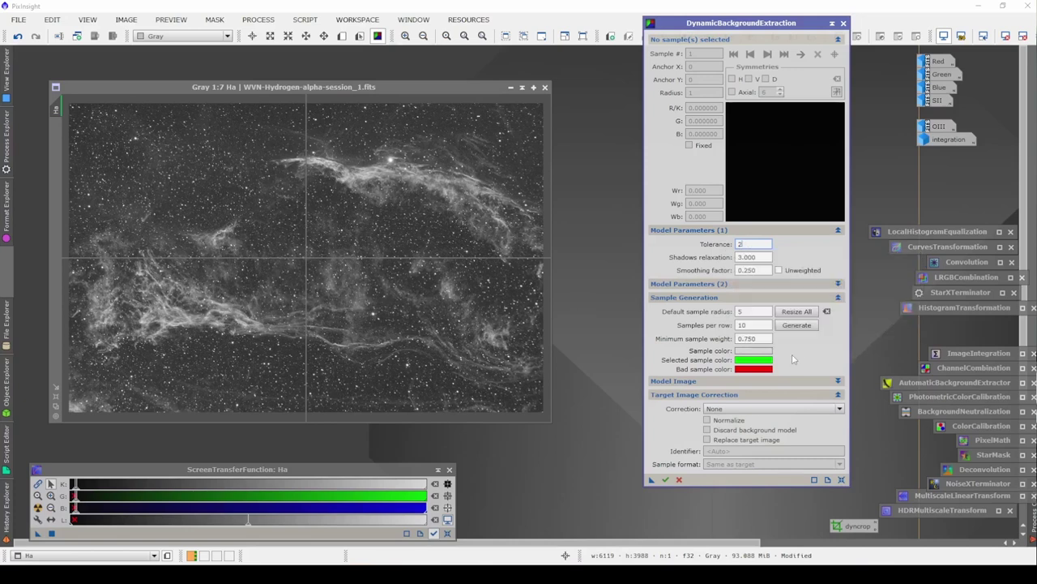
click(742, 311)
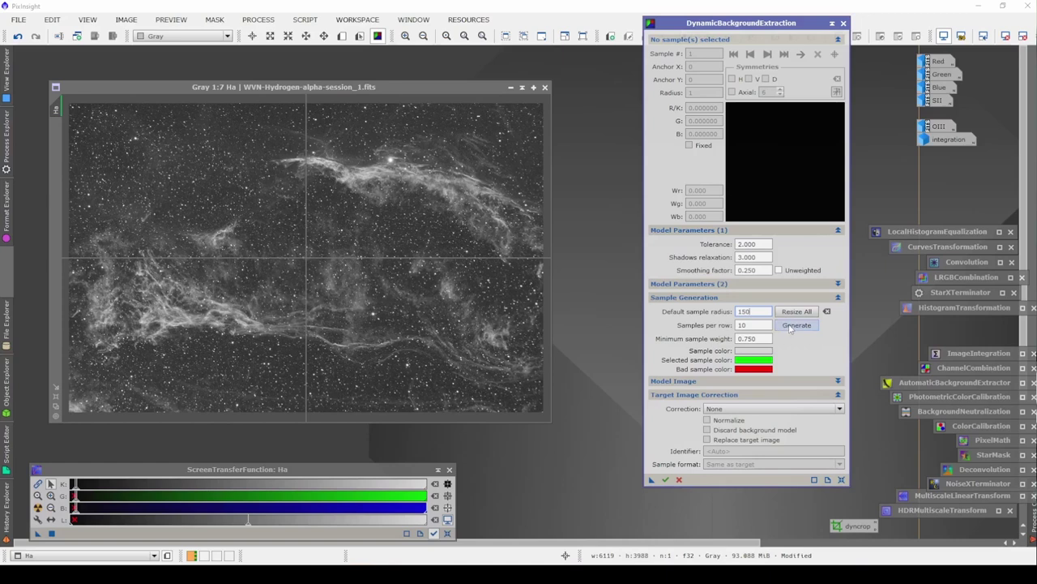
key(Tab)
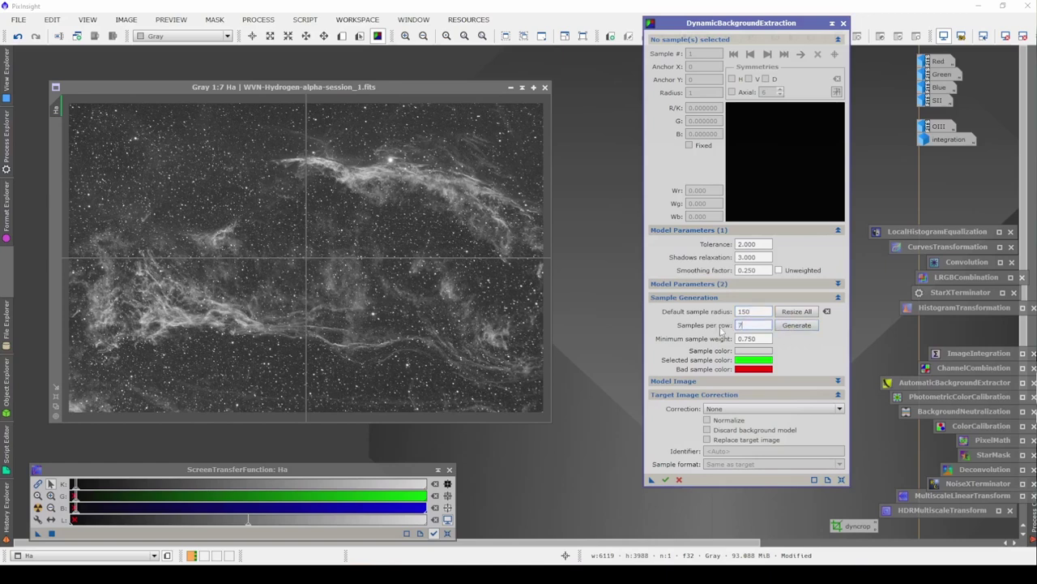
click(797, 325)
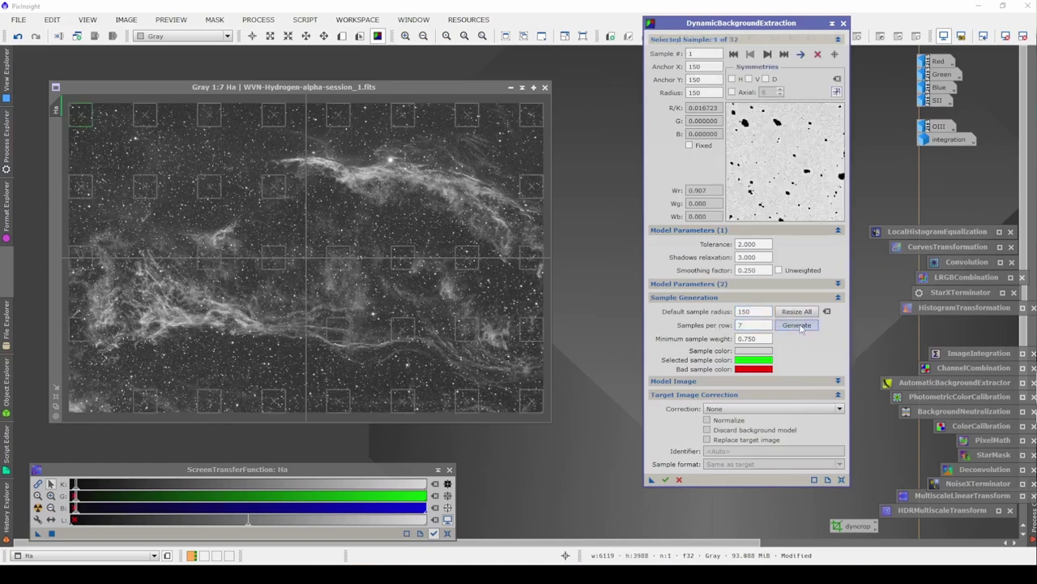
- Set the target image correction to Division, discarding the background model and replacing the target image
click(752, 409)
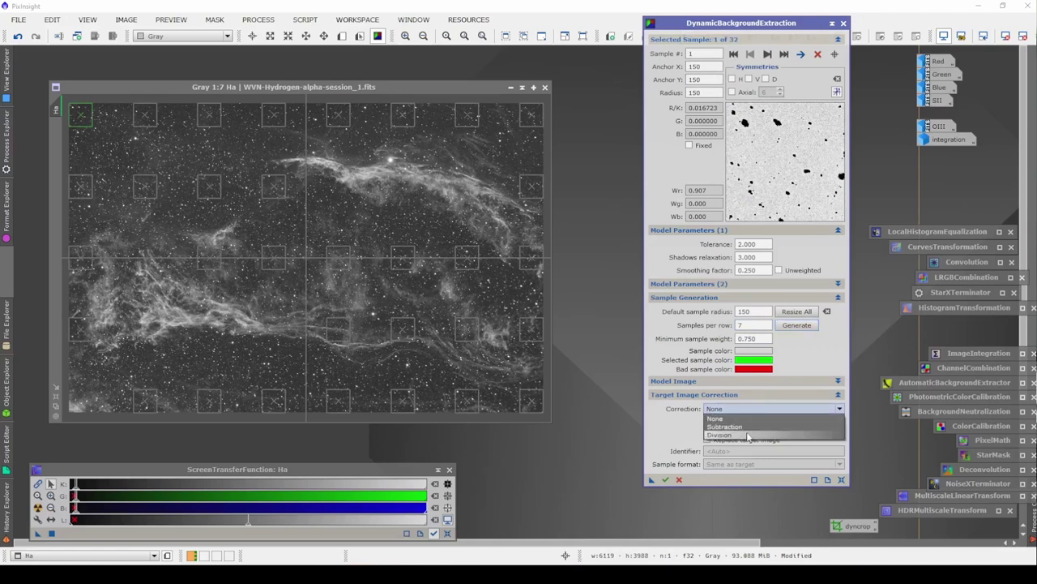
click(747, 436)
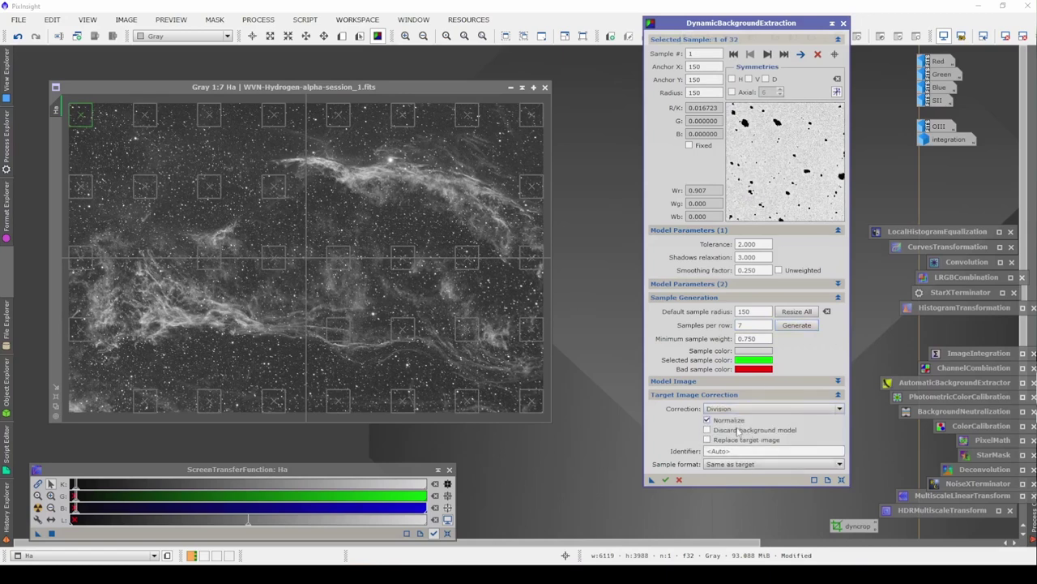
click(740, 431)
click(738, 443)
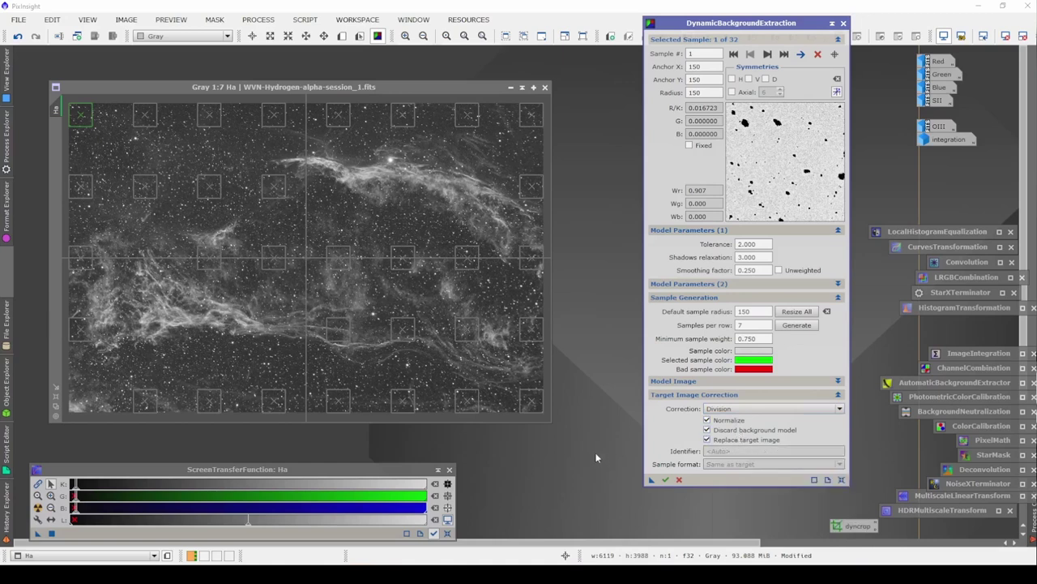
- Delete the interior background samples, keeping only those along the image edges, and add one in the bottom-left corner of the Ha image
click(150, 198)
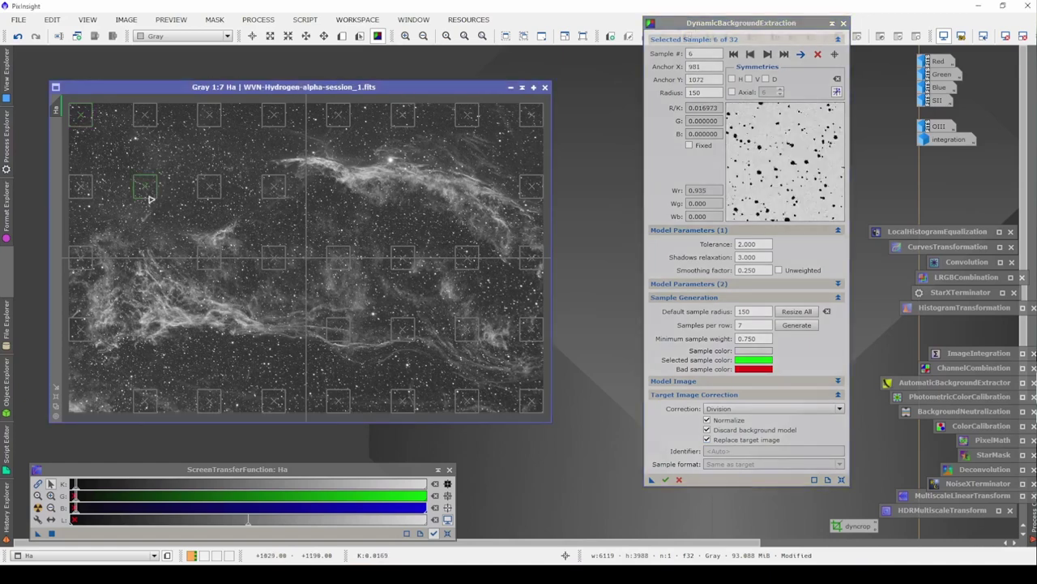
key(Delete)
click(214, 195)
key(Delete)
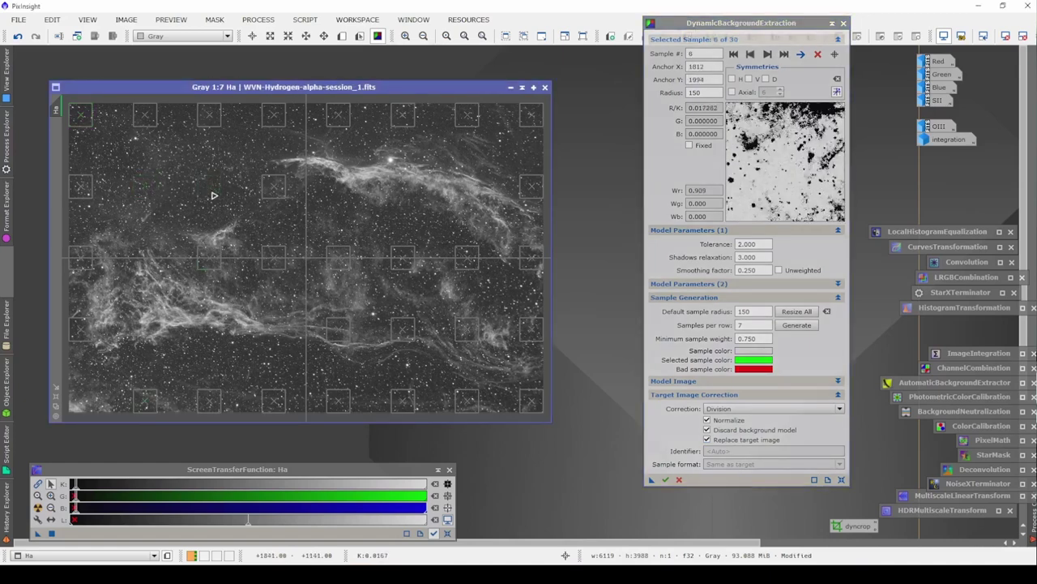
key(Delete)
click(276, 192)
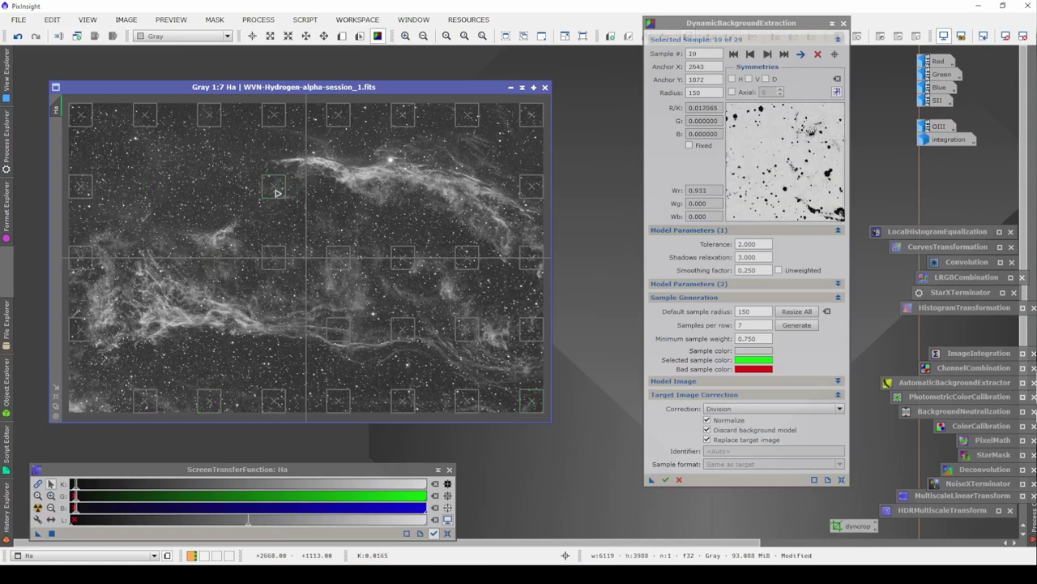
key(Delete)
click(274, 257)
key(Delete)
click(337, 261)
key(Delete)
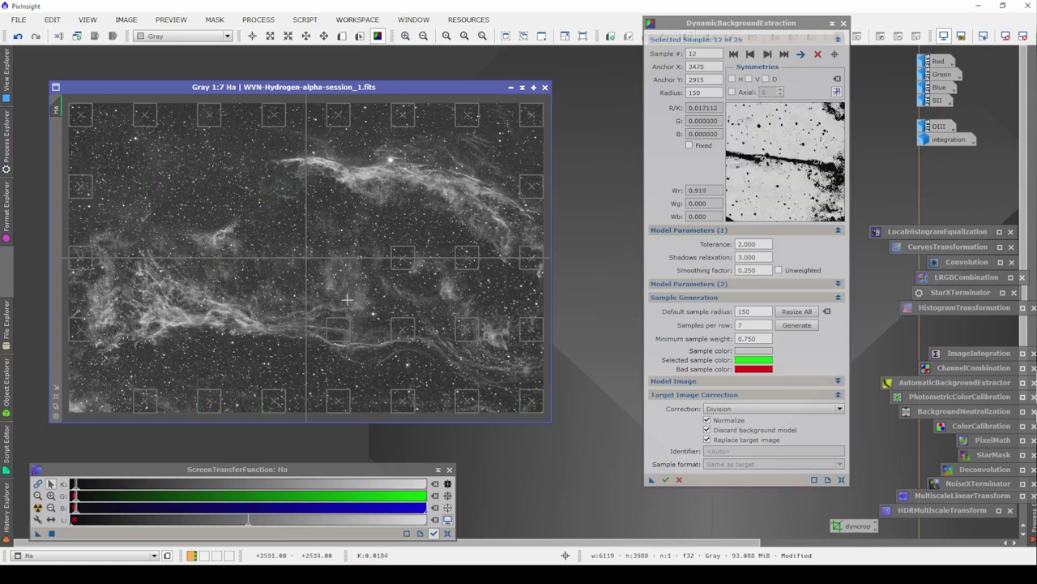
key(Delete)
click(410, 265)
key(Delete)
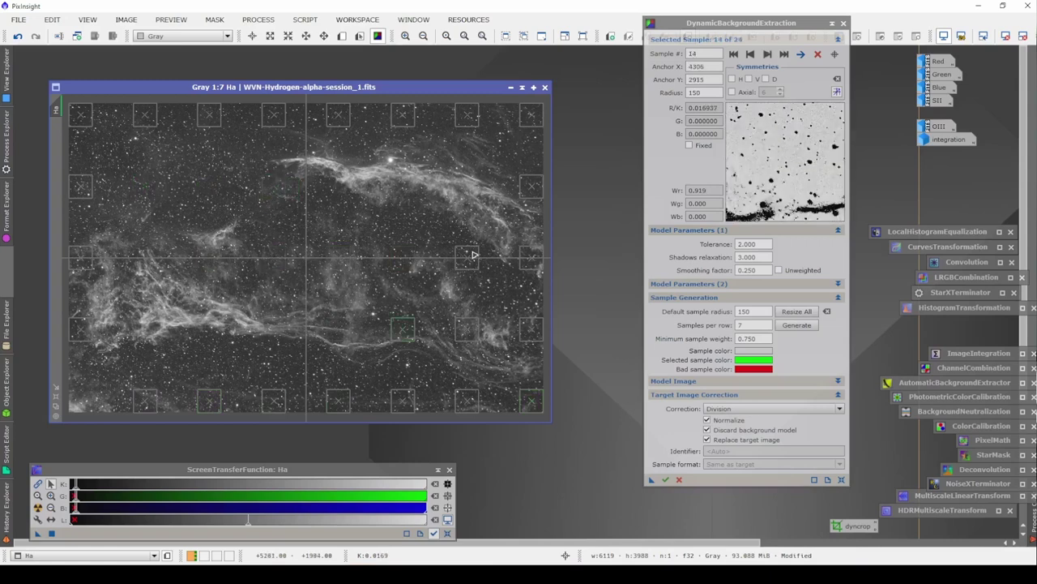
key(Delete)
key(Delete)
key(Delete)
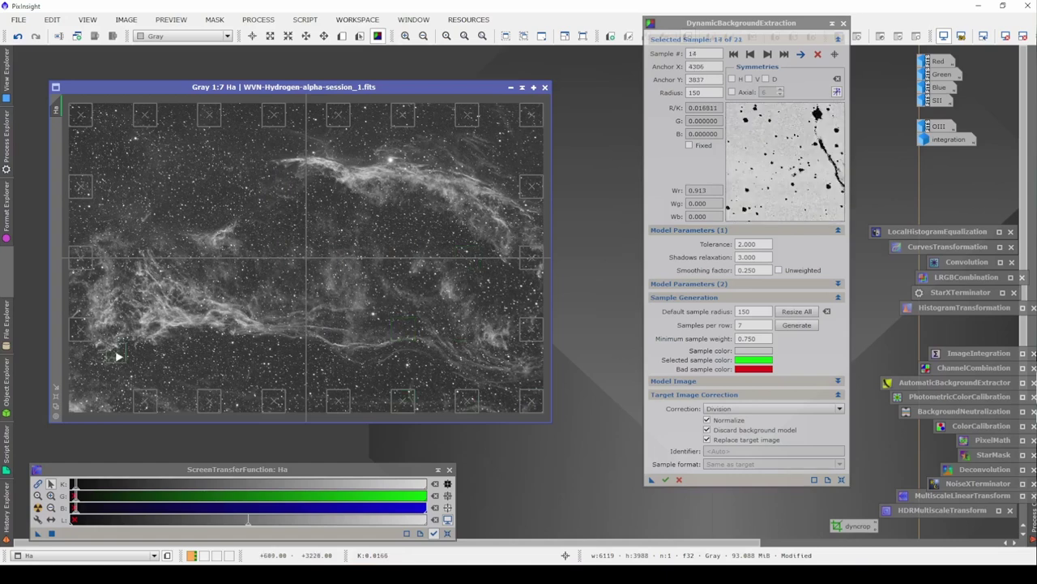
click(84, 398)
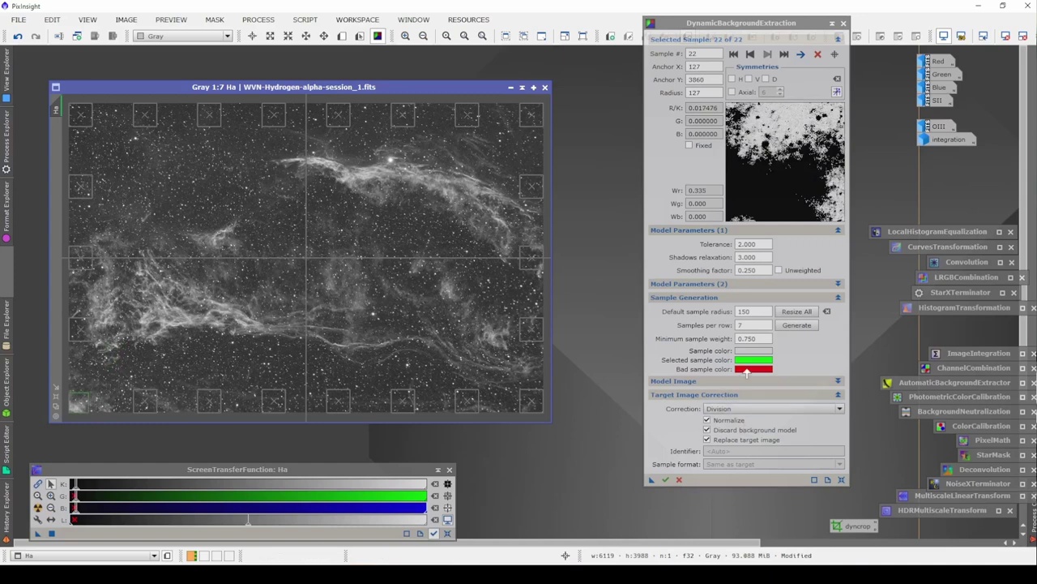
- Save the background extraction as a process icon above dyncrop, execute it on the Ha image and close the process
drag(651, 479, 824, 516)
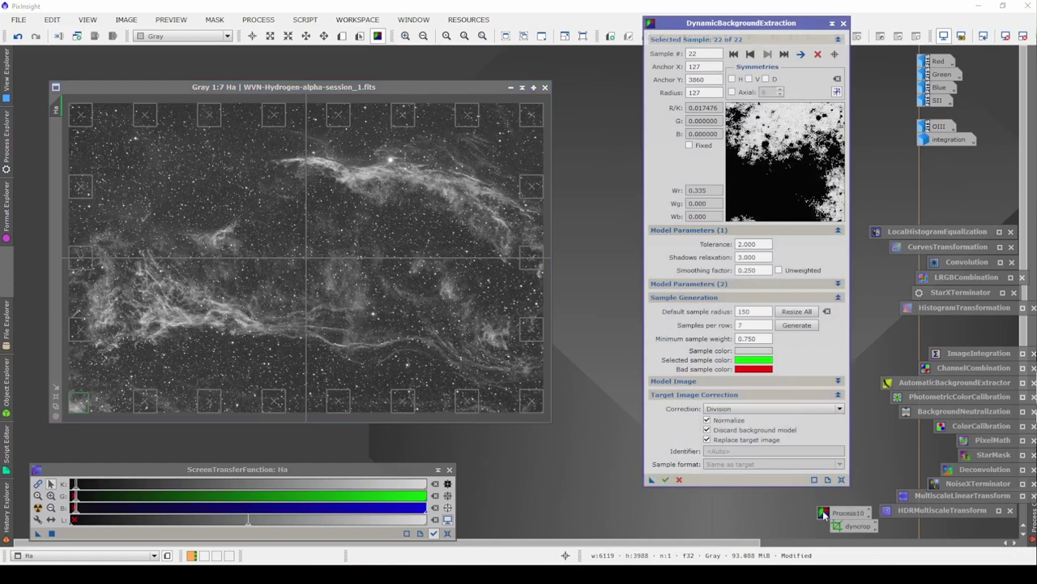
click(843, 518)
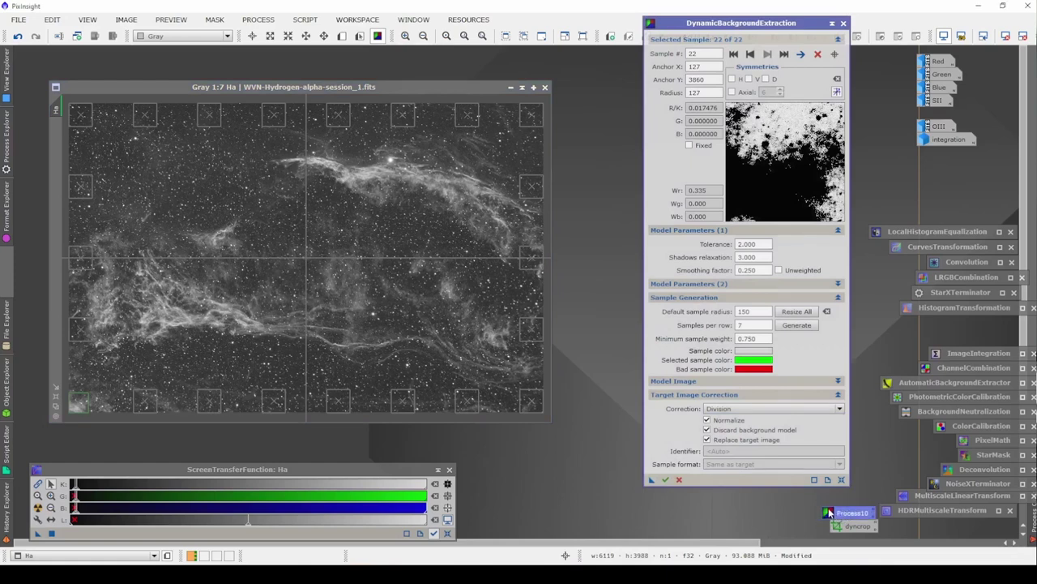
click(665, 479)
click(843, 23)
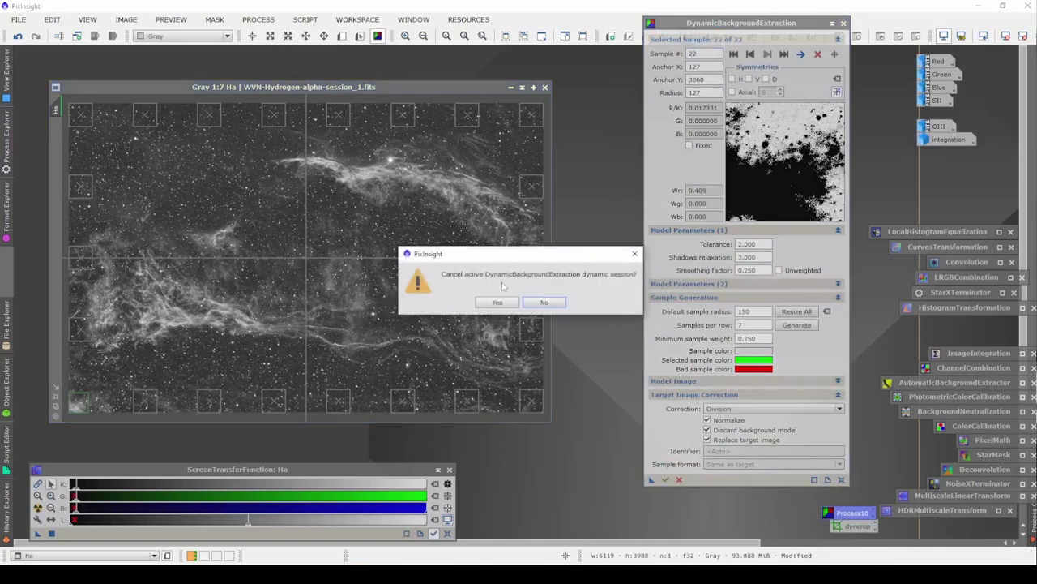
click(498, 303)
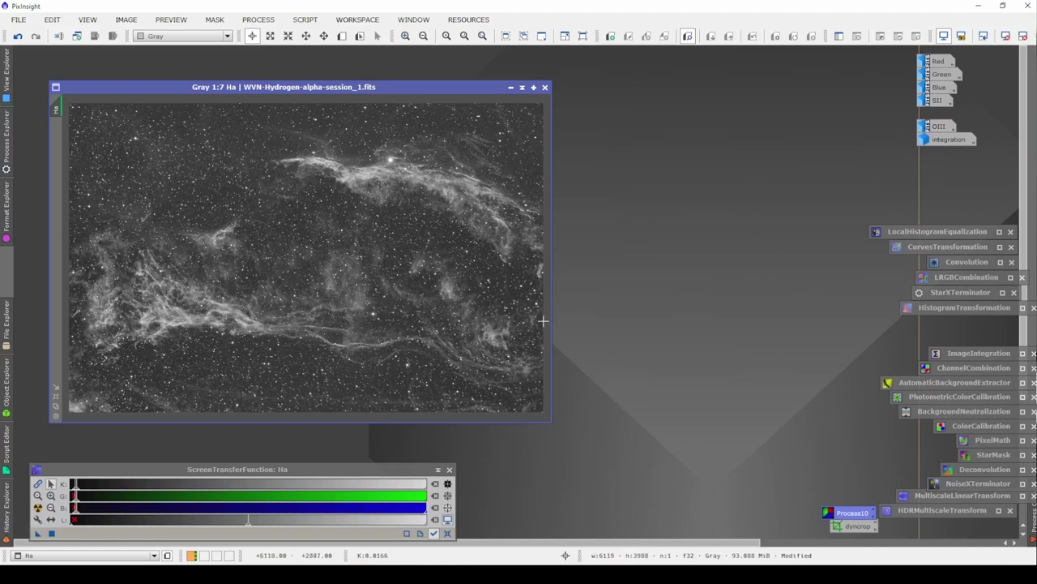
- Apply NoiseXTerminator with the Linear option enabled to the Ha image and check the denoised result up close
double_click(983, 484)
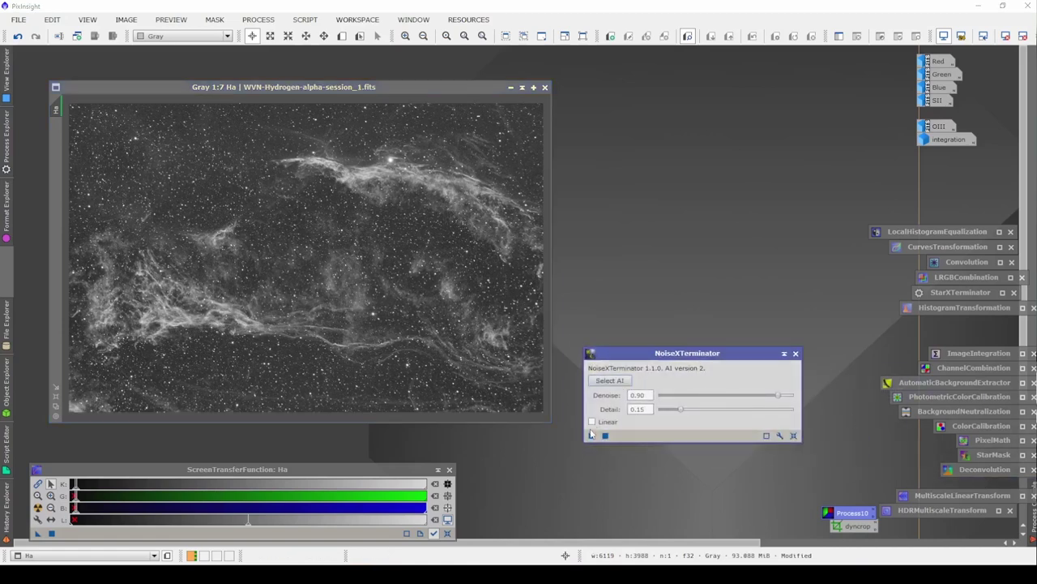
click(592, 421)
drag(591, 435, 459, 324)
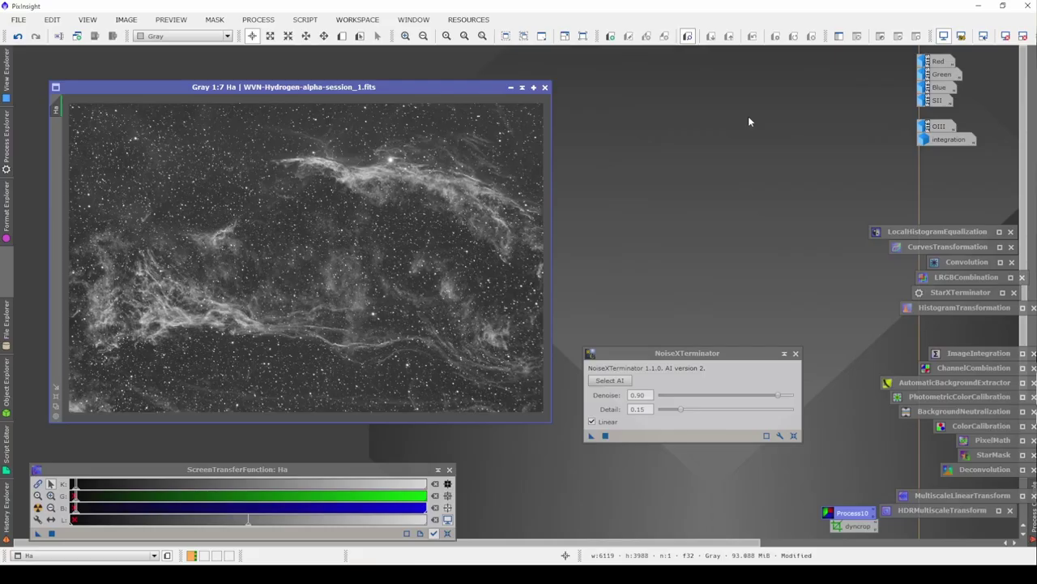
scroll(333, 220, up, 9)
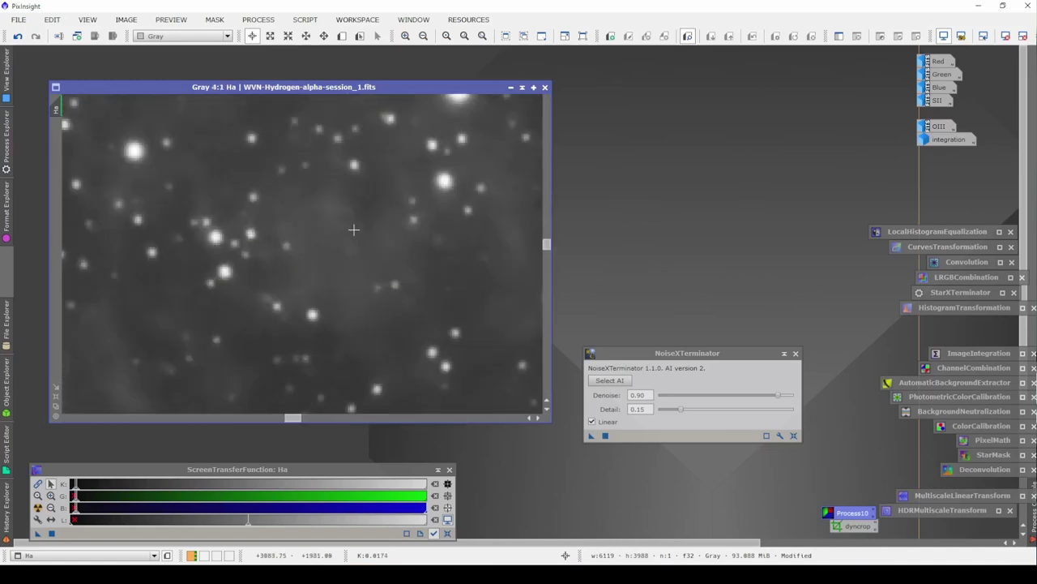
- Compare the Ha star field before and after noise reduction by undoing and redoing NoiseXTerminator
scroll(354, 229, down, 1)
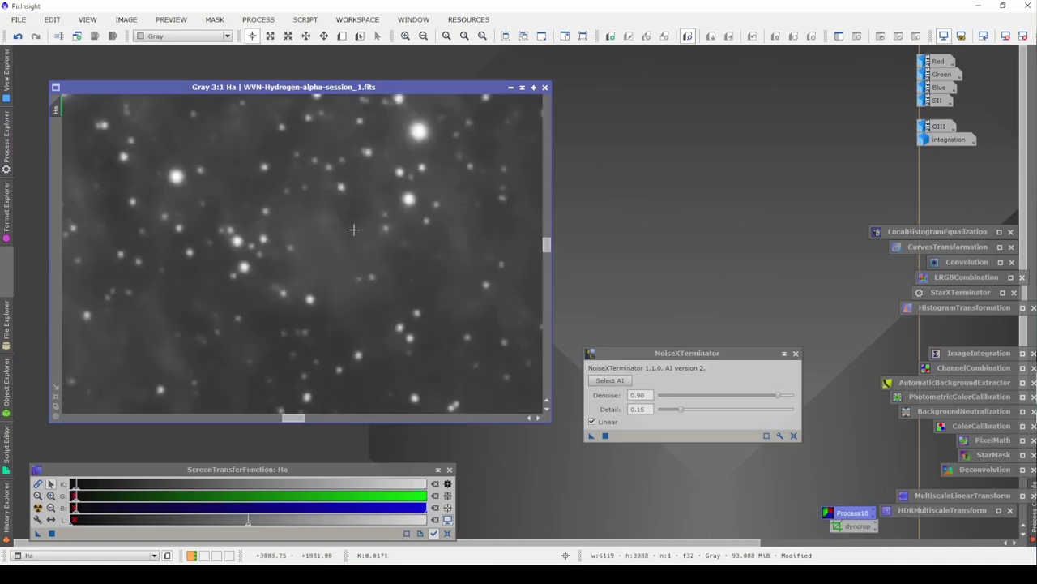
click(22, 38)
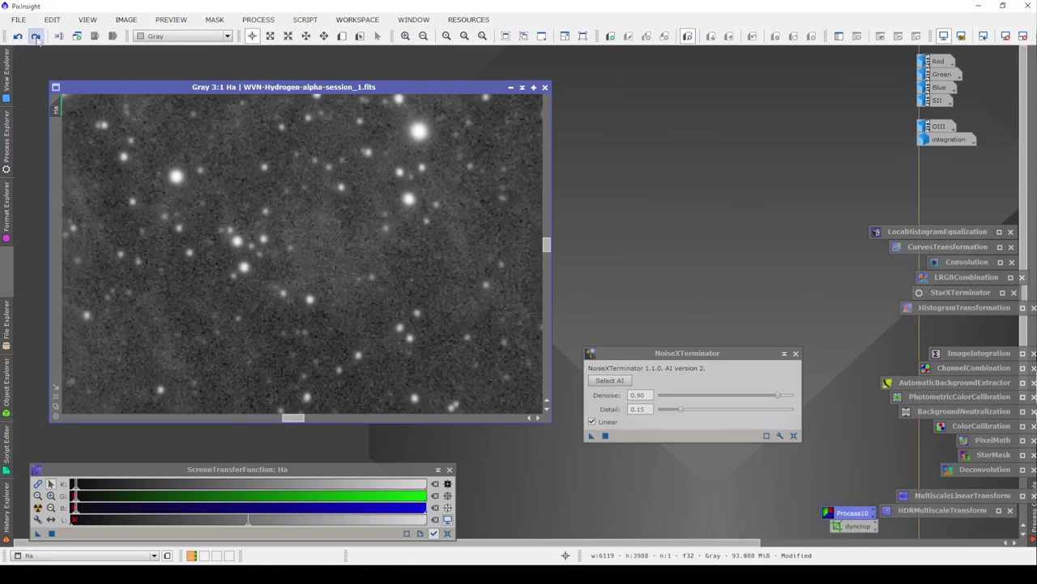
click(36, 38)
click(36, 38)
click(36, 38)
click(17, 36)
click(36, 38)
- Examine the nebula filaments in the Ha image up close, toggling the noise reduction off and on to check detail preservation
drag(292, 243, 376, 496)
scroll(438, 176, down, 2)
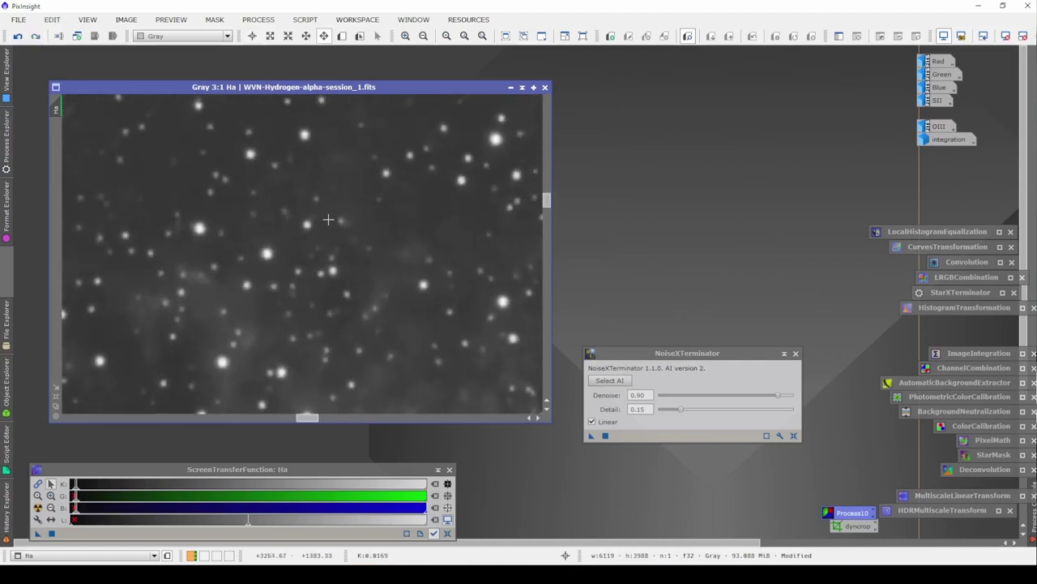
scroll(335, 224, down, 1)
scroll(334, 225, up, 1)
scroll(243, 357, up, 1)
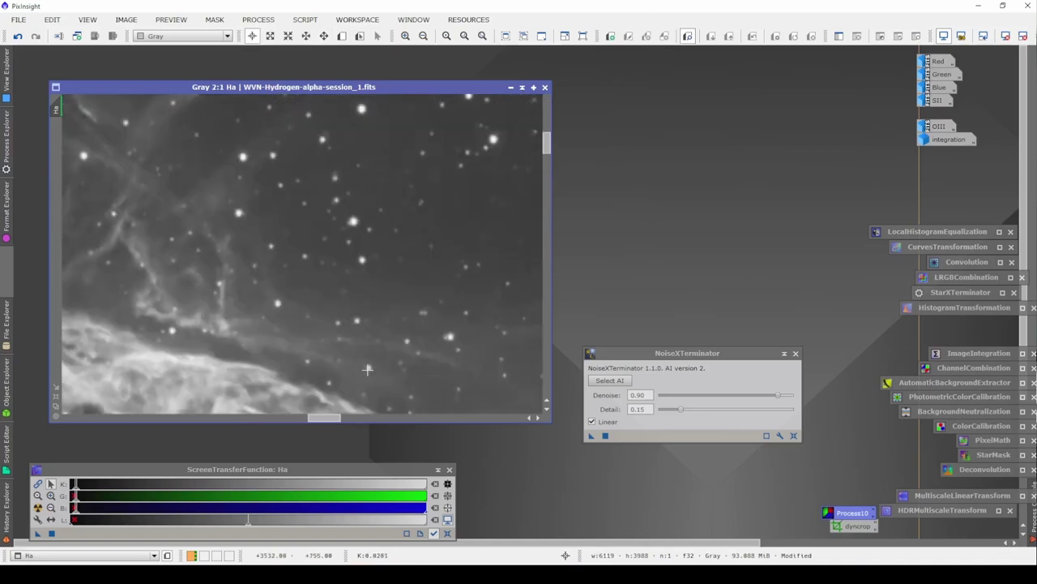
drag(237, 375, 258, 353)
scroll(258, 354, up, 1)
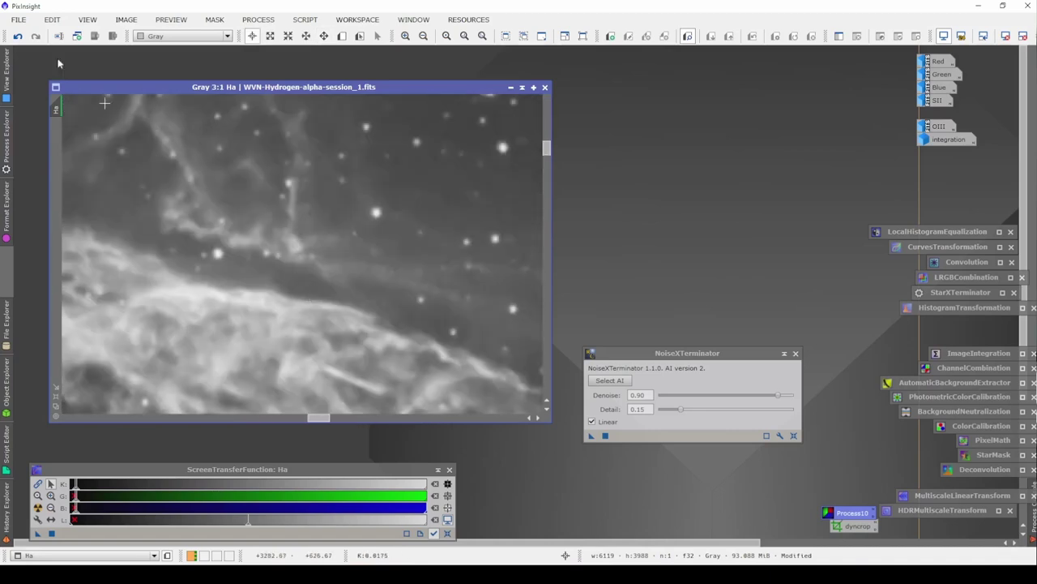
click(17, 37)
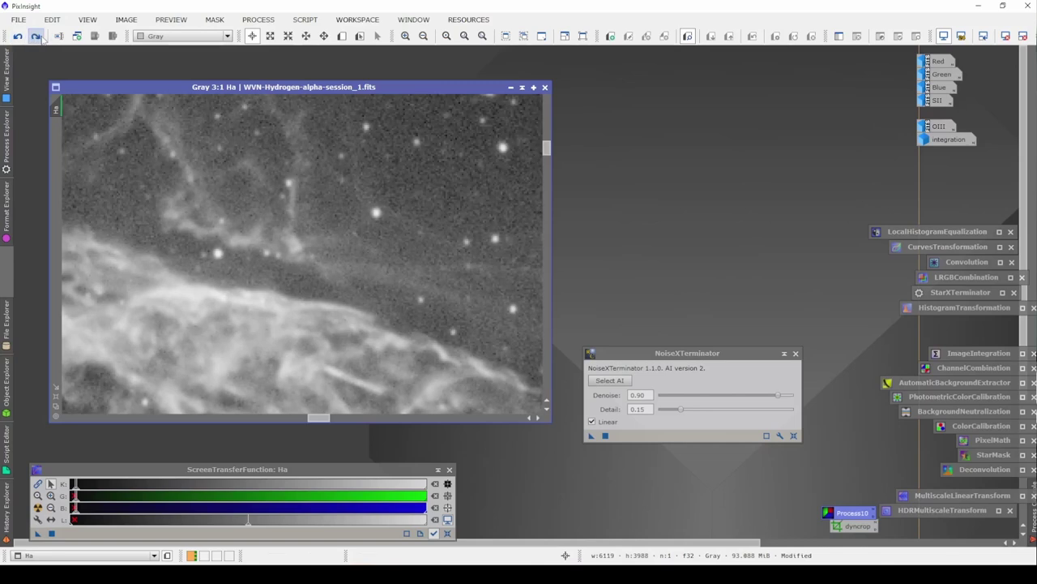
click(37, 37)
click(20, 38)
click(37, 37)
click(18, 39)
click(35, 37)
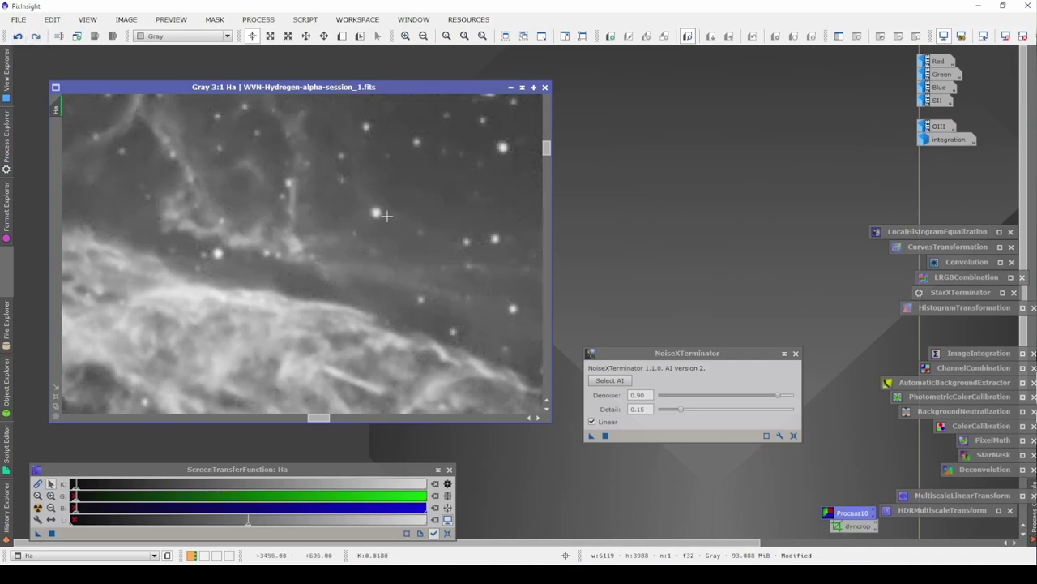
- Put the NoiseXTerminator process away and remove the screen stretch from the Ha image
key(ctrl+1)
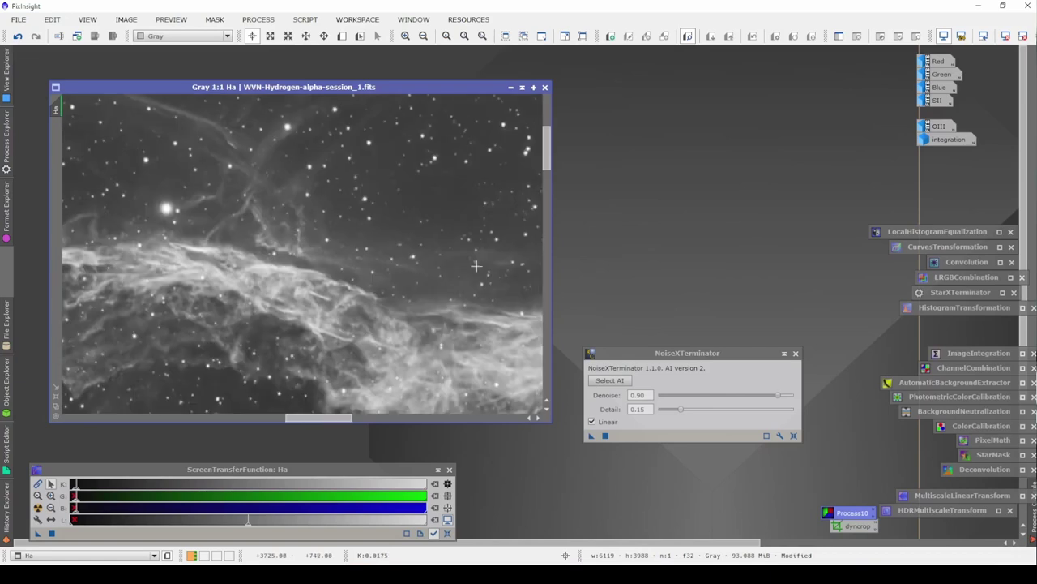
scroll(475, 266, down, 4)
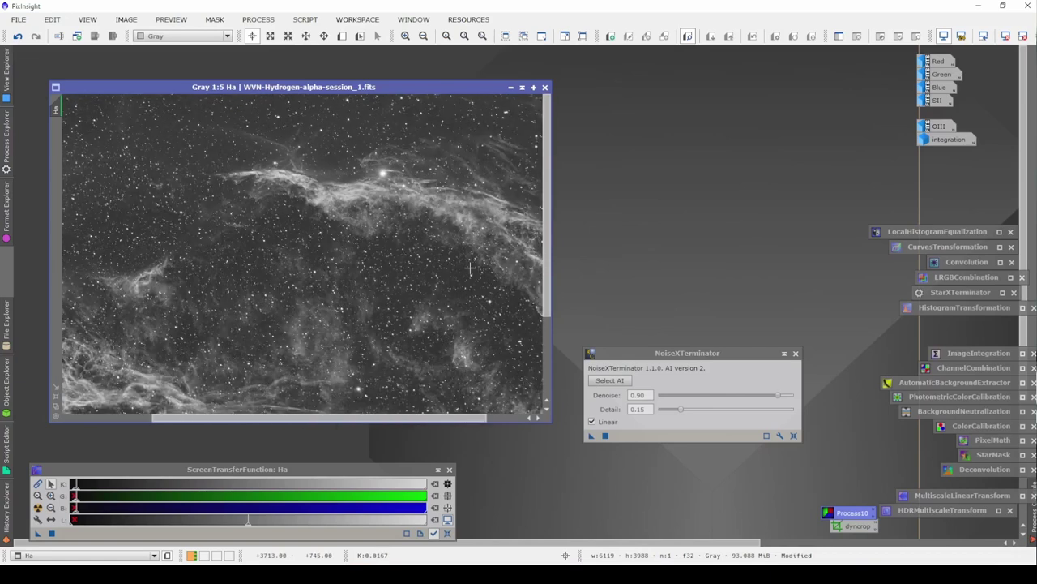
scroll(470, 267, down, 1)
scroll(470, 267, down, 1)
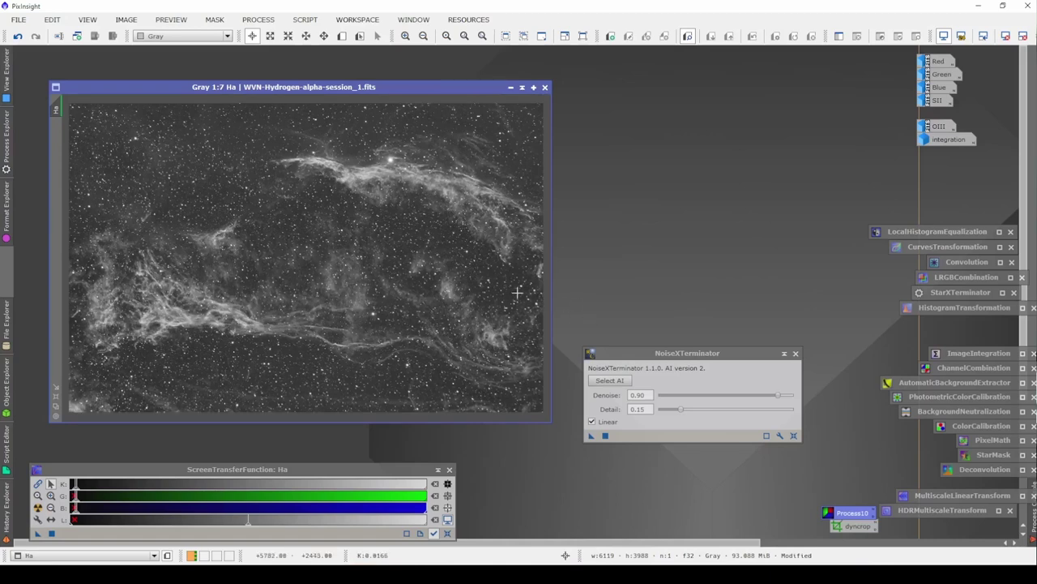
click(783, 353)
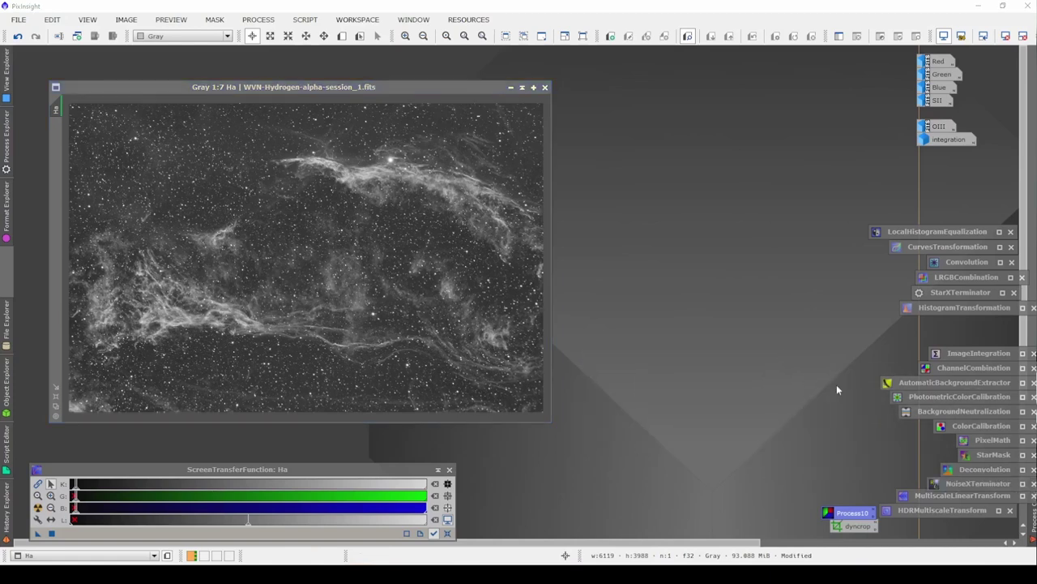
click(398, 264)
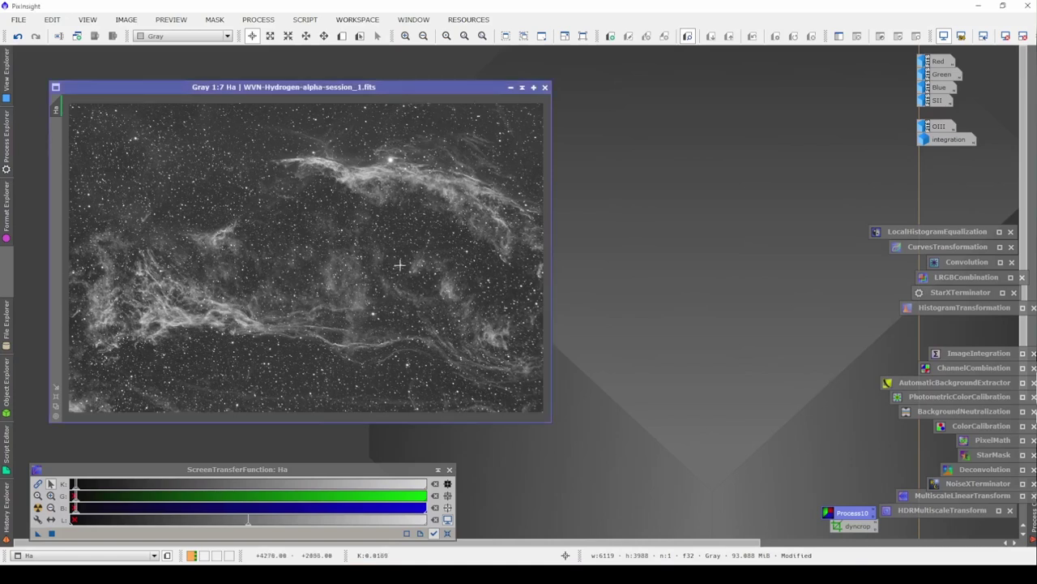
key(ctrl+F11)
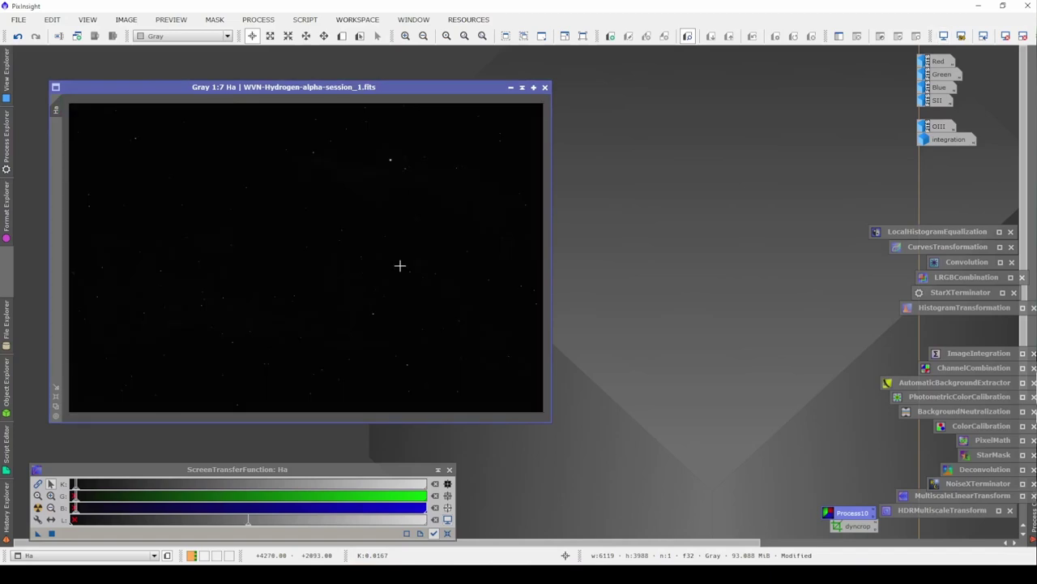
- Open HistogramTransformation with a smaller real-time preview of the Ha image beside it, and put ScreenTransferFunction away
double_click(951, 307)
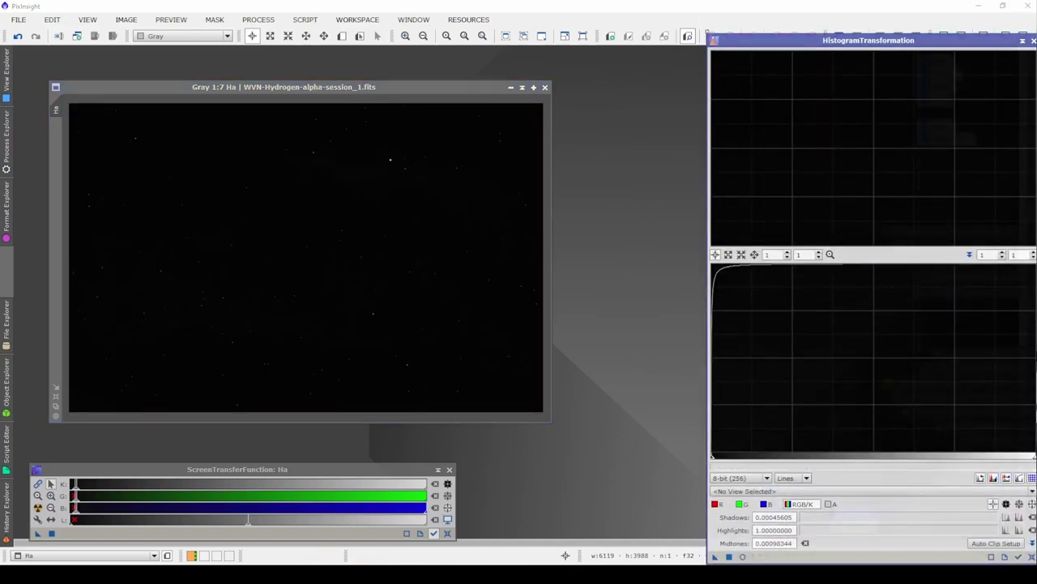
drag(869, 39, 882, 103)
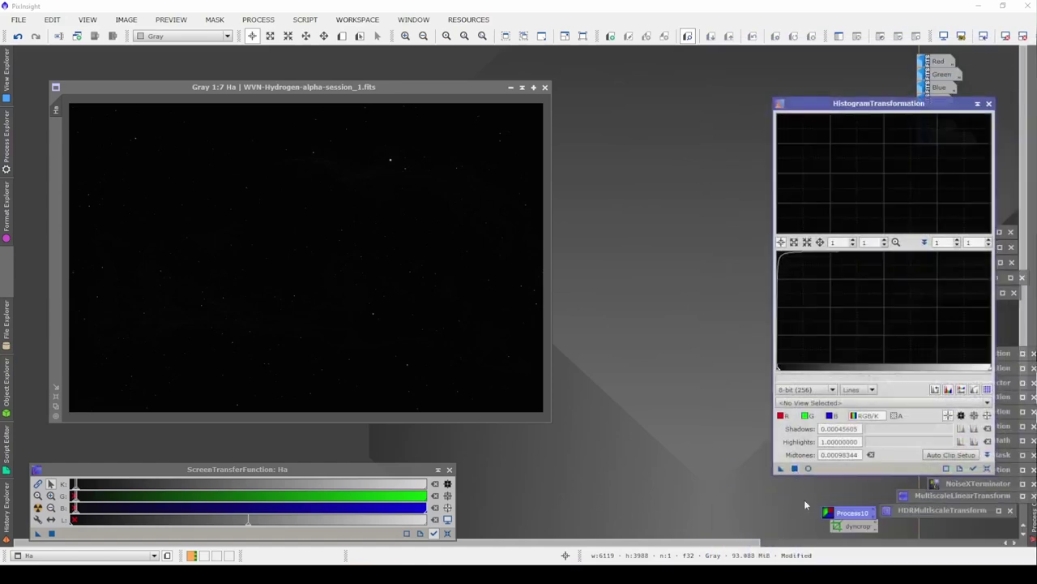
click(808, 470)
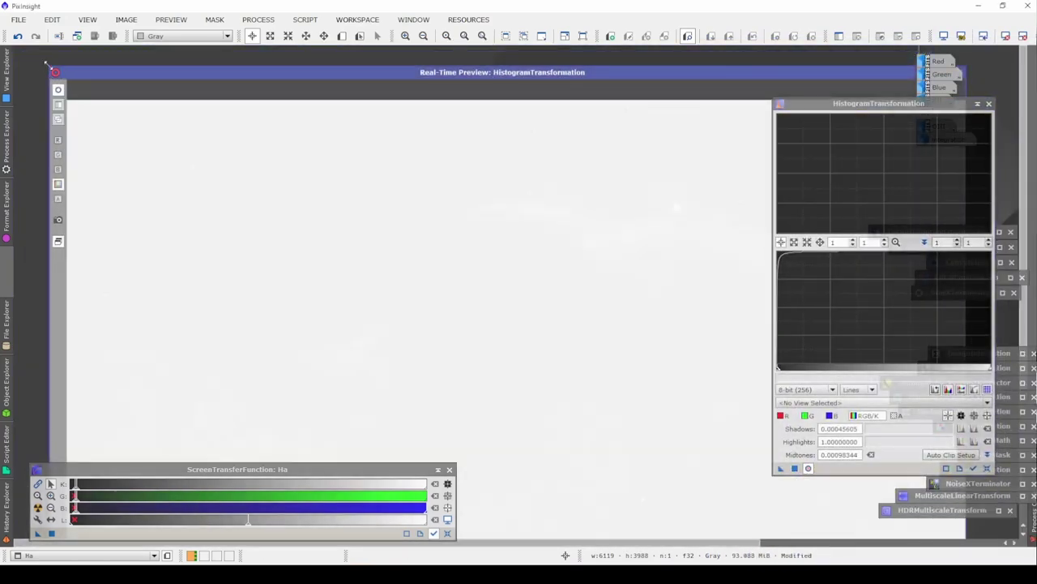
drag(46, 62, 202, 65)
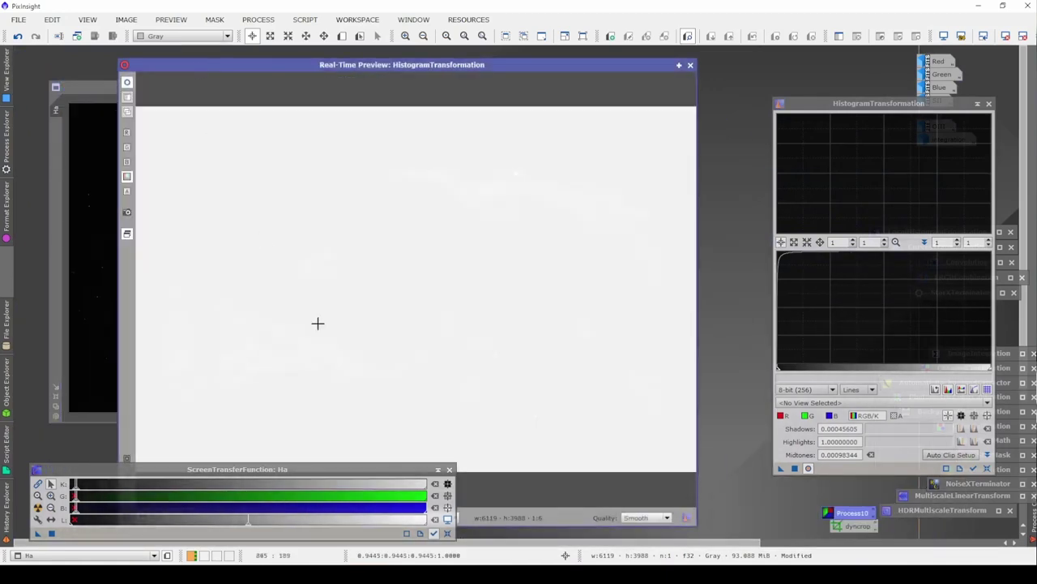
click(449, 469)
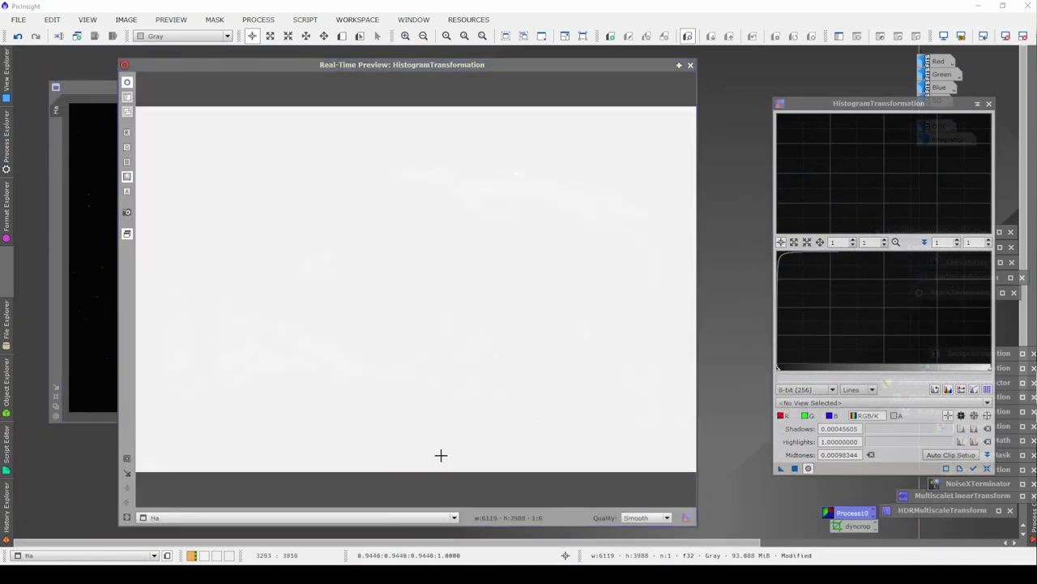
- Reset HistogramTransformation, track the Ha view, and apply a first stretch with midtones at about 0.043
click(988, 468)
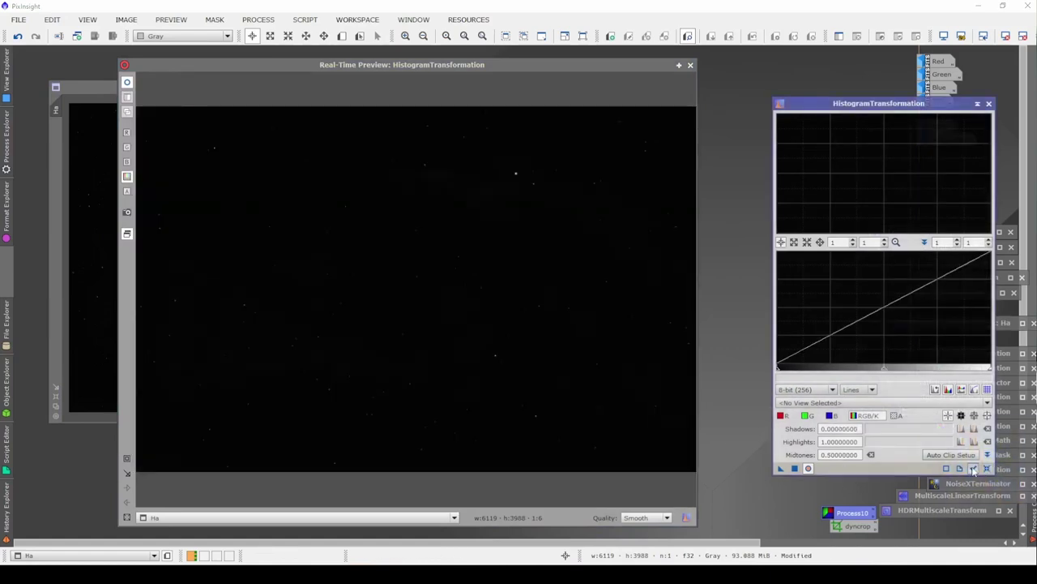
click(974, 469)
drag(884, 370, 785, 371)
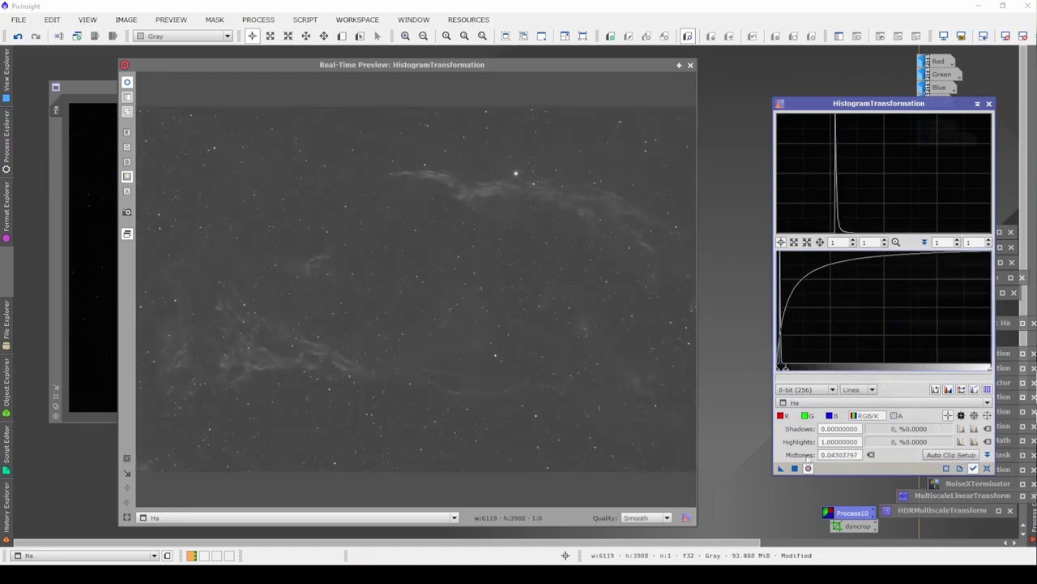
click(794, 468)
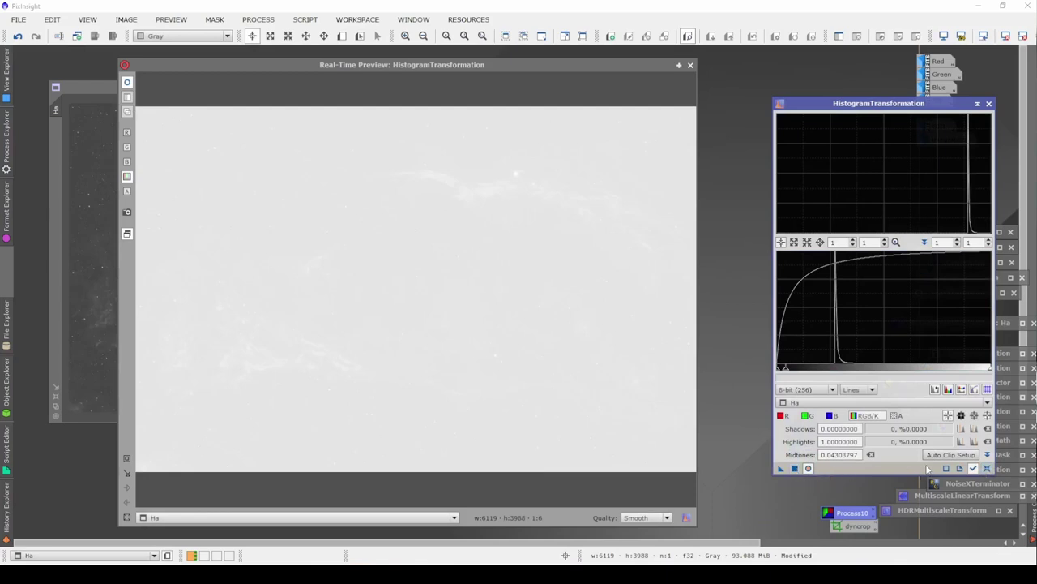
- Reset the histogram settings and apply a second stretch to Ha with shadows at about 0.258 and midtones at about 0.140
click(986, 468)
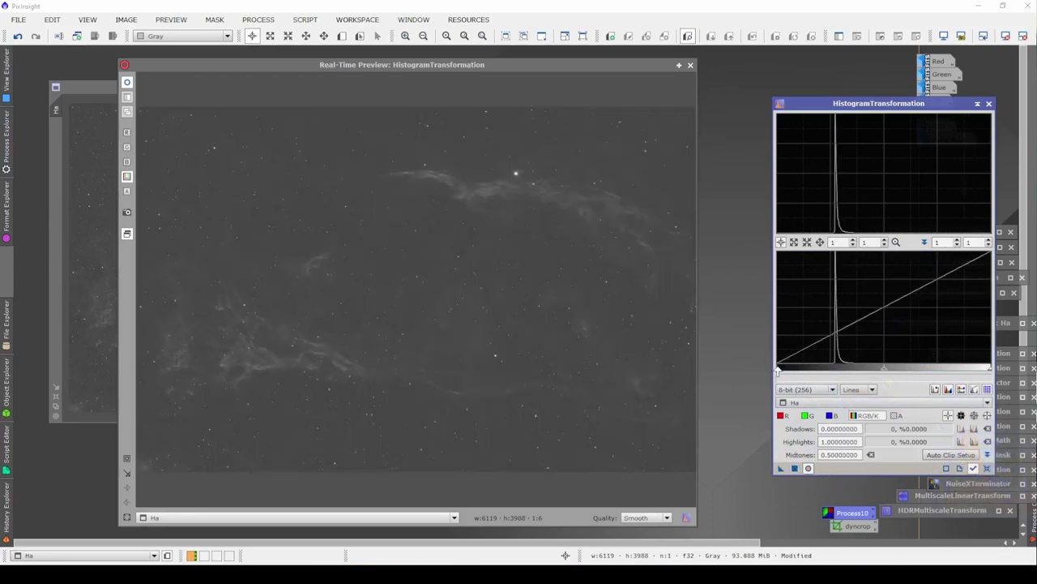
drag(778, 371, 831, 378)
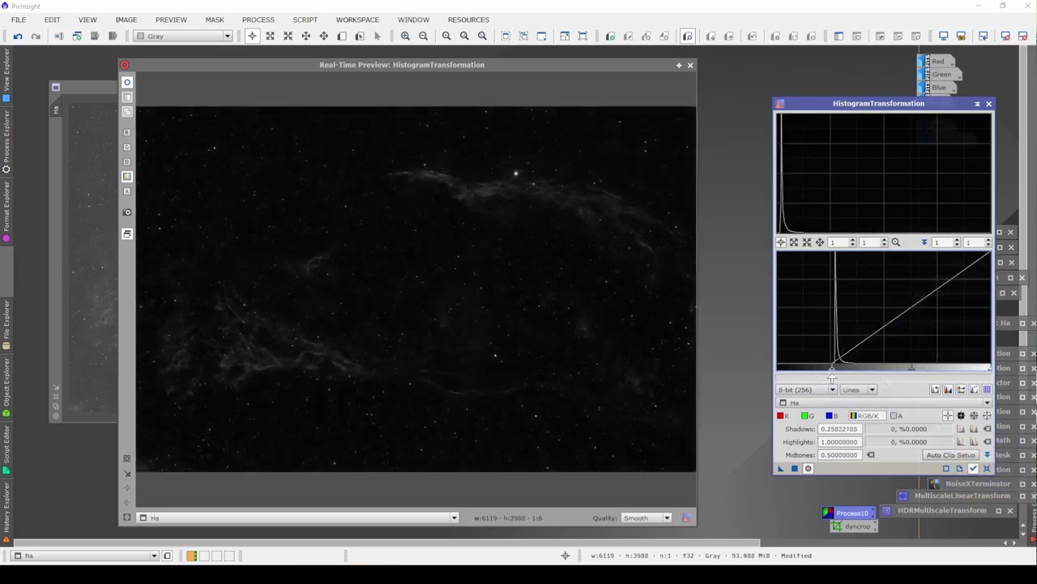
drag(911, 370, 853, 372)
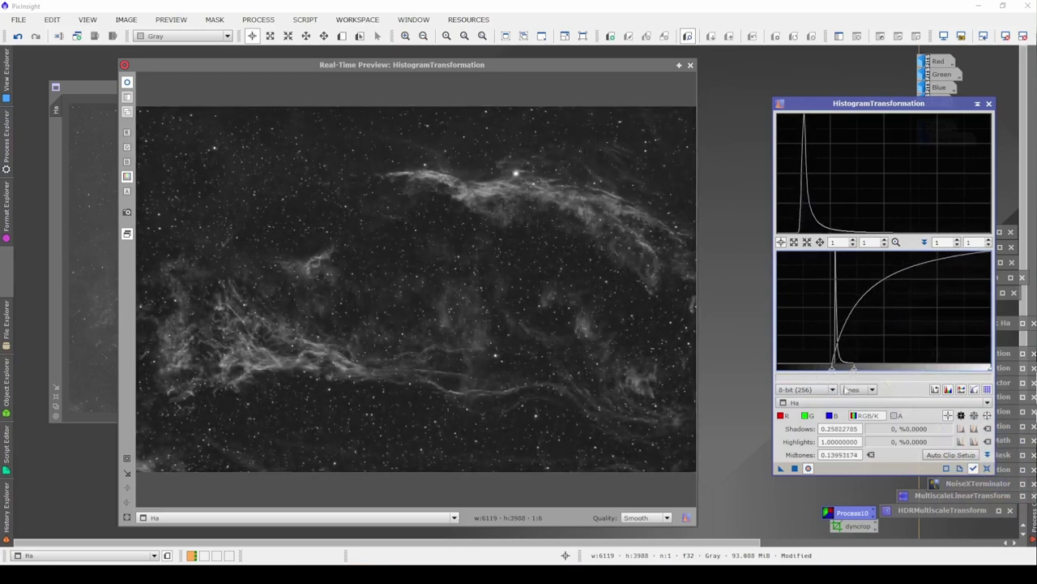
click(794, 469)
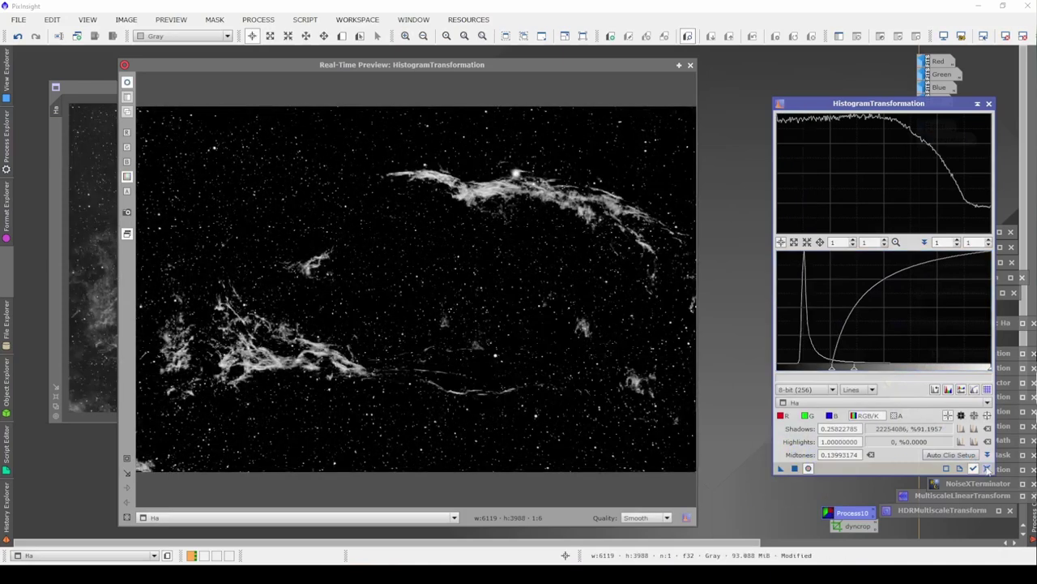
- Reset the histogram settings and apply a third stretch to Ha with shadows at about 0.091 and midtones at about 0.237
click(986, 469)
drag(778, 370, 796, 371)
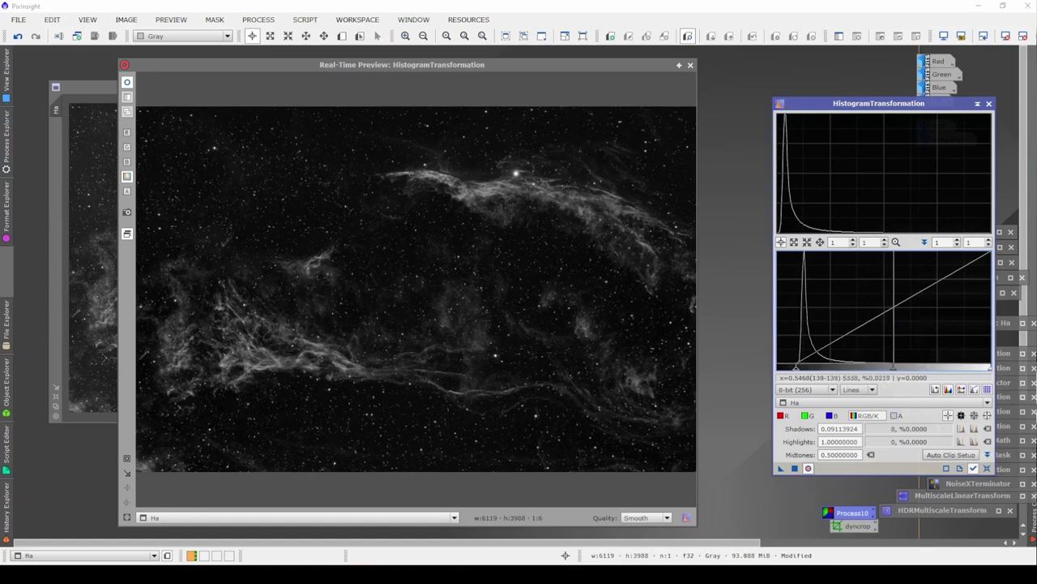
drag(894, 372, 842, 364)
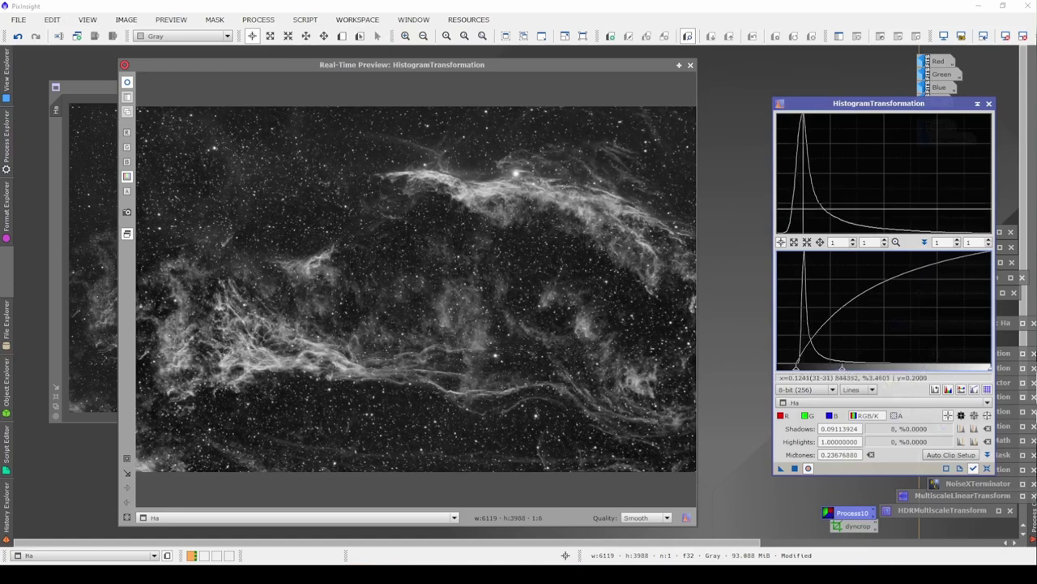
click(796, 468)
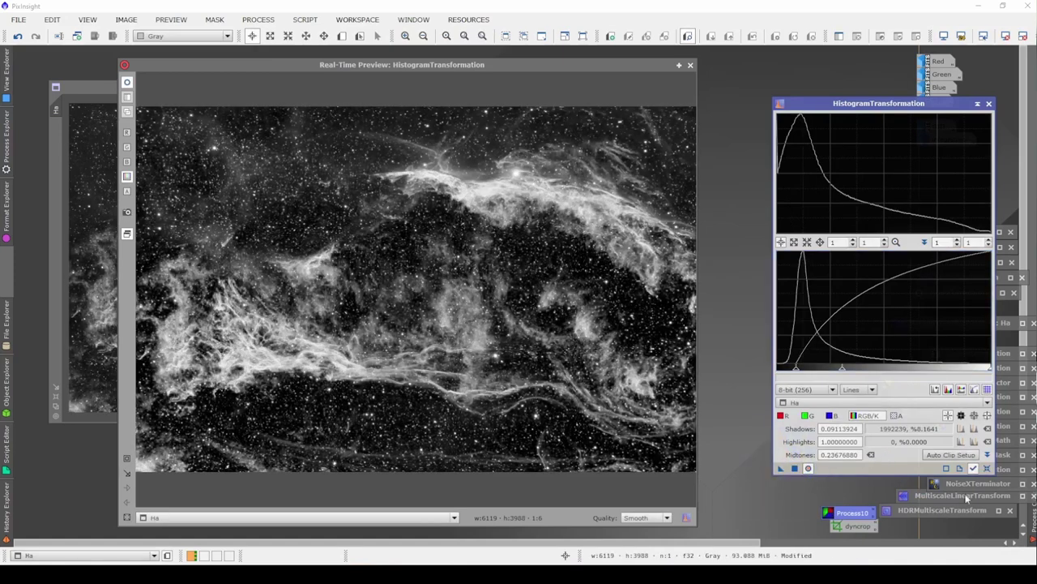
- Reset HistogramTransformation, close the real-time preview, put the process away and enlarge the Ha image window slightly
click(986, 469)
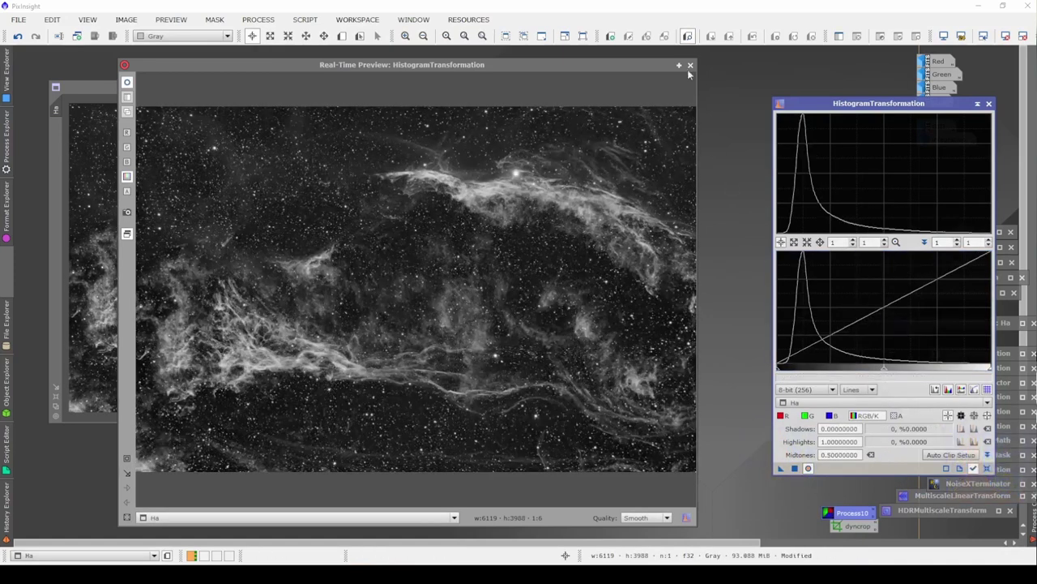
click(691, 65)
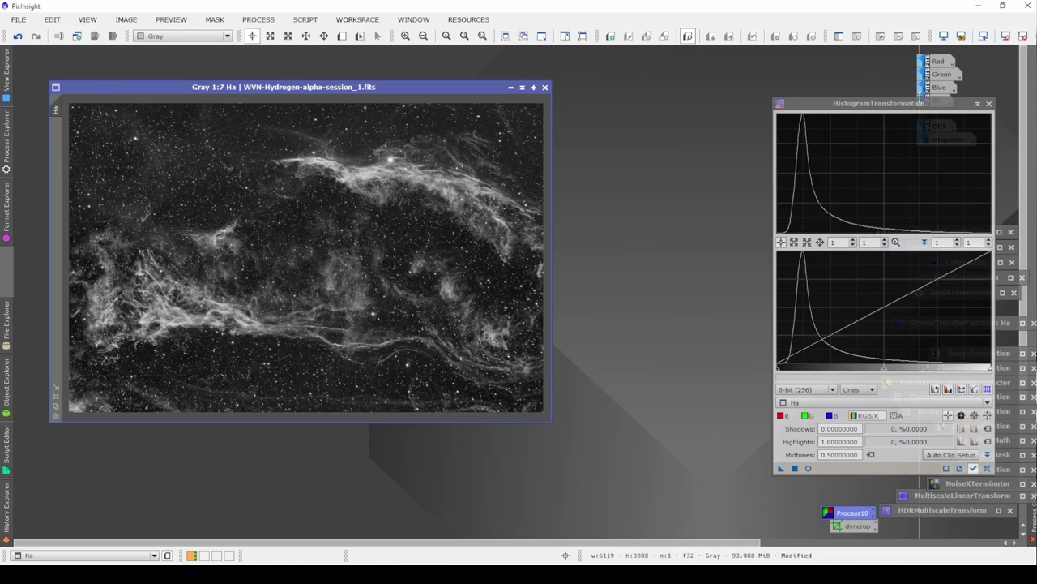
click(978, 104)
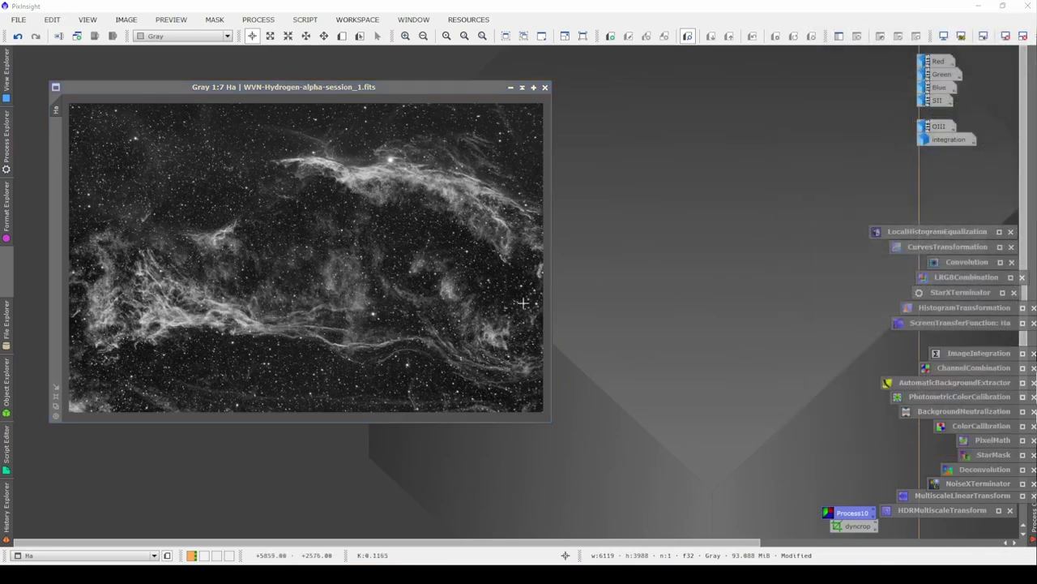
drag(549, 422, 592, 459)
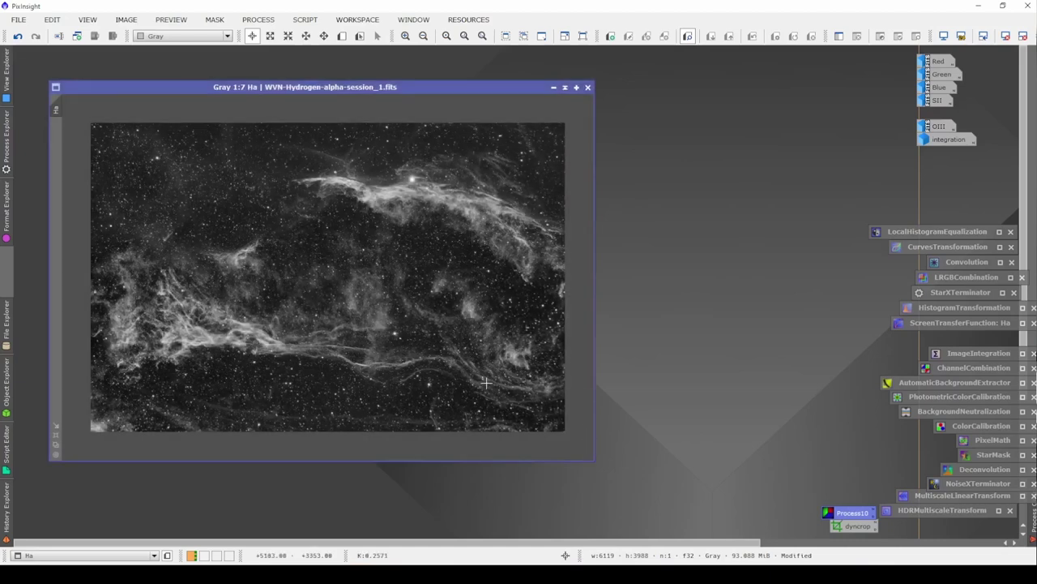
- Apply StarXTerminator to the stretched Ha image with Generate Star Image on and Linear off, and put the process away
double_click(962, 292)
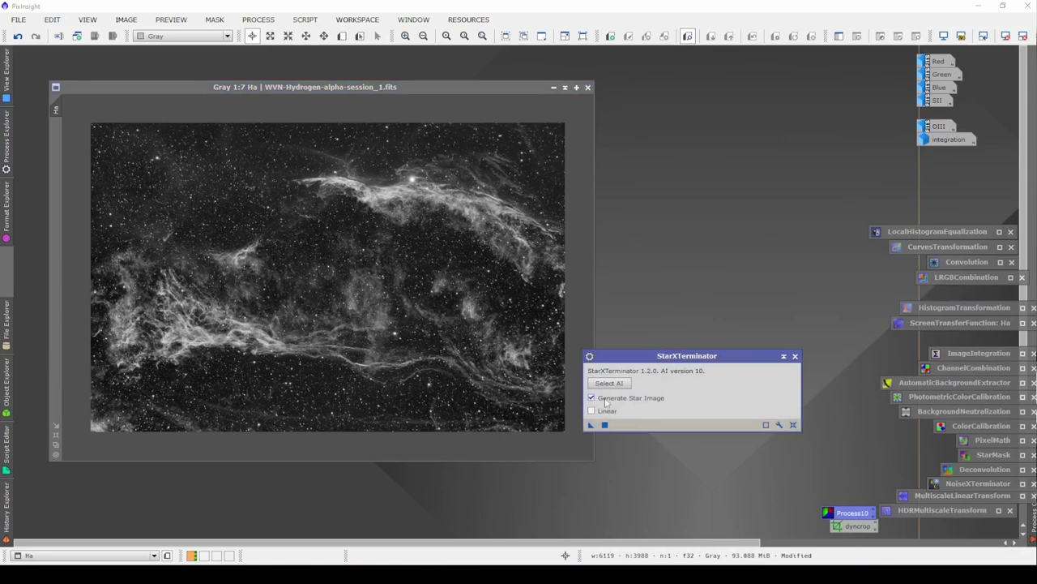
drag(590, 425, 515, 392)
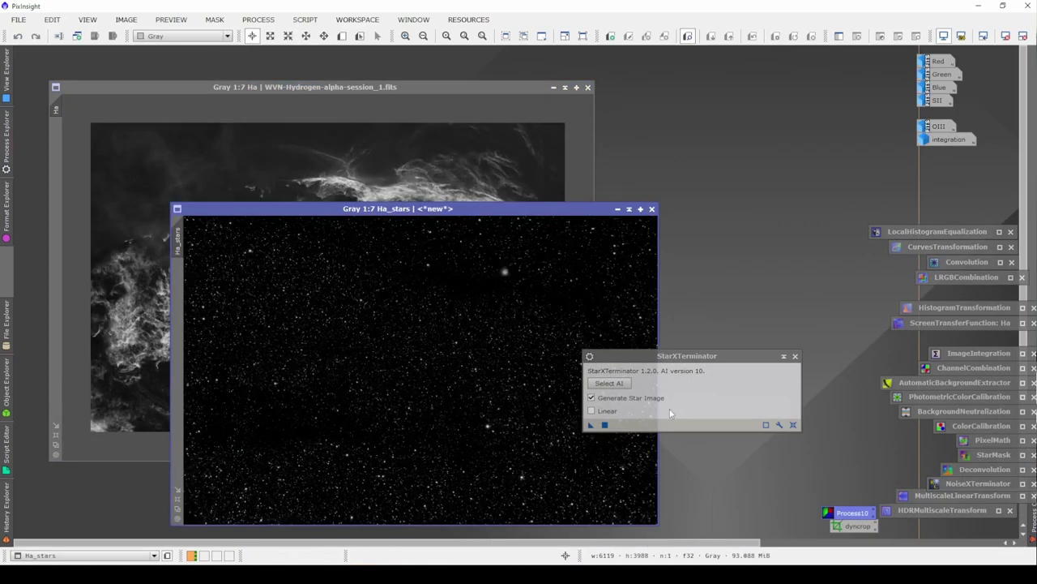
click(784, 355)
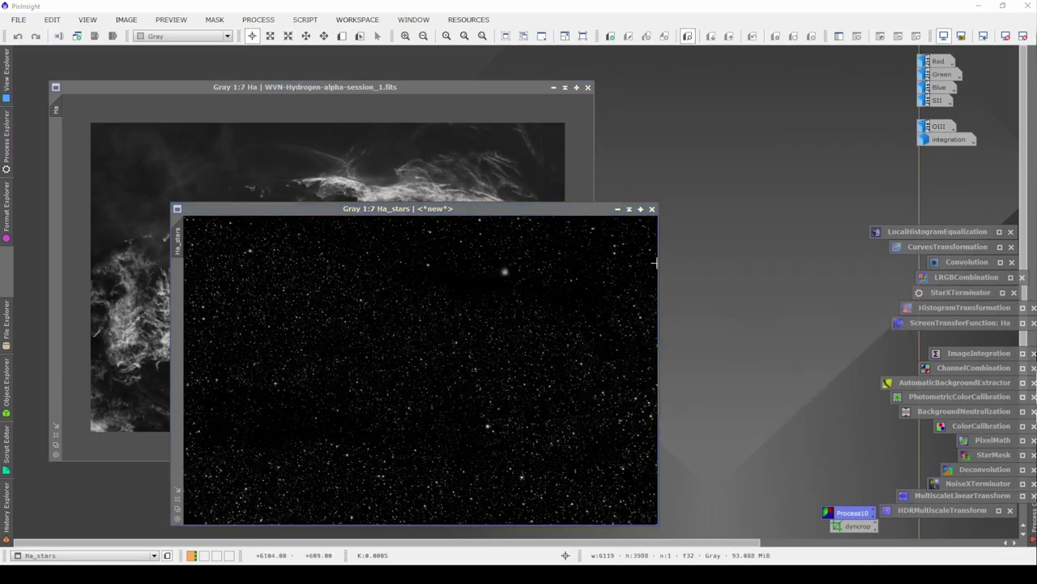
- Minimize the Ha_stars image and park it beside the other minimized images
click(618, 211)
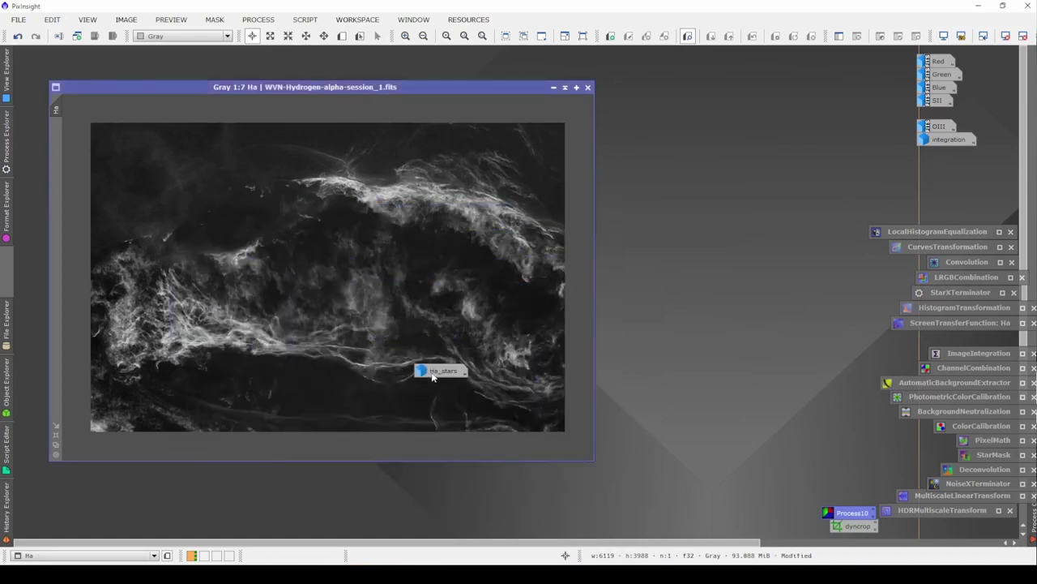
drag(432, 375, 875, 112)
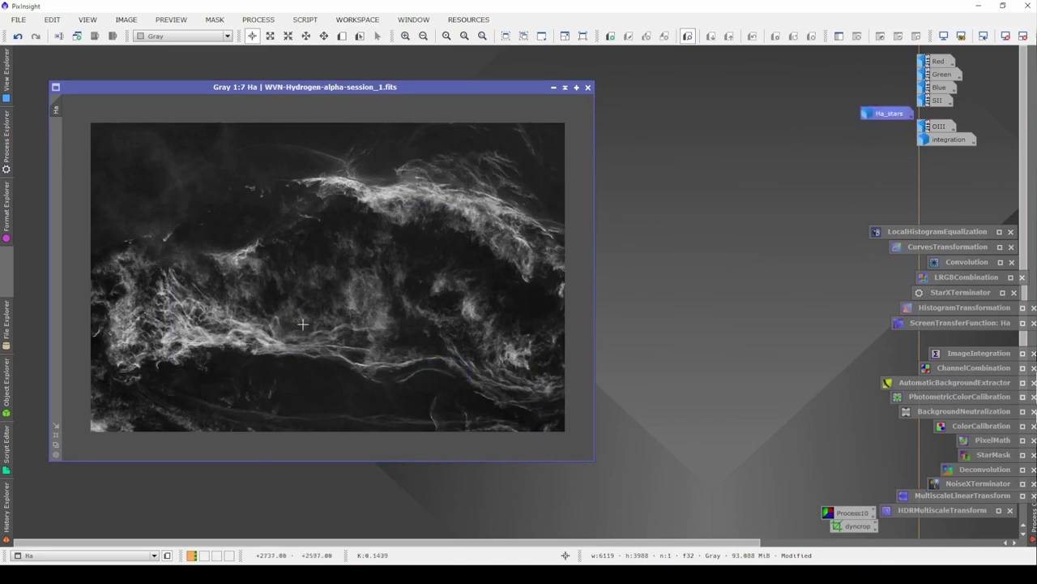
- Examine the starless Ha image up close along the upper arc, the lower filaments and the bright tangled region, and in full view
scroll(302, 324, up, 5)
drag(435, 203, 329, 450)
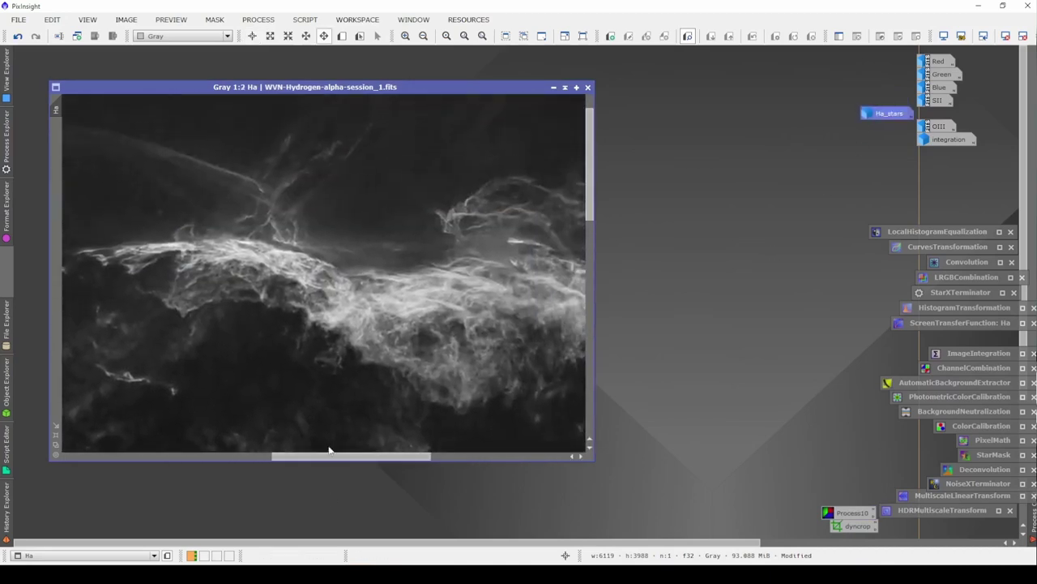
key(alt+r)
key(alt+p)
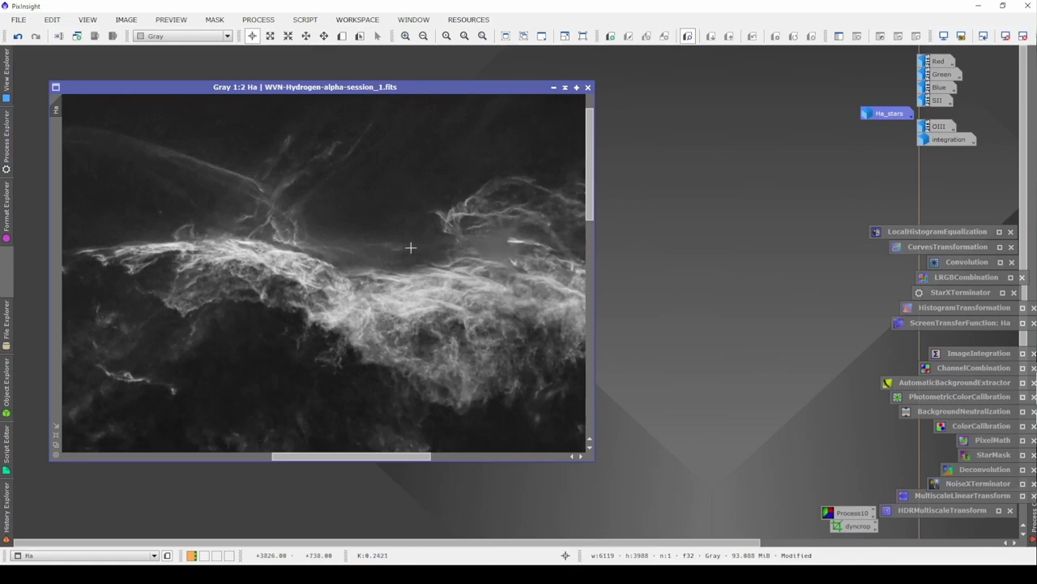
drag(413, 246, 150, 251)
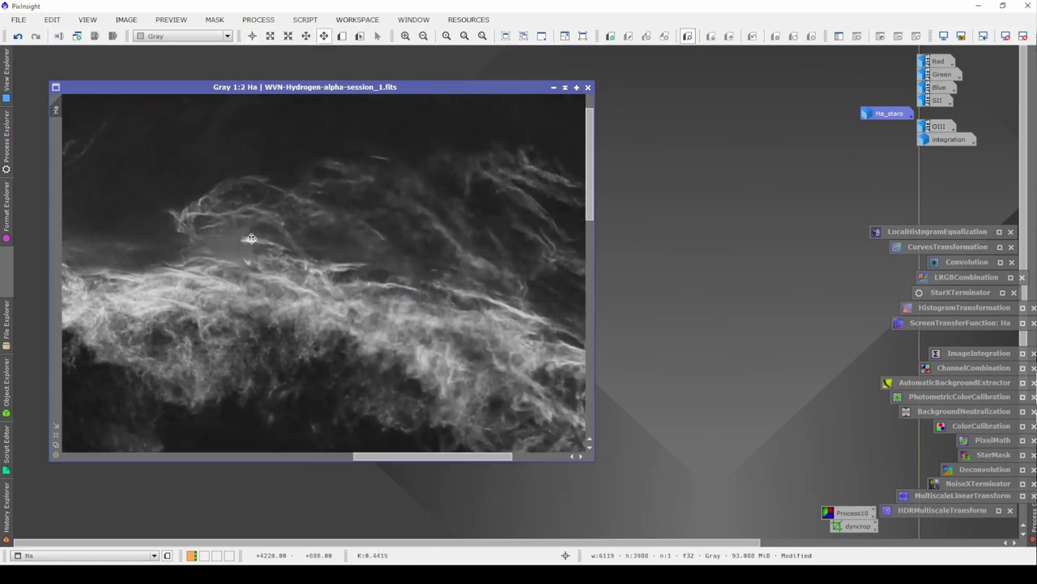
key(alt+r)
drag(212, 255, 442, 261)
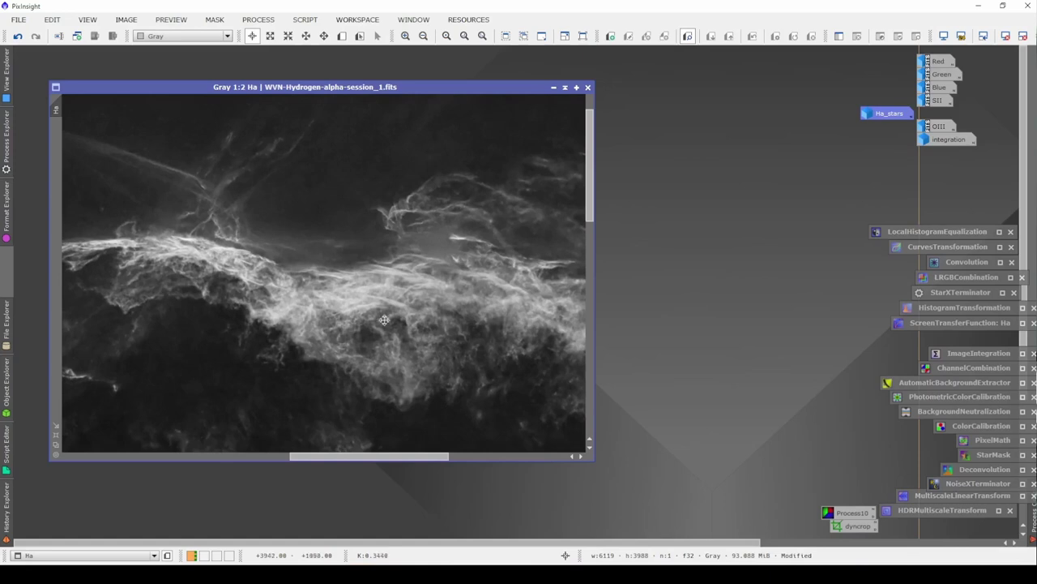
key(space)
drag(304, 273, 440, 170)
drag(251, 294, 433, 209)
drag(341, 274, 477, 219)
drag(445, 351, 495, 171)
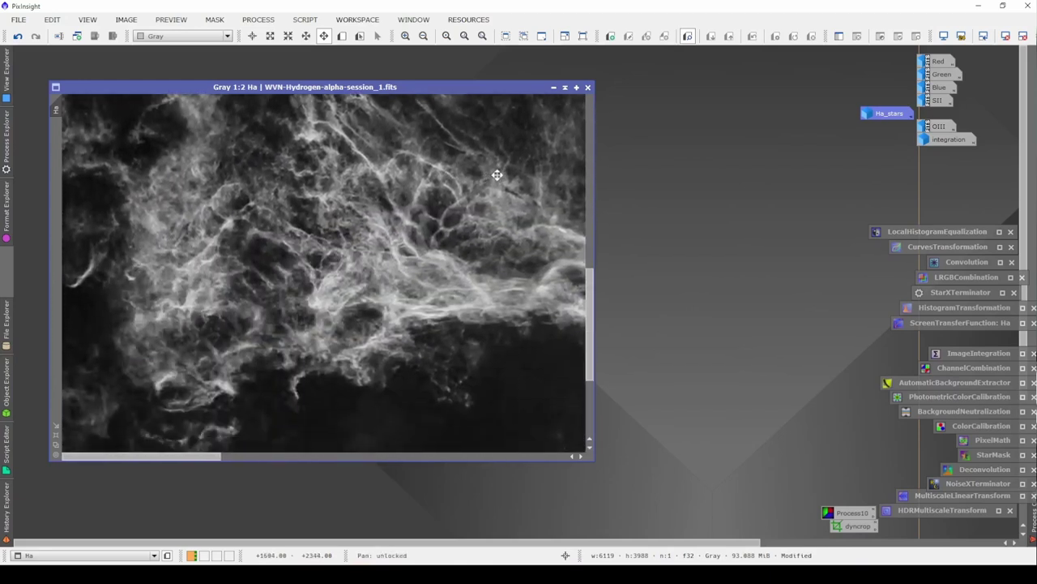
drag(446, 330, 402, 317)
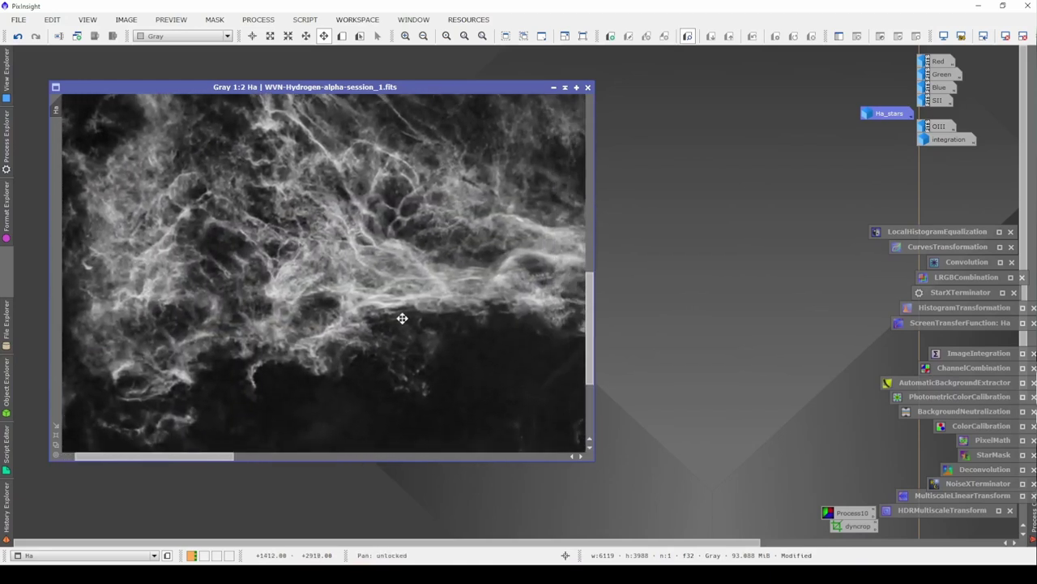
scroll(402, 317, up, 2)
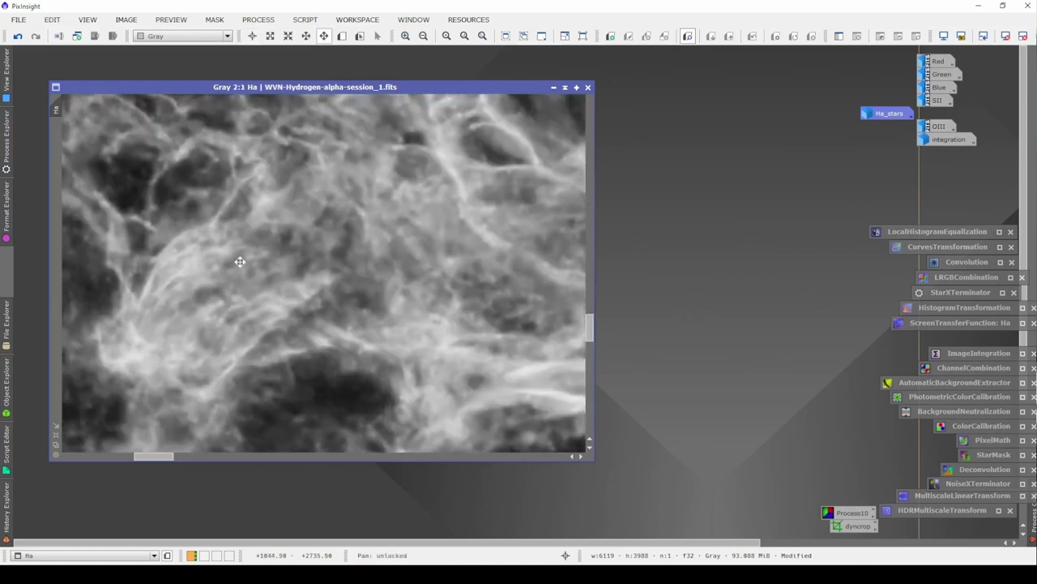
drag(239, 259, 508, 281)
scroll(389, 269, down, 2)
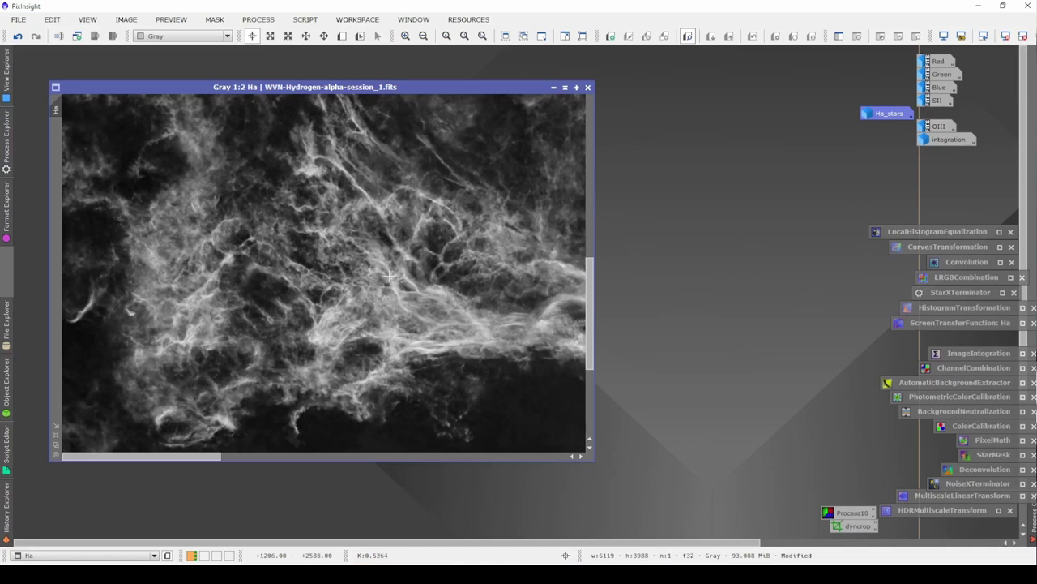
key(alt+p)
drag(475, 308, 243, 235)
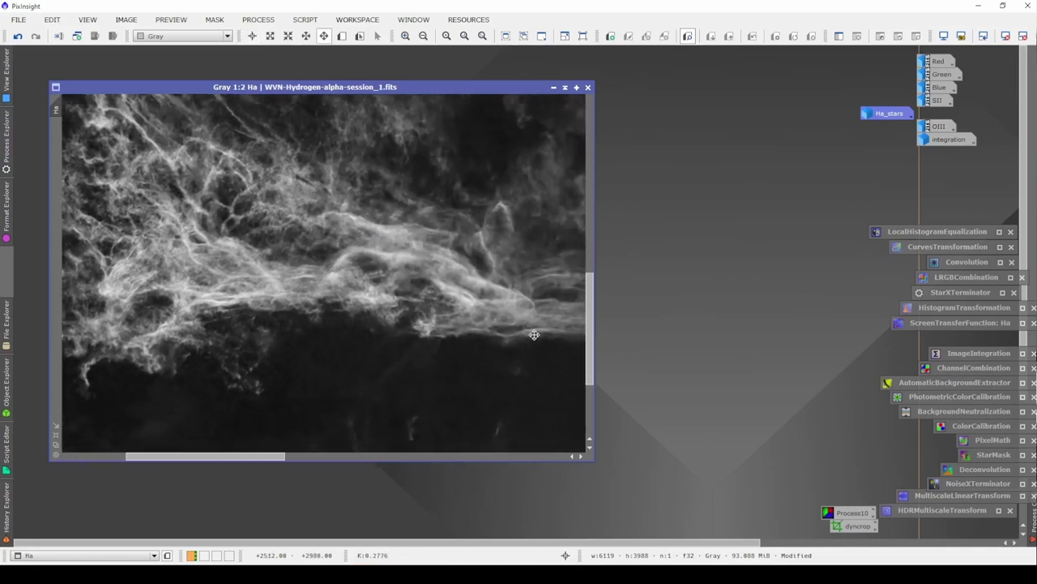
drag(534, 334, 283, 303)
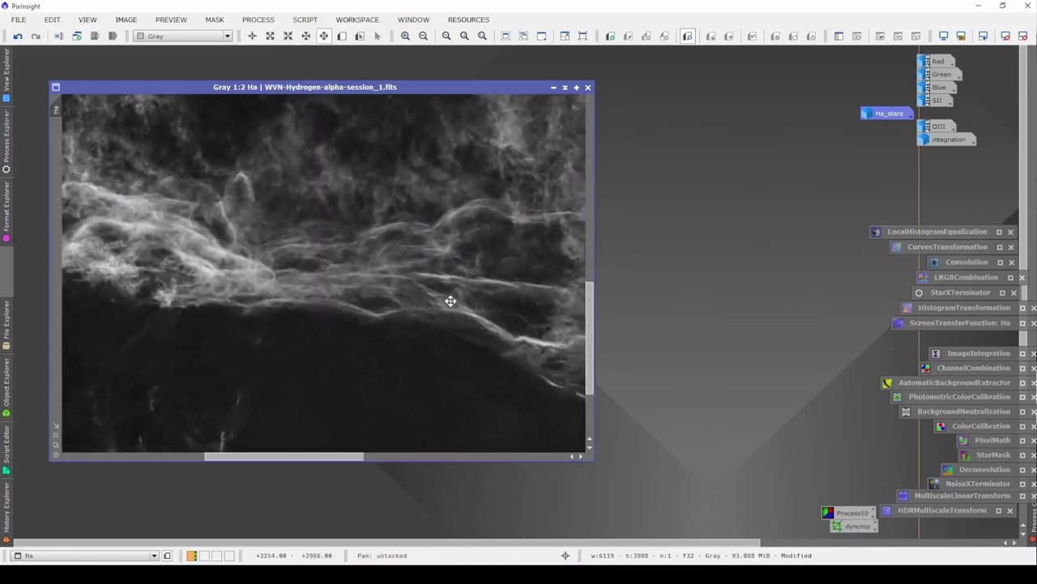
drag(450, 300, 67, 270)
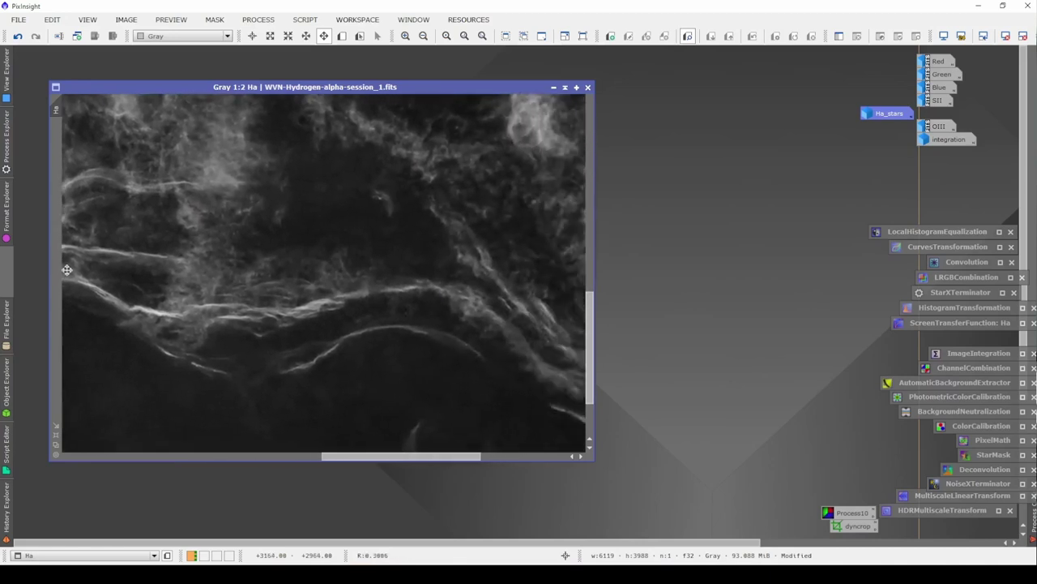
drag(450, 307, 90, 266)
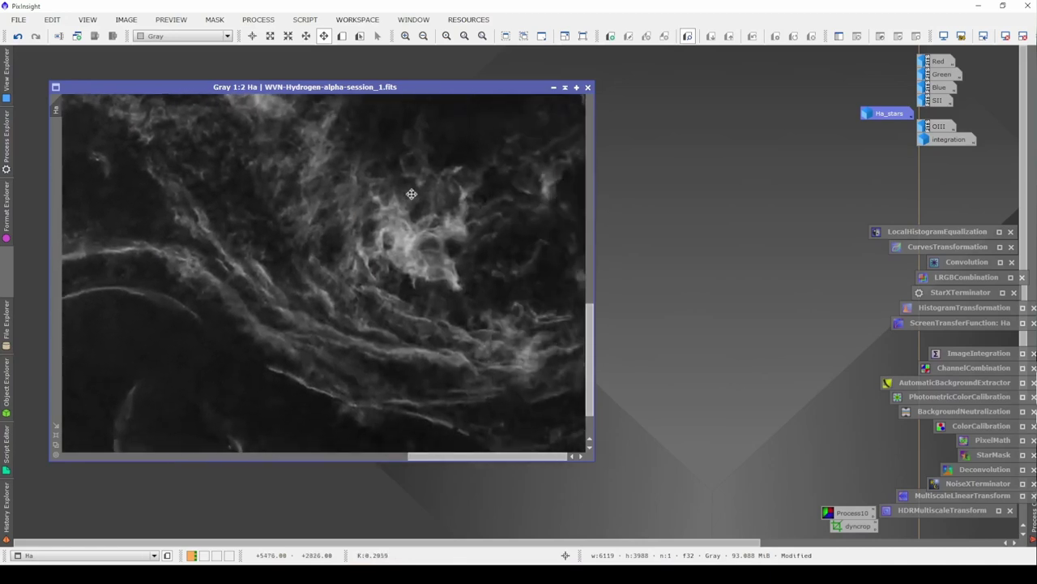
drag(413, 194, 317, 327)
drag(364, 213, 211, 340)
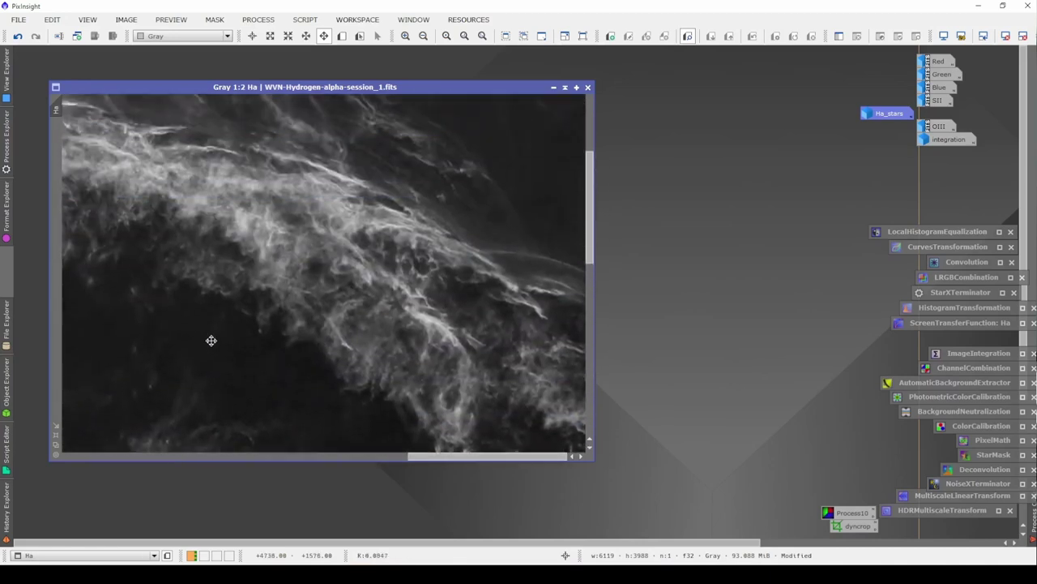
key(alt+r)
scroll(219, 337, down, 4)
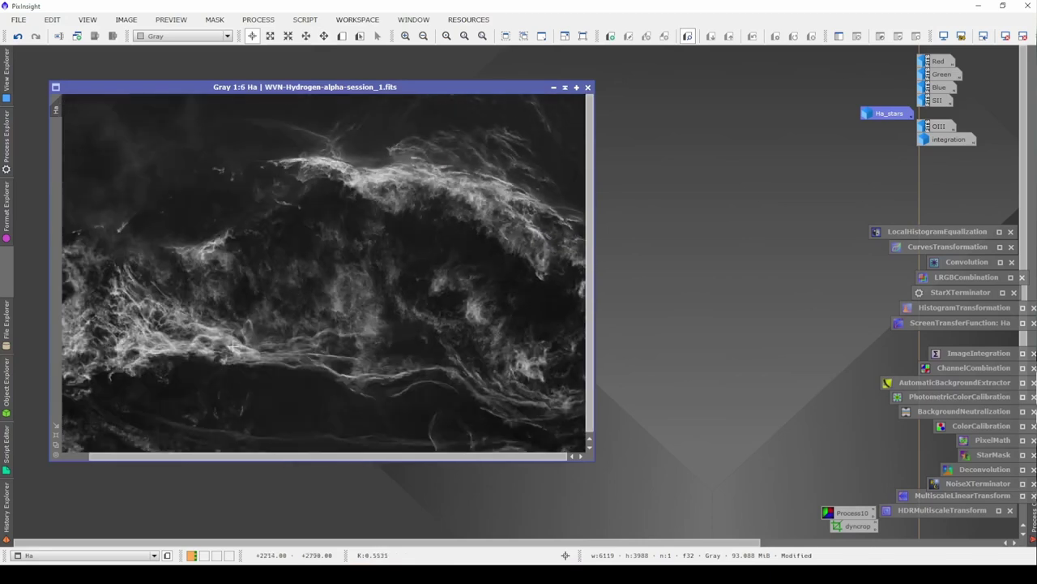
scroll(226, 377, down, 1)
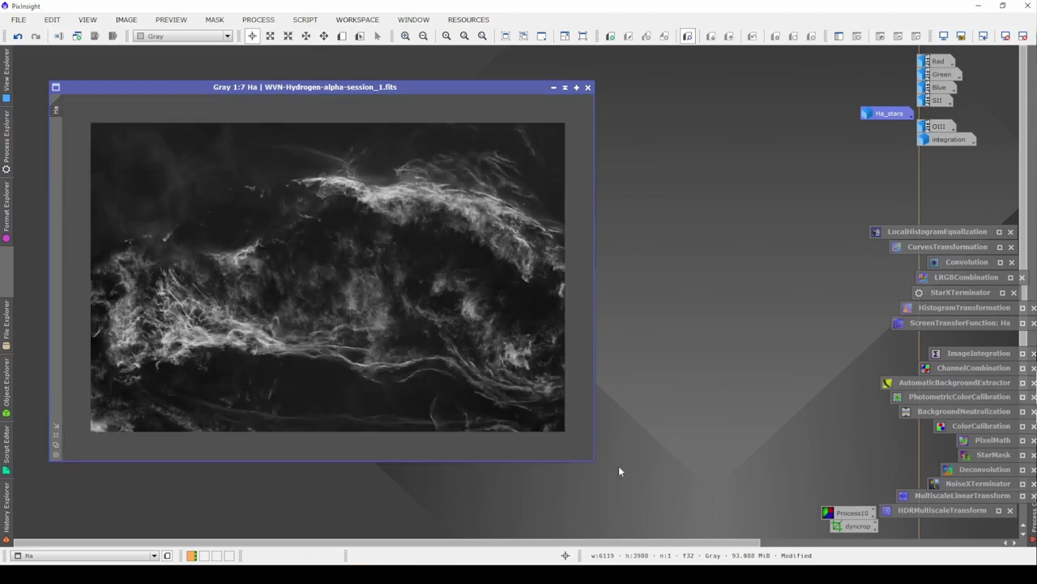
drag(594, 460, 634, 496)
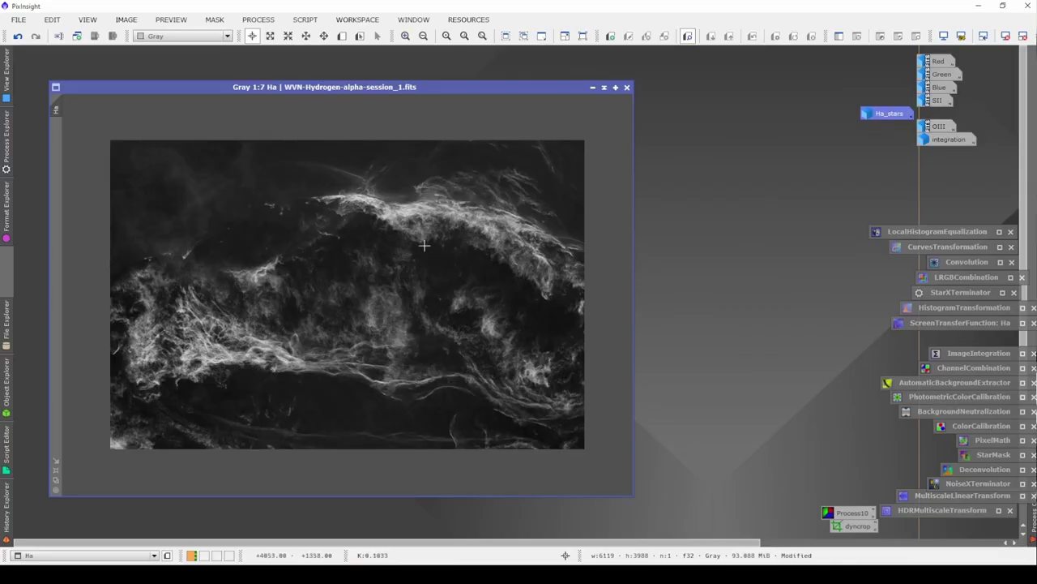
scroll(426, 249, up, 1)
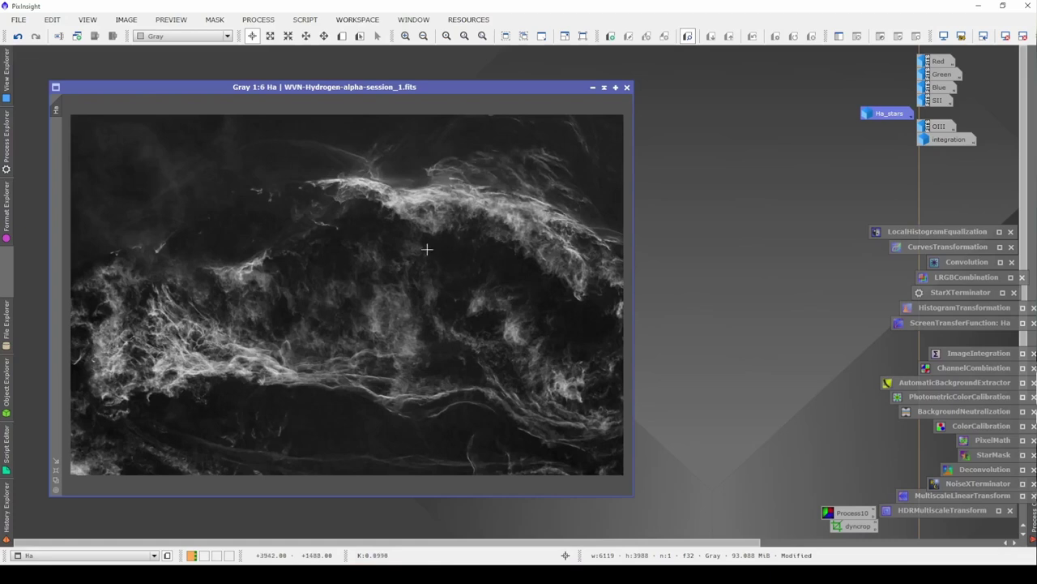
- Start saving Ha under a new name and create and open a folder named 2022-07-01 inside the project's 4. PixPS folder
click(19, 20)
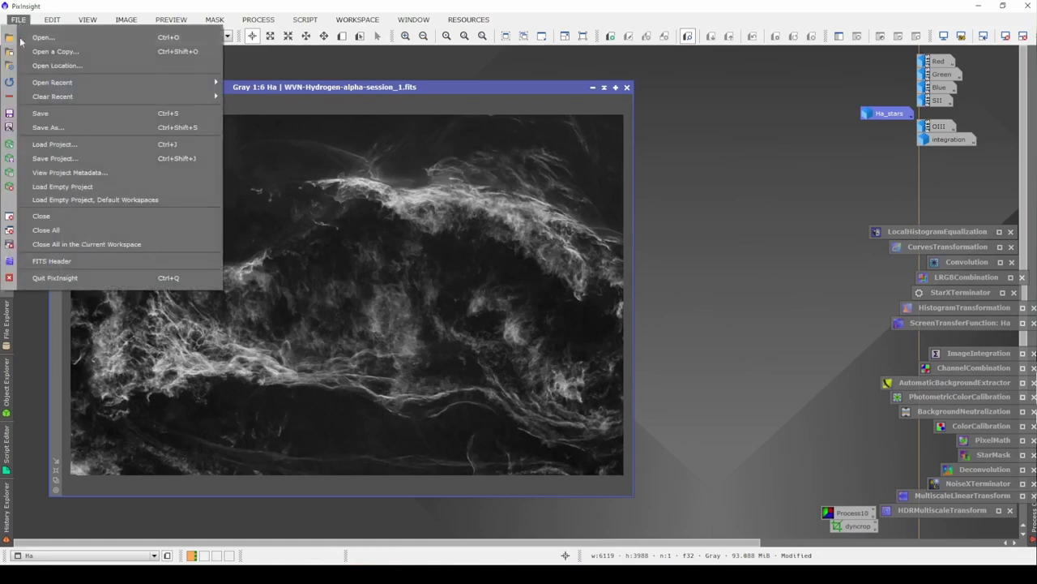
click(63, 134)
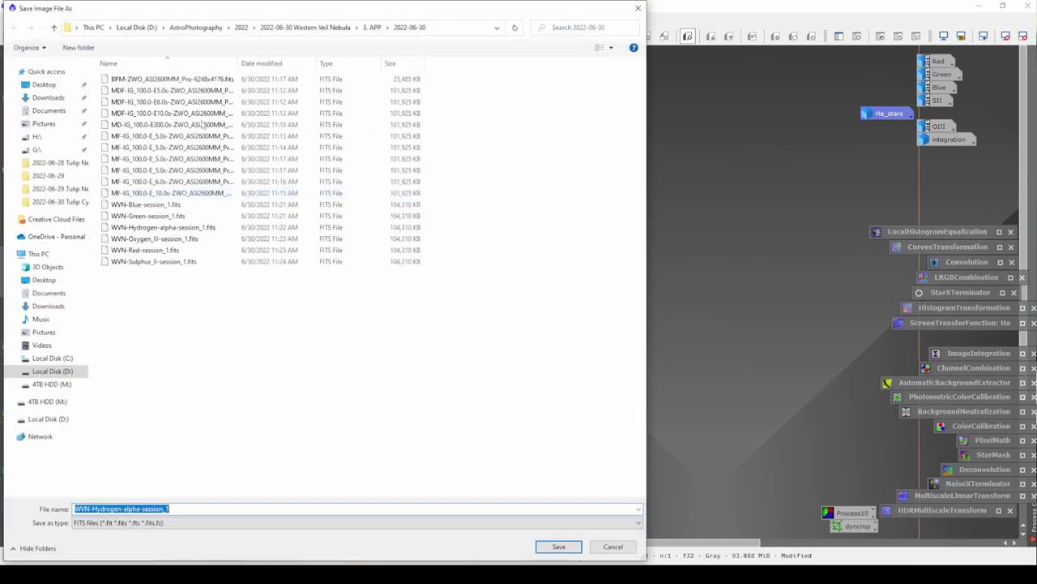
click(301, 28)
double_click(158, 114)
right_click(160, 119)
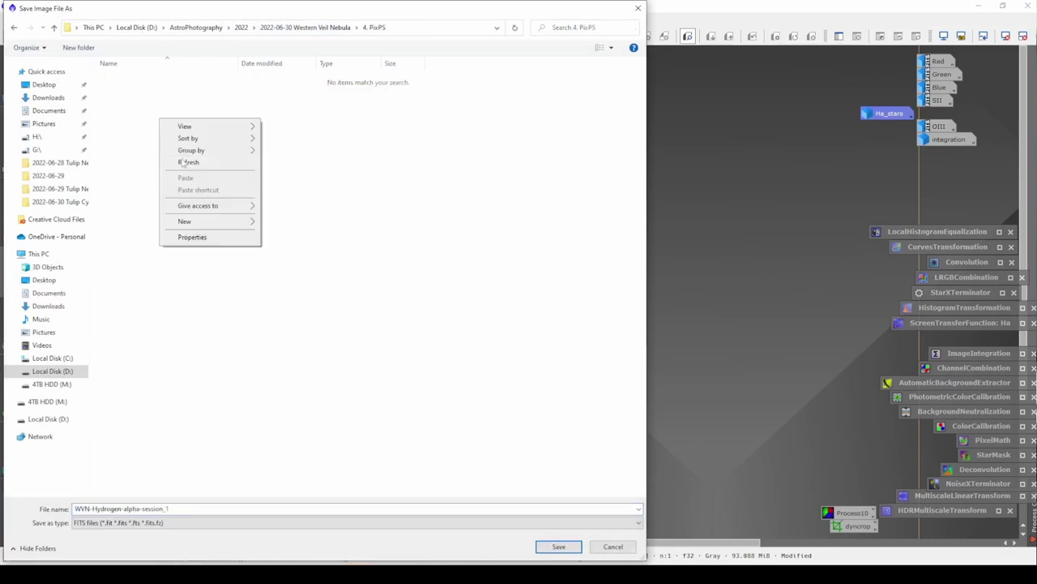
mouse_move(240, 224)
click(280, 223)
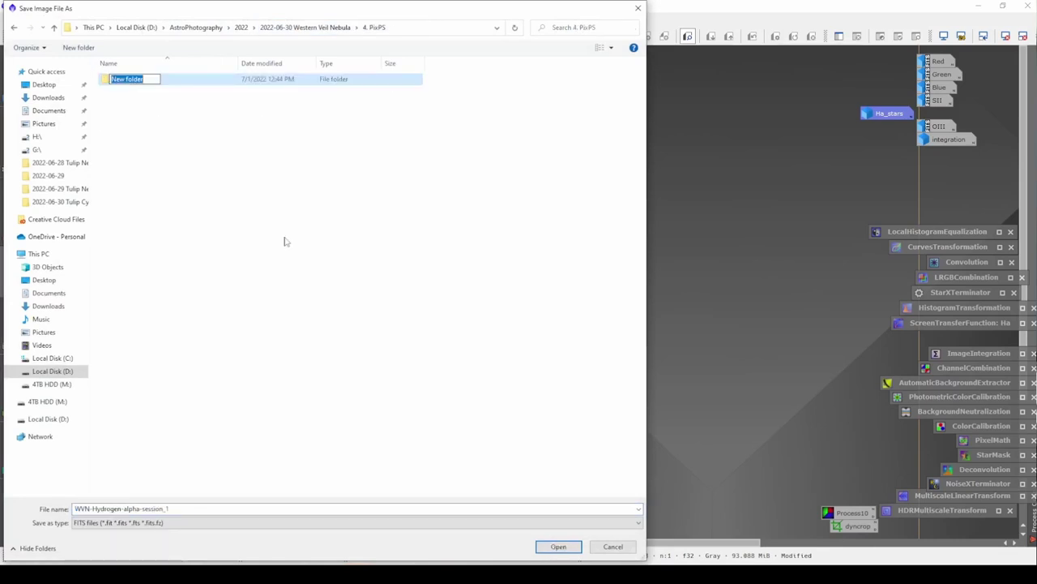
text(2)
text(2-)
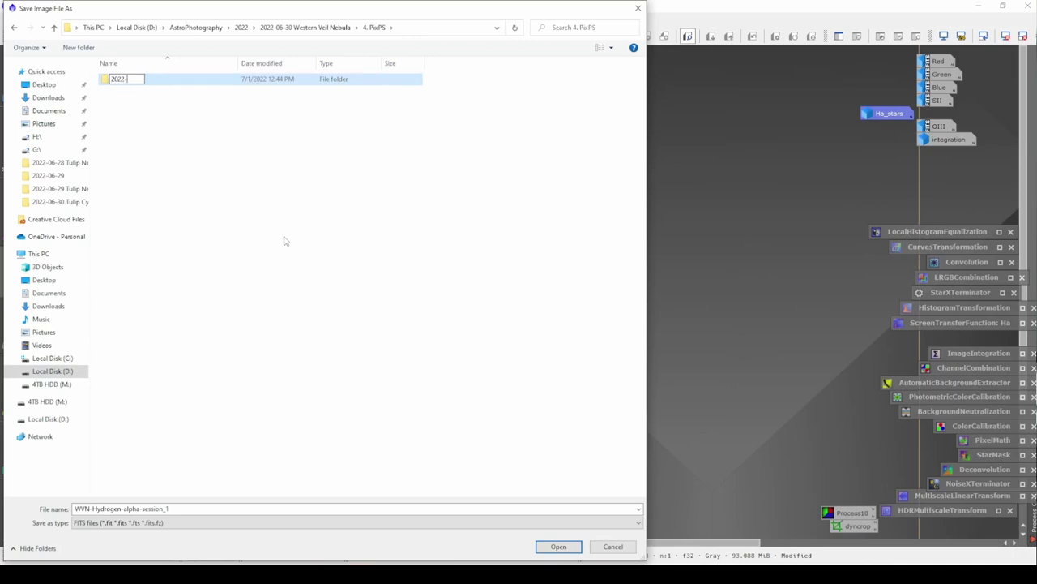
text(07-01)
key(Return)
key(Return)
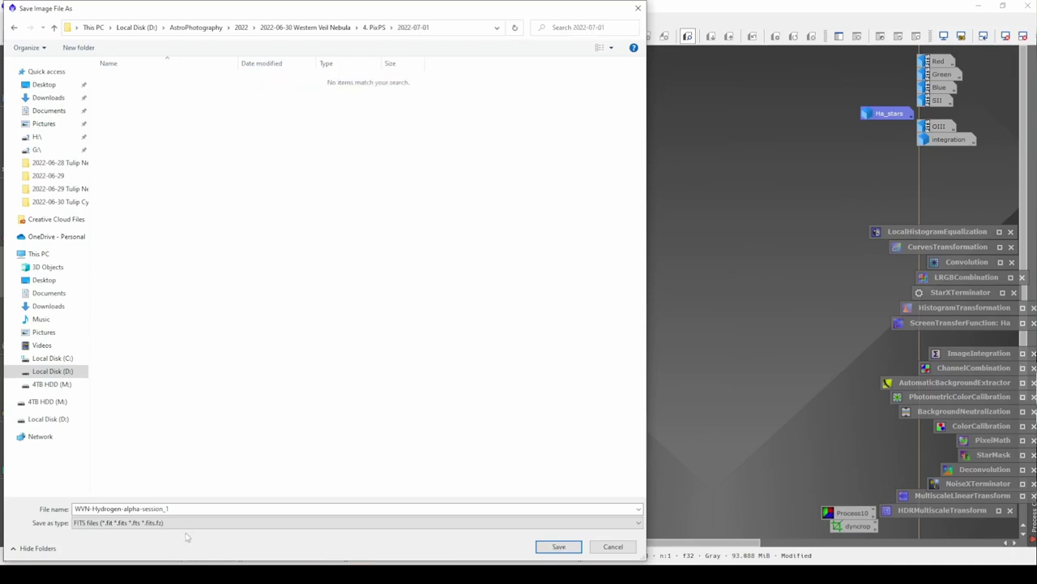
- Save the starless image as Ha1.tif without compression and minimize the Ha window
double_click(200, 509)
text(Ha.tif)
key(Return)
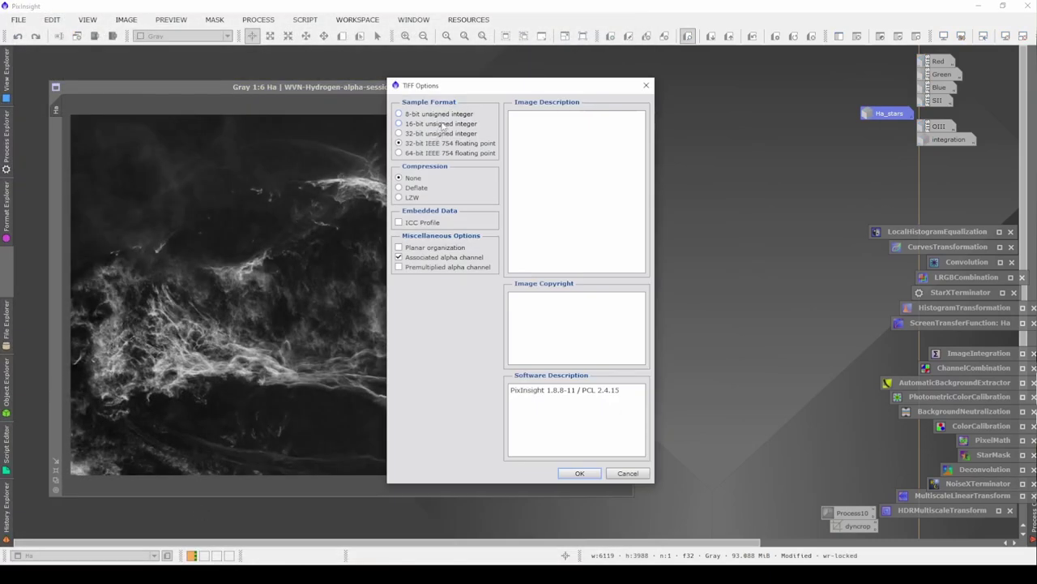
click(581, 474)
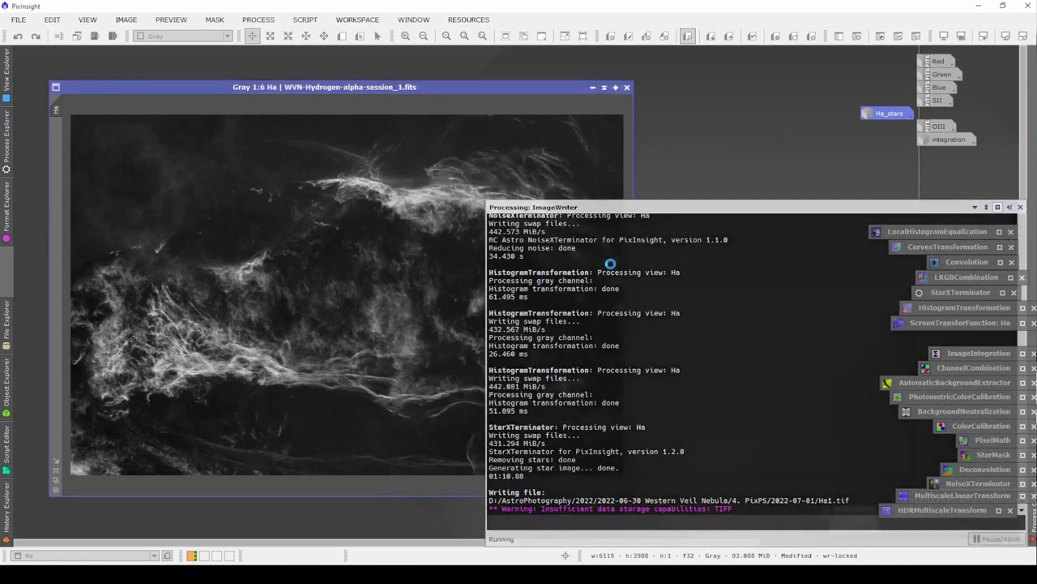
click(592, 88)
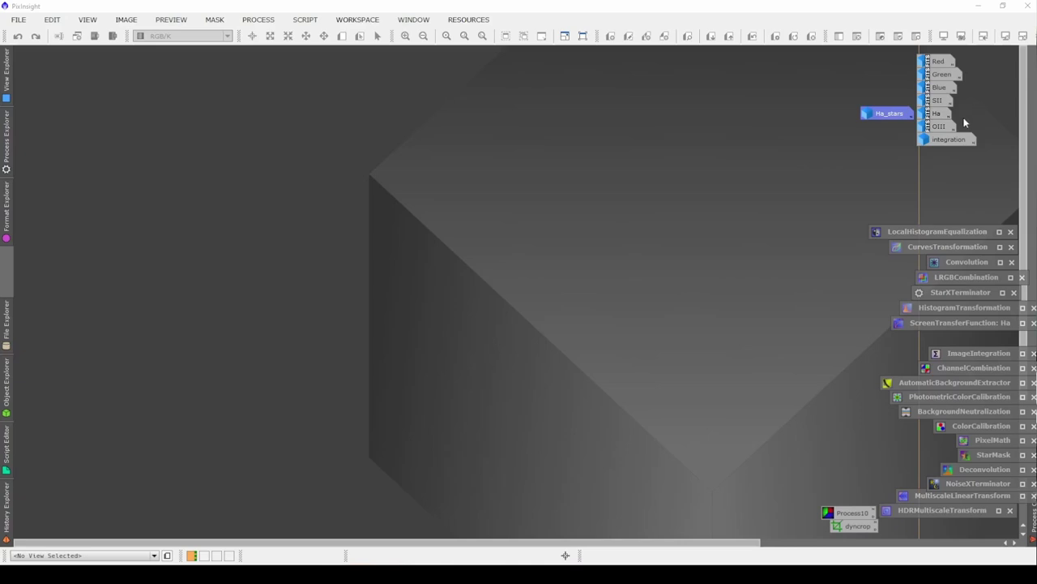
- Restore the OIII image and apply an automatic screen stretch to it with ScreenTransferFunction
mouse_move(940, 130)
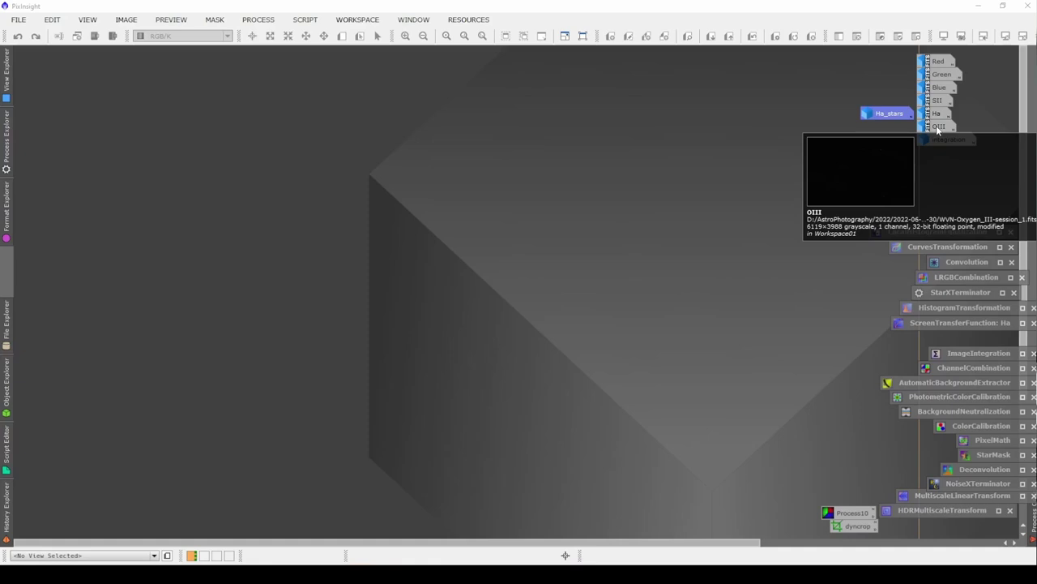
double_click(939, 127)
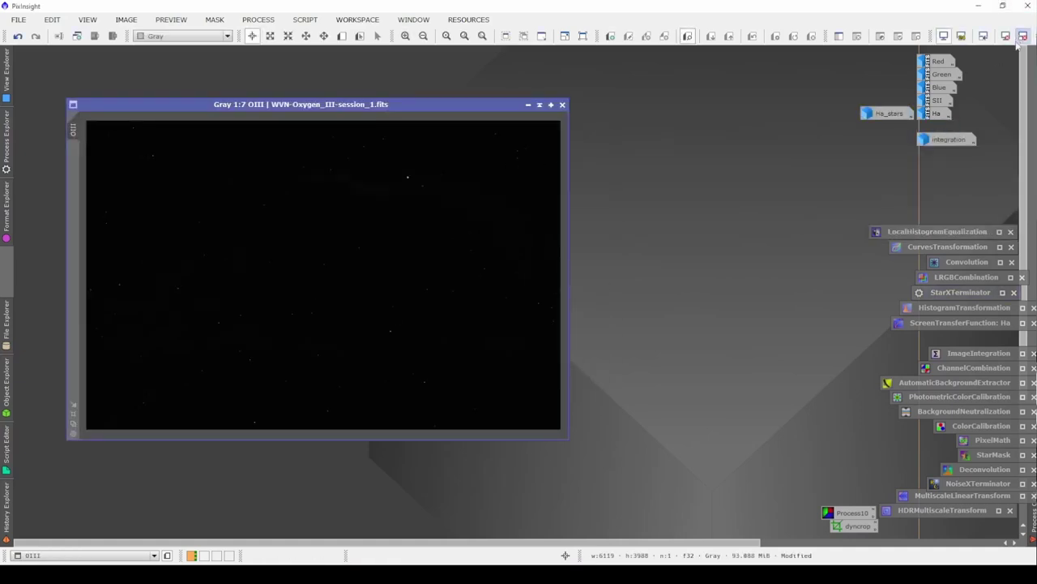
double_click(963, 323)
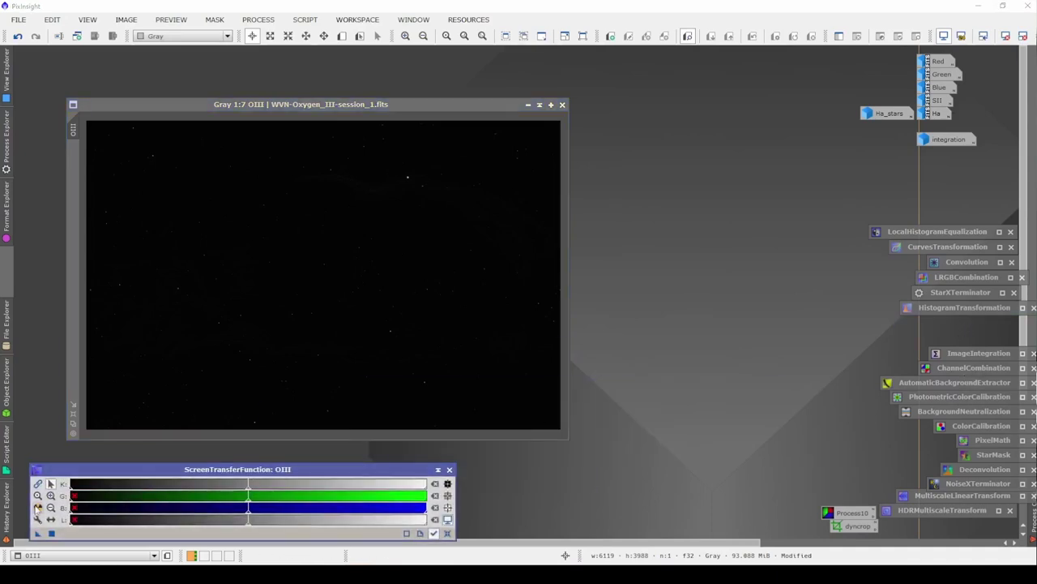
click(37, 507)
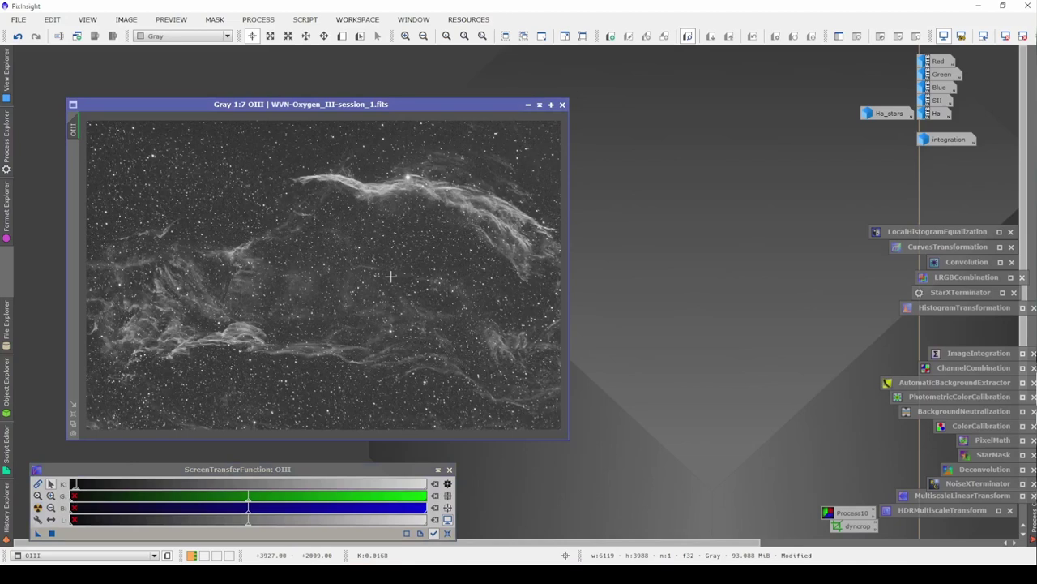
- Open the saved DynamicBackgroundExtraction on OIII, regenerate the grid at 7 samples per row, and delete the interior samples in the second to fourth columns
double_click(847, 513)
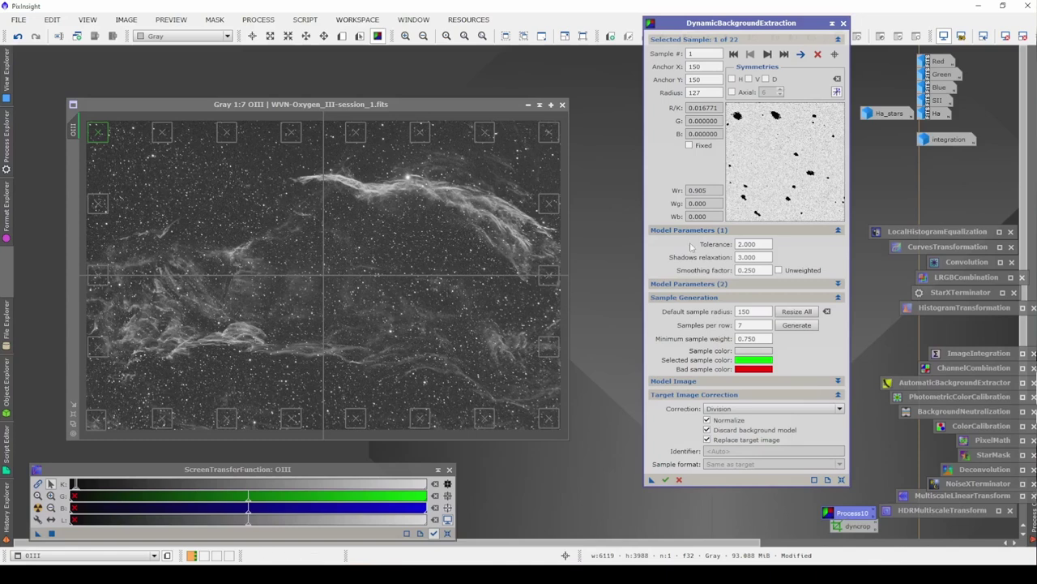
click(791, 328)
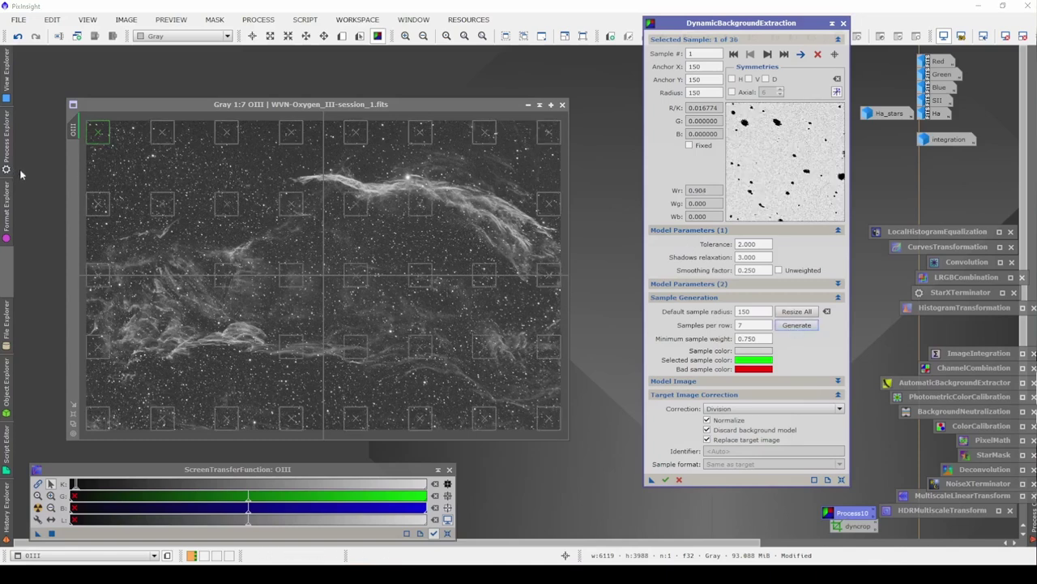
click(162, 204)
key(Delete)
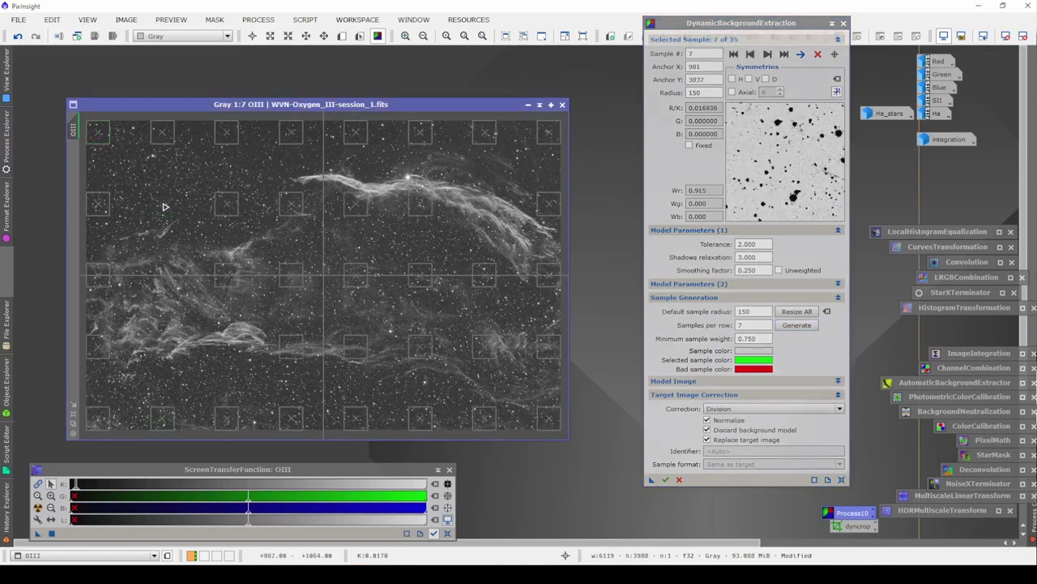
click(231, 207)
key(Delete)
click(291, 204)
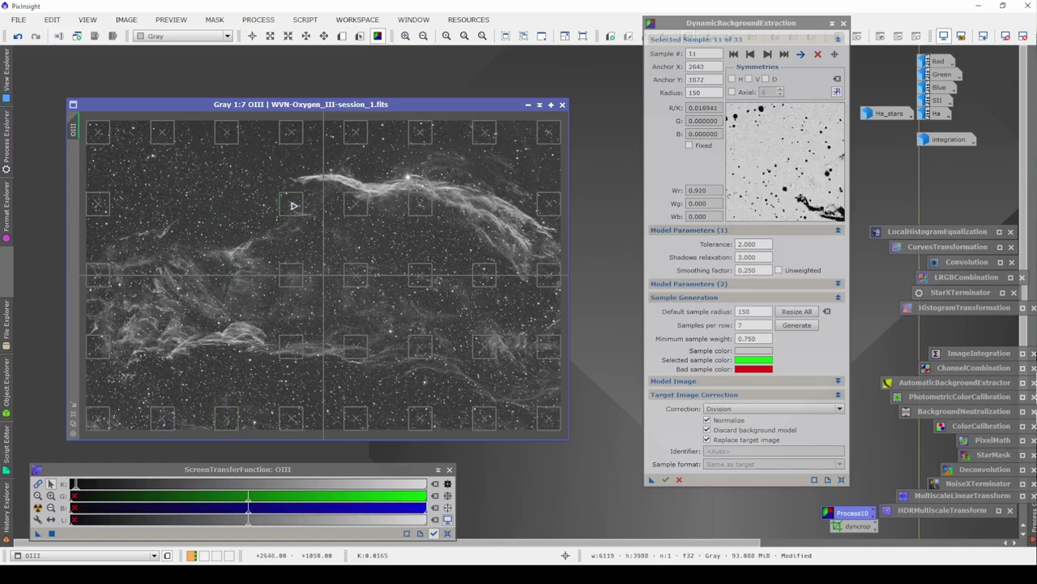
key(Delete)
key(Delete)
- Delete the remaining interior samples so only the border ones are used, apply the Division background correction to OIII, and close the process
click(362, 211)
key(Delete)
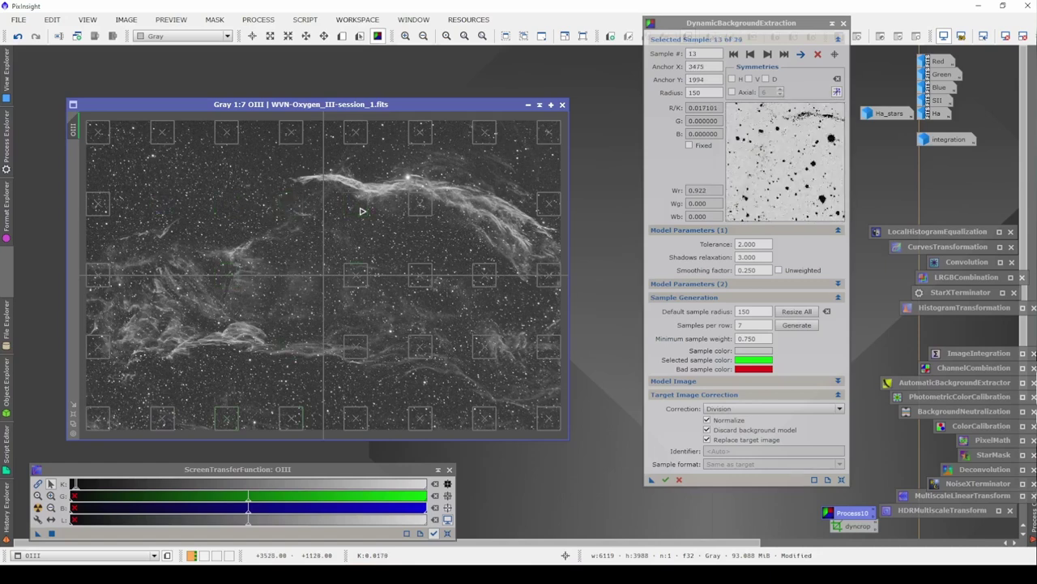
key(Delete)
key(Delete)
click(424, 207)
key(Delete)
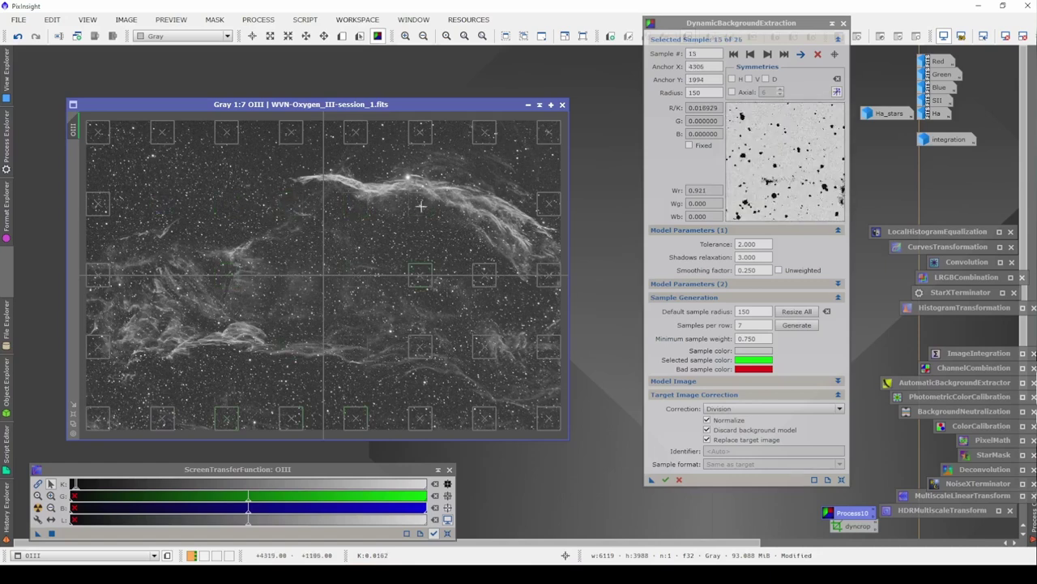
key(Delete)
key(Delete)
key(Delete)
click(486, 275)
key(Delete)
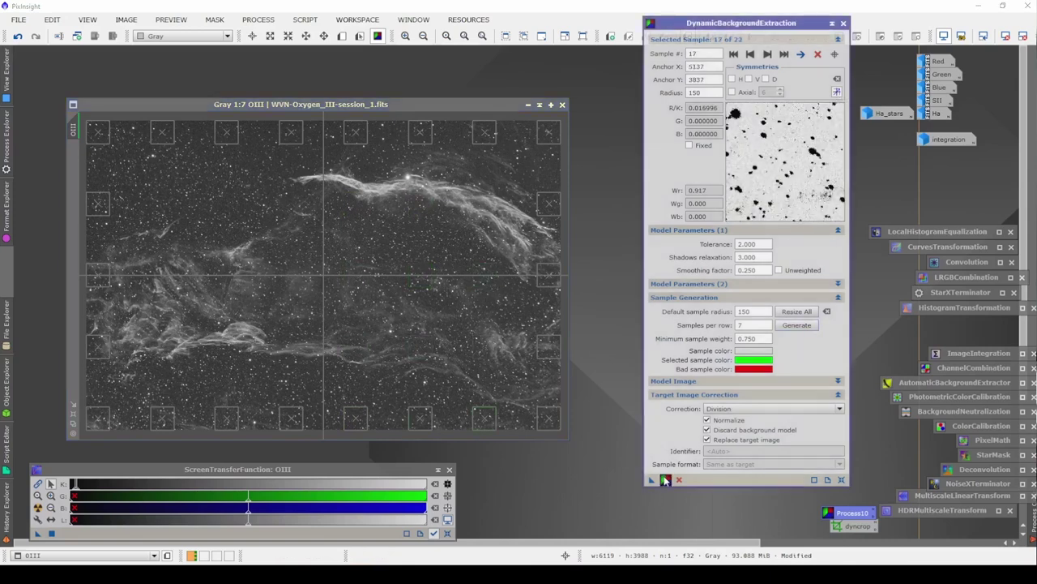
click(844, 24)
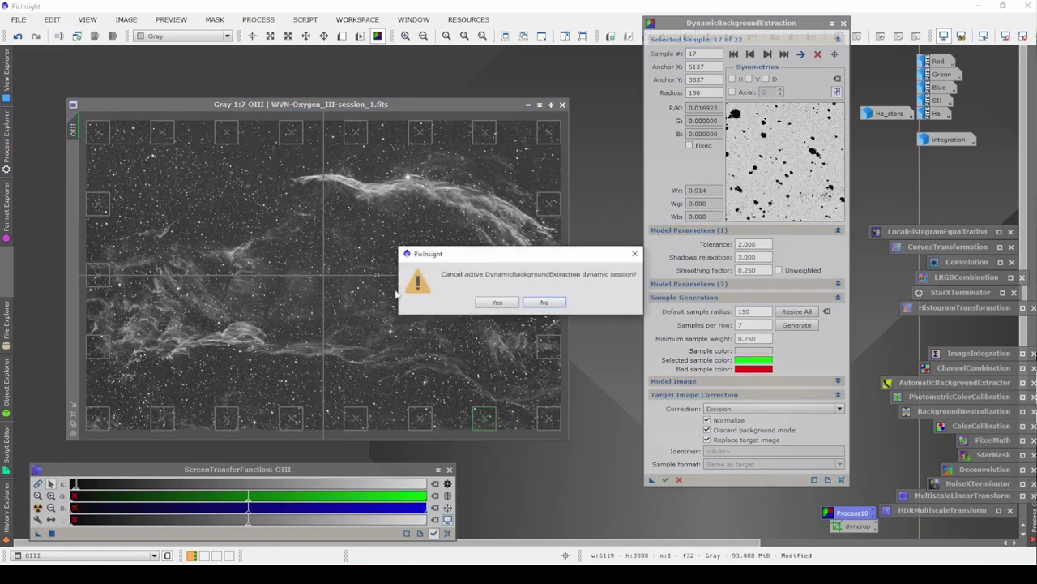
click(496, 302)
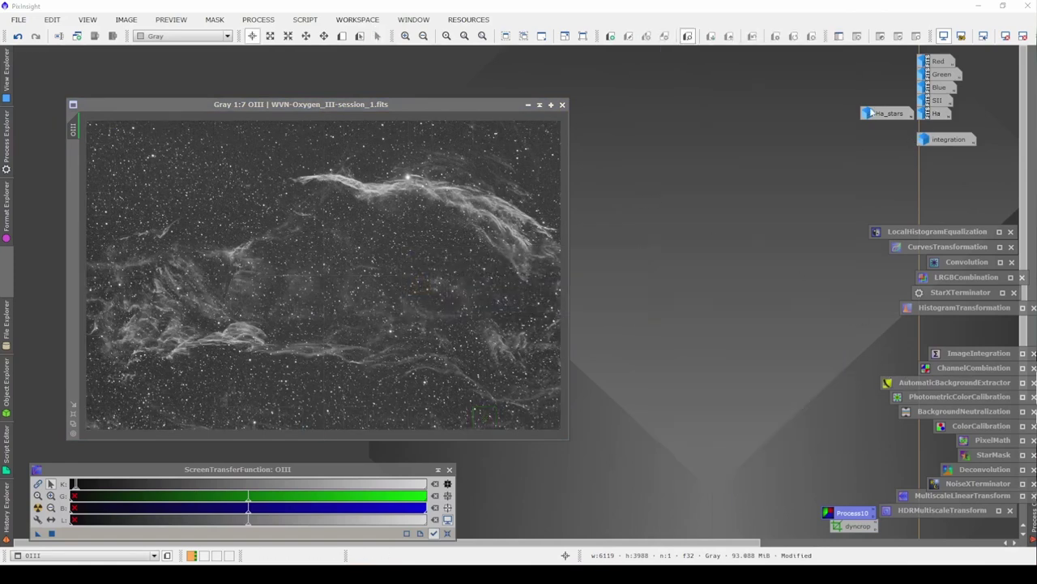
- Restore the Ha image and undo its processing back to the linear state, through star removal, the histogram stretches and NoiseXTerminator
double_click(937, 119)
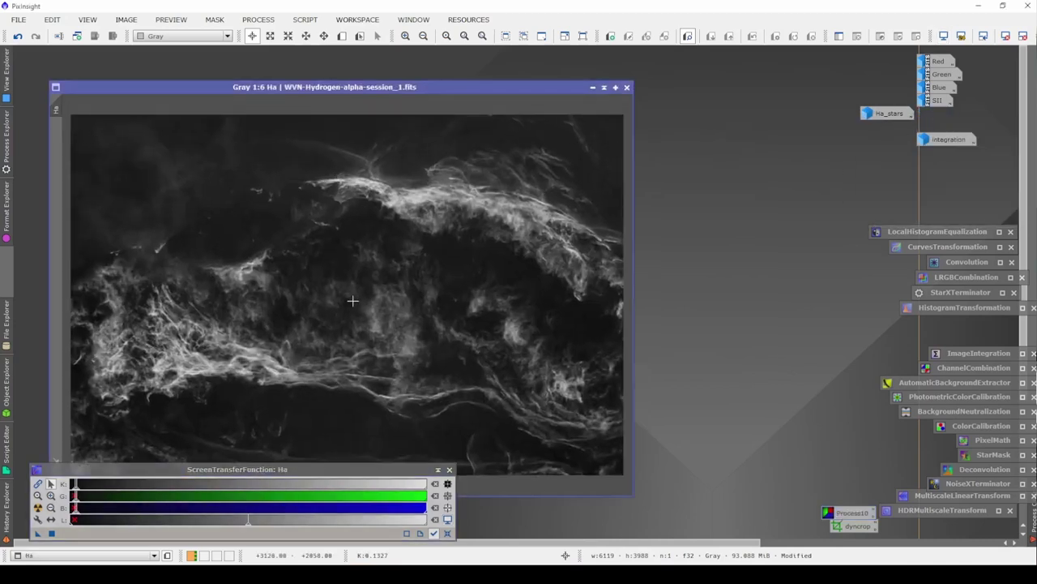
click(19, 36)
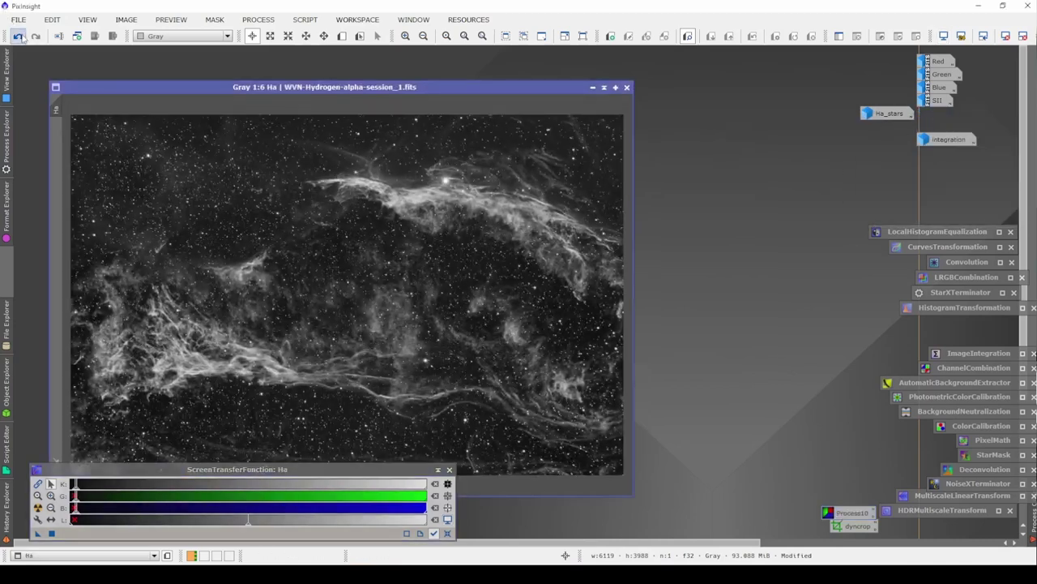
click(19, 36)
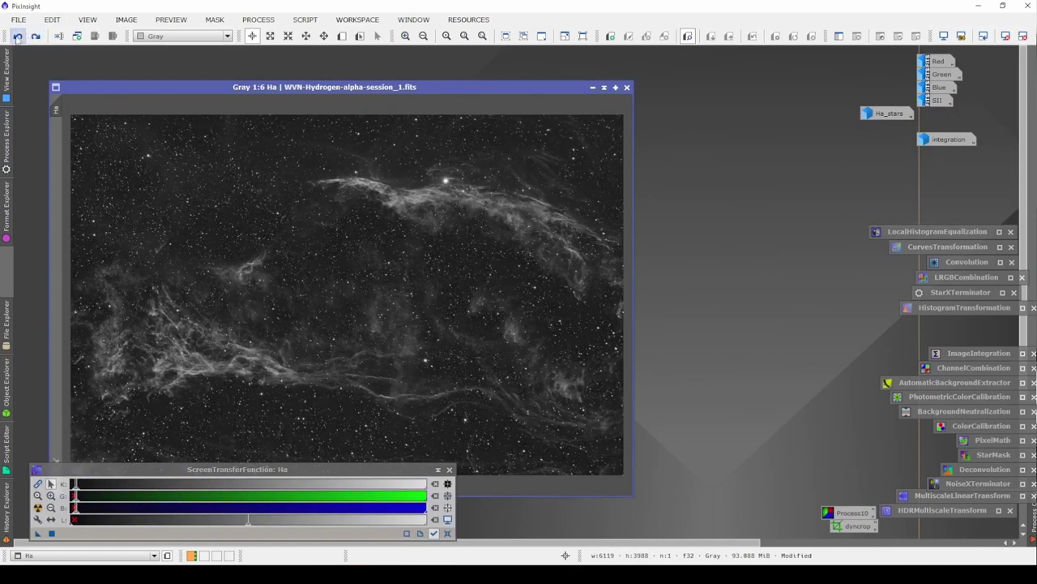
click(18, 37)
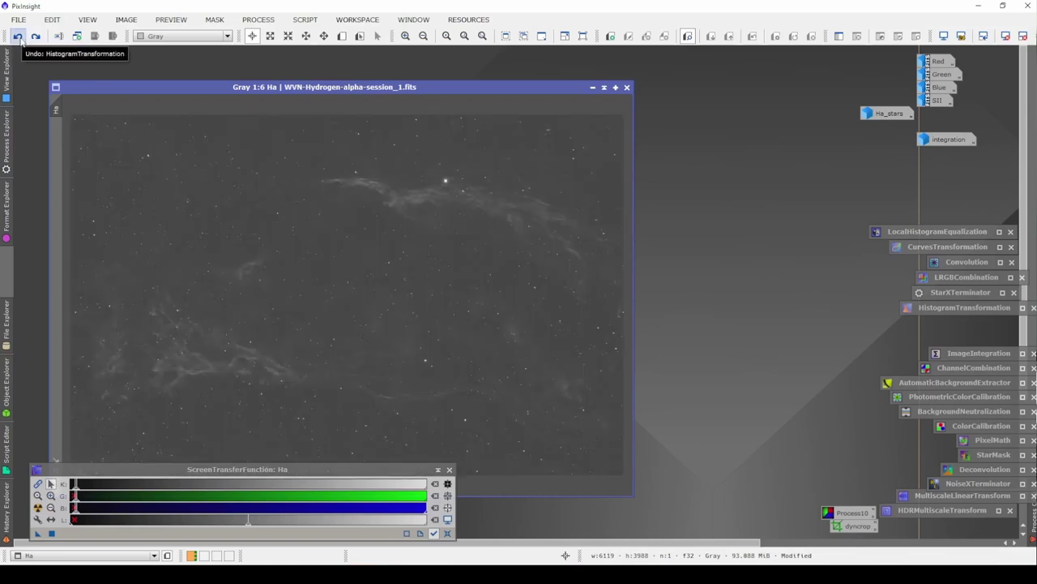
click(19, 36)
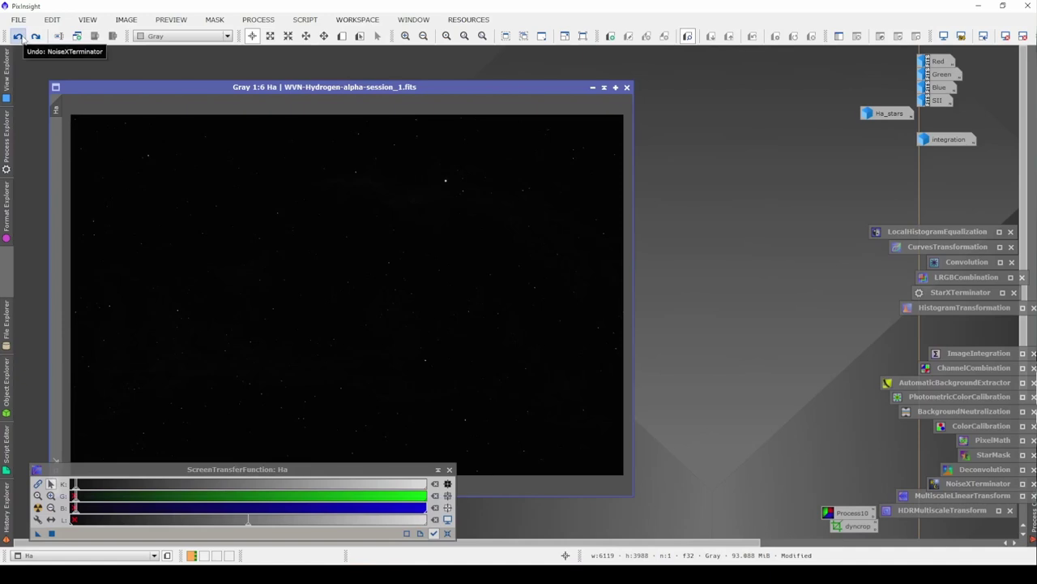
click(18, 37)
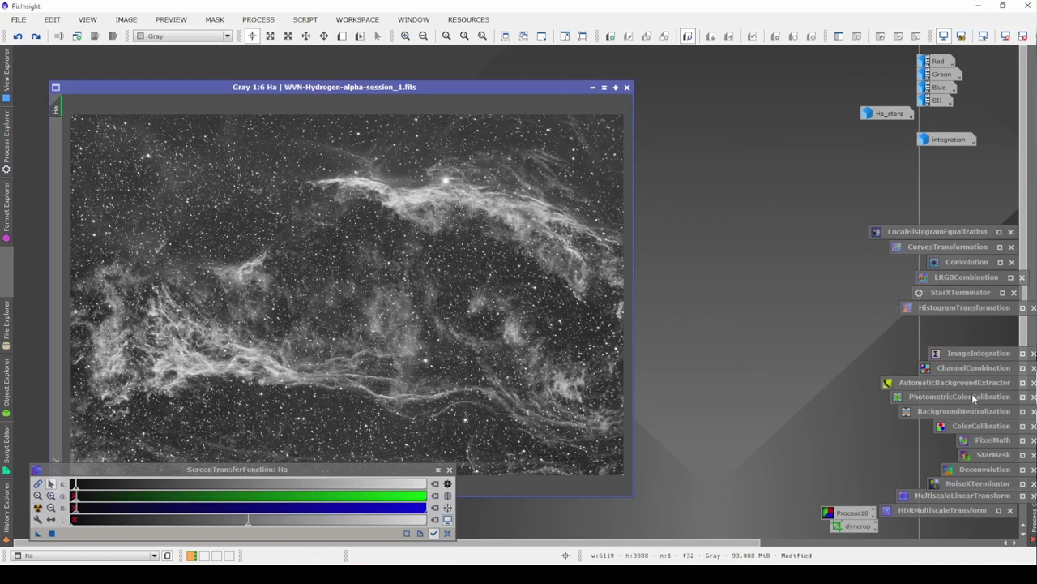
- Run AutomaticBackgroundExtractor on Ha with Subtraction replacing the target image, reapply the automatic screen stretch, and minimize the Ha window
double_click(940, 382)
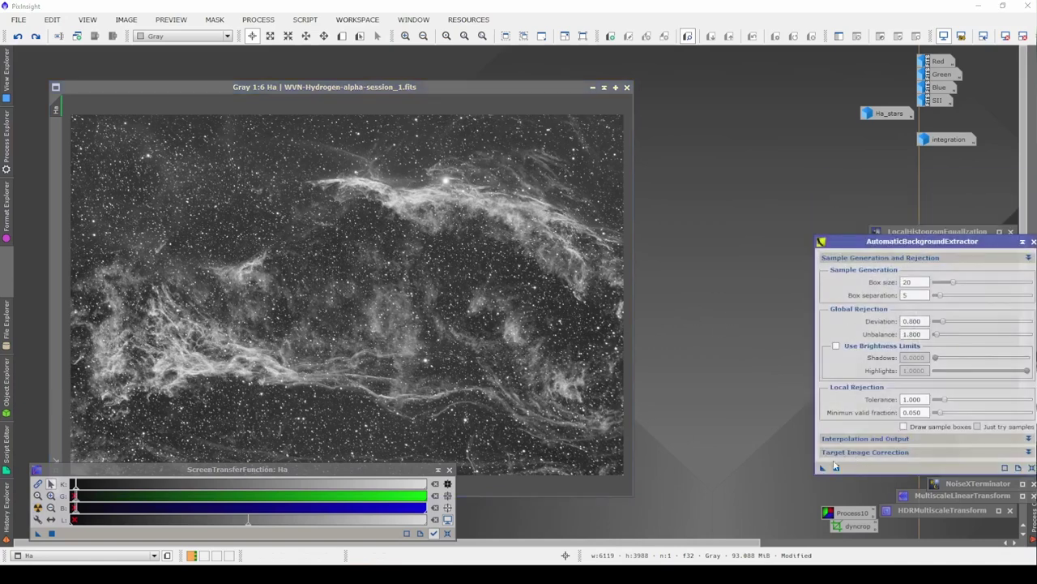
click(845, 452)
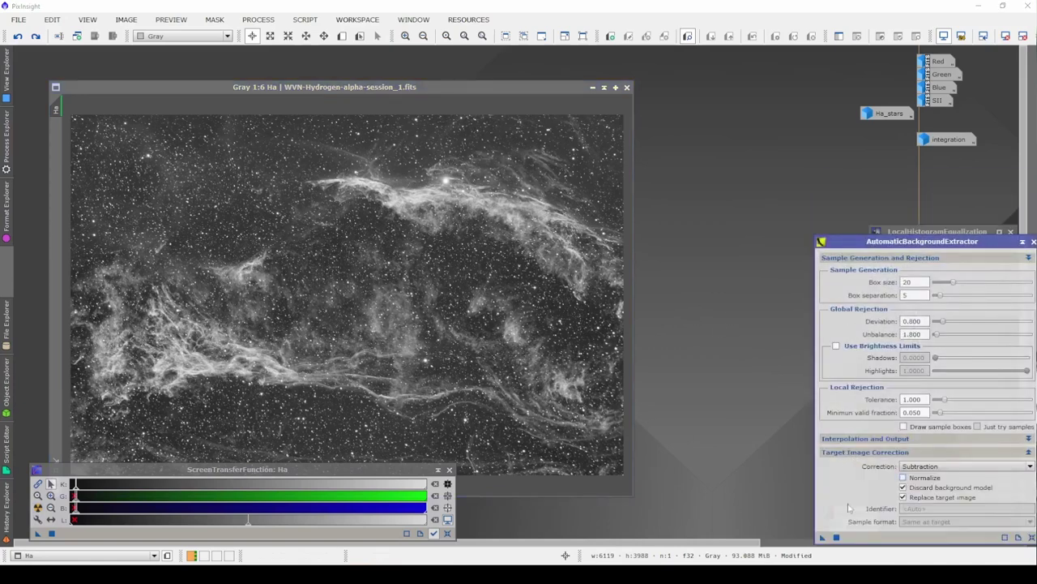
drag(824, 537, 474, 376)
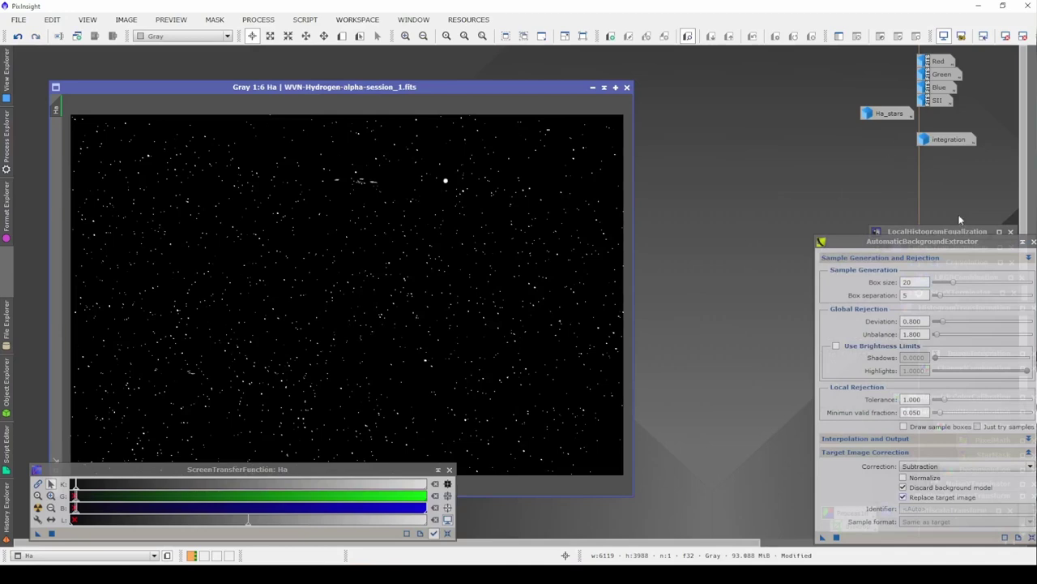
click(1021, 242)
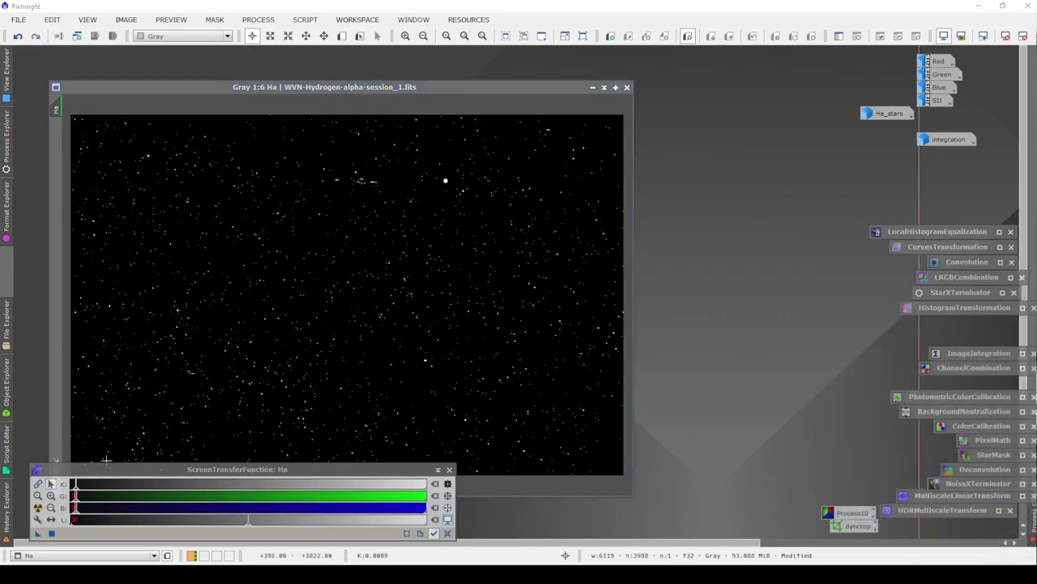
click(37, 506)
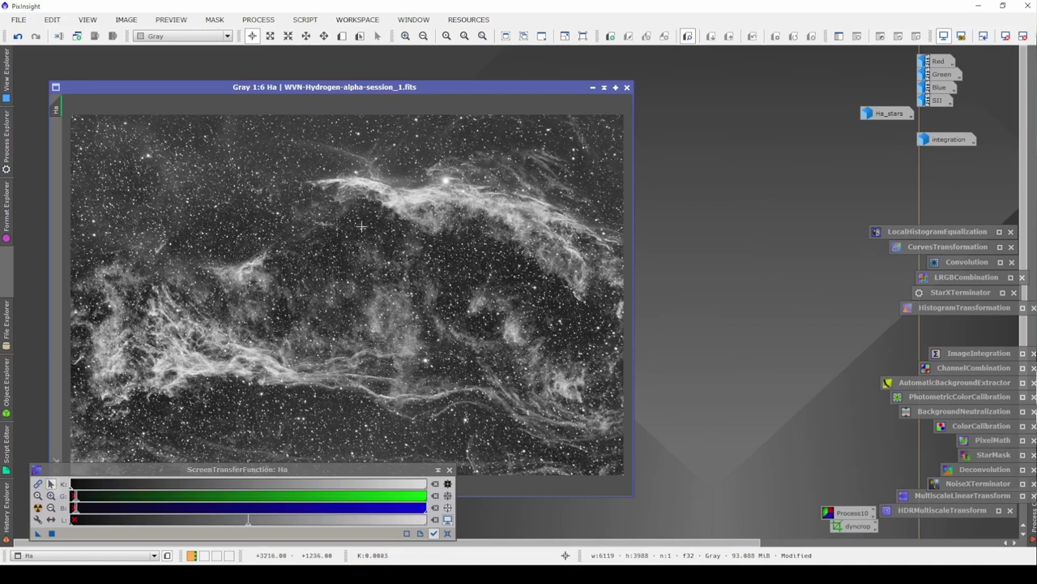
click(592, 87)
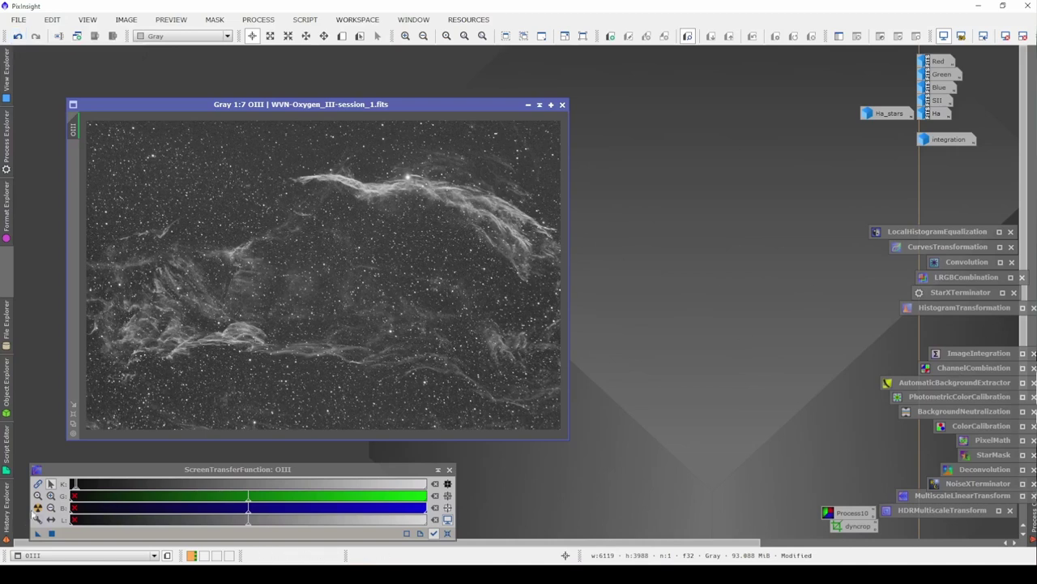
- Run AutomaticBackgroundExtractor with Subtraction on OIII, refresh its automatic screen stretch, and put the process window away
double_click(937, 384)
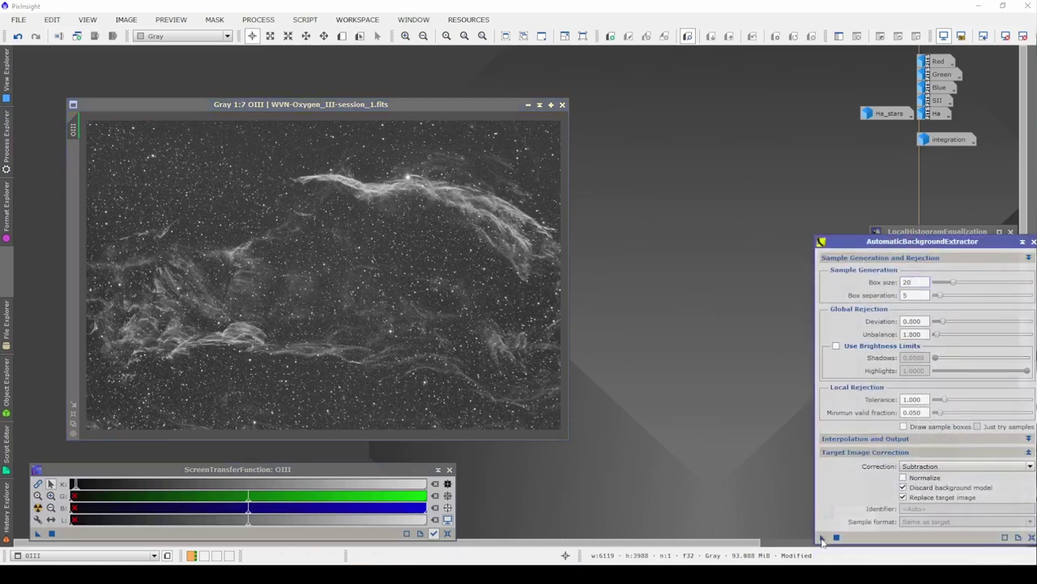
drag(821, 539, 291, 235)
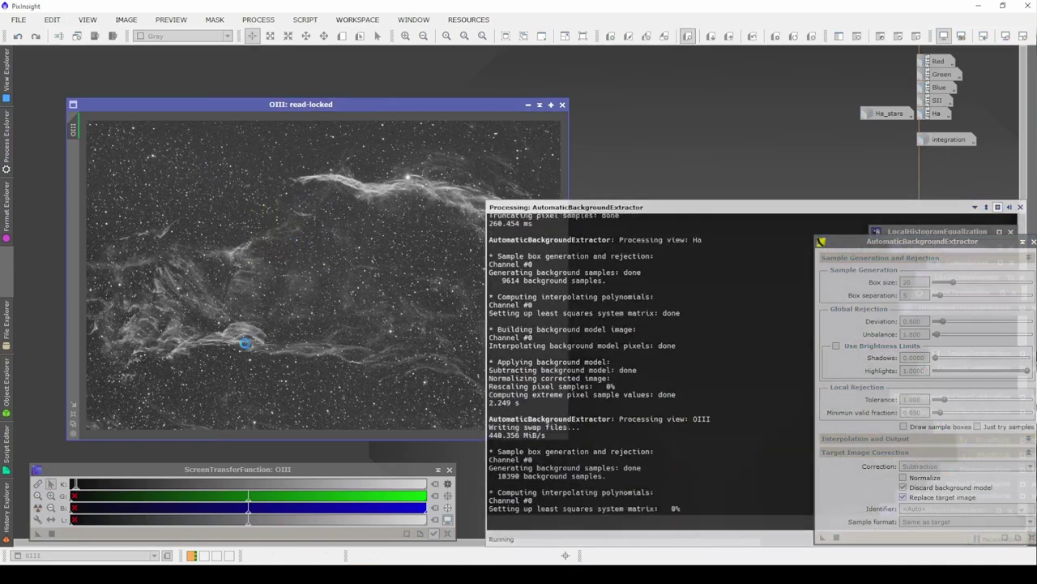
click(37, 508)
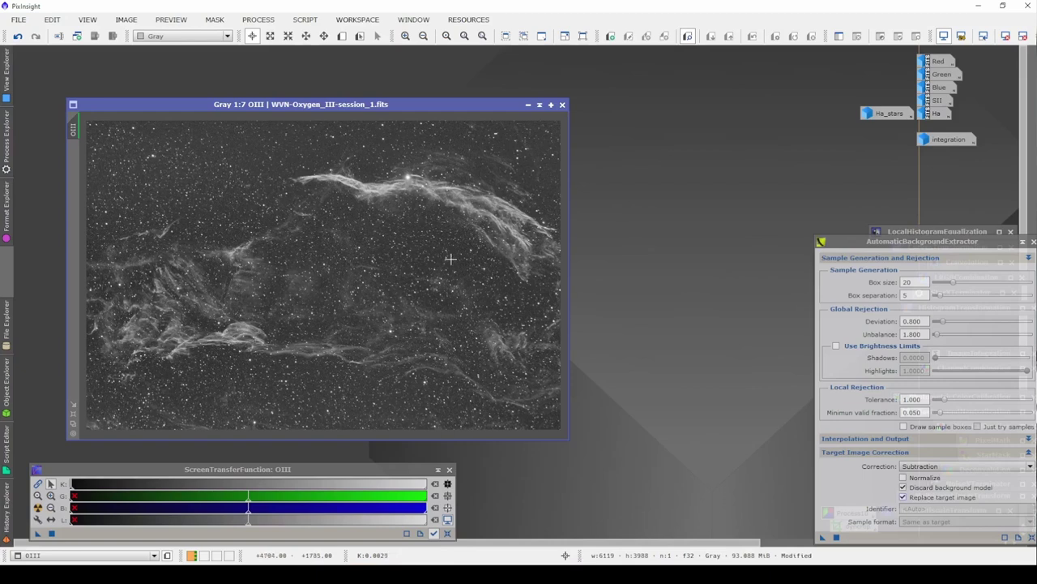
click(1023, 243)
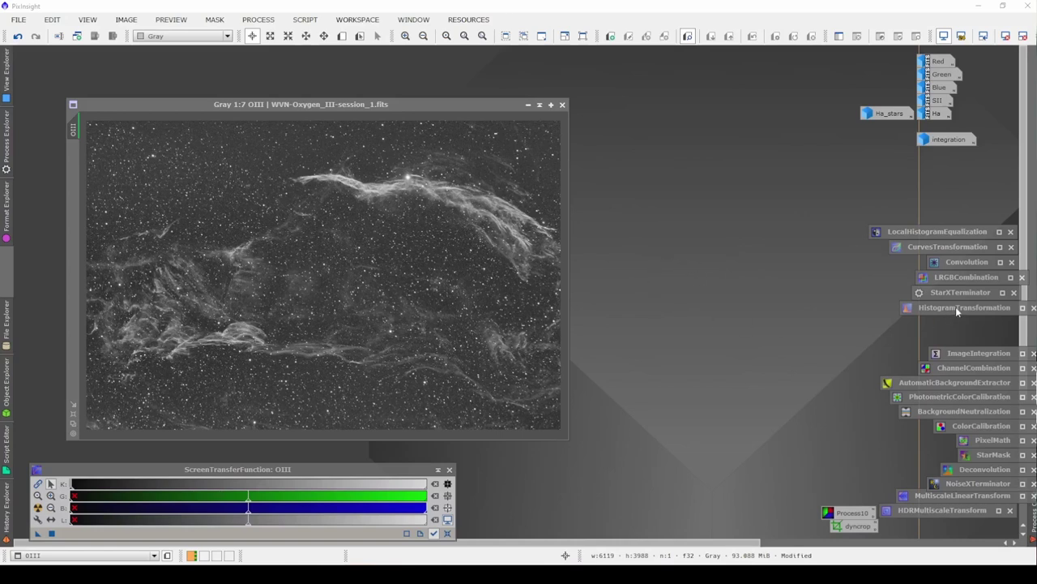
- Reduce noise in the linear OIII image with NoiseXTerminator at Denoise 0.90 and Detail 0.15
double_click(983, 484)
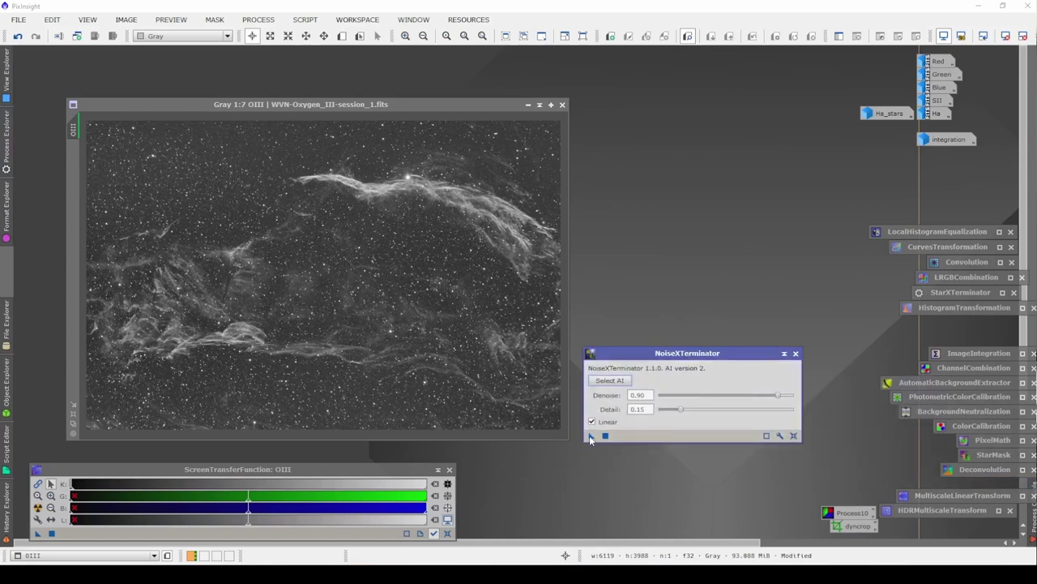
drag(589, 435, 408, 320)
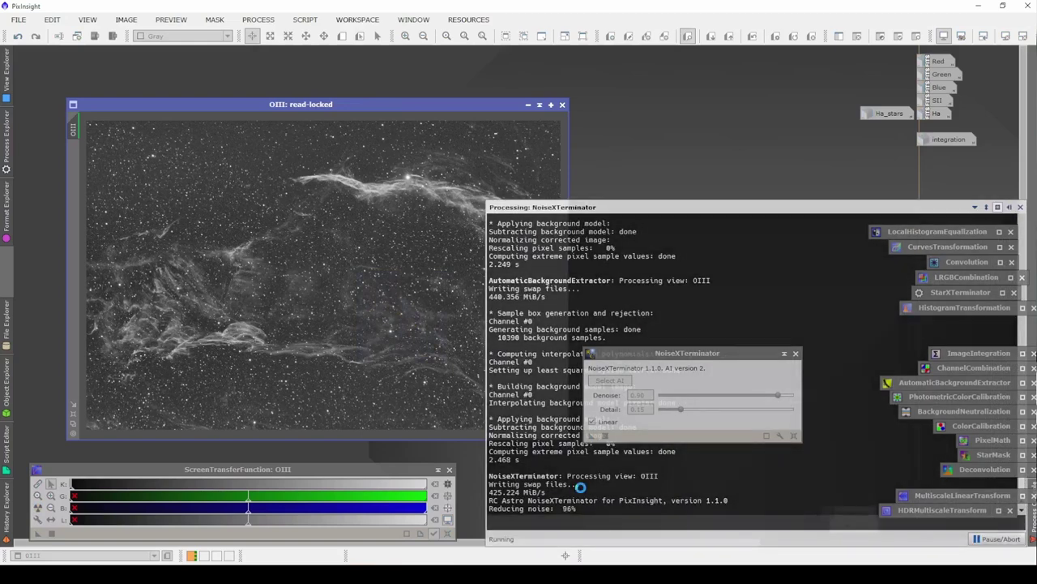
click(790, 356)
- Compare OIII up close with and without the noise reduction, leaving it applied, and examine the stars and background at high magnification
scroll(370, 297, up, 9)
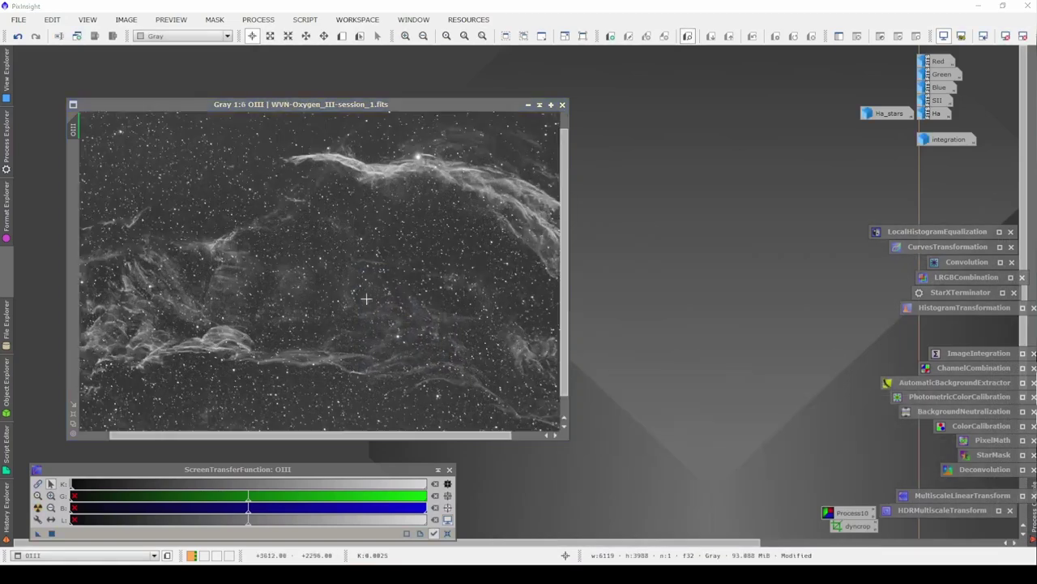
click(18, 35)
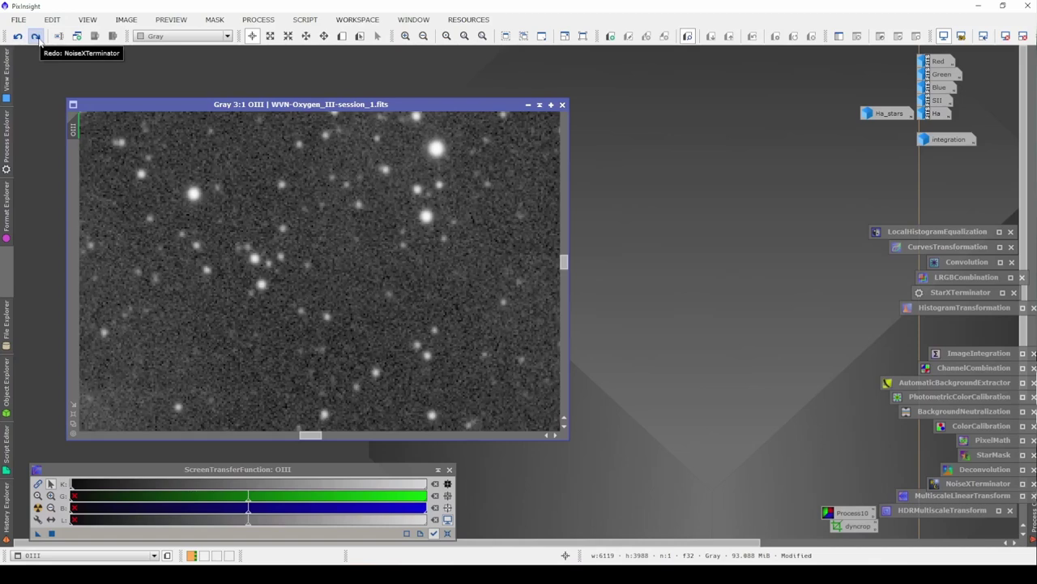
click(36, 36)
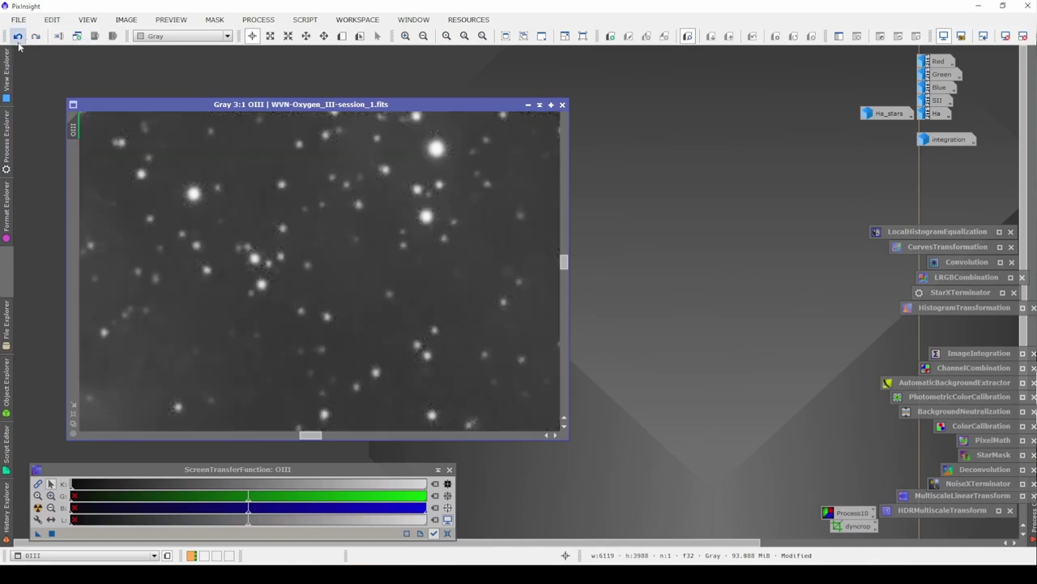
click(18, 37)
click(35, 37)
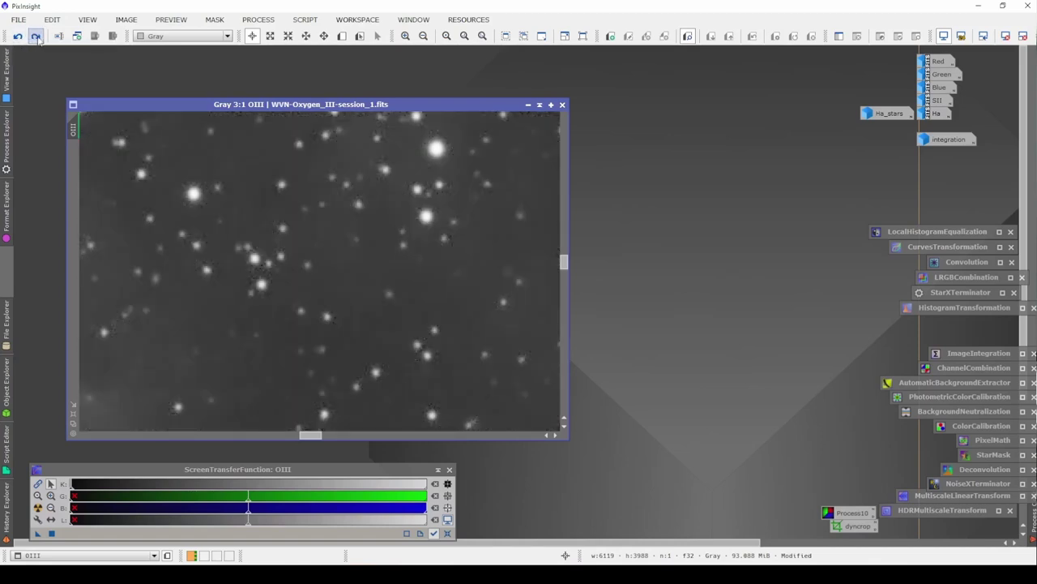
click(18, 36)
click(35, 37)
click(18, 37)
click(17, 37)
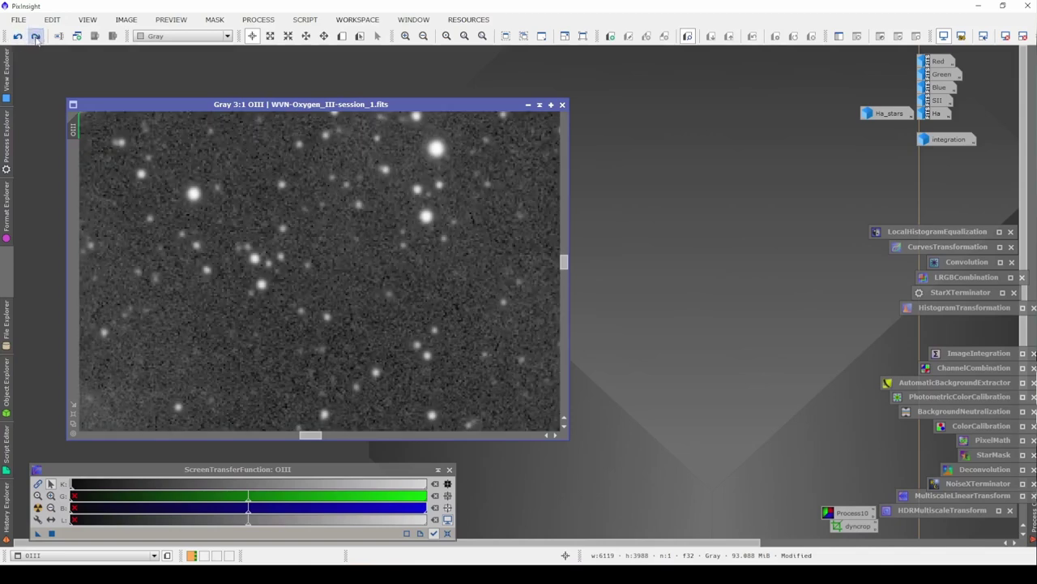
click(35, 36)
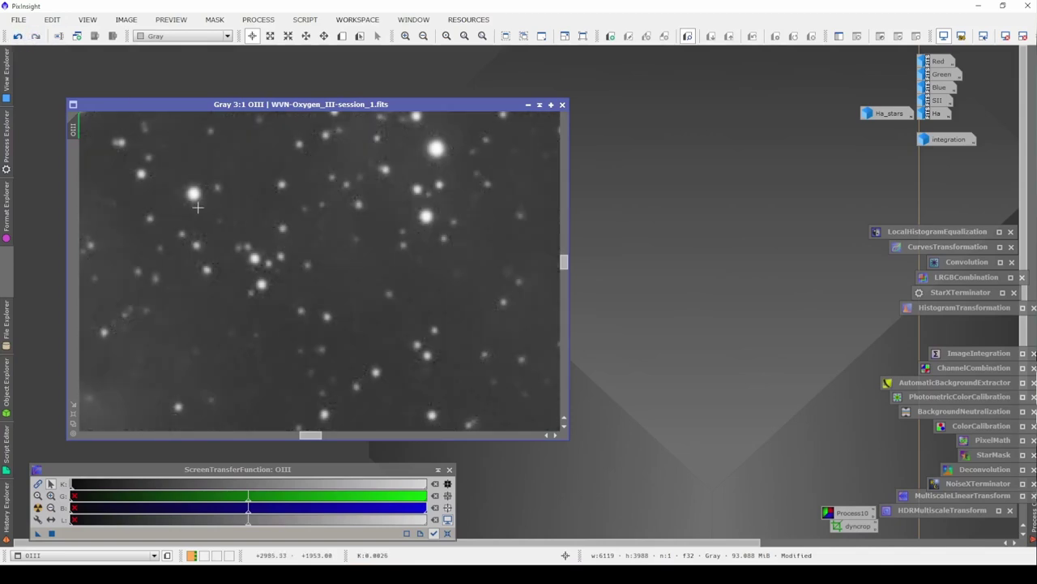
scroll(198, 208, up, 3)
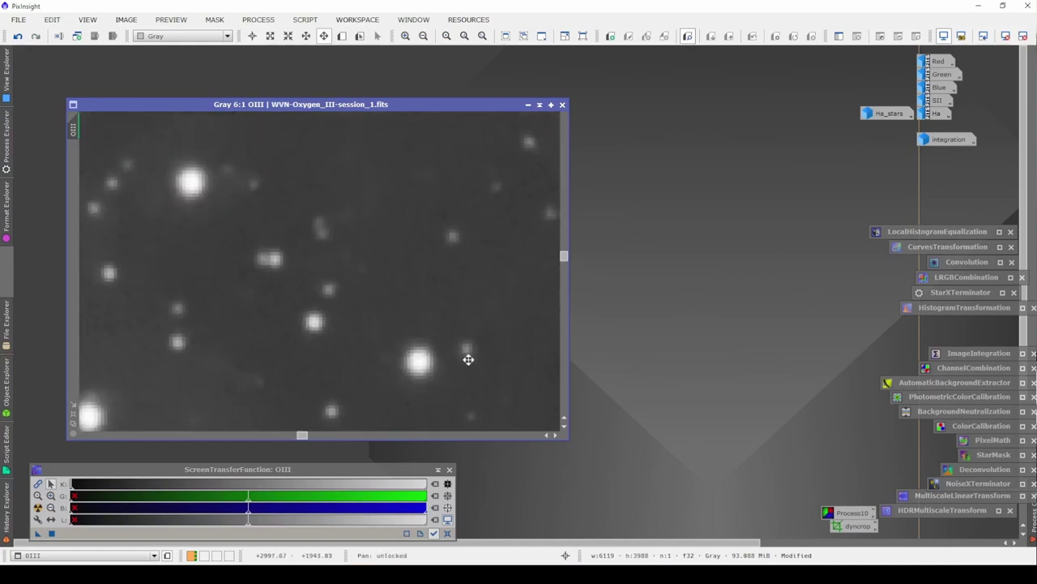
scroll(382, 240, up, 3)
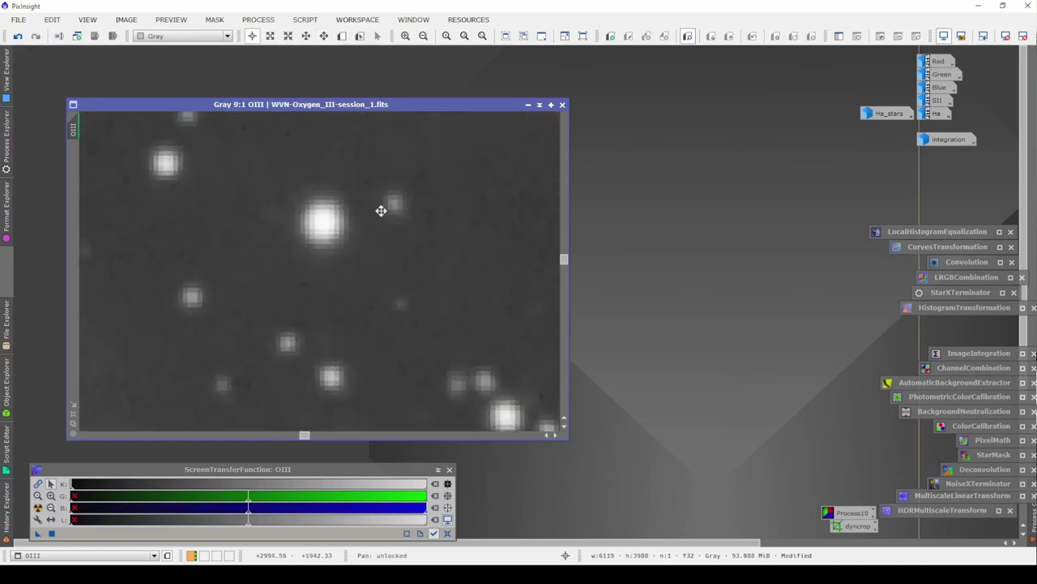
- Compare OIII with and without noise reduction around a bright star at 14:1, then inspect the wider star field and full frame
drag(381, 211, 382, 295)
scroll(397, 321, up, 5)
drag(413, 343, 391, 251)
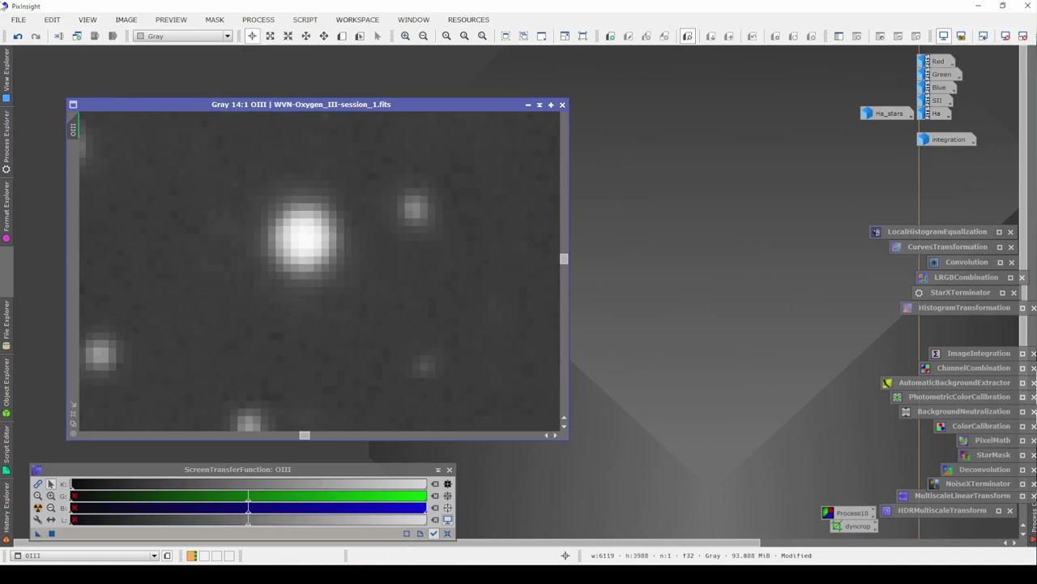
click(18, 37)
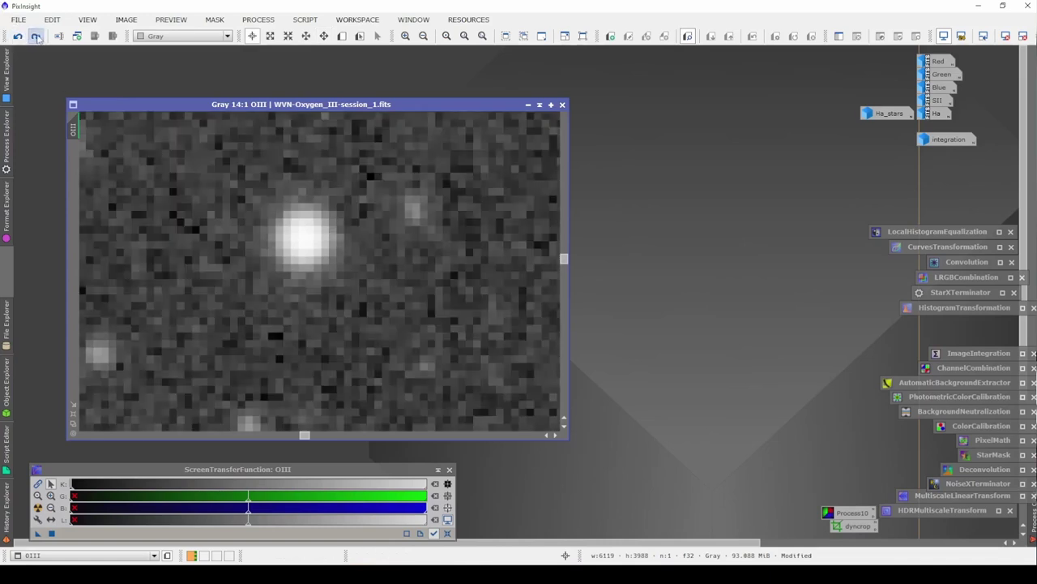
click(36, 37)
click(18, 36)
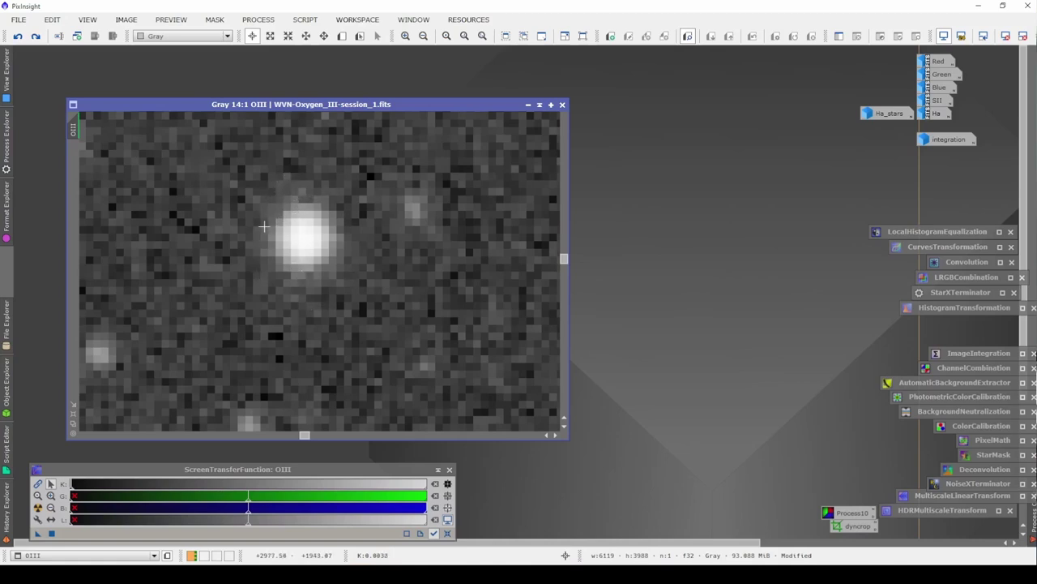
click(36, 37)
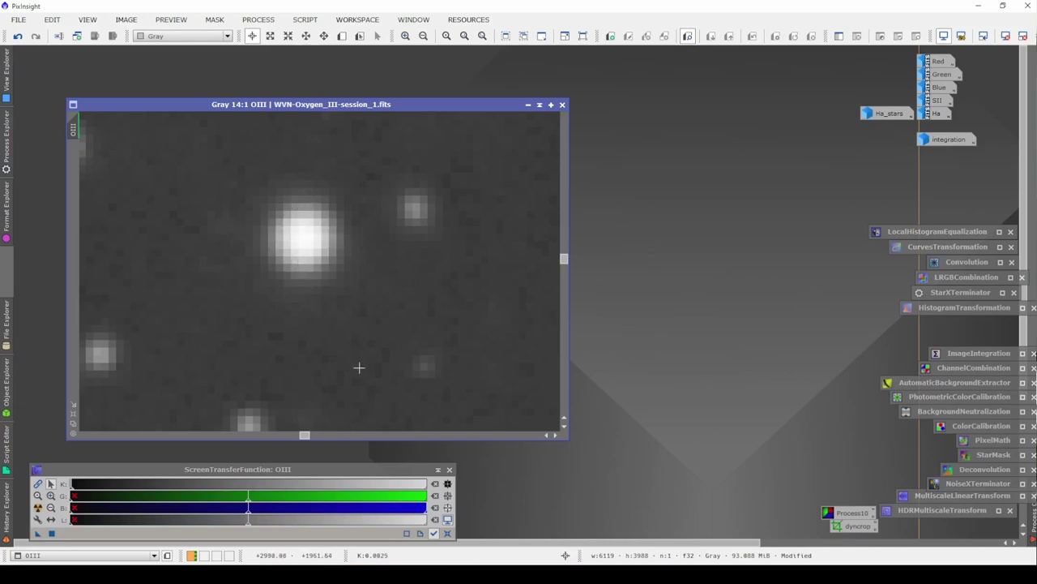
scroll(371, 365, down, 5)
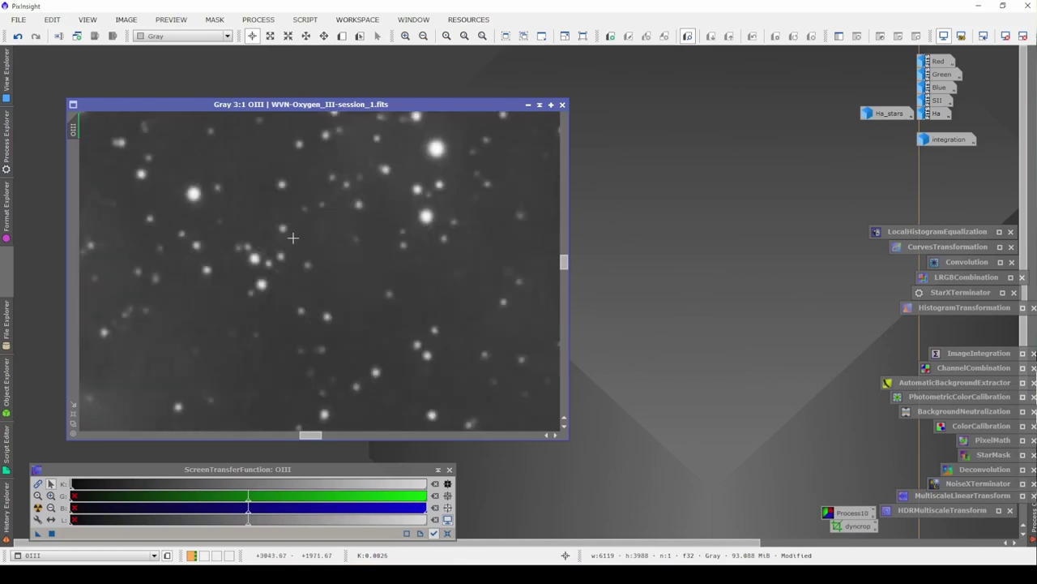
key(space)
drag(359, 241, 331, 382)
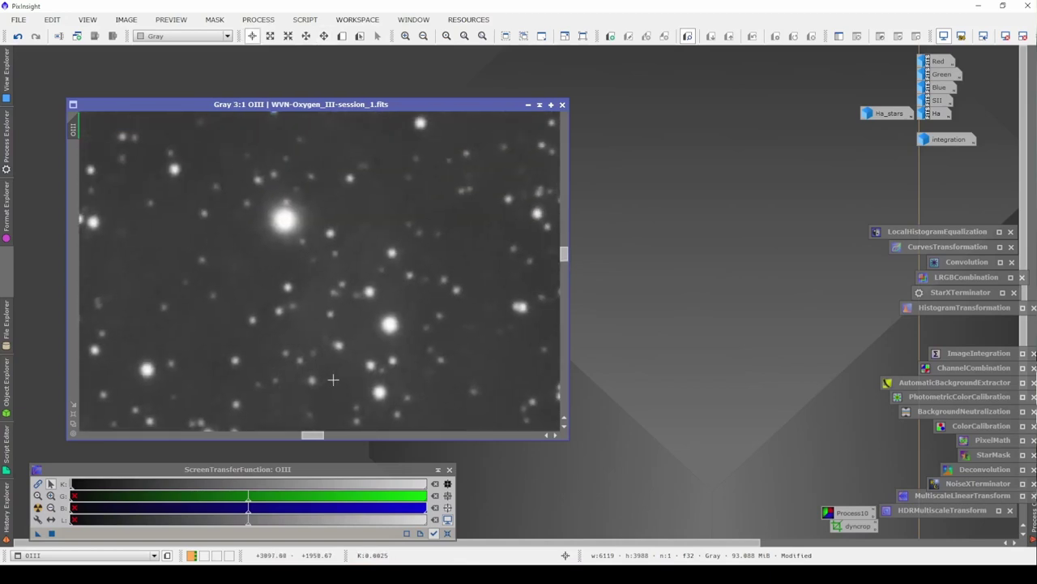
scroll(334, 376, down, 3)
scroll(334, 377, down, 4)
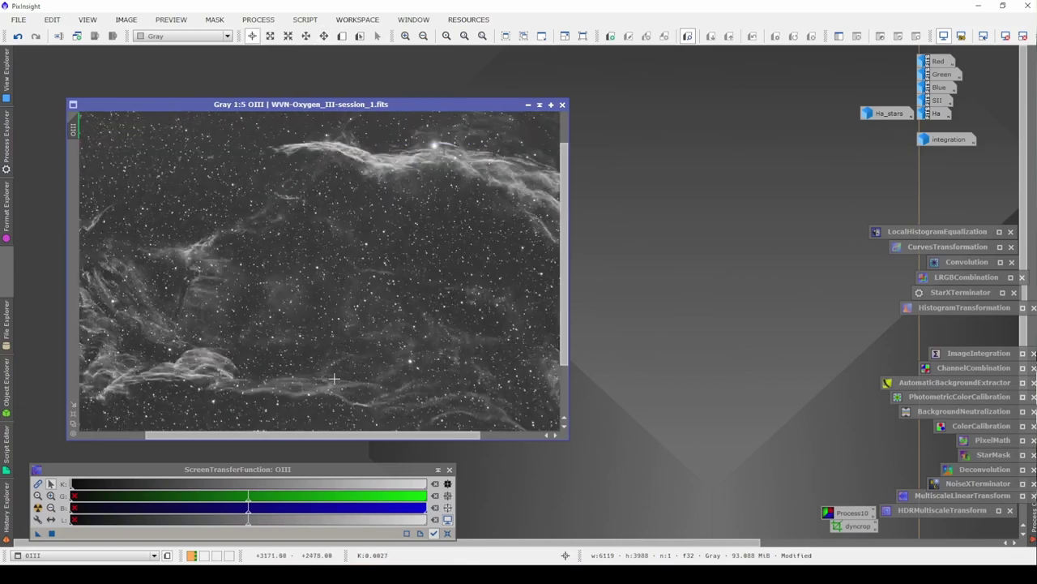
scroll(423, 299, down, 1)
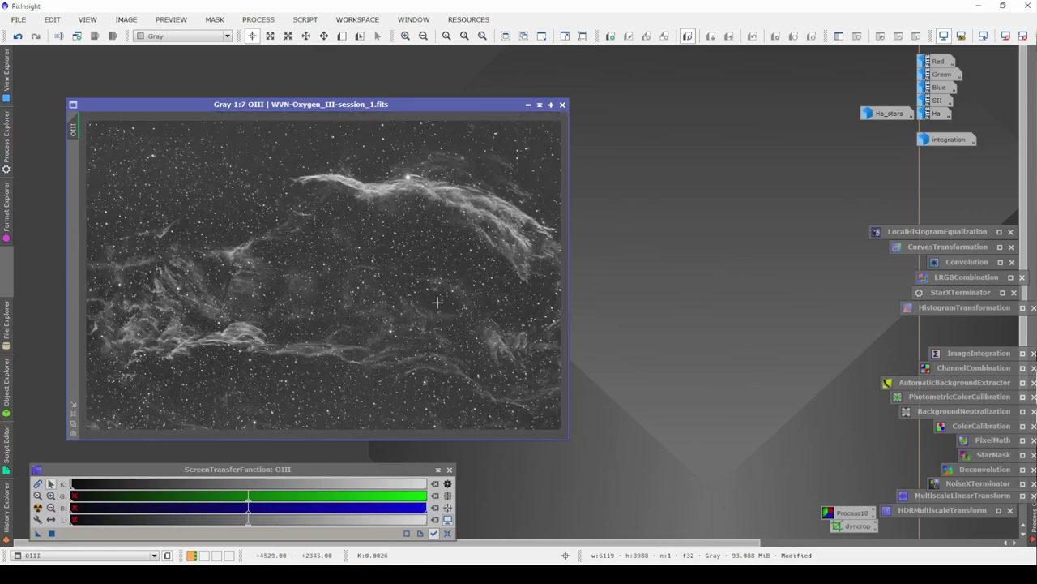
- Turn off OIII's screen stretch and apply a first HistogramTransformation stretch with Midtones about 0.0228, using the real-time preview
key(ctrl+F12)
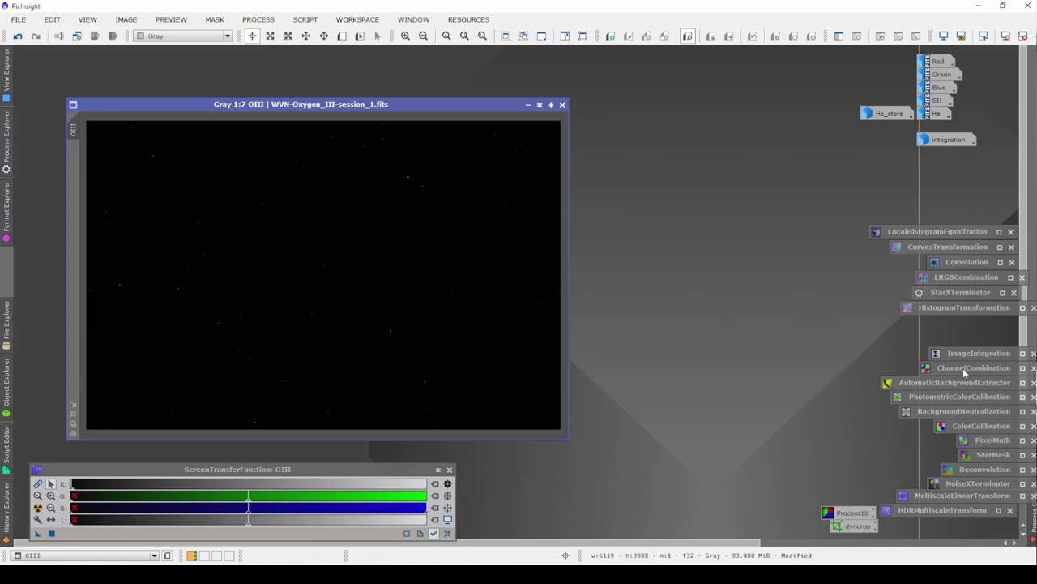
double_click(964, 307)
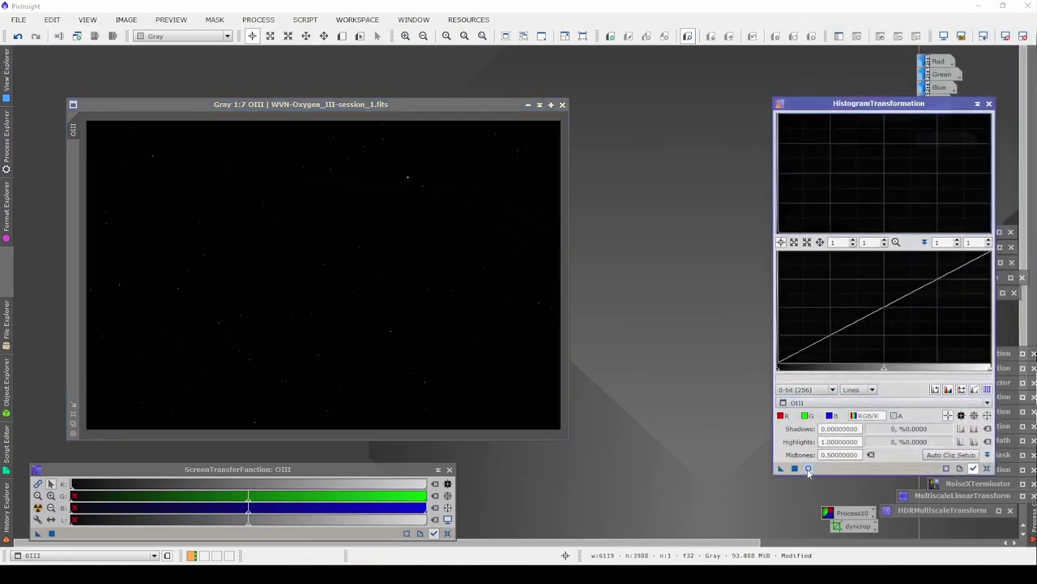
click(808, 469)
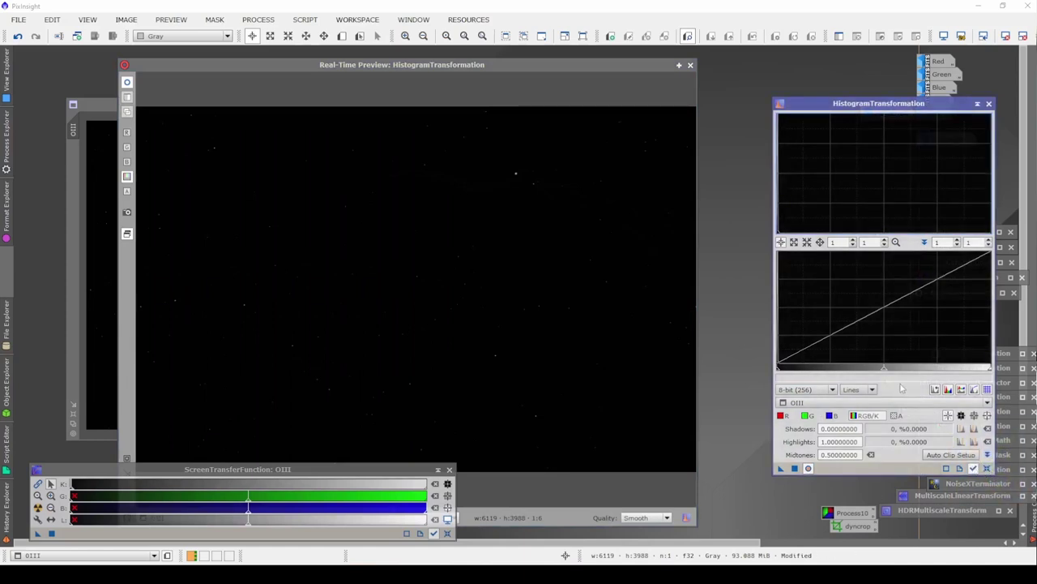
drag(887, 373, 781, 370)
click(794, 469)
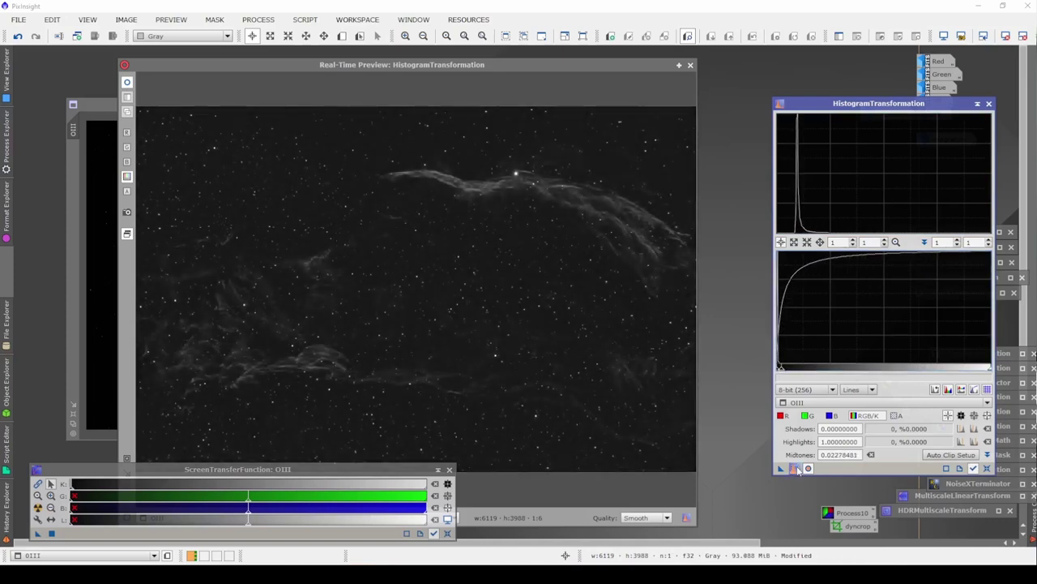
- Reset HistogramTransformation and stretch OIII a second time with Shadows about 0.0785 and Midtones about 0.176
click(987, 468)
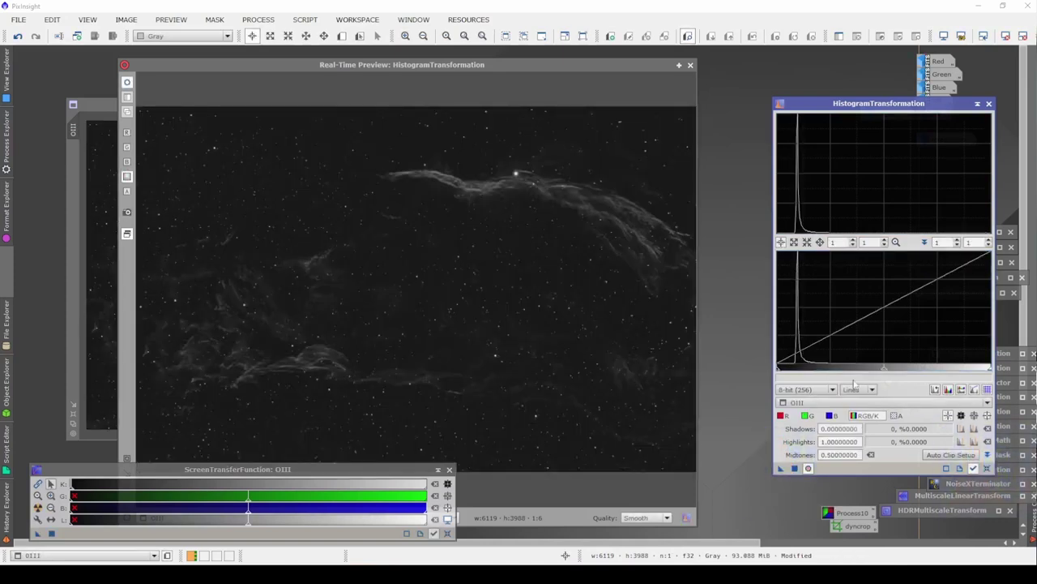
drag(786, 374, 793, 375)
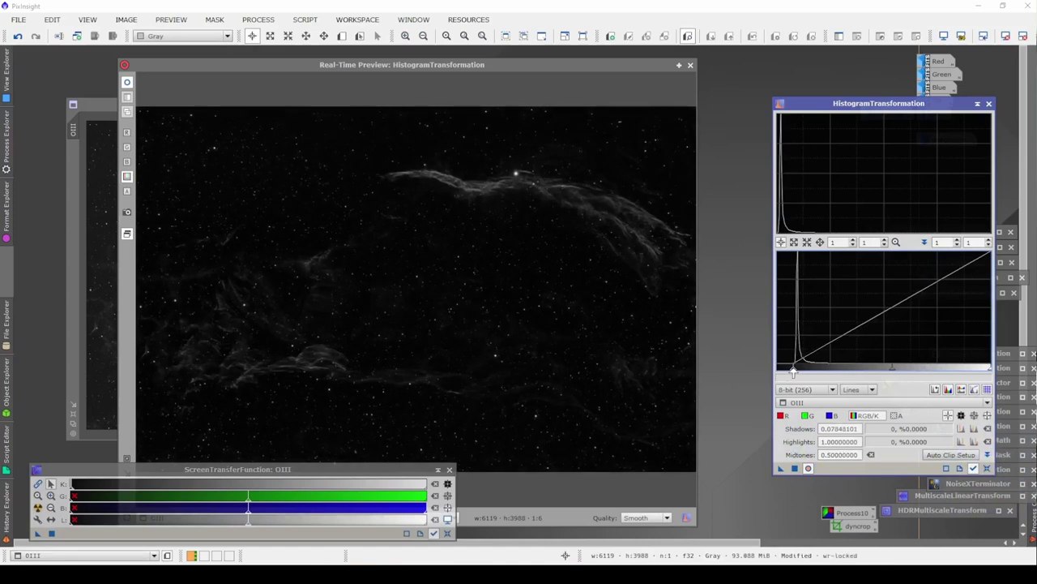
drag(889, 372, 828, 371)
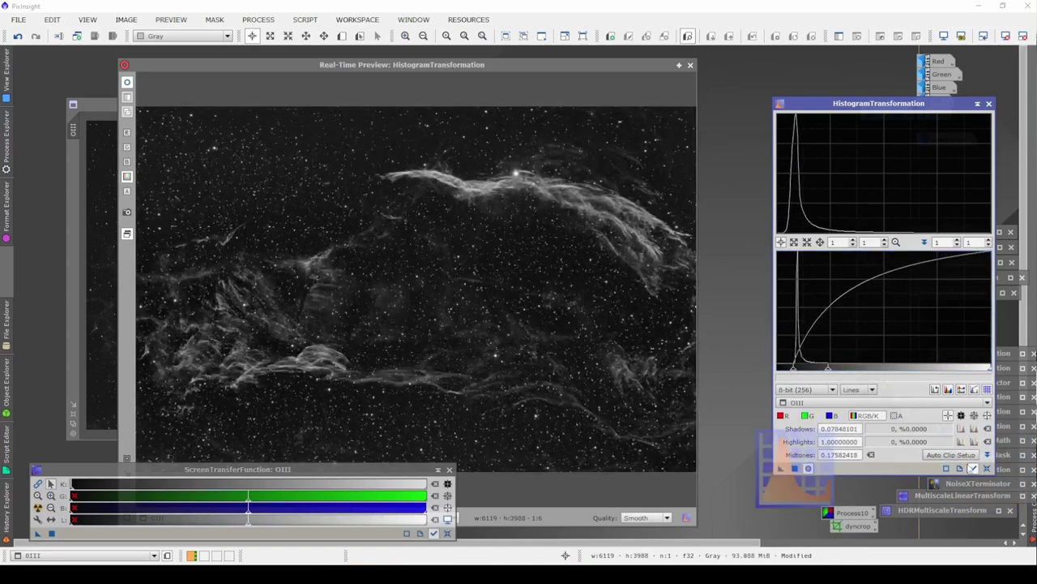
- Apply a third HistogramTransformation to OIII with Shadows about 0.0253 and Midtones about 0.44, and put away the process and preview windows
click(986, 468)
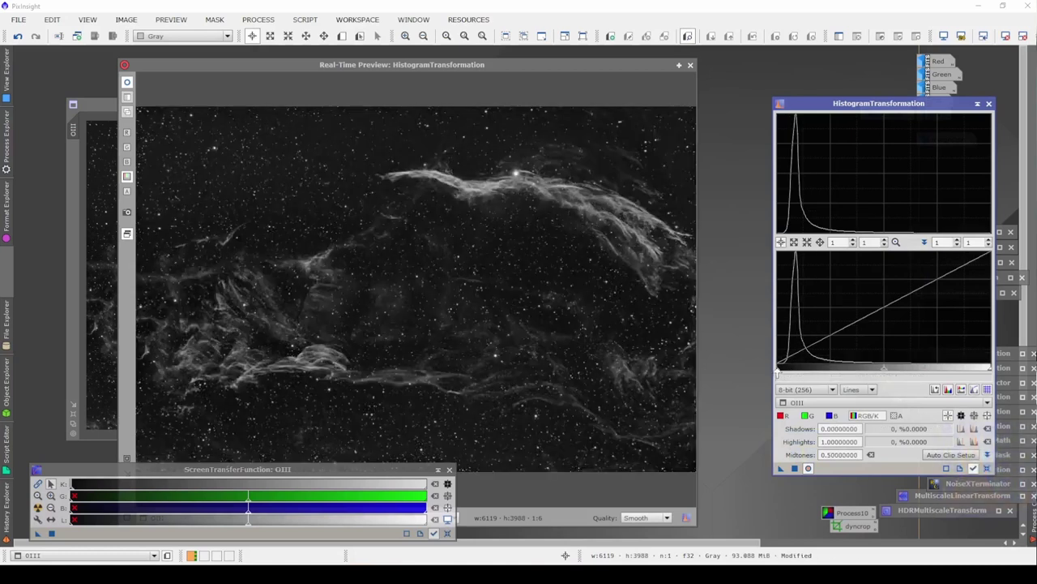
drag(778, 371, 783, 373)
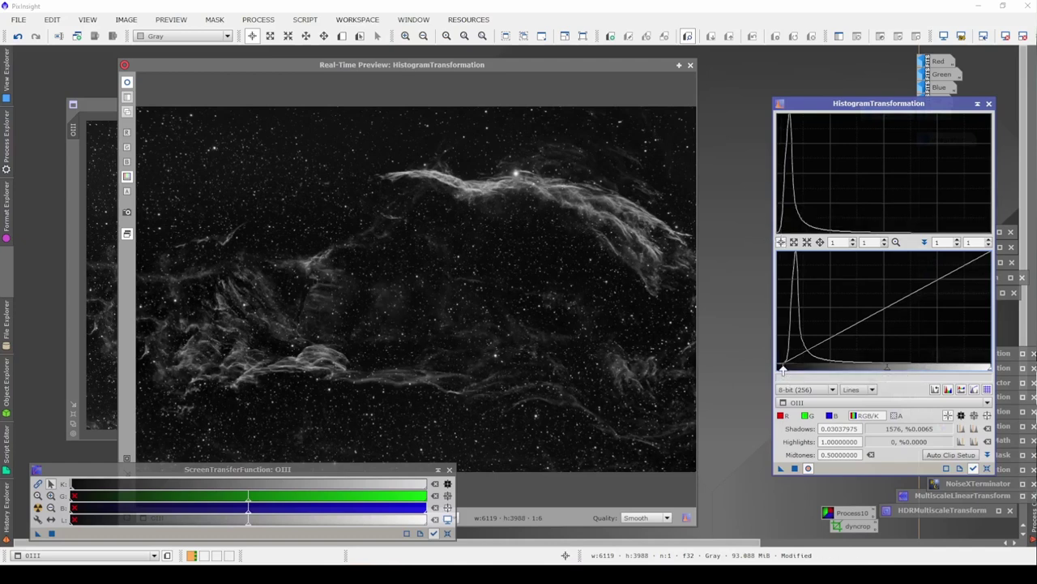
drag(783, 369, 781, 367)
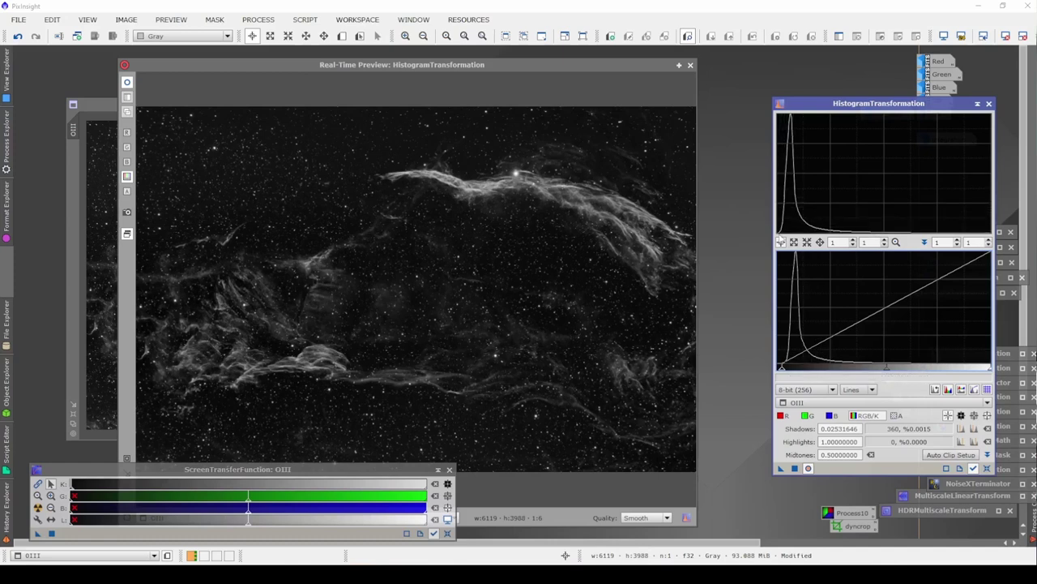
drag(889, 371, 874, 370)
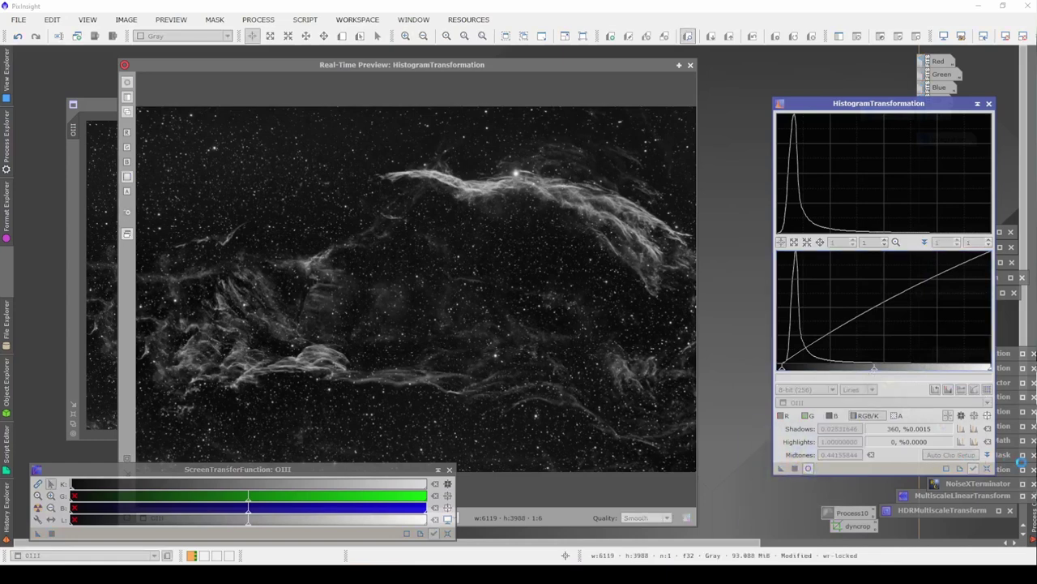
click(987, 468)
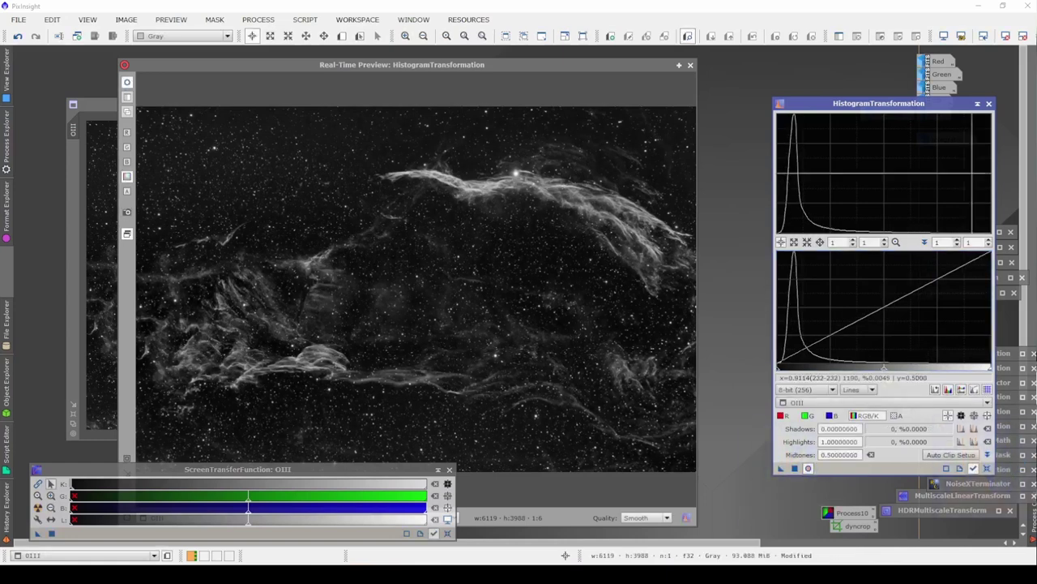
click(978, 104)
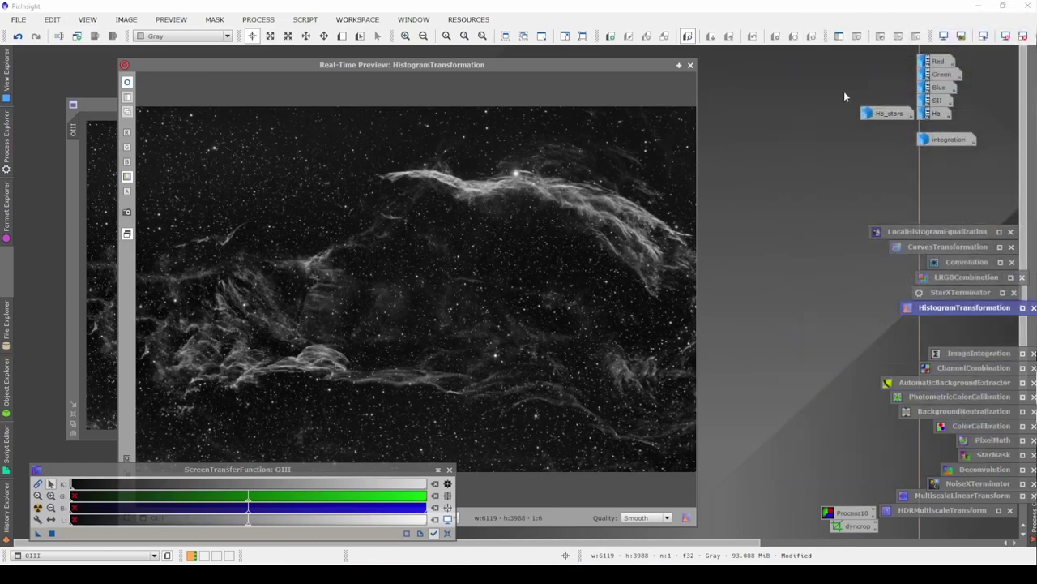
click(689, 66)
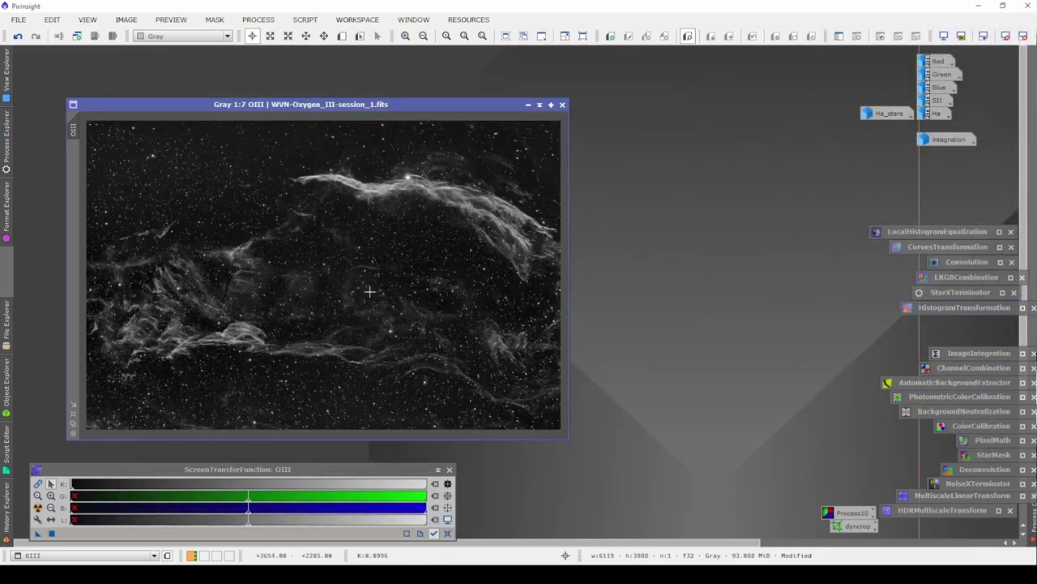
- Remove the stars from OIII with StarXTerminator, generating a star image, and store the minimized star image below Ha_stars
double_click(960, 292)
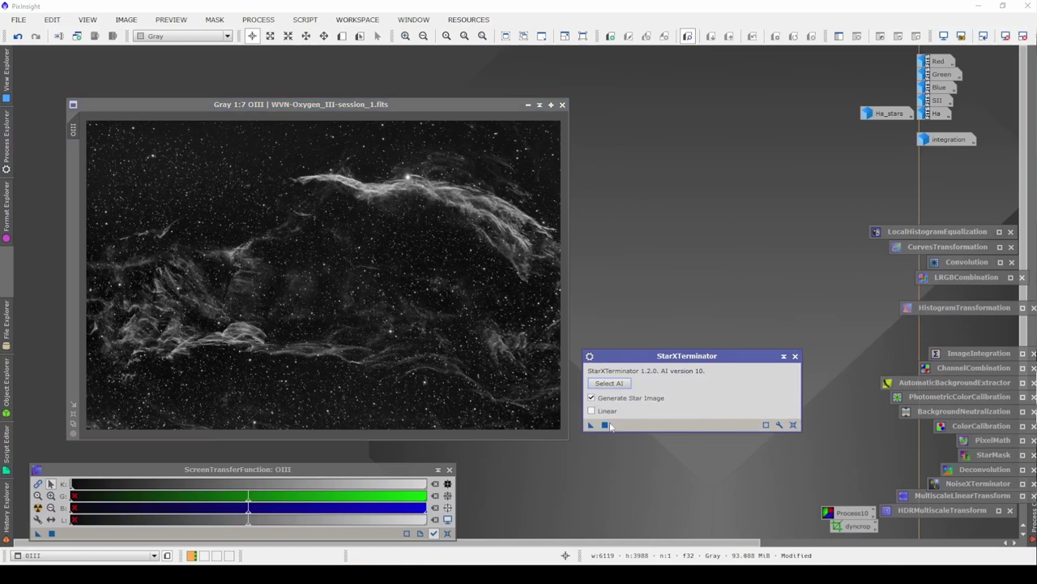
click(590, 425)
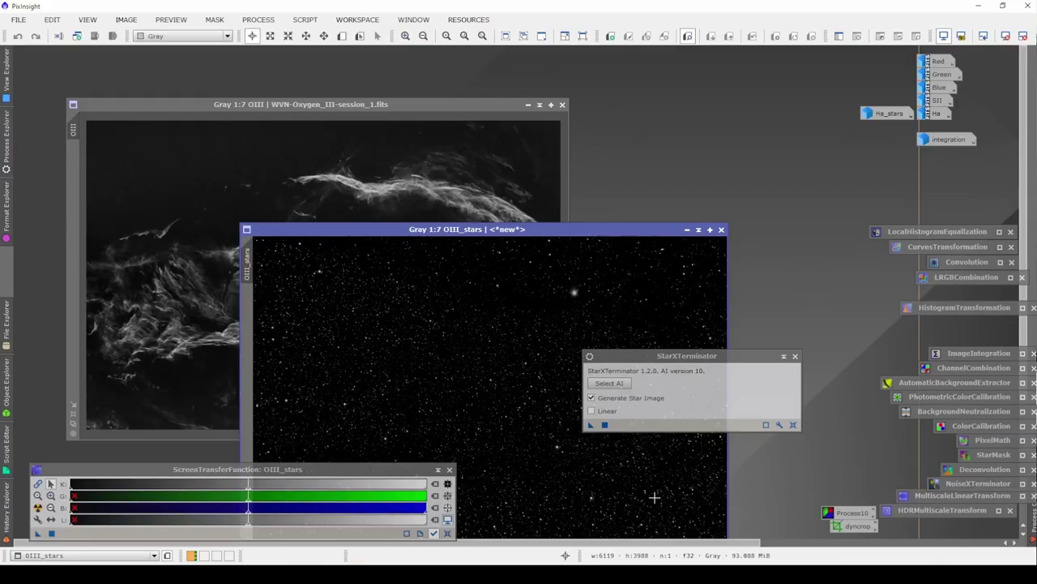
click(783, 356)
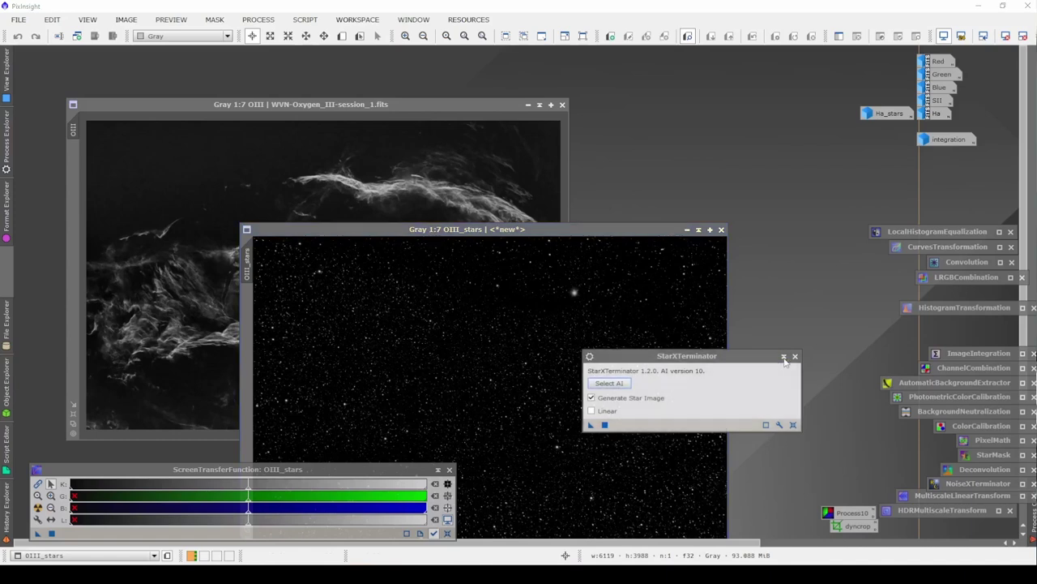
click(686, 230)
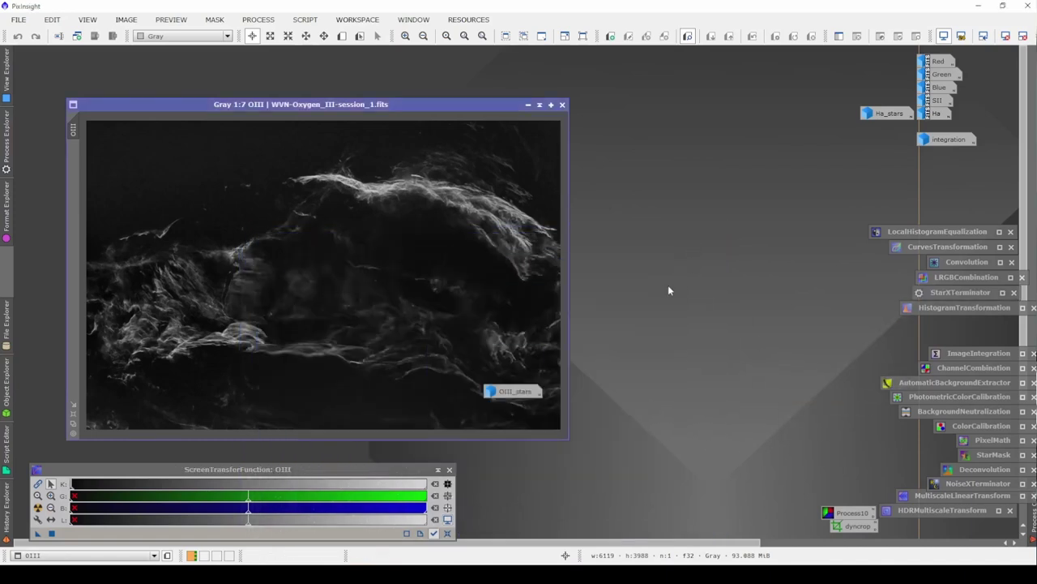
drag(513, 397, 891, 128)
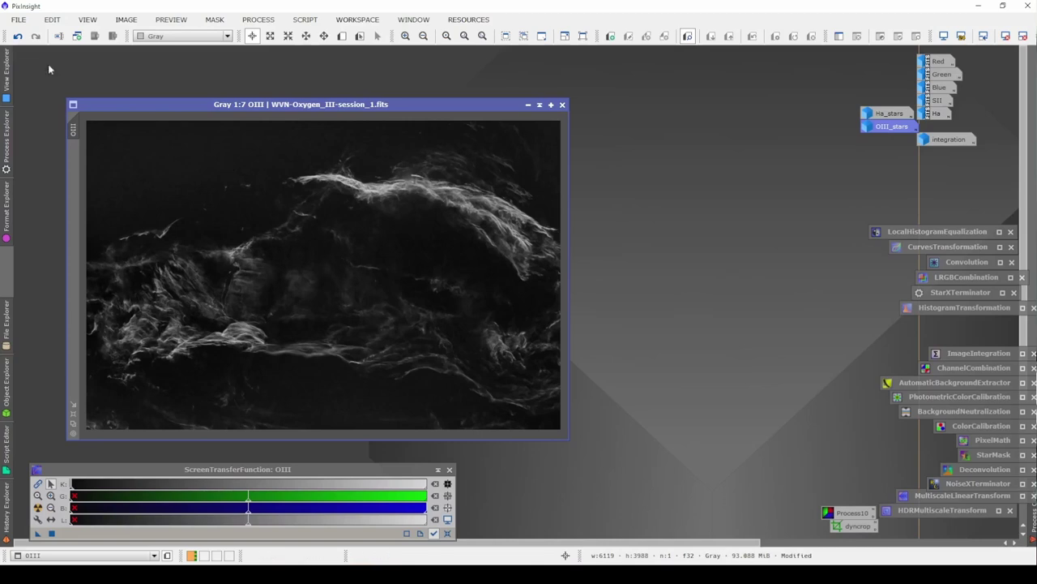
- Save the starless OIII as an uncompressed 32-bit floating point TIFF named OIII in the 5. Post-Processing folder, and minimize its window
click(17, 20)
click(47, 127)
click(305, 27)
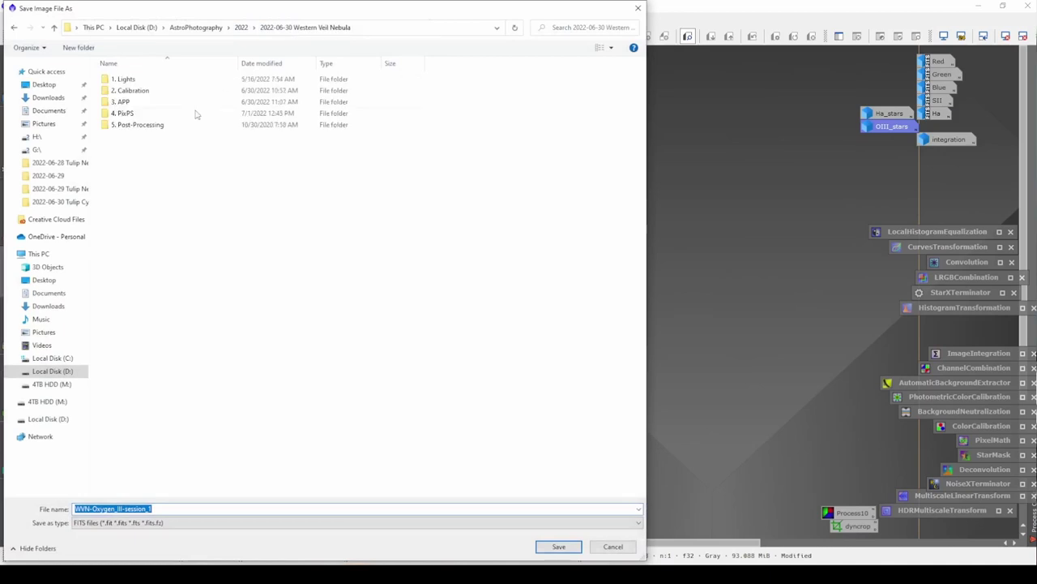
double_click(179, 128)
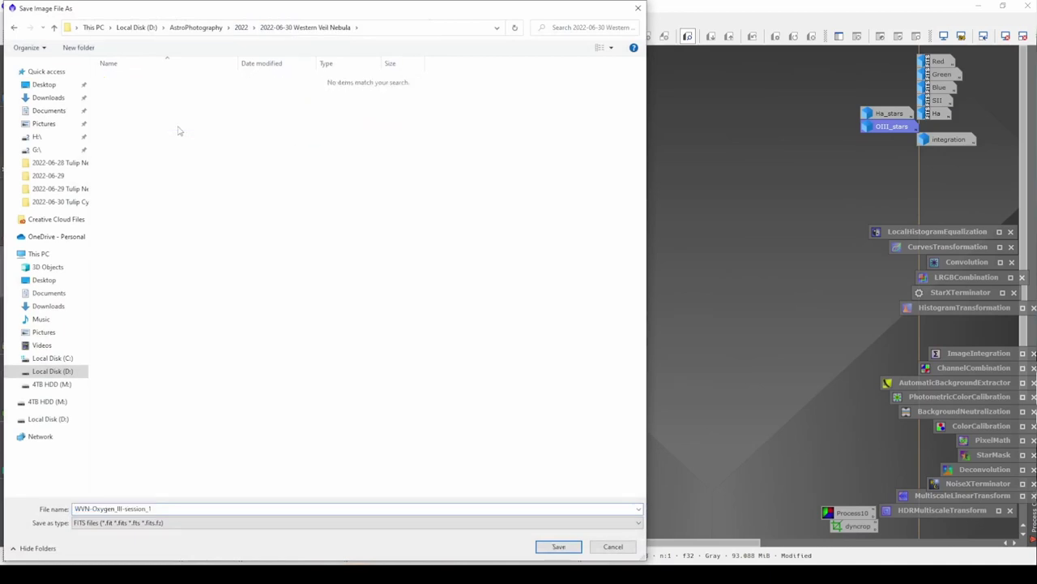
double_click(166, 508)
text(OI)
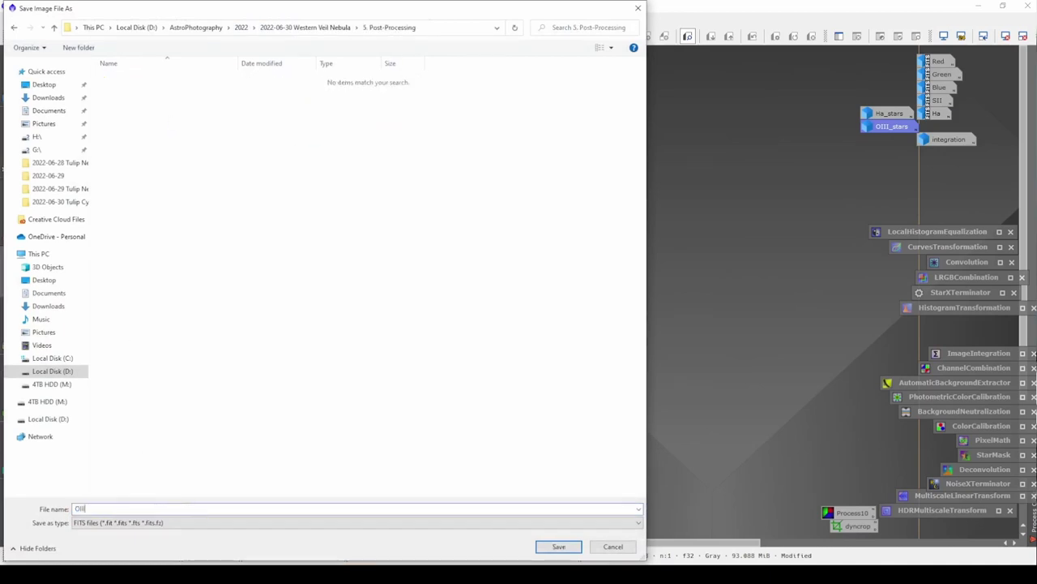
text(II1)
key(Return)
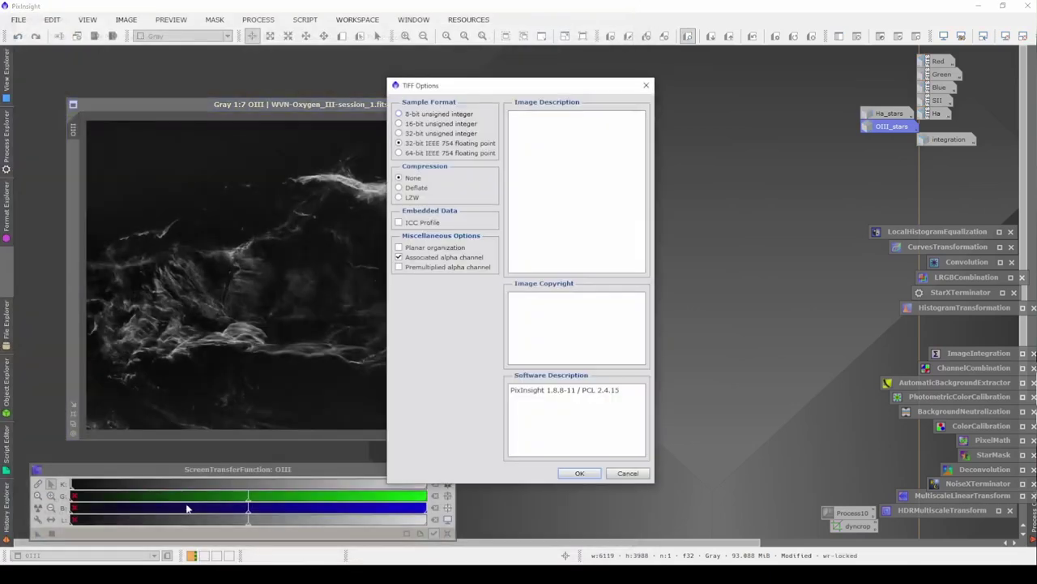
click(592, 475)
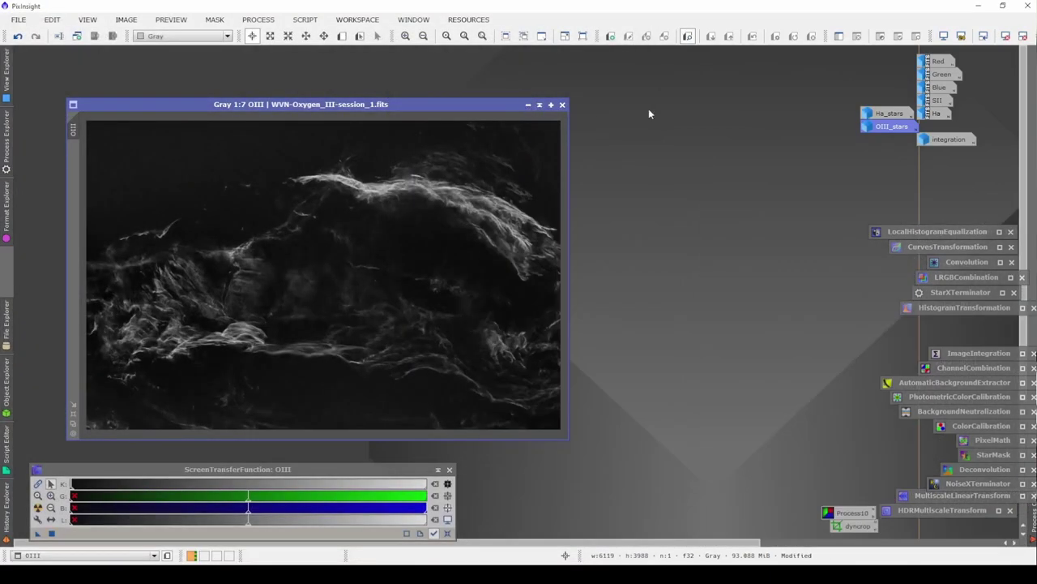
click(528, 105)
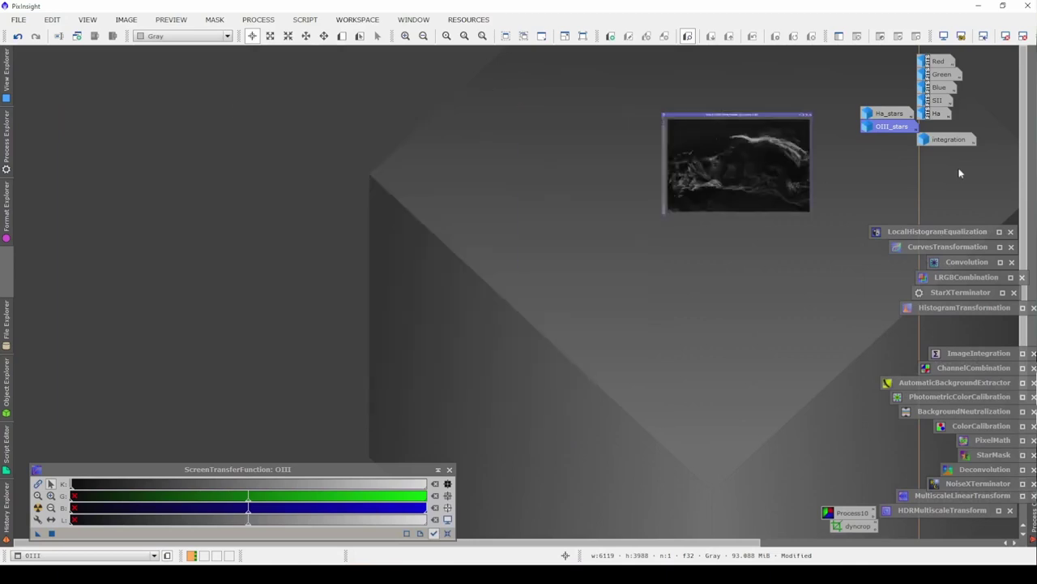
- Restore the SII image window and give it an automatic screen stretch
double_click(937, 101)
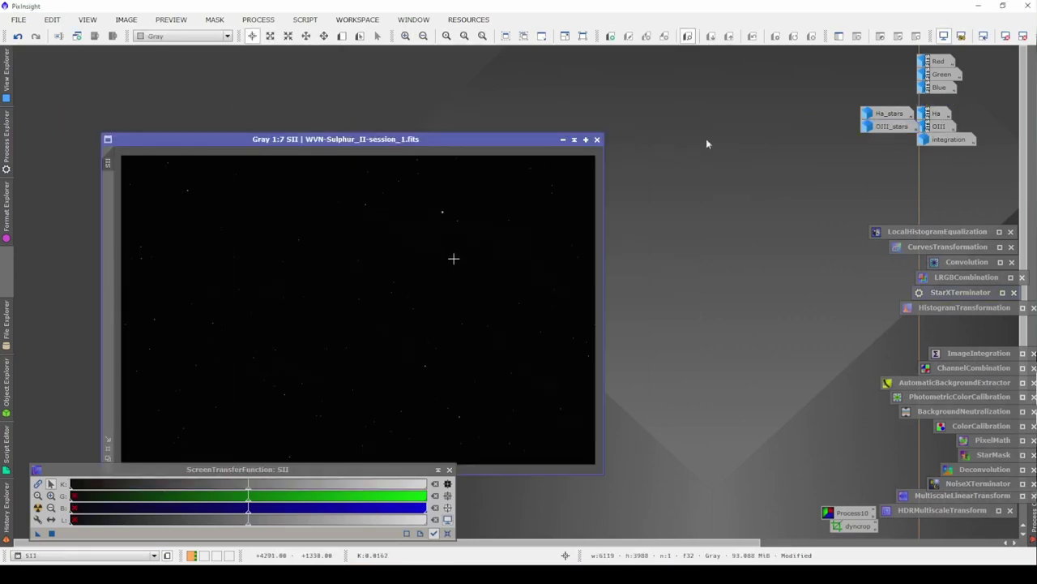
click(37, 507)
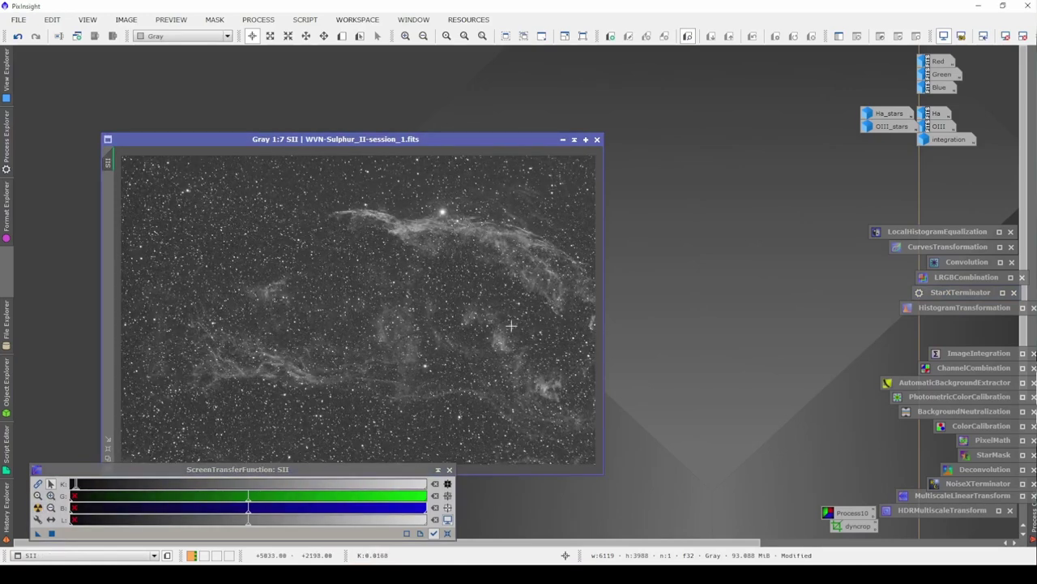
- Load the stored DynamicBackgroundExtraction process on SII, regenerate the samples at 7 per row, and delete all inner samples, keeping those along the image border
double_click(851, 514)
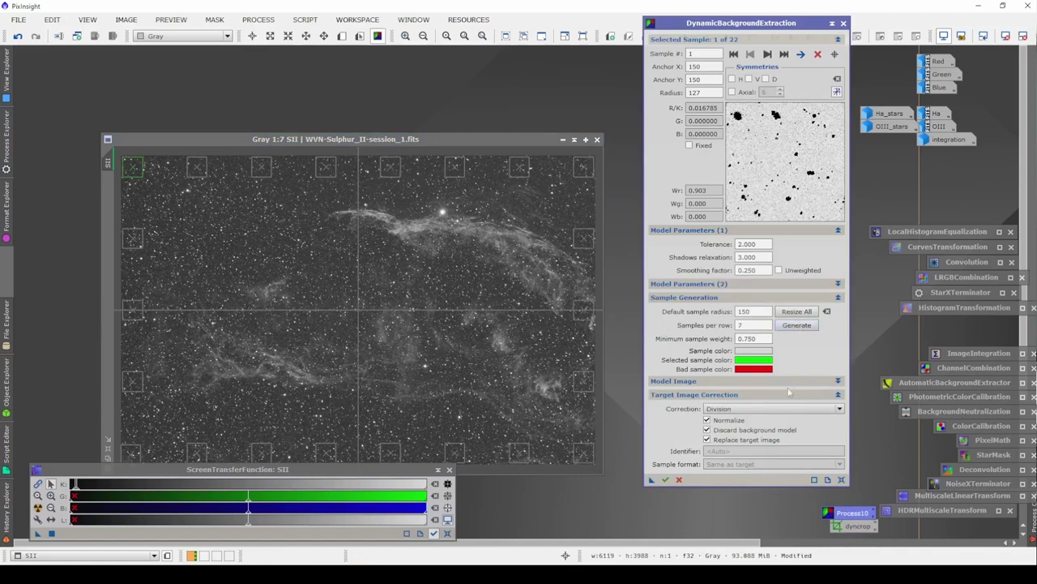
click(797, 325)
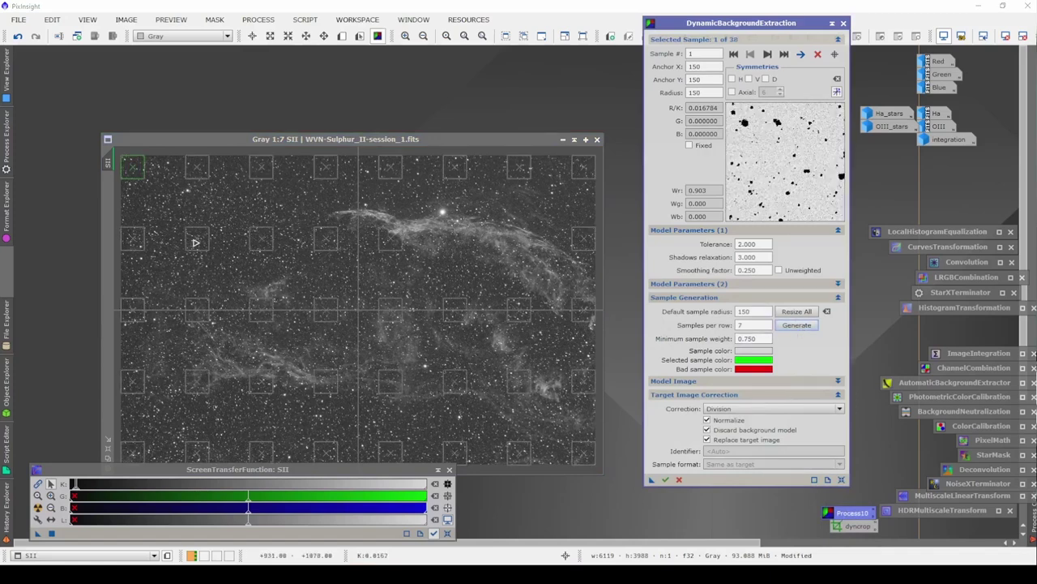
click(200, 242)
key(Delete)
key(Delete)
key(Delete)
key(Delete)
key(Delete)
key(Delete)
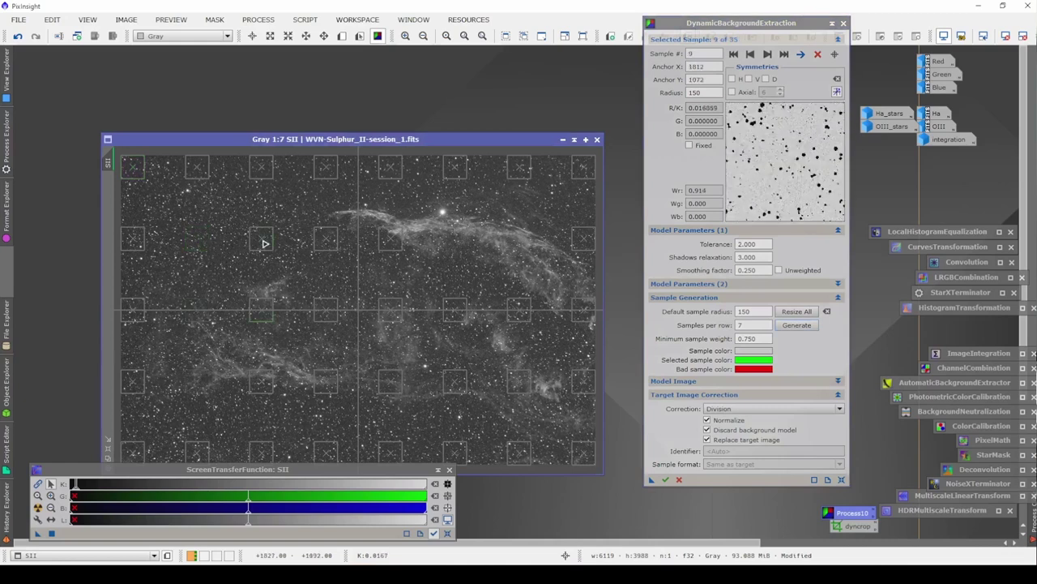
click(329, 243)
key(Delete)
key(Delete)
key(Delete)
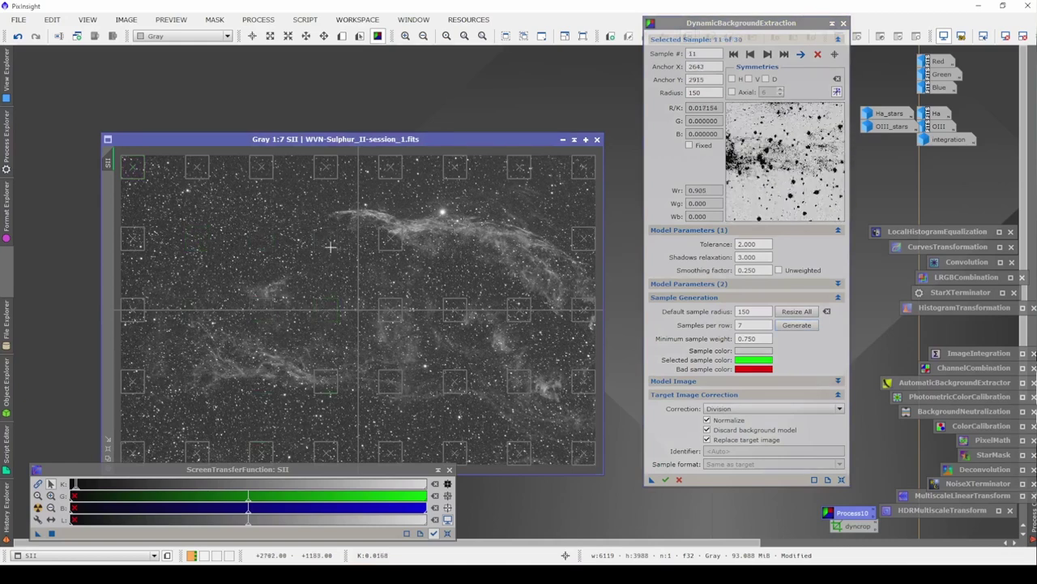
key(Delete)
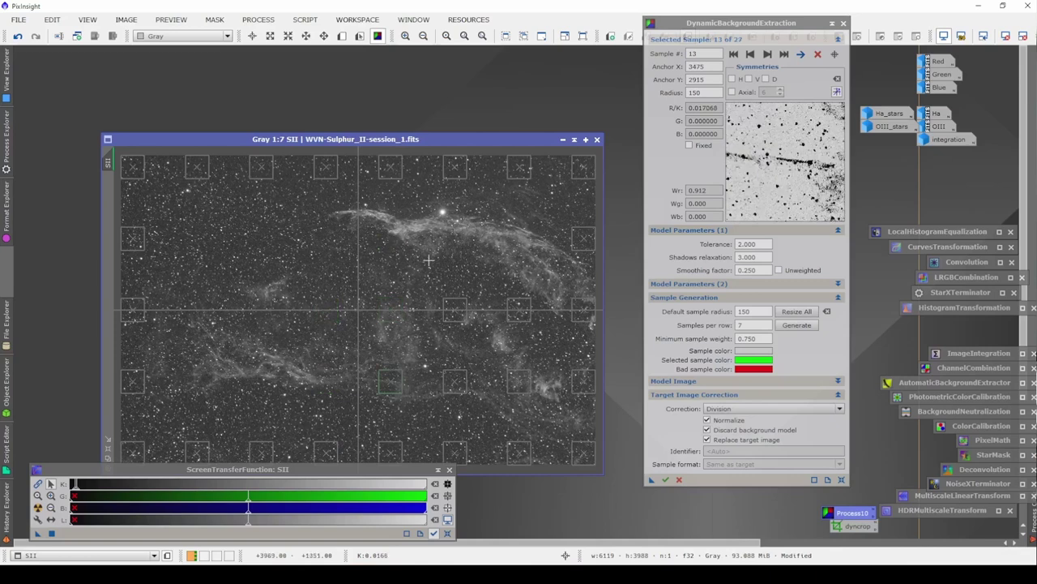
click(468, 316)
key(Delete)
key(Delete)
key(Delete)
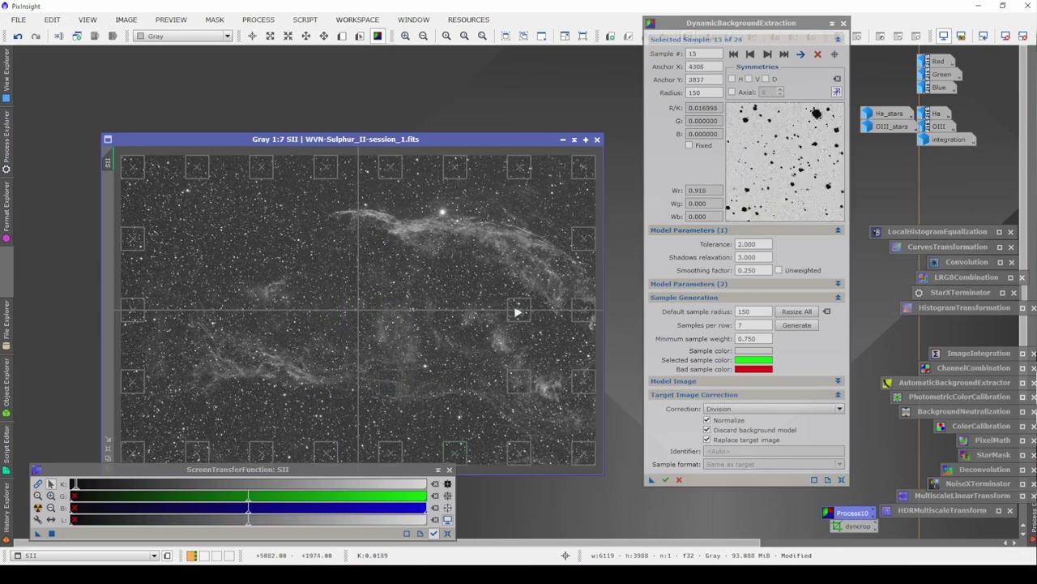
click(518, 308)
key(Delete)
key(Delete)
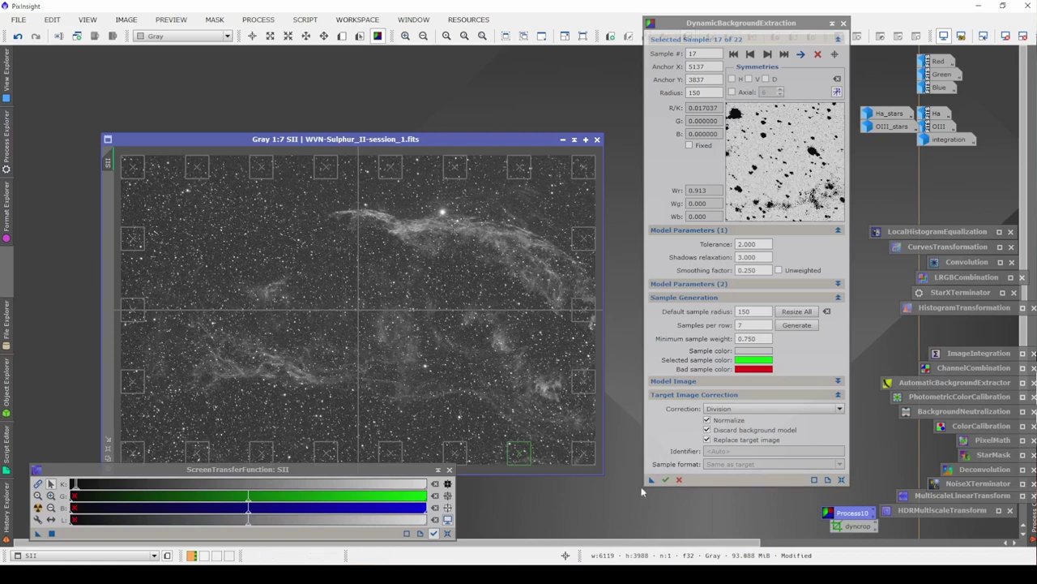
- Run DynamicBackgroundExtraction on SII with Division correction, replacing the target image, and end the dynamic session
click(665, 479)
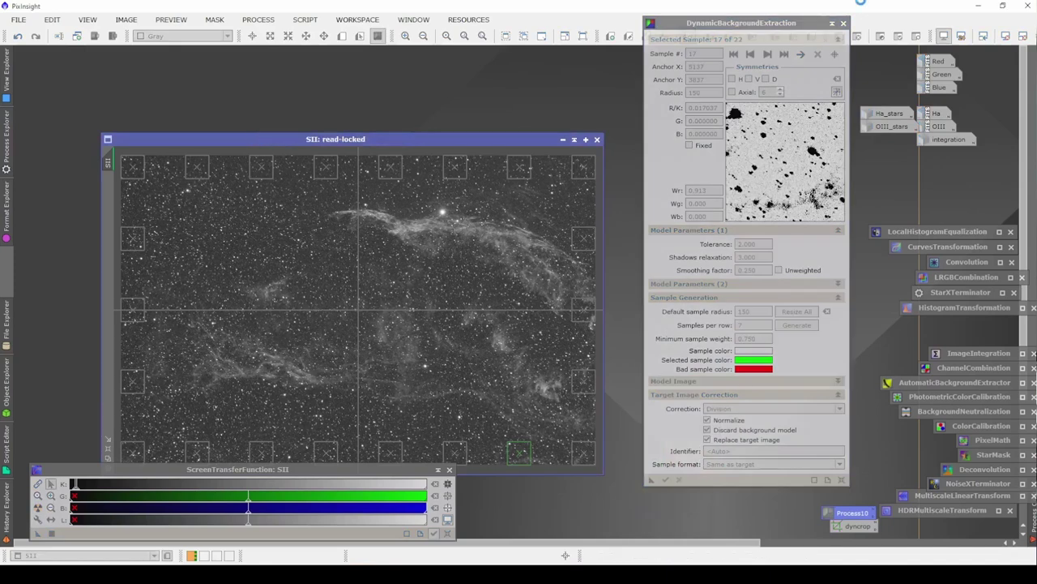
click(843, 24)
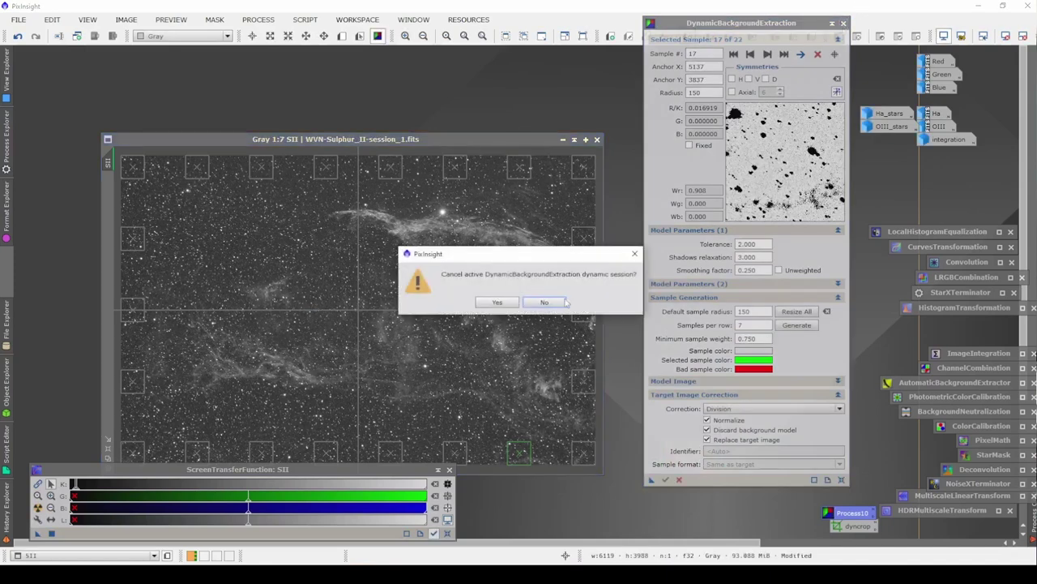
click(506, 303)
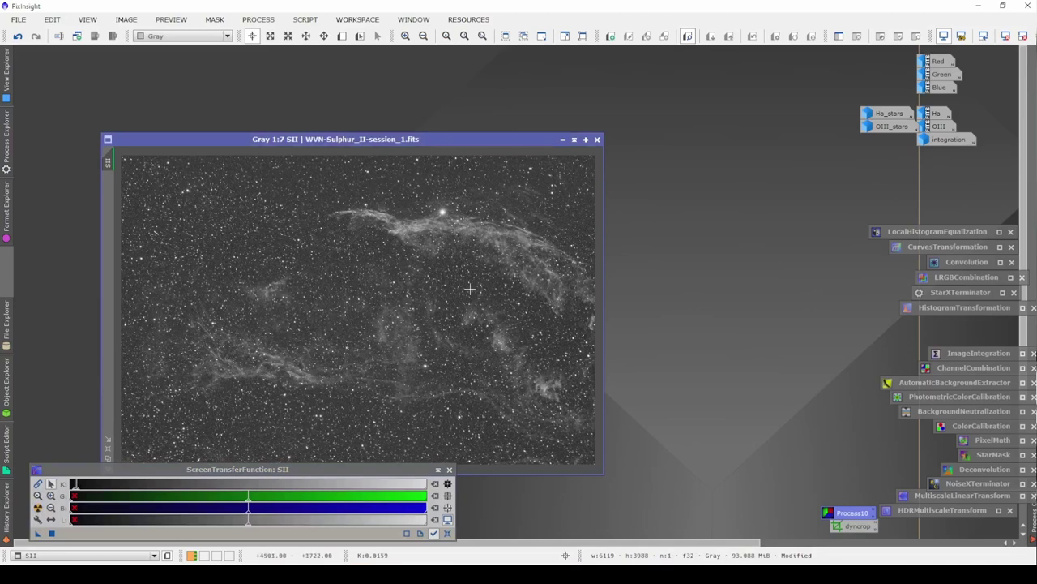
- Apply AutomaticBackgroundExtractor to SII with Subtraction correction, put the process away, and give SII an automatic screen stretch
double_click(952, 382)
drag(822, 539, 491, 382)
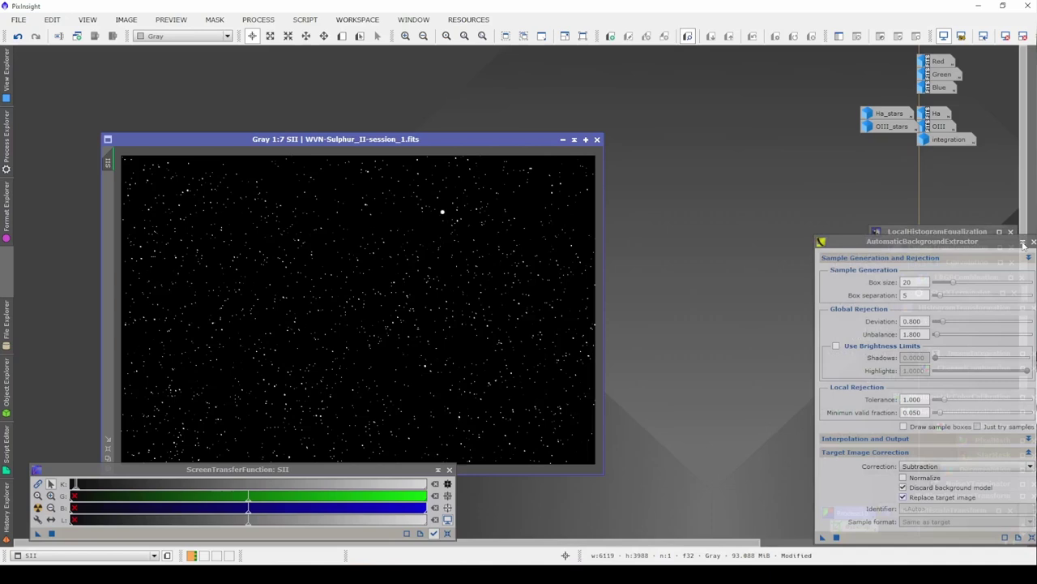
click(1023, 243)
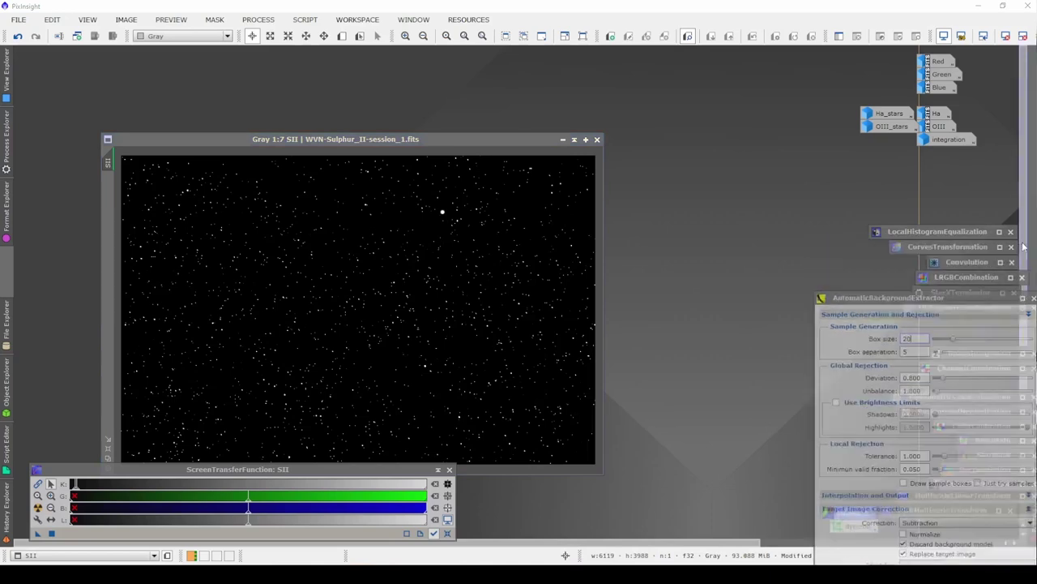
click(38, 508)
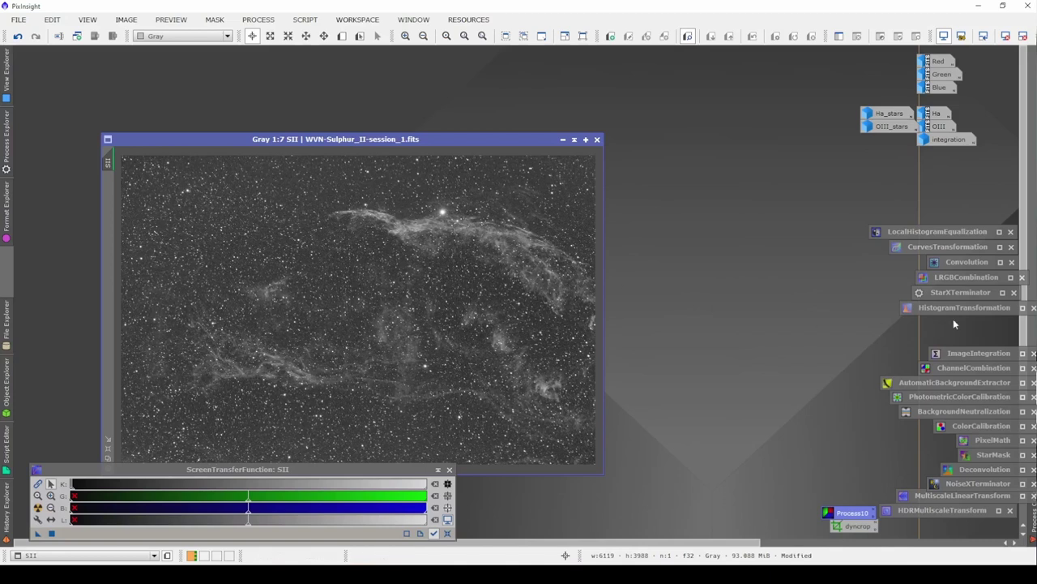
- Reduce the noise in SII with NoiseXTerminator at Denoise 0.90, Detail 0.15 and Linear enabled, and put the process away
double_click(970, 484)
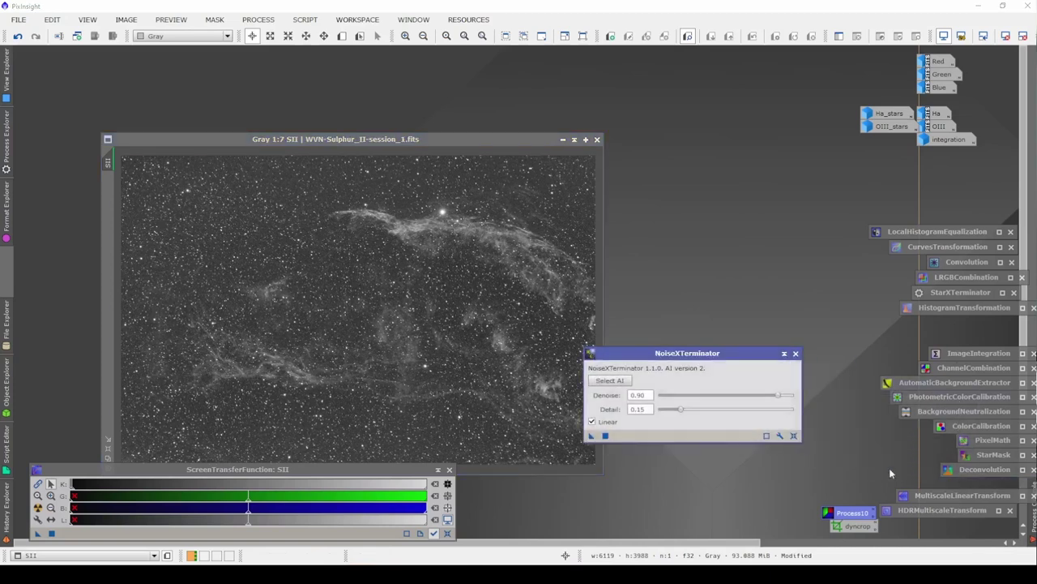
click(534, 392)
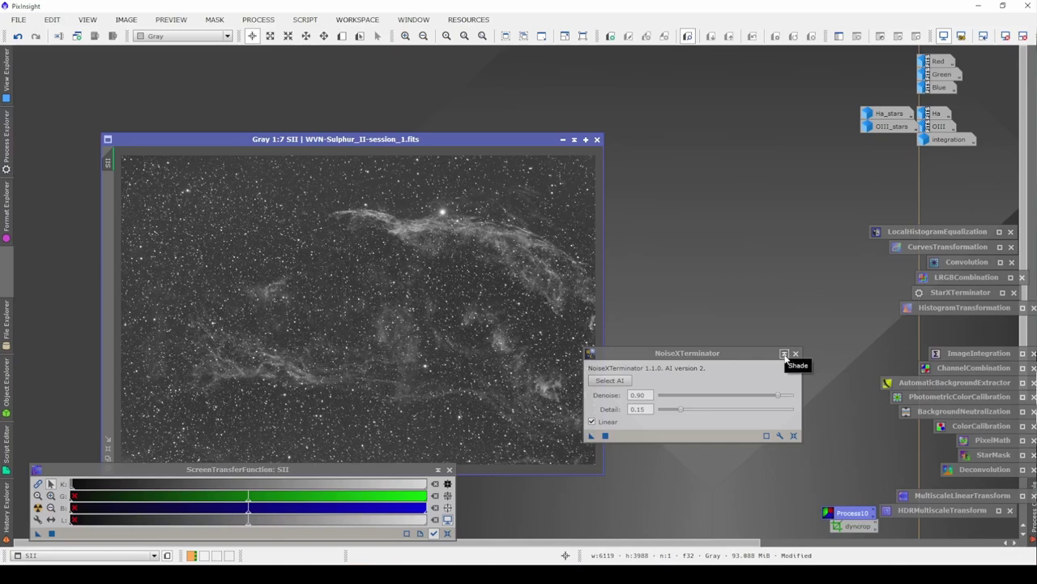
click(784, 354)
- Compare the SII star field close up before and after noise reduction by undoing and redoing NoiseXTerminator
scroll(528, 317, up, 9)
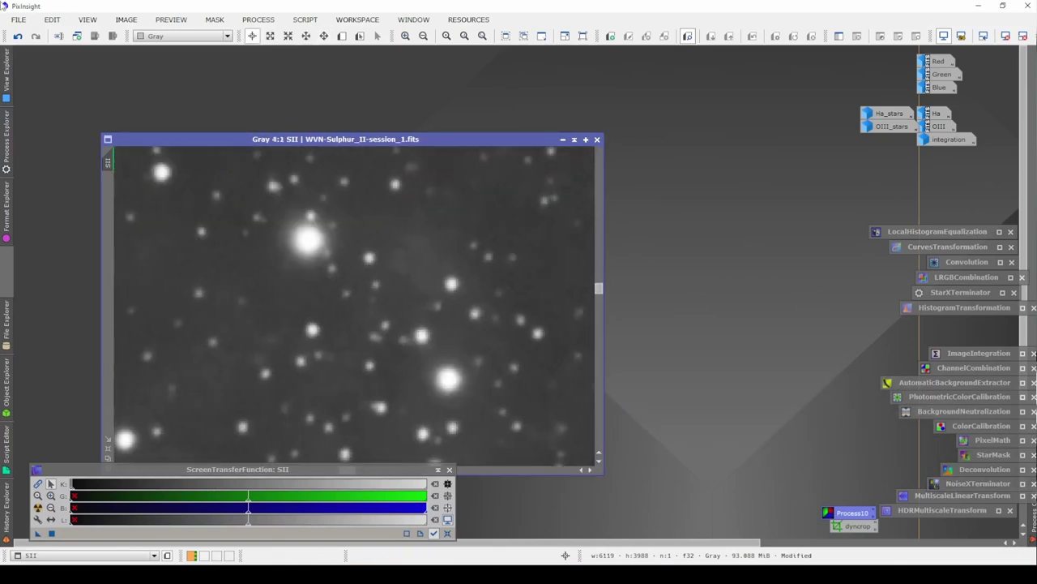
click(18, 36)
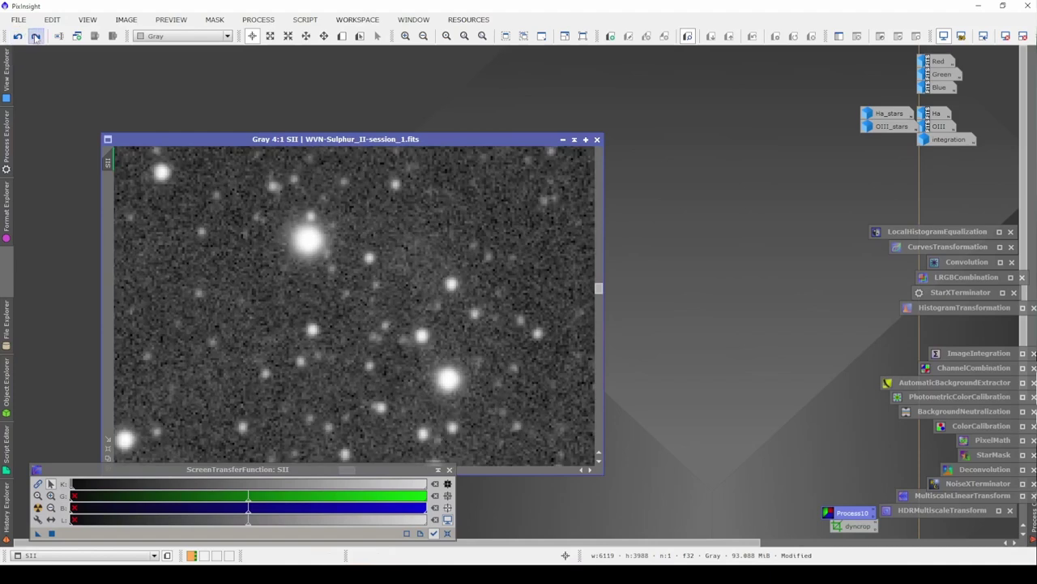
click(35, 36)
scroll(405, 324, down, 1)
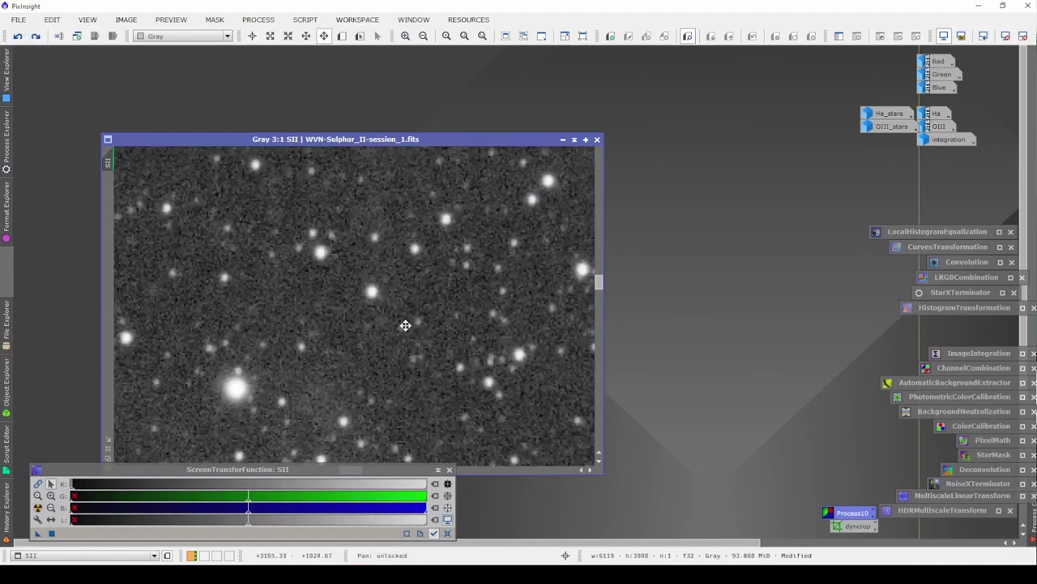
drag(405, 324, 367, 255)
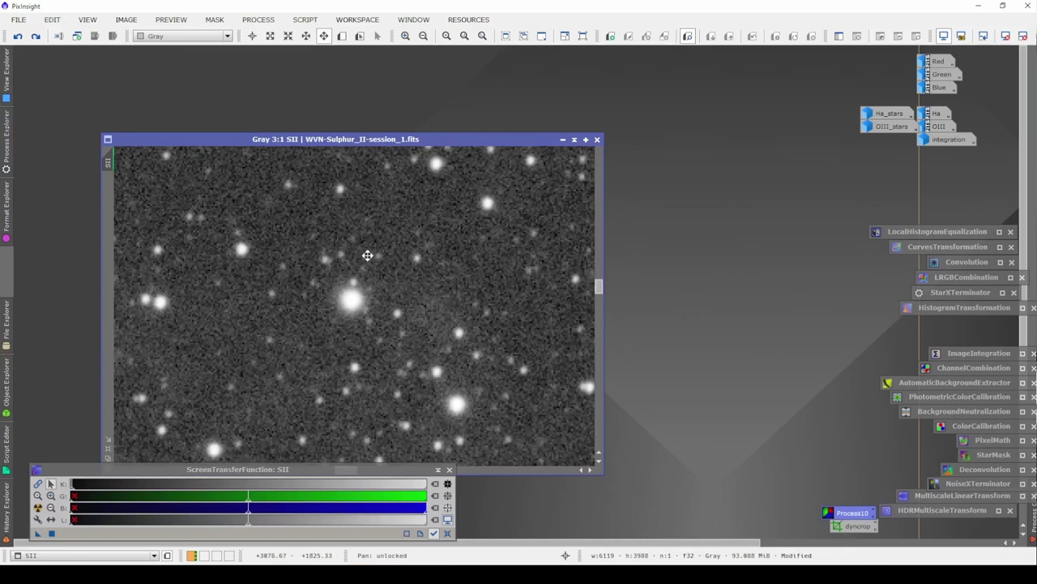
click(35, 36)
key(space)
drag(421, 287, 381, 387)
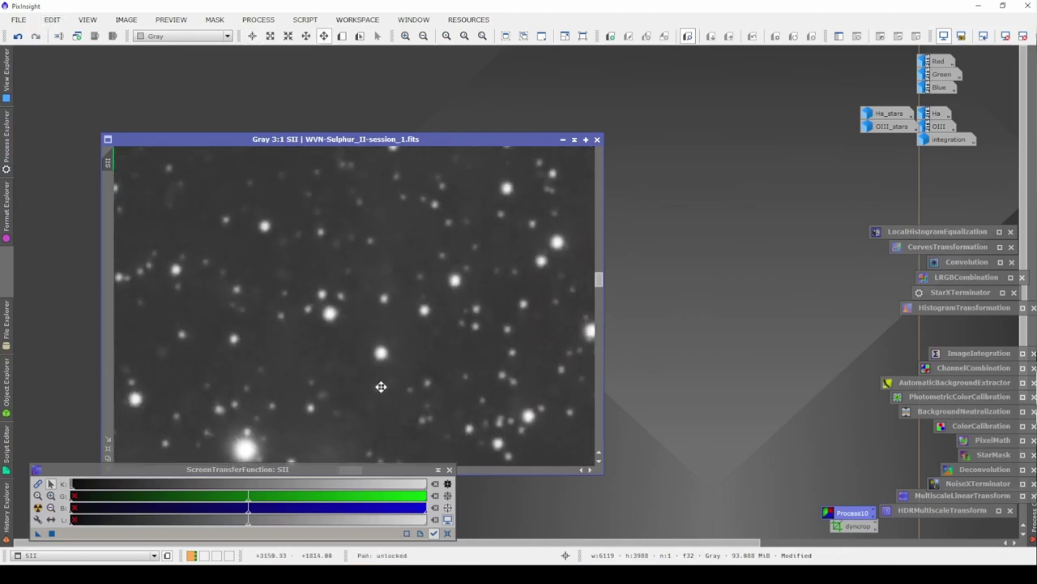
drag(464, 220, 324, 344)
- Compare the SII nebula filaments close up with and without noise reduction, keep the denoised version, and return to the full image
scroll(372, 403, down, 3)
key(space)
scroll(365, 344, up, 2)
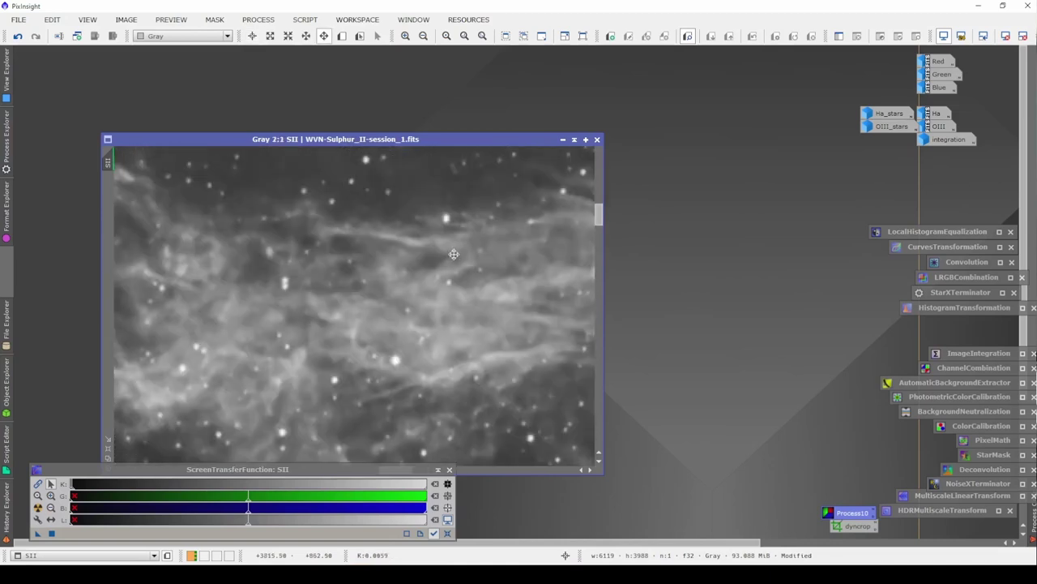
click(18, 35)
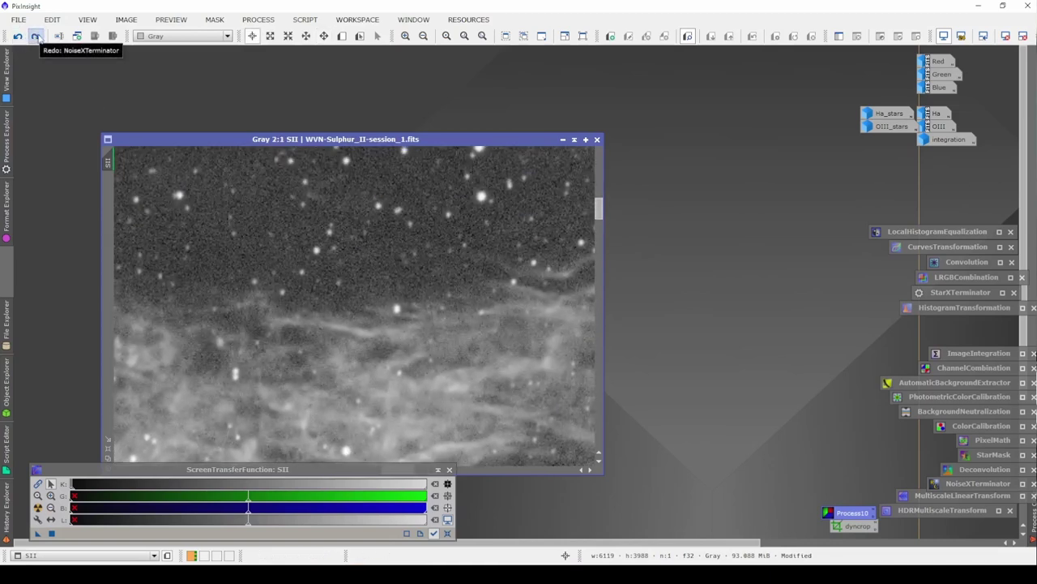
click(36, 37)
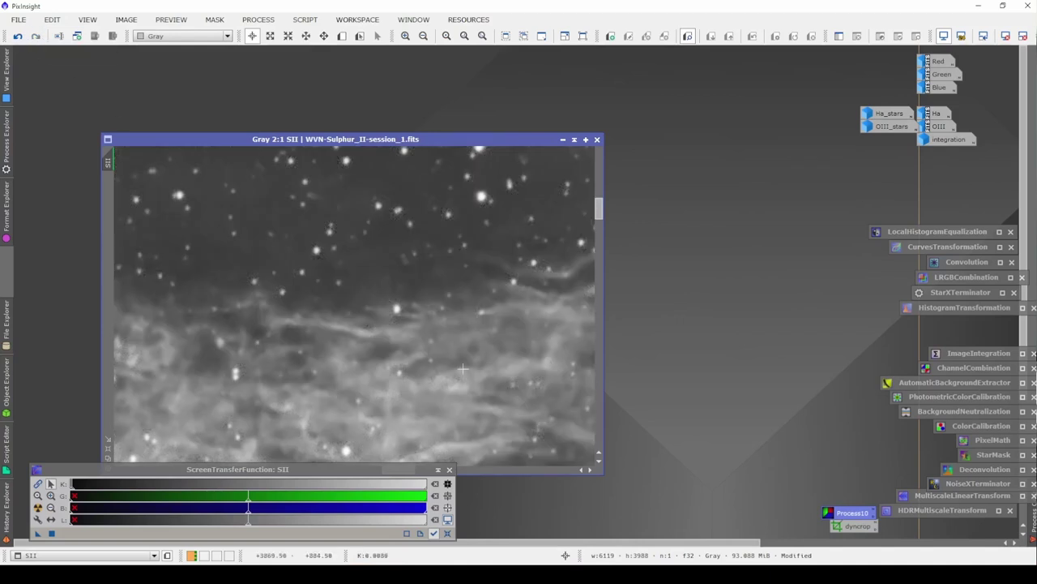
scroll(531, 410, down, 3)
scroll(531, 410, down, 3)
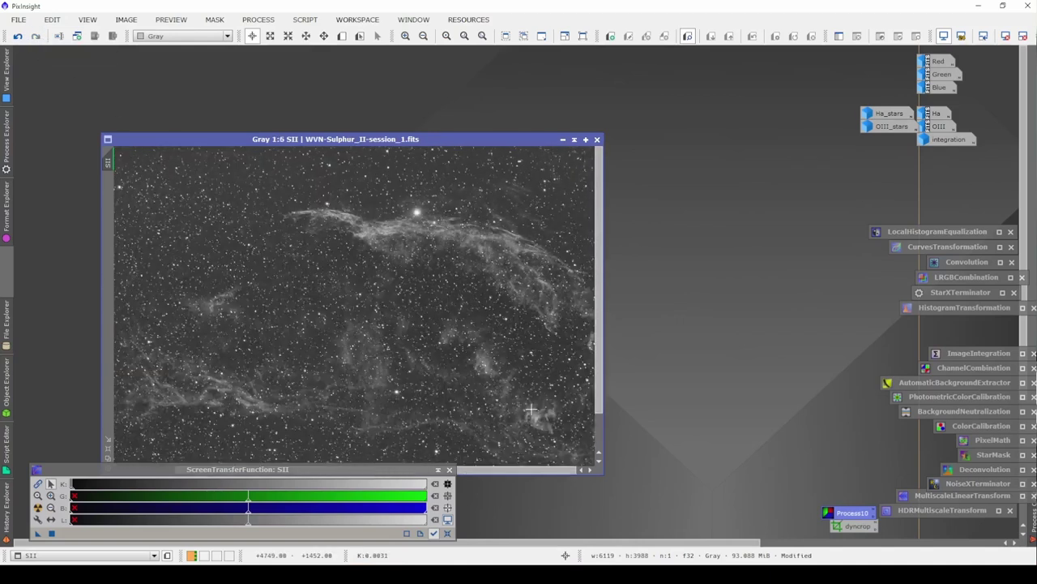
scroll(531, 410, down, 1)
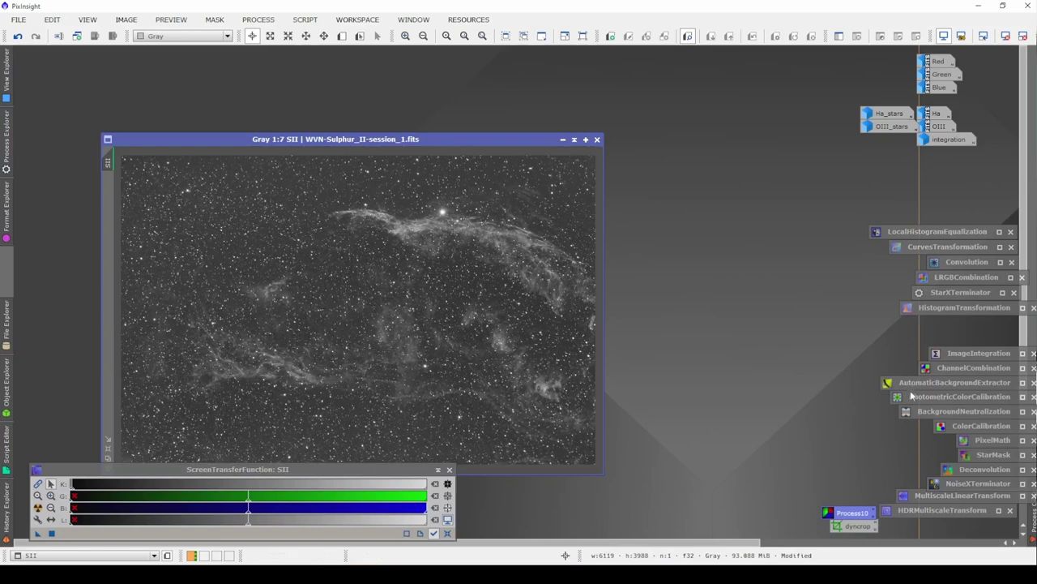
- Apply a first HistogramTransformation to SII with Midtones about 0.0228, using the real-time preview, and reset the process settings
double_click(951, 293)
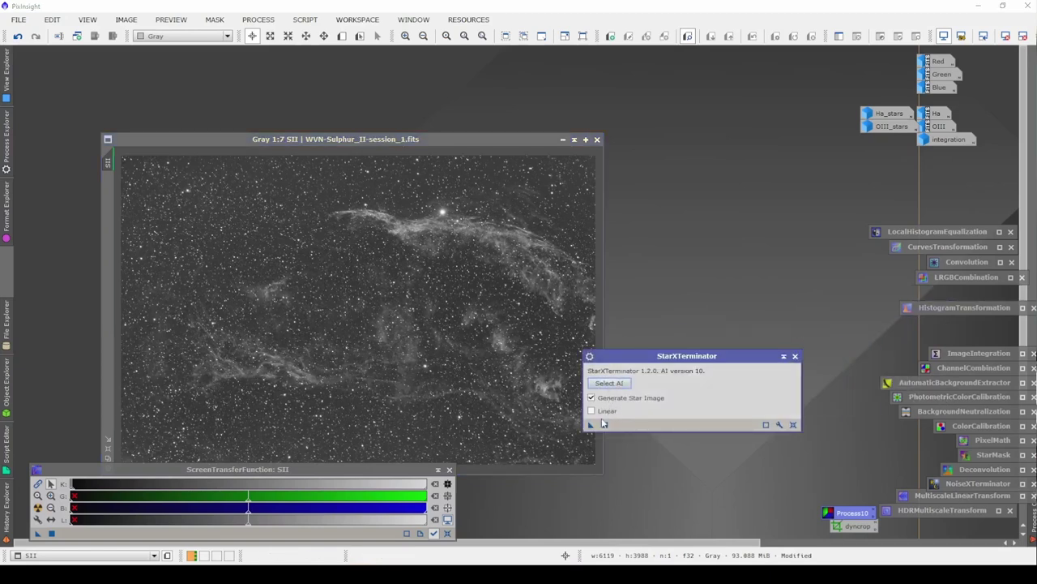
click(592, 427)
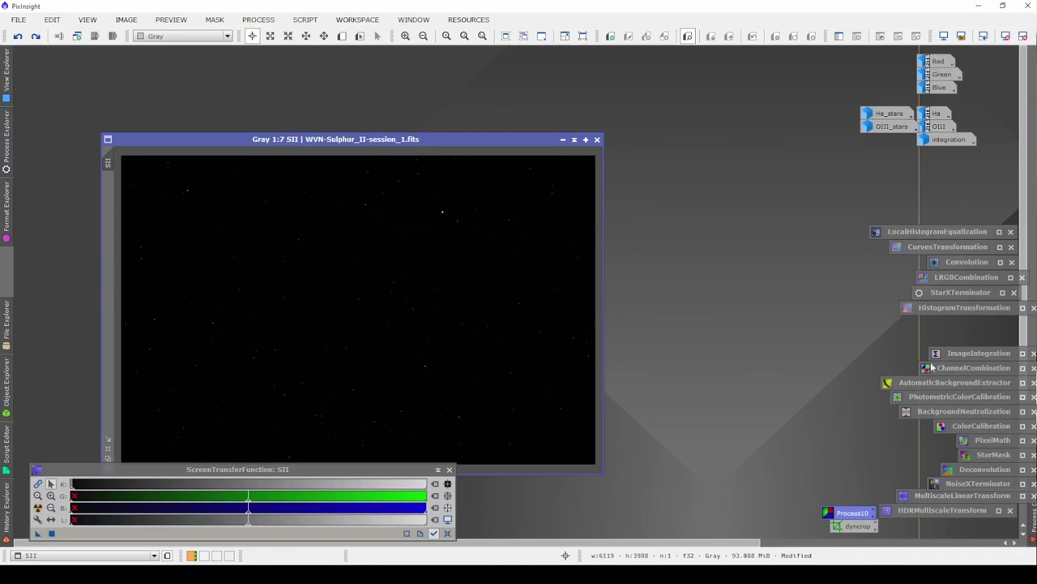
double_click(948, 311)
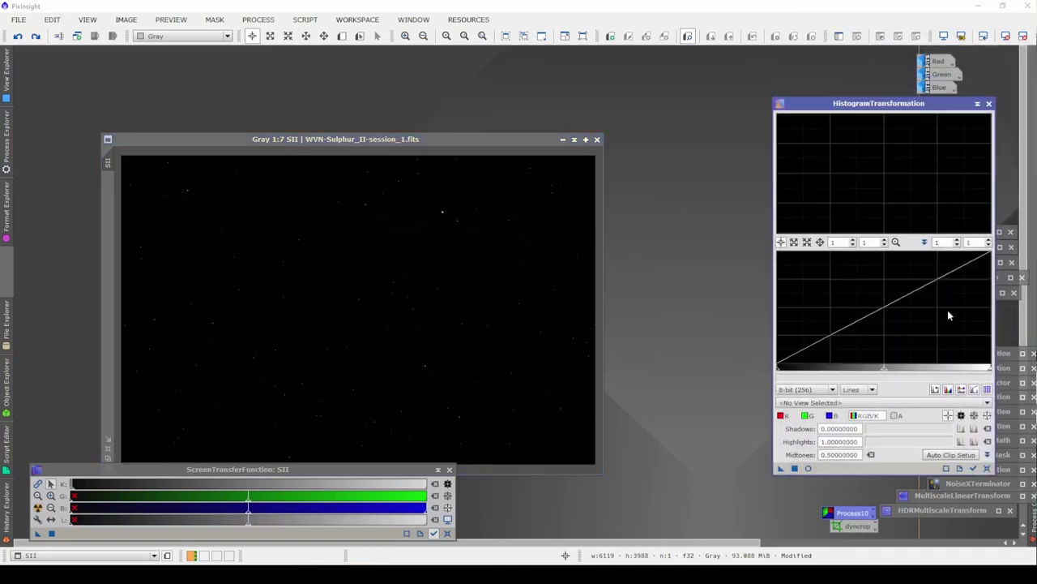
click(808, 468)
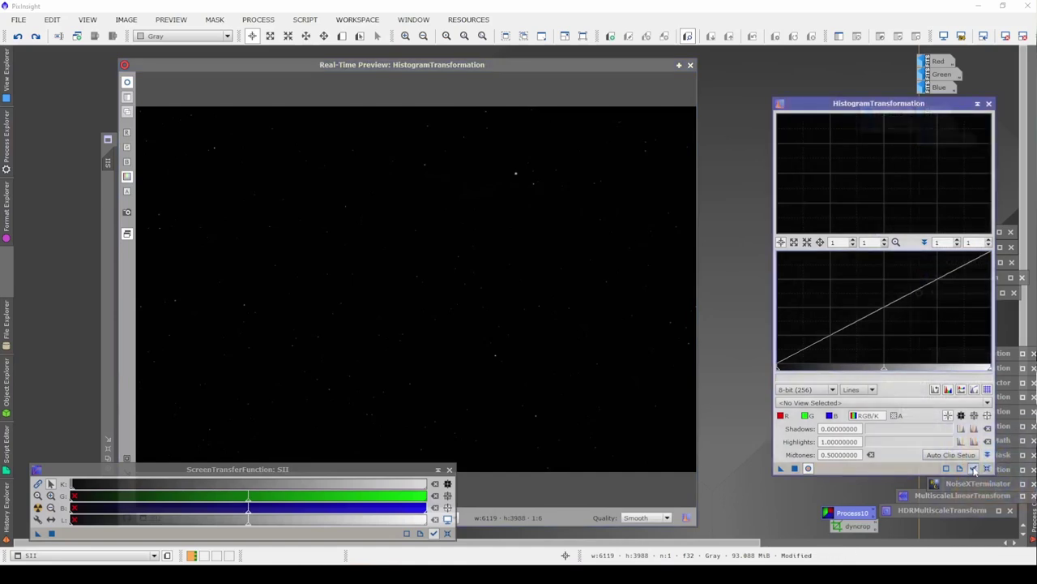
drag(884, 369, 784, 370)
click(795, 468)
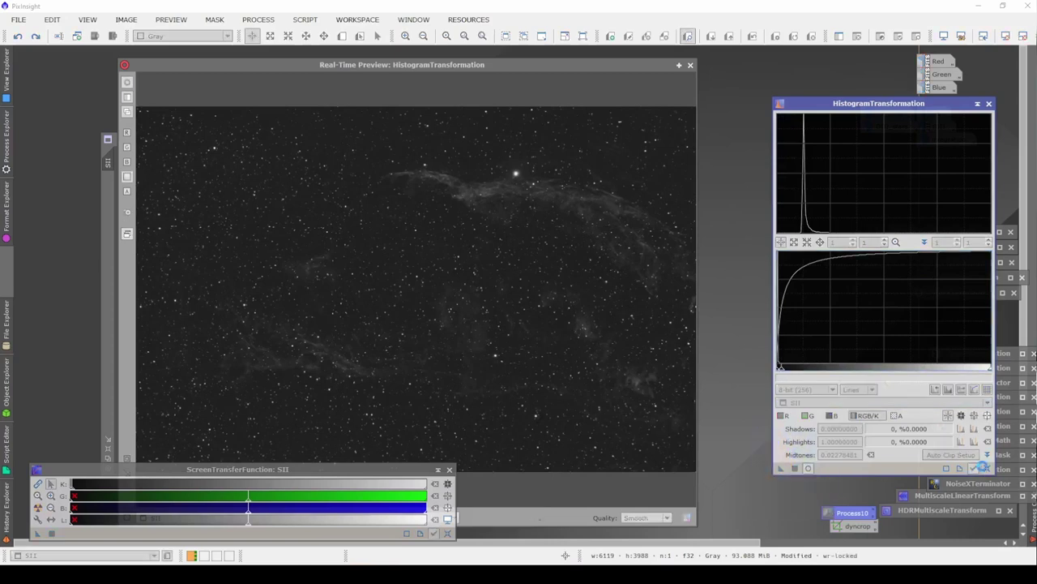
click(987, 469)
- Apply a second HistogramTransformation to SII with Shadows about 0.106 and Midtones about 0.156, and reset the process settings
drag(878, 370, 844, 371)
drag(778, 371, 800, 373)
drag(861, 370, 829, 371)
click(794, 468)
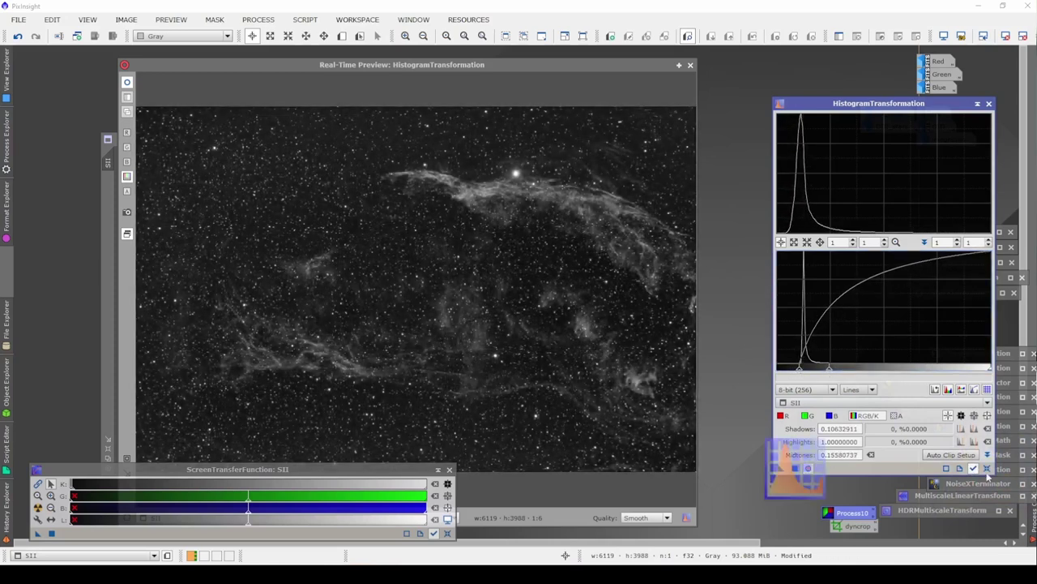
click(986, 469)
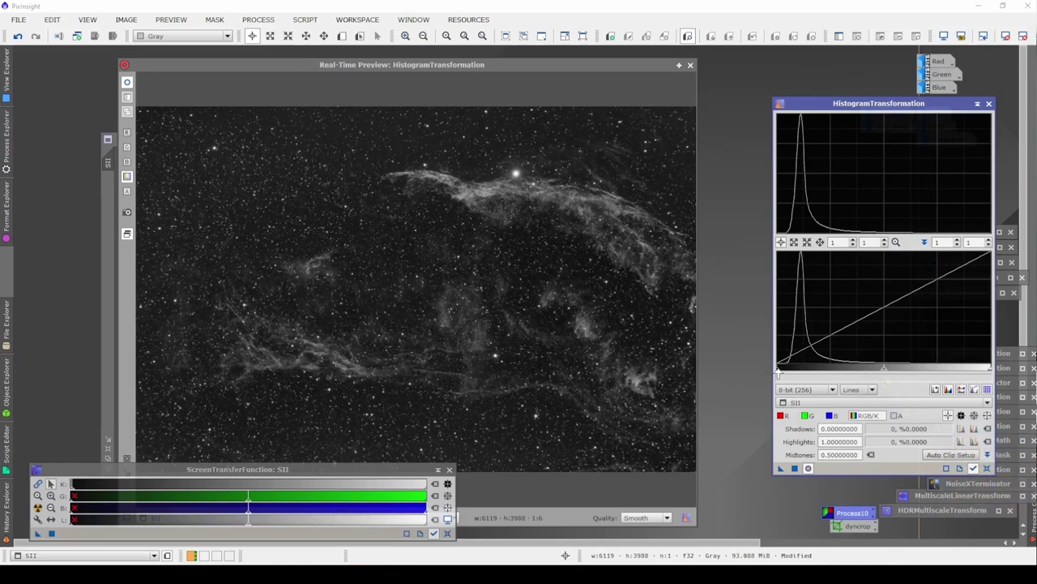
- Apply a third HistogramTransformation to SII with Shadows about 0.035 and Midtones about 0.404, and reset the process settings
drag(778, 374, 784, 373)
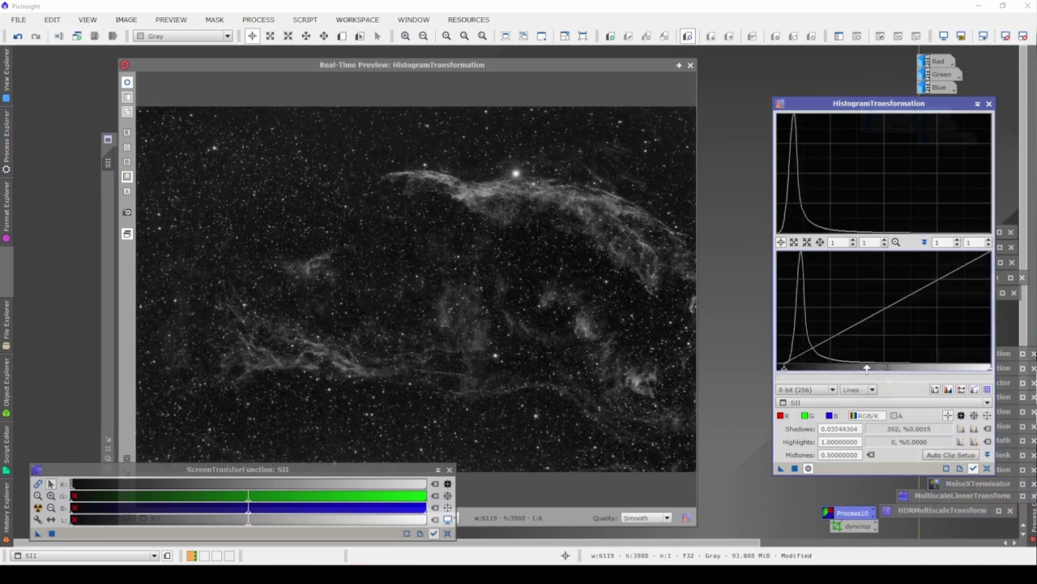
drag(887, 372, 868, 371)
click(795, 468)
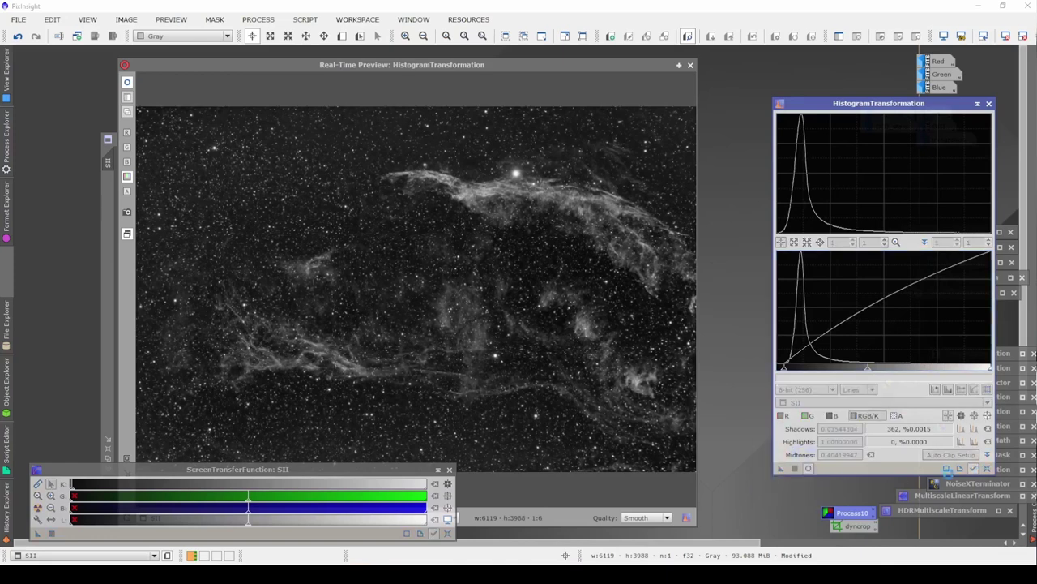
click(987, 468)
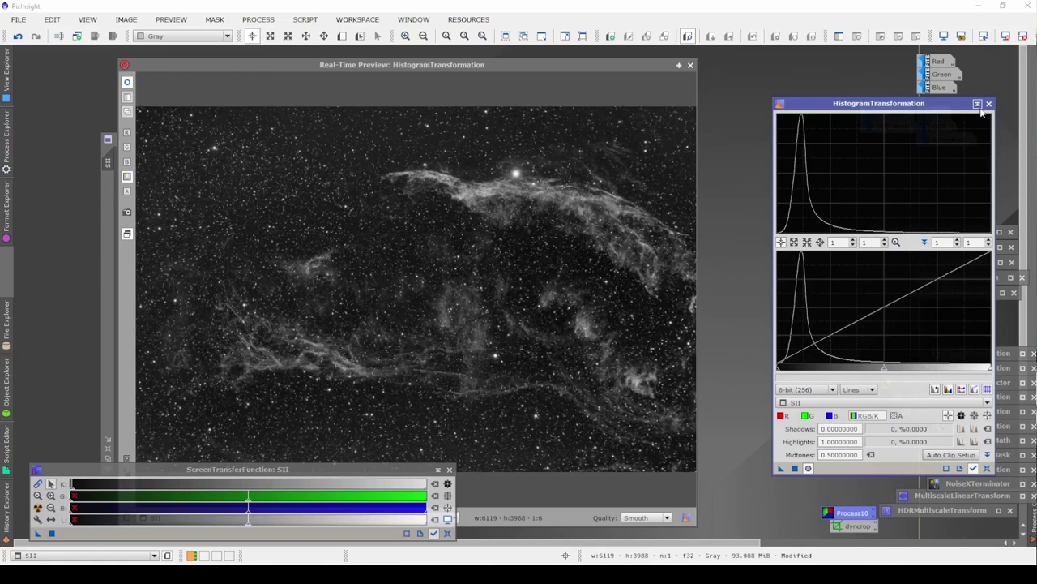
- Close the real-time preview and put away the HistogramTransformation and ScreenTransferFunction windows
click(979, 105)
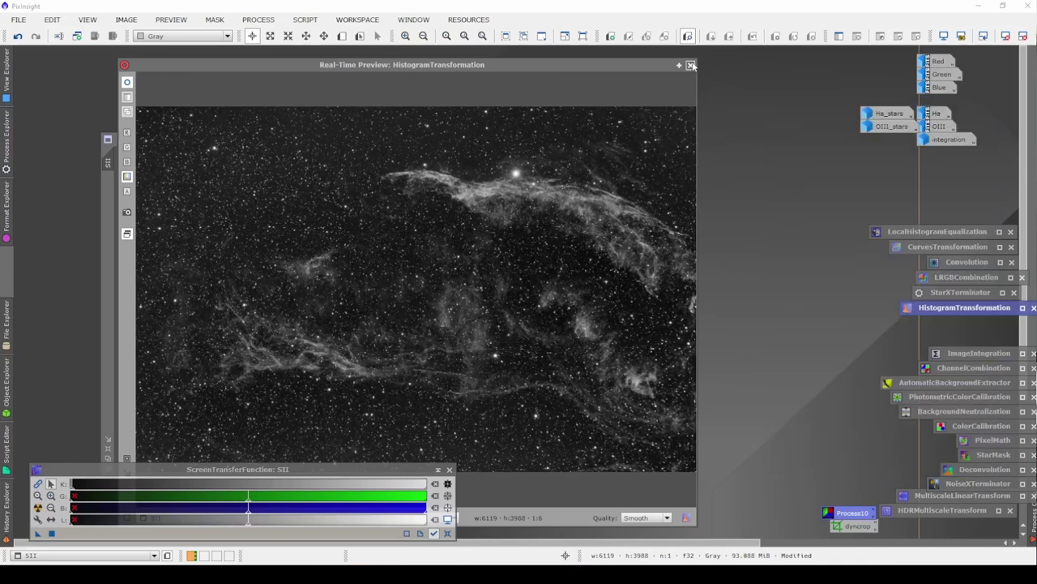
click(691, 65)
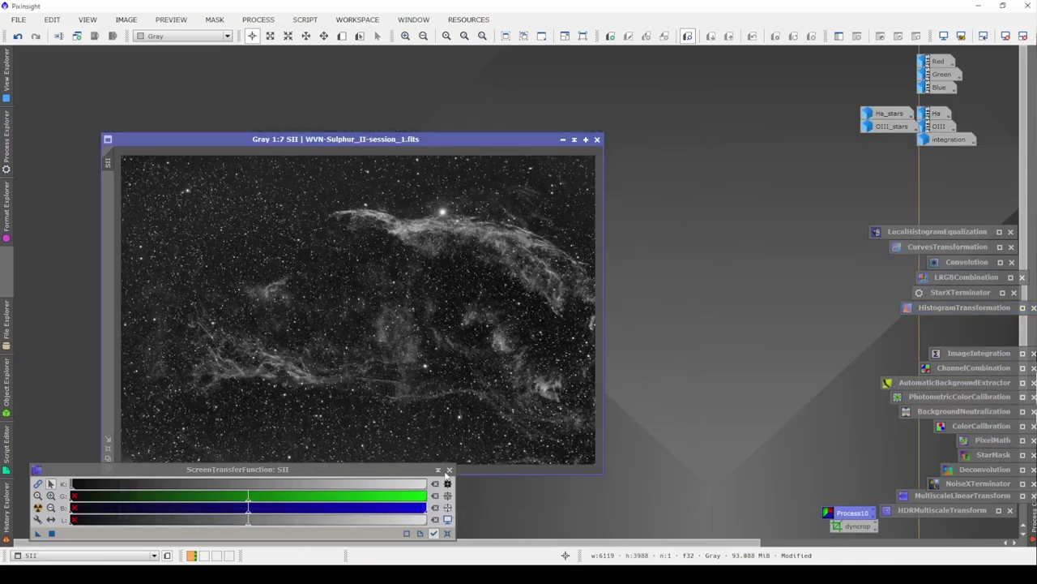
click(438, 470)
click(437, 470)
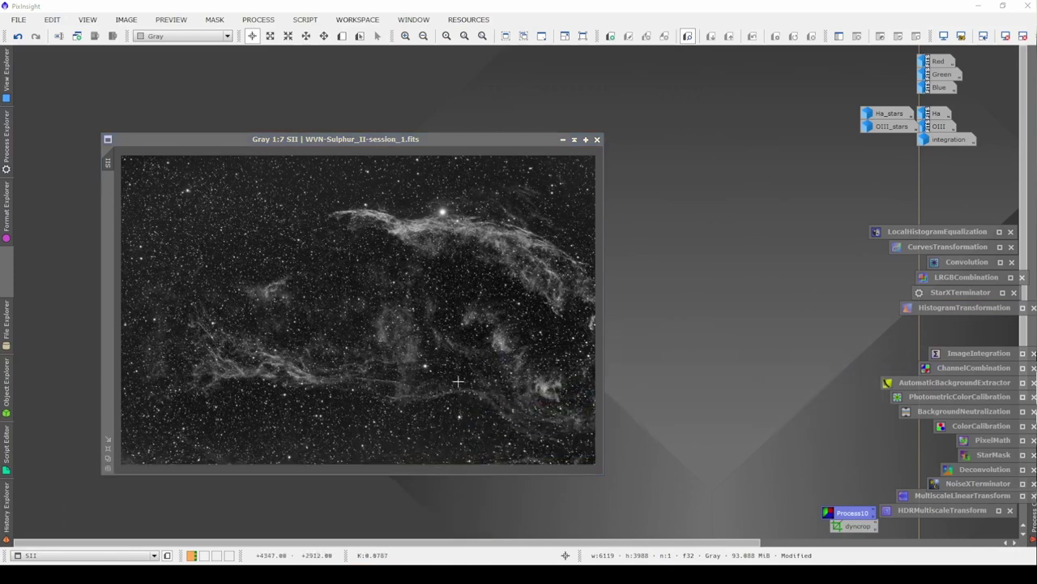
- Run StarXTerminator on SII with Generate Star Image enabled, and park the minimised SII_stars image with the other star images
double_click(974, 294)
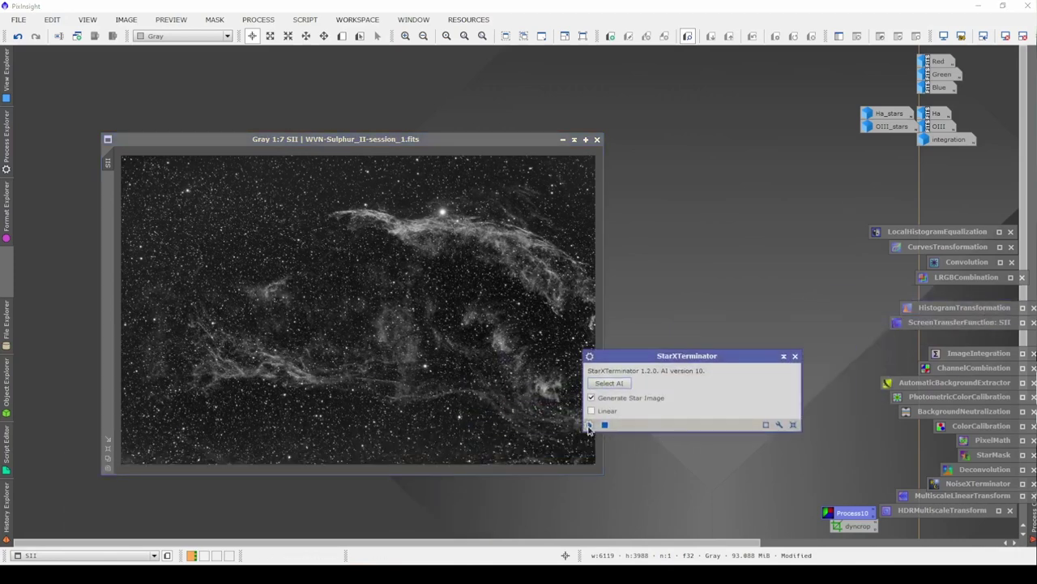
click(604, 425)
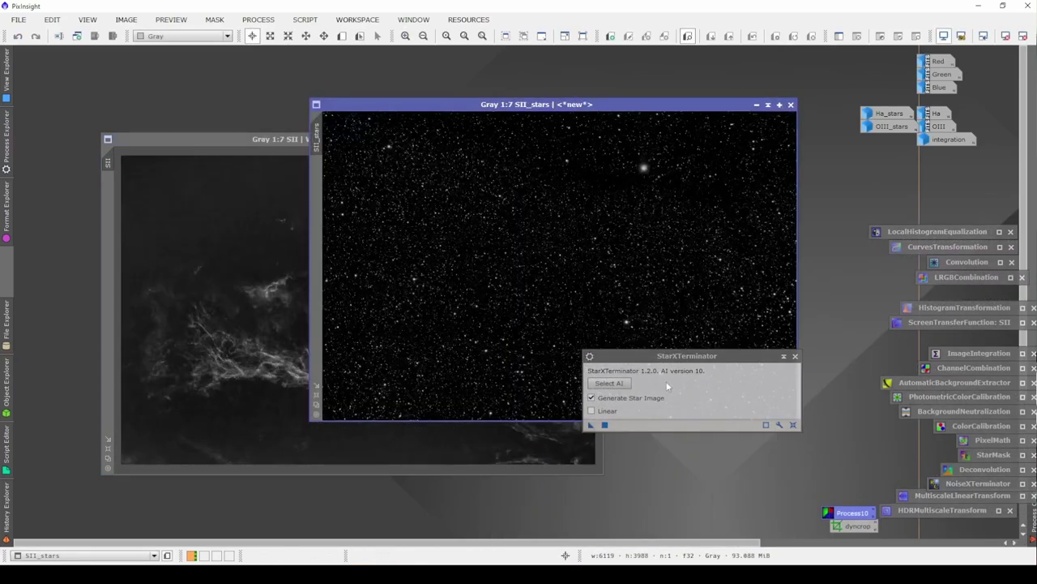
click(783, 356)
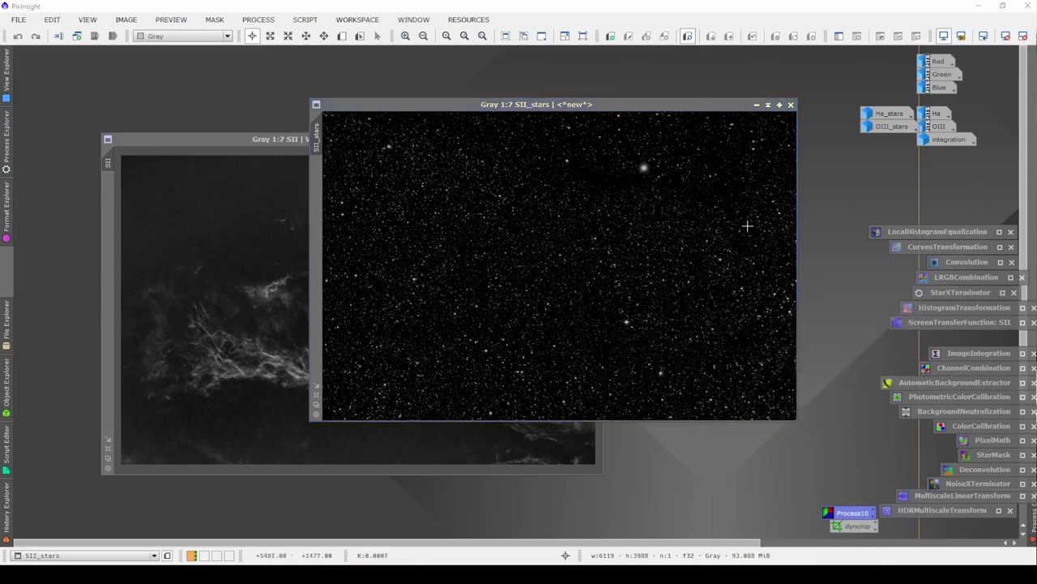
click(757, 104)
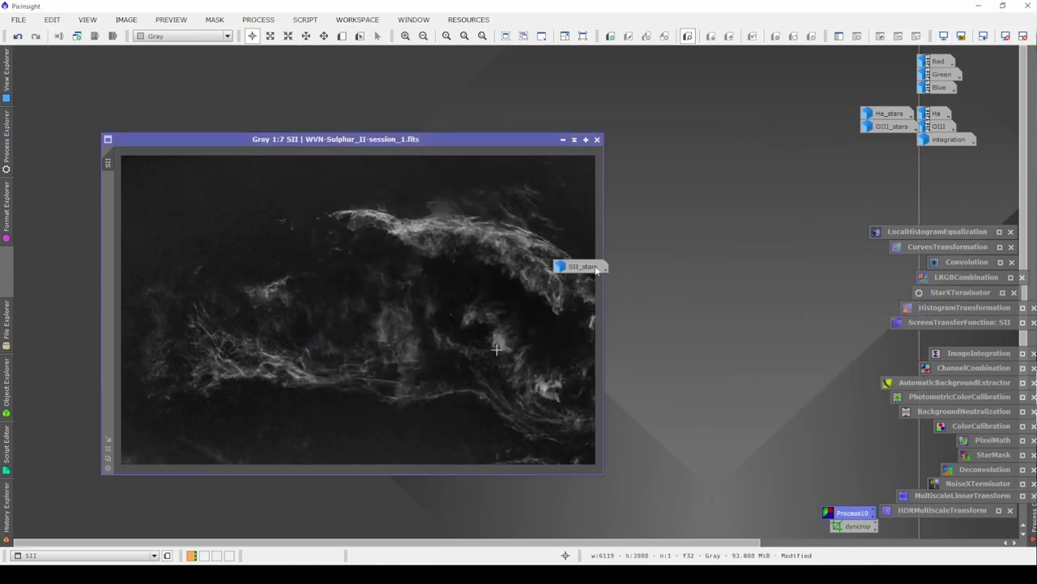
drag(582, 268, 889, 106)
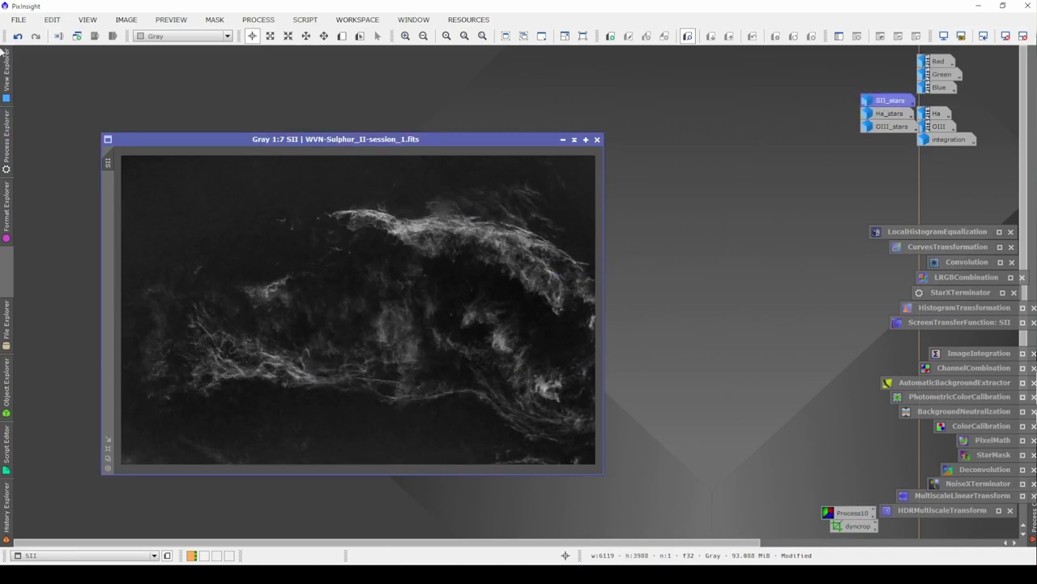
- Save the starless SII image as SII1.tif in the 5. Post-Processing folder of the Western Veil Nebula project
click(18, 18)
click(63, 128)
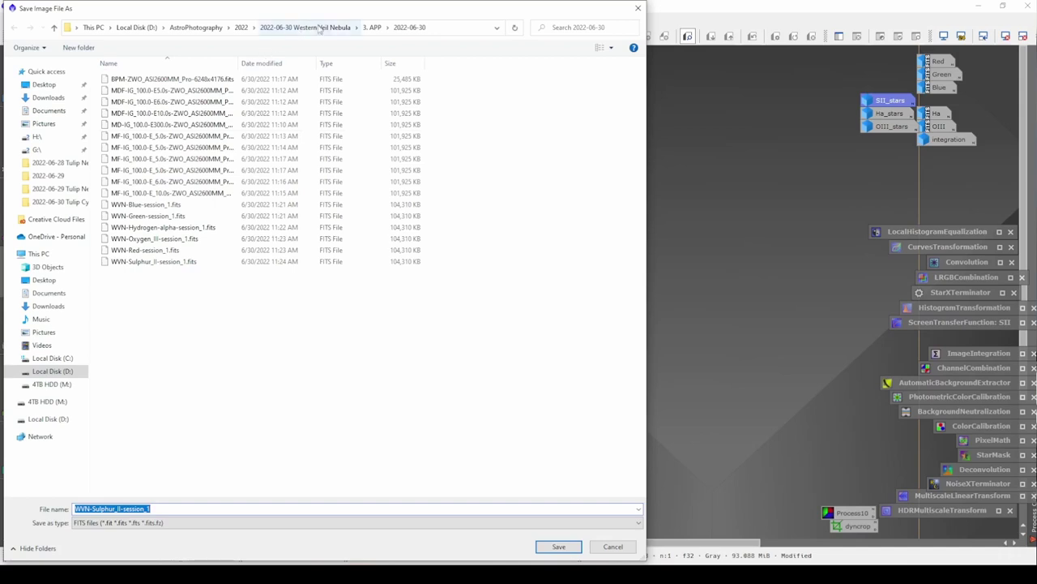
click(357, 28)
click(389, 88)
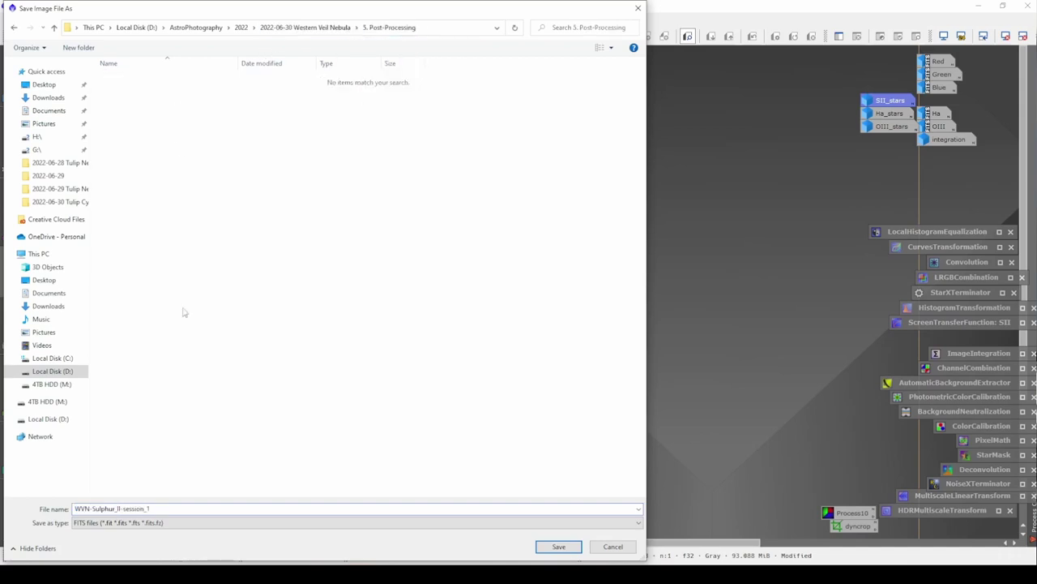
click(167, 508)
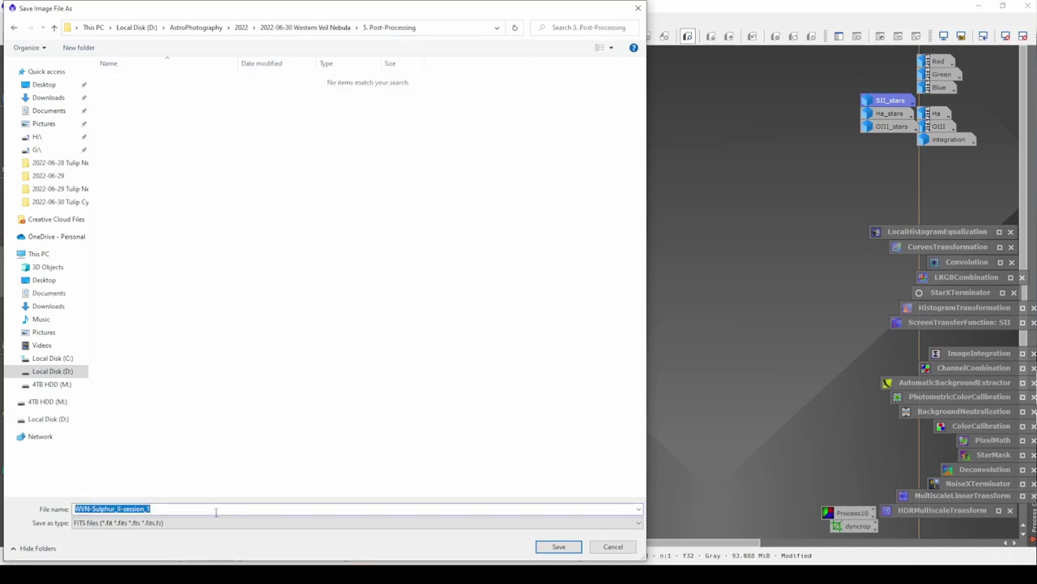
text(5)
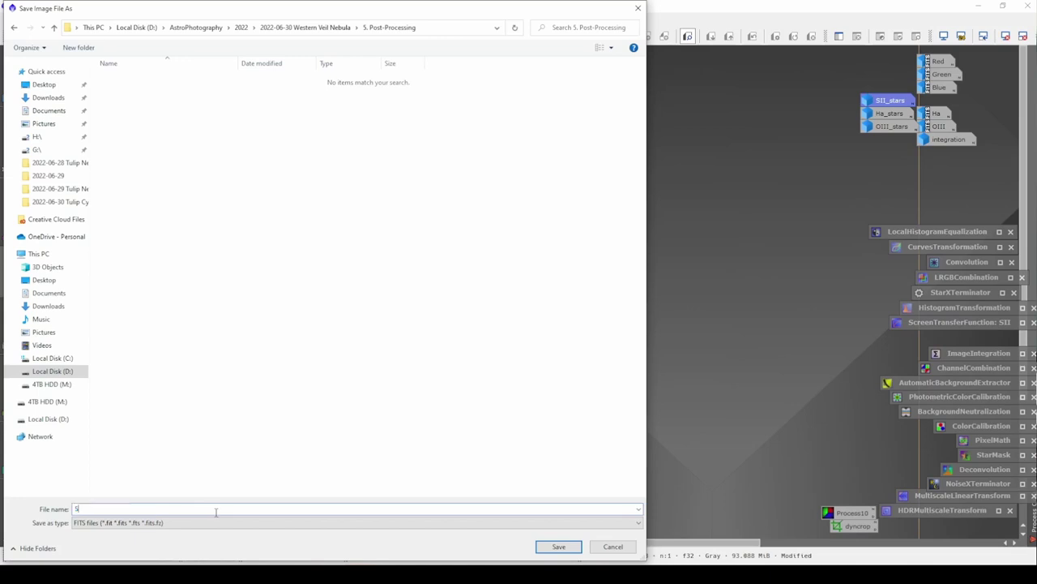
key(Down)
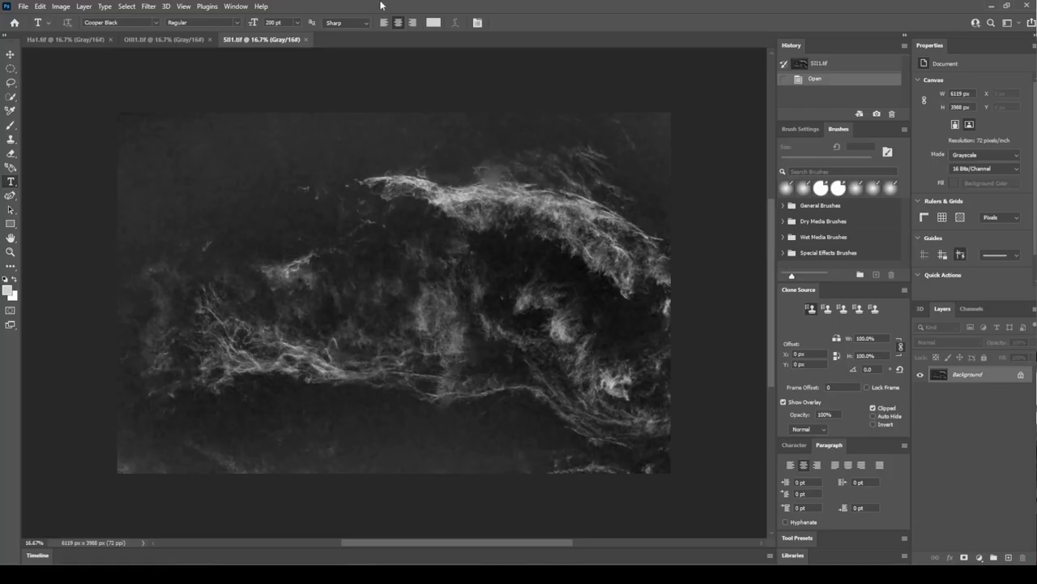
- In Photoshop, duplicate the background layer of Ha1.tif and apply AstroFlat Pro to the copy with the Initial Settings
click(42, 38)
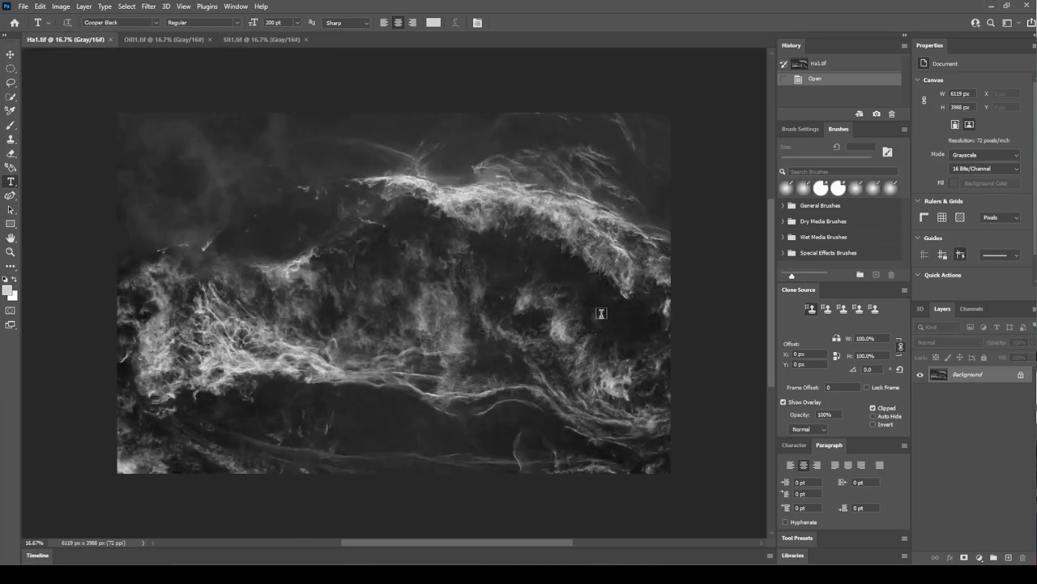
key(ctrl+j)
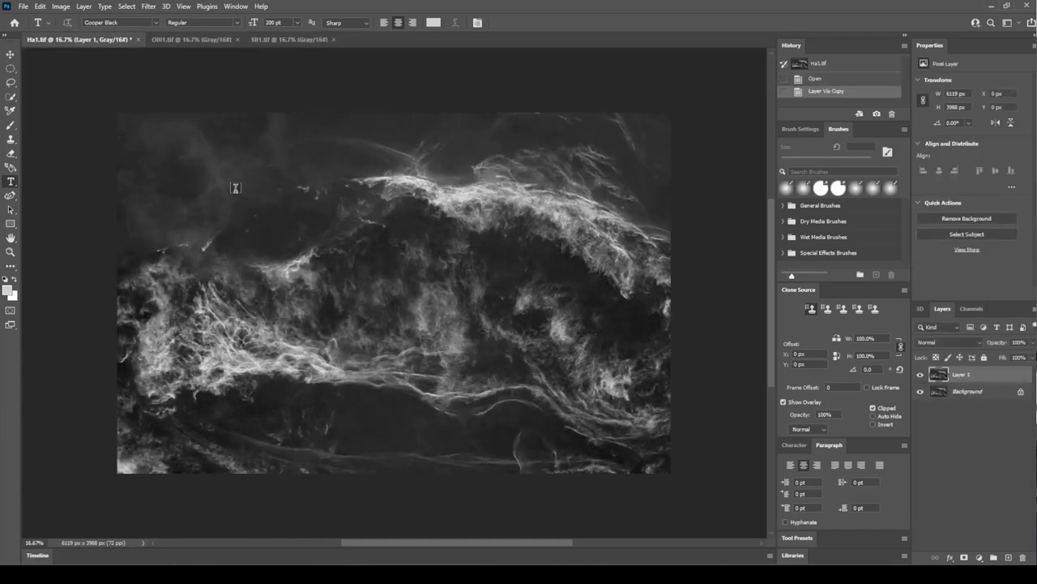
click(151, 7)
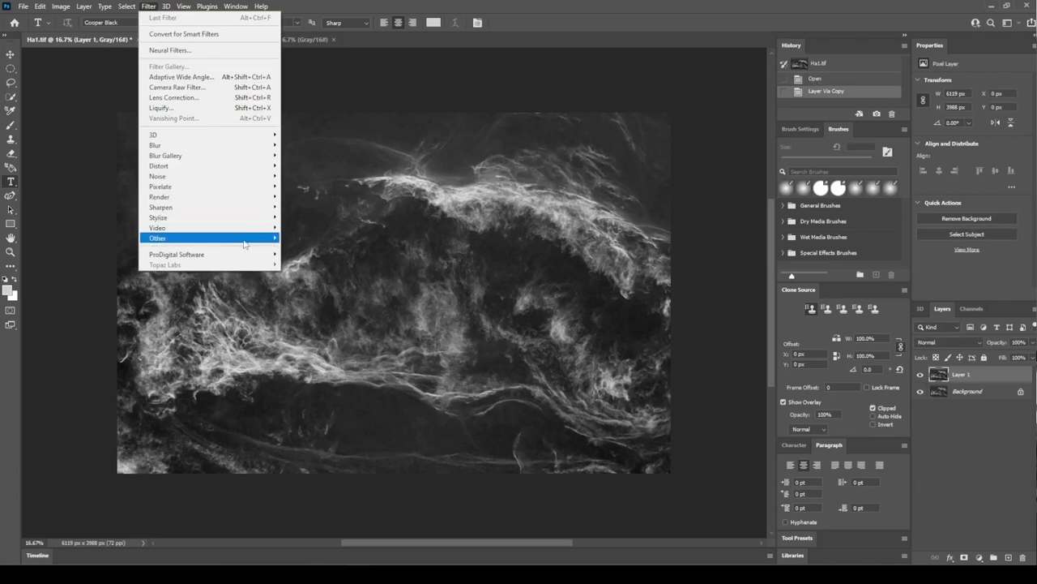
mouse_move(256, 256)
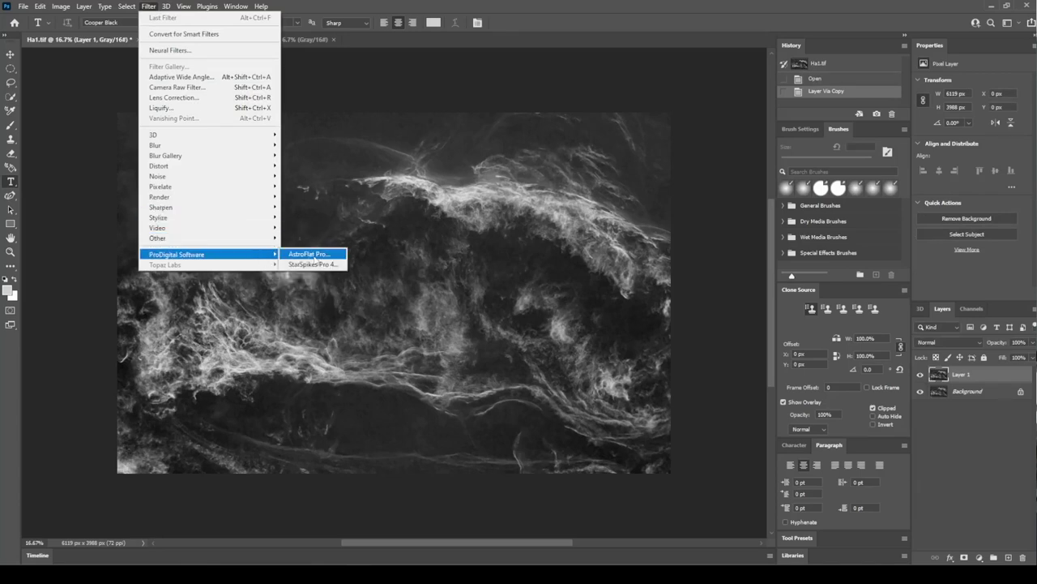
click(309, 255)
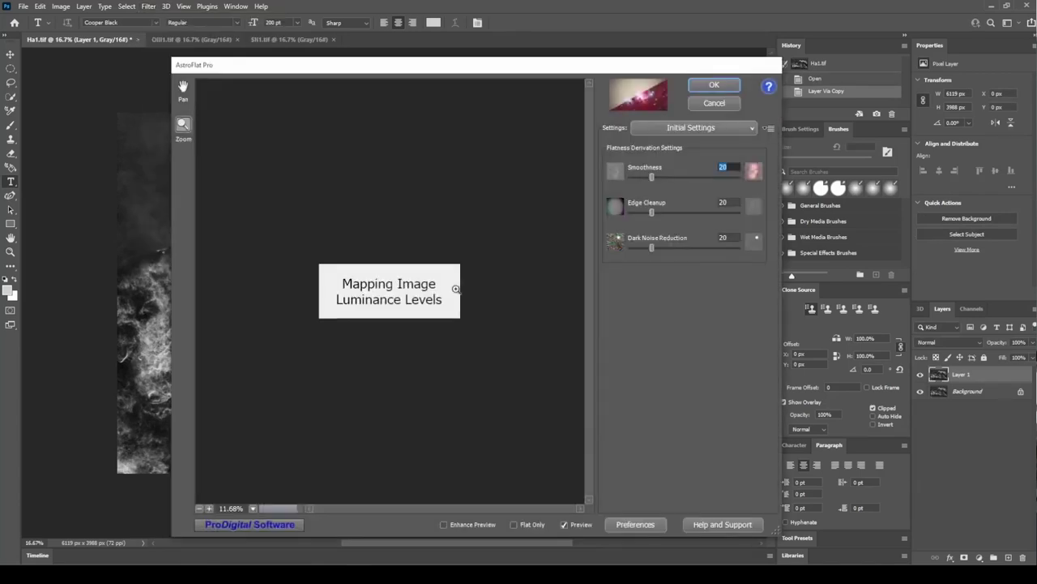
click(714, 85)
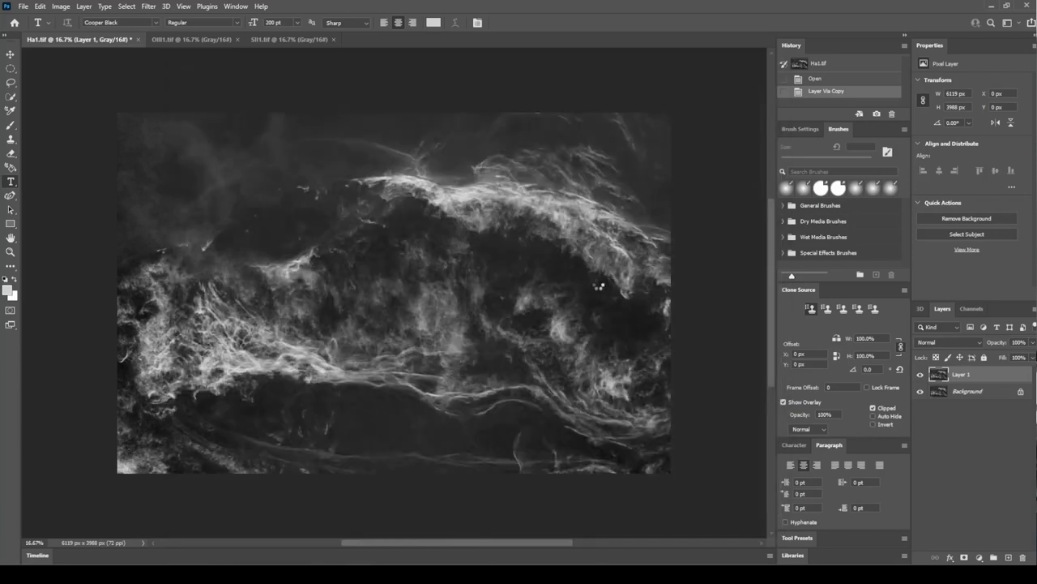
- Compare the Ha image with and without the AstroFlat Pro layer, leaving the layer visible
click(920, 374)
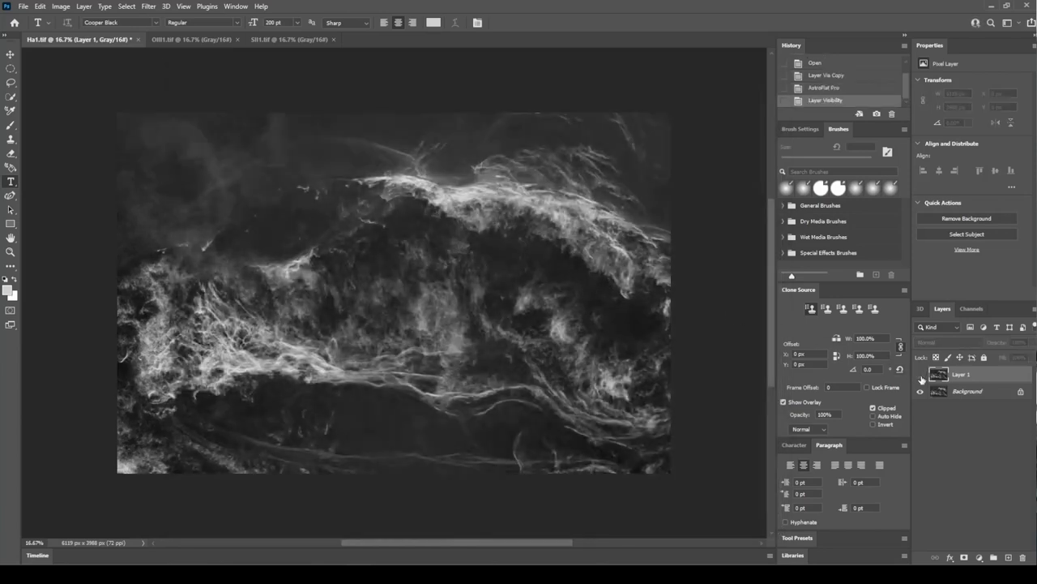
click(920, 375)
click(920, 374)
click(920, 375)
click(920, 374)
click(919, 375)
click(920, 375)
click(919, 375)
click(920, 374)
click(920, 375)
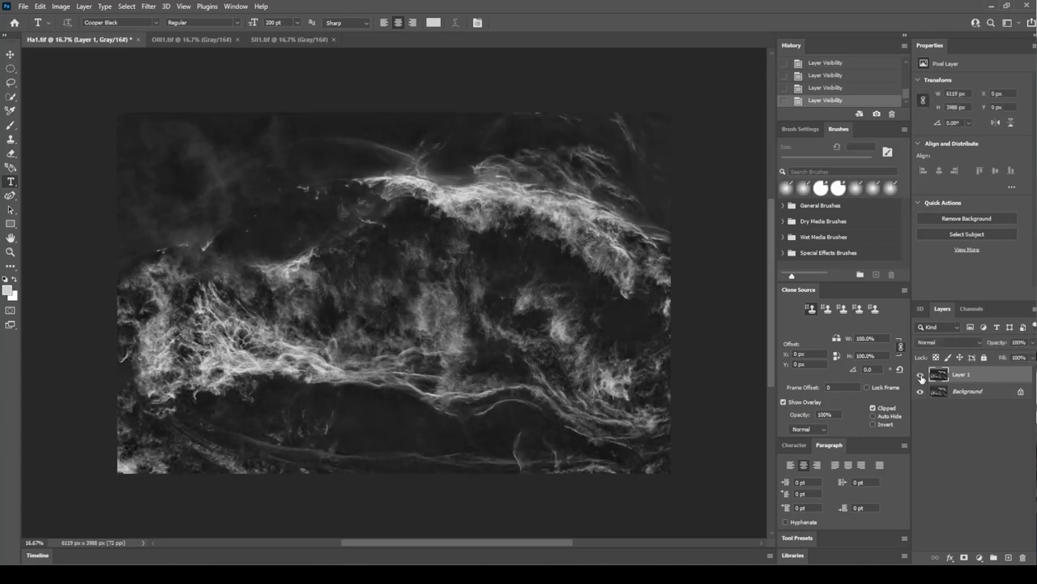
click(920, 374)
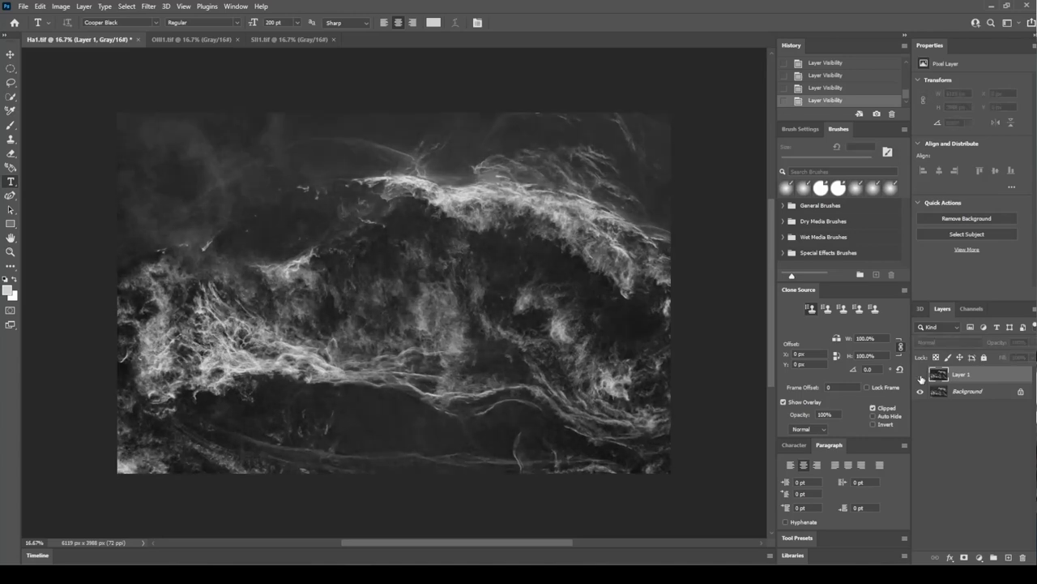
click(920, 374)
- Flatten the Ha1.tif image into a single background layer
right_click(957, 377)
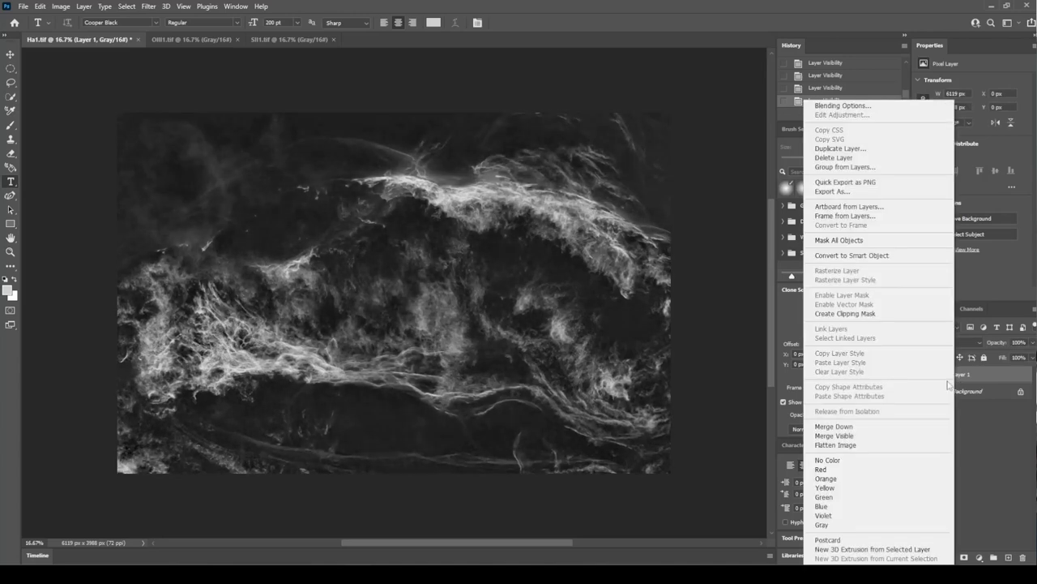
click(912, 445)
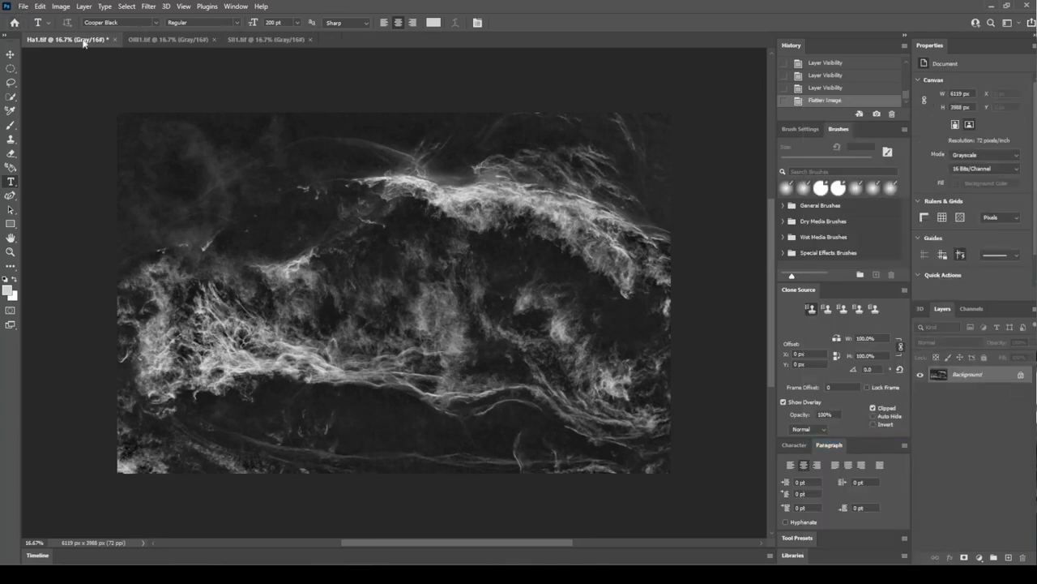
- Duplicate the background layer of OIII1.tif and apply AstroFlat Pro to the copy with the Initial Settings
click(155, 41)
key(ctrl+j)
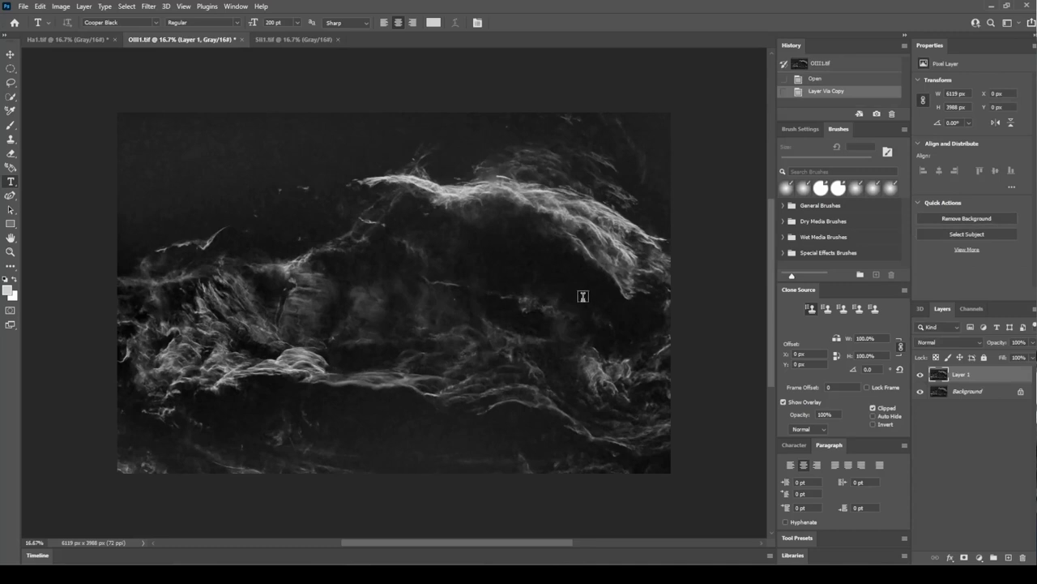
click(149, 7)
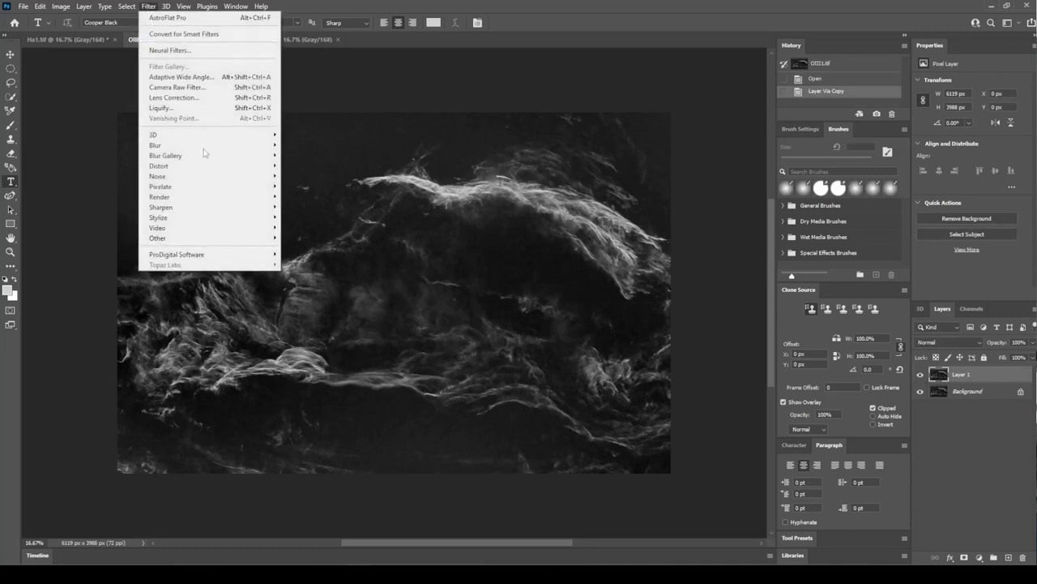
mouse_move(247, 238)
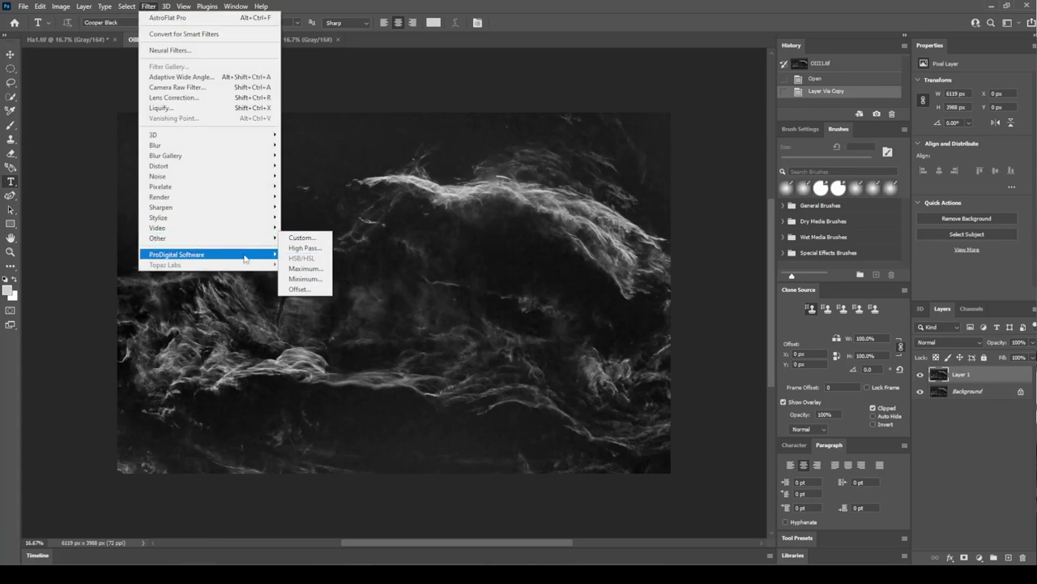
mouse_move(249, 256)
click(296, 256)
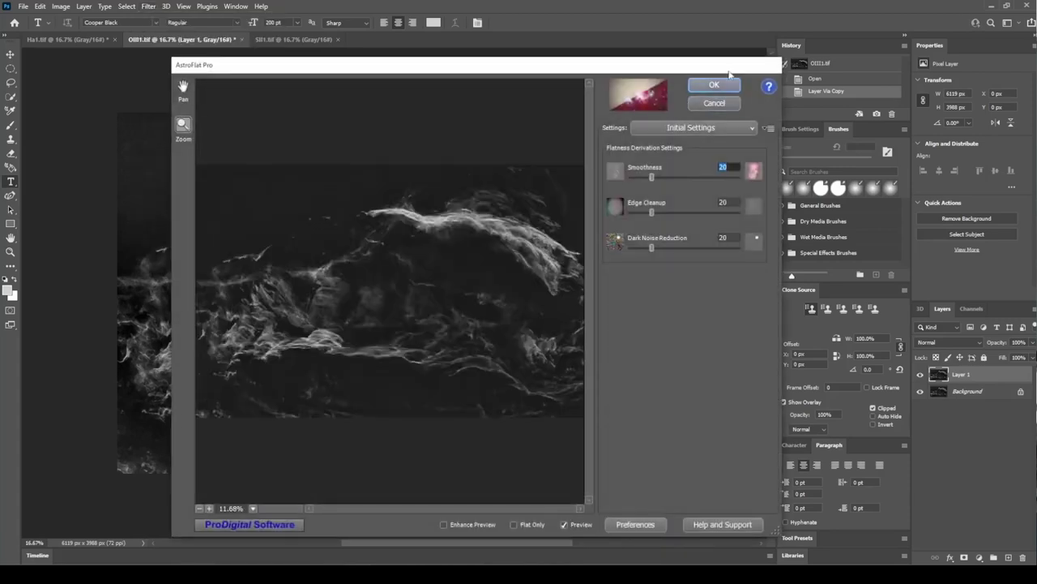
click(717, 84)
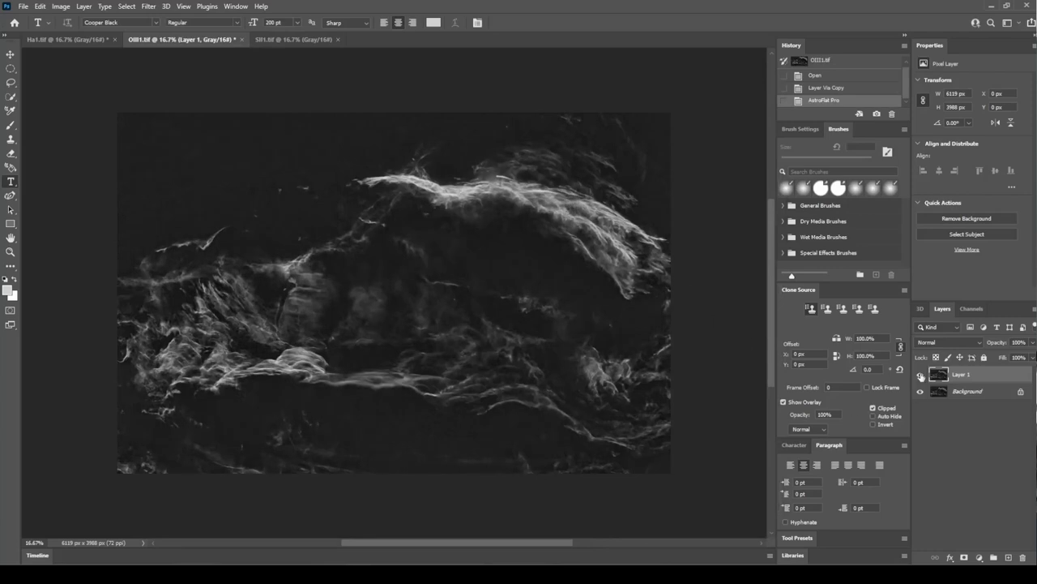
- Compare the OIII image with and without the AstroFlat Pro layer, activate the Brush tool, and leave the layer visible
click(920, 375)
click(920, 375)
click(920, 375)
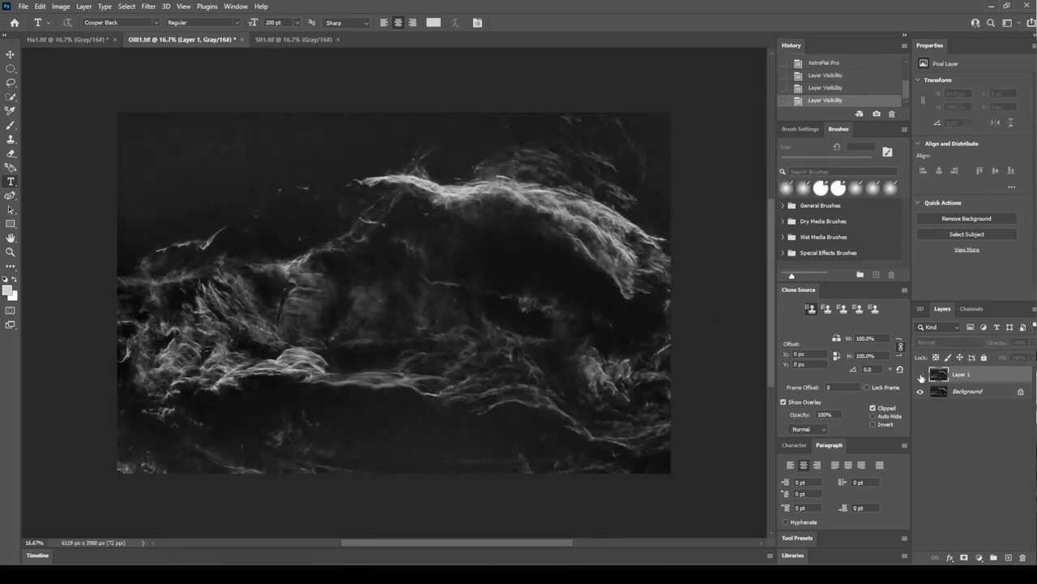
click(919, 375)
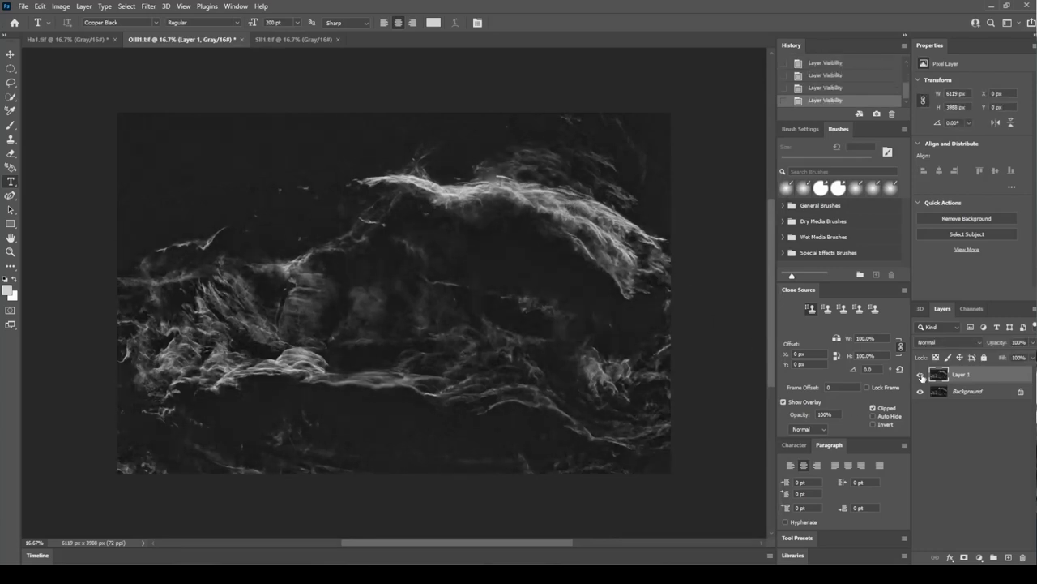
click(920, 375)
click(920, 375)
click(920, 376)
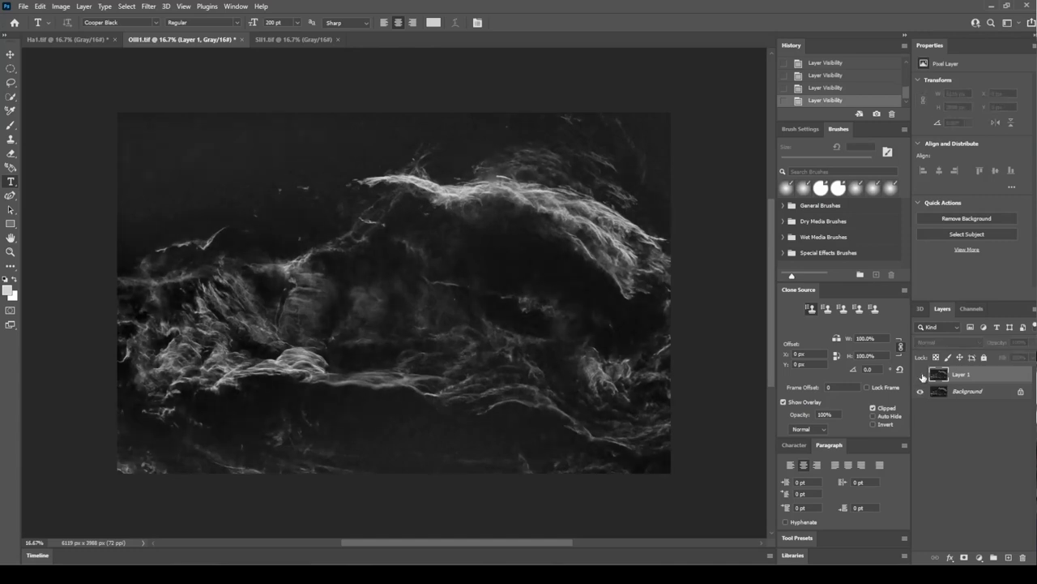
click(12, 127)
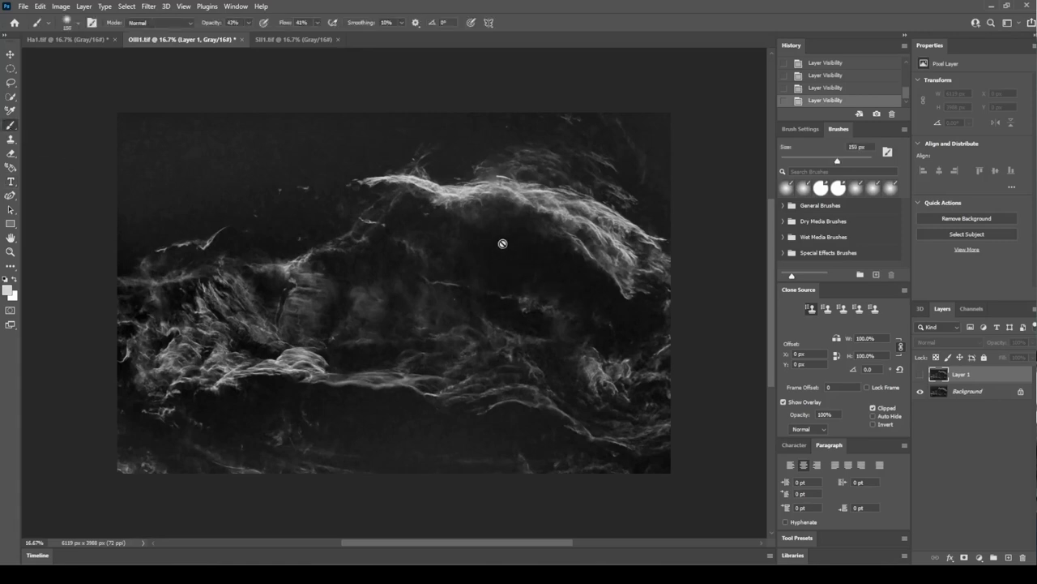
click(921, 375)
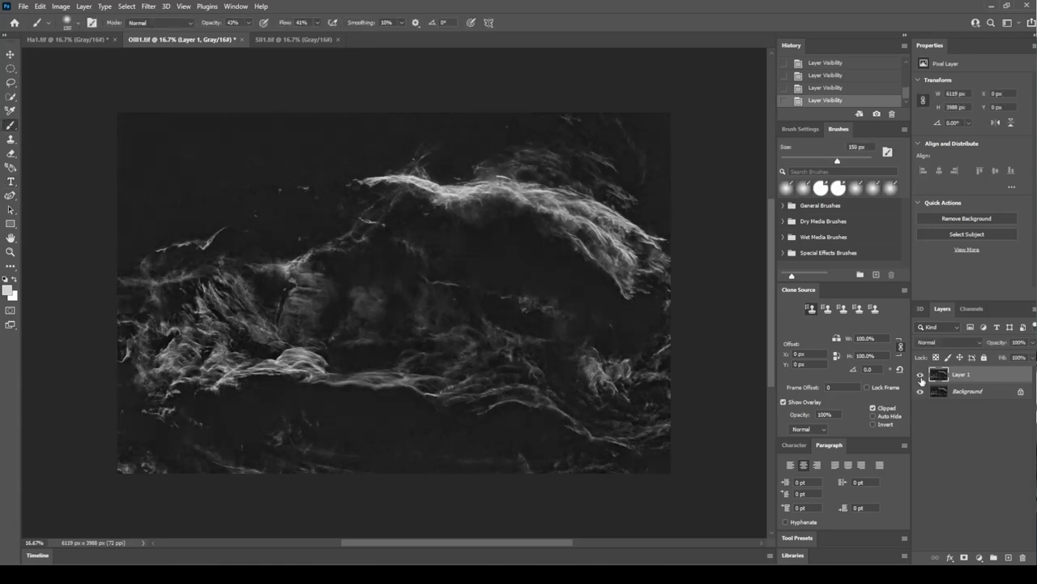
click(921, 377)
click(921, 377)
- Flatten the OIII1.tif image into a single background layer
right_click(973, 378)
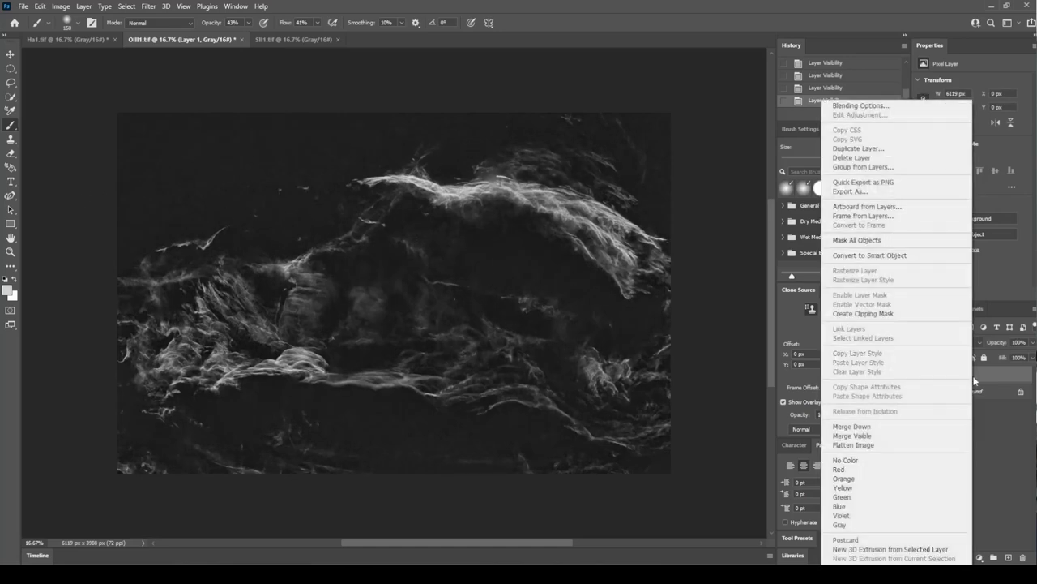
click(919, 446)
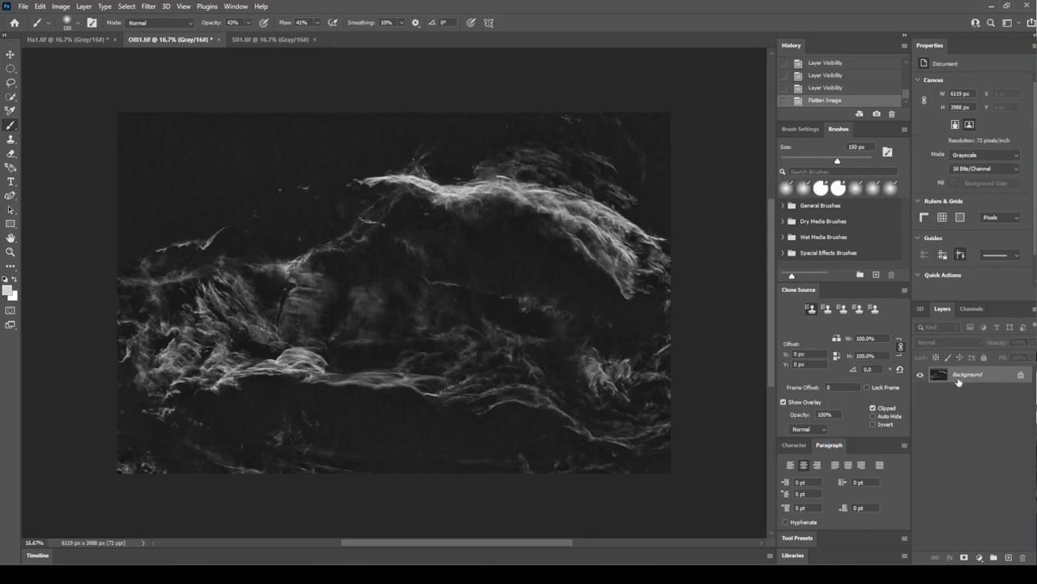
- Duplicate the background layer of SII1.tif and apply AstroFlat Pro to the copy with the Initial Settings
click(303, 42)
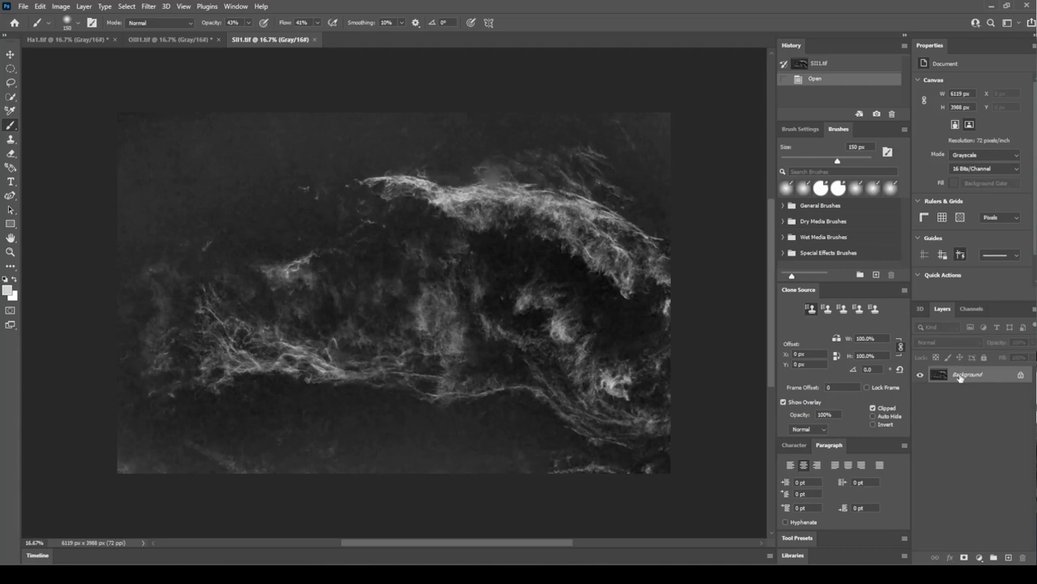
key(ctrl+j)
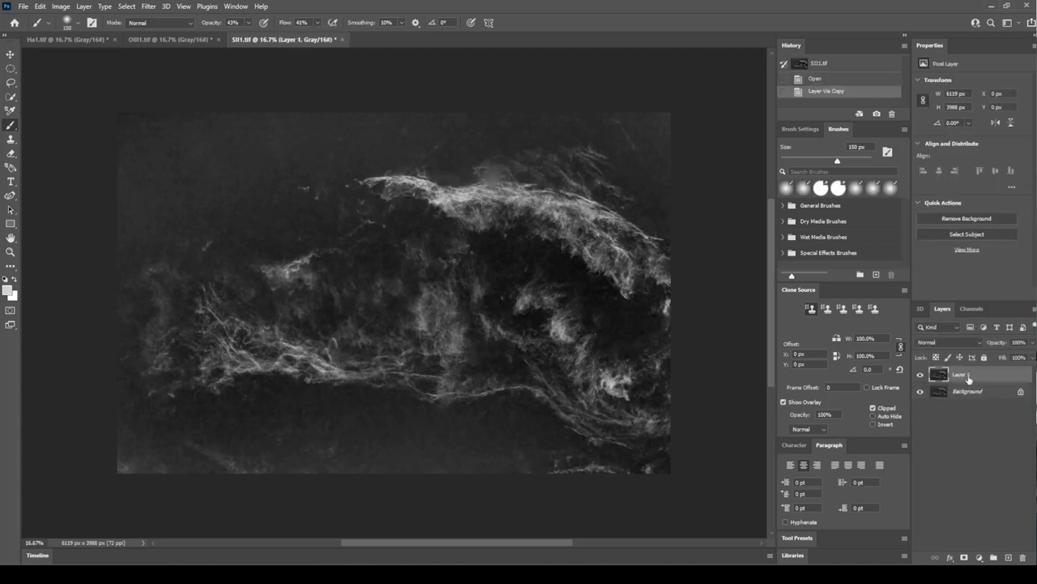
click(150, 6)
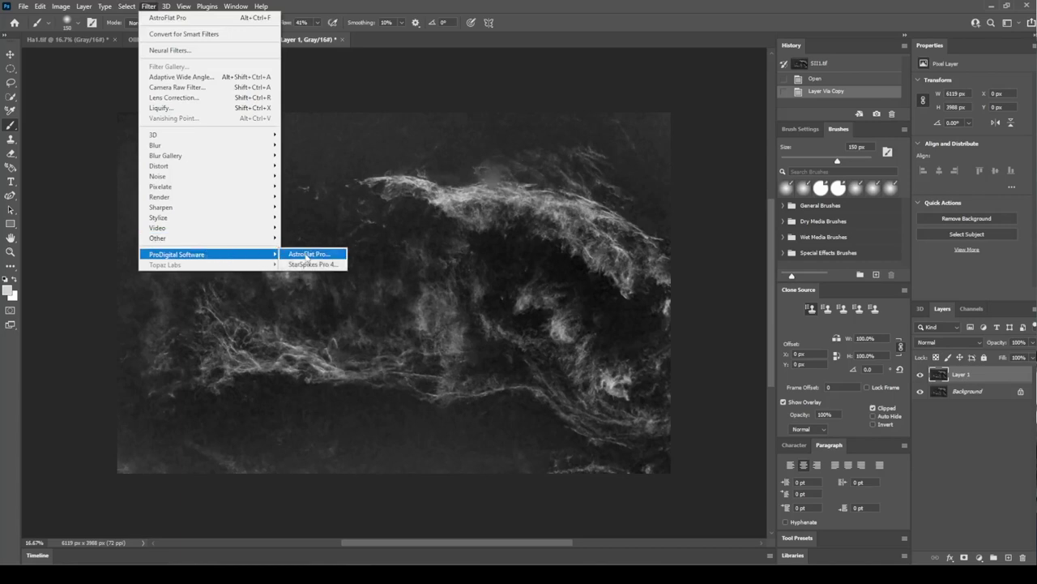
click(312, 255)
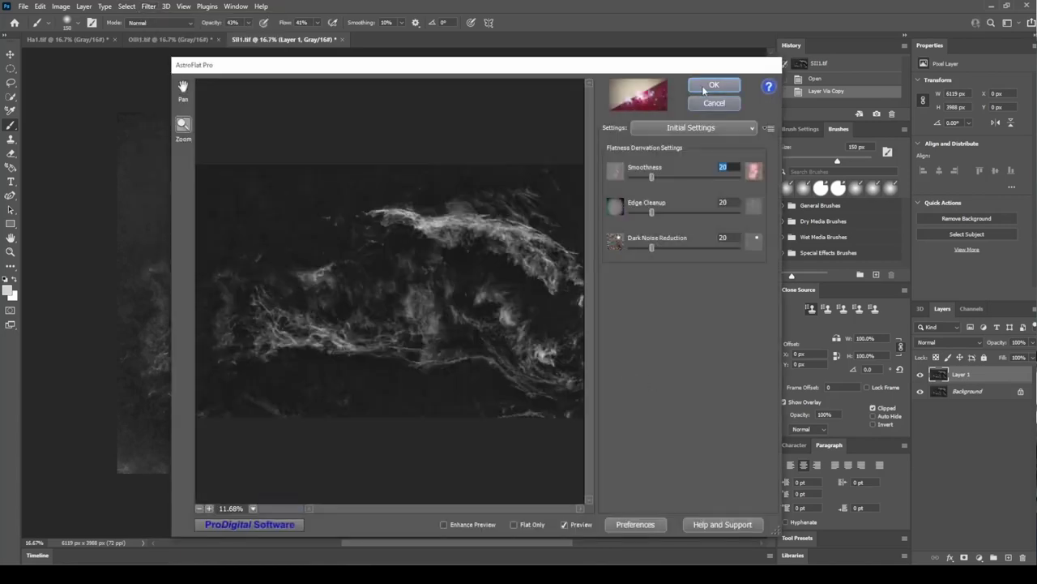
click(713, 83)
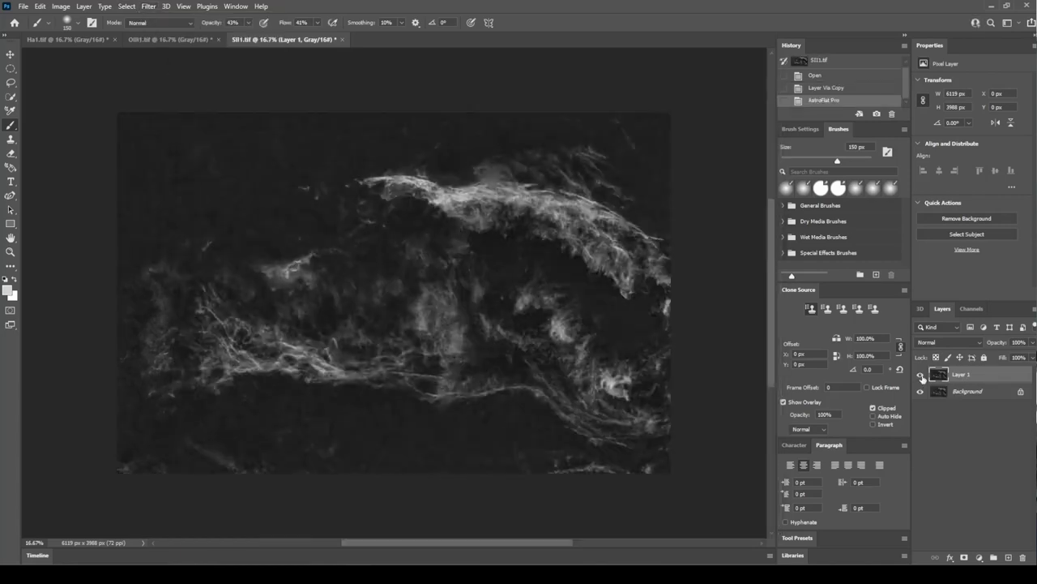
- Compare the SII image with and without the AstroFlat Pro layer and flatten it with that layer visible
click(920, 375)
click(921, 375)
click(921, 375)
click(921, 375)
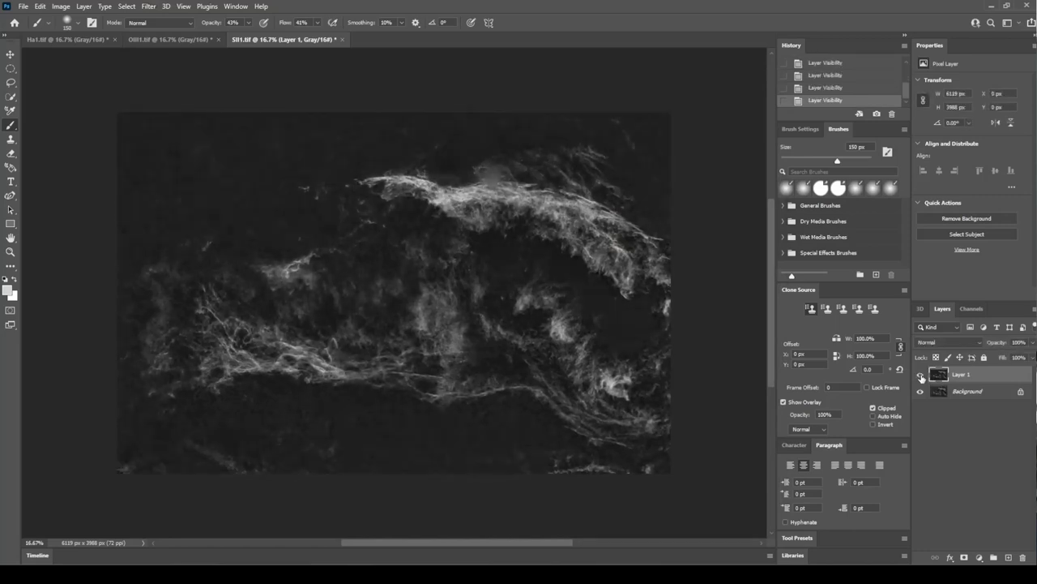
click(920, 376)
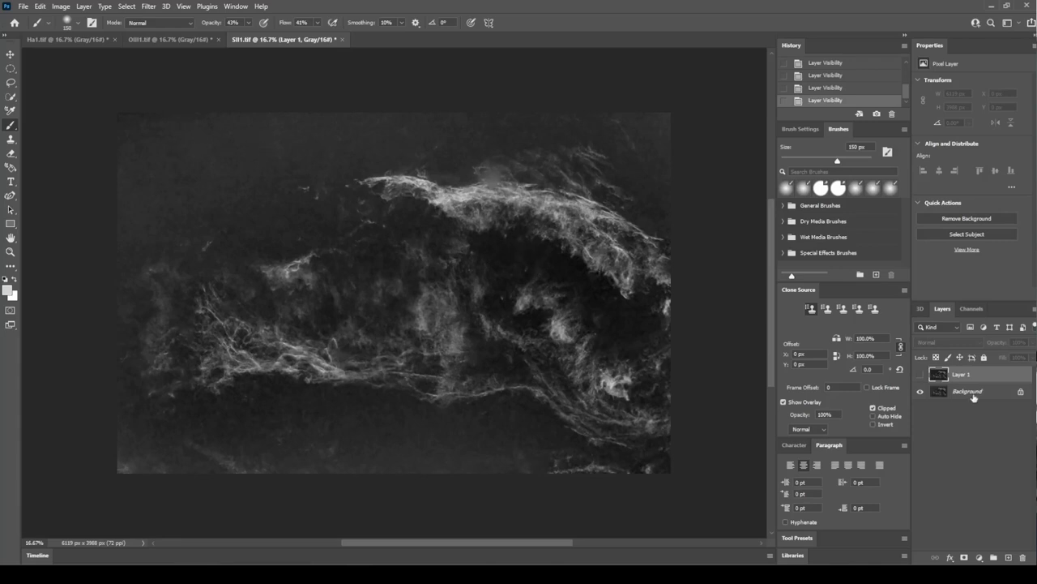
click(921, 376)
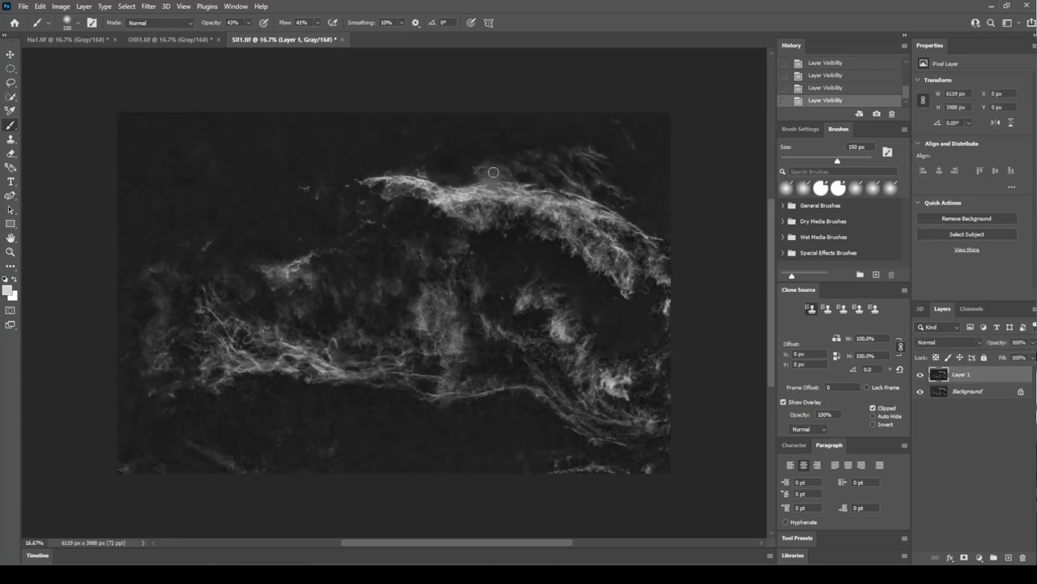
right_click(962, 375)
click(912, 443)
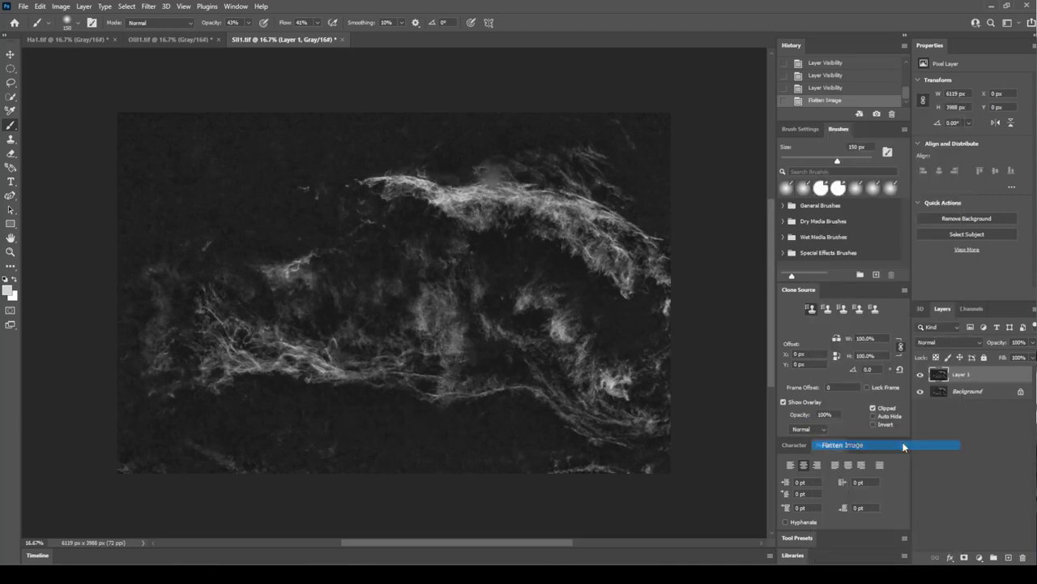
- Duplicate the Ha1.tif background layer and apply Levels to the copy with input black 9, midtone 1.13 and white 236
click(71, 39)
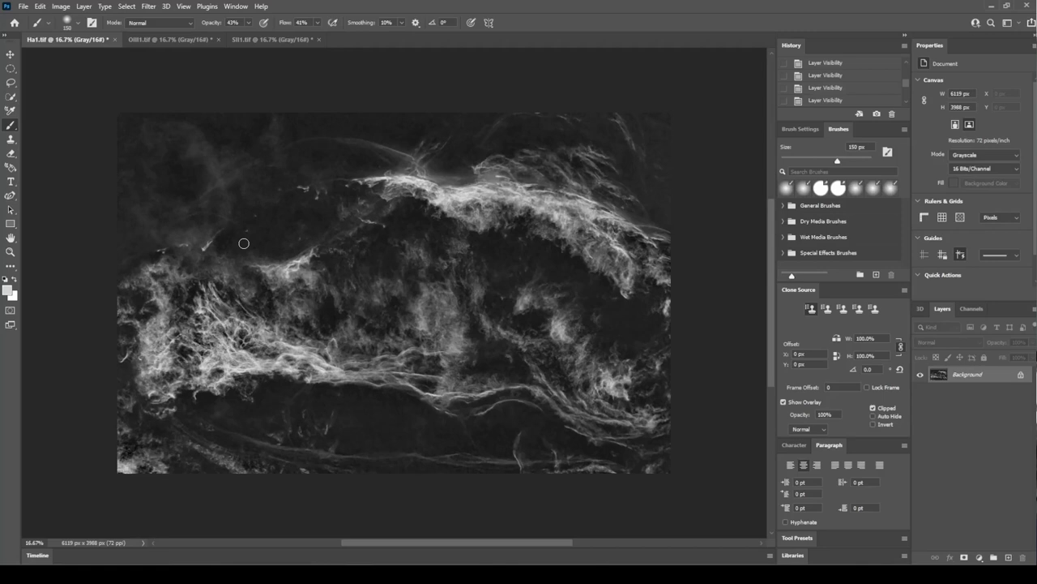
key(ctrl+j)
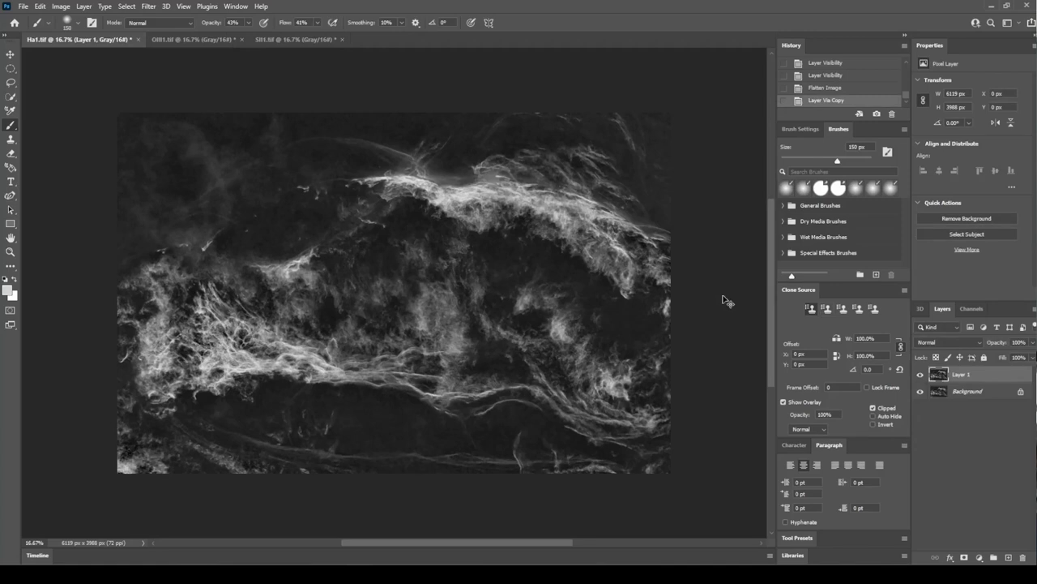
key(ctrl+l)
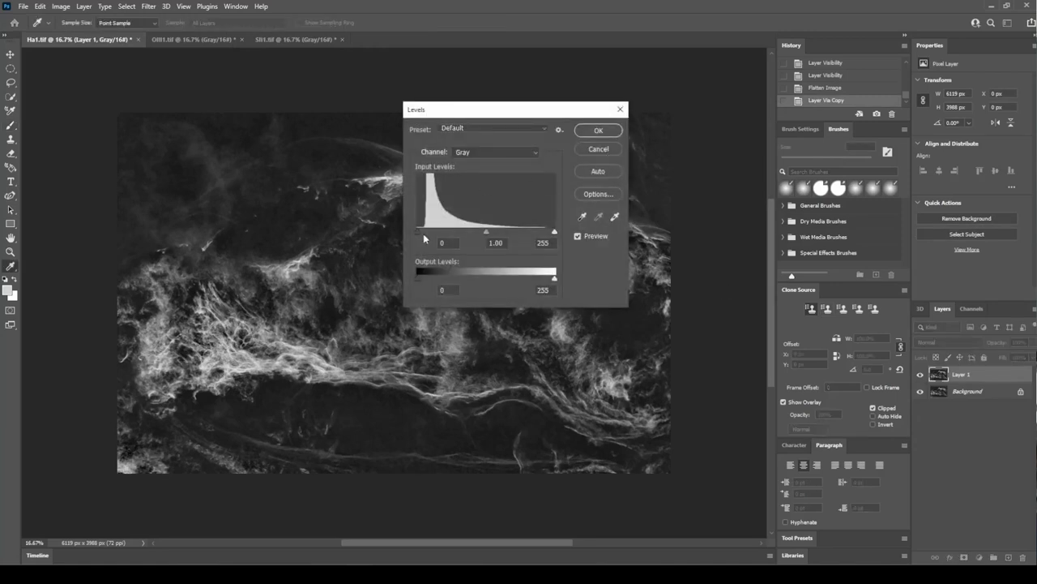
drag(418, 232, 420, 232)
click(422, 233)
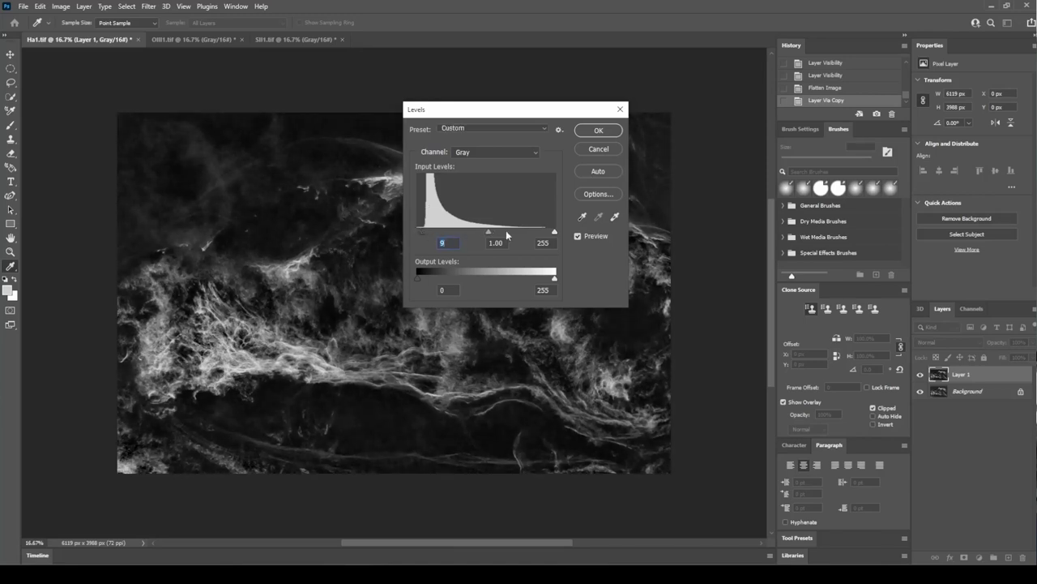
drag(556, 230, 547, 233)
drag(556, 111, 829, 122)
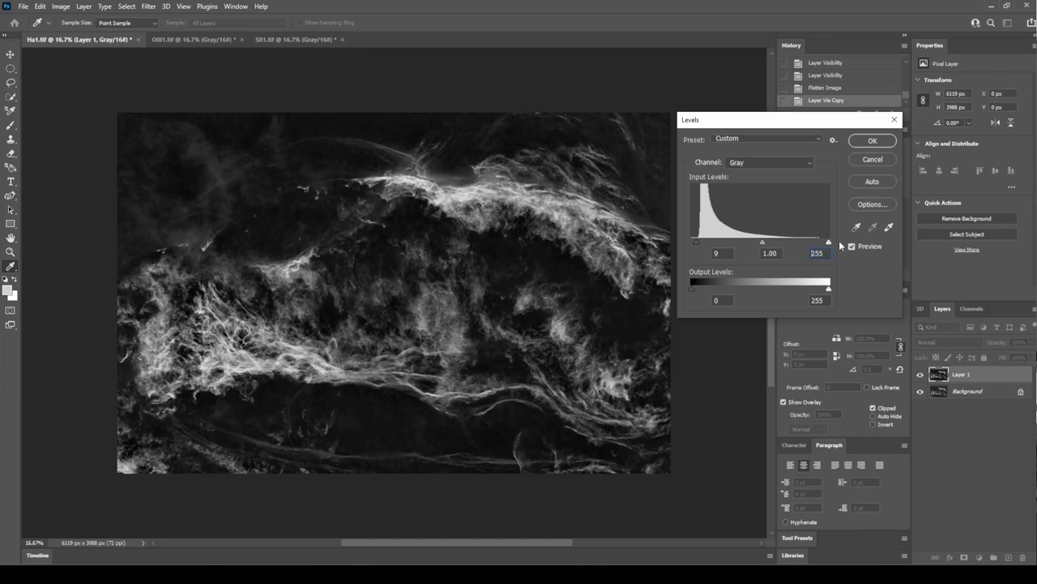
drag(828, 242, 755, 245)
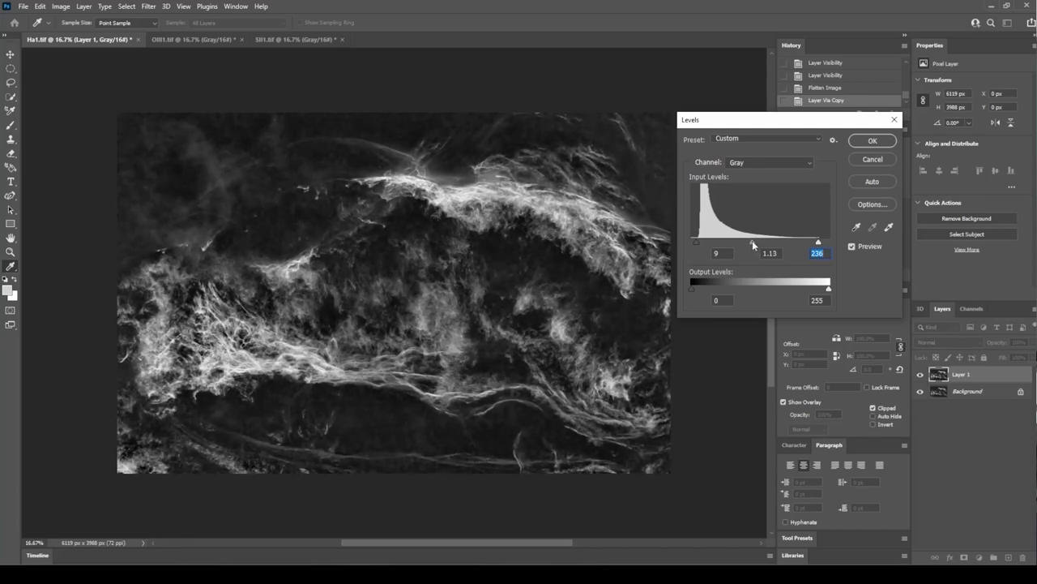
click(752, 241)
click(870, 142)
key(b)
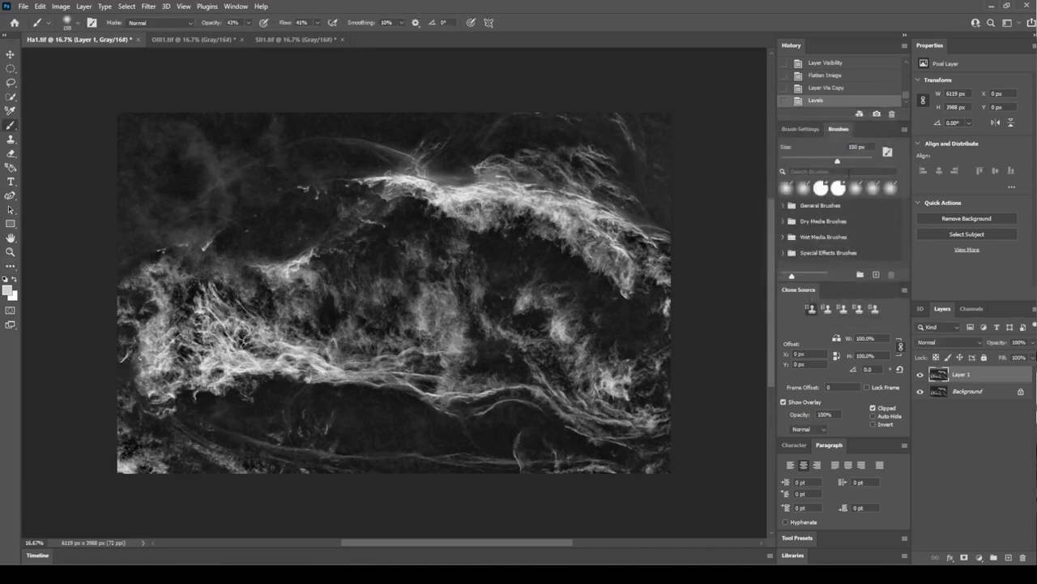
- Compare the Ha image repeatedly with and without the Levels-adjusted layer, leaving the layer visible
click(920, 376)
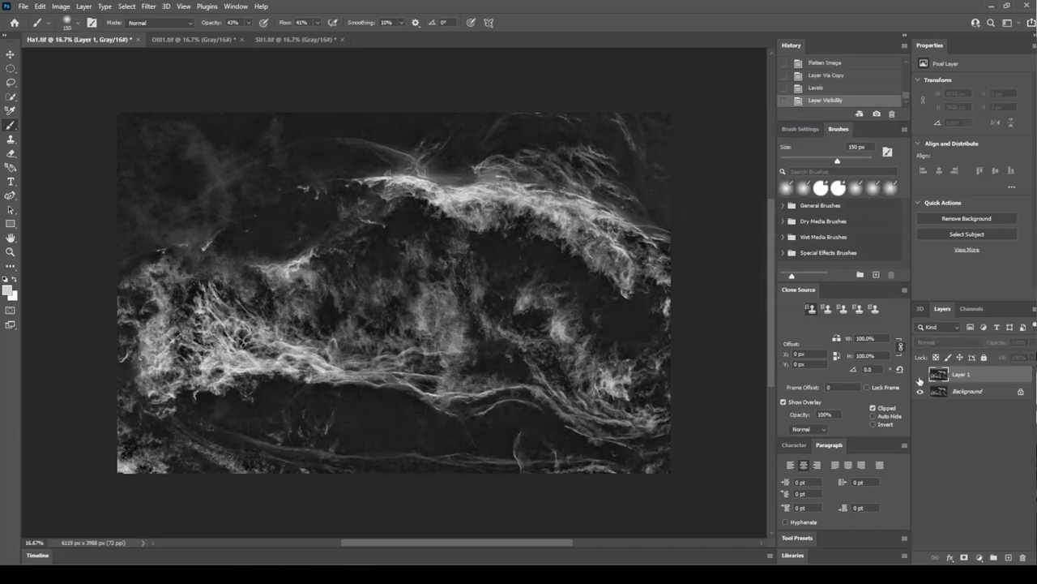
click(920, 375)
click(919, 375)
click(920, 375)
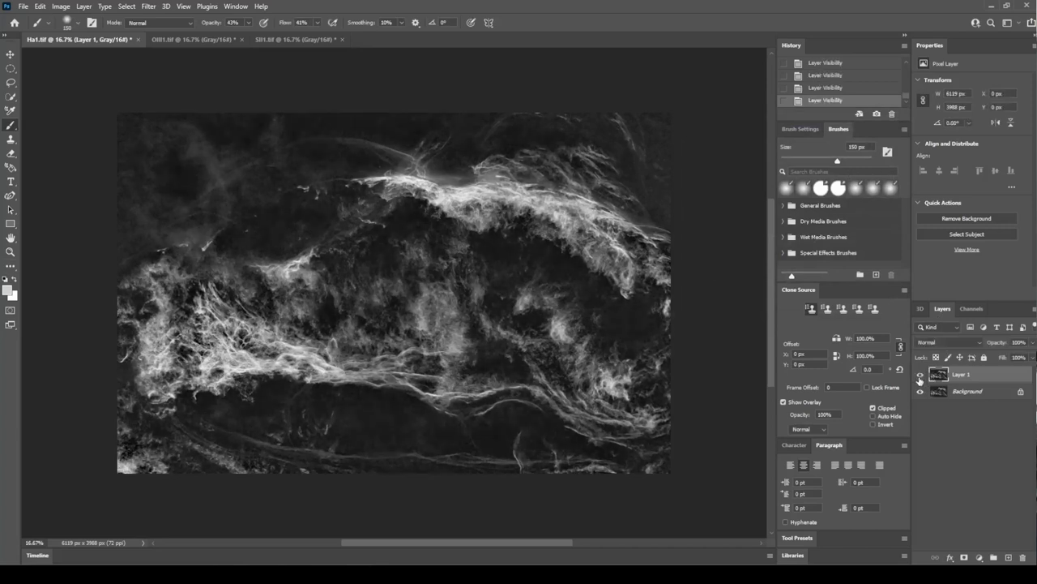
click(920, 375)
click(920, 375)
click(920, 375)
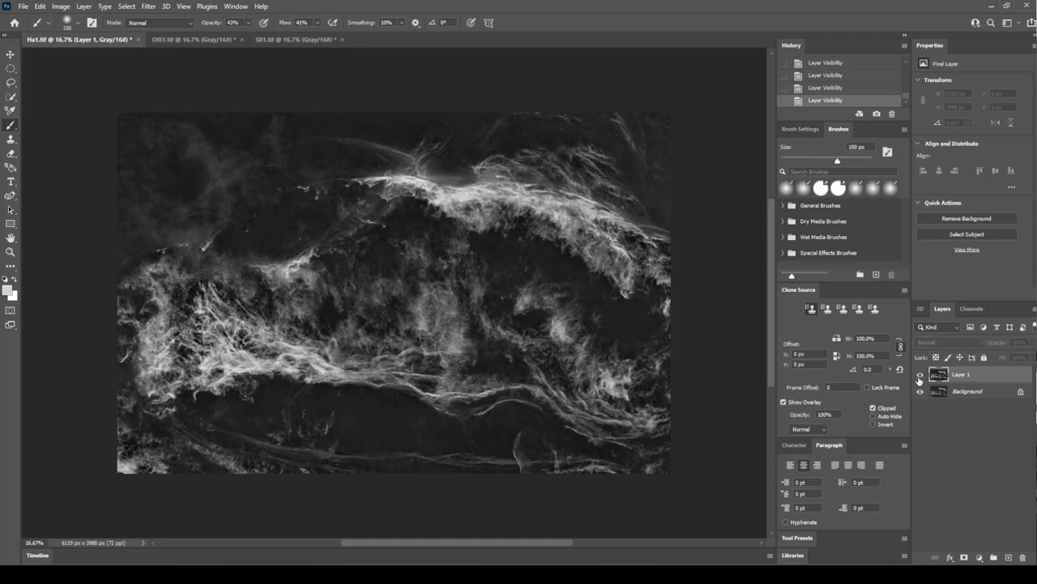
click(920, 375)
click(919, 375)
click(920, 376)
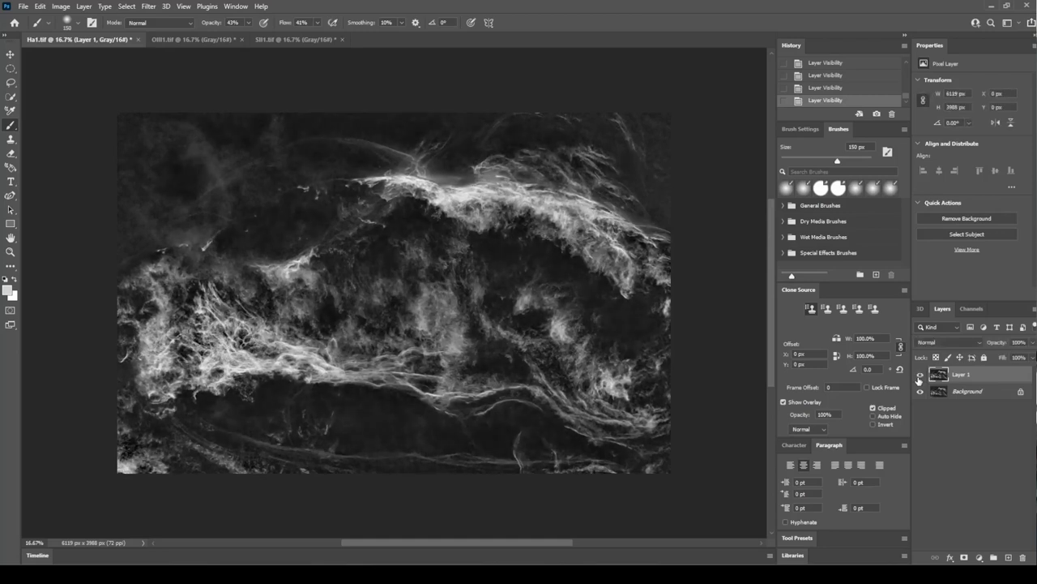
click(920, 375)
click(919, 376)
click(919, 376)
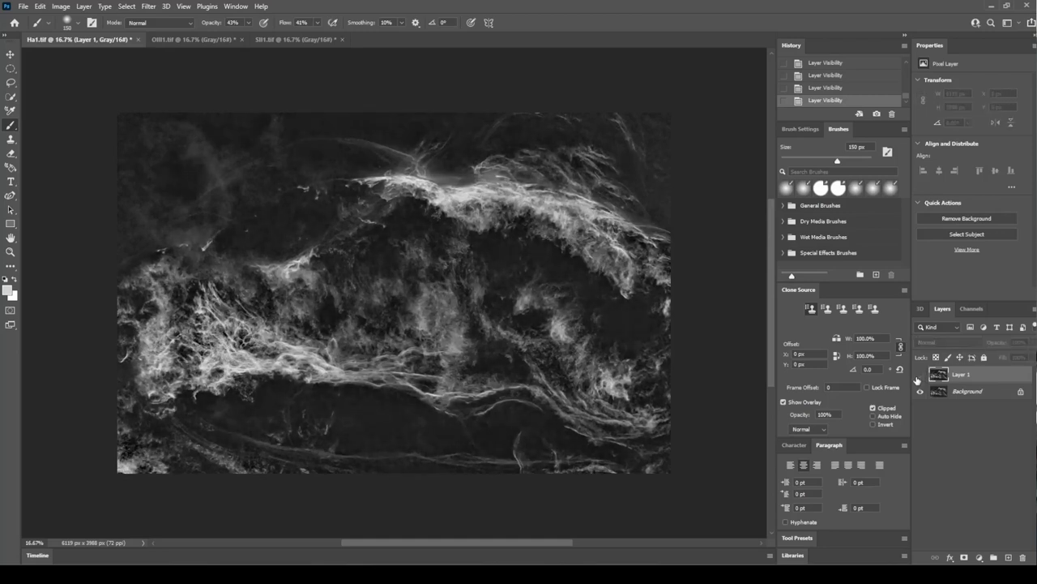
click(919, 376)
click(919, 376)
click(919, 376)
click(919, 376)
click(919, 376)
- Flatten the Levels-adjusted Ha image into one background layer
right_click(964, 376)
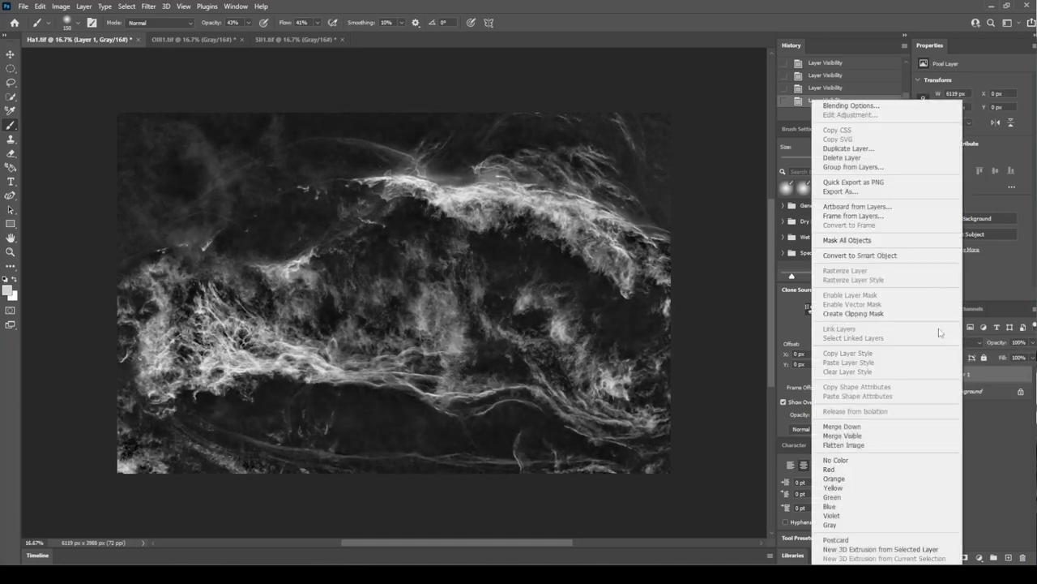
click(887, 447)
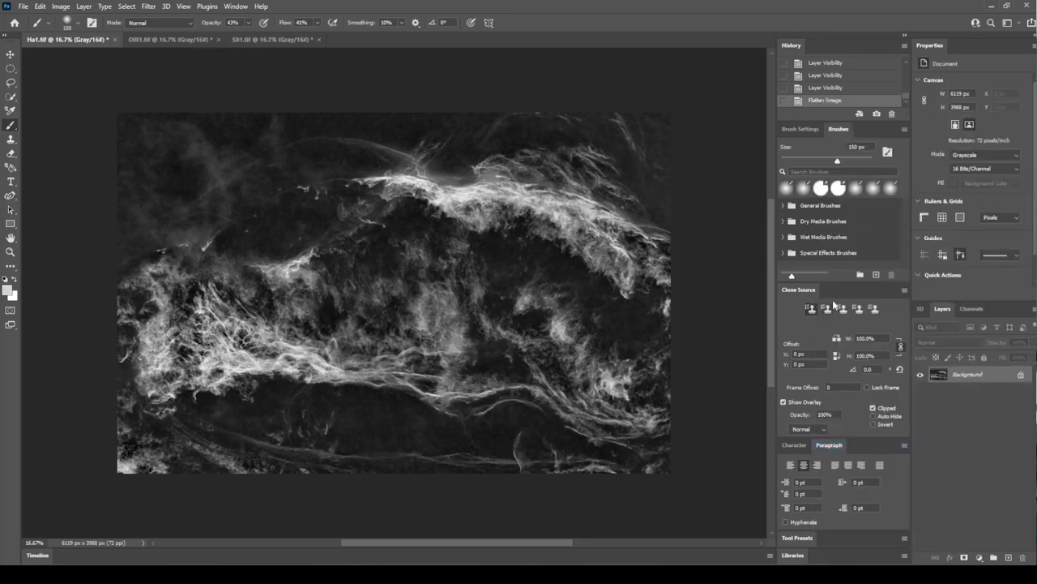
- Save the Ha image as Ha2 in TIFF format with no image compression and close it
click(25, 7)
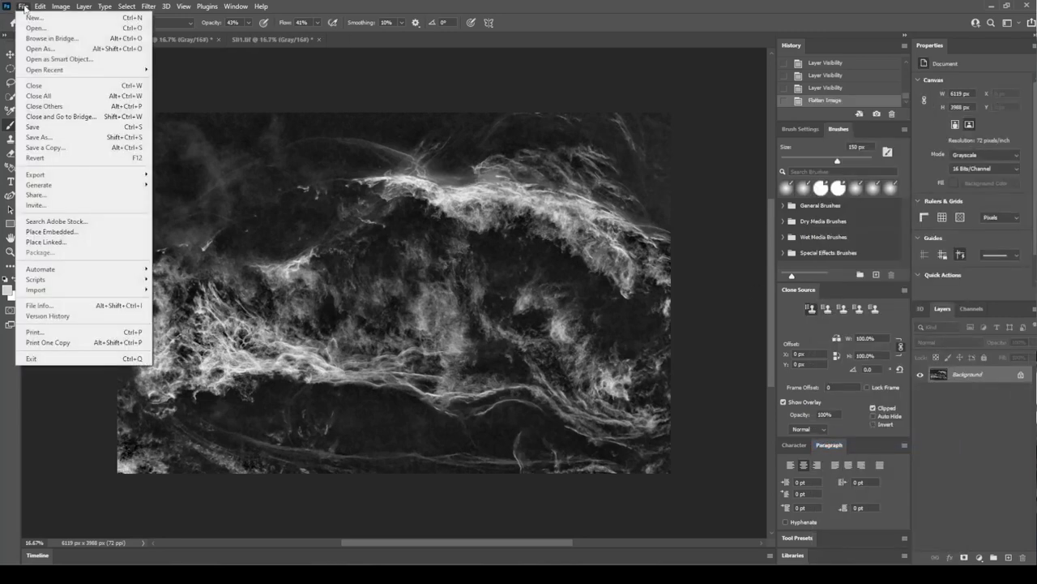
click(45, 140)
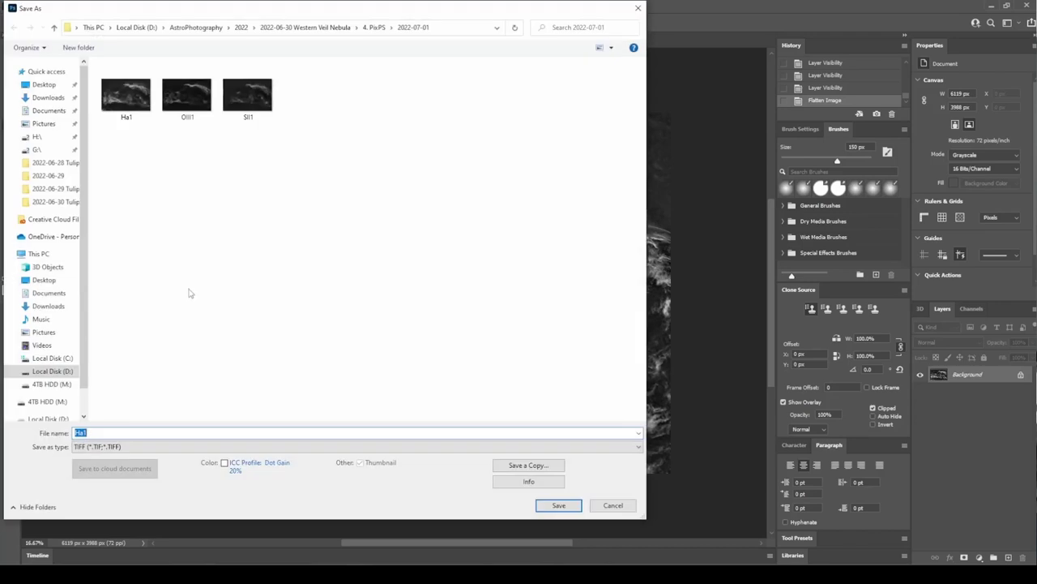
text(Ha1)
key(Return)
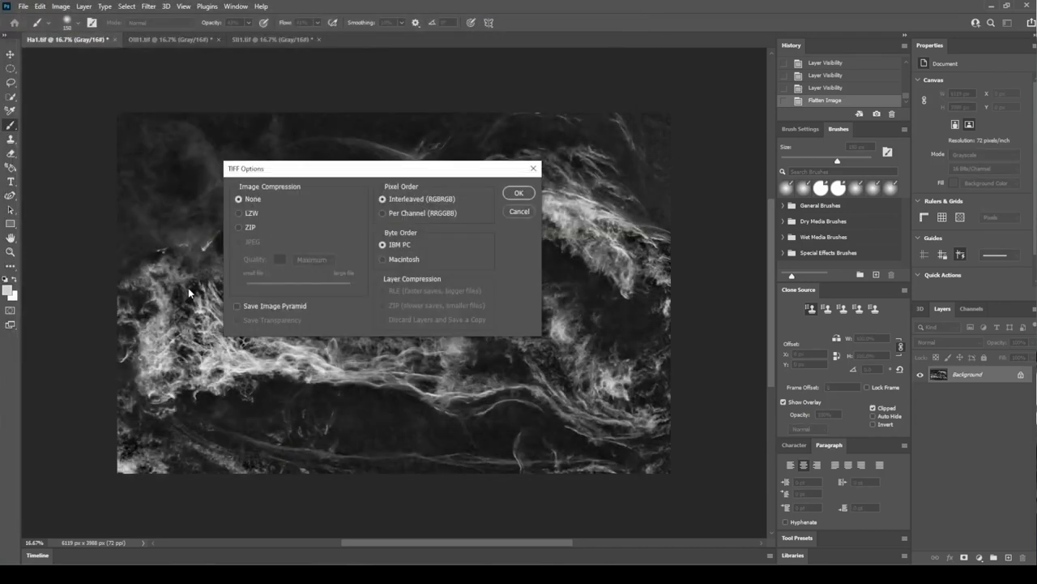
click(512, 195)
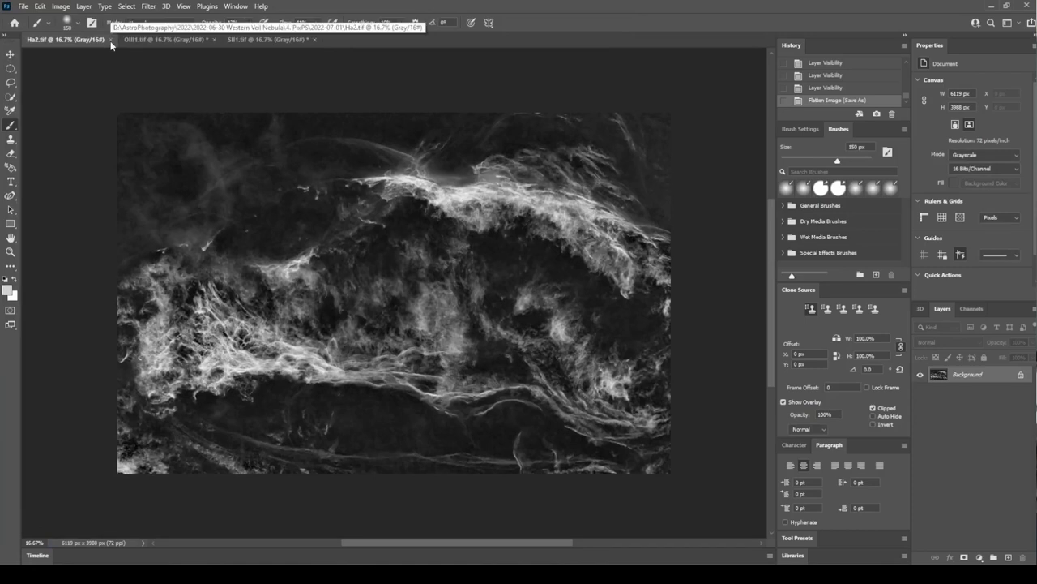
click(111, 39)
- Duplicate the OIII1.tif background layer and set the copy's Levels input black to 11 and white to 204
click(72, 39)
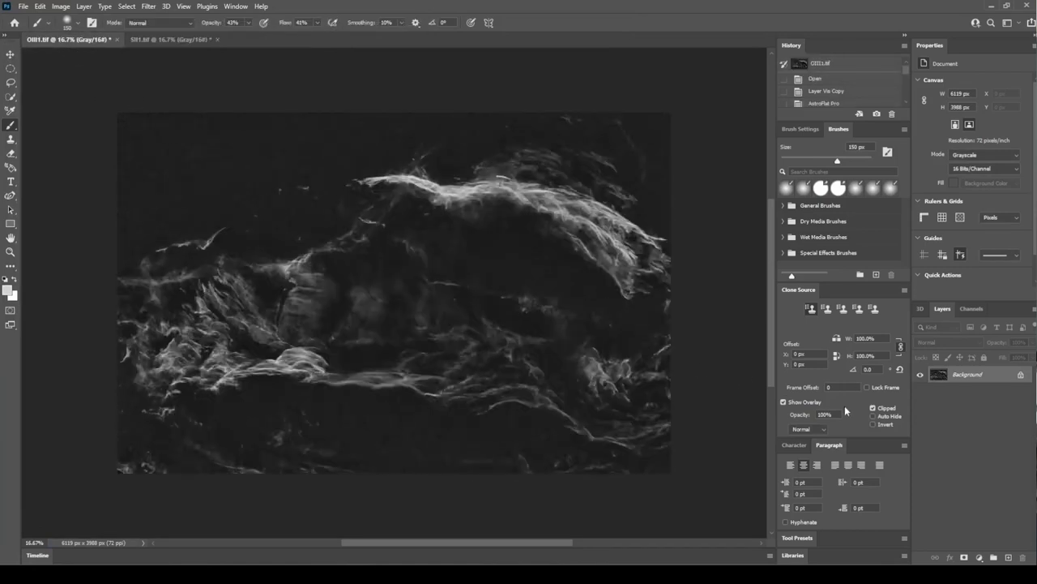
key(ctrl+j)
key(ctrl+l)
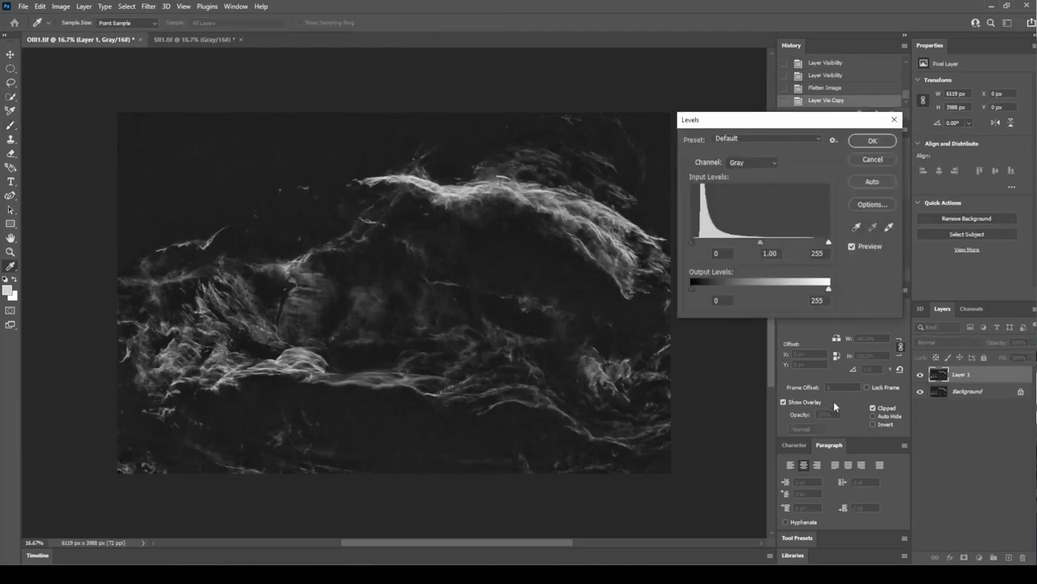
drag(691, 242, 696, 241)
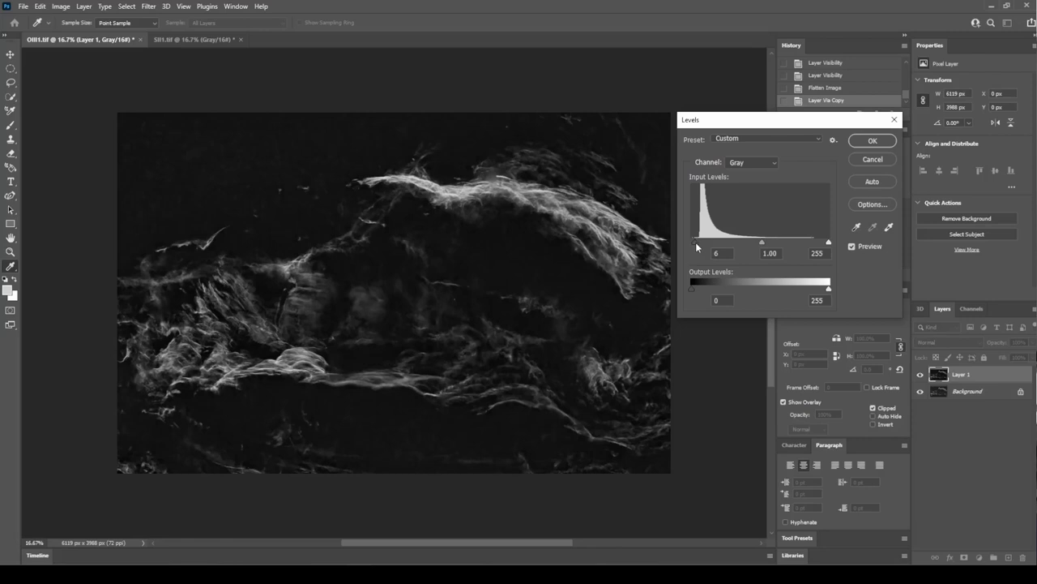
drag(695, 242, 695, 241)
click(698, 245)
drag(829, 244, 797, 245)
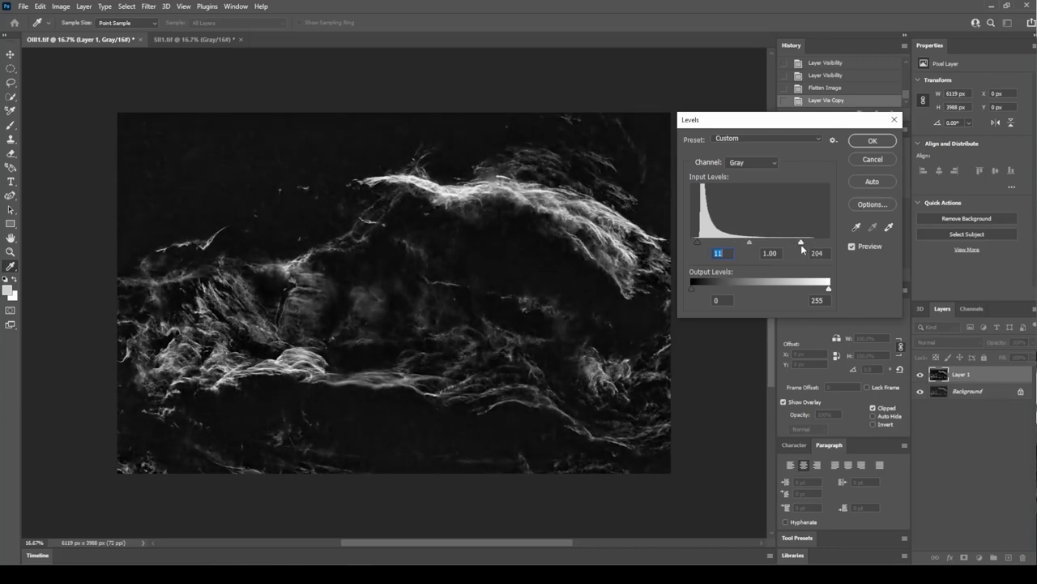
click(801, 244)
- Raise the OIII layer's Levels midtone to about 1.12 and apply the adjustment
mouse_move(750, 239)
mouse_down()
mouse_move(738, 237)
mouse_move(746, 242)
mouse_up()
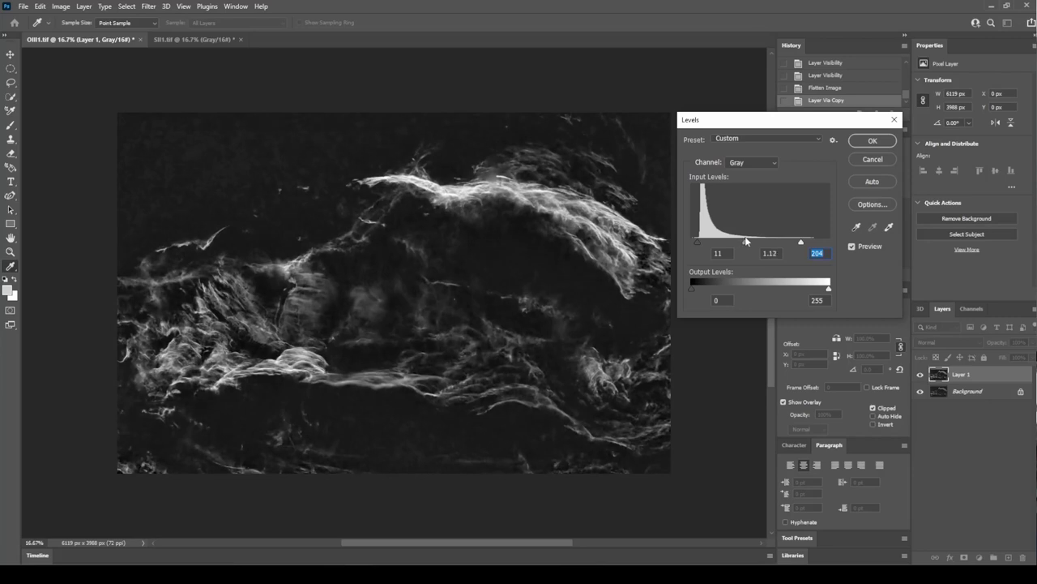
click(746, 241)
drag(746, 244, 745, 244)
key(Down)
click(873, 142)
- Compare the OIII image with and without the Levels-adjusted layer, and flatten it into one background layer
click(919, 376)
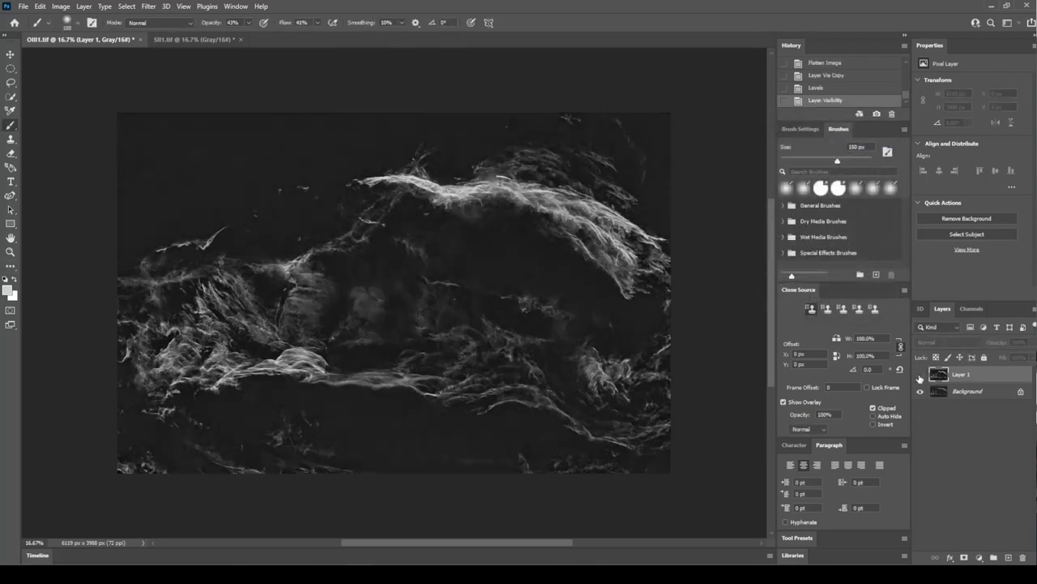
click(919, 377)
click(919, 376)
click(919, 376)
right_click(979, 377)
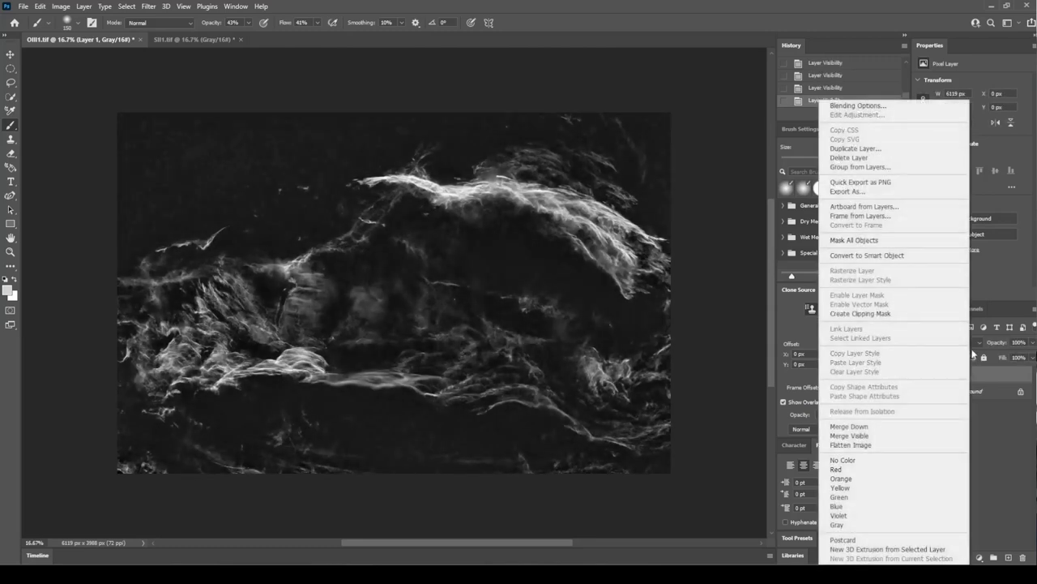
click(915, 445)
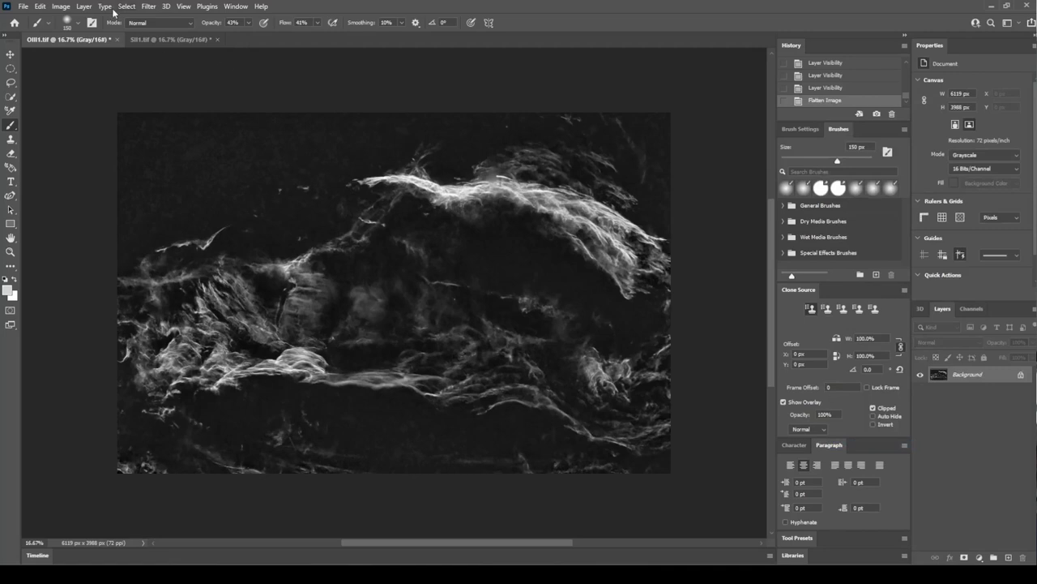
- Save the OIII image as OIII2 in TIFF format with no image compression and close it
click(23, 6)
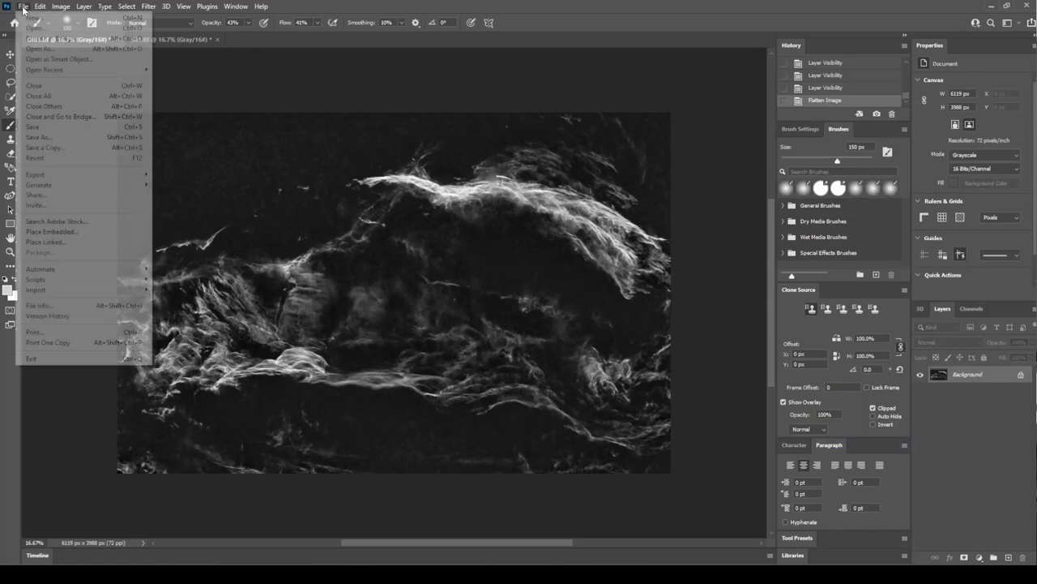
click(37, 128)
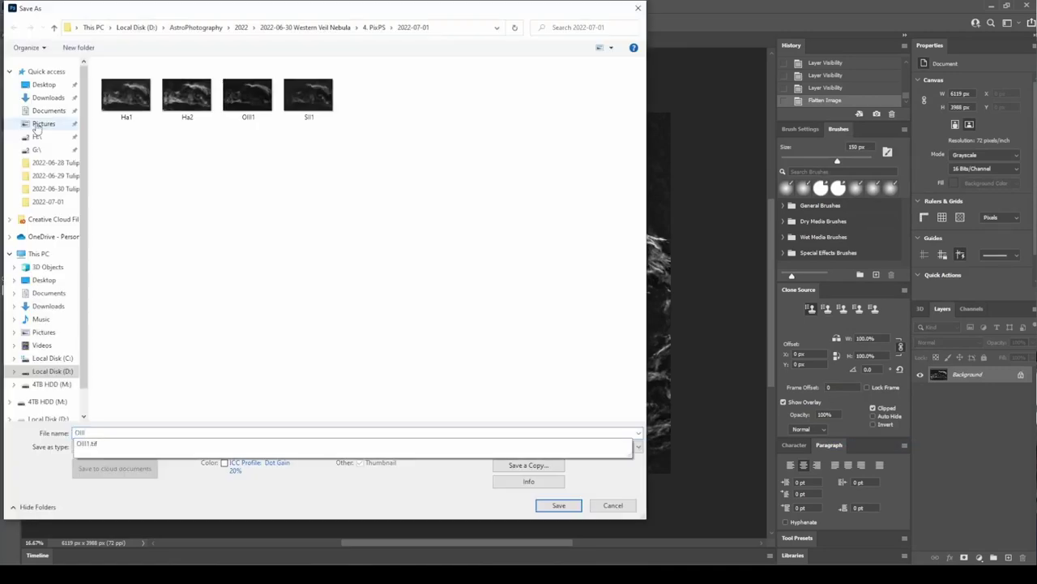
text(2)
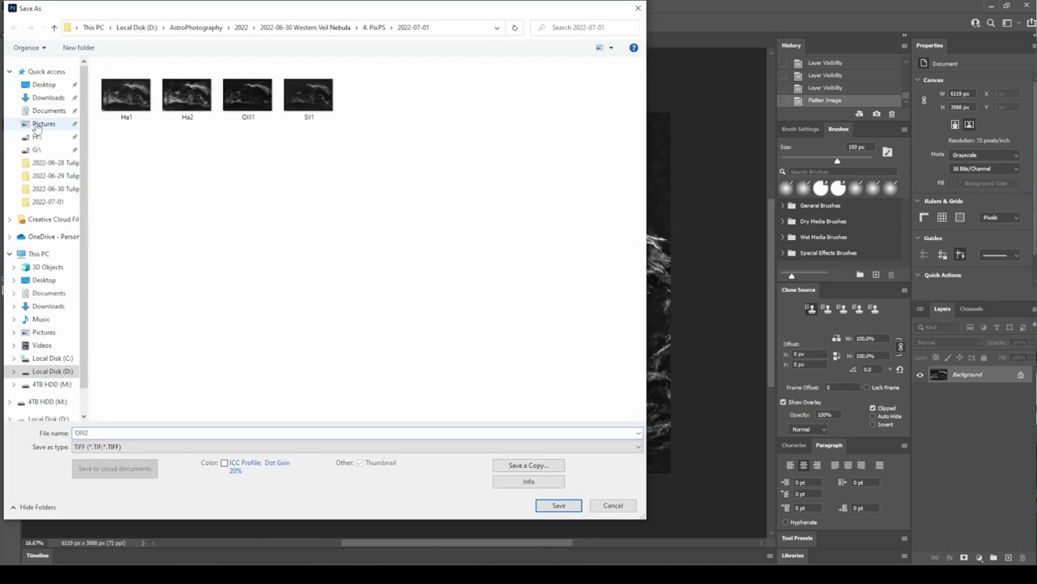
key(Return)
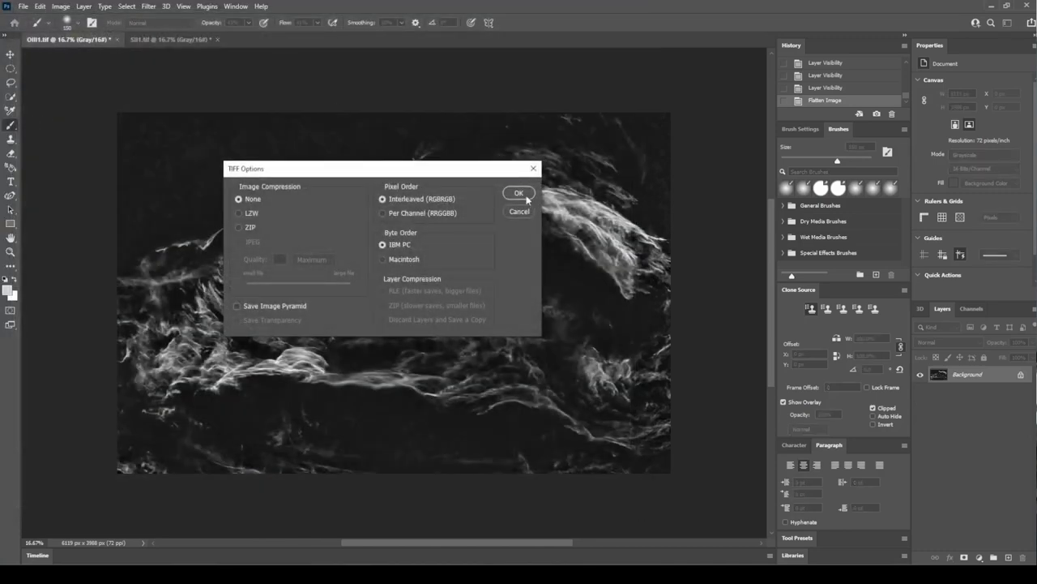
click(519, 193)
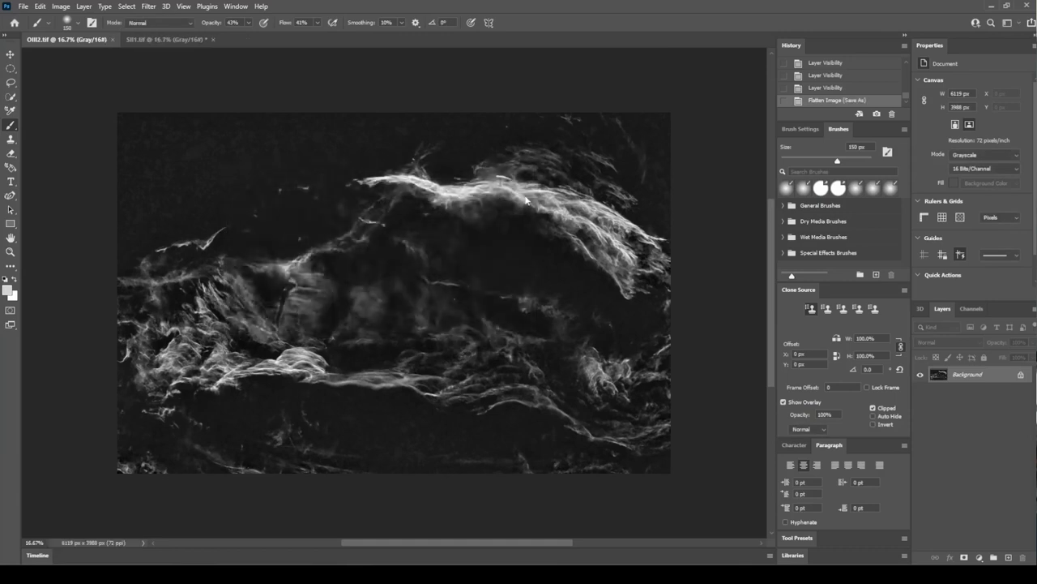
click(112, 40)
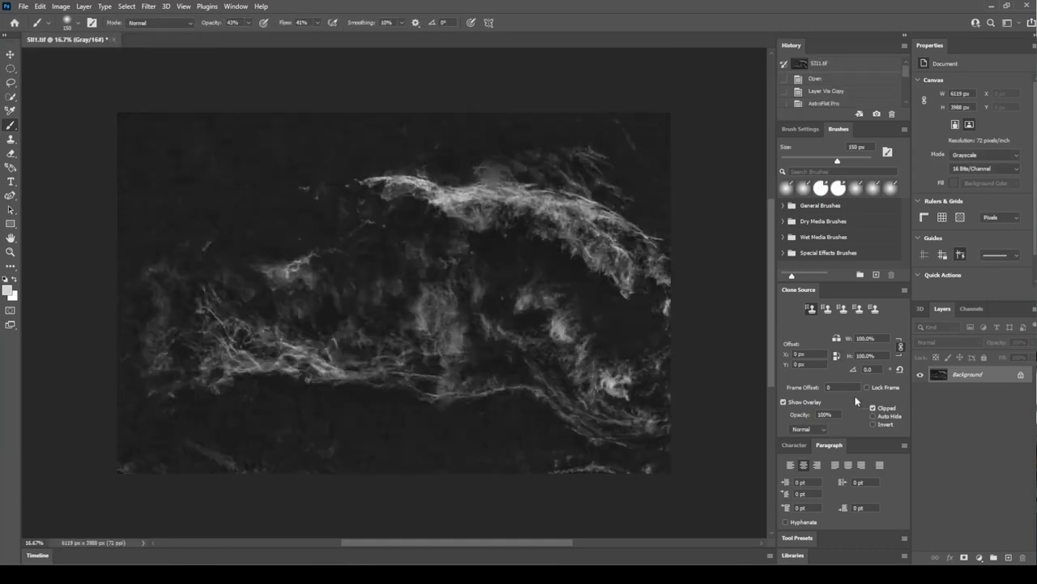
- Duplicate the SII1.tif background layer and set the copy's Levels input black to 10 and white to 203
key(ctrl+j)
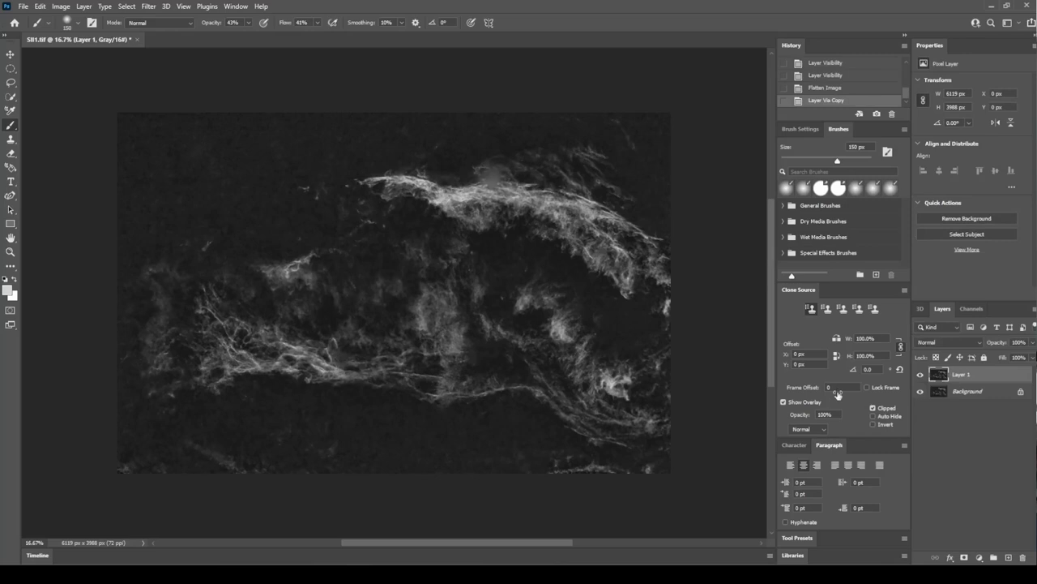
key(ctrl+l)
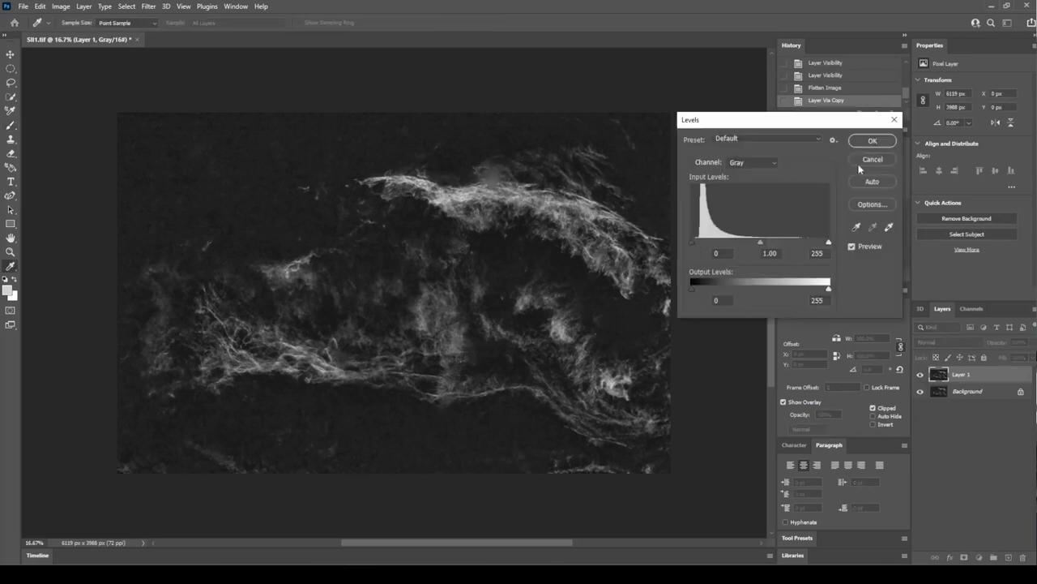
drag(692, 244, 697, 243)
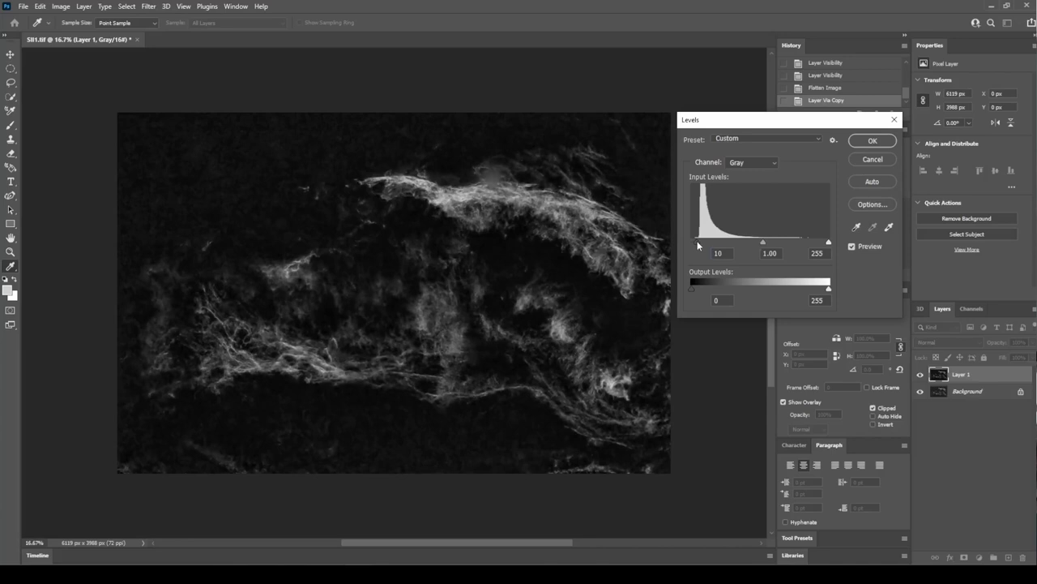
drag(829, 243, 744, 244)
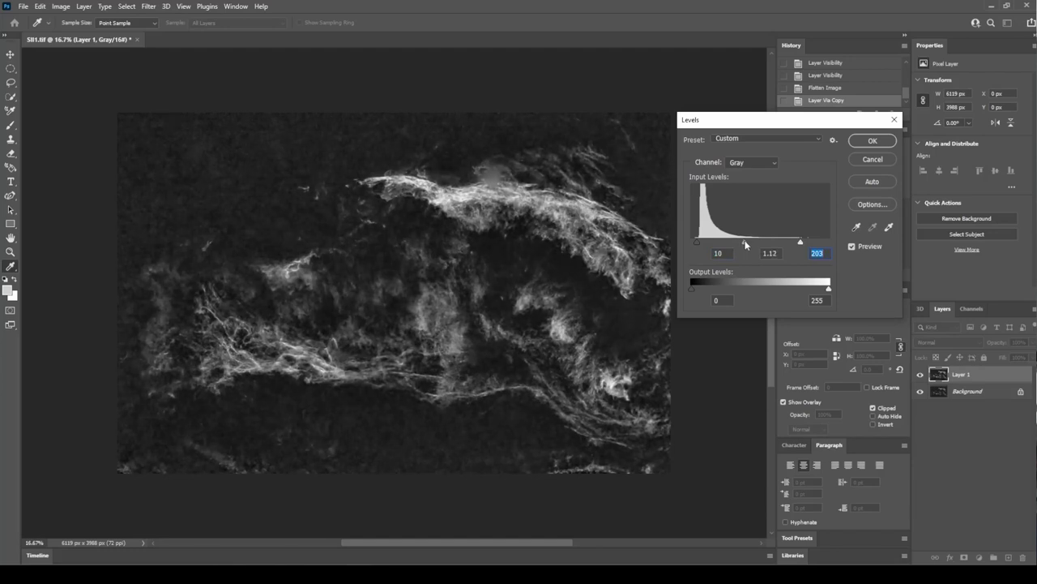
- Try different Levels midtones on the SII layer, settle on about 1.14 and apply the adjustment
click(744, 241)
drag(744, 244, 749, 243)
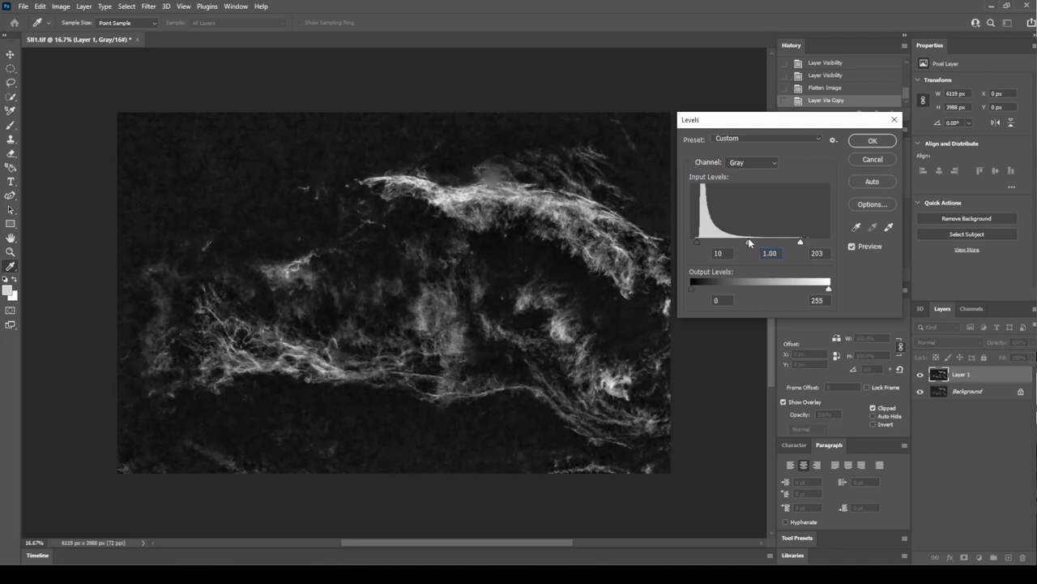
drag(749, 241, 736, 235)
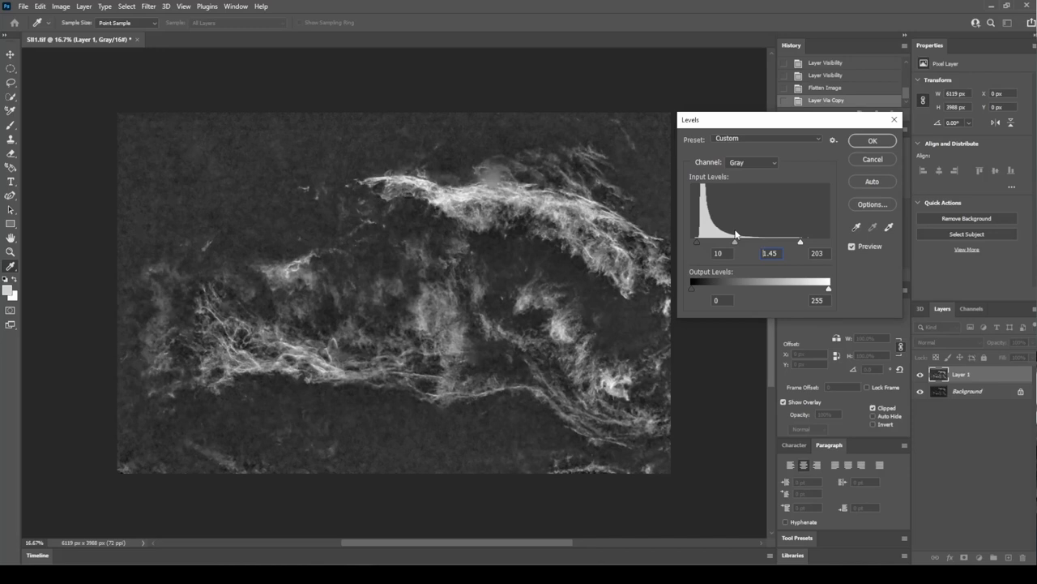
drag(735, 235, 735, 233)
mouse_move(736, 232)
mouse_down()
mouse_move(763, 233)
mouse_move(733, 226)
mouse_up()
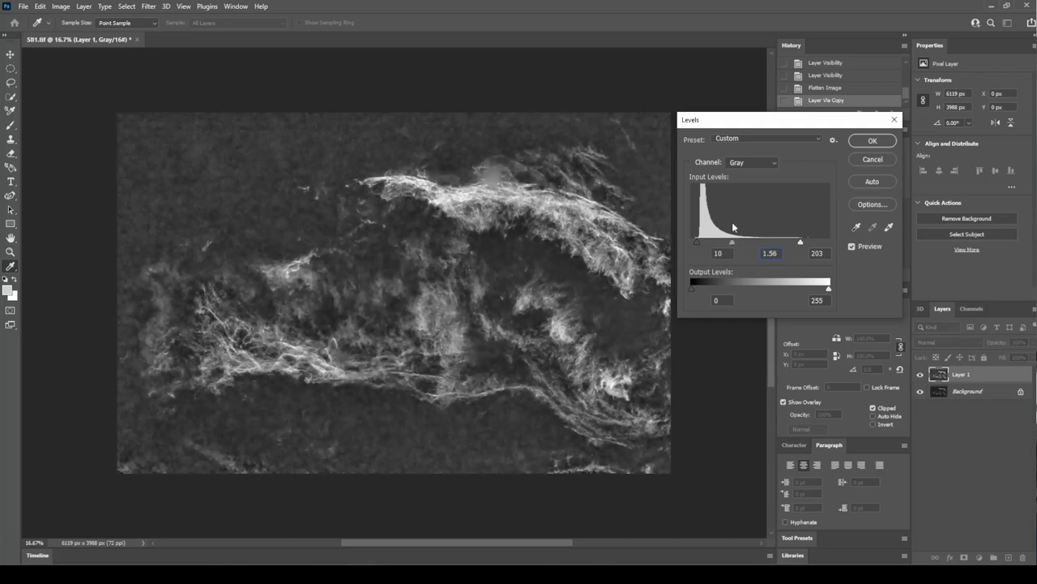
drag(733, 223, 746, 221)
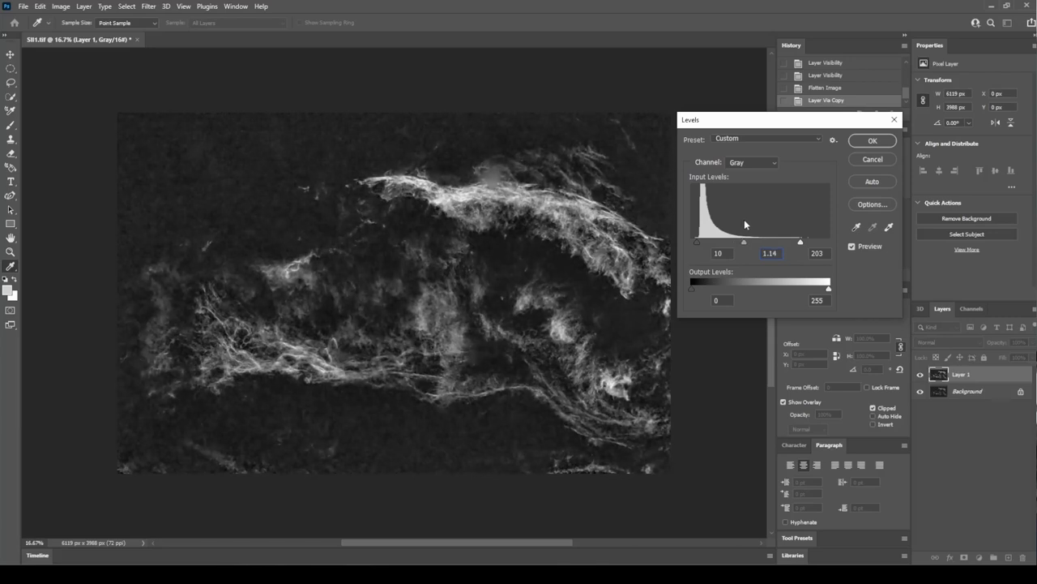
drag(745, 221, 745, 220)
click(868, 139)
key(b)
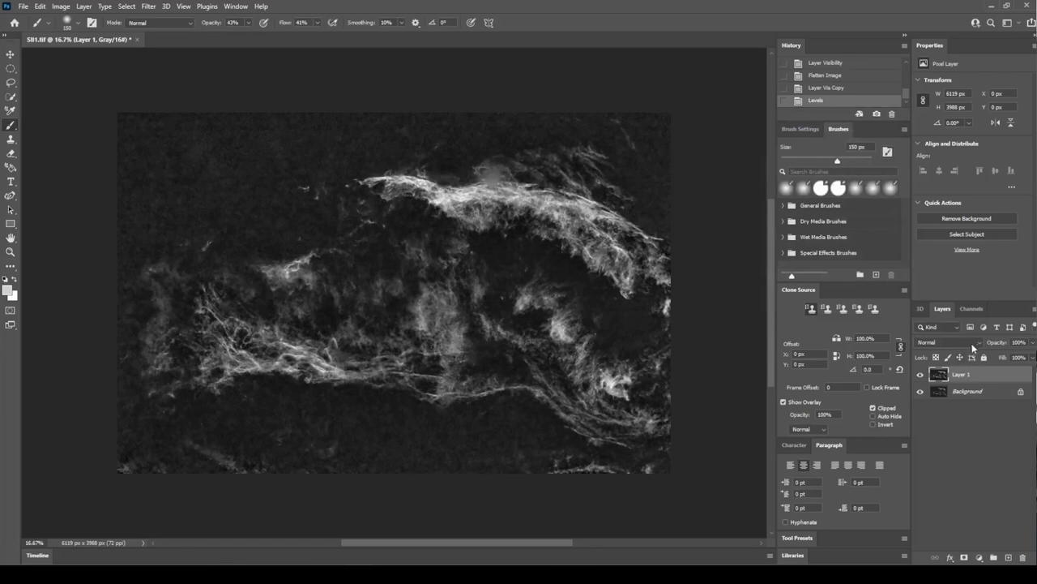
- Toggle the visibility of Layer 1 repeatedly to compare the SII nebula and background before and after Levels
click(921, 375)
click(920, 375)
click(920, 375)
click(920, 375)
click(920, 376)
click(921, 375)
click(920, 375)
click(921, 375)
click(920, 375)
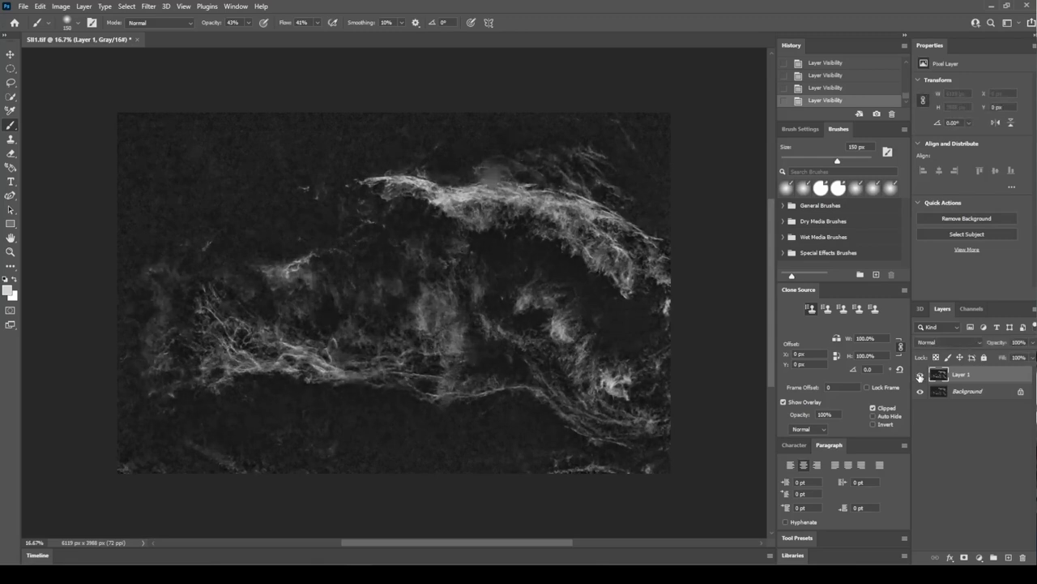
click(920, 376)
click(920, 375)
click(920, 375)
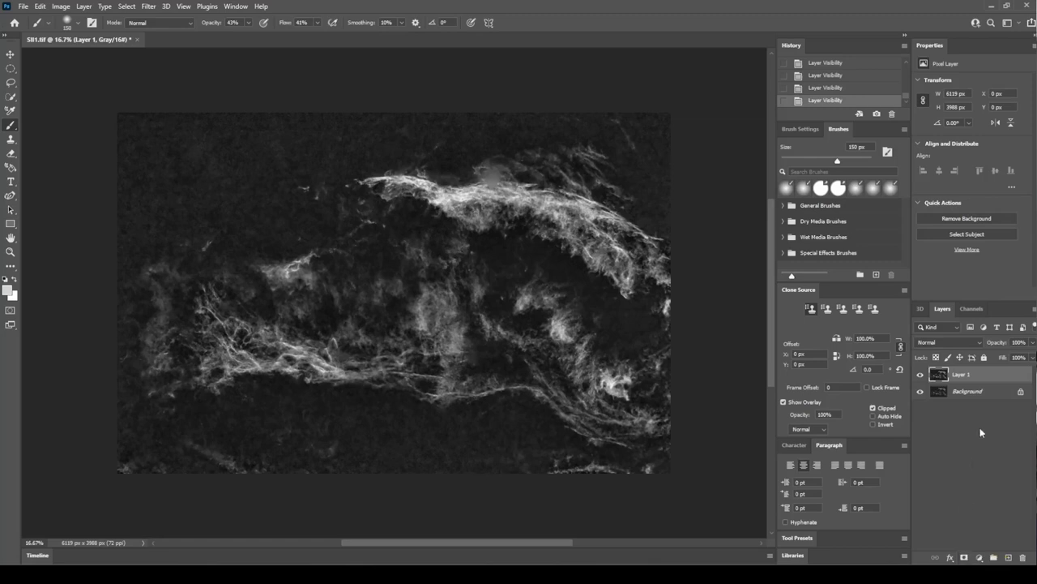
- Duplicate the SII Background layer above Layer 1 and give the copy a black layer mask
click(966, 393)
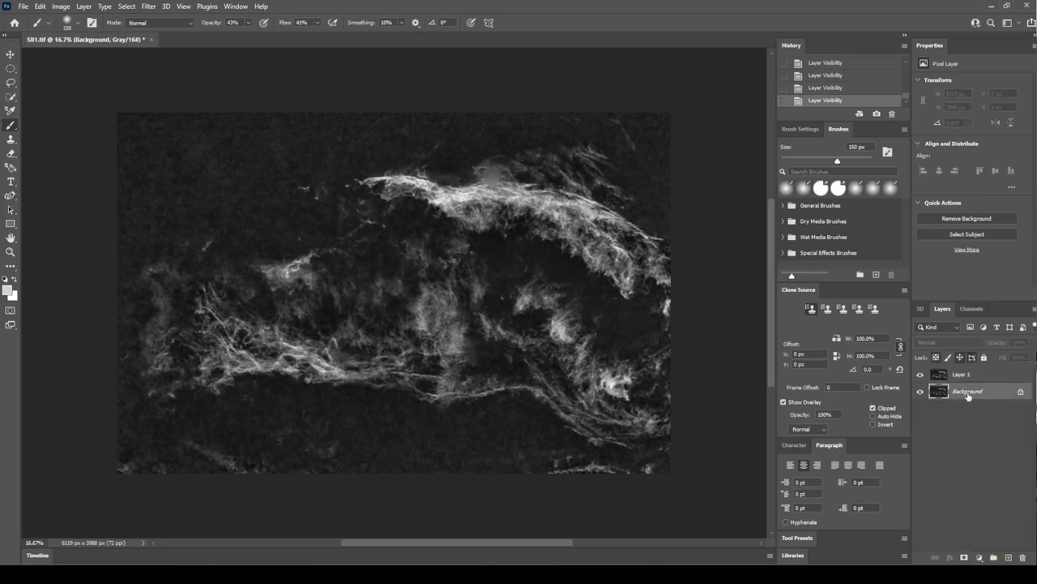
key(ctrl+j)
drag(967, 394, 973, 373)
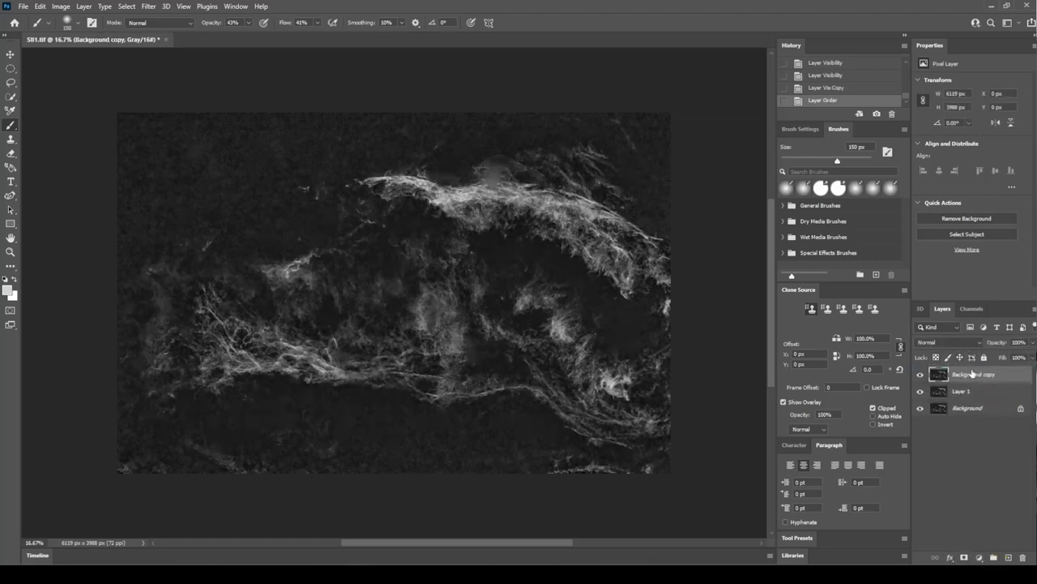
click(963, 558)
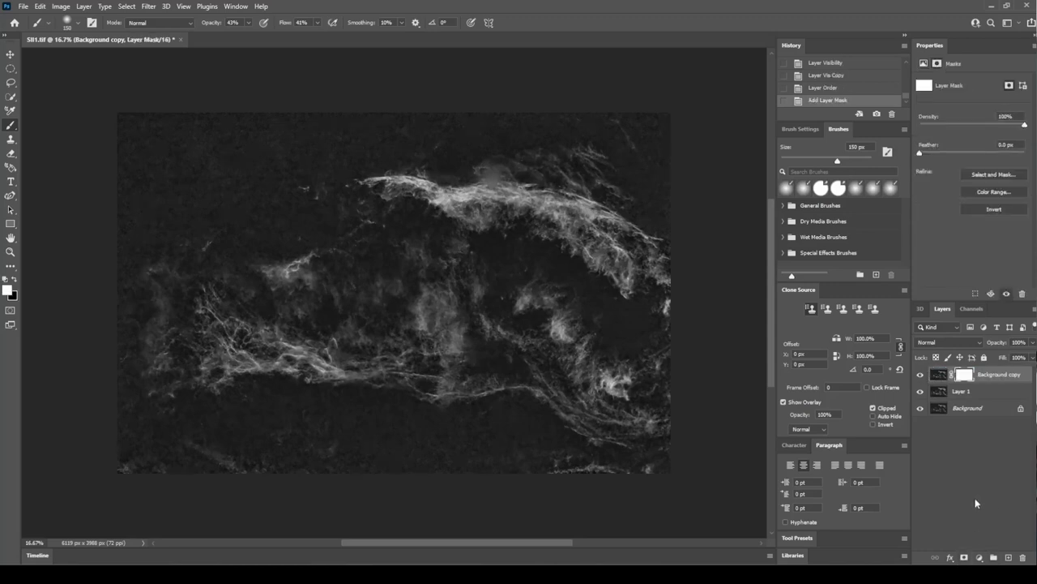
key(ctrl+i)
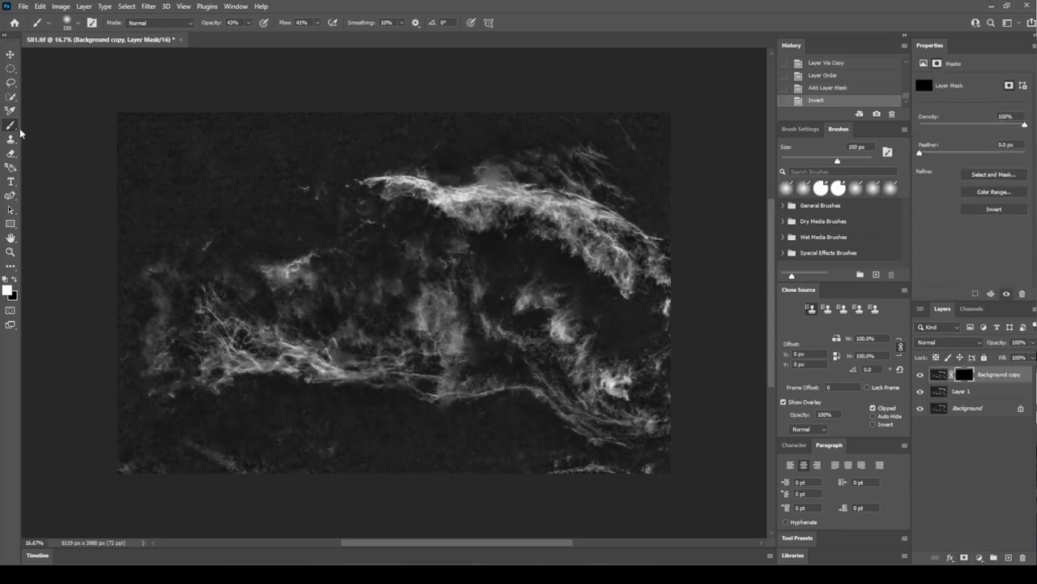
- Set the brush to 74% opacity, 74% flow and a size of 700 px
click(249, 23)
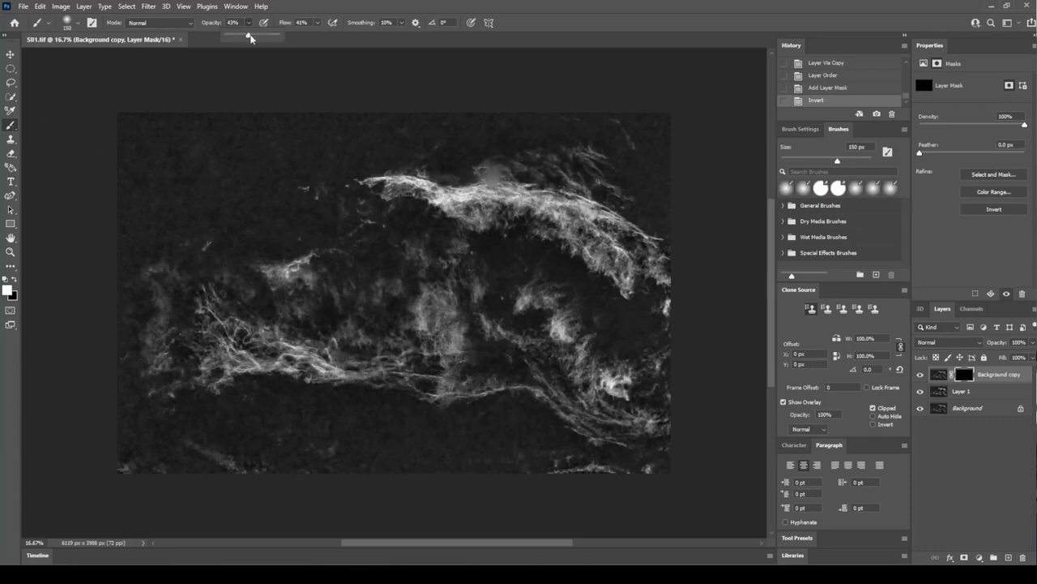
drag(250, 38, 335, 36)
click(317, 22)
key(bracketright)
key(bracketright)
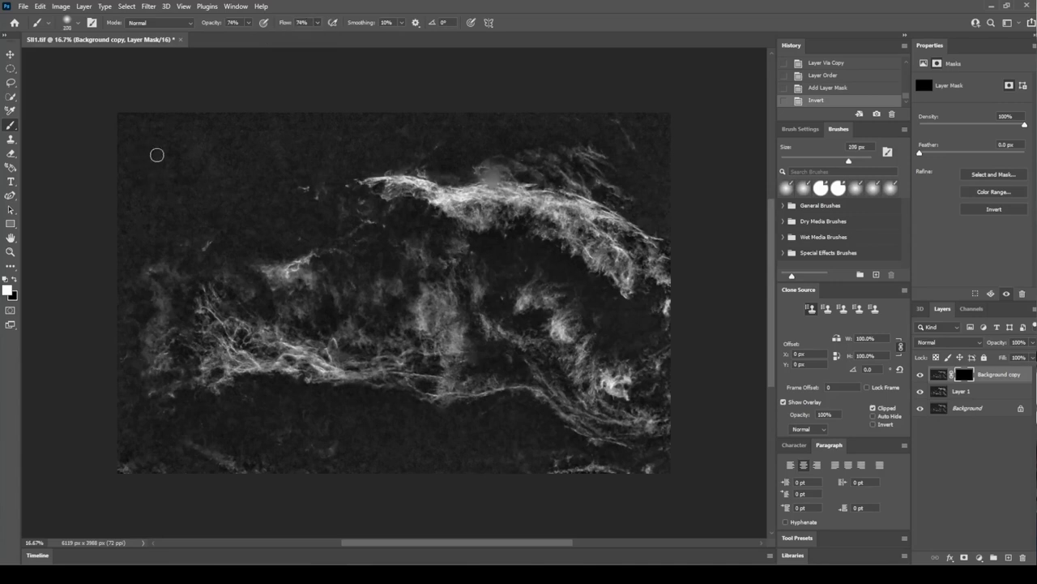
key(bracketright)
key(bracketright)
key(bracketright)
key(bracketright)
key(bracketright)
key(bracketright)
- Paint white on the Background copy's mask over the dark sky above and below the nebula
click(144, 143)
click(157, 144)
click(195, 151)
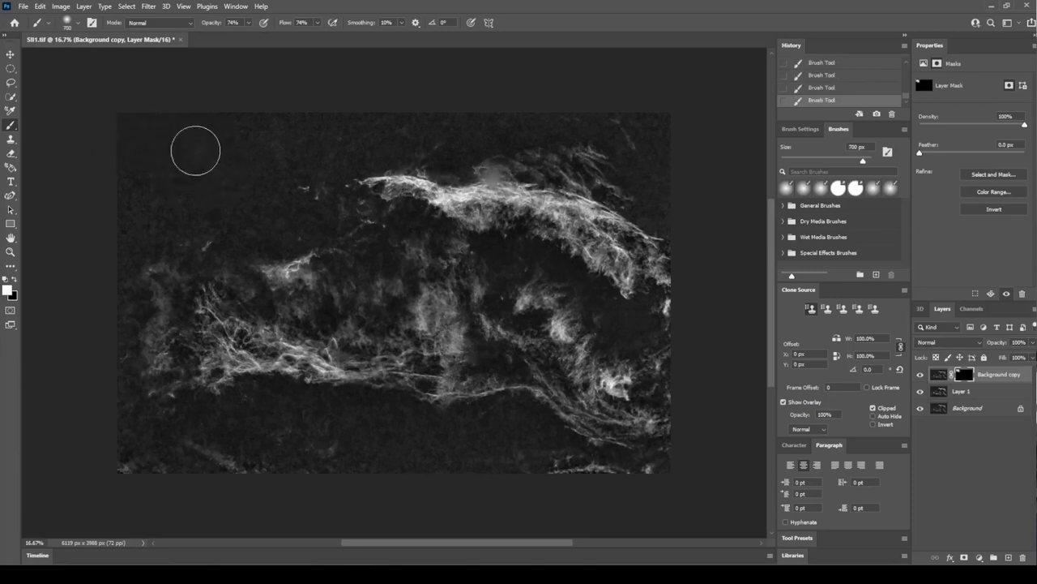
click(157, 147)
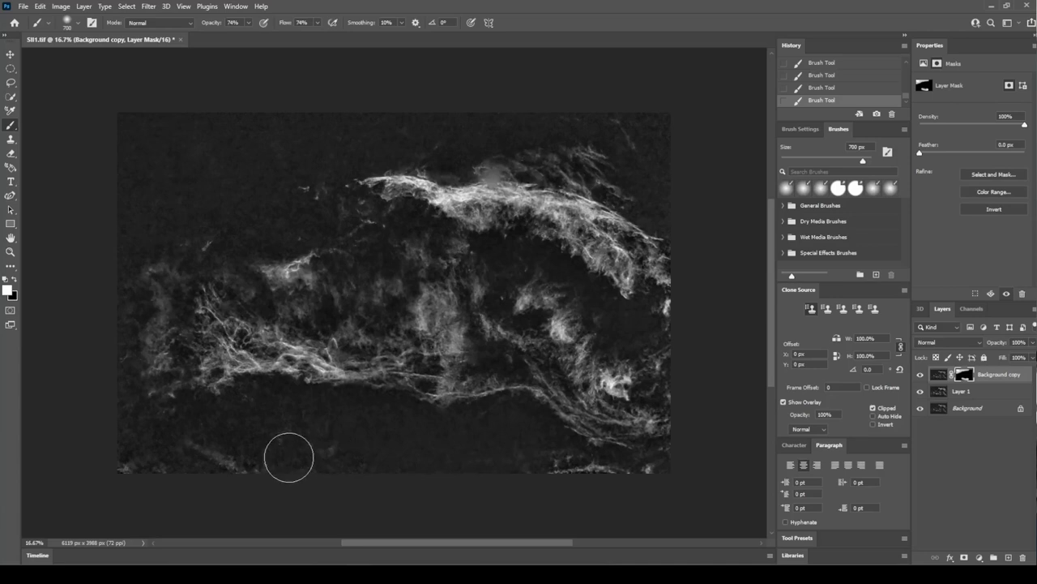
- Merge the masked Background copy down into Layer 1 and flatten the SII image
right_click(985, 378)
click(902, 435)
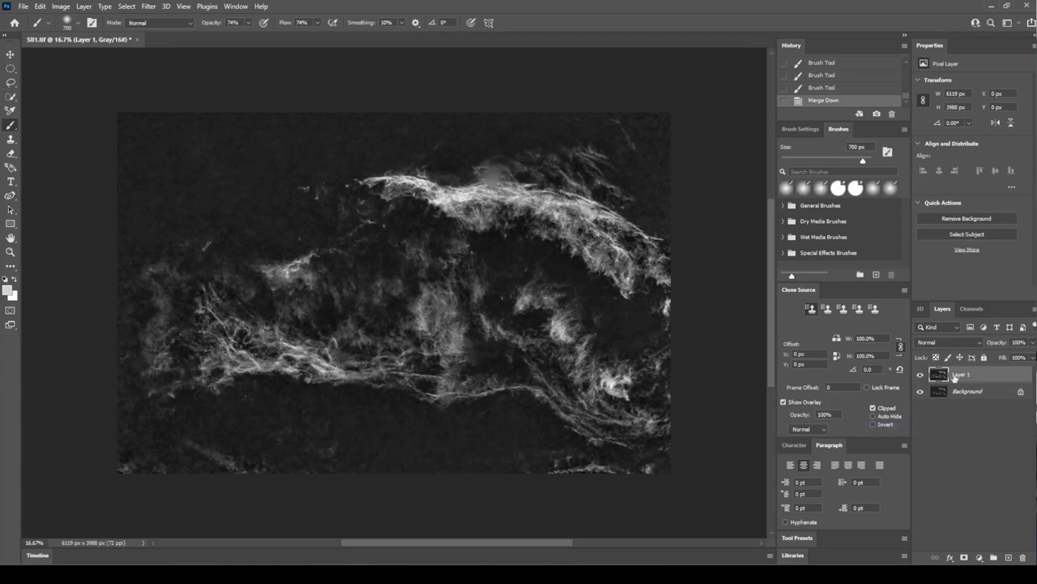
right_click(972, 374)
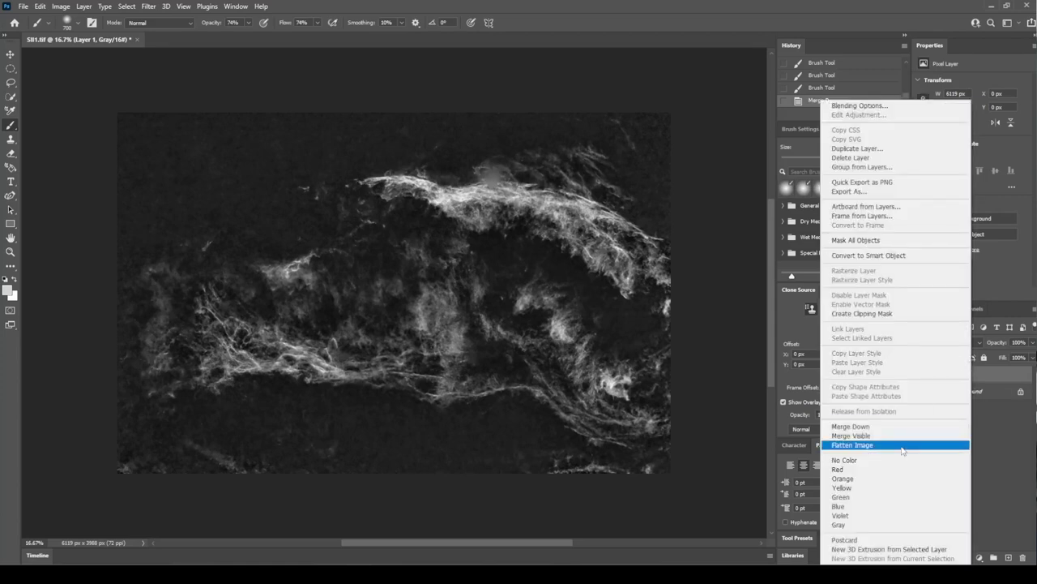
click(902, 445)
- Save the SII image as SII2 in TIFF format with no image compression
click(24, 7)
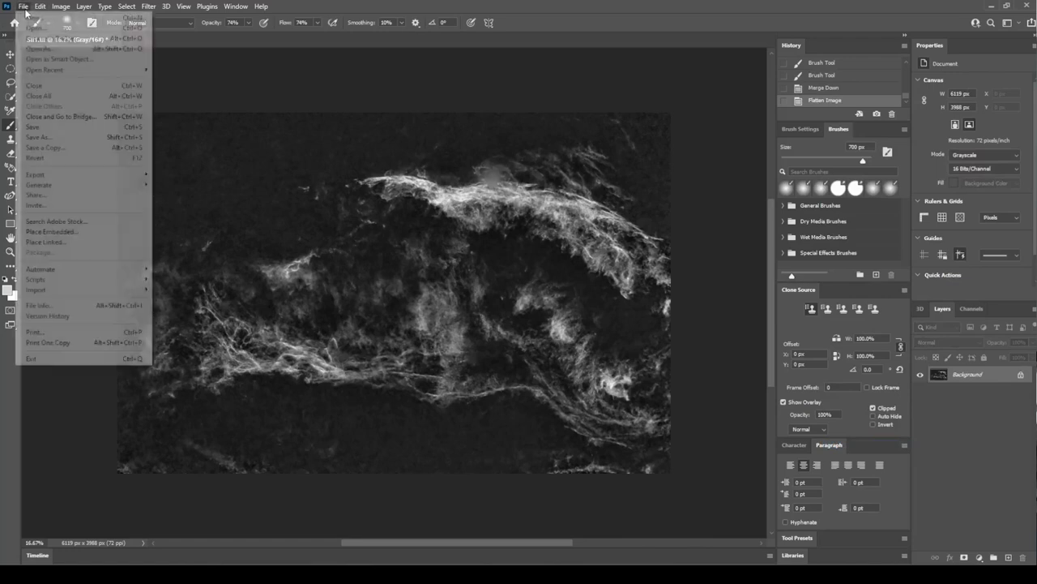
click(38, 137)
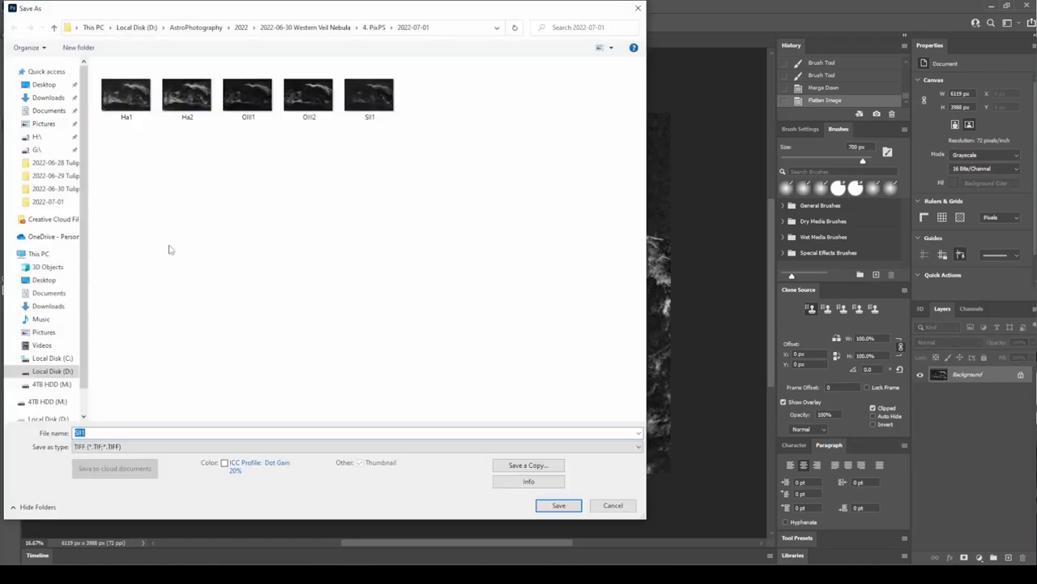
text(SII)
key(Return)
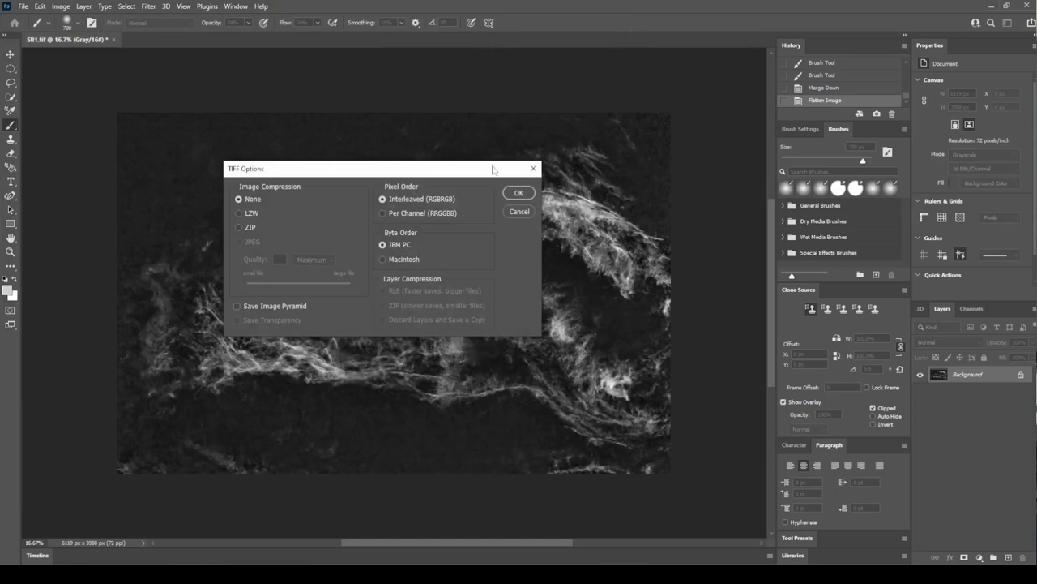
click(518, 193)
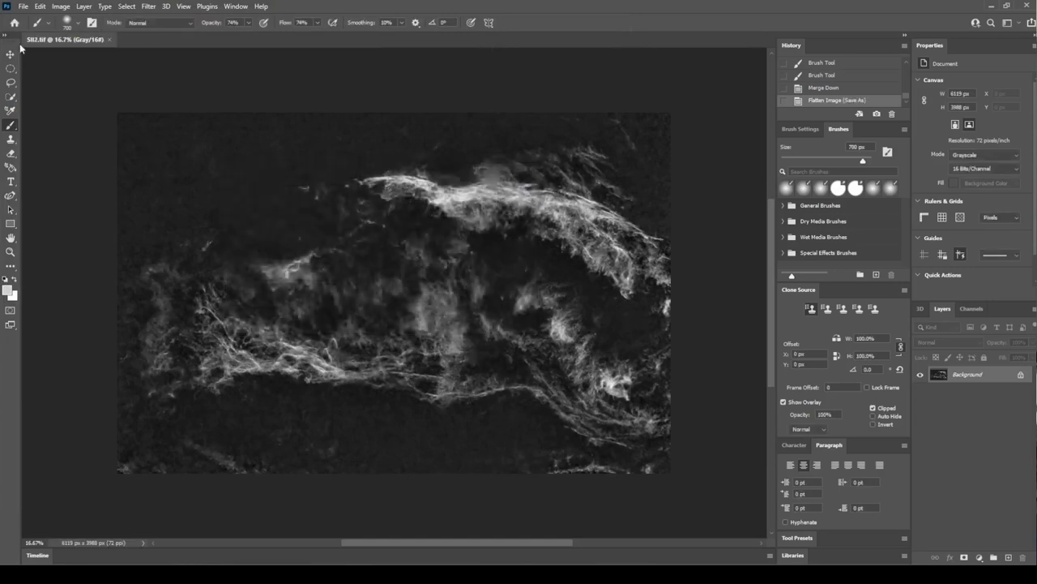
- Switch to PixInsight and browse for image files in the Western Veil Nebula project's 4. PixPS\2022-07-01 folder
click(991, 6)
double_click(358, 240)
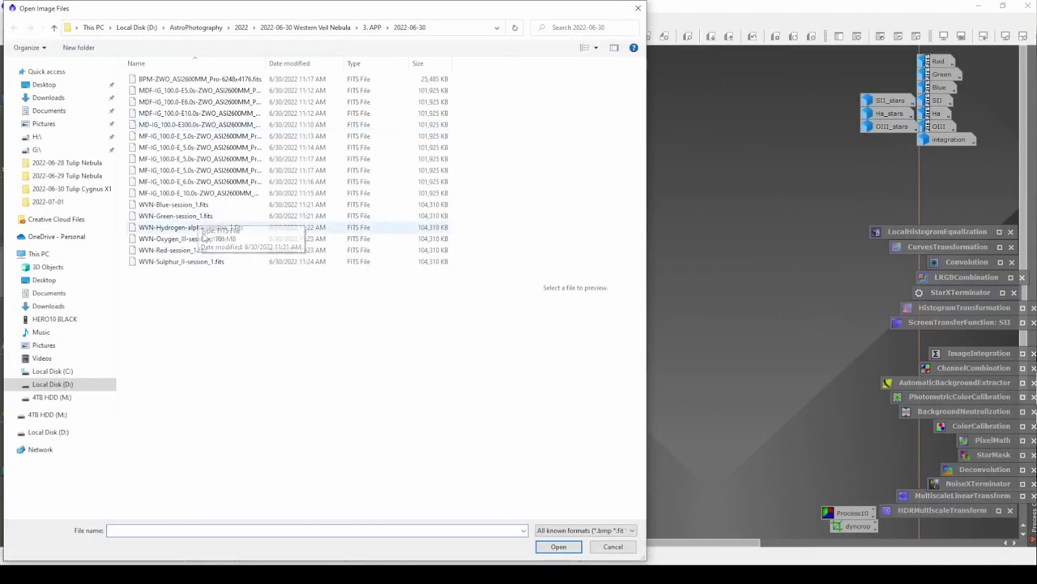
click(358, 28)
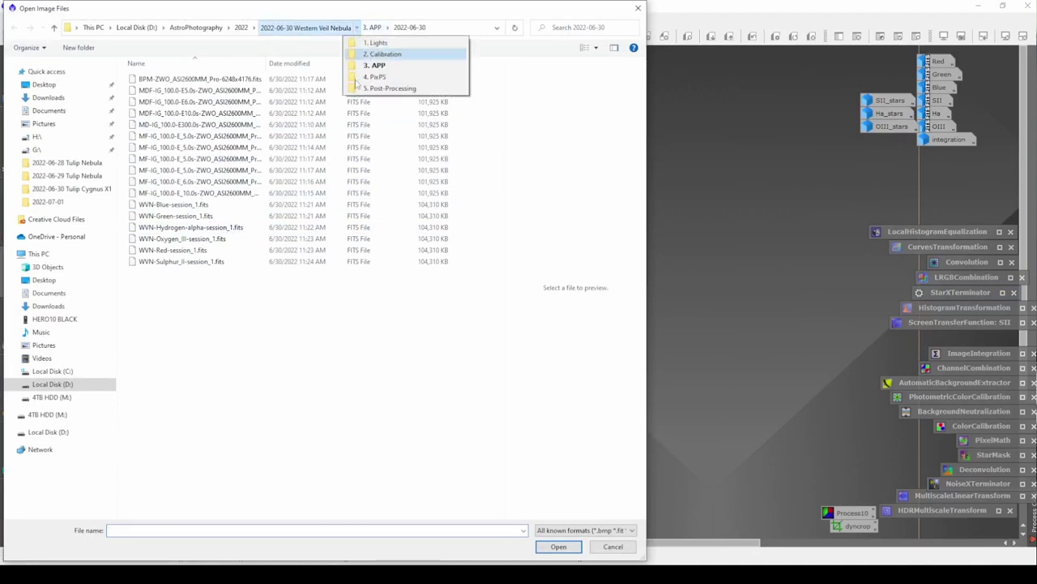
click(369, 79)
double_click(180, 81)
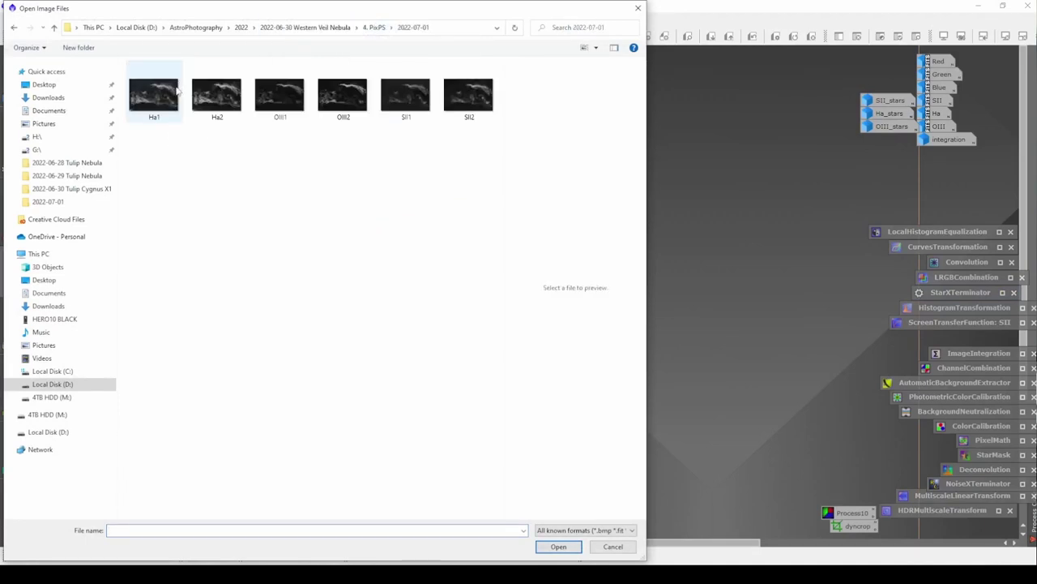
- Open the Ha2, OIII2 and SII2 TIFF images together
click(216, 97)
ctrl+click(347, 103)
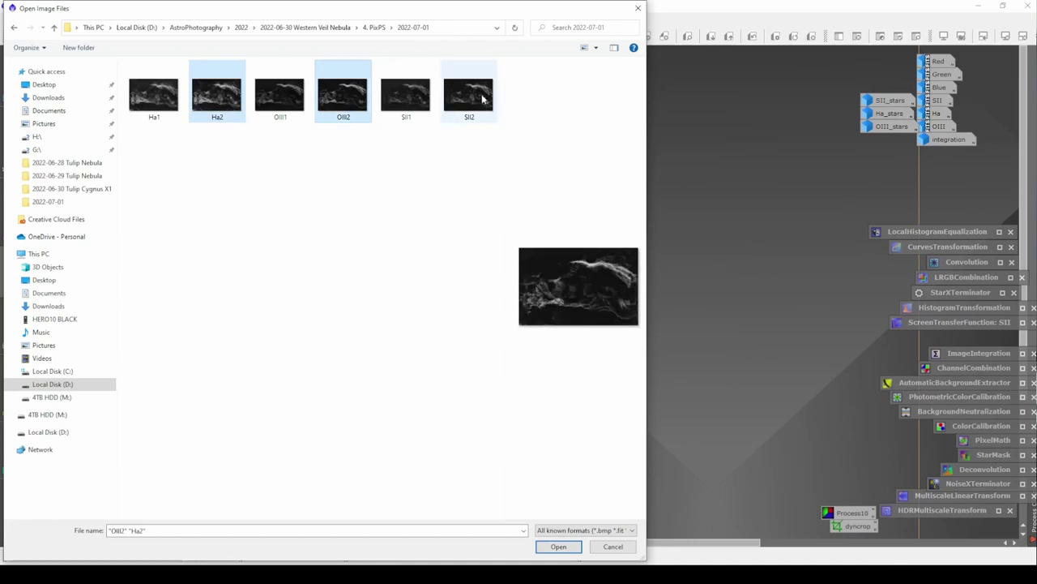
ctrl+click(477, 98)
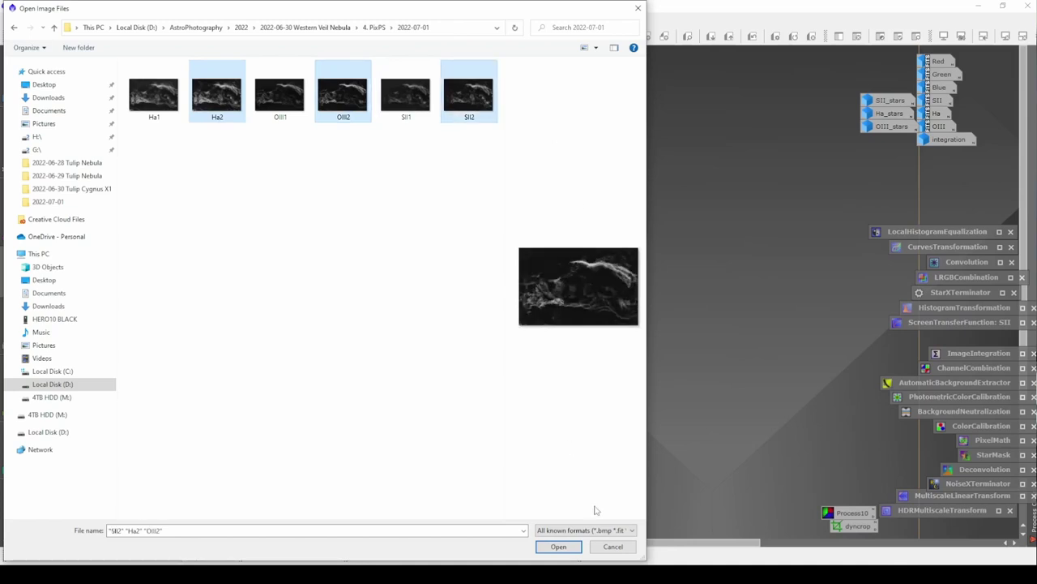
click(559, 546)
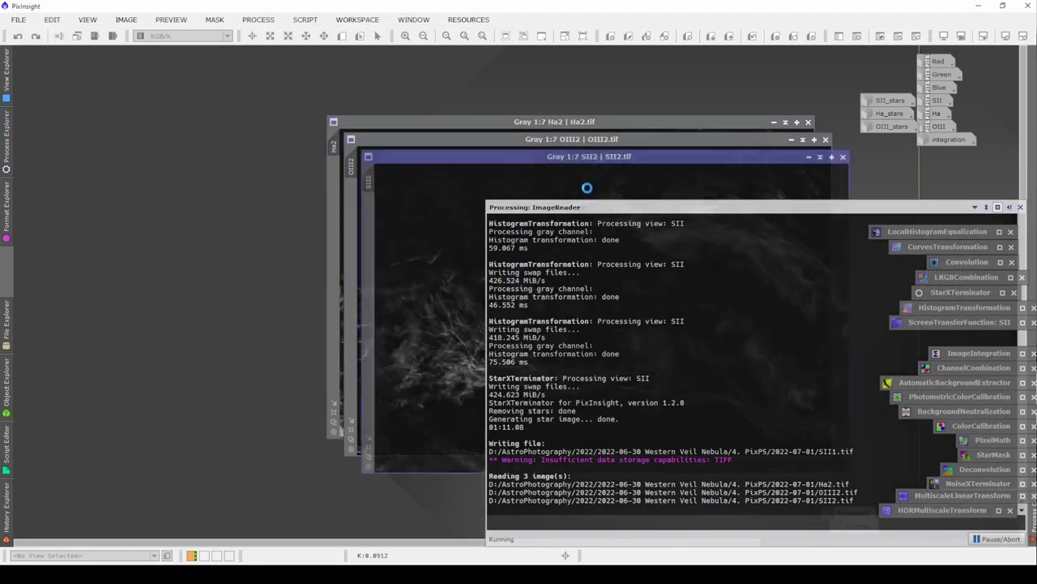
- Minimize the Ha2, OIII2 and SII2 images and stack their icons beside the other stored image icons
click(774, 122)
click(791, 140)
click(808, 157)
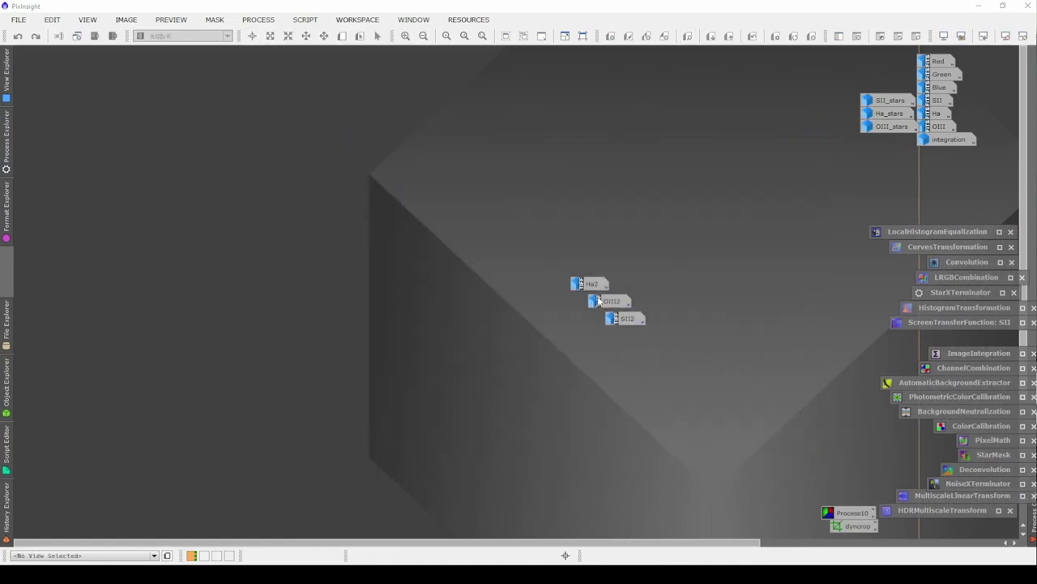
mouse_move(598, 301)
mouse_down()
mouse_move(604, 312)
mouse_move(593, 308)
mouse_up()
drag(558, 264, 822, 78)
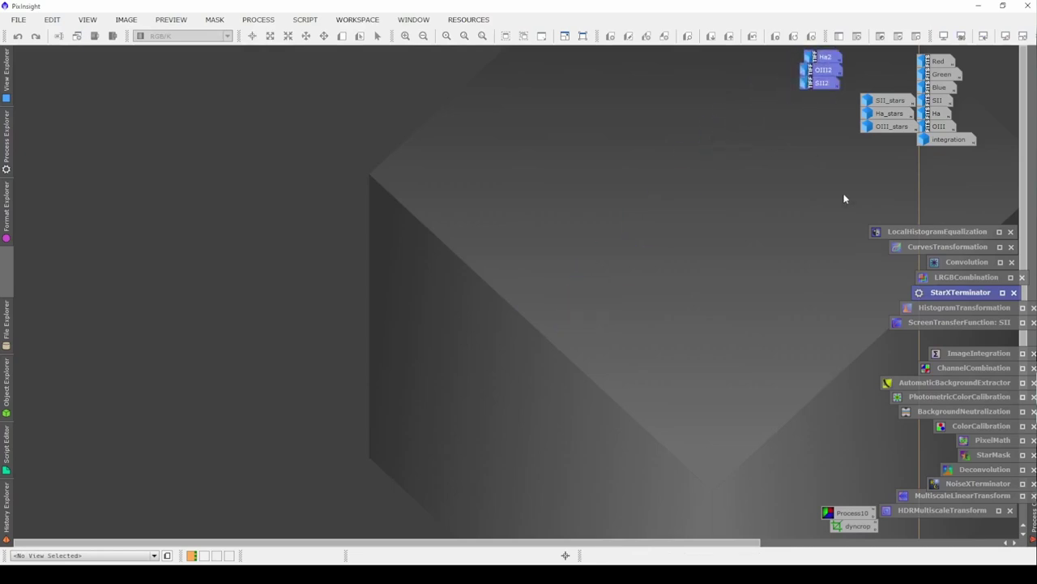
click(844, 199)
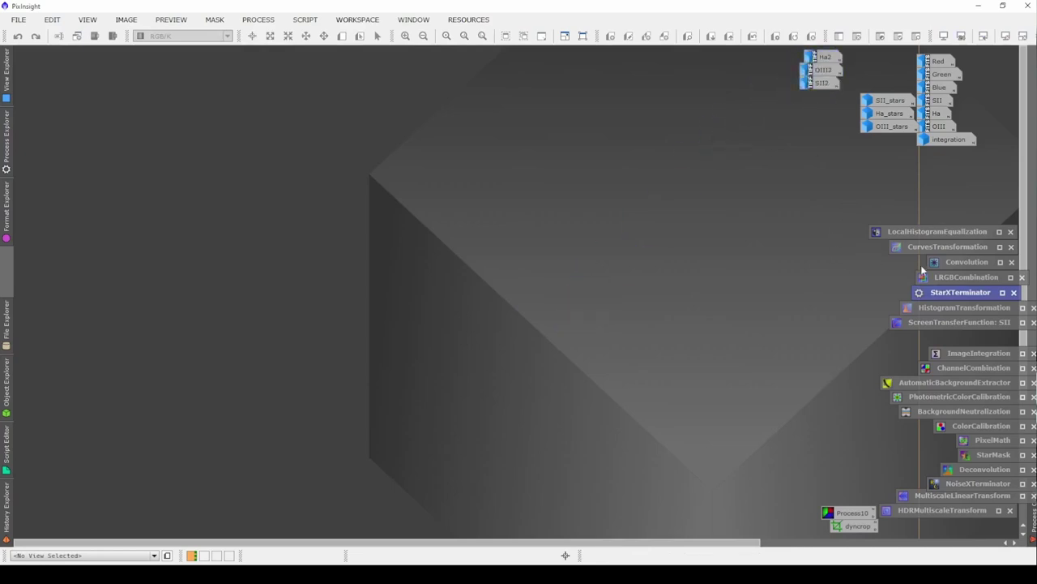
- Combine SII2 as red, Ha2 as green and OIII2 as blue into a new RGB image with ChannelCombination, and enlarge its window
double_click(973, 368)
drag(825, 57, 658, 456)
drag(823, 69, 689, 443)
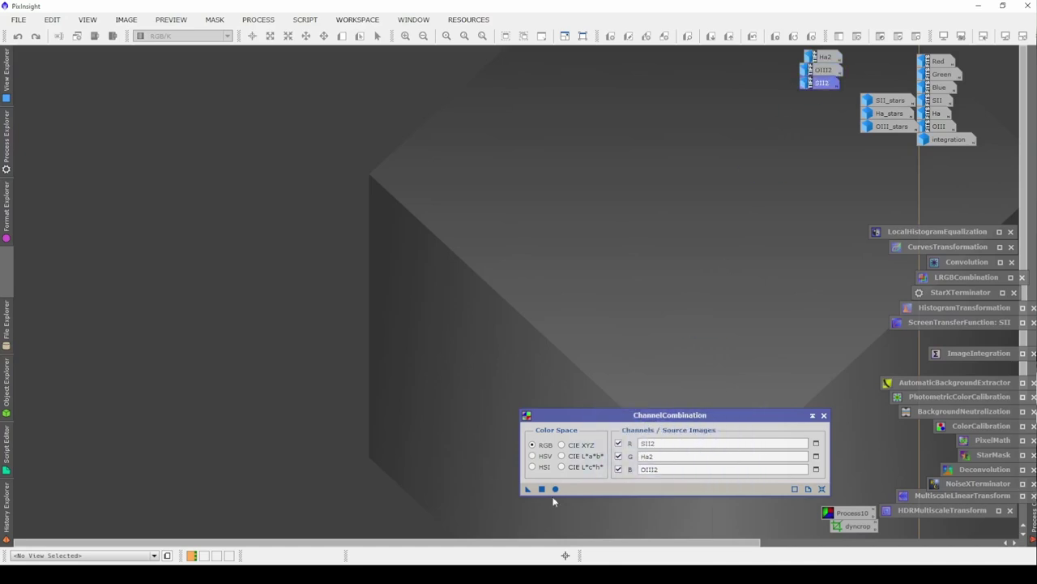
drag(527, 489, 556, 489)
click(812, 415)
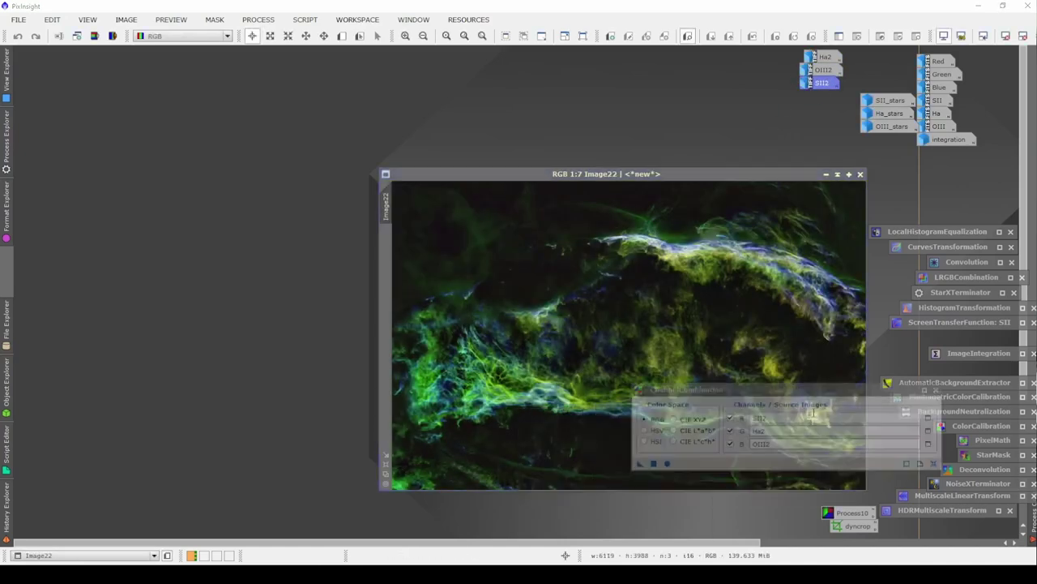
drag(735, 176, 477, 98)
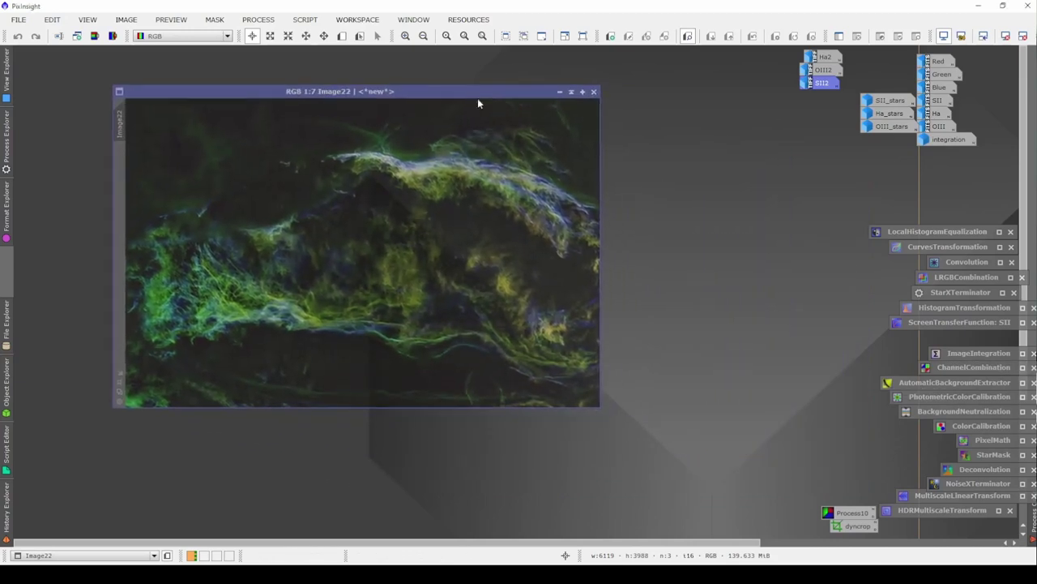
drag(602, 405, 706, 477)
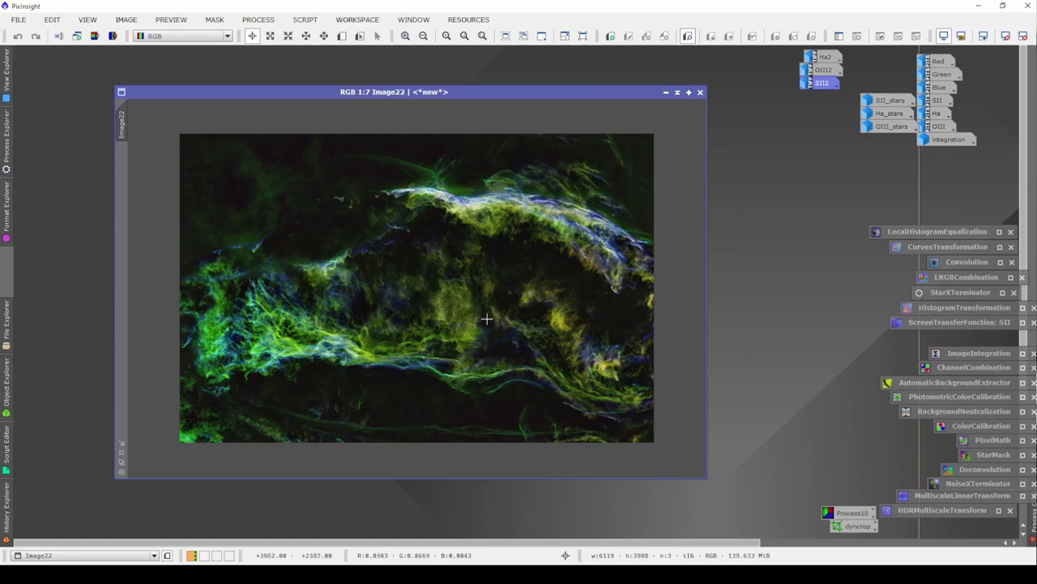
drag(488, 91, 465, 91)
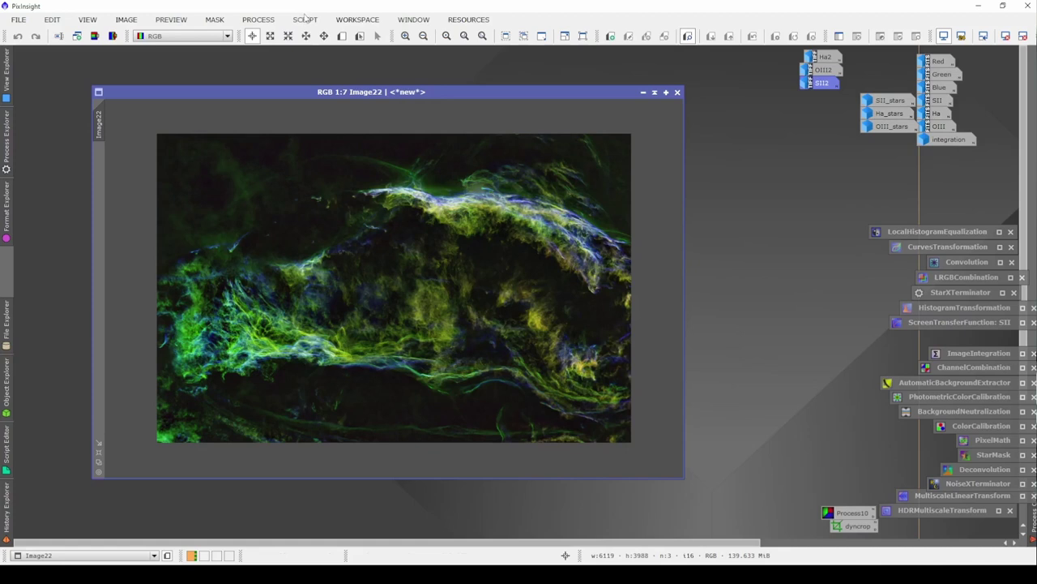
click(305, 18)
mouse_move(366, 173)
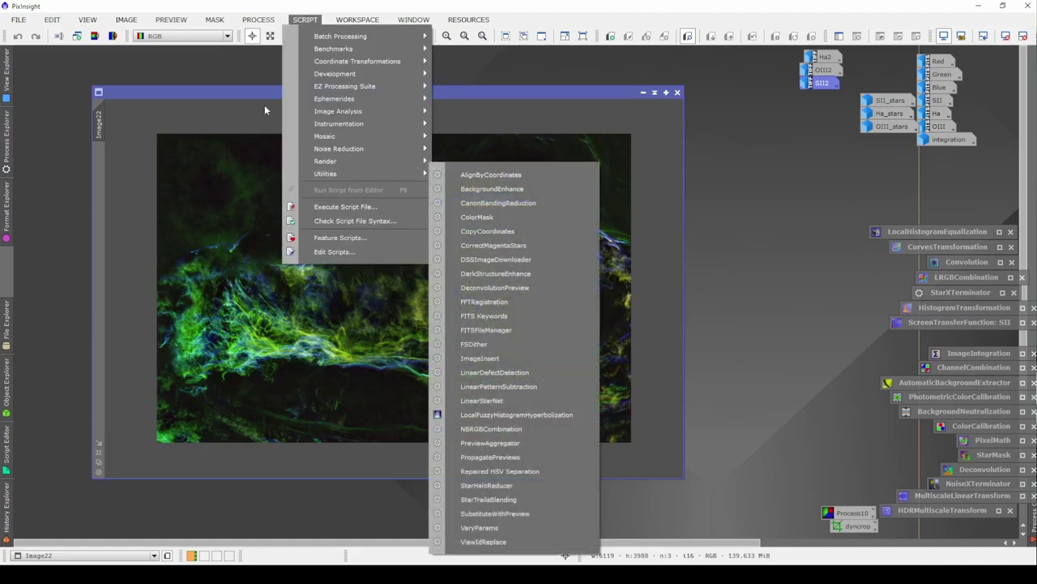
key(Escape)
key(Escape)
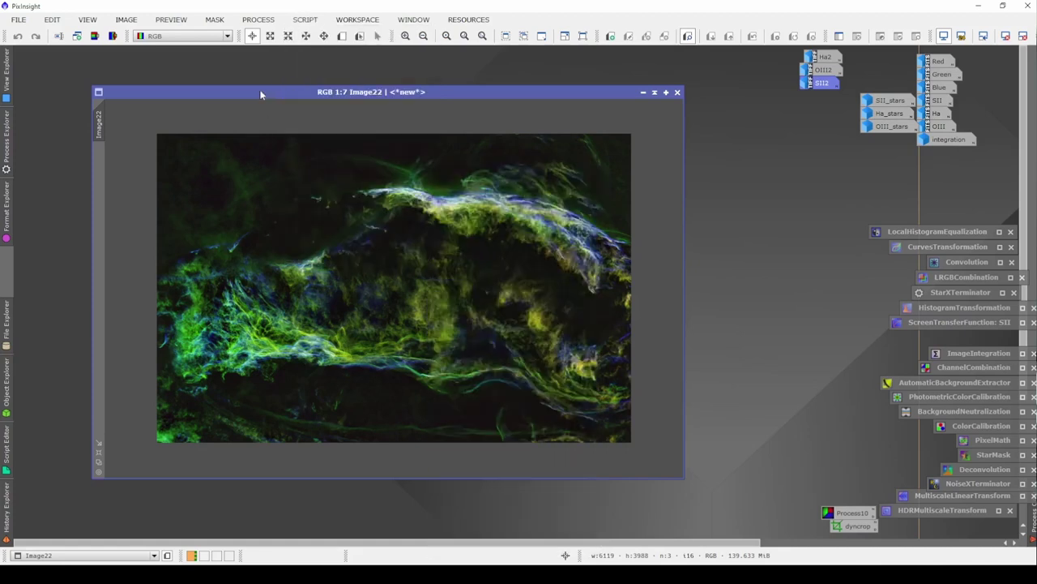
- Save the combined RGB nebula image as a 16-bit TIFF named SHO1 and move its window out of the way
click(18, 19)
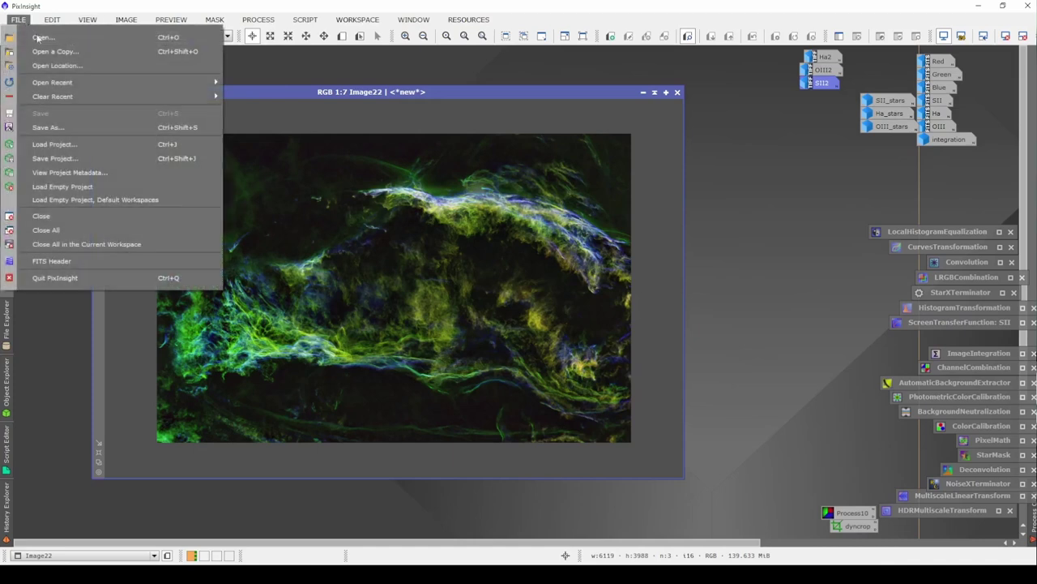
click(53, 128)
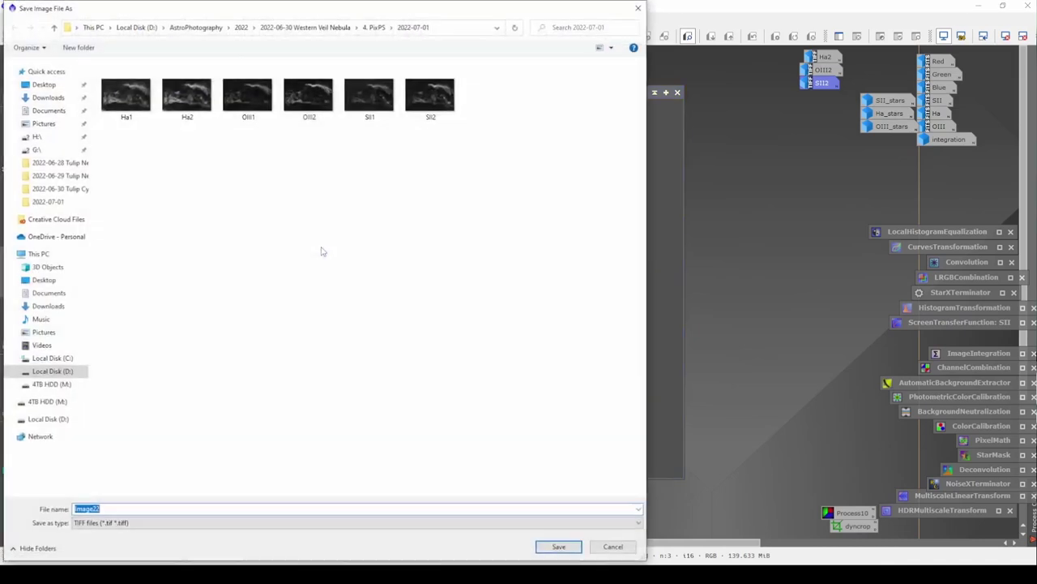
text(SHO1)
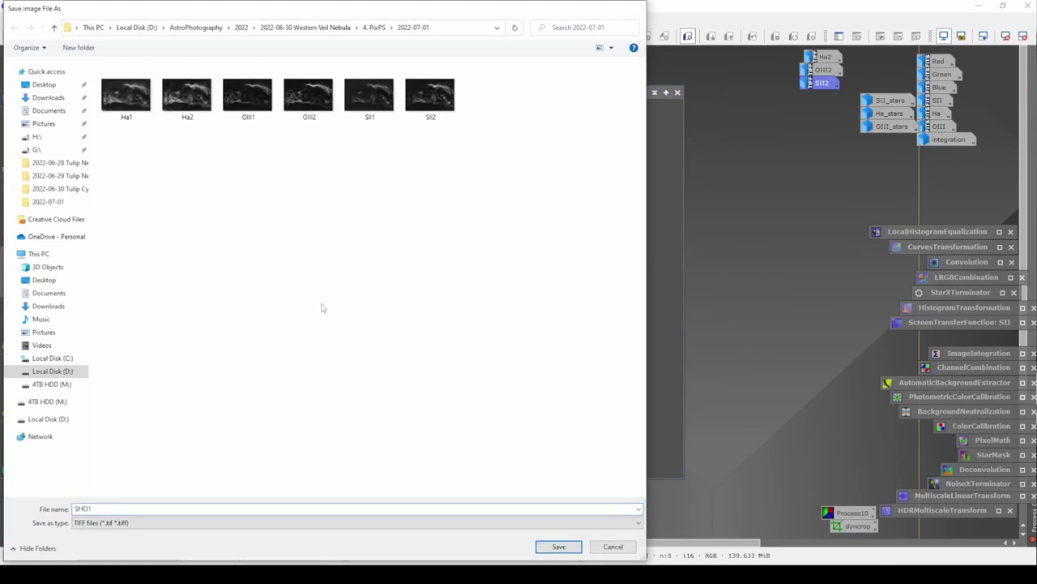
key(Return)
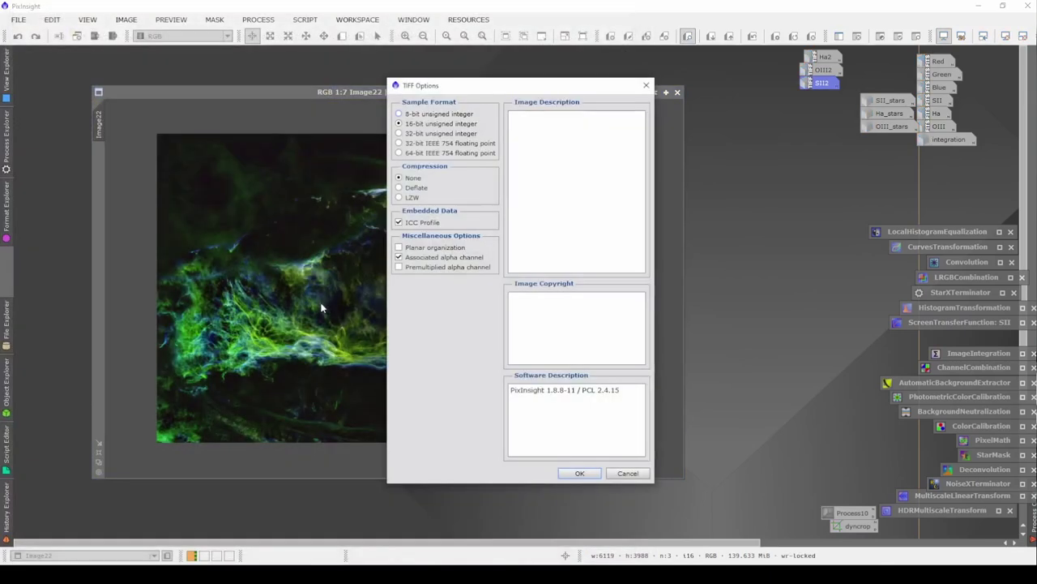
click(580, 473)
click(643, 97)
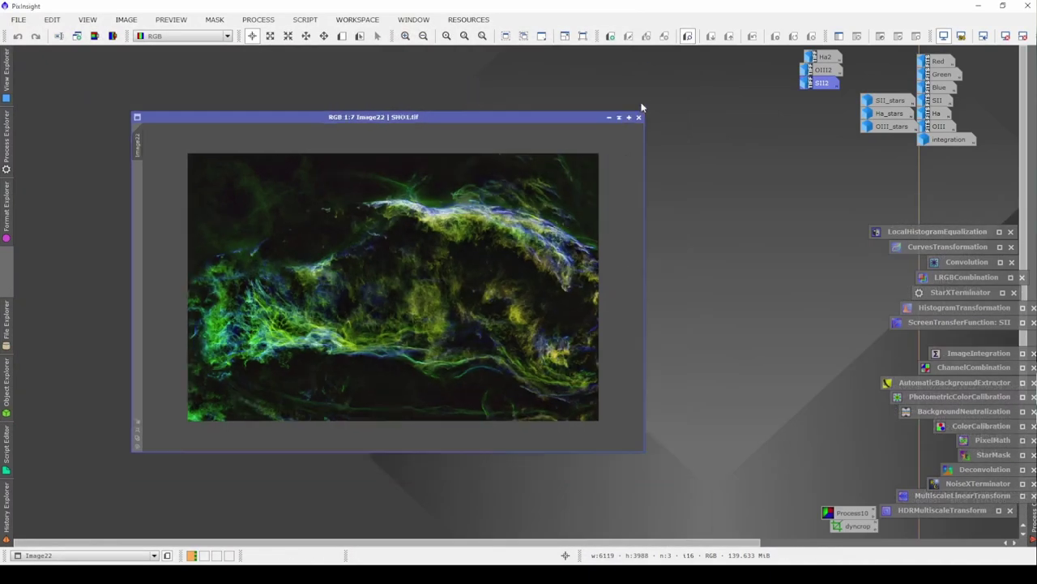
drag(415, 294, 823, 100)
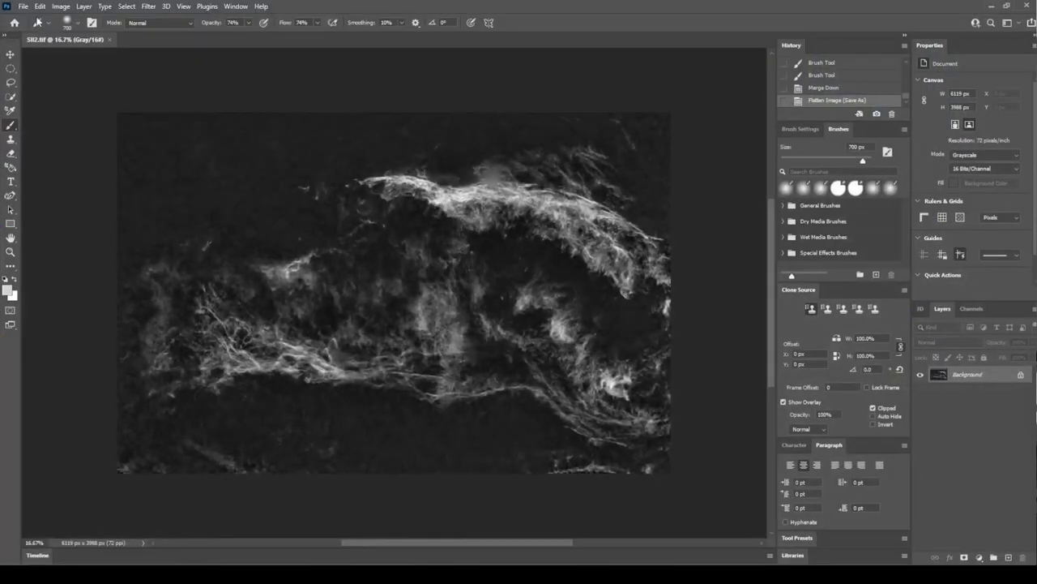
- Switch to Photoshop, open SHO1.tif and duplicate its background layer
click(23, 6)
click(37, 27)
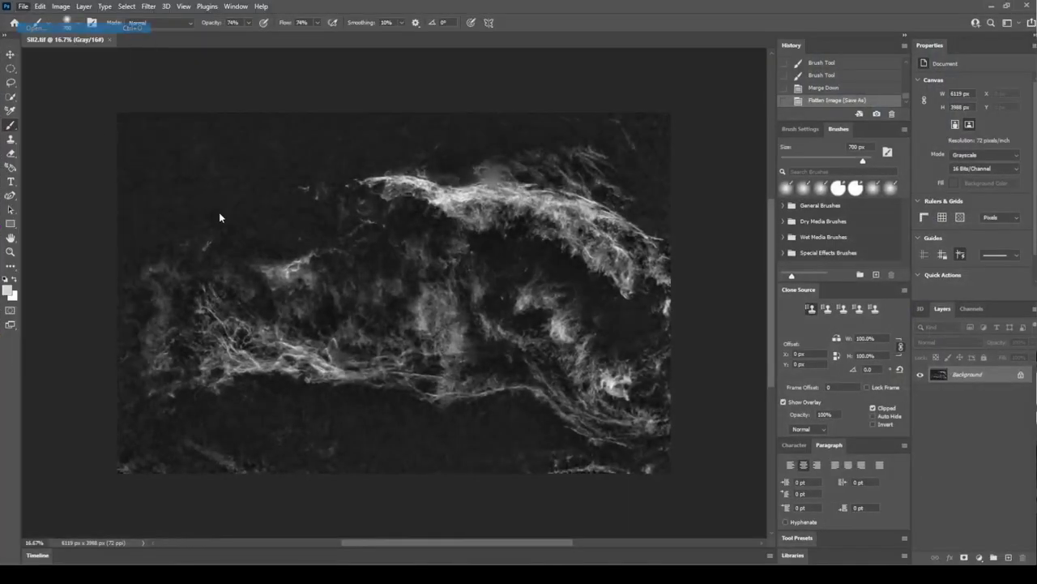
double_click(400, 97)
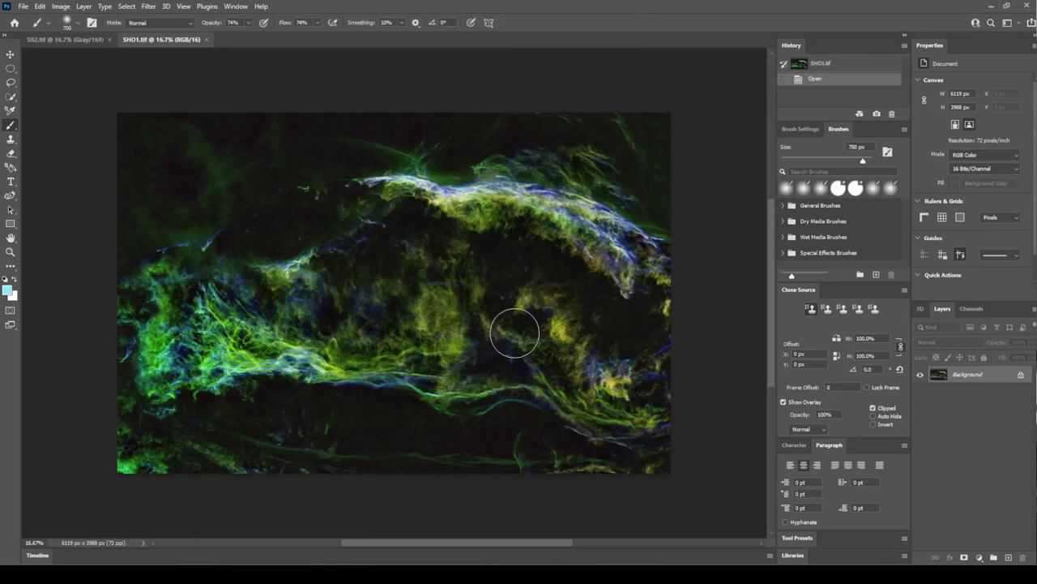
key(ctrl+j)
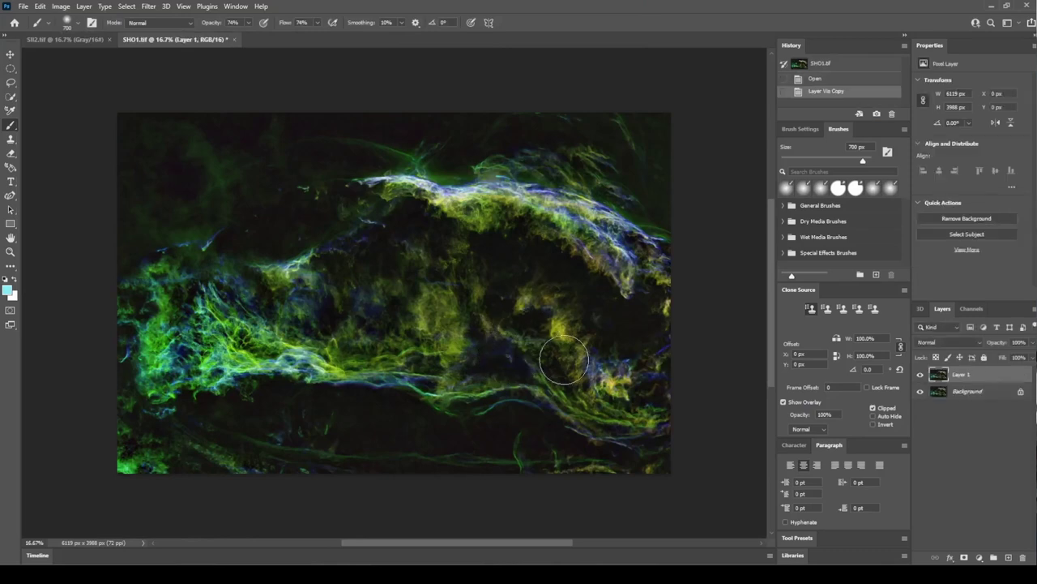
- Add a Selective Color adjustment layer above the duplicate and tune the cyan, magenta, yellow and black of the greens
click(979, 558)
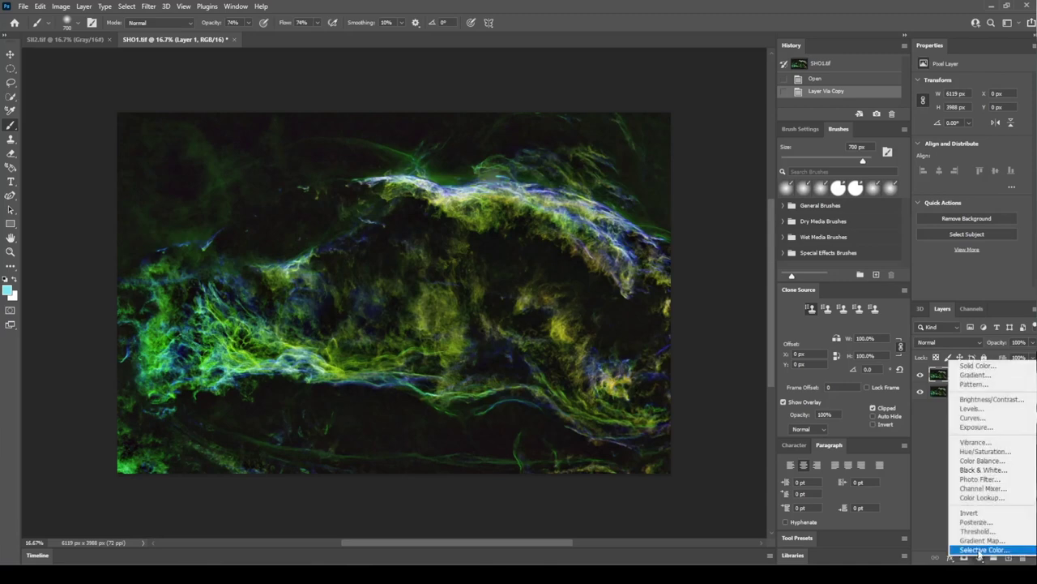
click(982, 550)
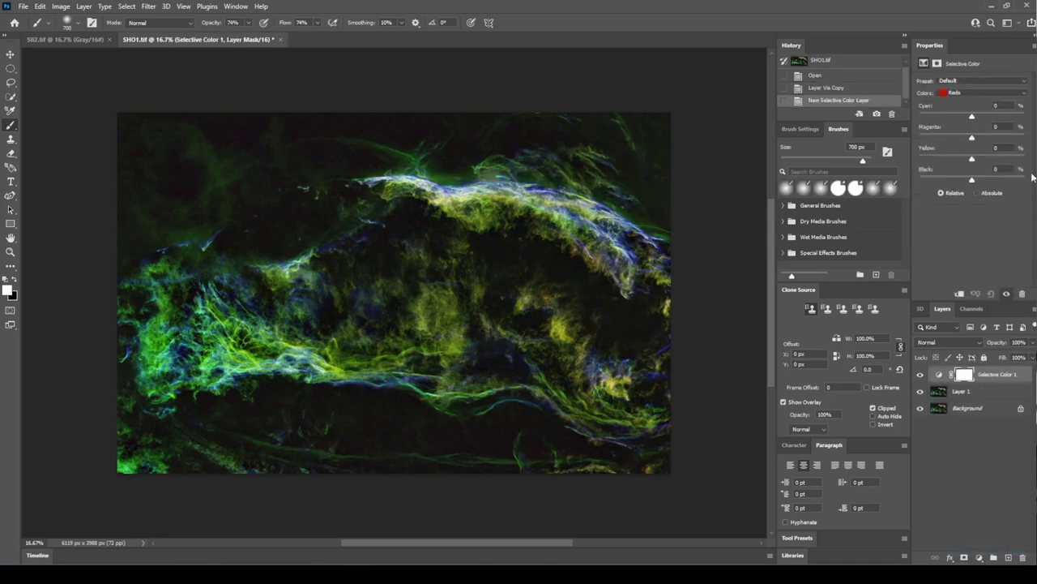
click(974, 95)
click(973, 118)
drag(974, 120, 900, 130)
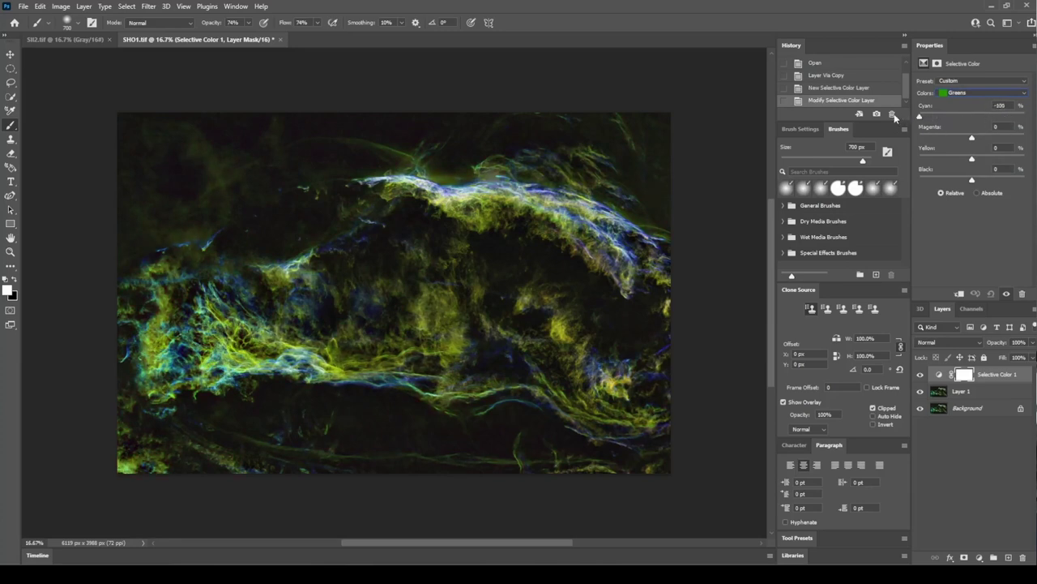
drag(920, 116, 1017, 118)
drag(941, 119, 987, 142)
drag(935, 158, 897, 161)
drag(919, 159, 965, 169)
- Lower cyan to -79% for the reds in the Selective Color adjustment
click(972, 94)
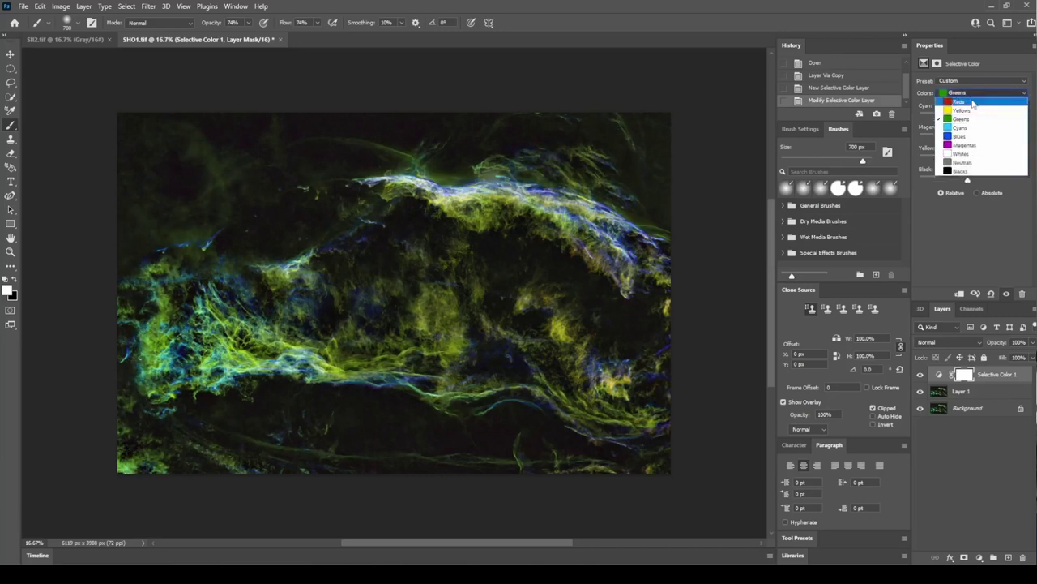
click(973, 103)
drag(973, 116, 930, 116)
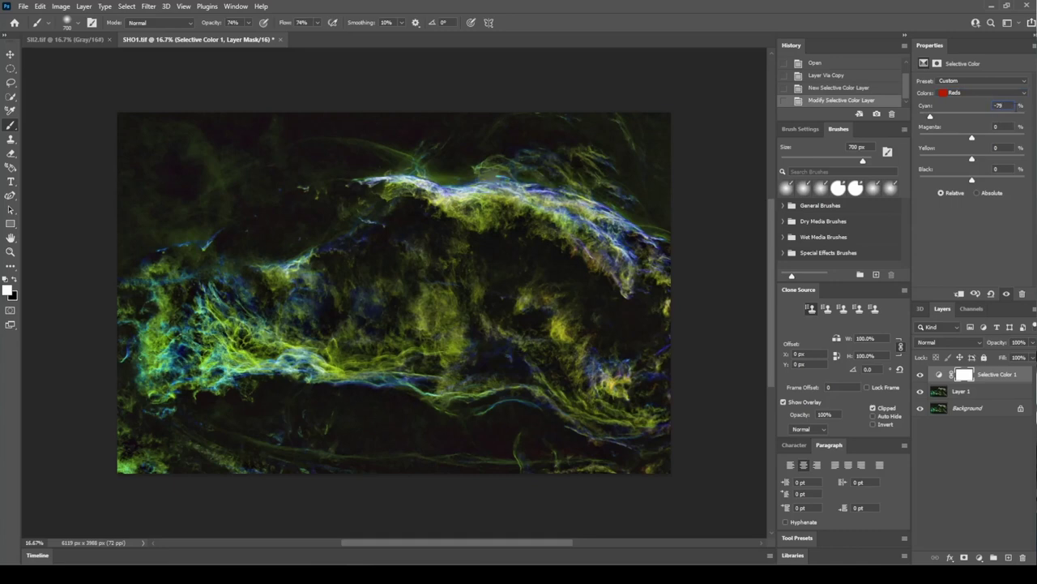
click(1009, 104)
- Try cyan and magenta at -21% for the cyans in the Selective Color adjustment
click(994, 94)
click(986, 128)
drag(973, 117, 1025, 116)
click(1005, 106)
text(-25)
drag(962, 116, 1023, 135)
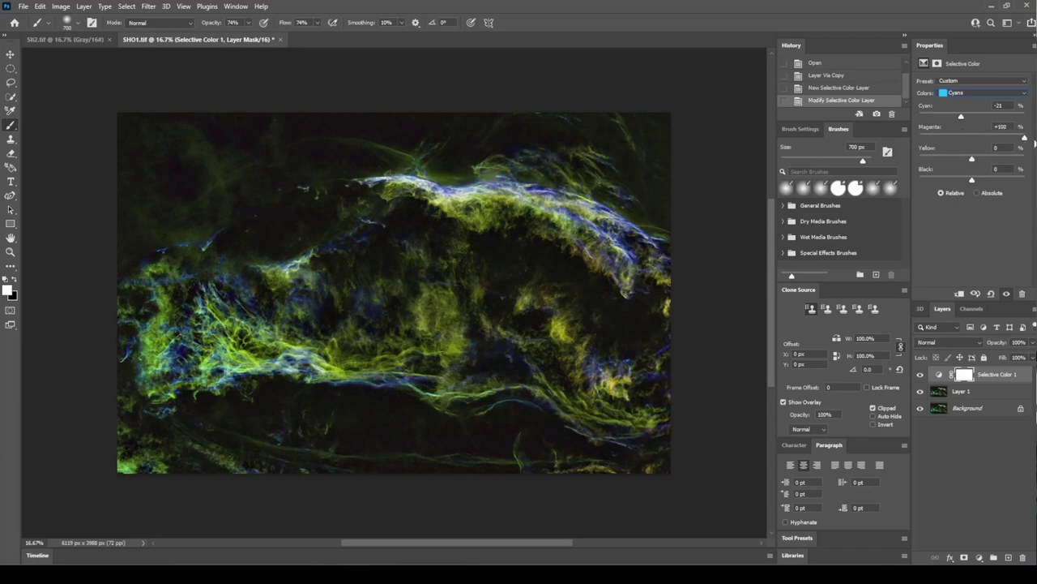
drag(1025, 137, 904, 143)
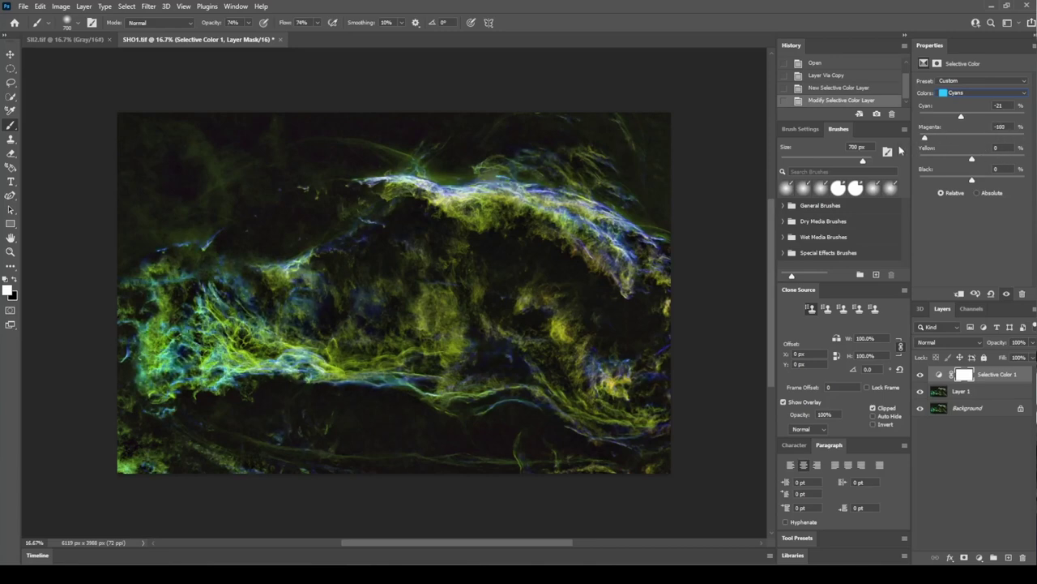
drag(949, 146, 902, 146)
drag(966, 139, 887, 136)
drag(960, 129, 962, 130)
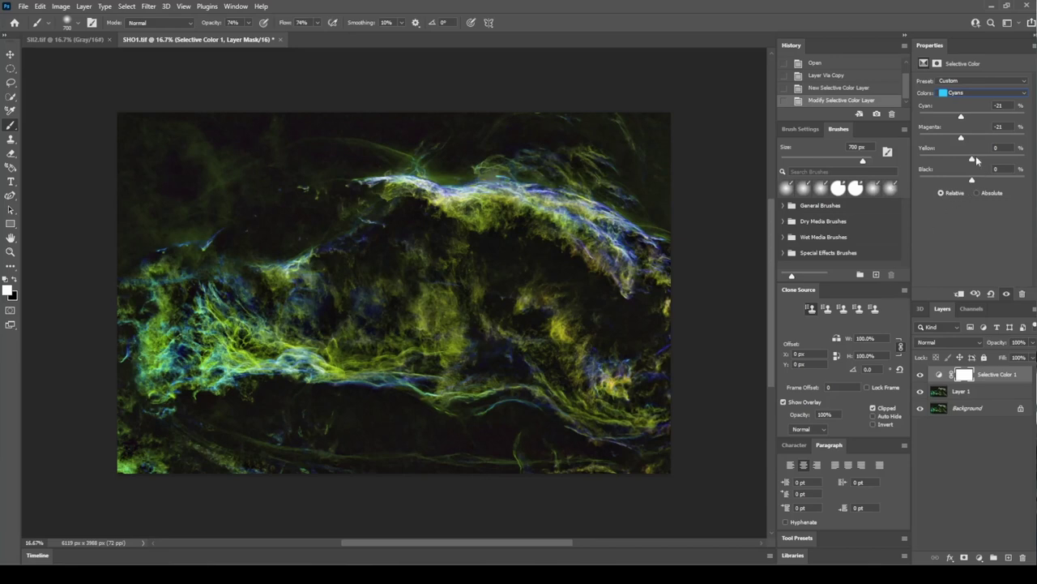
- Set yellow to -48% and black to -11% for the cyans, with cyan and magenta returned to 0%
mouse_move(973, 159)
mouse_down()
mouse_move(933, 161)
mouse_move(1025, 159)
mouse_move(880, 176)
mouse_move(969, 176)
mouse_move(943, 173)
mouse_up()
mouse_move(971, 180)
mouse_down()
mouse_move(942, 182)
mouse_move(986, 183)
mouse_move(958, 183)
mouse_move(967, 185)
mouse_up()
click(983, 94)
click(979, 132)
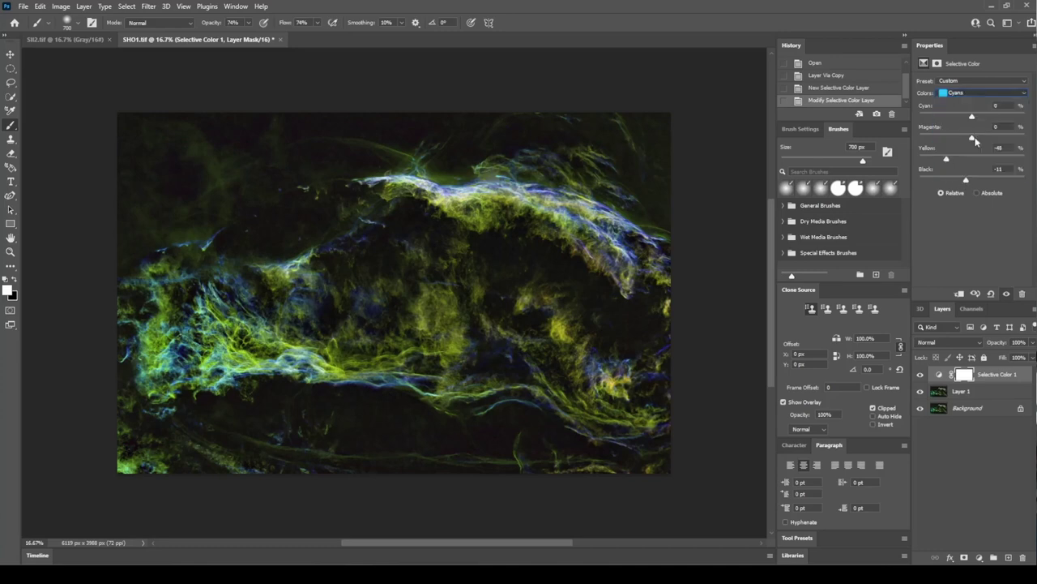
- Set the blues to cyan +22% and magenta -51%, and fine-tune their yellow and black
drag(973, 117, 945, 140)
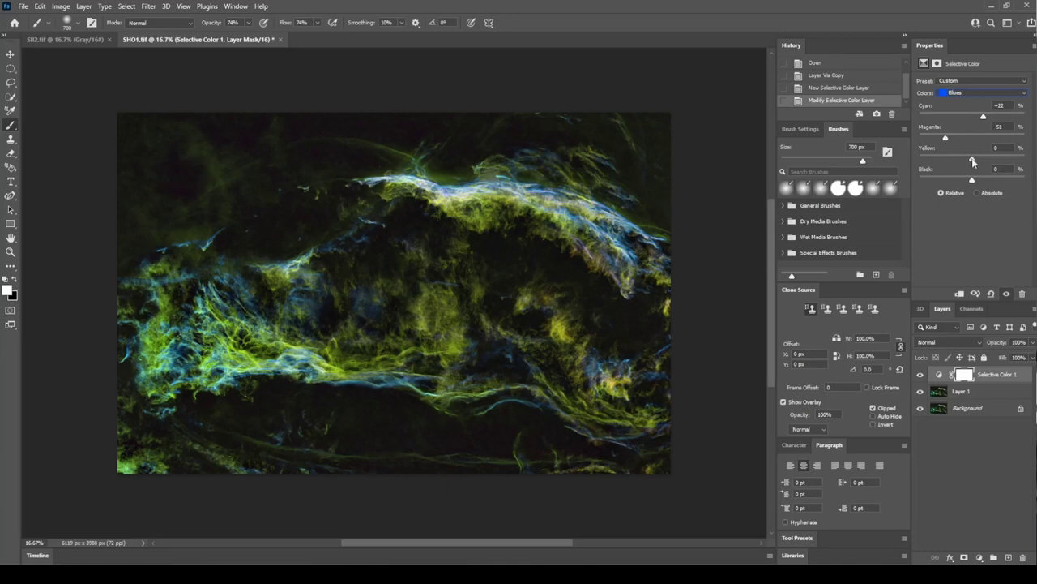
drag(974, 161, 994, 160)
drag(931, 152, 814, 156)
drag(920, 159, 947, 162)
drag(1017, 154, 975, 178)
- Set the neutrals to cyan -10%, magenta +19%, yellow -4% and black -6%
click(957, 96)
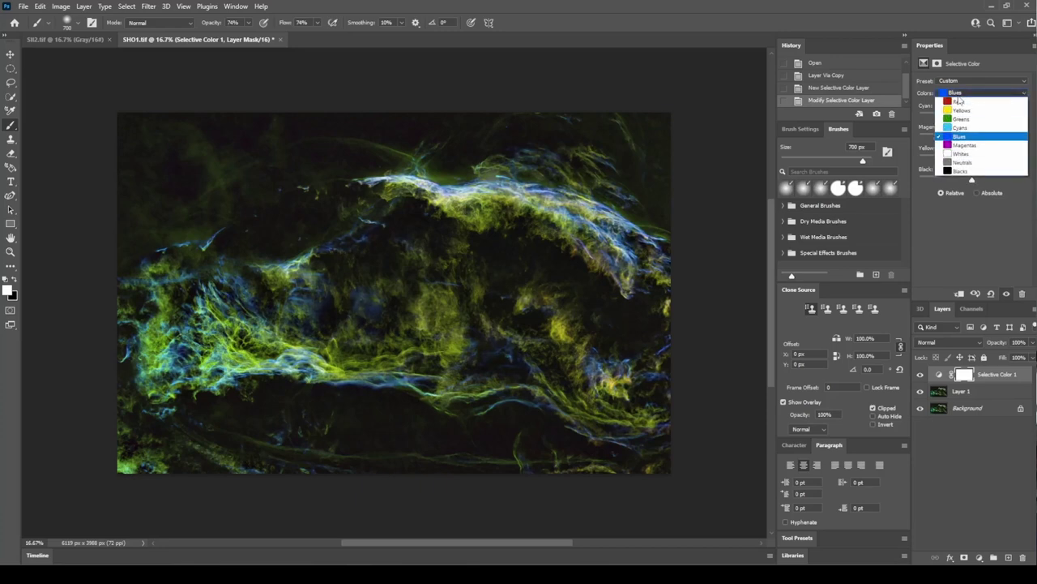
click(969, 164)
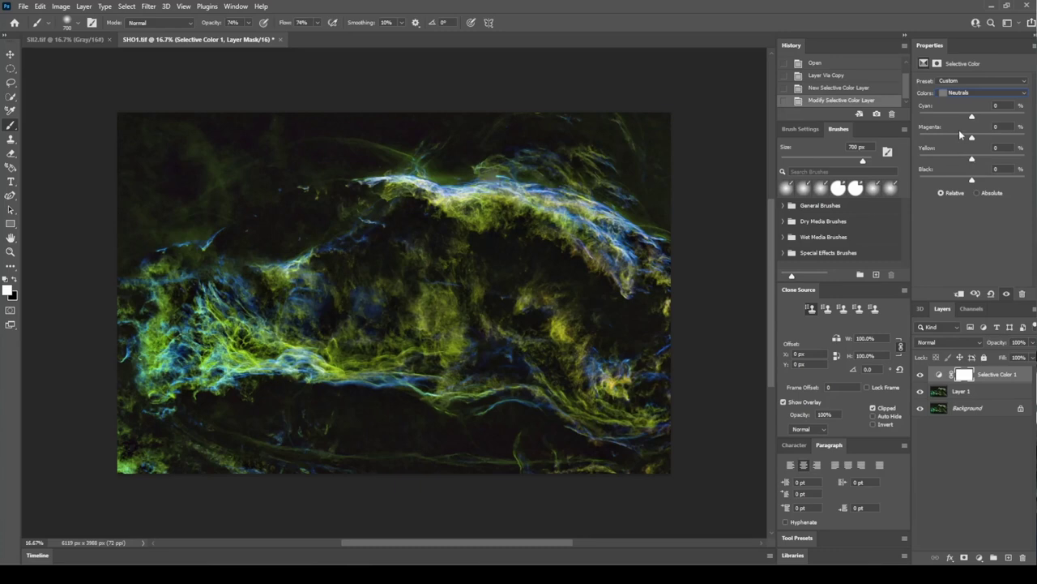
drag(973, 118, 948, 109)
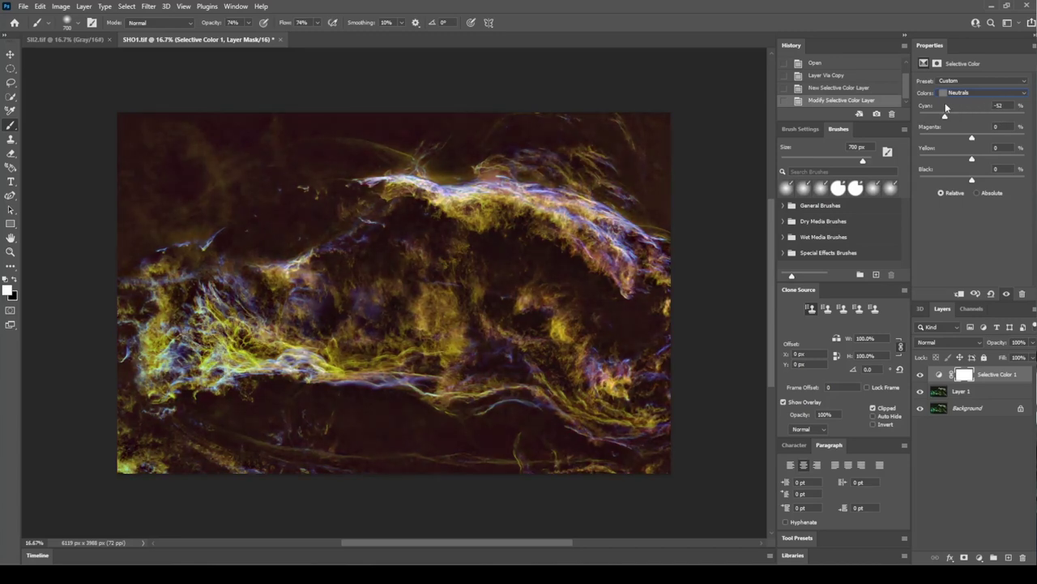
mouse_move(950, 106)
mouse_down()
mouse_move(976, 101)
mouse_move(931, 94)
mouse_move(982, 94)
mouse_move(974, 116)
mouse_move(952, 117)
mouse_move(966, 114)
mouse_up()
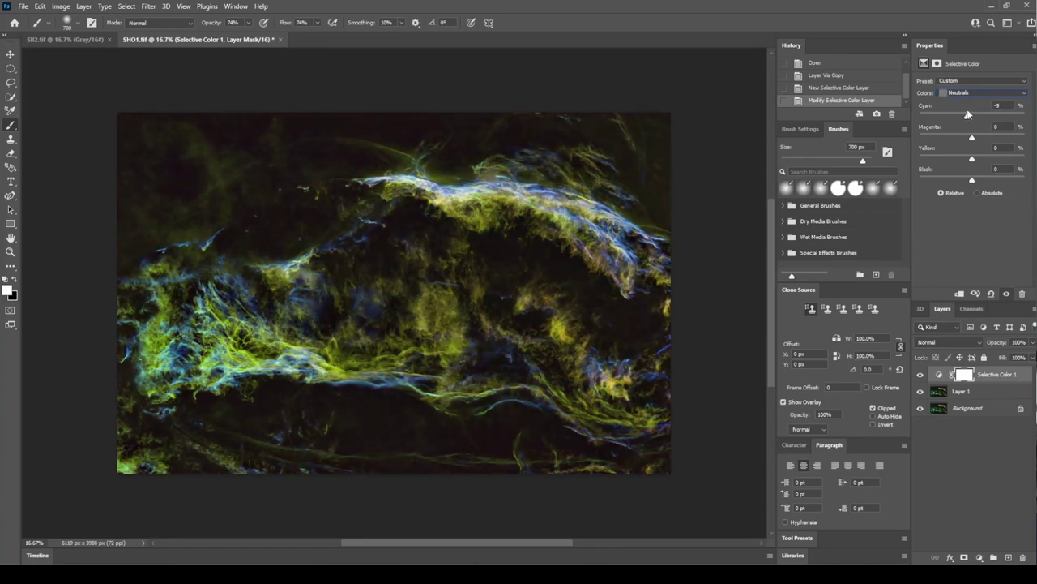
drag(966, 114, 967, 114)
mouse_move(973, 138)
mouse_down()
mouse_move(902, 154)
mouse_move(1031, 149)
mouse_move(977, 150)
mouse_move(1001, 147)
mouse_move(958, 138)
mouse_move(986, 138)
mouse_up()
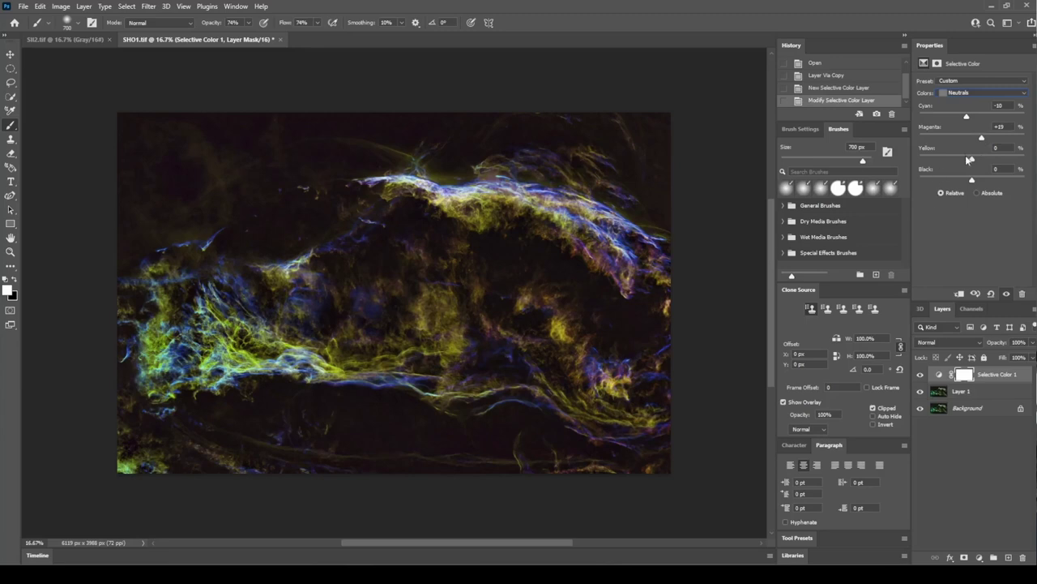
drag(972, 159, 1036, 157)
drag(1024, 159, 971, 161)
mouse_move(972, 180)
mouse_down()
mouse_move(988, 180)
mouse_move(909, 168)
mouse_move(1031, 179)
mouse_move(970, 182)
mouse_up()
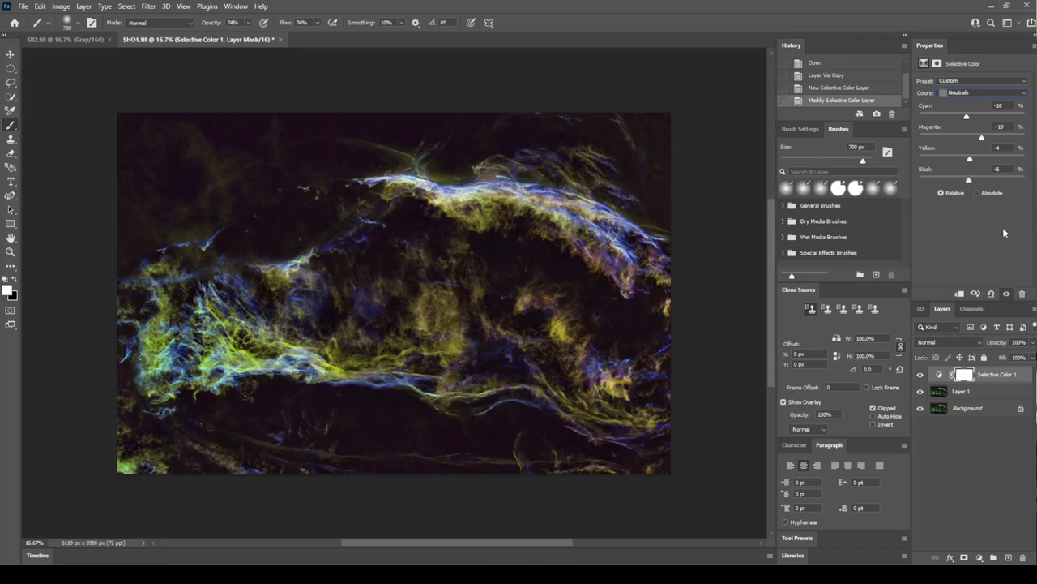
- Merge the Selective Color adjustment down into Layer 1 and add a fresh Selective Color adjustment layer
right_click(994, 374)
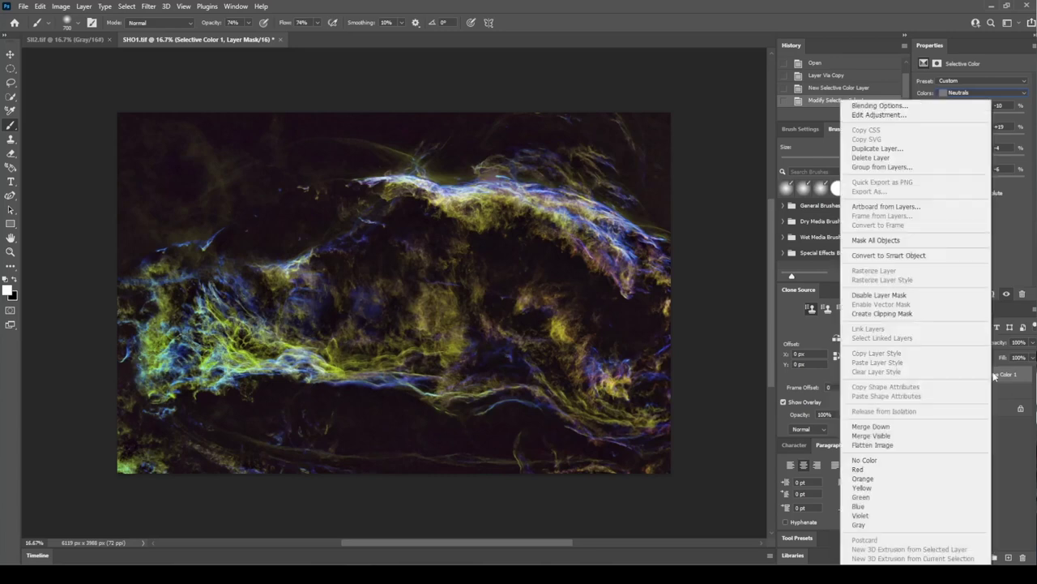
click(945, 426)
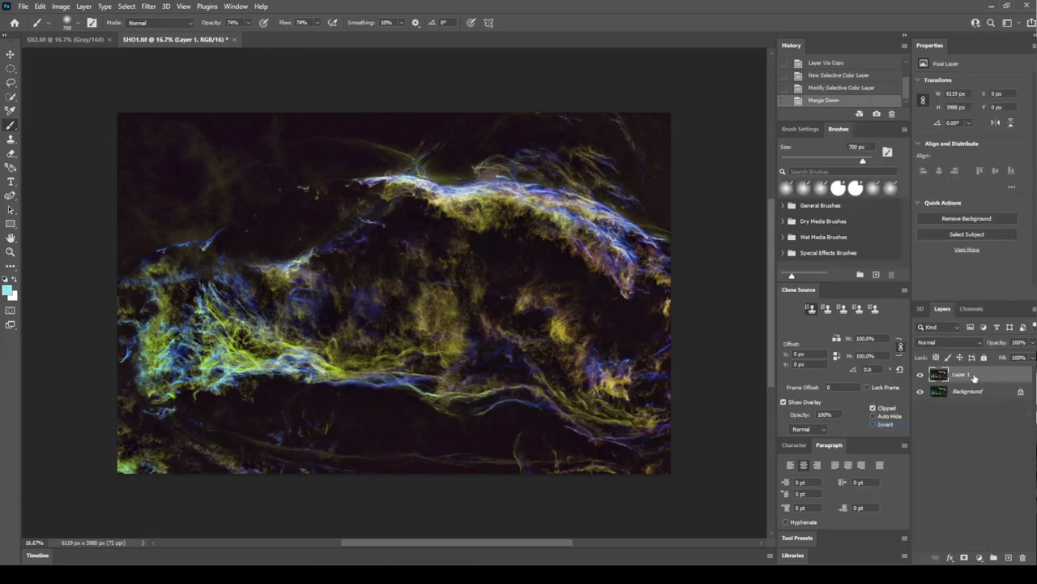
click(979, 558)
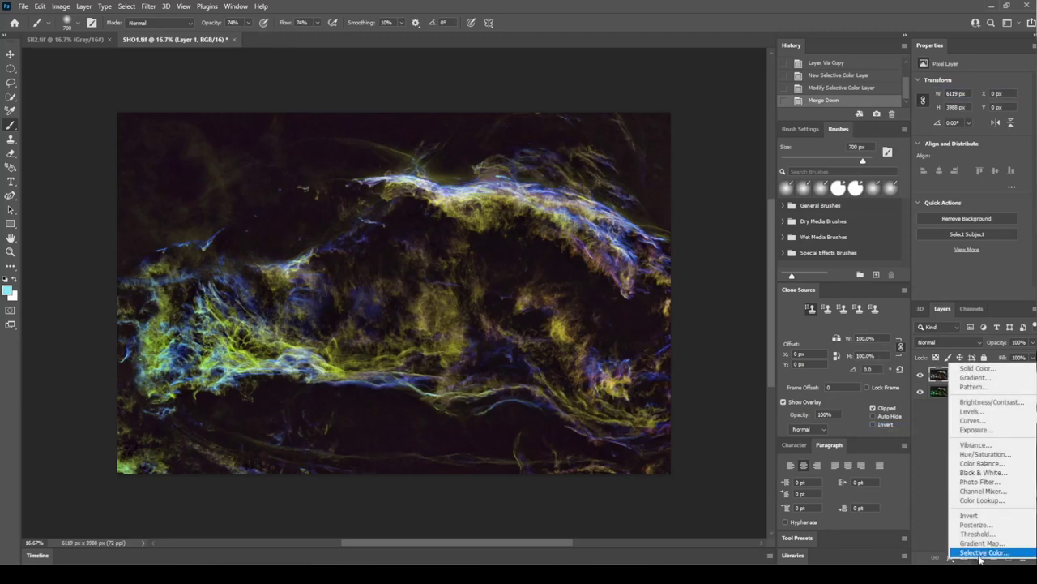
click(979, 555)
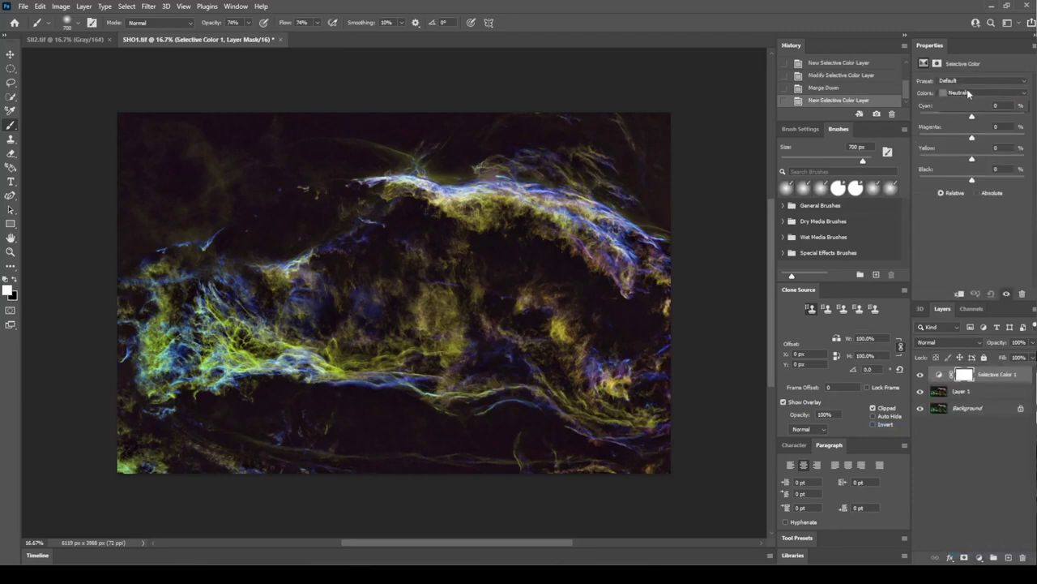
- Lower cyan to about -40% for the yellows in the new Selective Color adjustment
click(970, 95)
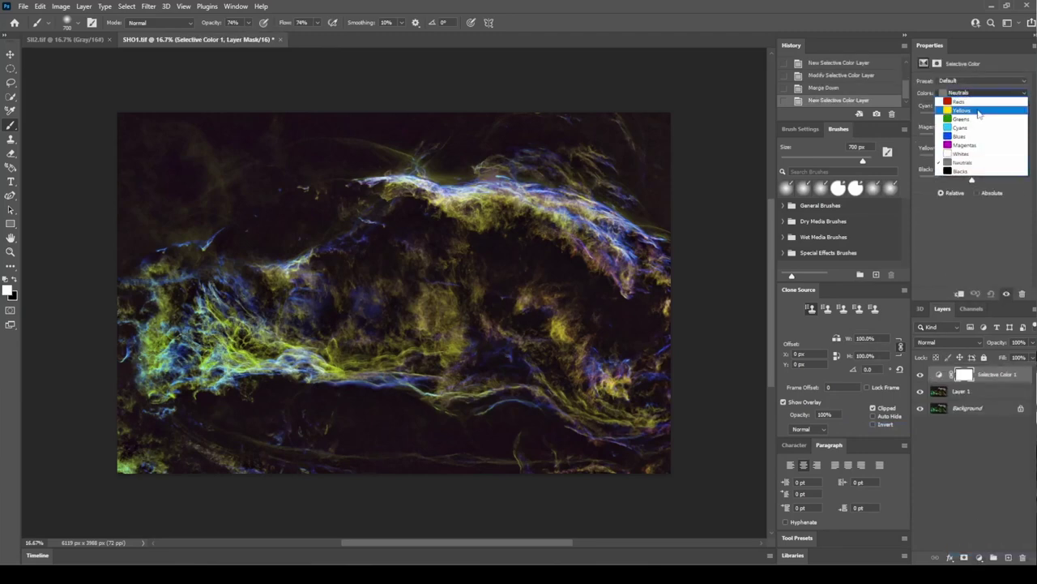
click(971, 110)
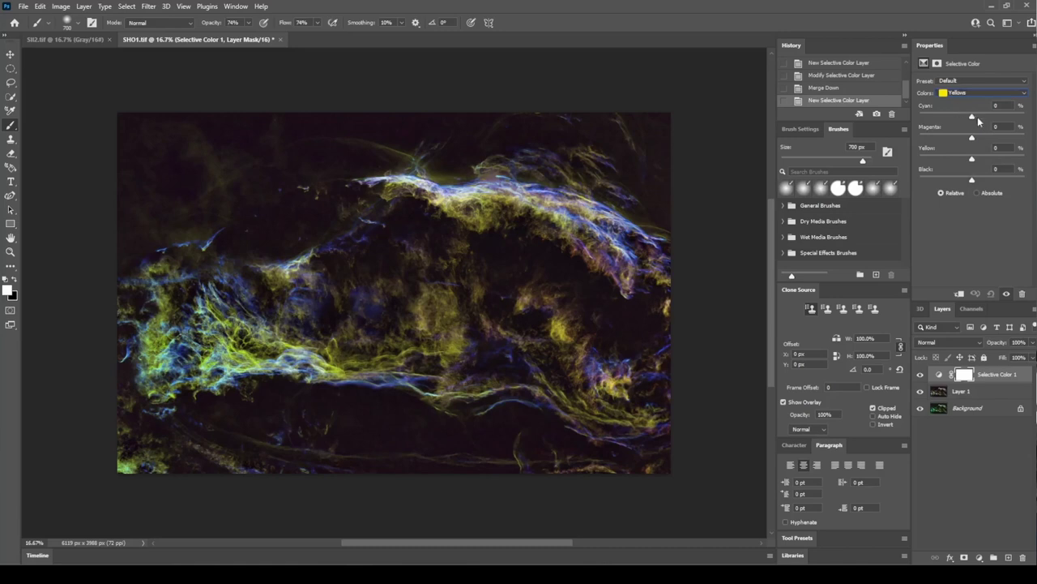
drag(973, 118, 951, 118)
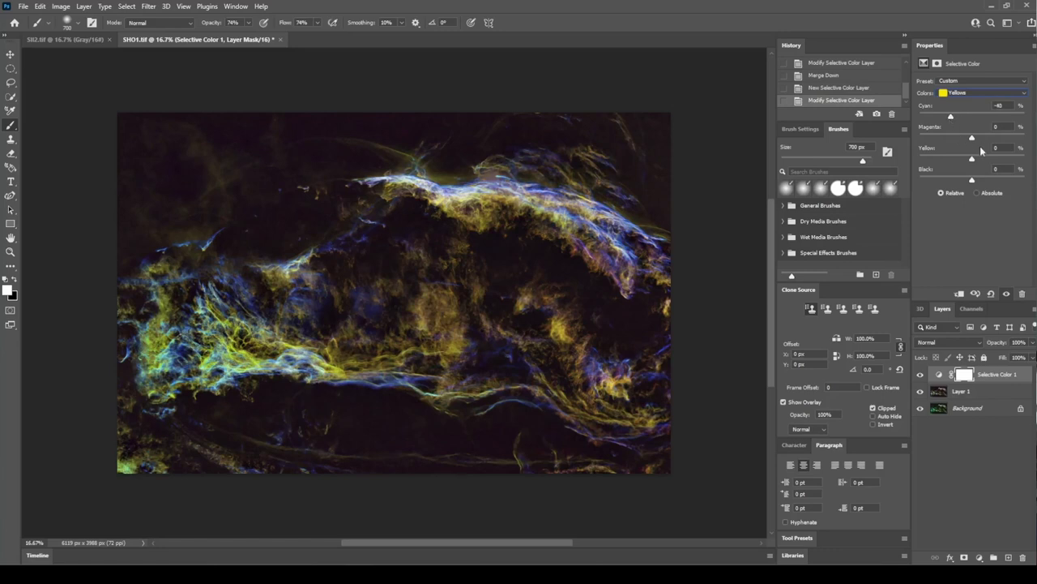
- Set the yellows to cyan -100%, magenta +51% and yellow +48% in the Selective Color adjustment
drag(973, 139, 1010, 139)
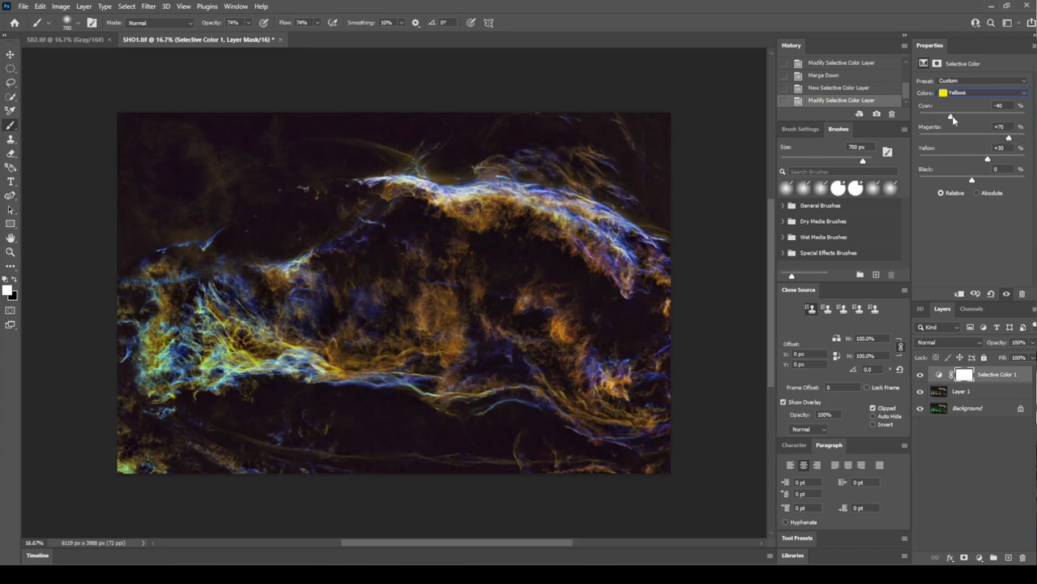
drag(965, 118, 899, 111)
drag(937, 111, 895, 112)
drag(1000, 138, 1002, 159)
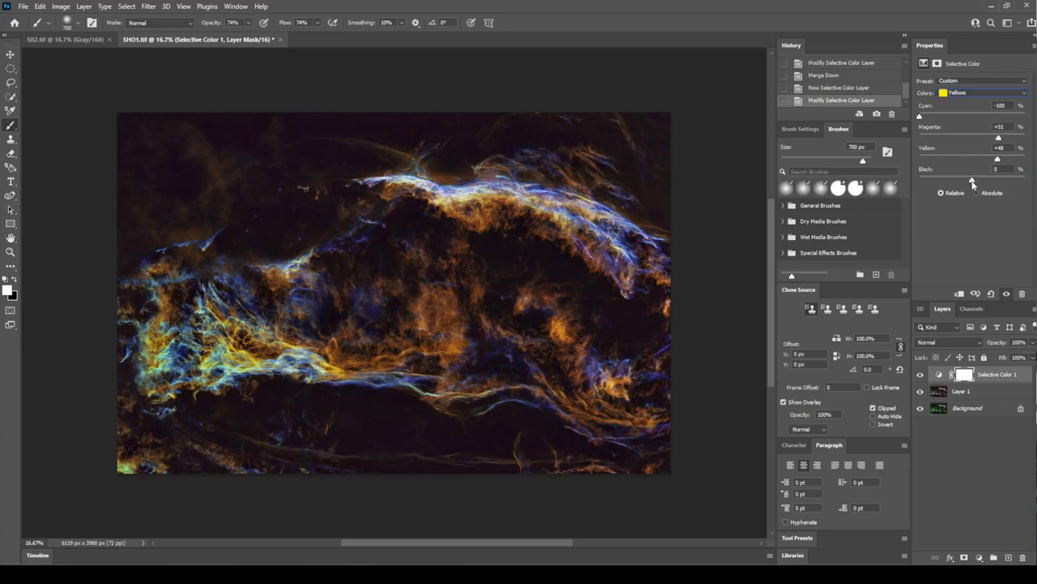
mouse_move(972, 179)
mouse_down()
mouse_move(956, 171)
mouse_move(973, 170)
mouse_up()
- Fine-tune the cyan, magenta and yellow amounts of the greens in the Selective Color adjustment
click(972, 93)
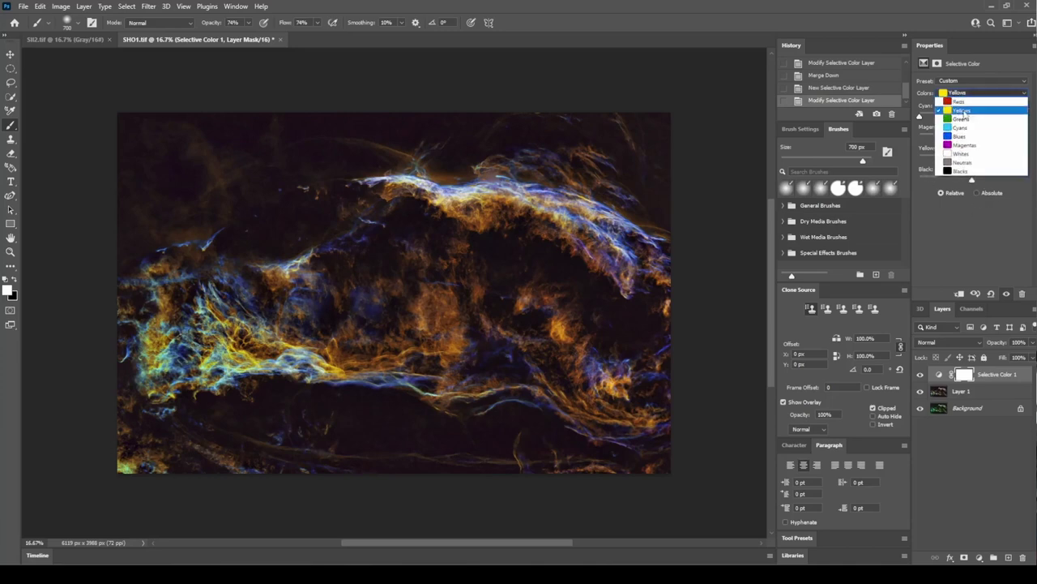
click(974, 121)
drag(973, 120, 923, 120)
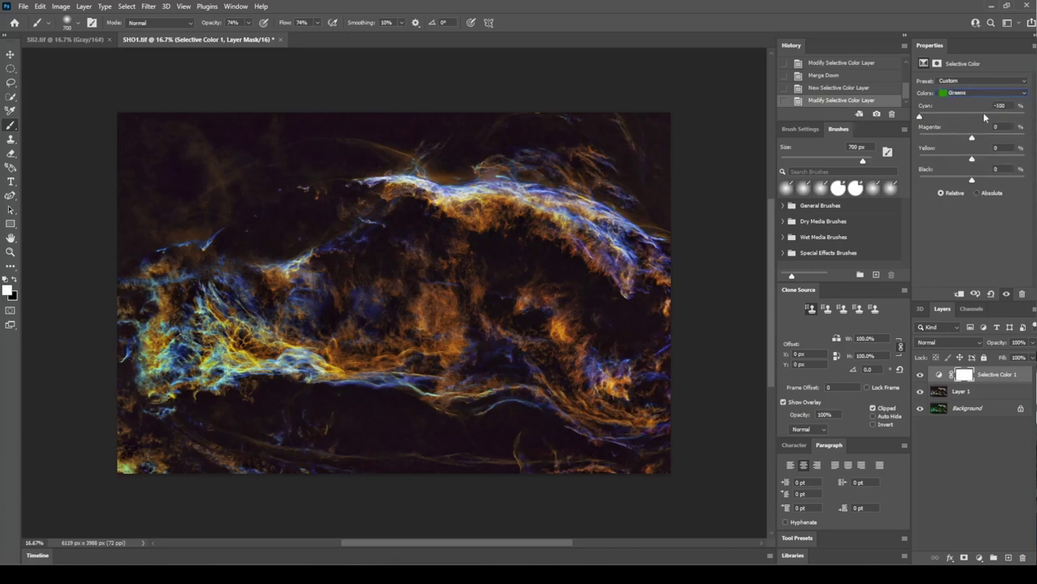
drag(919, 116, 986, 116)
drag(987, 117, 1025, 117)
mouse_move(919, 116)
mouse_down()
mouse_move(1010, 116)
mouse_move(973, 135)
mouse_move(1009, 143)
mouse_move(915, 150)
mouse_move(1001, 153)
mouse_move(935, 147)
mouse_up()
drag(936, 140, 984, 169)
- Set the cyans to cyan +18%, magenta -24%, yellow -38% and black about -44%
click(965, 96)
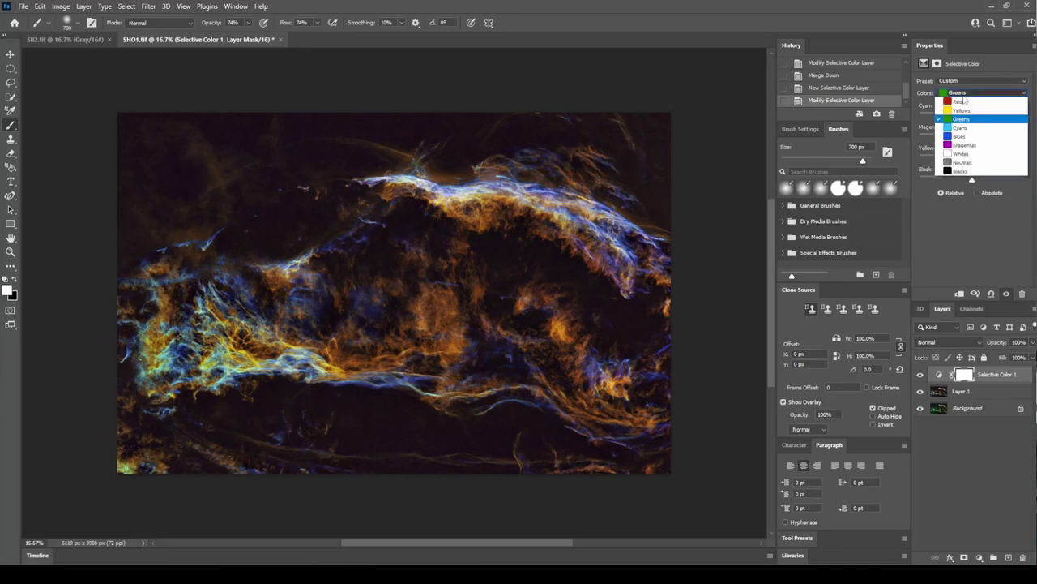
click(973, 130)
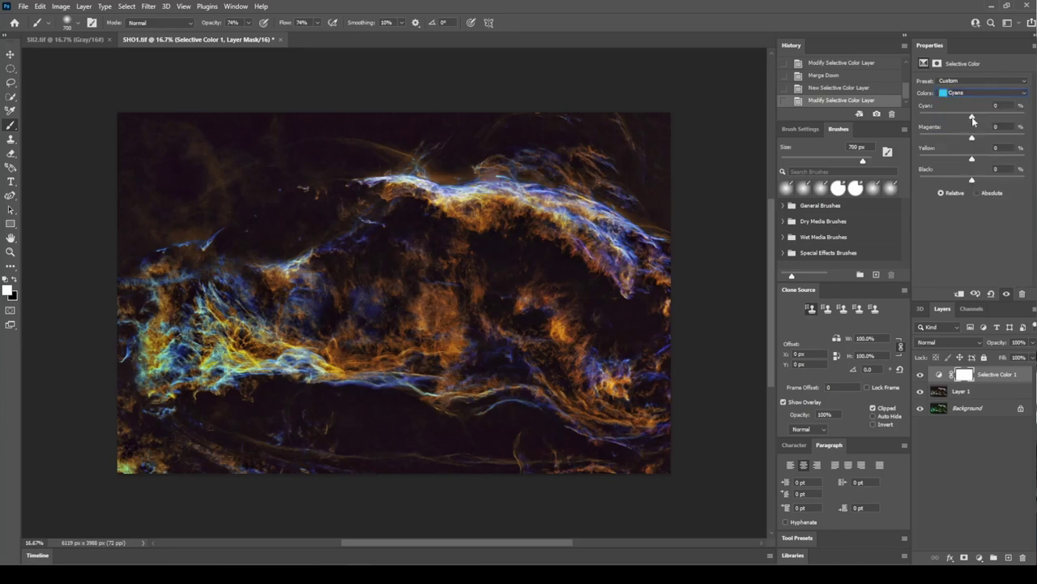
drag(983, 117, 1003, 140)
drag(956, 141, 899, 162)
drag(919, 159, 953, 161)
drag(973, 183, 947, 183)
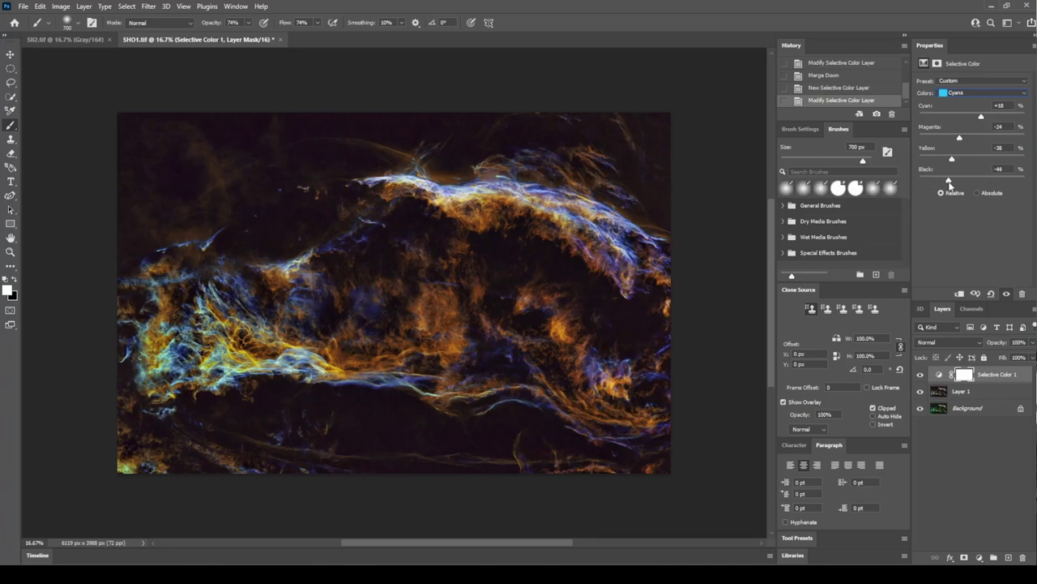
- Set the blues to cyan +20%, magenta -27%, yellow -100% and black -20%
click(968, 94)
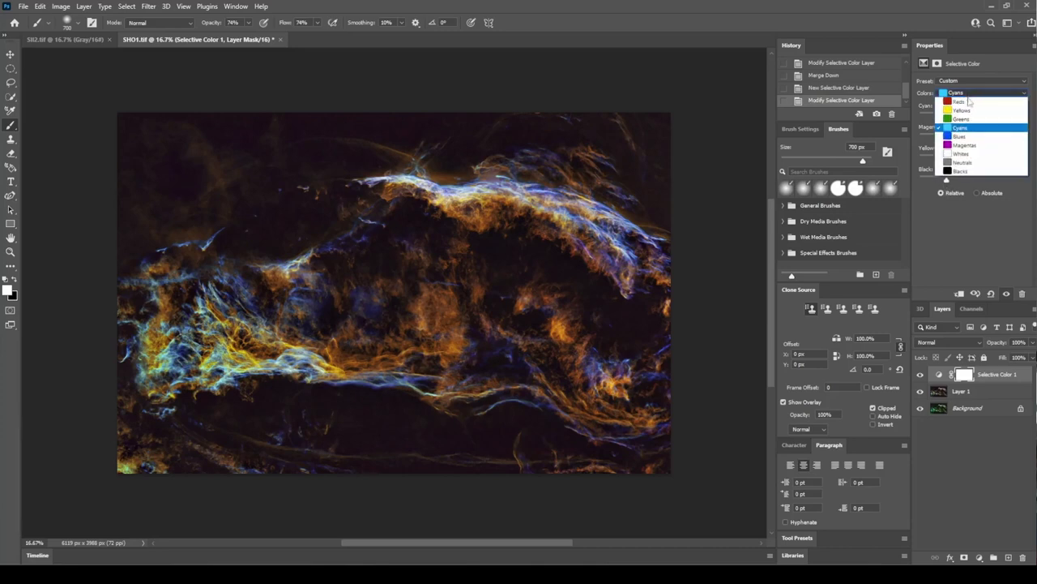
click(970, 139)
drag(972, 117, 923, 117)
drag(992, 116, 953, 118)
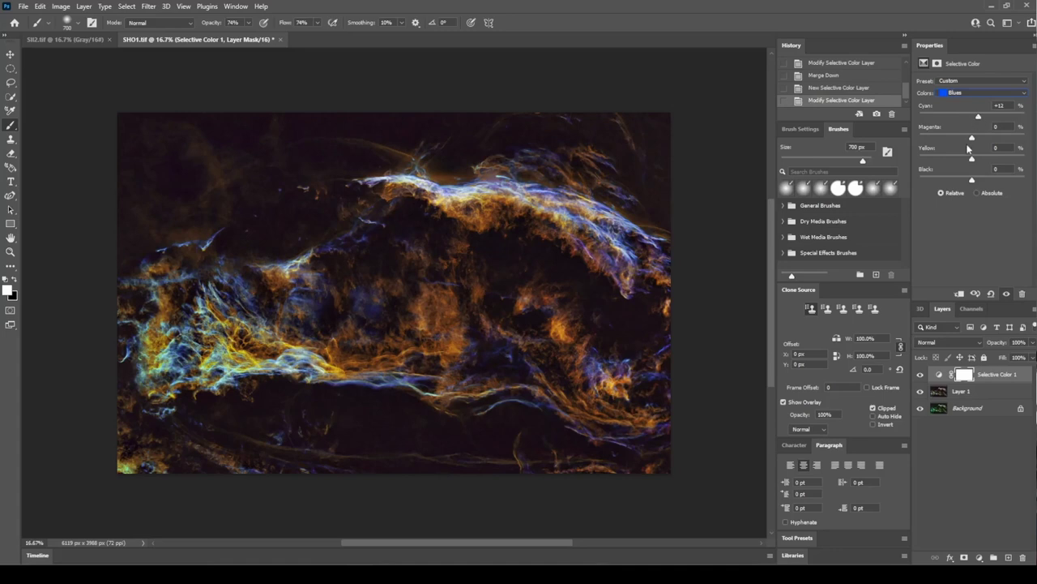
drag(984, 116, 983, 115)
drag(973, 183, 962, 181)
drag(972, 141, 880, 169)
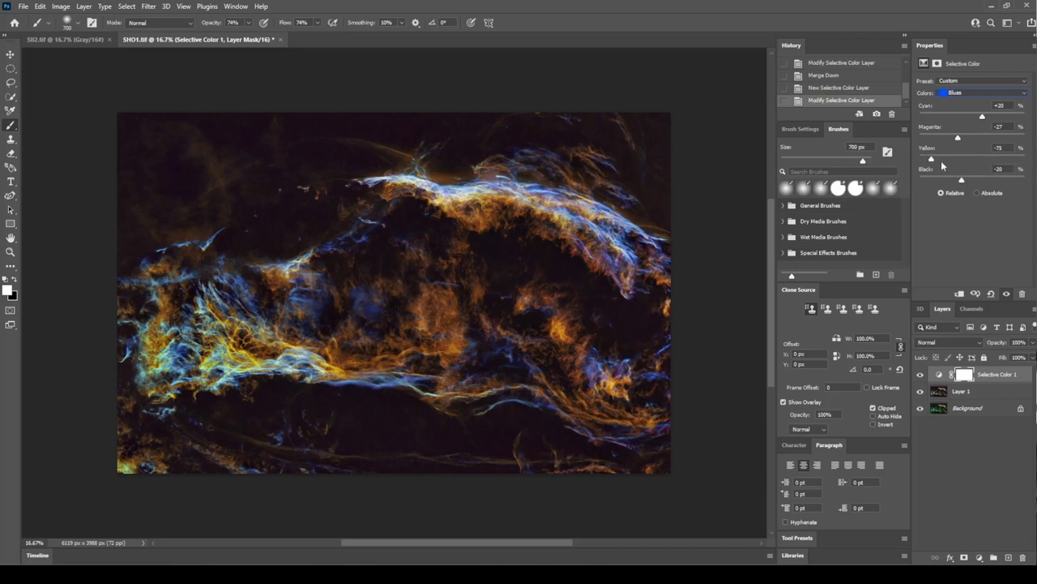
mouse_move(924, 161)
mouse_down()
mouse_move(960, 164)
mouse_move(880, 164)
mouse_up()
mouse_move(920, 159)
mouse_down()
mouse_move(976, 167)
mouse_move(896, 170)
mouse_move(978, 179)
mouse_move(922, 165)
mouse_move(949, 159)
mouse_move(918, 160)
mouse_up()
- Set the neutrals to cyan -14%, magenta +4%, yellow +2% and black +2%
click(977, 94)
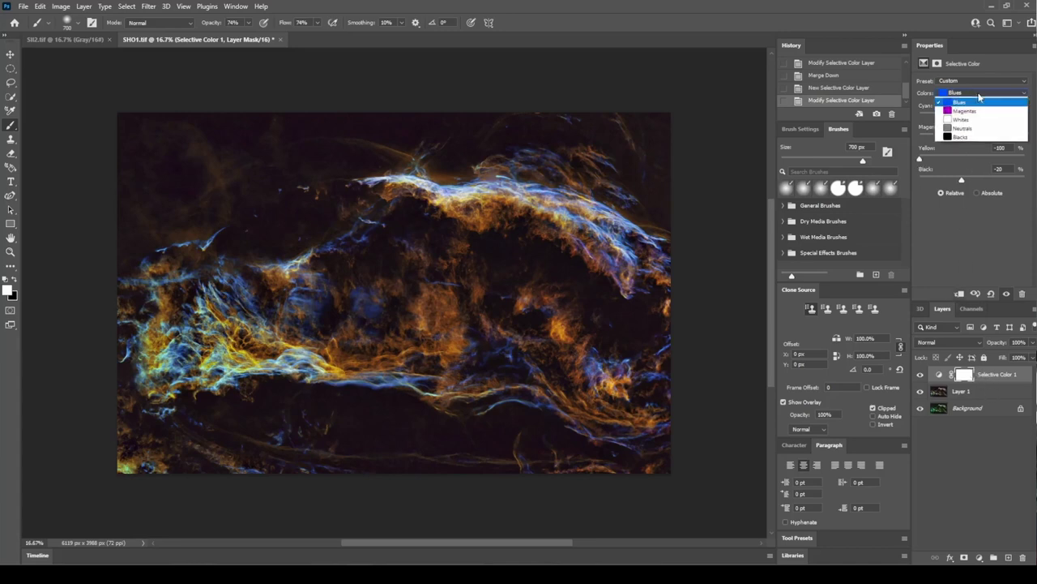
click(964, 128)
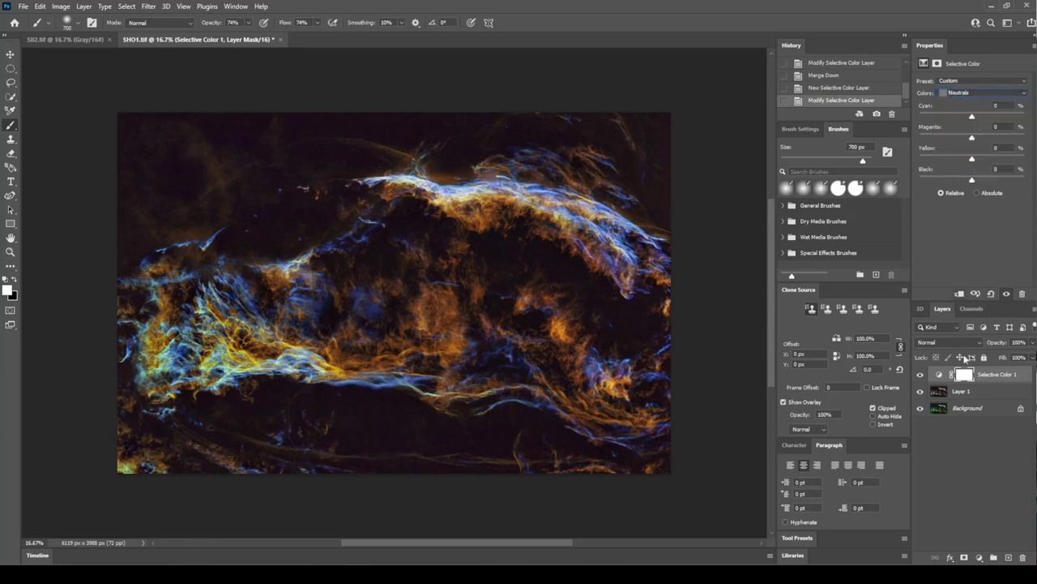
mouse_move(973, 115)
mouse_down()
mouse_move(954, 119)
mouse_move(965, 119)
mouse_up()
mouse_move(972, 139)
mouse_down()
mouse_move(961, 139)
mouse_move(975, 139)
mouse_up()
mouse_move(975, 140)
mouse_down()
mouse_move(962, 140)
mouse_move(975, 140)
mouse_up()
mouse_move(976, 139)
mouse_down()
mouse_move(958, 159)
mouse_move(994, 160)
mouse_move(956, 158)
mouse_move(973, 157)
mouse_up()
drag(972, 180, 969, 182)
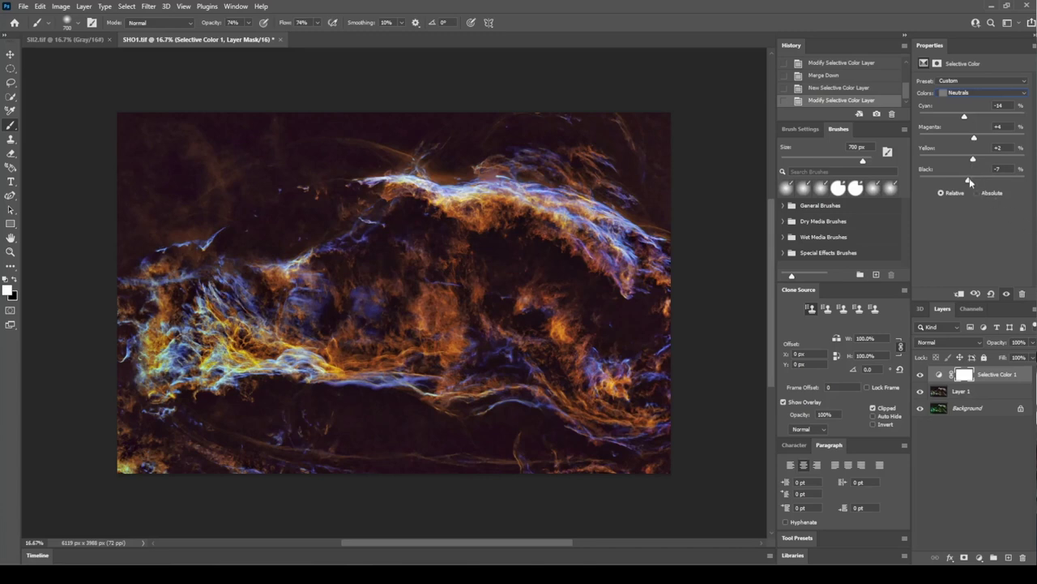
drag(970, 182, 974, 181)
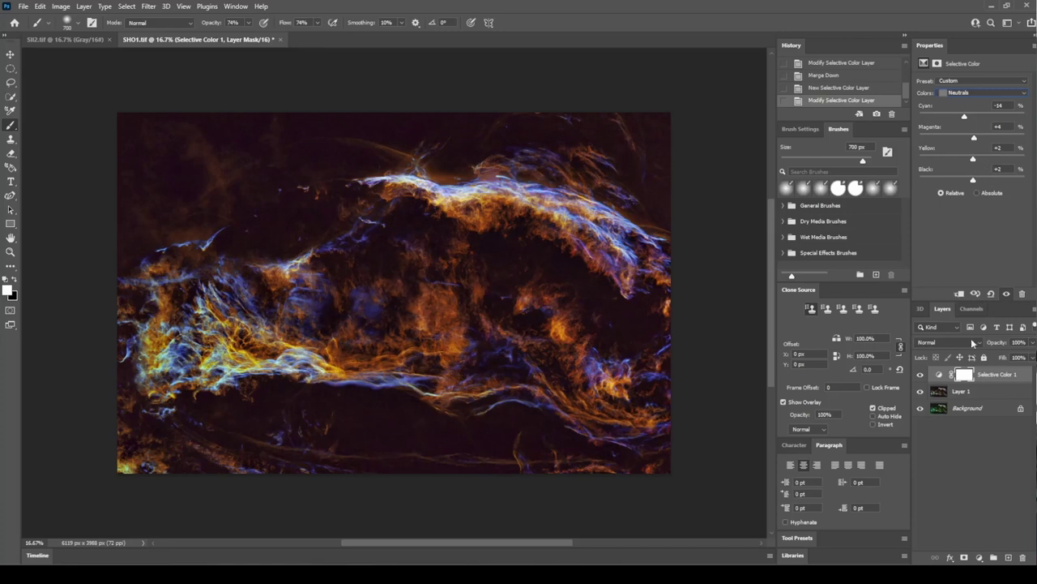
- Merge the Selective Color adjustment down into Layer 1 and duplicate the merged layer
right_click(992, 376)
click(915, 427)
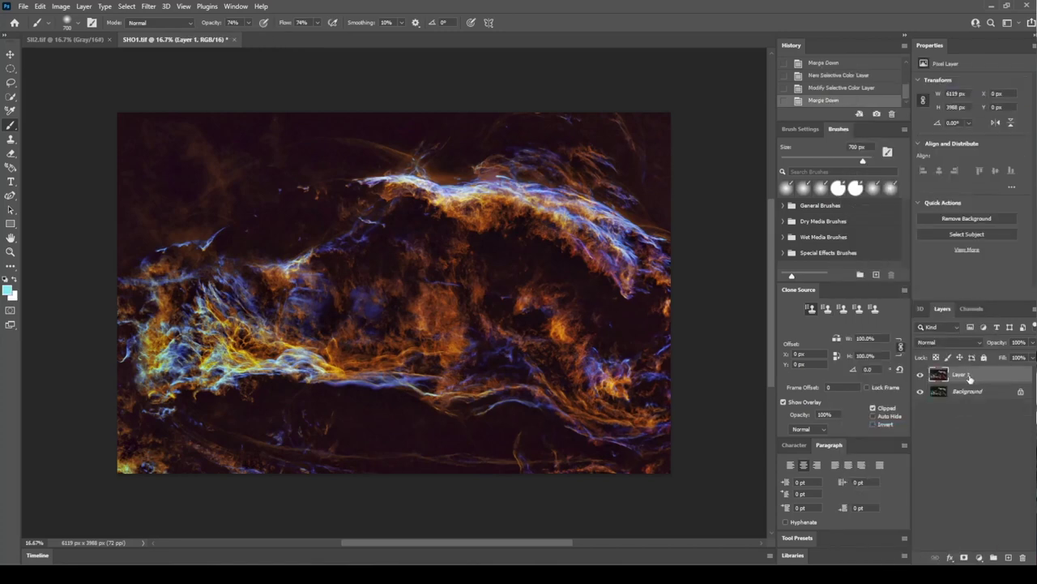
key(ctrl+j)
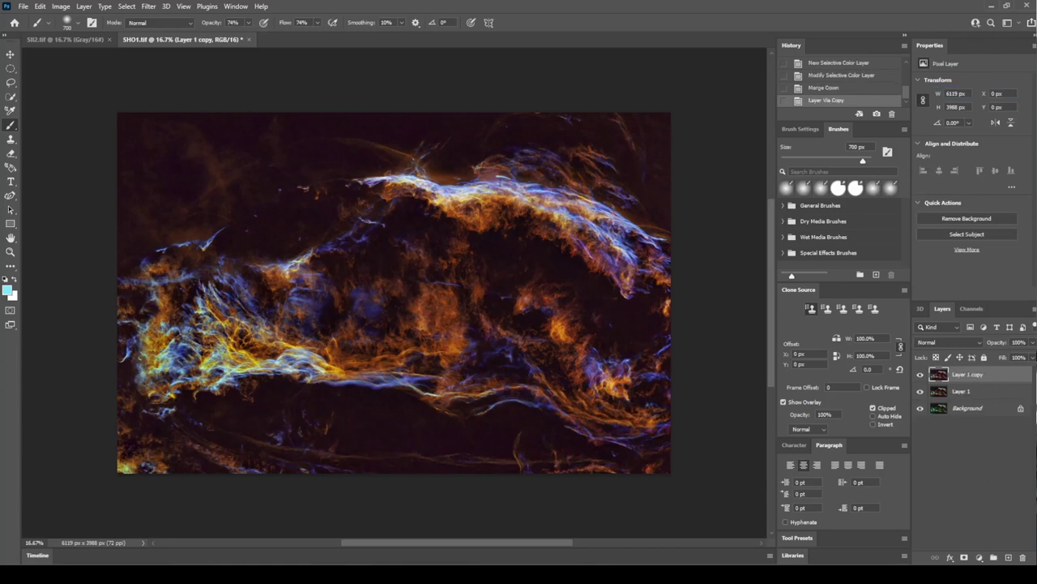
- Add a Vibrance adjustment with vibrance +20 and fine-tuned saturation, and merge it down into Layer 1 copy
click(980, 559)
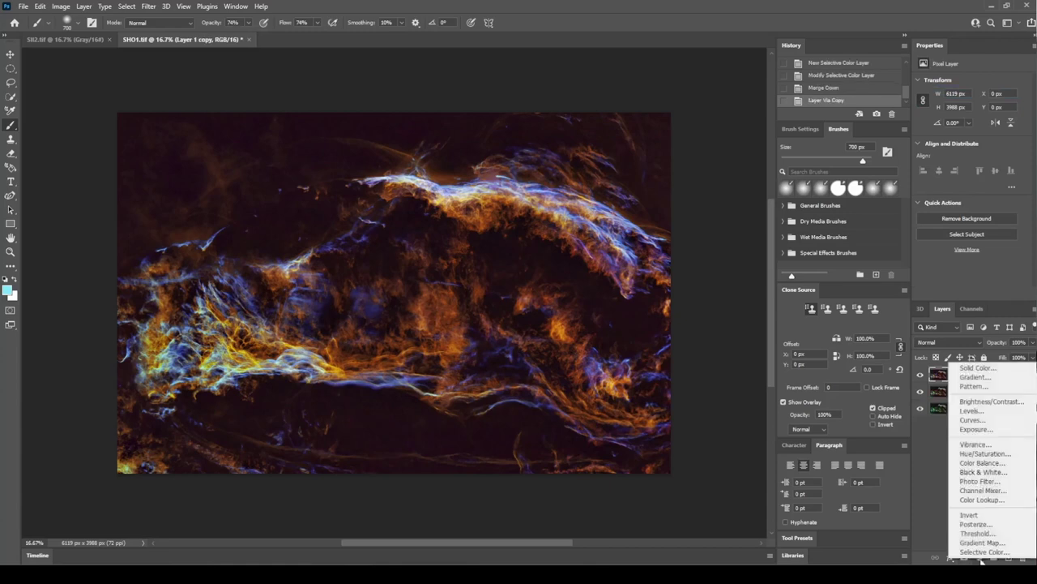
click(975, 445)
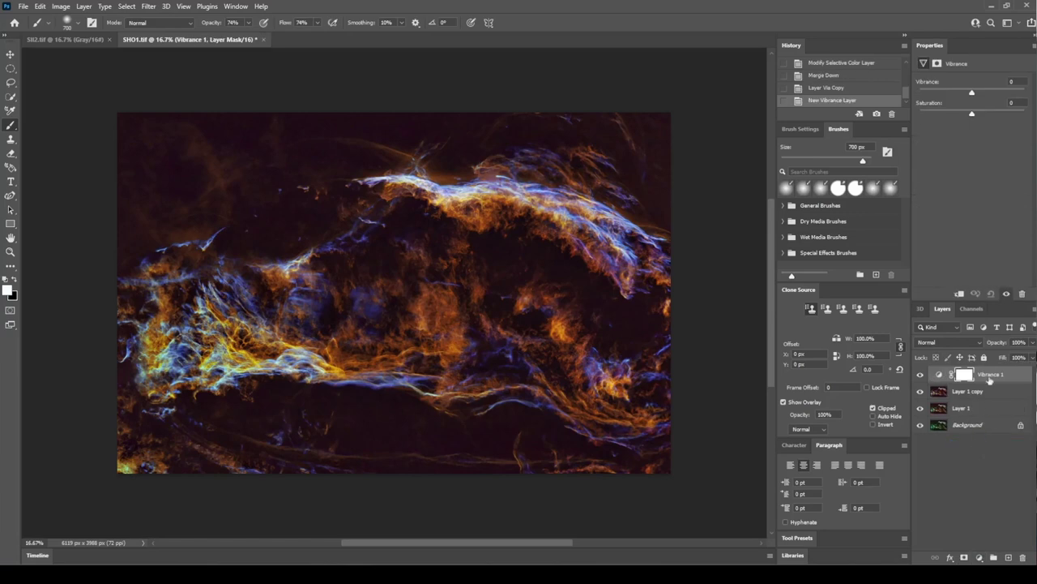
drag(972, 95, 986, 93)
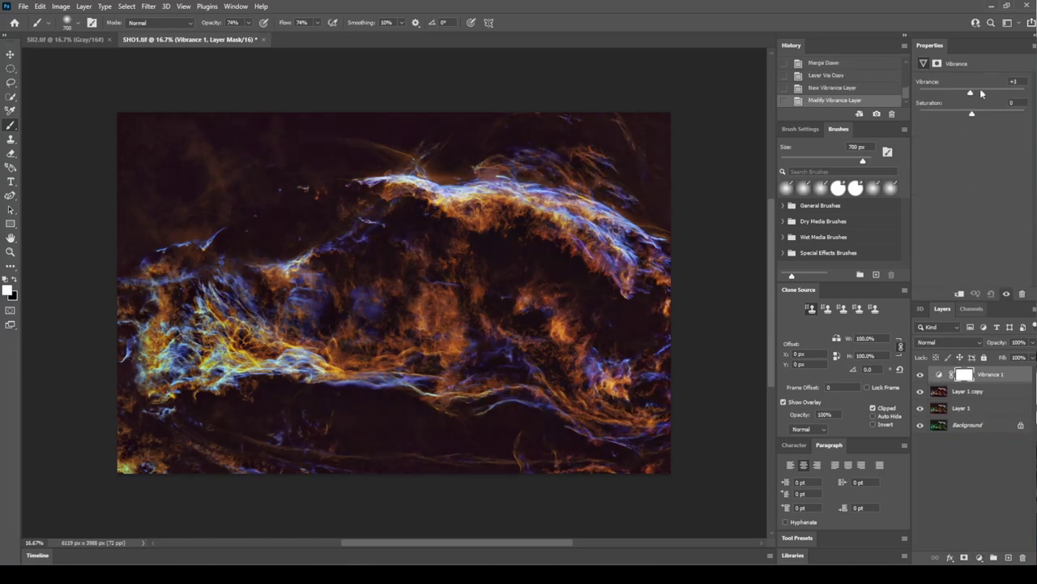
drag(971, 92, 972, 115)
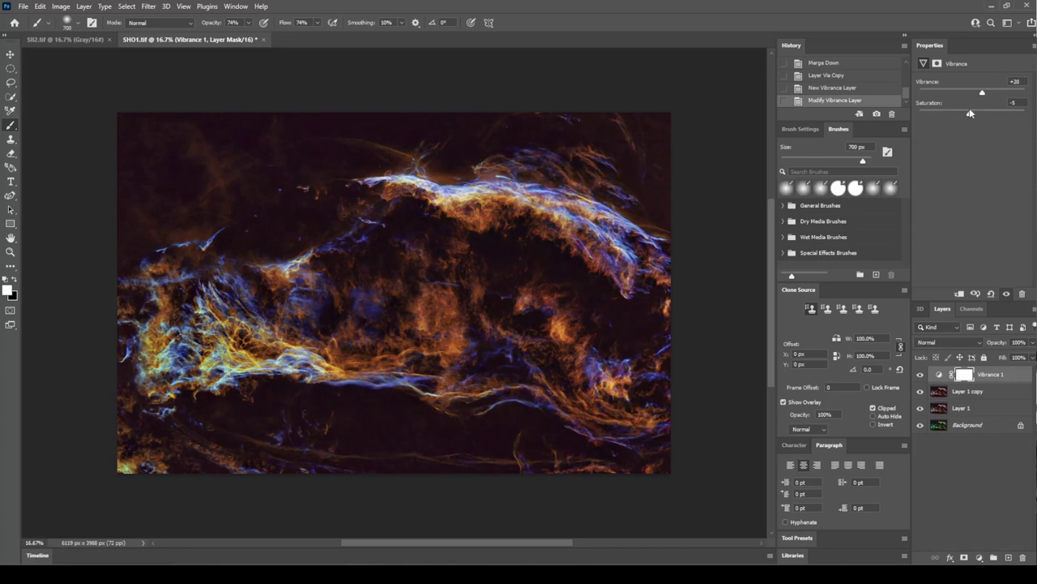
drag(970, 113, 975, 110)
right_click(989, 376)
click(914, 426)
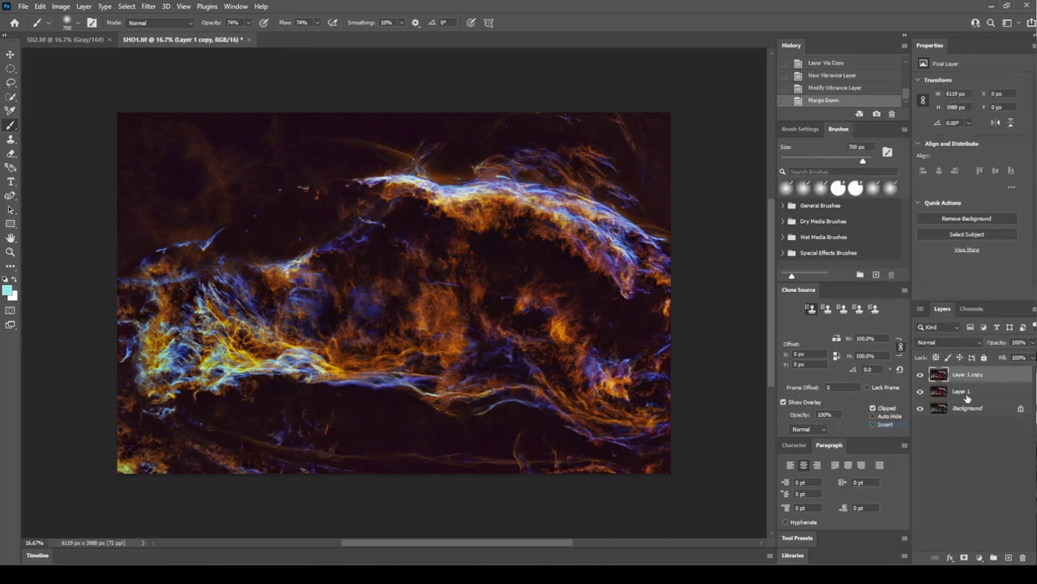
- Add a Hue/Saturation adjustment layer and set the master hue to -4 and saturation to +4
click(980, 558)
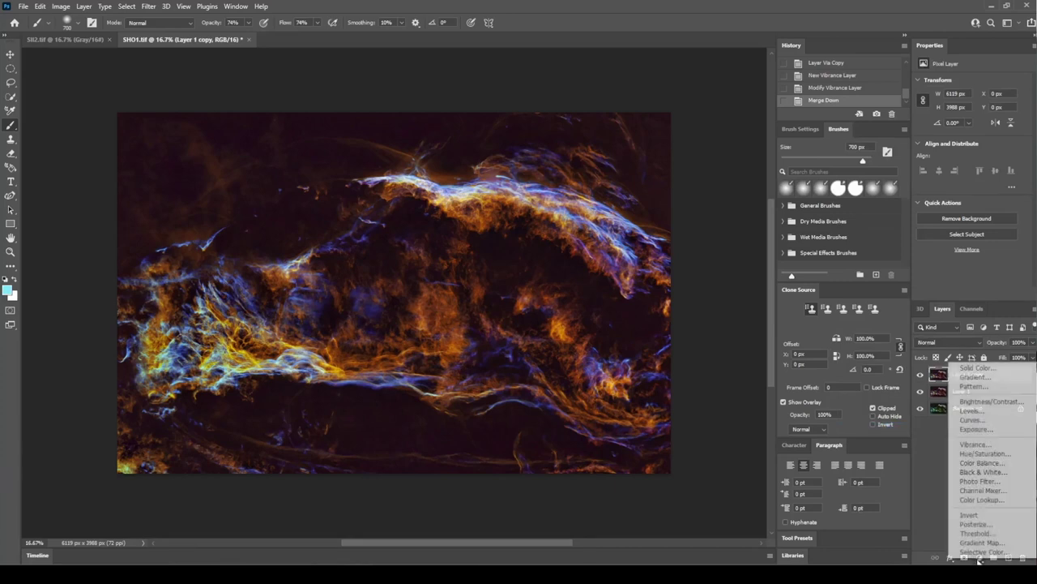
click(997, 455)
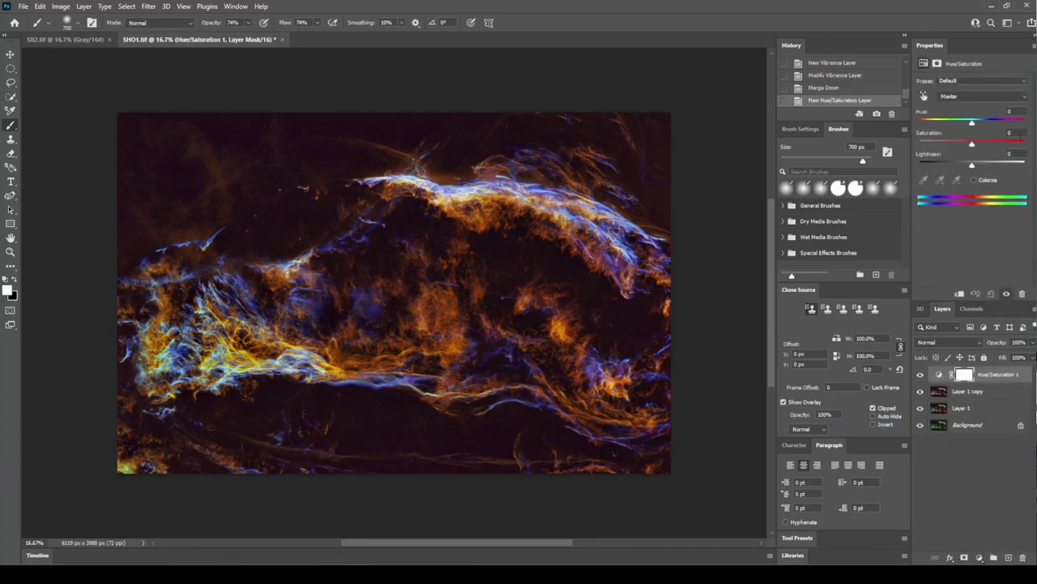
click(978, 98)
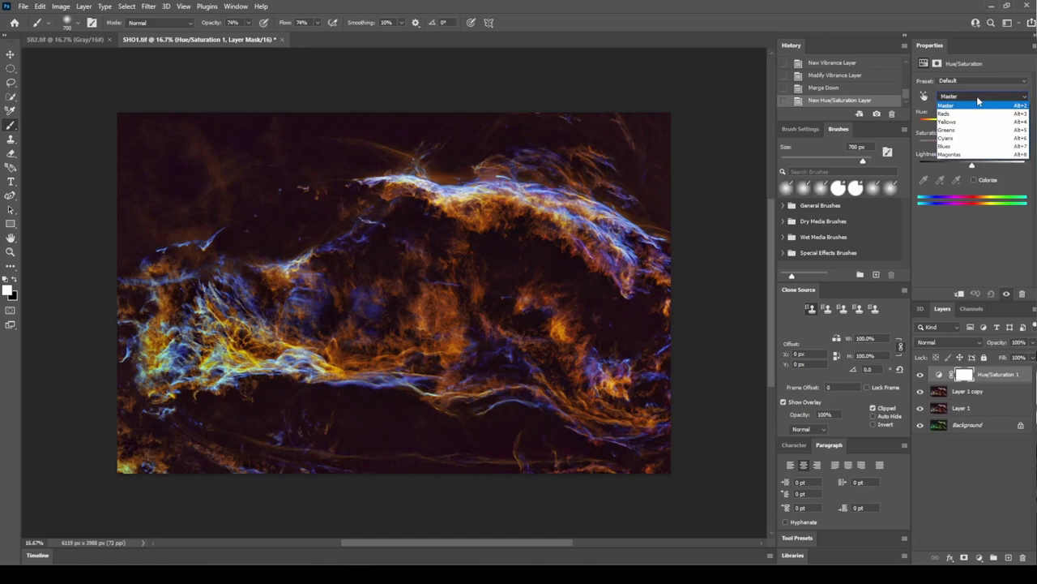
click(978, 100)
mouse_move(973, 121)
mouse_down()
mouse_move(984, 126)
mouse_move(969, 126)
mouse_up()
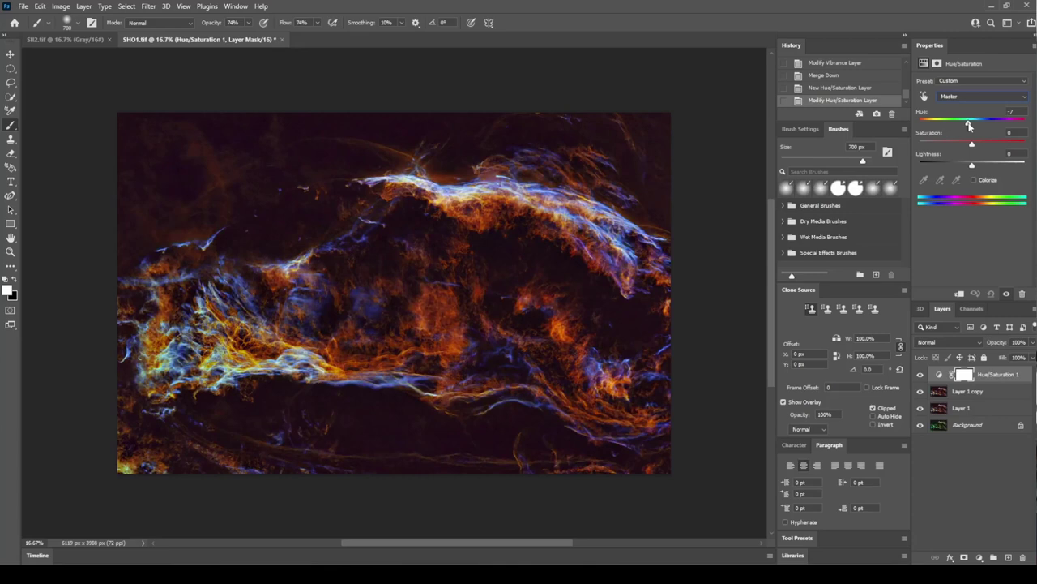
drag(969, 125, 972, 126)
mouse_move(974, 146)
mouse_down()
mouse_move(961, 145)
mouse_move(1005, 144)
mouse_move(948, 145)
mouse_move(1003, 145)
mouse_move(970, 144)
mouse_move(984, 142)
mouse_move(975, 142)
mouse_move(982, 165)
mouse_move(961, 163)
mouse_move(984, 162)
mouse_move(972, 163)
mouse_up()
- Flatten the image and save it as an uncompressed TIFF named SHO2 in the 2022-07-01 folder
right_click(1010, 382)
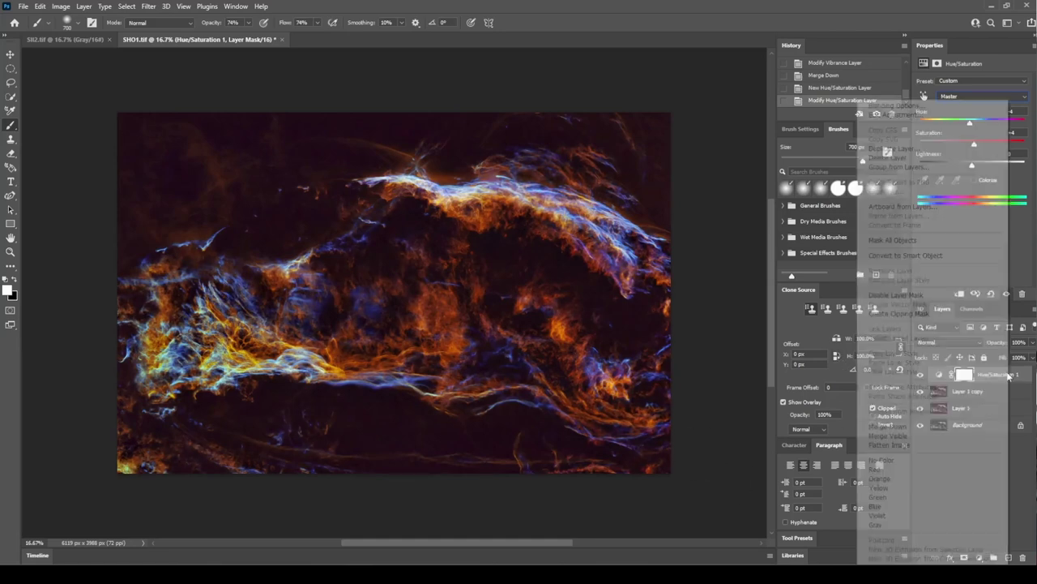
click(921, 445)
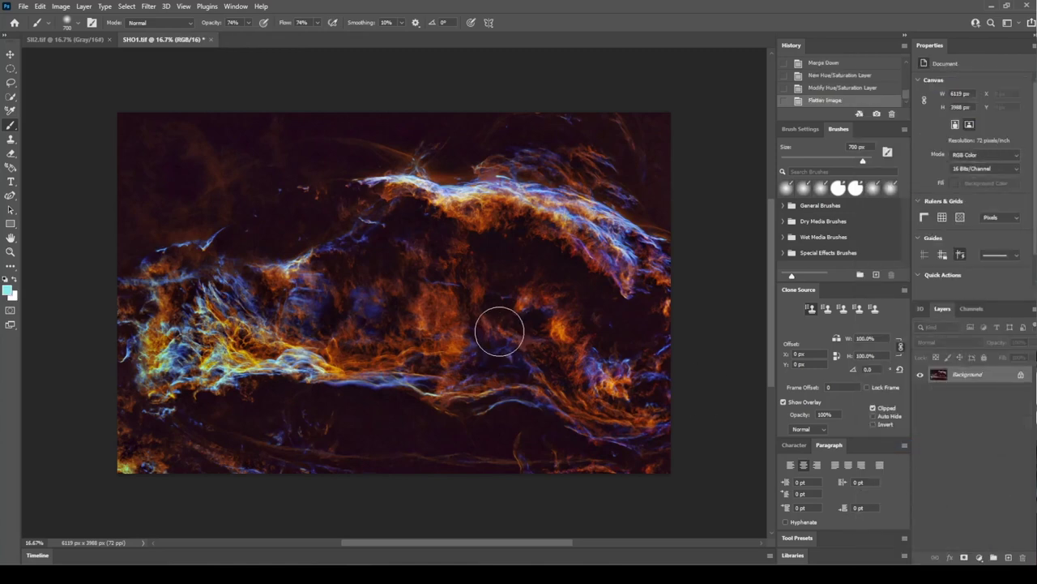
click(23, 6)
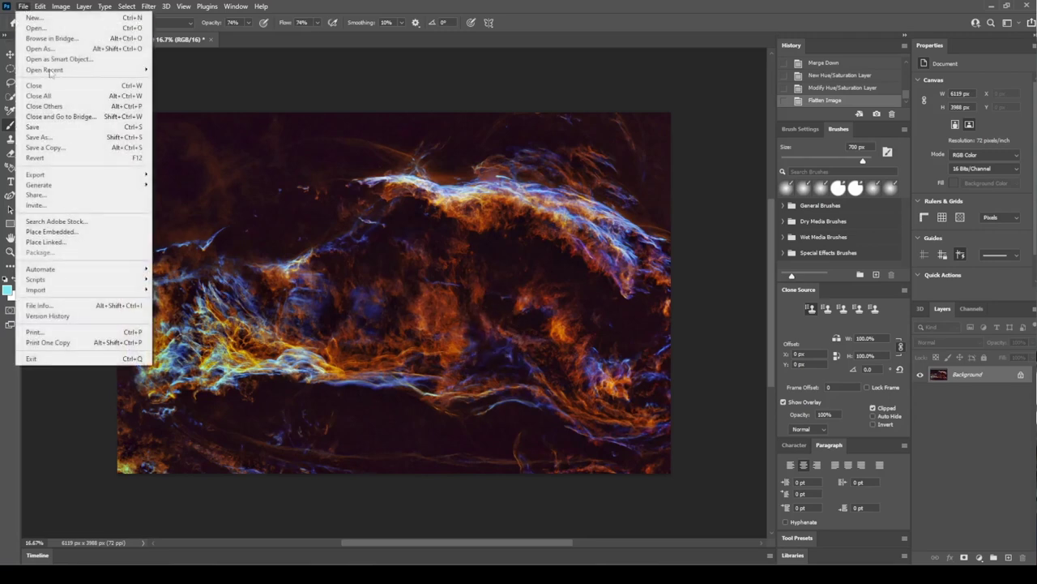
click(40, 137)
text(SHO)
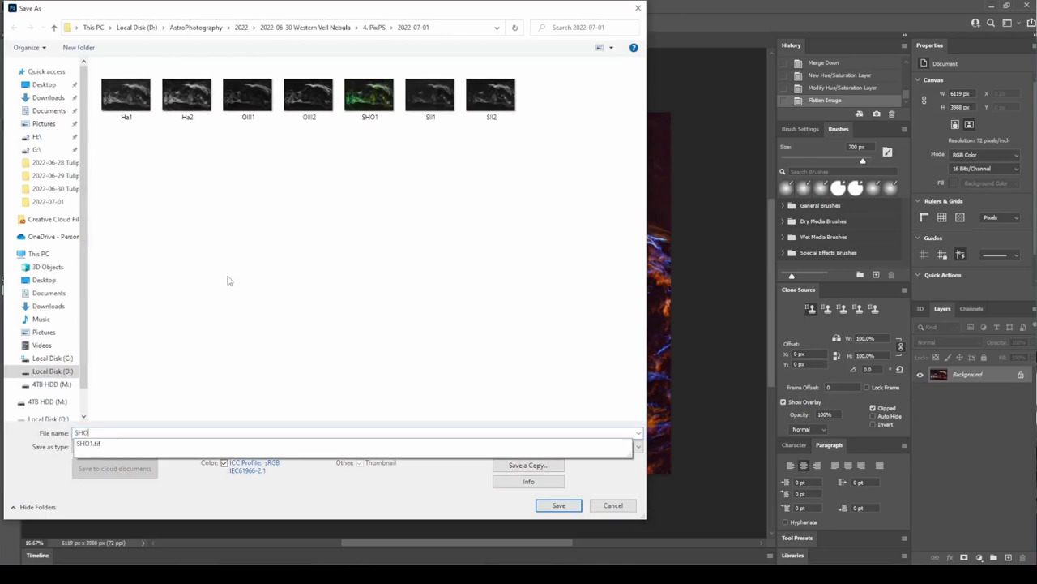
key(Return)
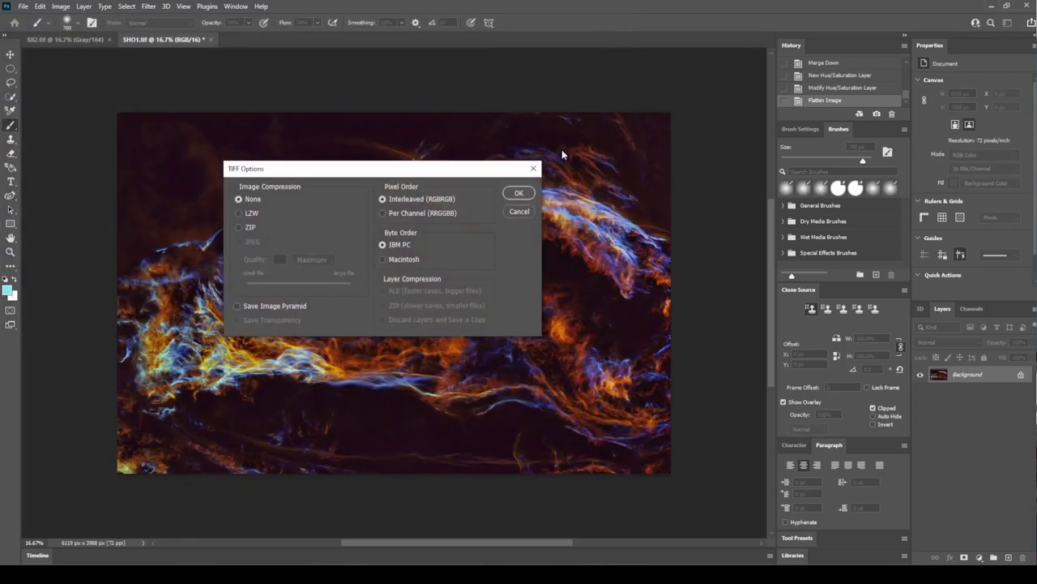
click(519, 193)
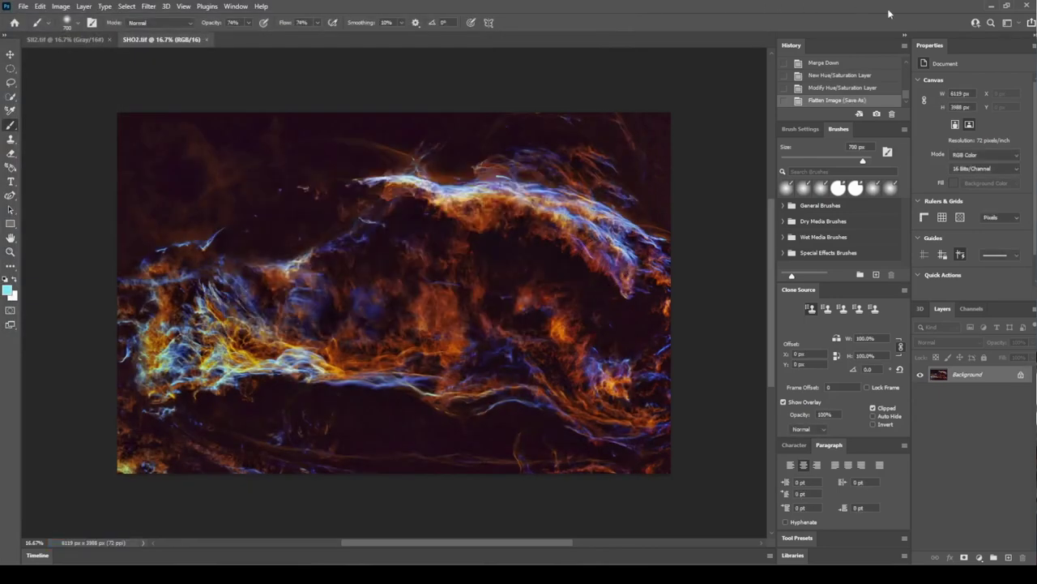
- Switch to PixInsight, open SHO2.tif, and move its window to the workspace's upper-left corner and enlarge it
click(989, 7)
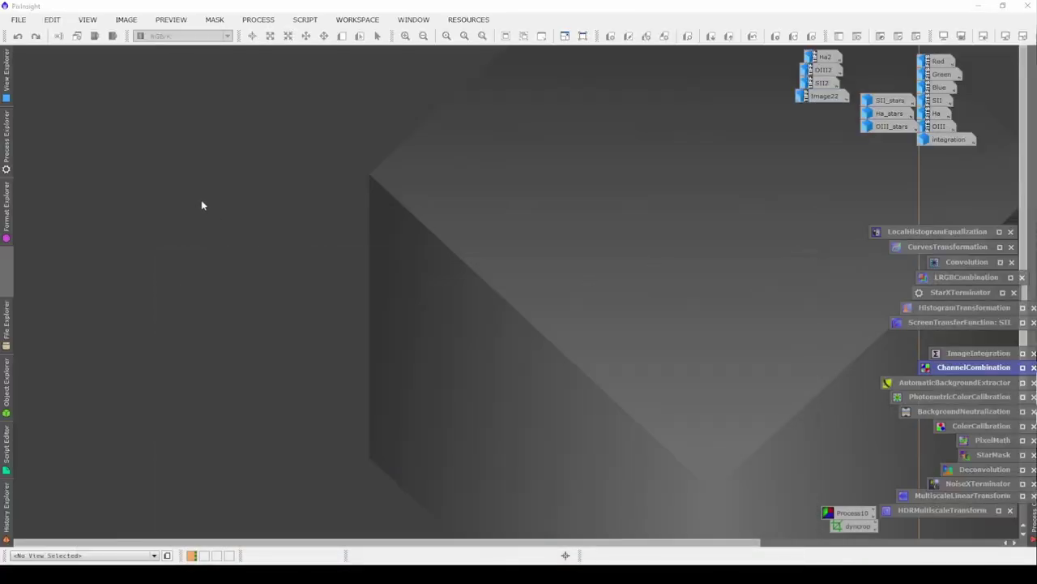
double_click(201, 200)
double_click(480, 120)
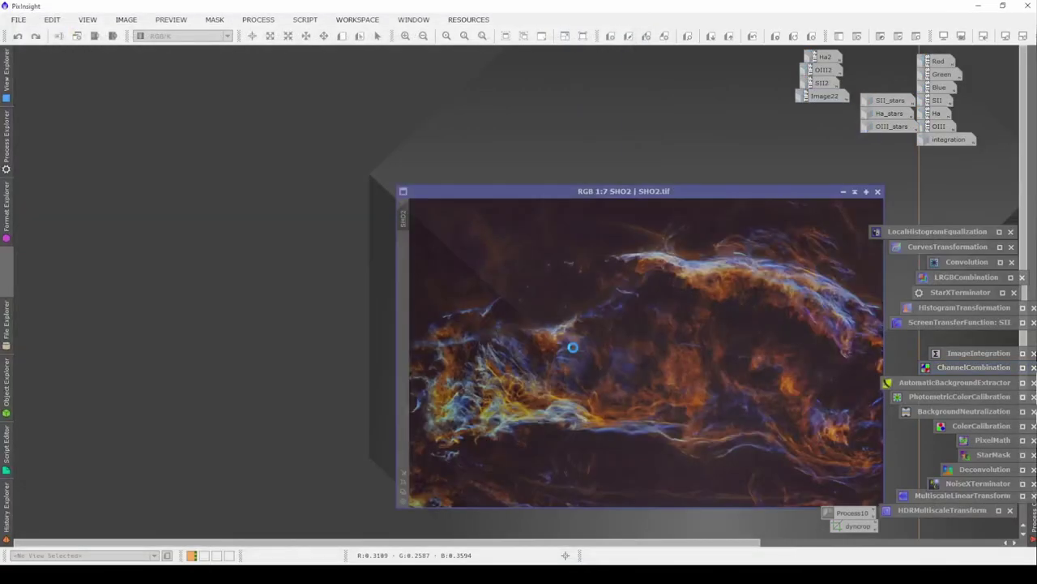
drag(559, 197, 182, 61)
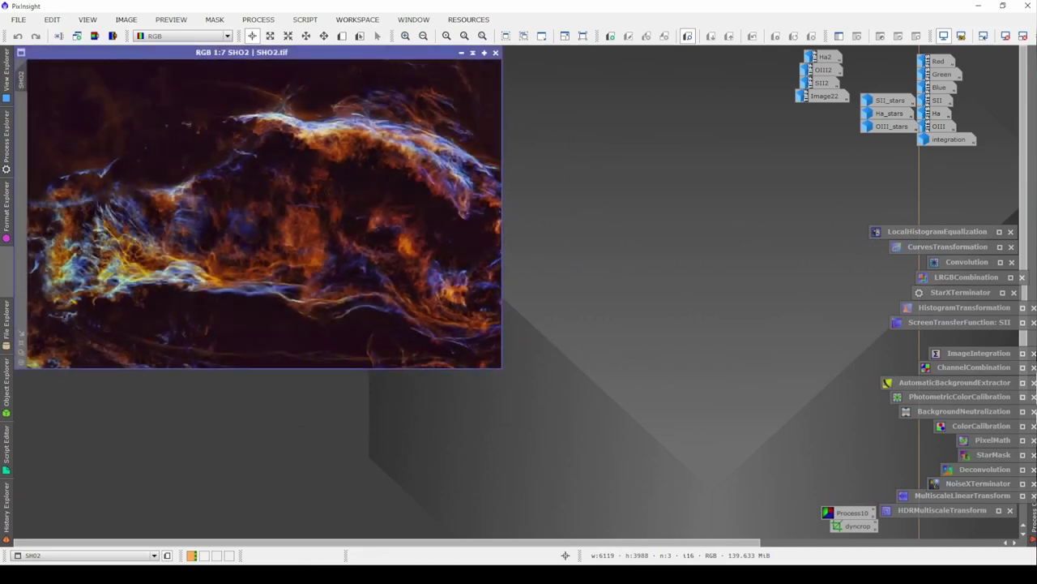
drag(501, 366, 591, 486)
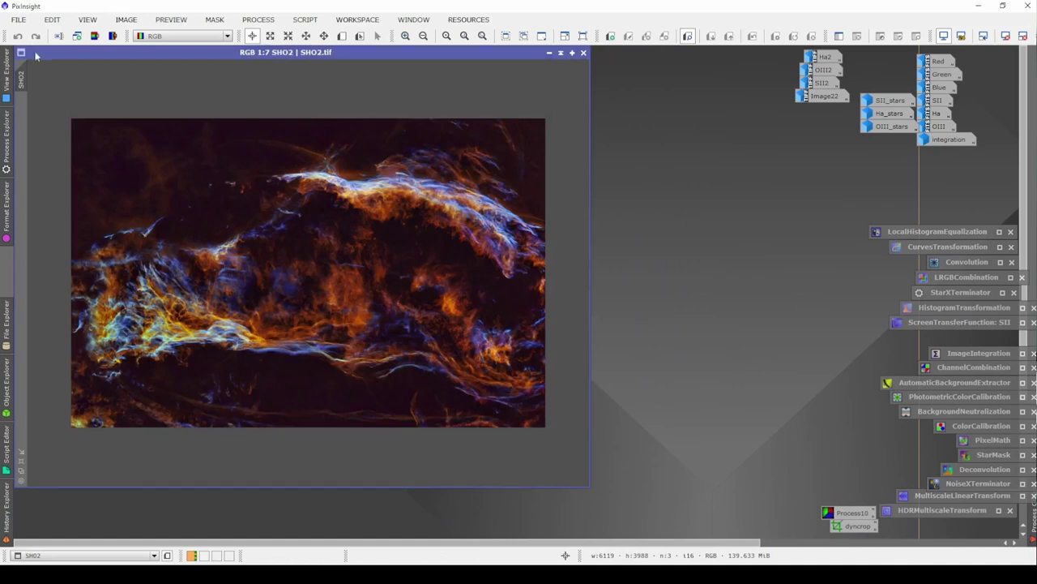
- Extract the lightness of SHO2 as a grayscale image, apply it as a mask to SHO2, and iconize the mask image
click(95, 37)
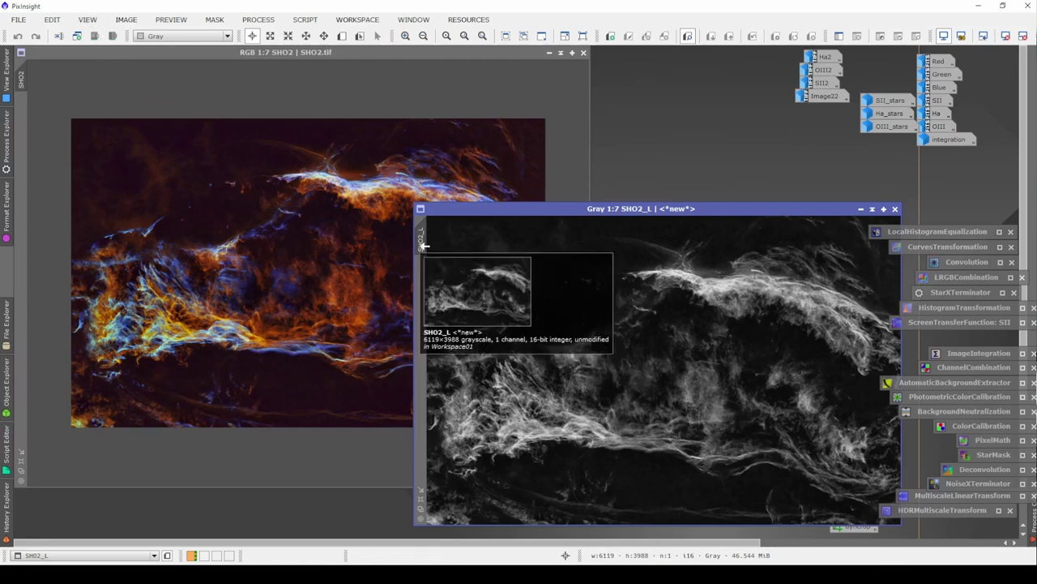
drag(422, 243, 21, 147)
click(861, 209)
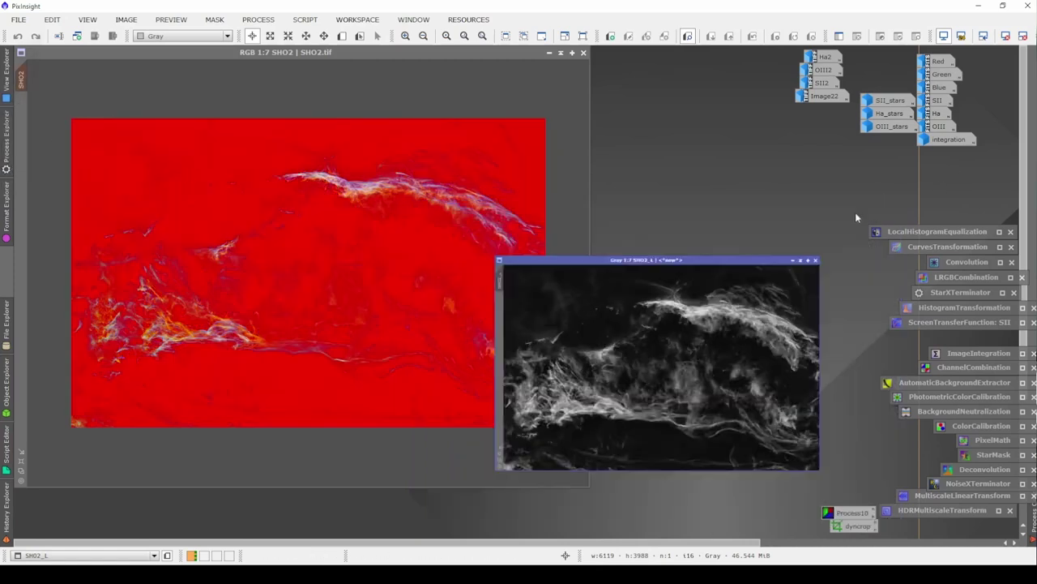
drag(686, 371, 846, 170)
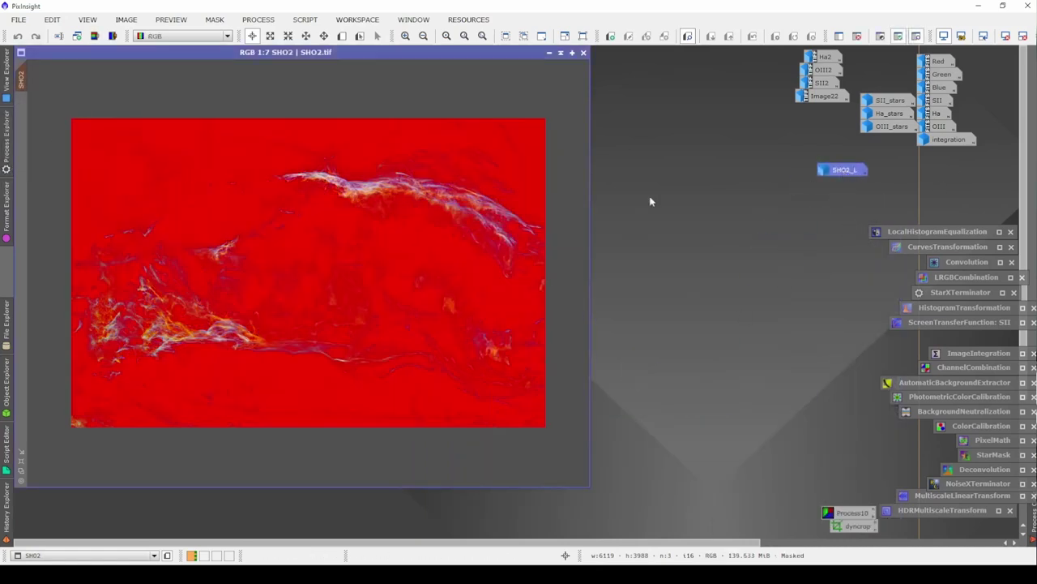
- Hide the red mask overlay on SHO2 while keeping the mask enabled
right_click(493, 214)
mouse_move(559, 333)
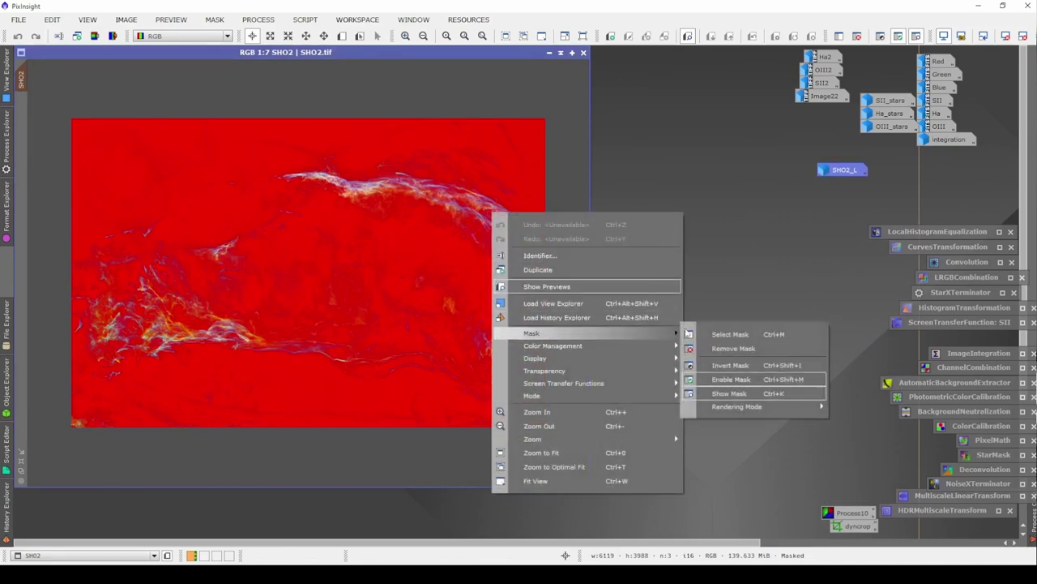
click(730, 393)
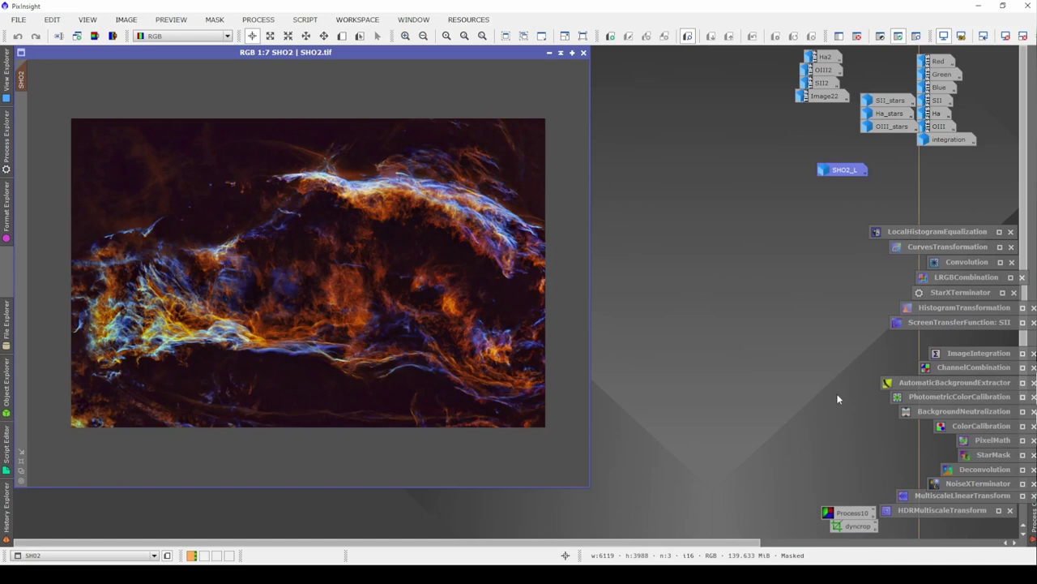
- Open CurvesTransformation with a real-time preview of SHO2 and shrink the process window so it sits beside the preview
double_click(941, 247)
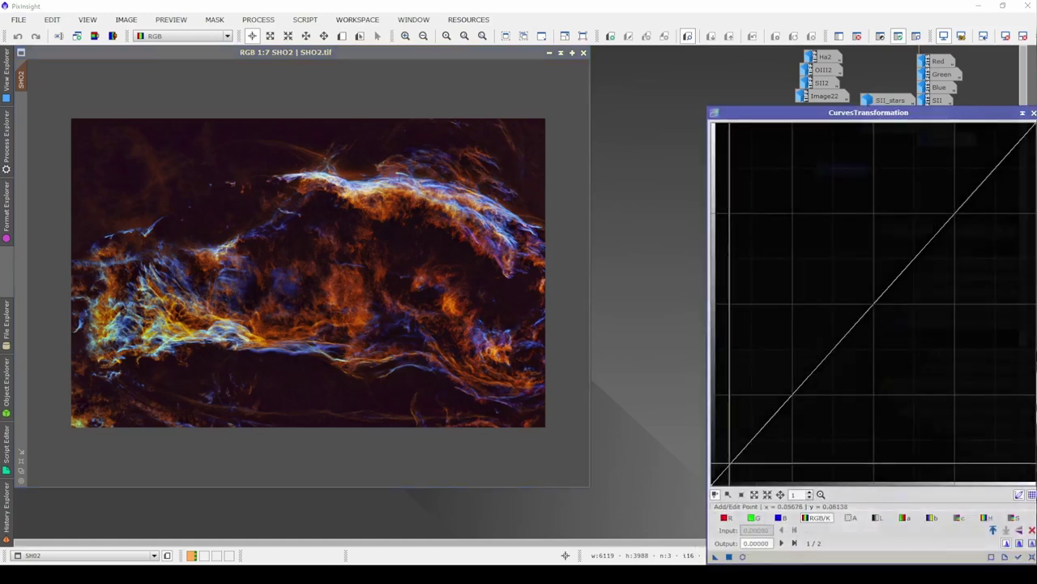
click(742, 557)
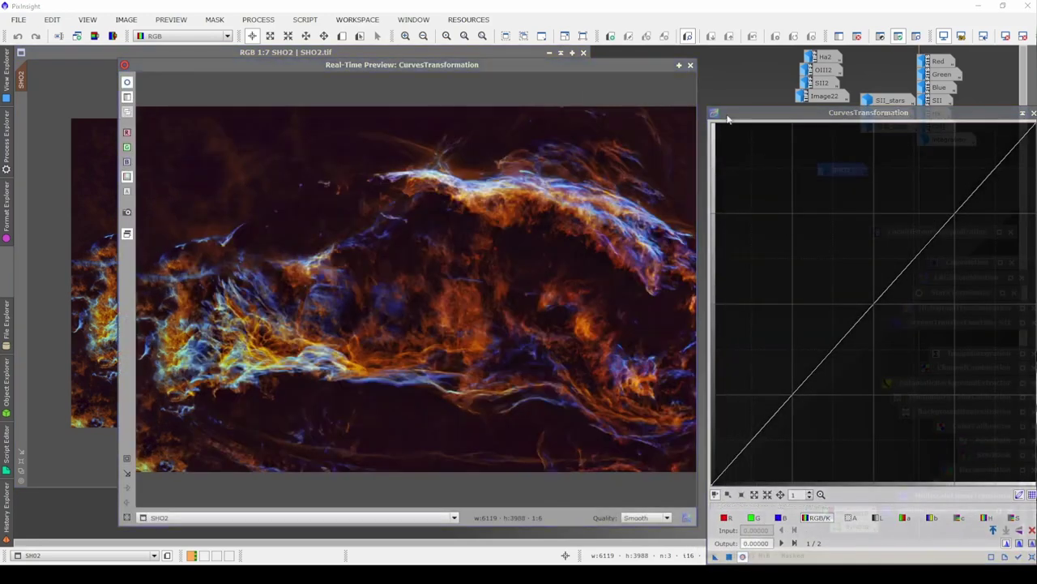
drag(707, 106, 741, 153)
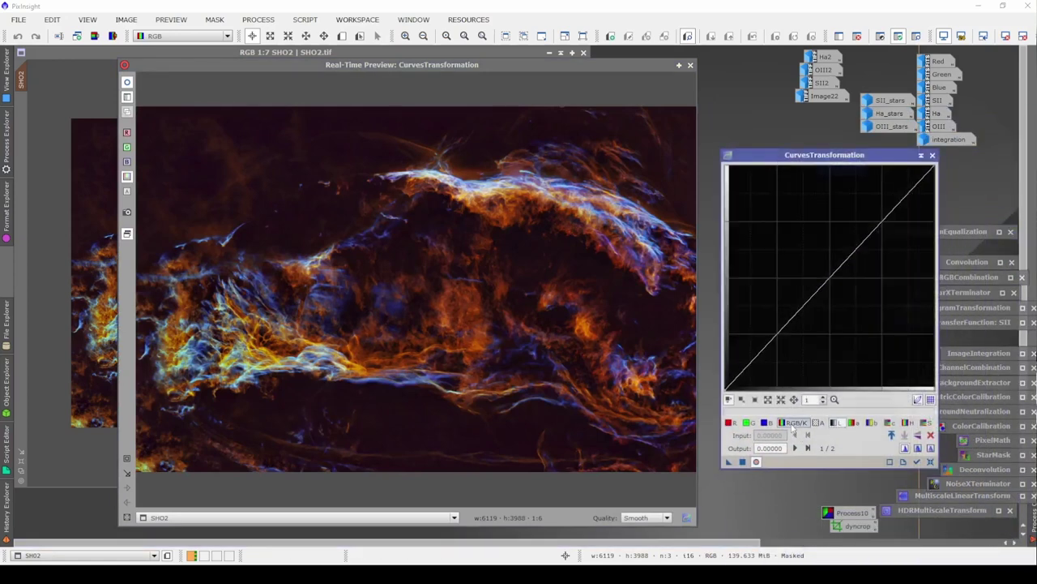
- Try an RGB/K curve through about 0.47 input, 0.56 output, and a lowered saturation curve through about 0.63, 0.41
click(826, 275)
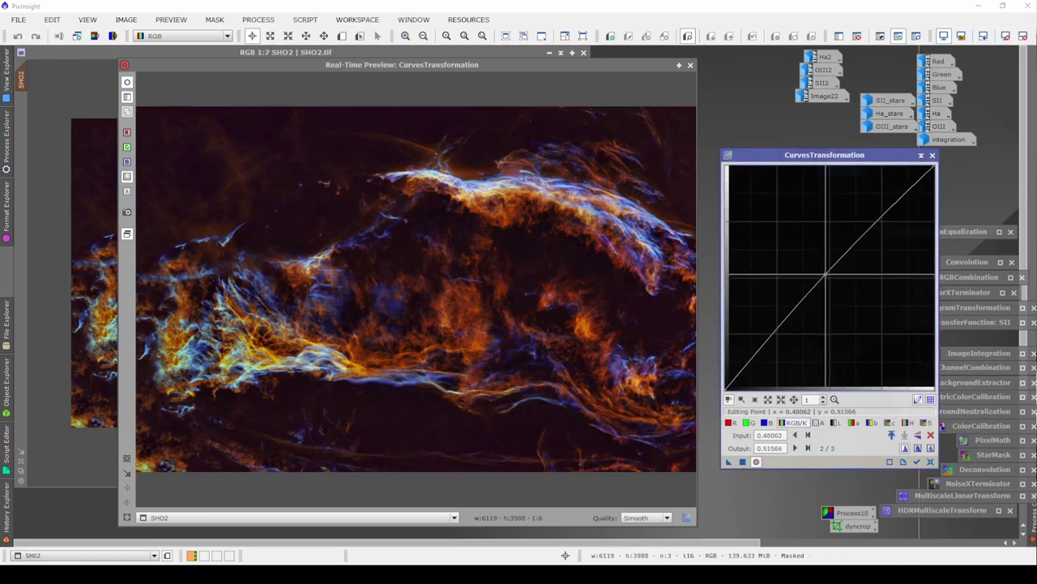
drag(826, 276, 825, 264)
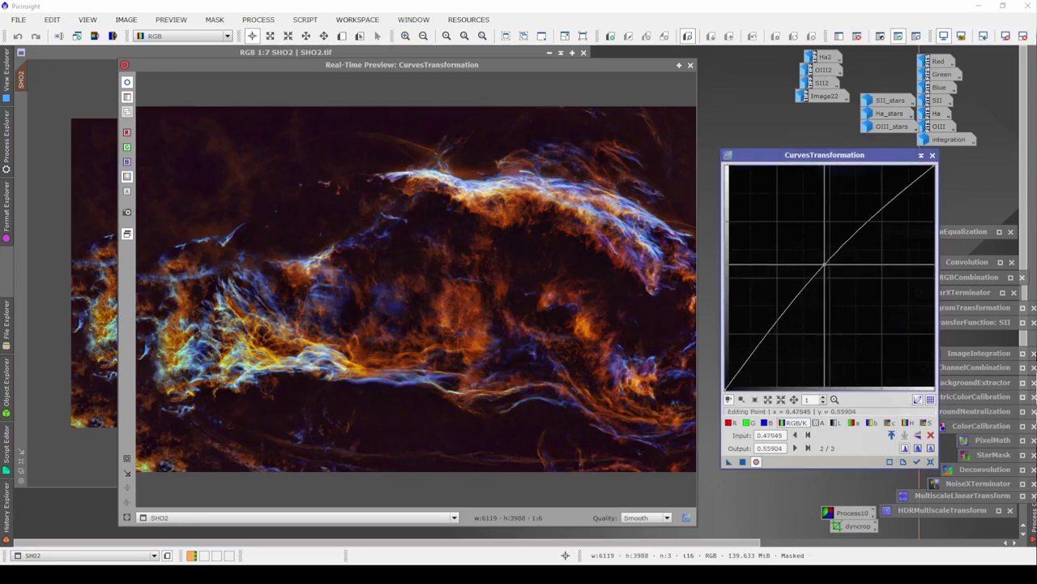
mouse_move(825, 264)
mouse_down()
mouse_move(841, 279)
mouse_move(811, 239)
mouse_move(831, 277)
mouse_move(823, 263)
mouse_up()
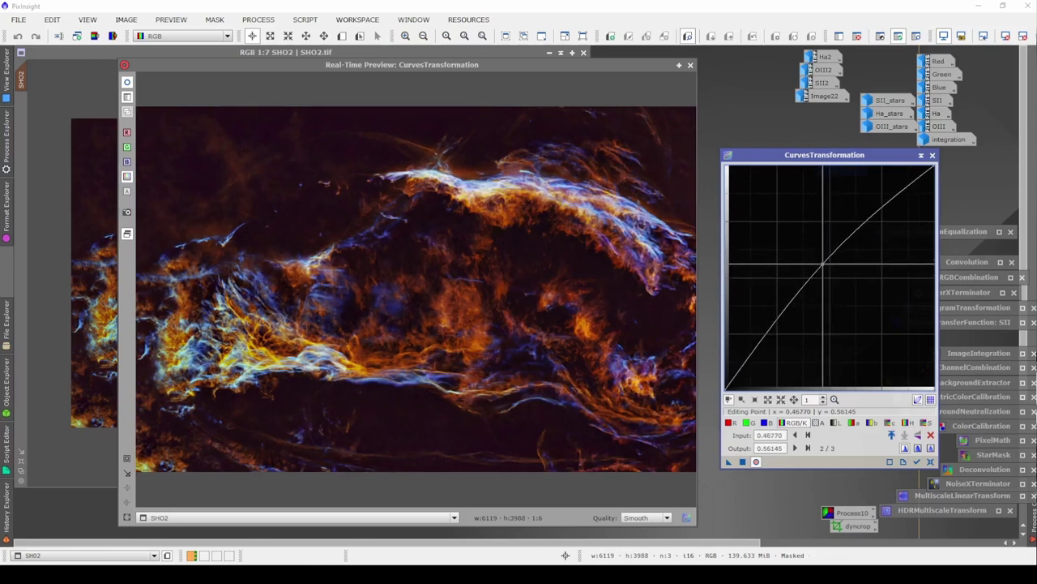
click(926, 423)
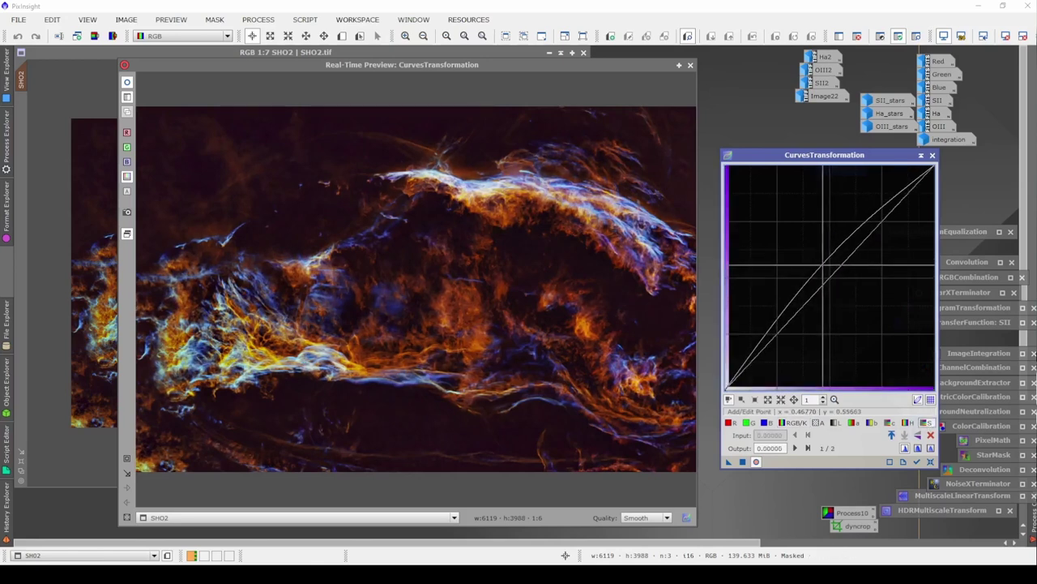
drag(825, 273, 859, 297)
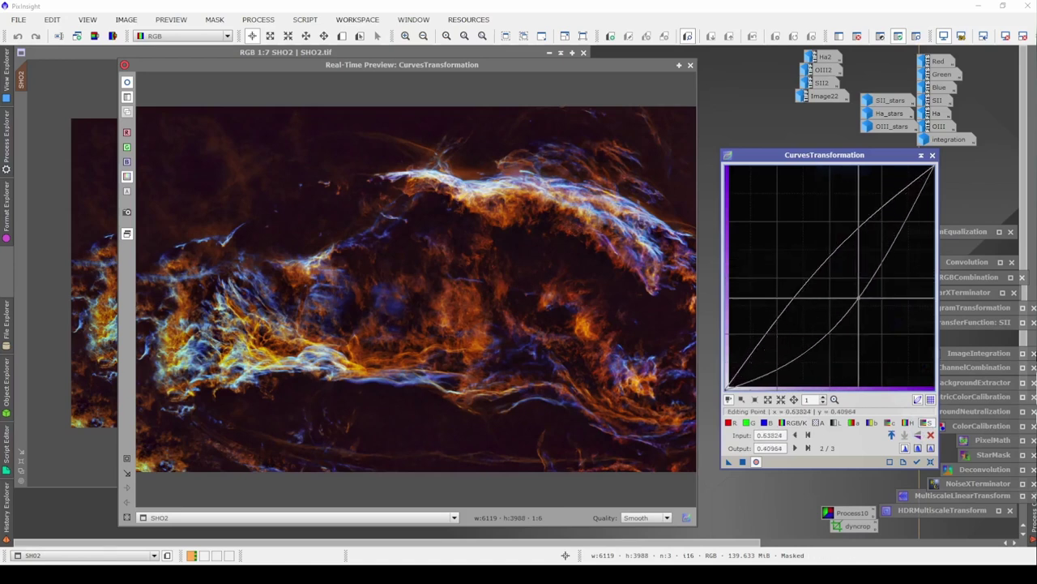
click(931, 435)
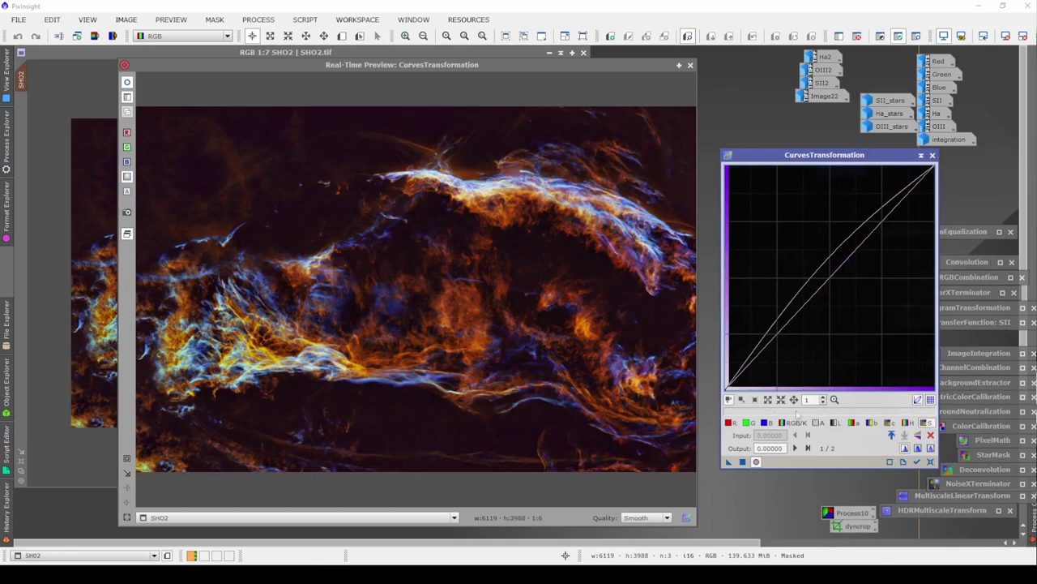
- Try a steeper RGB/K curve through about 0.36, 0.77 with saturation raised through about 0.47, 0.75, and reset all curves
click(794, 422)
click(822, 264)
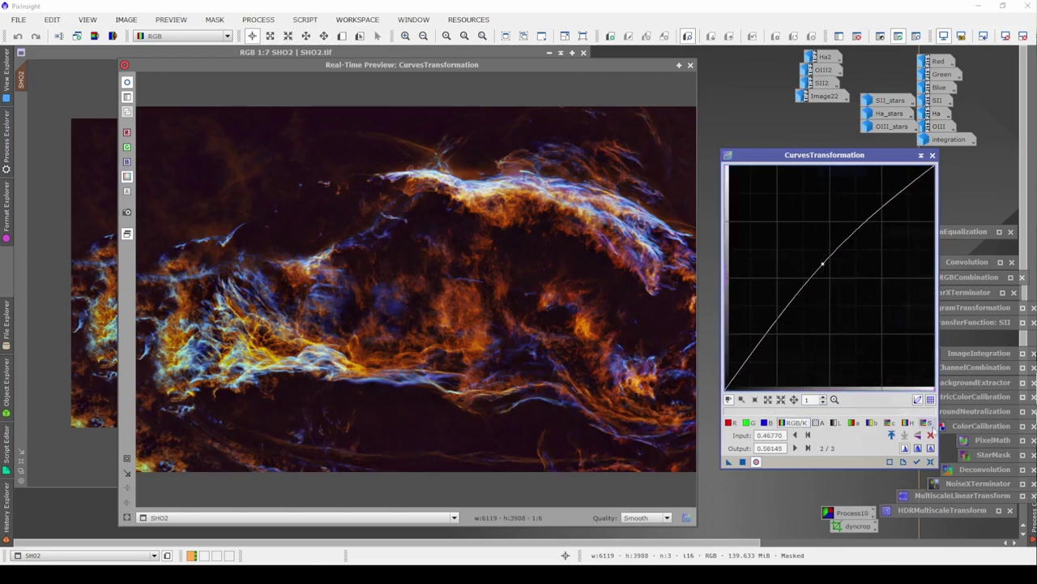
click(930, 436)
drag(839, 276, 801, 216)
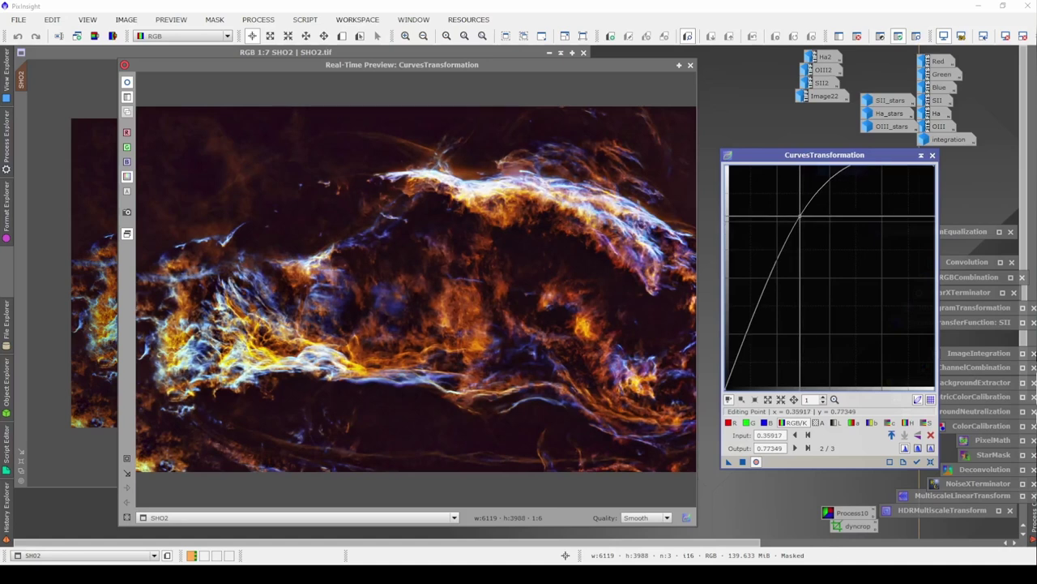
click(926, 422)
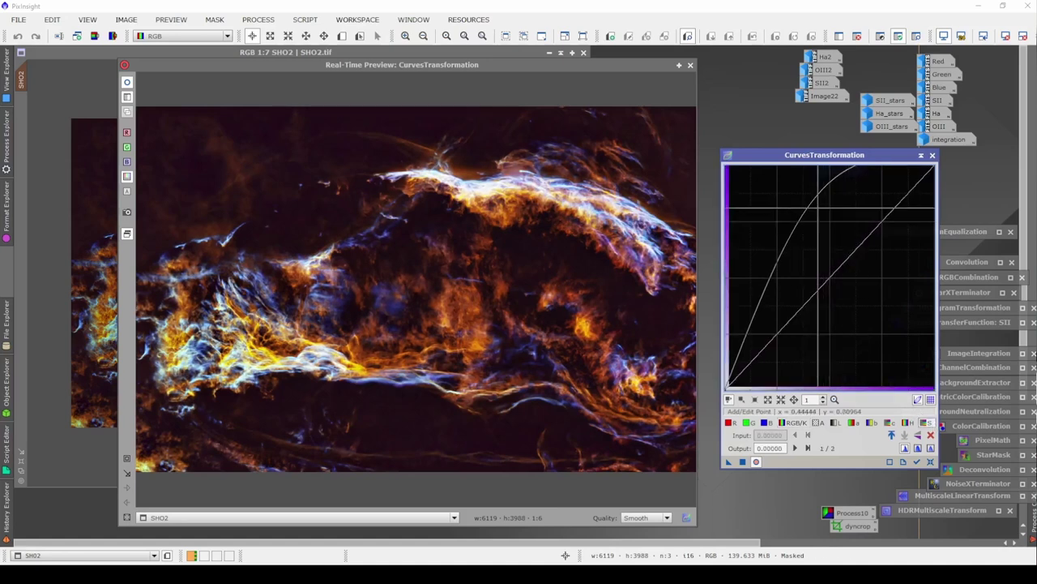
mouse_move(820, 207)
mouse_down()
mouse_move(804, 214)
mouse_move(824, 221)
mouse_up()
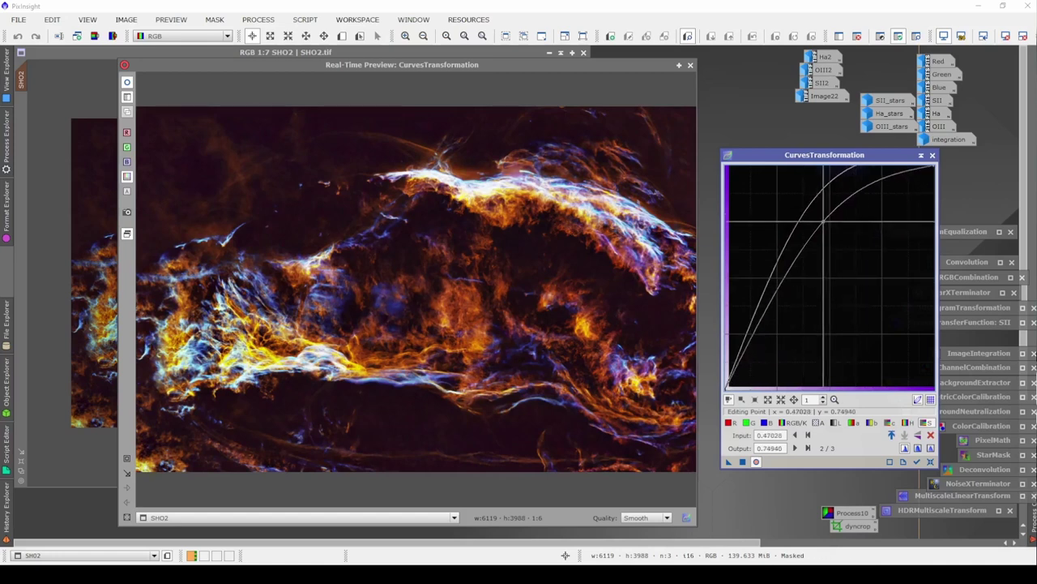
click(931, 462)
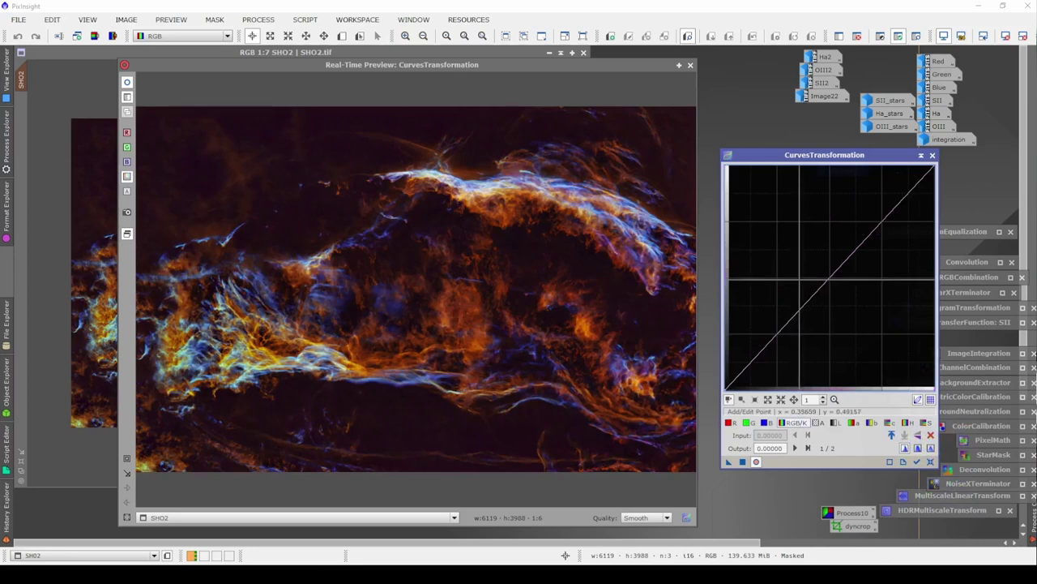
- Try a two-point RGB/K curve with the upper point at about 0.67 input, 0.69 output, and clear it
drag(809, 300, 802, 302)
mouse_move(856, 247)
mouse_down()
mouse_move(856, 212)
mouse_move(865, 233)
mouse_up()
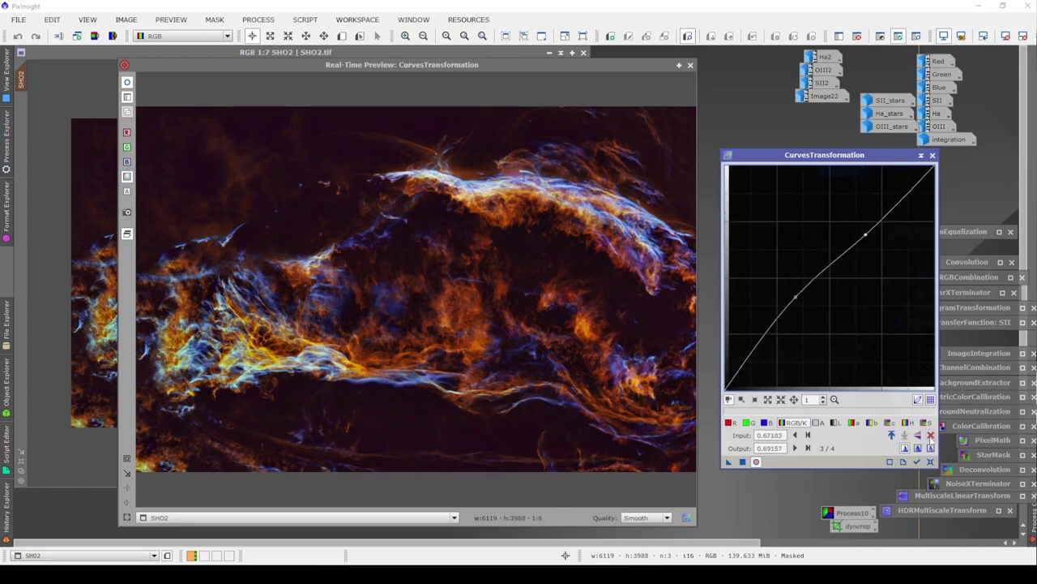
click(930, 434)
- Shape the RGB/K curve with points at about 0.31 input, 0.50 output and 0.60 input, 0.75 output, keeping the white endpoint at 1
drag(810, 299, 790, 277)
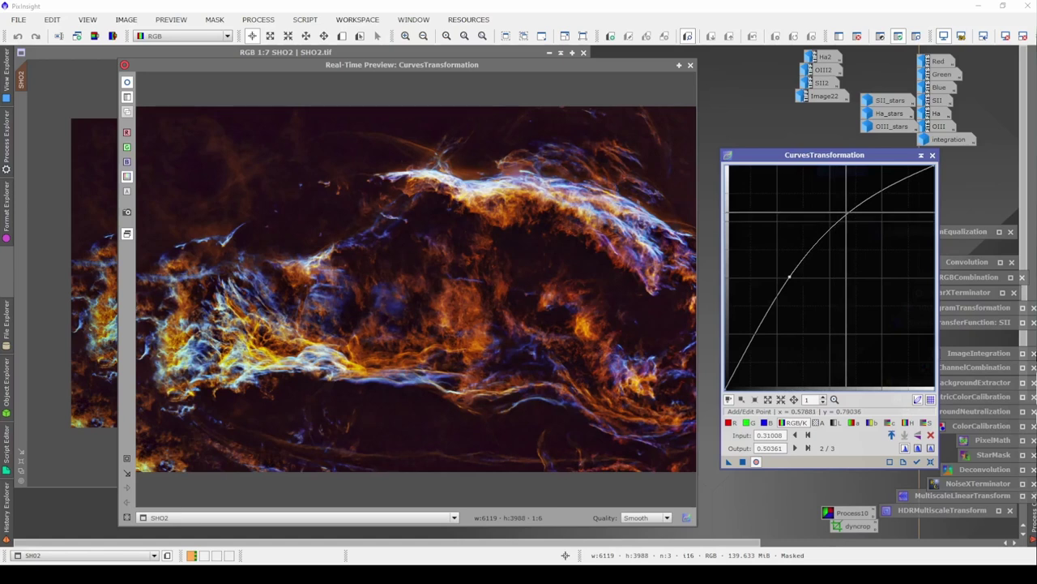
drag(847, 212, 847, 208)
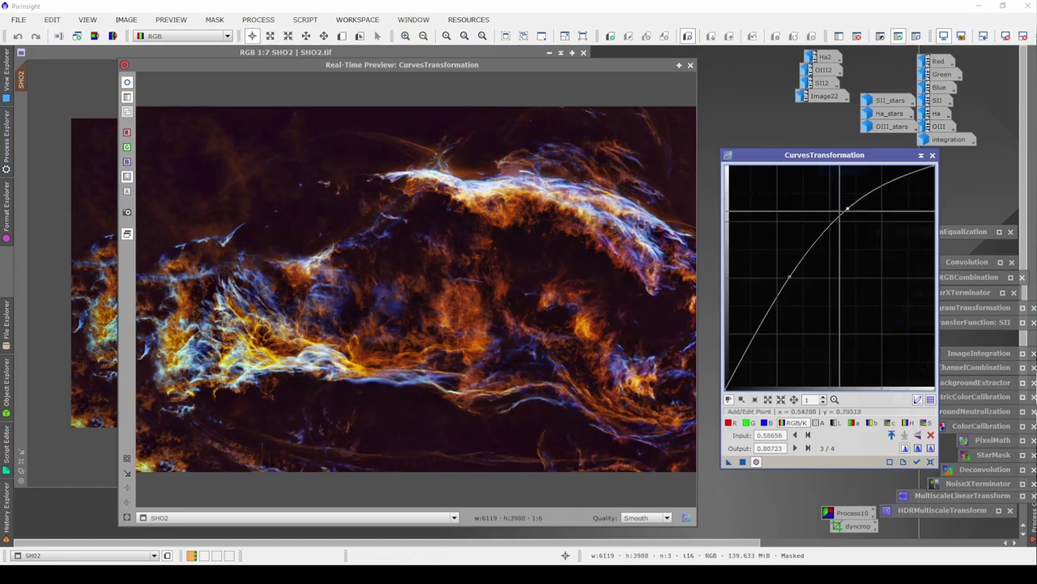
drag(848, 206, 972, 219)
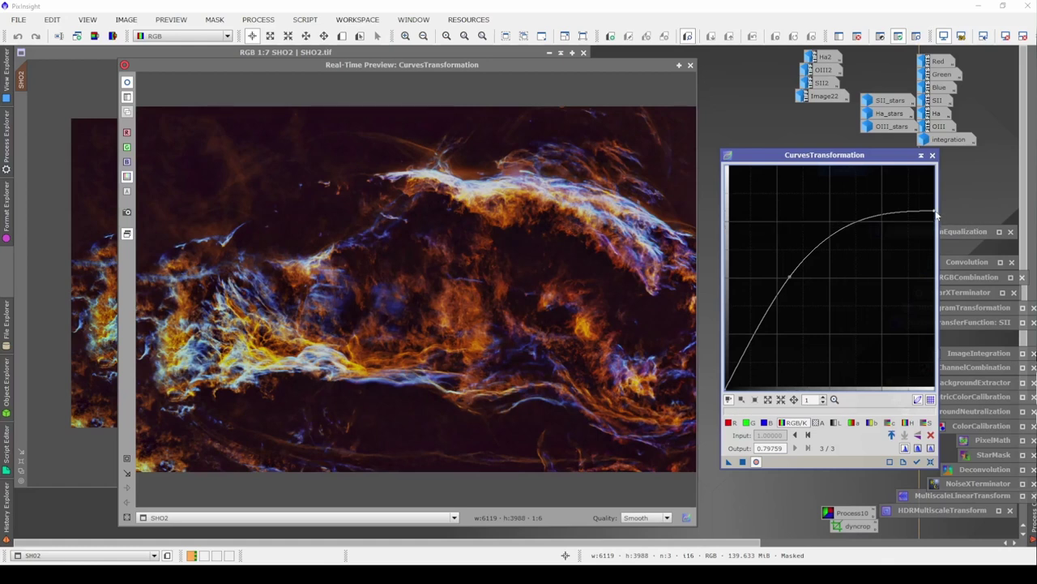
drag(935, 212, 935, 166)
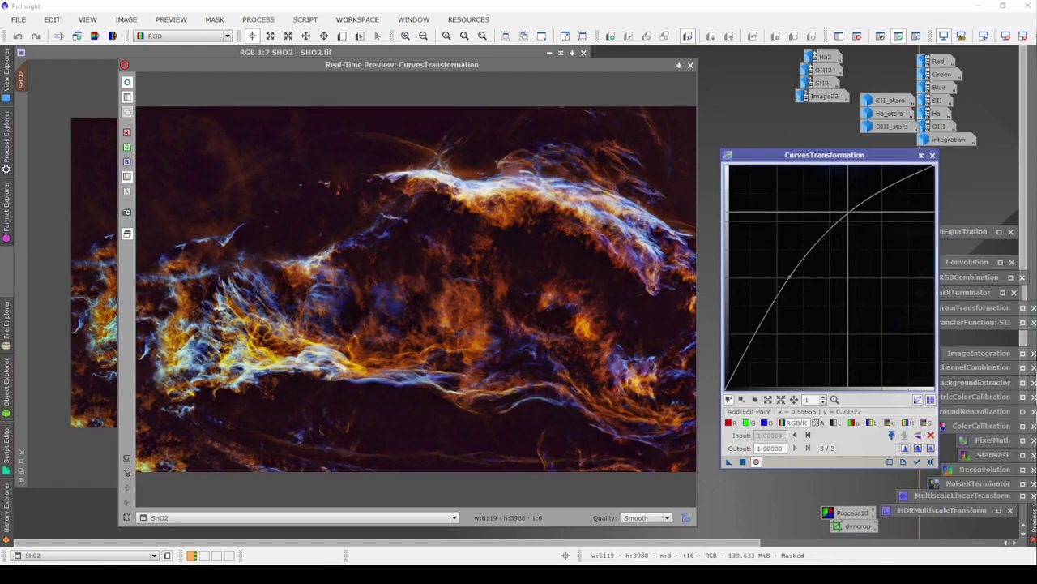
mouse_move(841, 221)
mouse_down()
mouse_move(851, 232)
mouse_move(852, 221)
mouse_up()
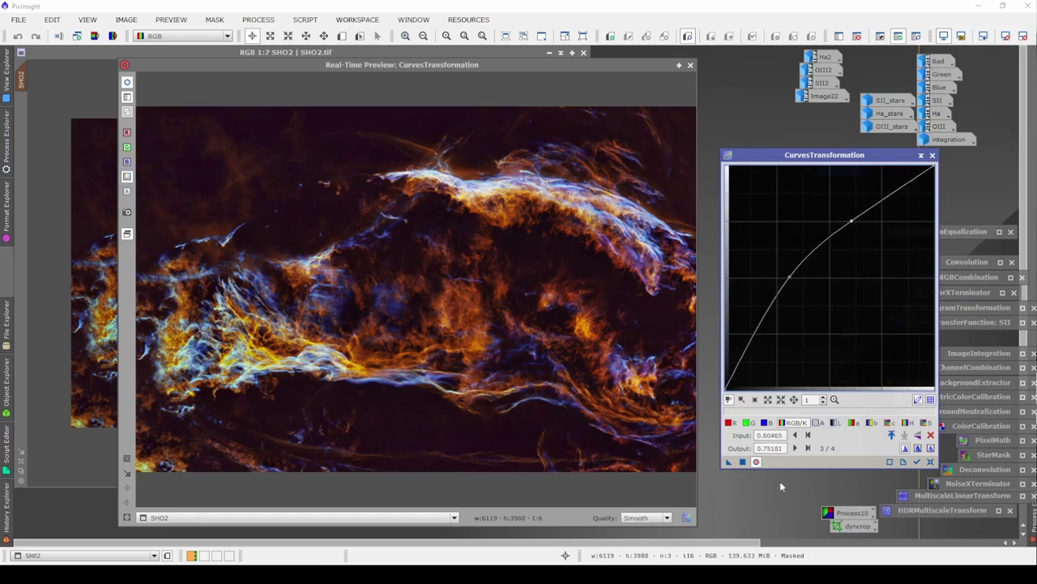
- Raise the saturation curve through about 0.42 input, 0.53 output, apply the curves to SHO2, and reset the process
click(926, 422)
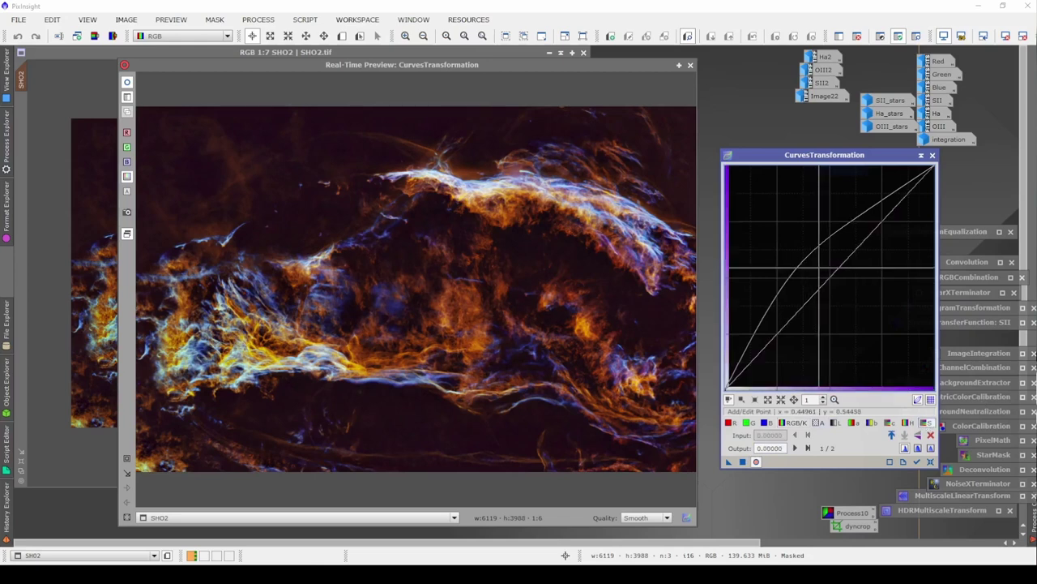
mouse_move(821, 286)
mouse_down()
mouse_move(821, 270)
mouse_move(795, 262)
mouse_move(769, 225)
mouse_move(730, 209)
mouse_move(894, 333)
mouse_move(813, 270)
mouse_up()
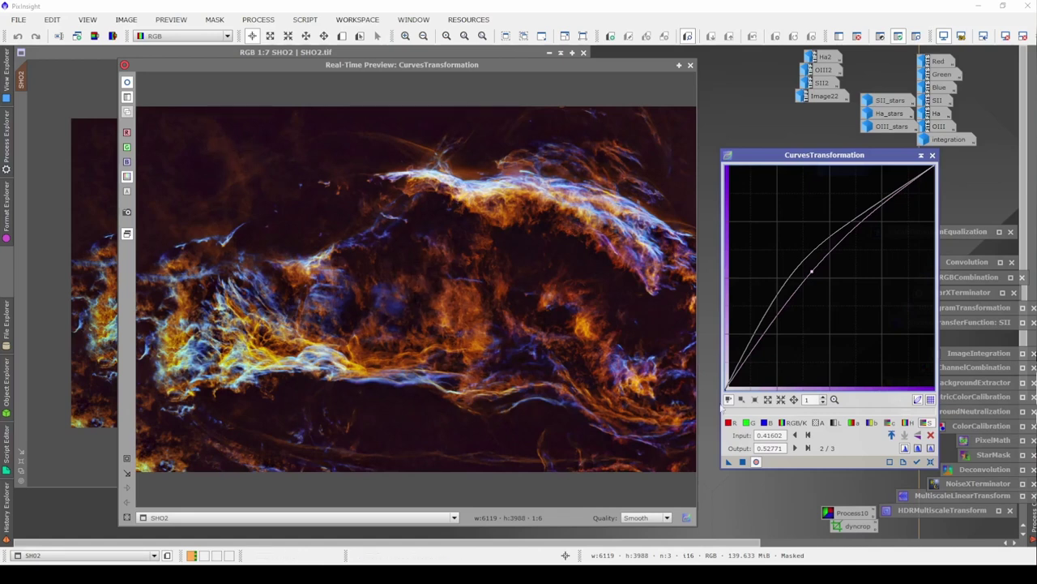
click(742, 461)
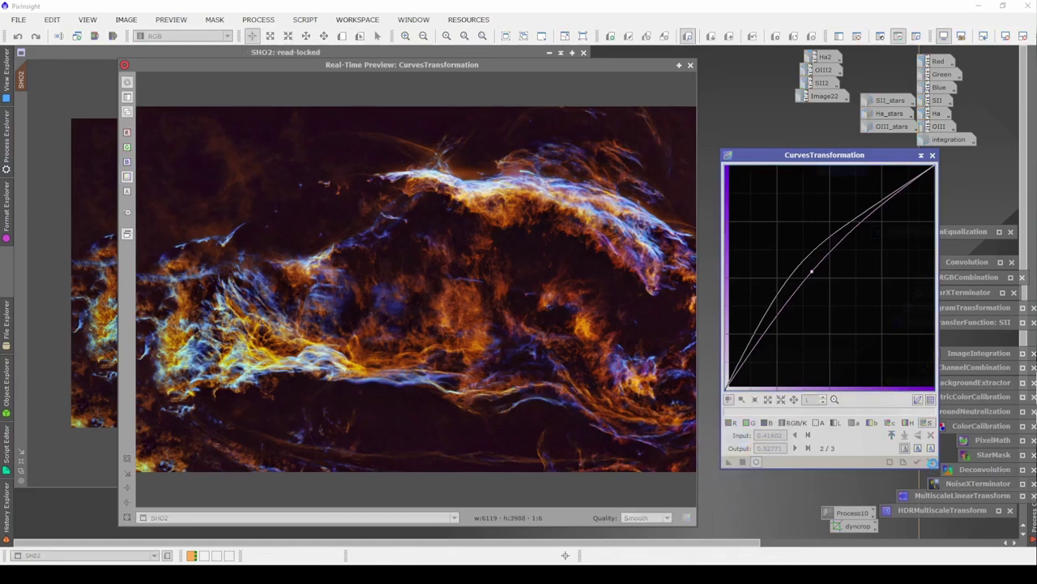
click(931, 461)
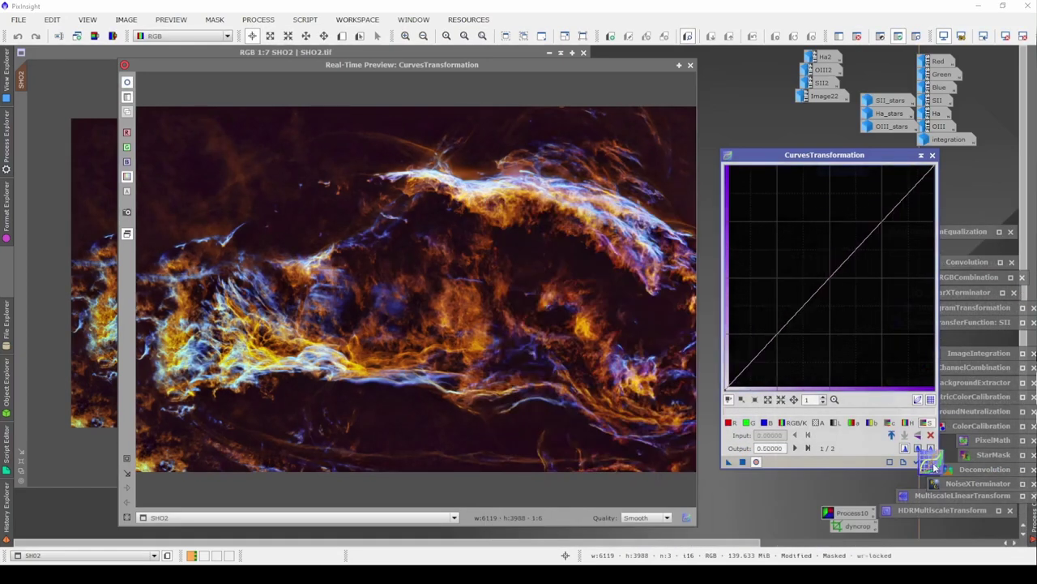
- Try a two-point adjustment of the green channel curve and clear it
click(751, 423)
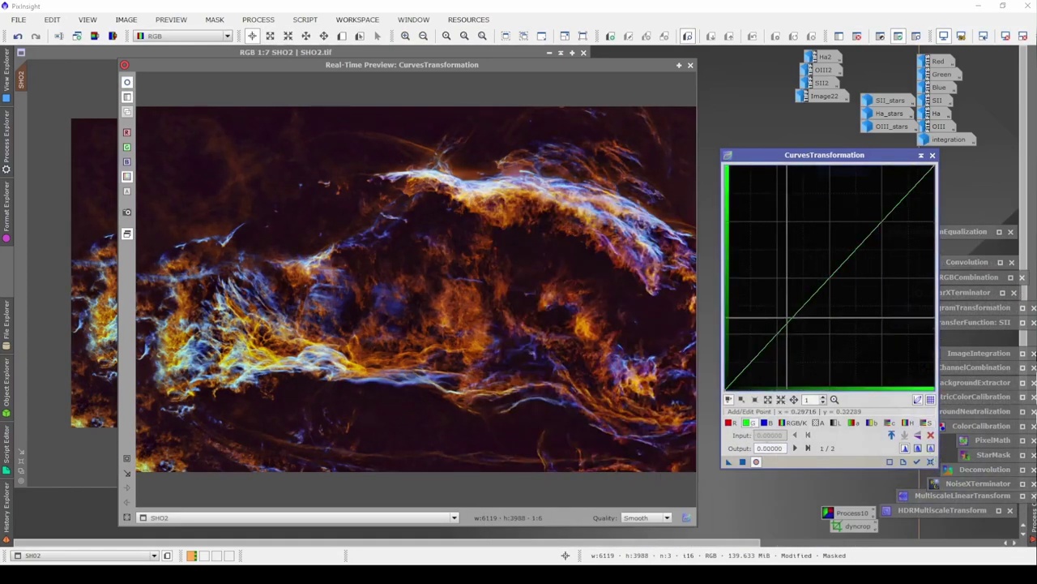
drag(798, 312, 812, 295)
drag(874, 231, 872, 215)
click(931, 435)
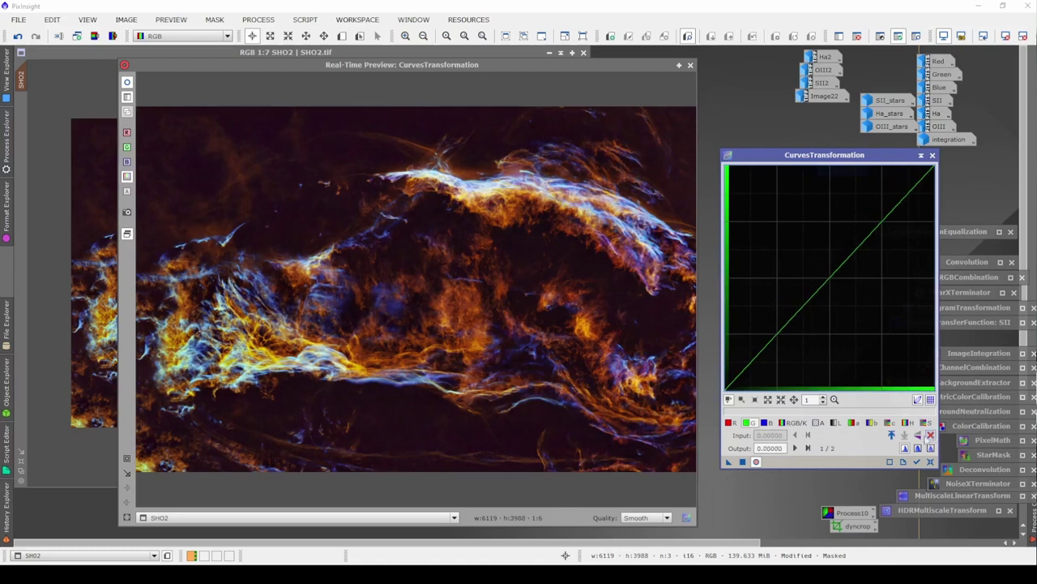
- Put away CurvesTransformation and its real-time preview, and remove the mask from SHO2
click(921, 155)
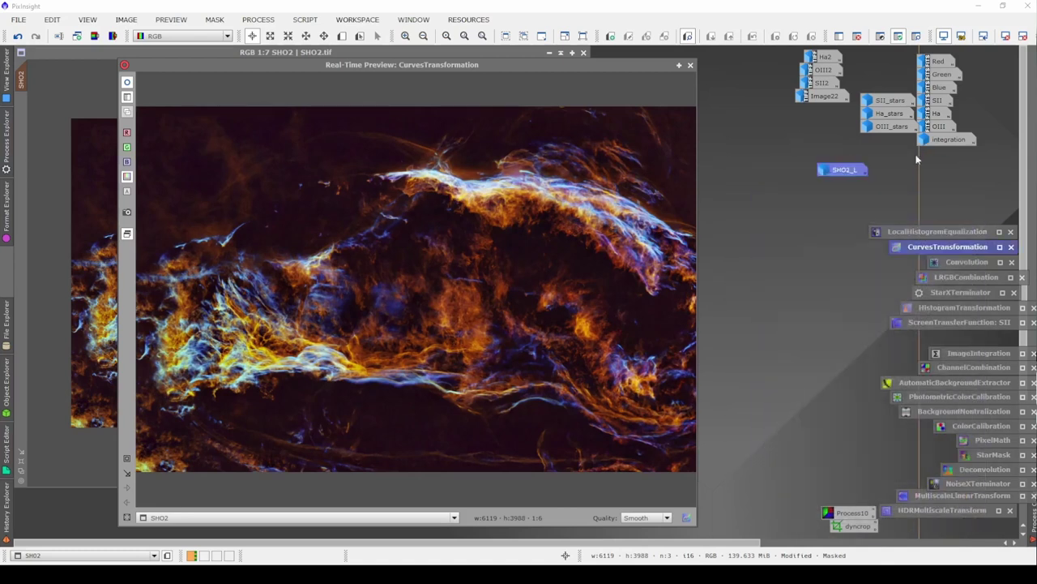
click(690, 65)
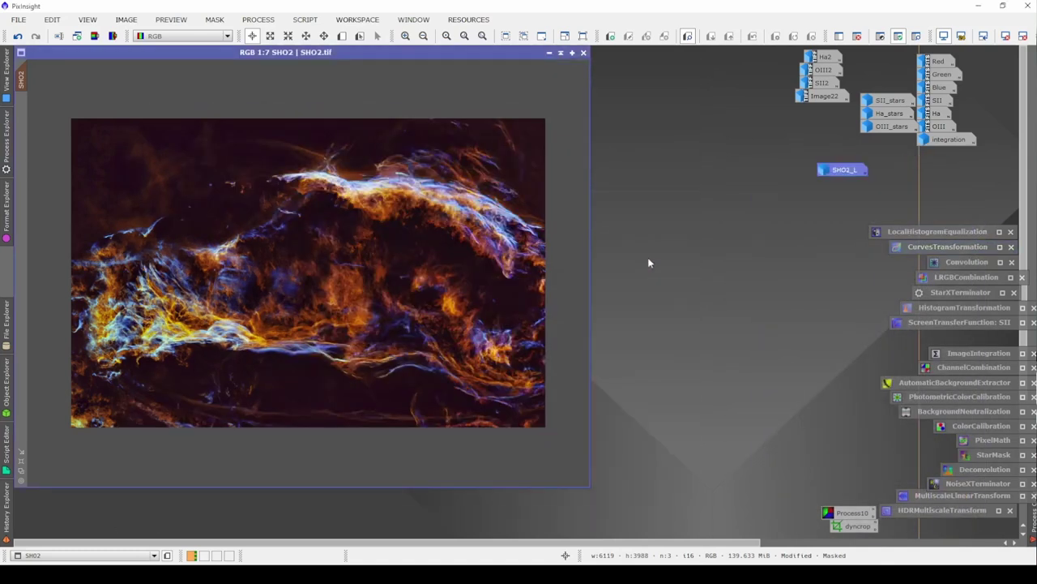
right_click(274, 241)
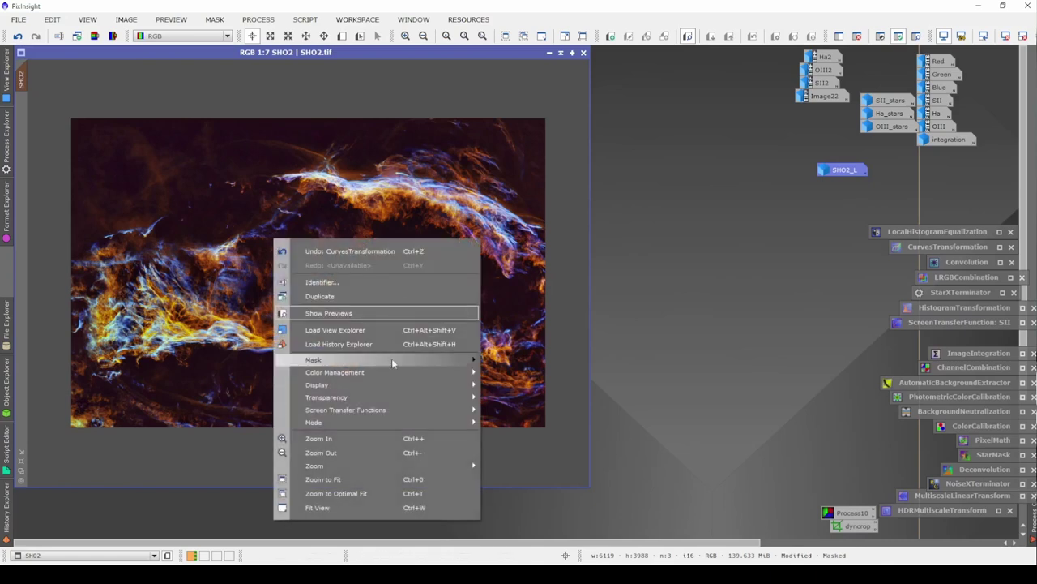
mouse_move(392, 359)
click(560, 375)
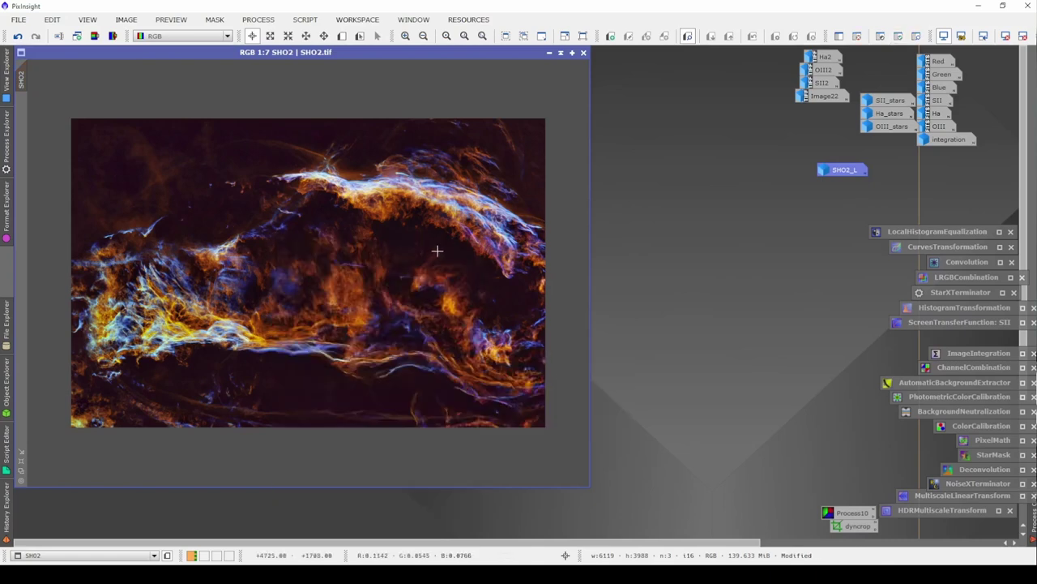
- Set SHO2 aside and combine the Red, Green and Blue images into a new RGB image with ChannelCombination
click(549, 54)
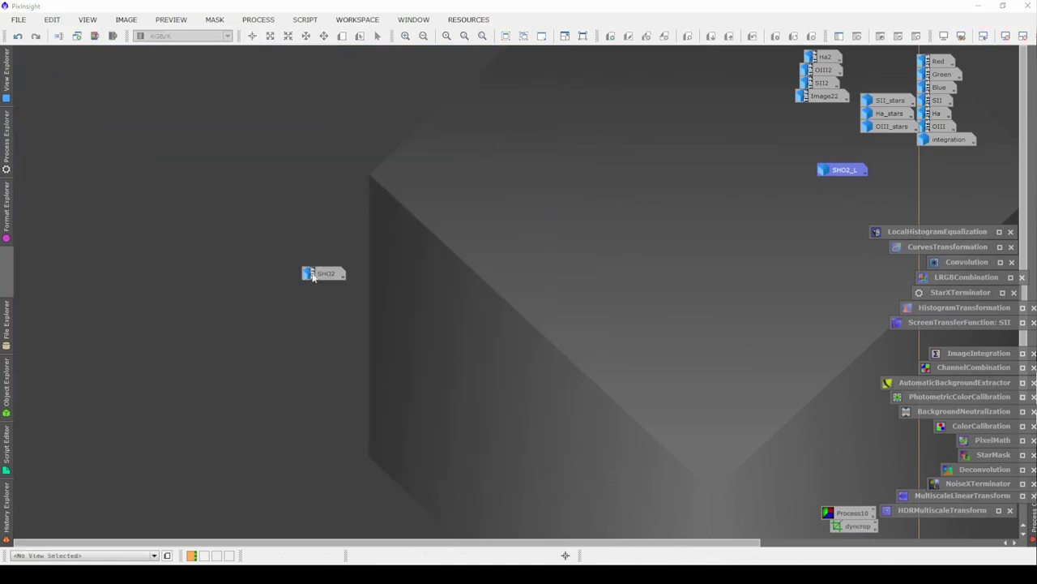
drag(312, 275, 702, 59)
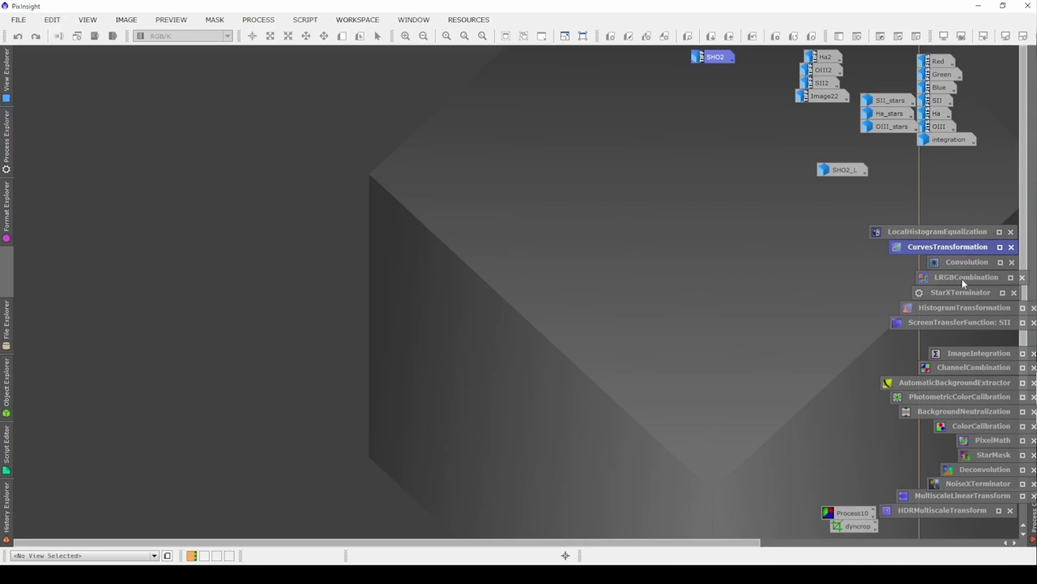
double_click(966, 366)
drag(938, 63, 685, 443)
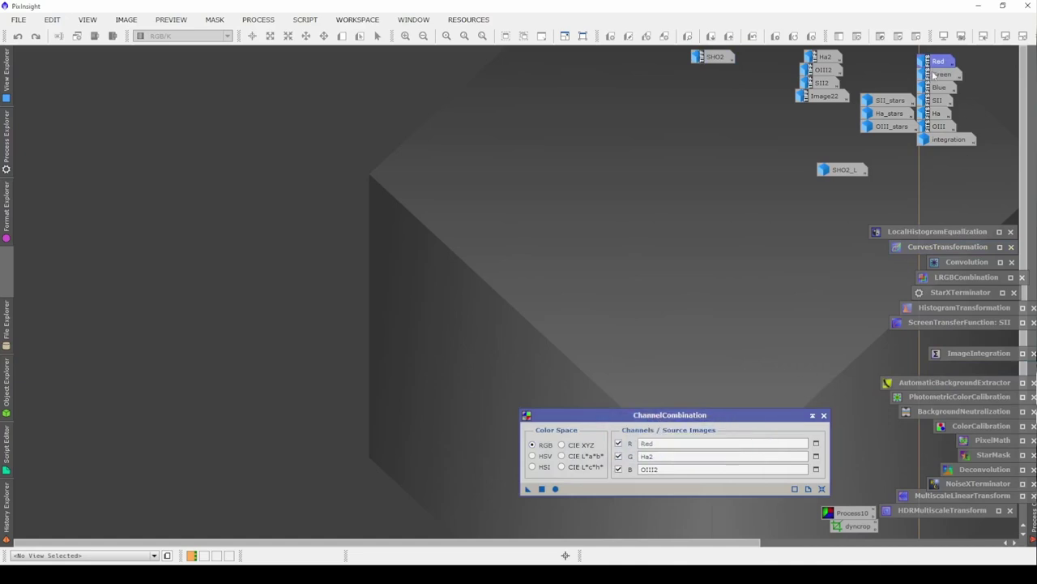
drag(940, 74, 694, 459)
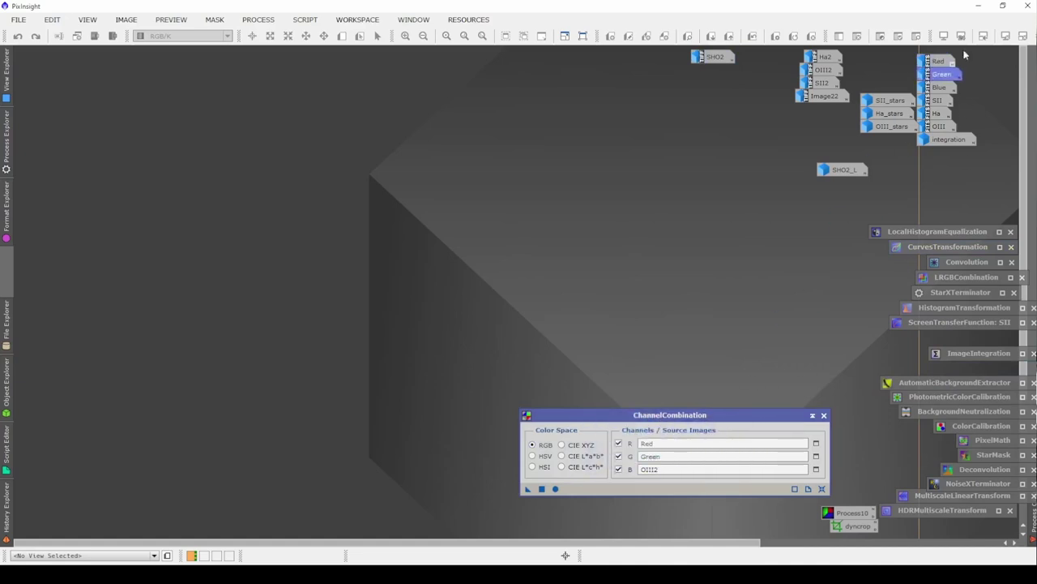
drag(940, 87, 691, 469)
click(555, 488)
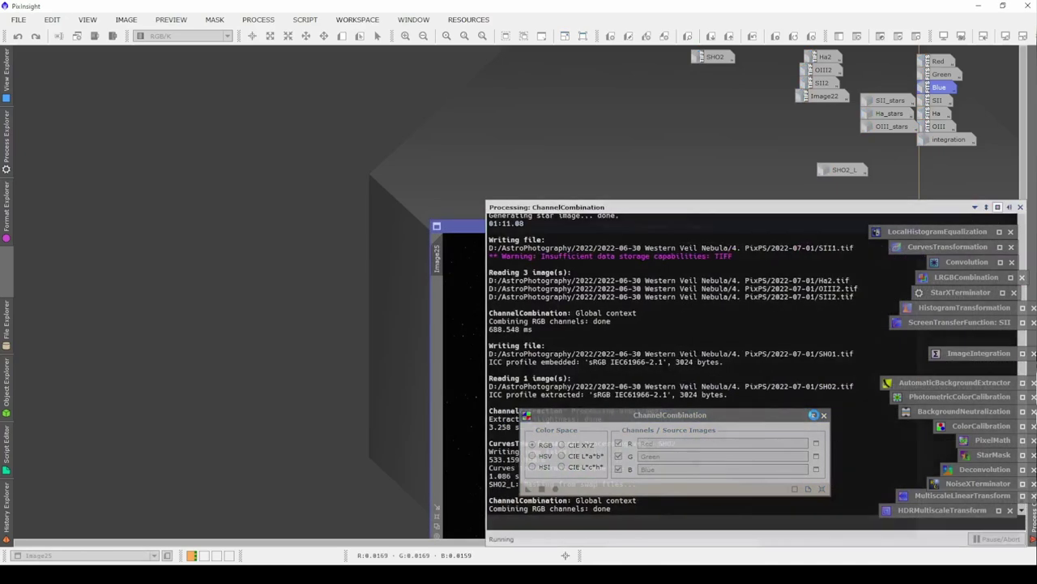
double_click(773, 415)
- Reposition and enlarge the new RGB image window and give it an automatic screen stretch with ScreenTransferFunction
drag(766, 228, 389, 90)
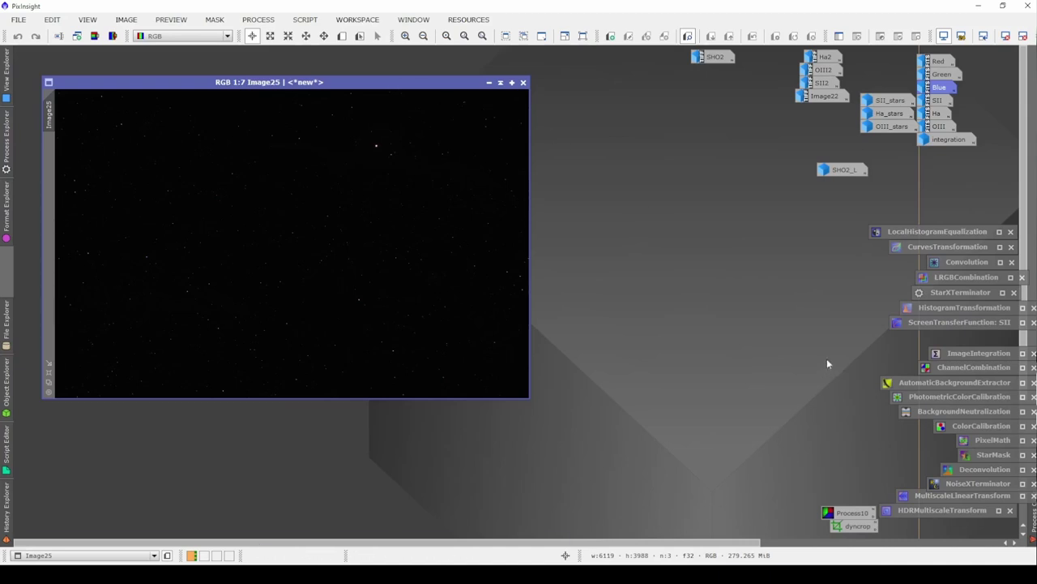
double_click(960, 323)
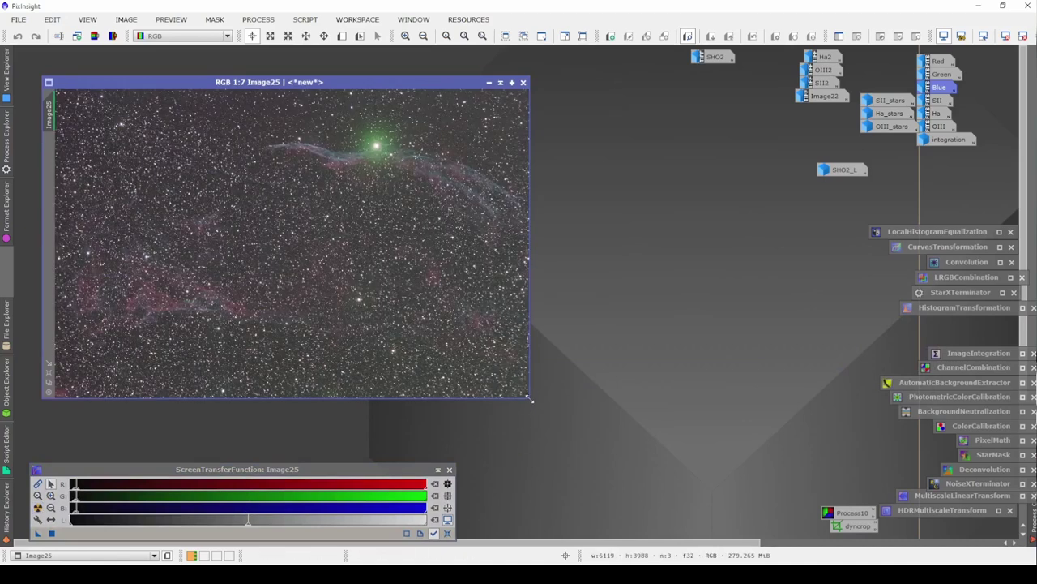
drag(531, 398, 615, 445)
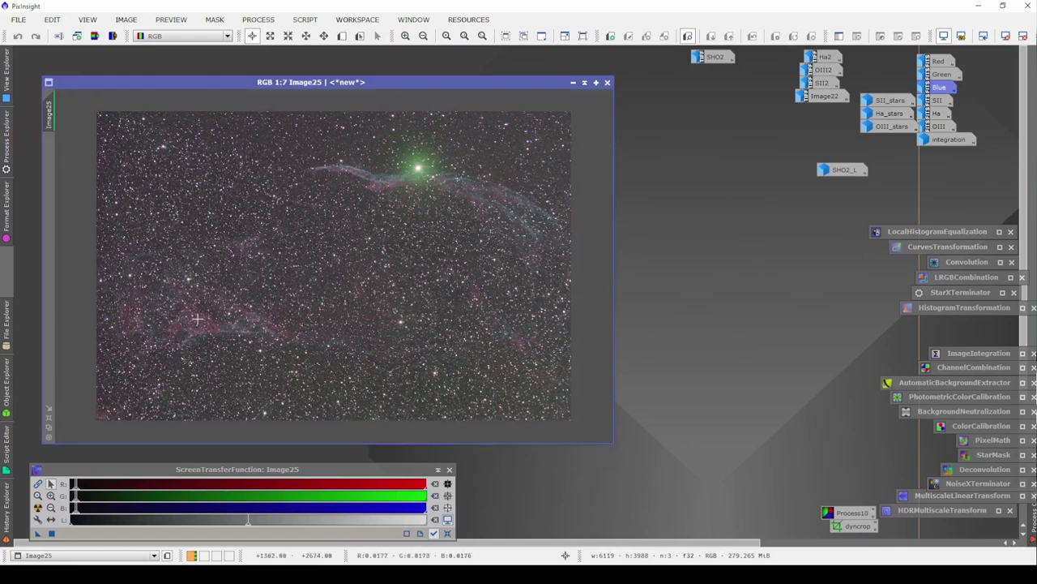
- Reopen SHO2 to compare it with the stretched RGB image and minimise it again
double_click(715, 58)
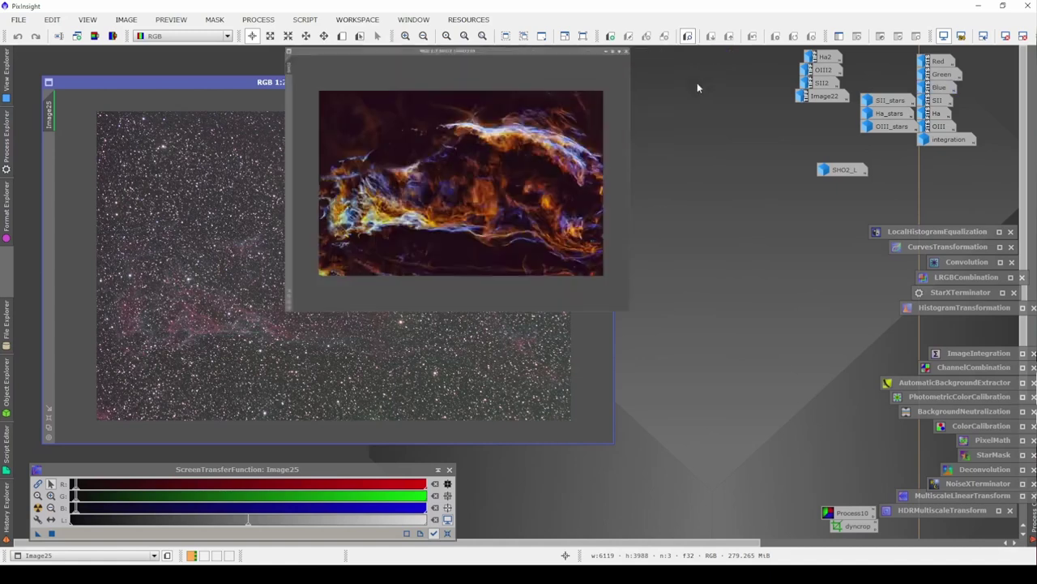
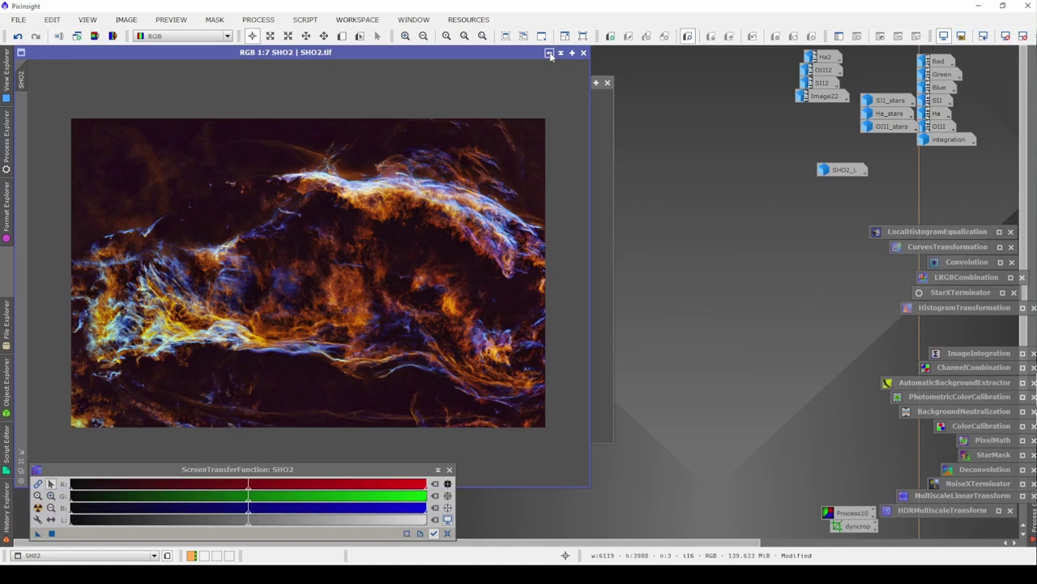
click(548, 54)
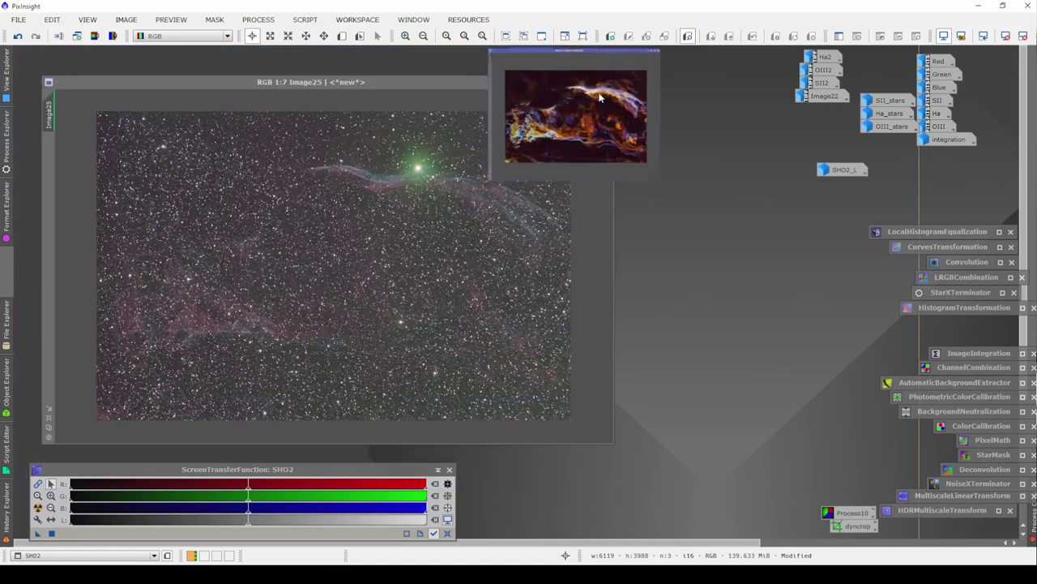
drag(707, 63, 747, 62)
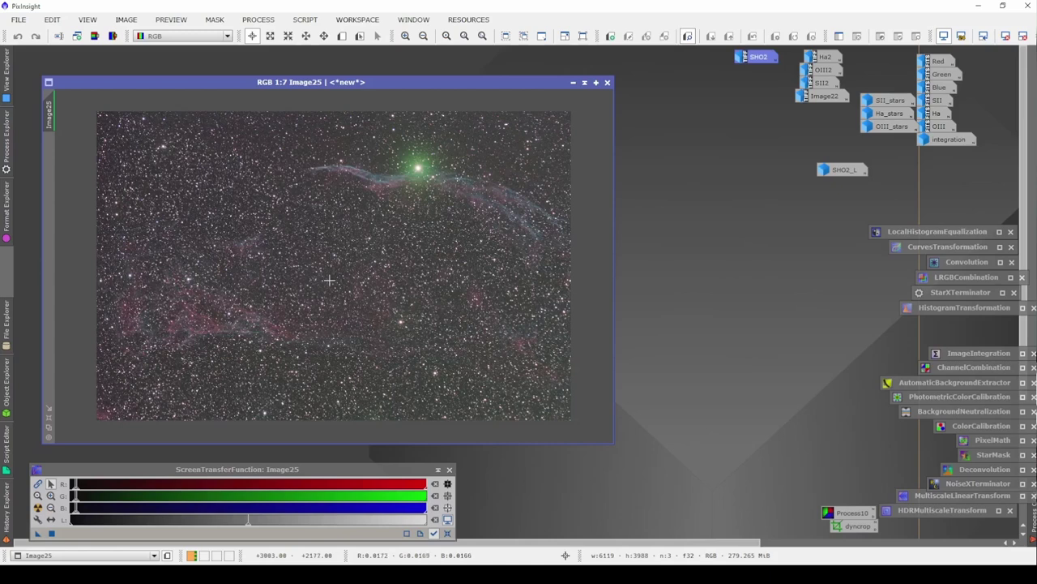
- Load the saved DynamicBackgroundExtraction process on the RGB image and generate samples at 7 per row with a default radius of 150
double_click(848, 512)
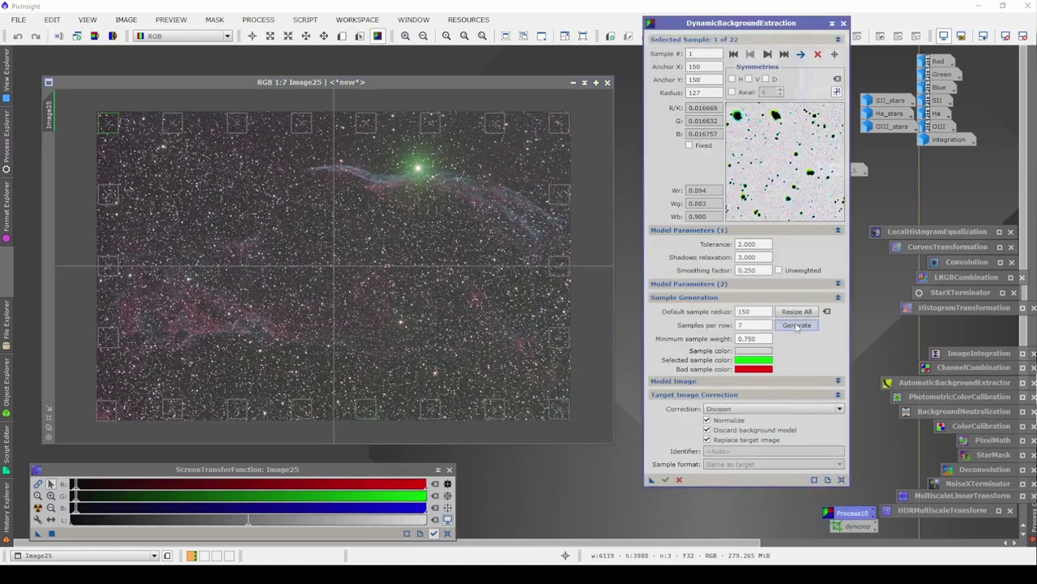
click(797, 324)
- Delete all interior background samples from the RGB image, keeping only the ones along its borders
click(171, 195)
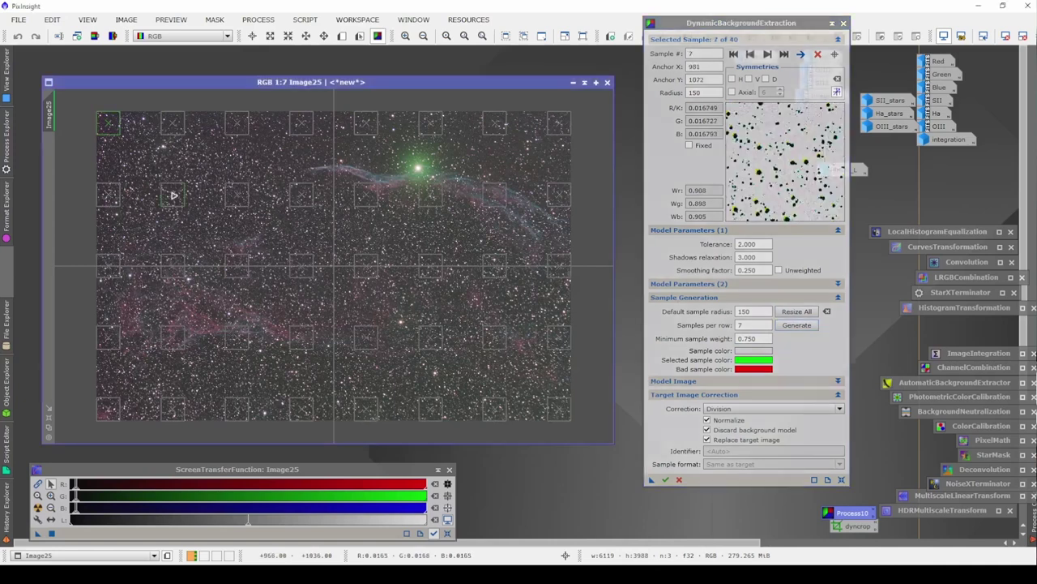
click(235, 199)
key(Delete)
key(Delete)
key(Delete)
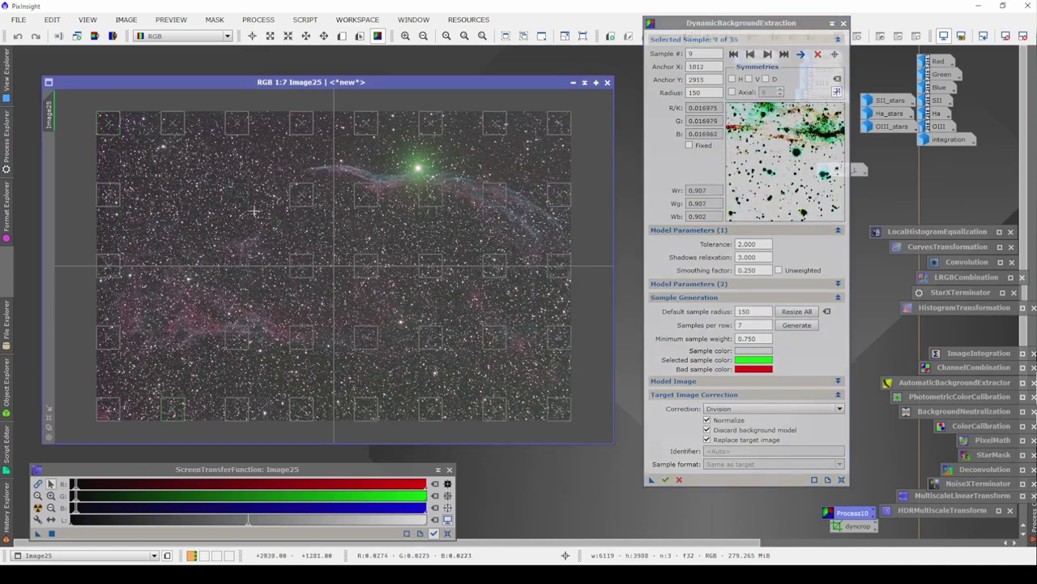
click(300, 207)
key(Delete)
key(Delete)
key(Delete)
key(Delete)
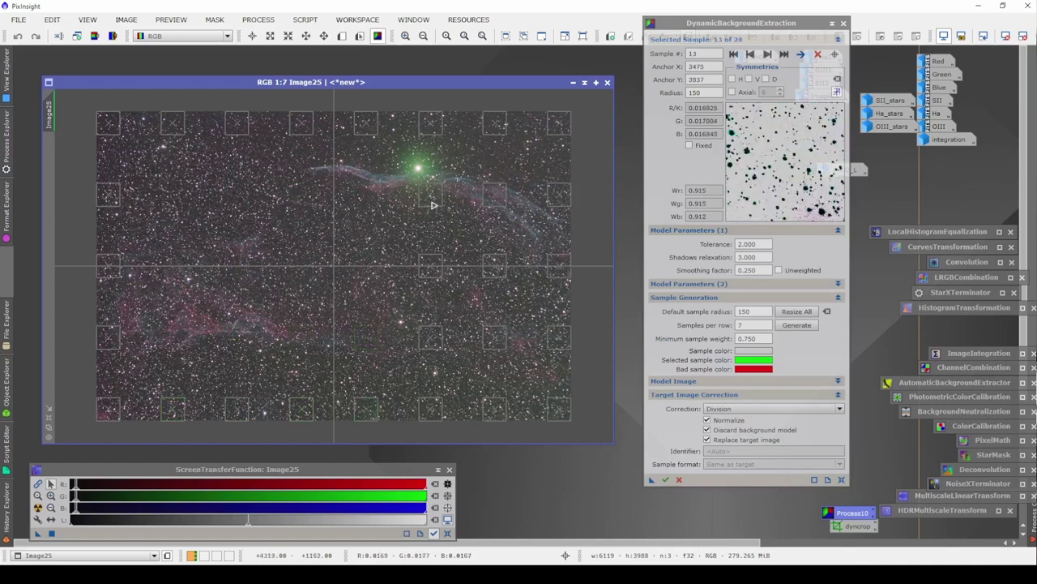
click(430, 207)
key(Delete)
key(Delete)
key(Delete)
key(Delete)
click(493, 199)
key(Delete)
key(Delete)
key(Delete)
key(Delete)
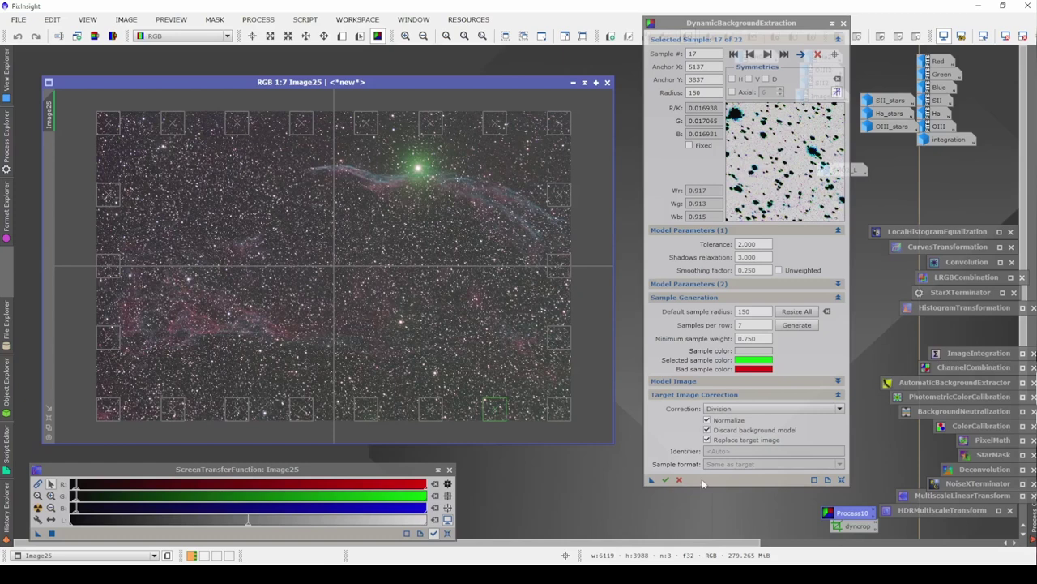
- Apply DynamicBackgroundExtraction to the RGB image with Division correction and the target image replaced, and close the process
click(665, 480)
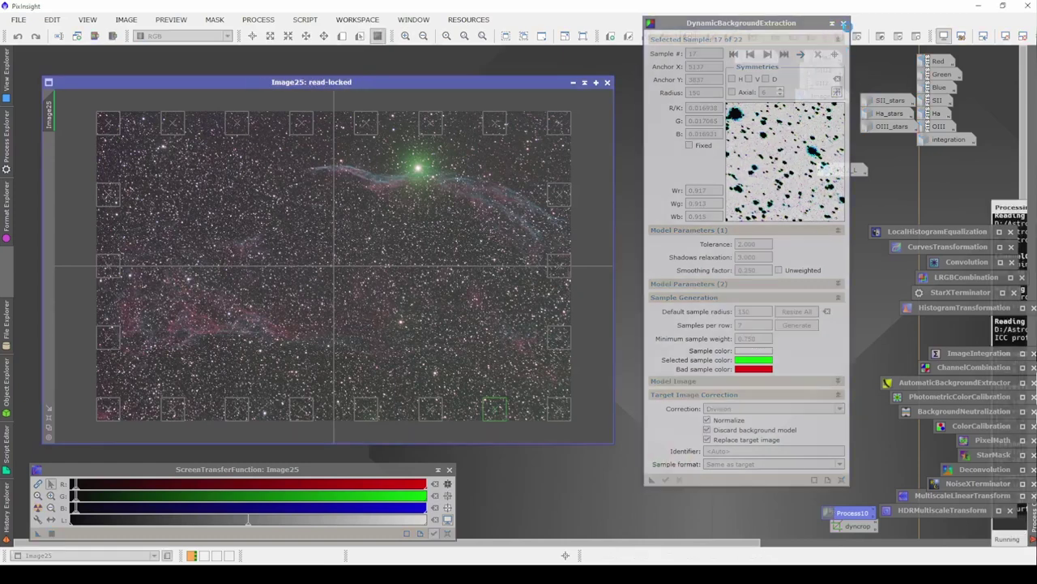
click(843, 23)
click(497, 301)
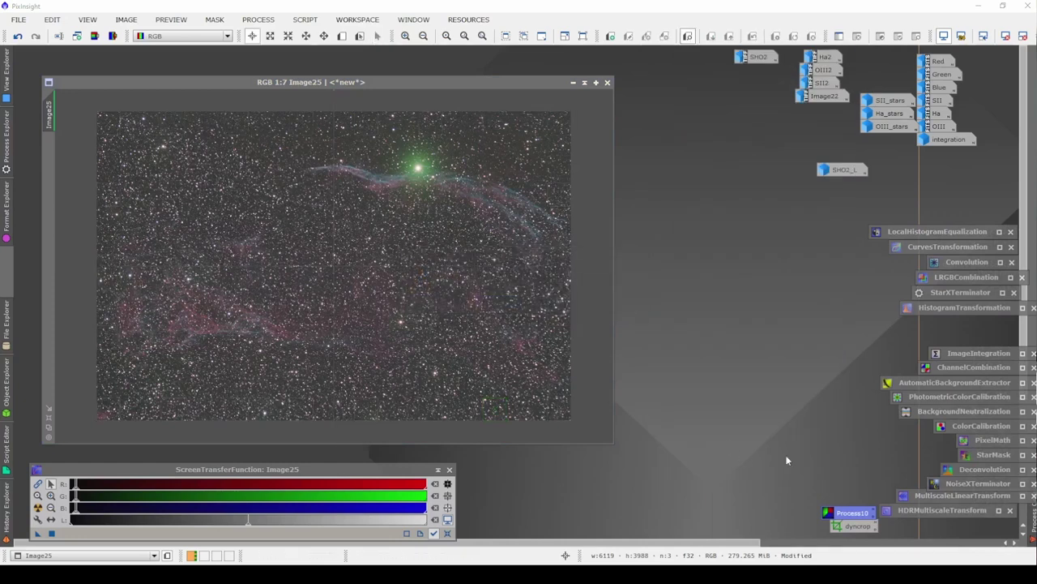
- Apply AutomaticBackgroundExtractor to the RGB image with Subtraction correction and refresh its automatic screen stretch
double_click(956, 383)
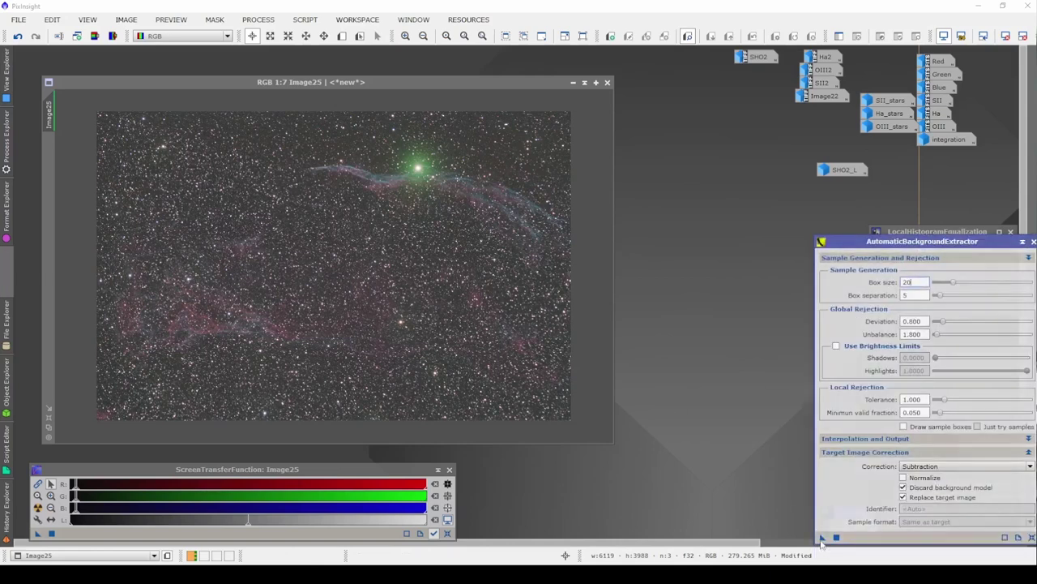
drag(822, 537, 475, 343)
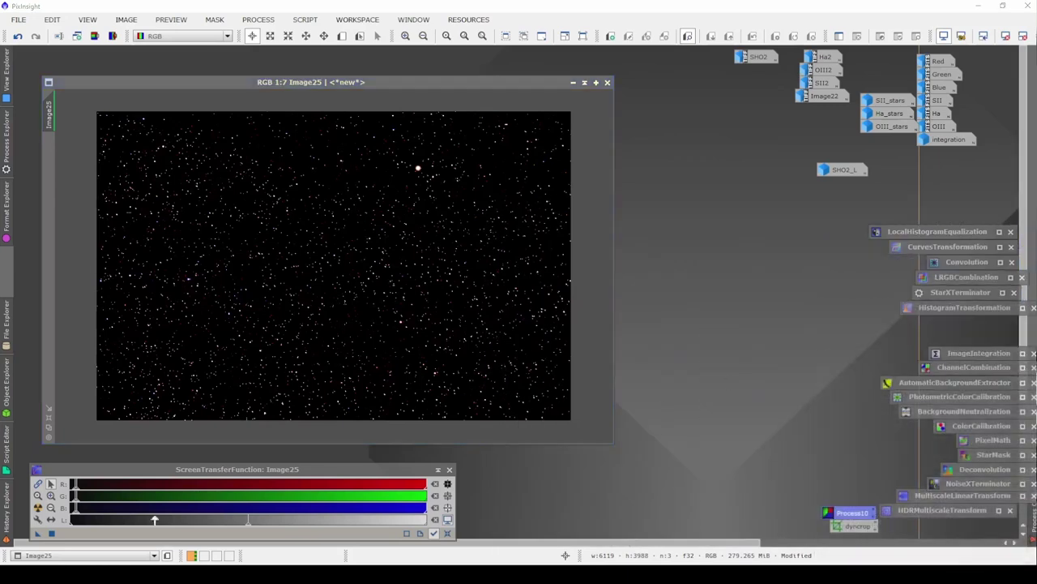
click(38, 507)
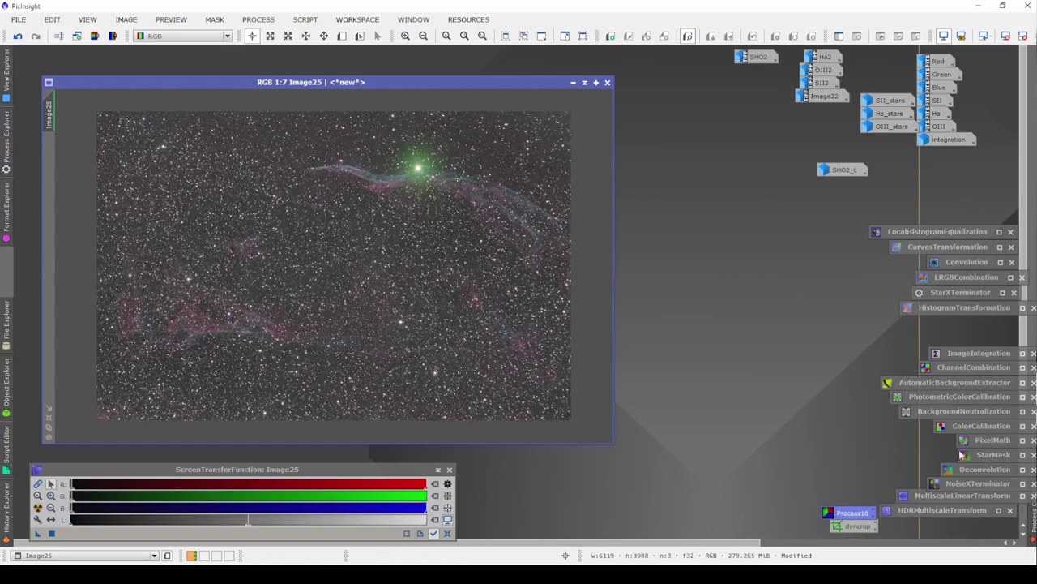
- Reduce the RGB image's noise with NoiseXTerminator at Denoise 0.90, Detail 0.15 and Linear enabled, and close the process
double_click(958, 485)
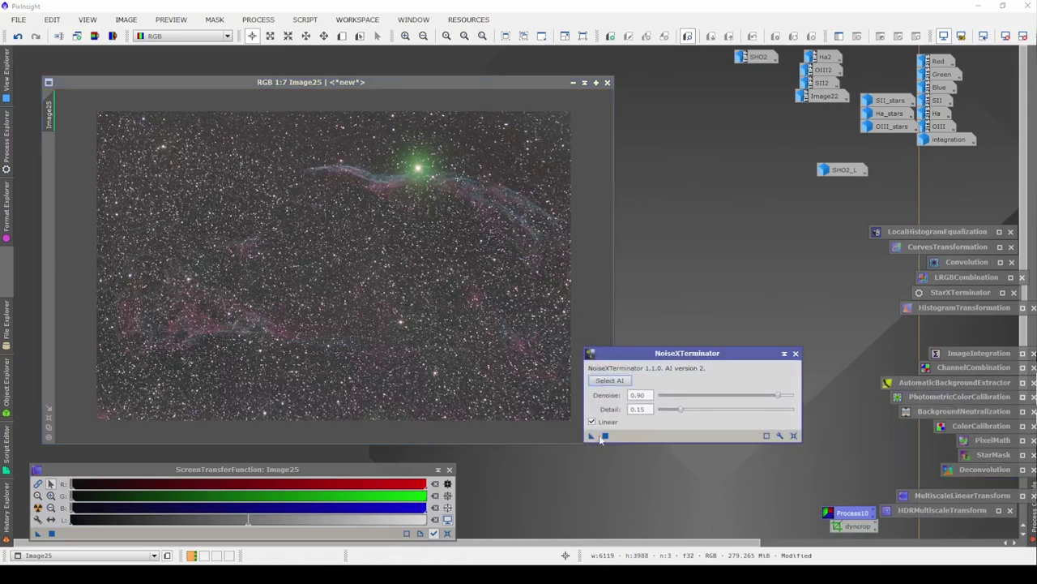
drag(597, 437, 472, 347)
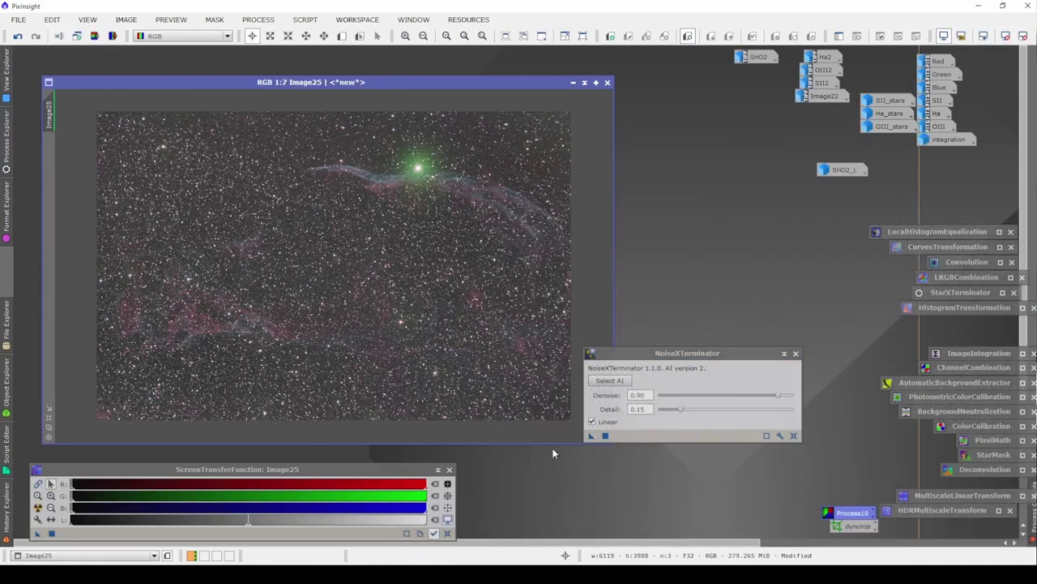
click(796, 354)
- Compare the star field at 5:1 zoom with and without the noise reduction, keeping the denoised version
scroll(344, 322, up, 9)
scroll(354, 329, up, 1)
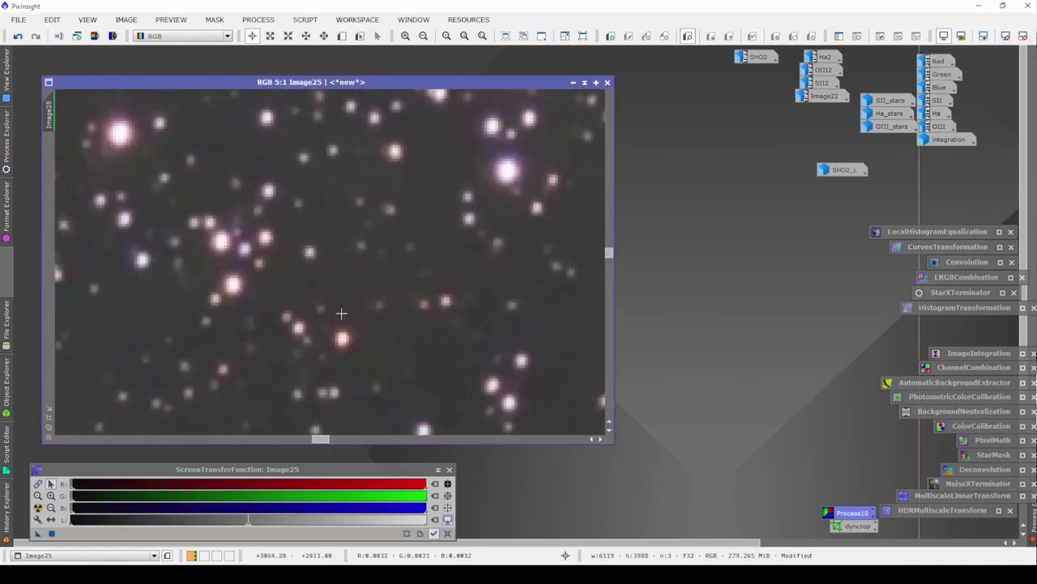
key(ctrl+z)
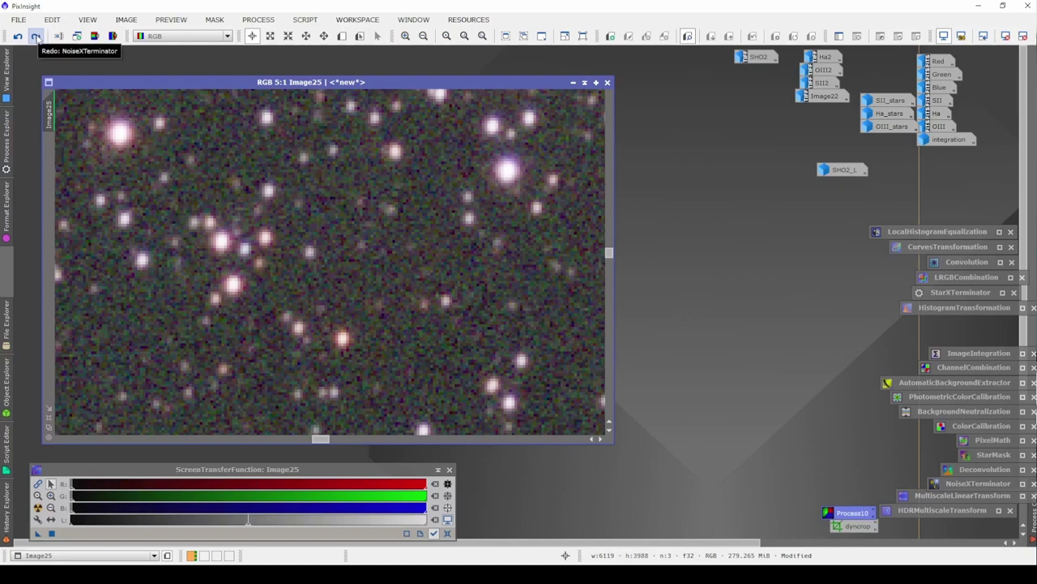
click(35, 37)
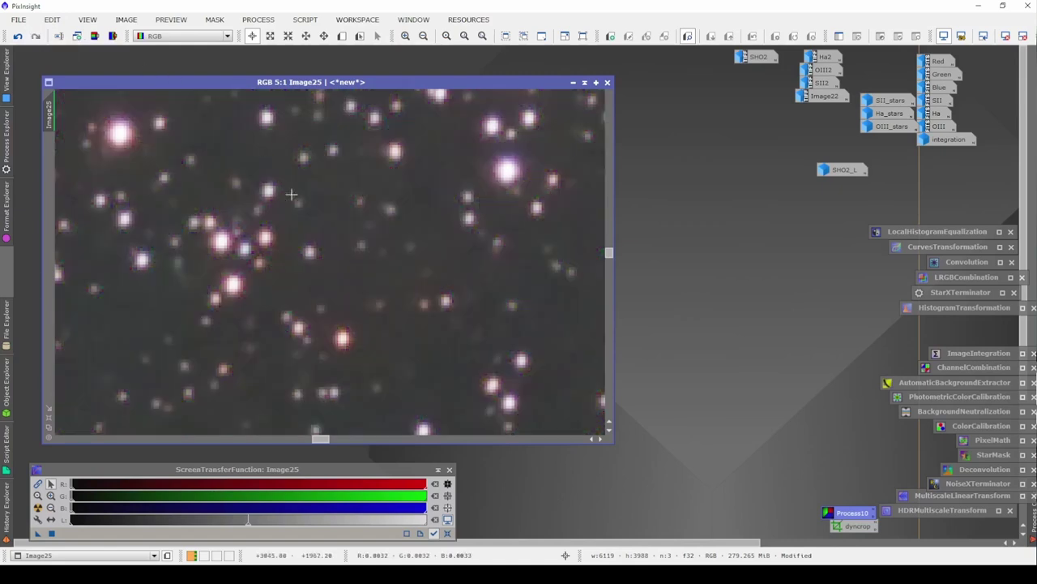
scroll(291, 194, down, 11)
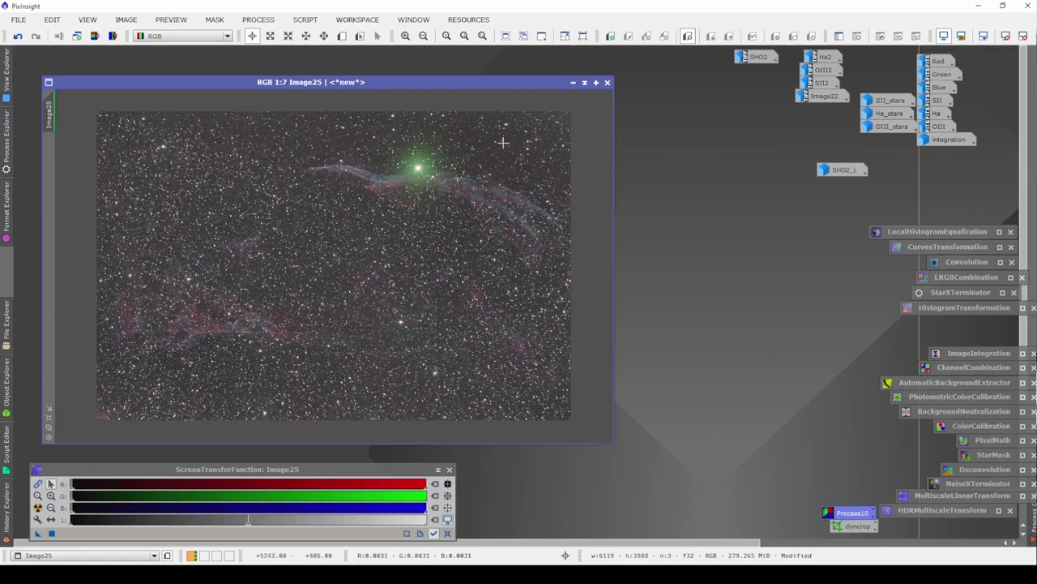
- Try a stronger automatic screen stretch on the RGB image, disable its screen stretch and put ScreenTransferFunction away
key(ctrl+F12)
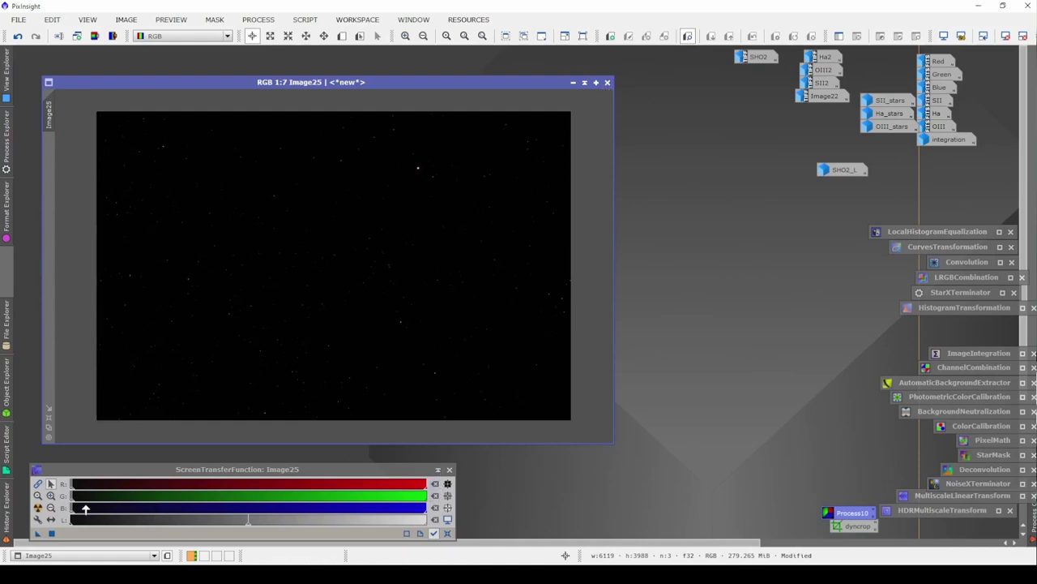
click(38, 508)
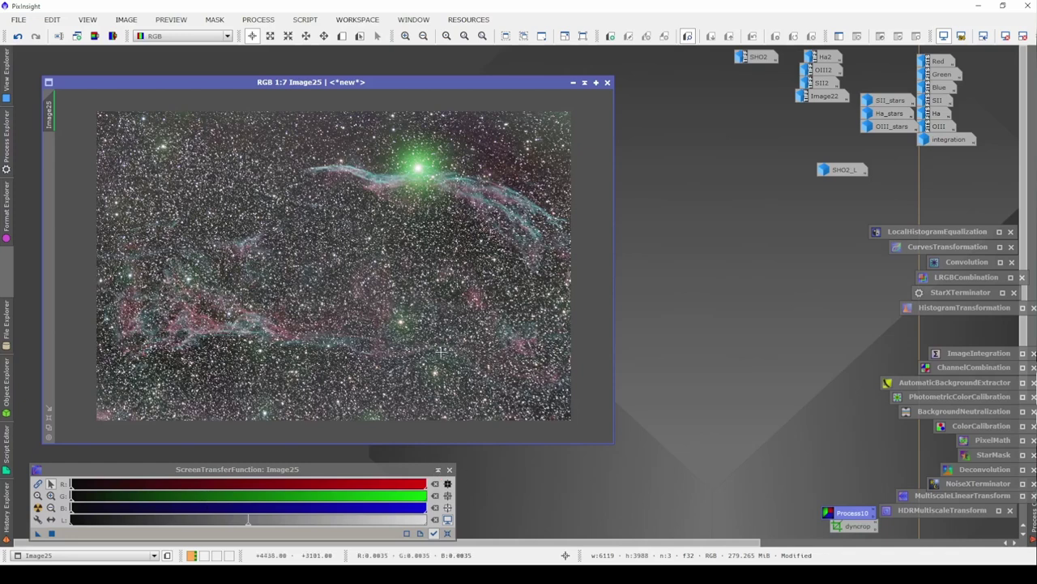
key(ctrl+F12)
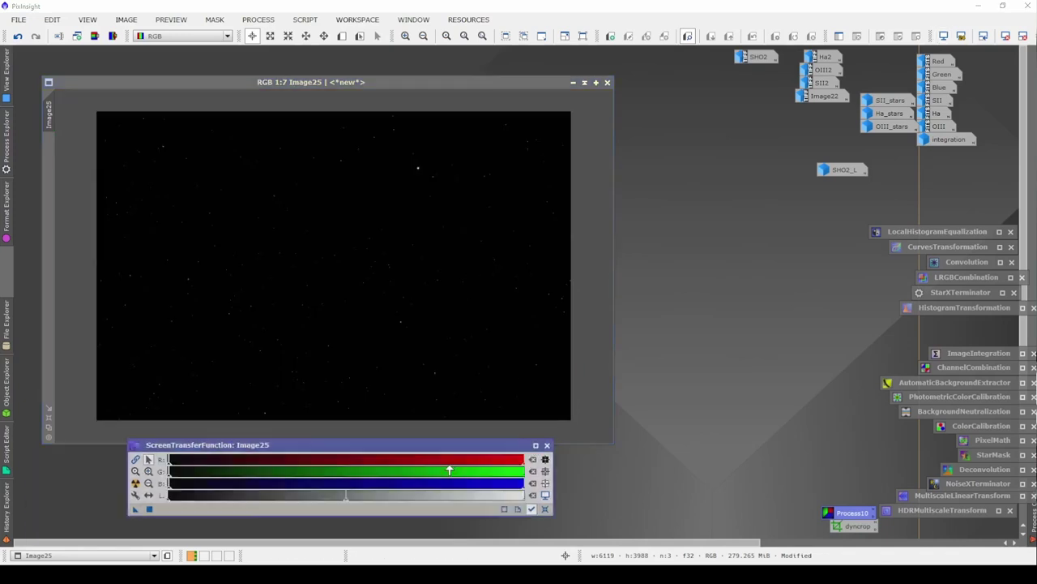
click(536, 445)
- Stretch the RGB image with HistogramTransformation at midtones 0.01772152 using the real-time preview, and reset the process
double_click(955, 308)
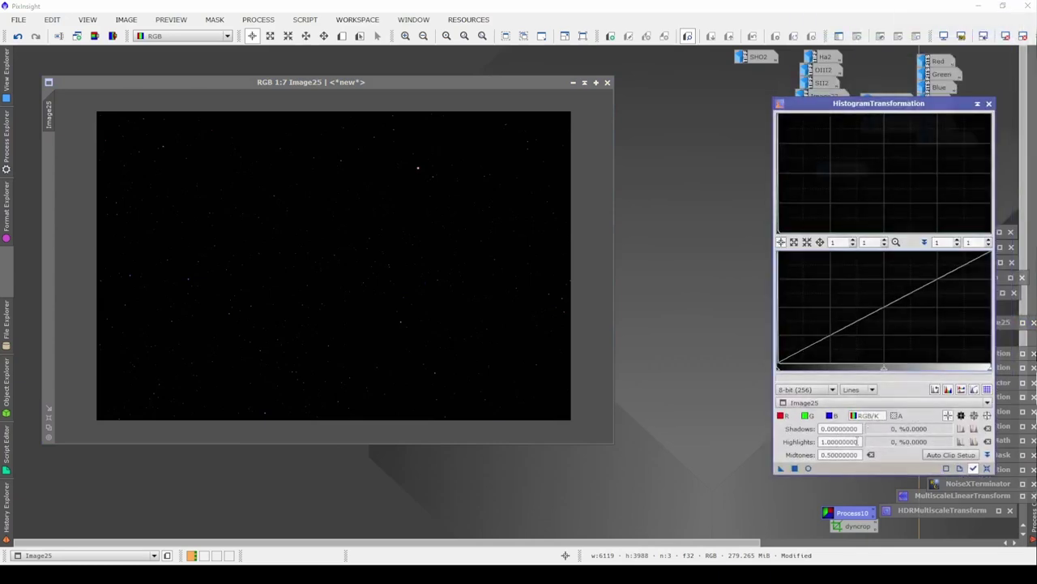
click(808, 468)
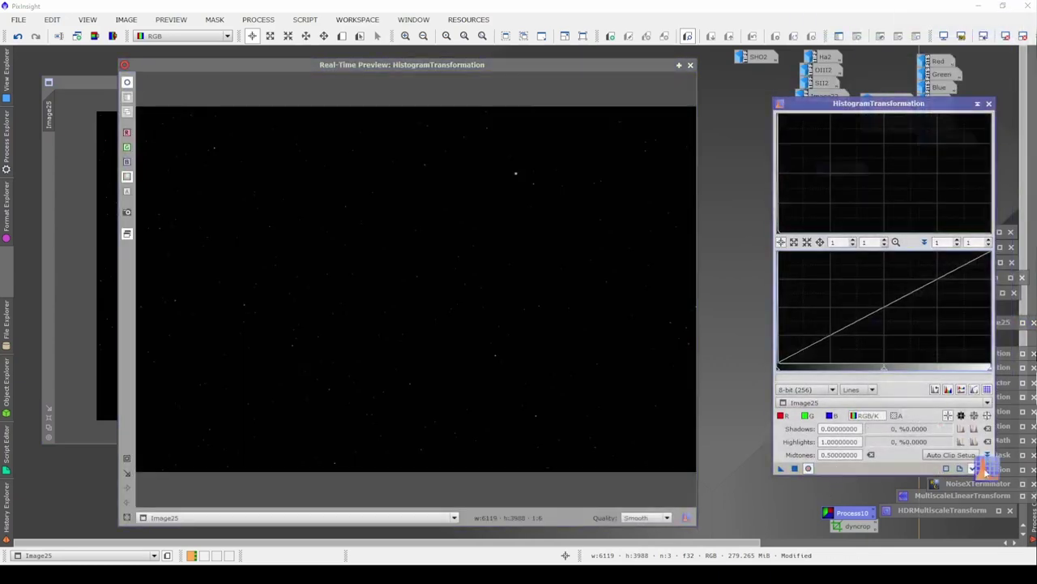
drag(885, 372, 780, 371)
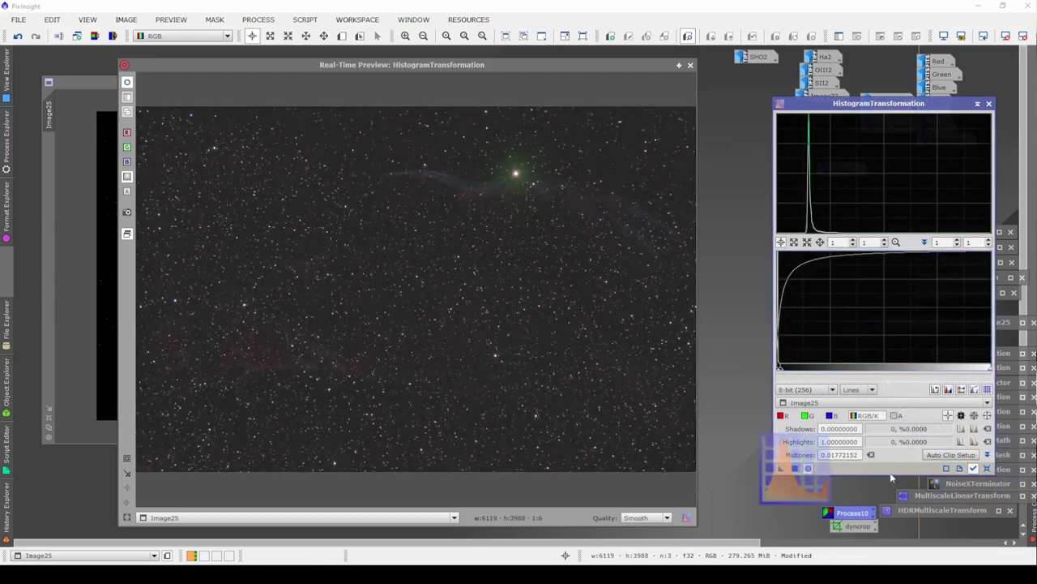
click(794, 469)
click(987, 469)
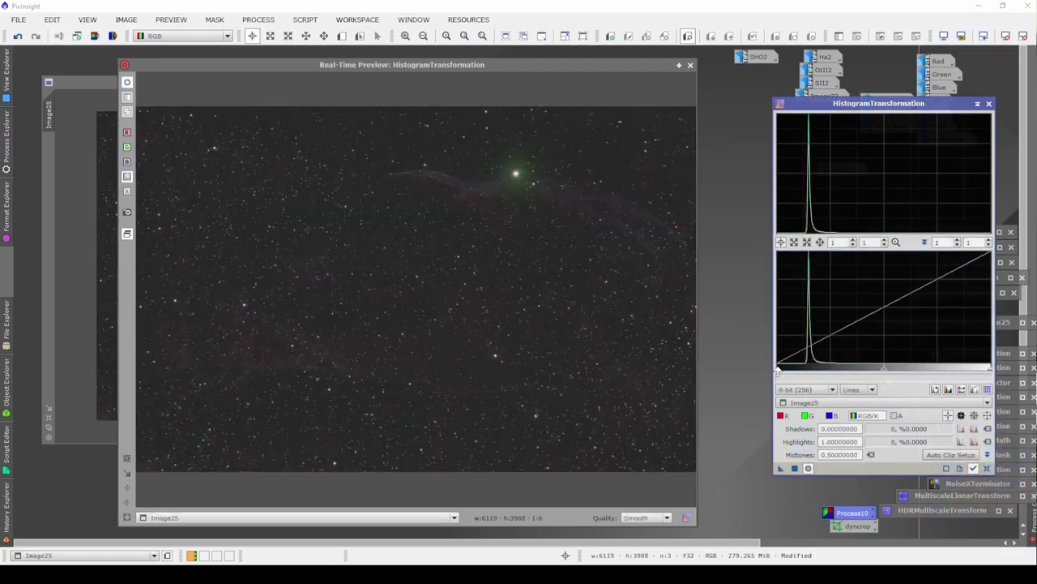
- Stretch the RGB image again with HistogramTransformation at shadows 0.12911392 and midtones 0.18023256, reset the process, and close it and the real-time preview
drag(778, 371, 804, 371)
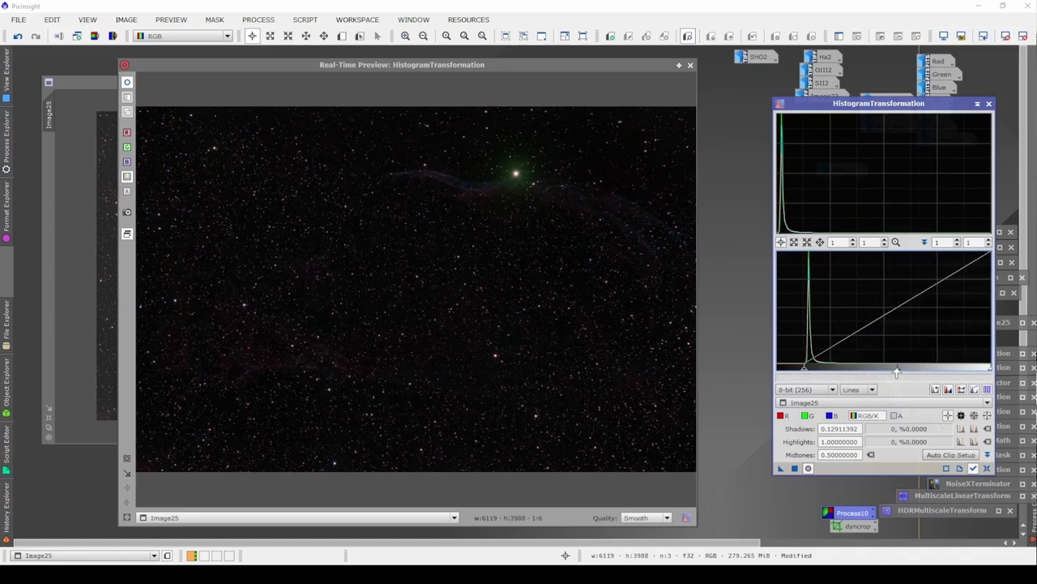
drag(898, 372, 838, 373)
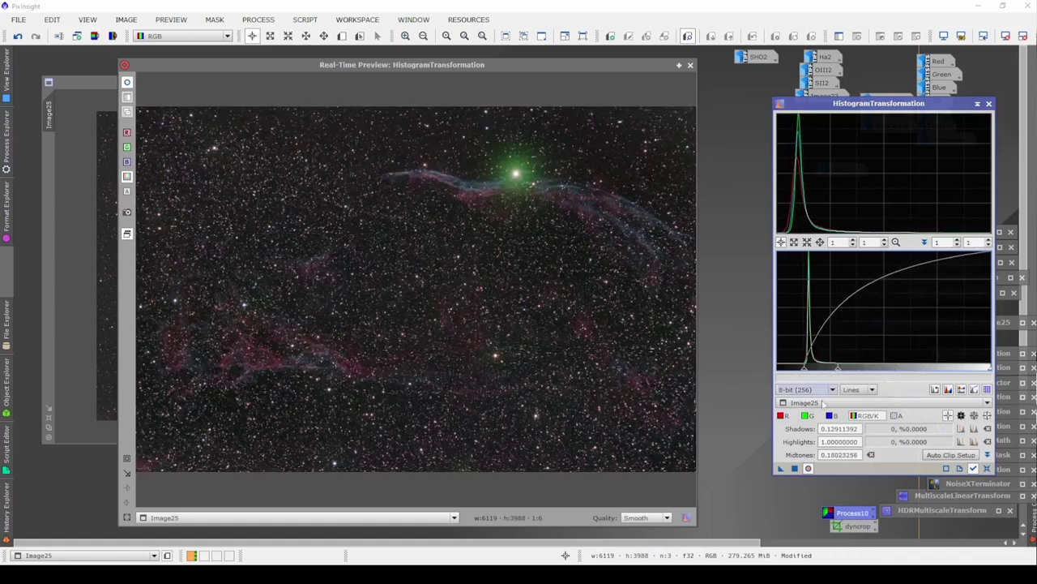
click(795, 470)
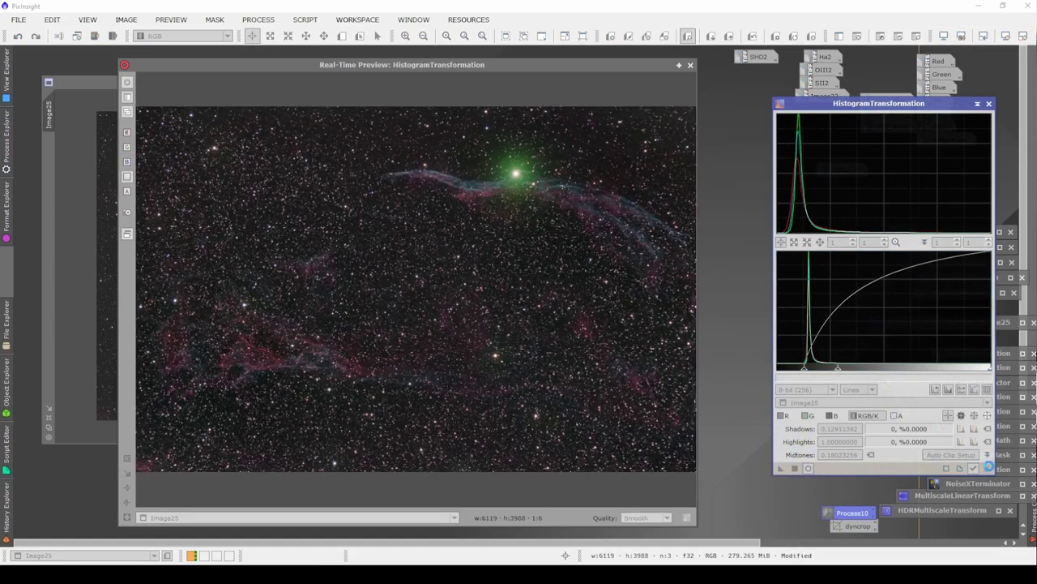
click(987, 468)
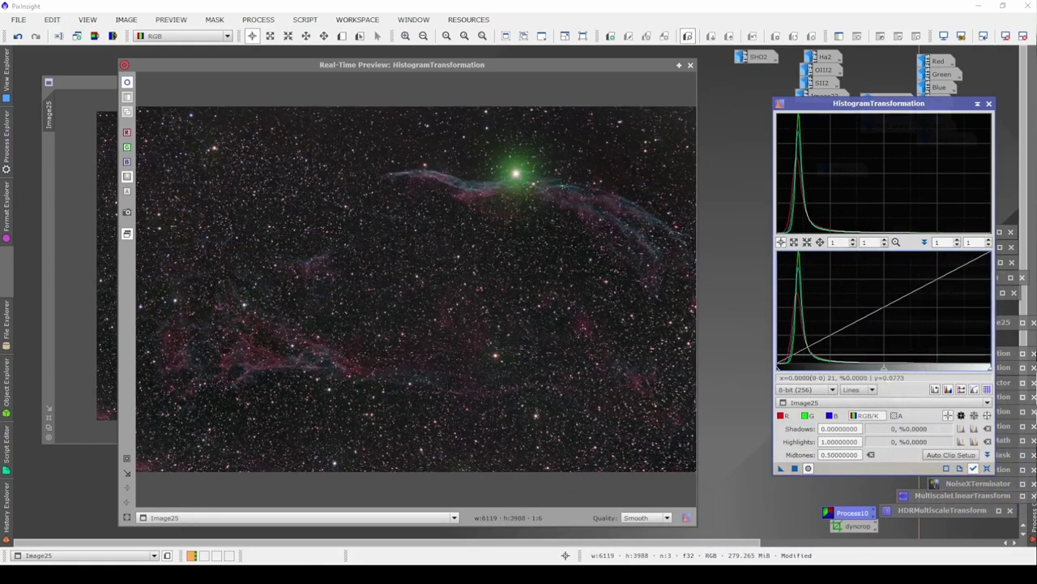
drag(778, 369, 777, 372)
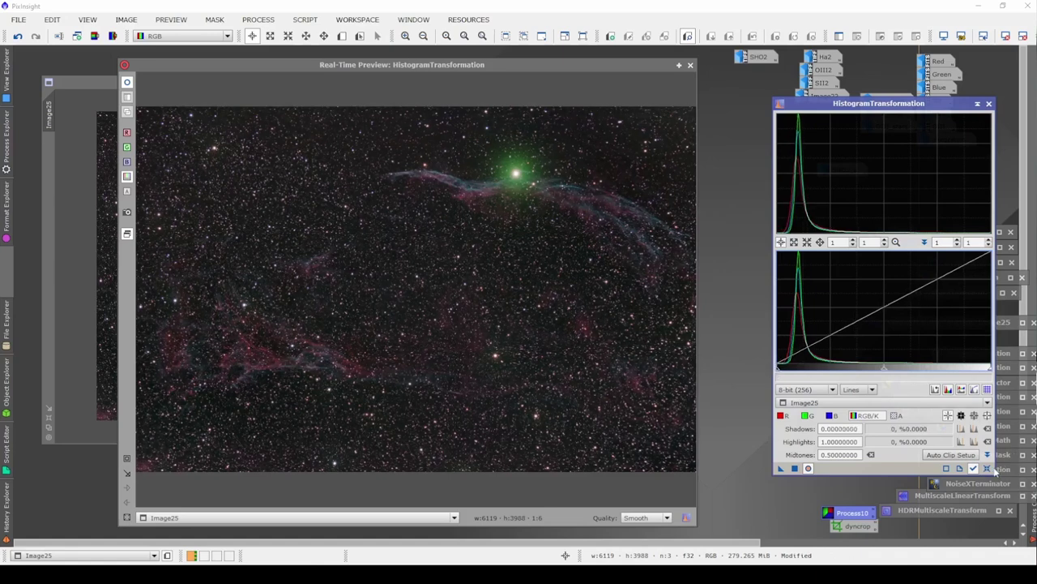
click(988, 104)
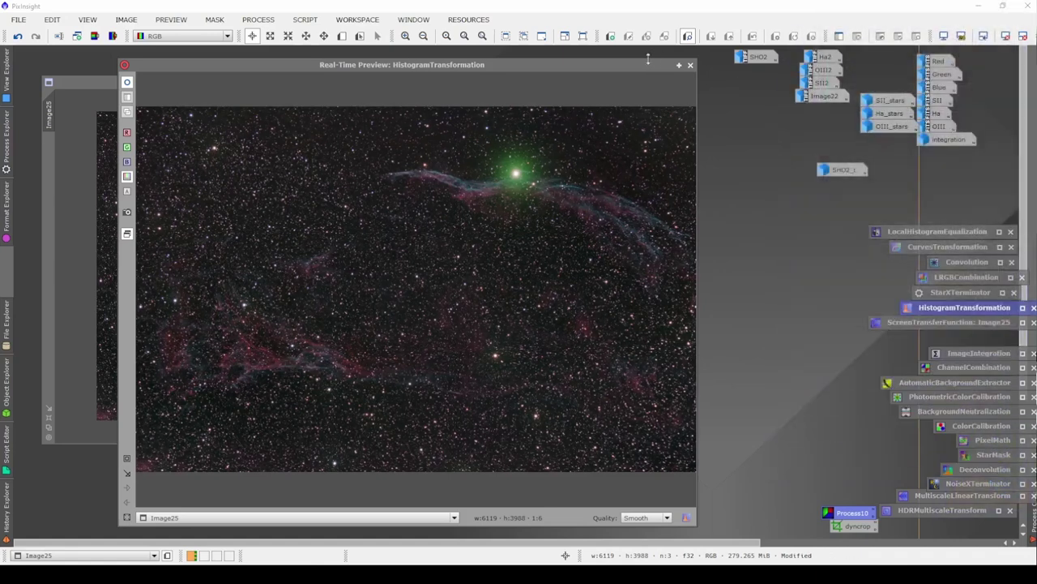
click(689, 65)
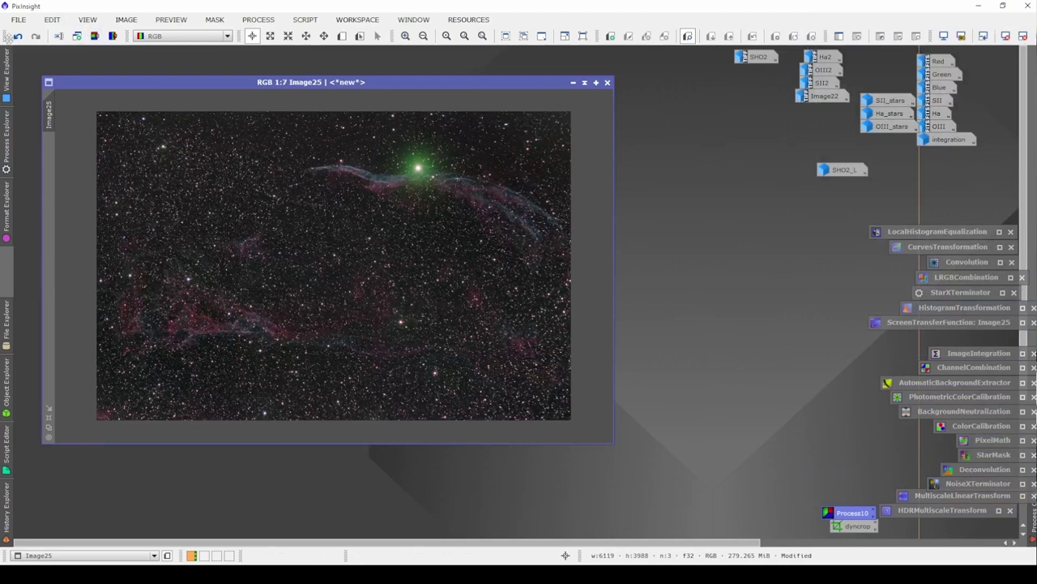
- Undo both histogram stretches of the RGB image and apply an automatic screen stretch to it
click(17, 38)
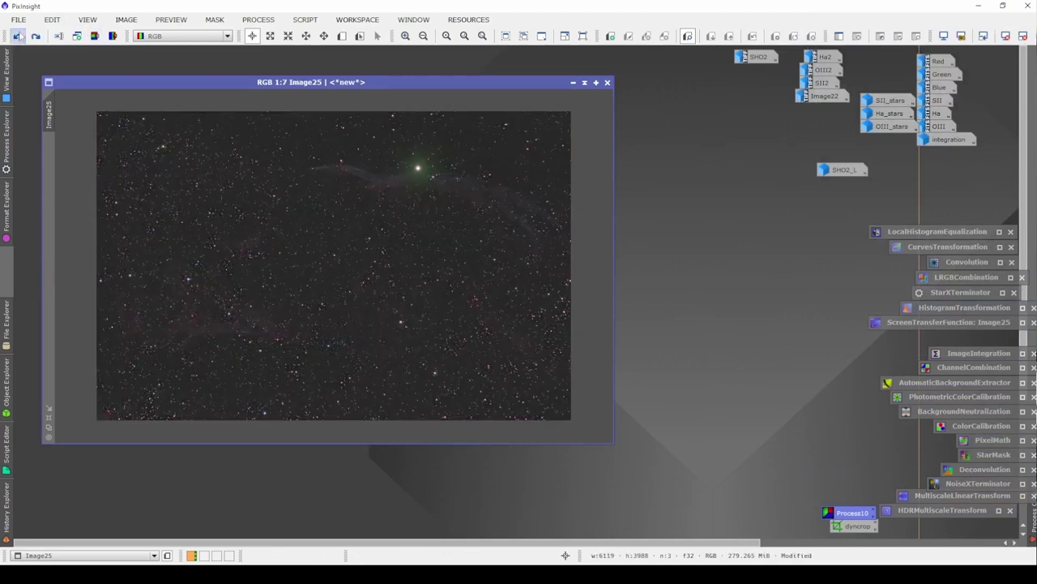
click(17, 38)
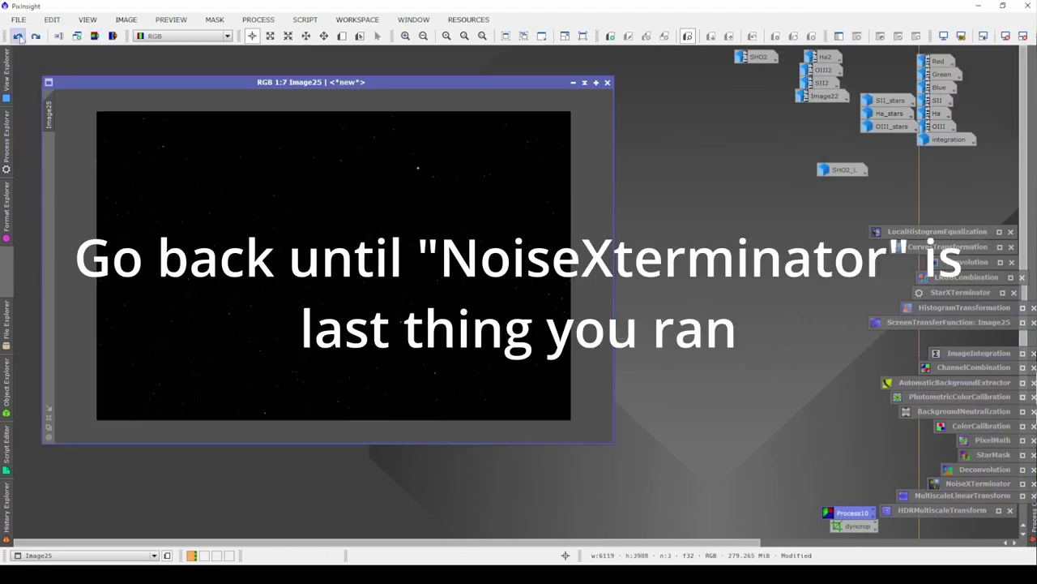
click(954, 323)
double_click(954, 323)
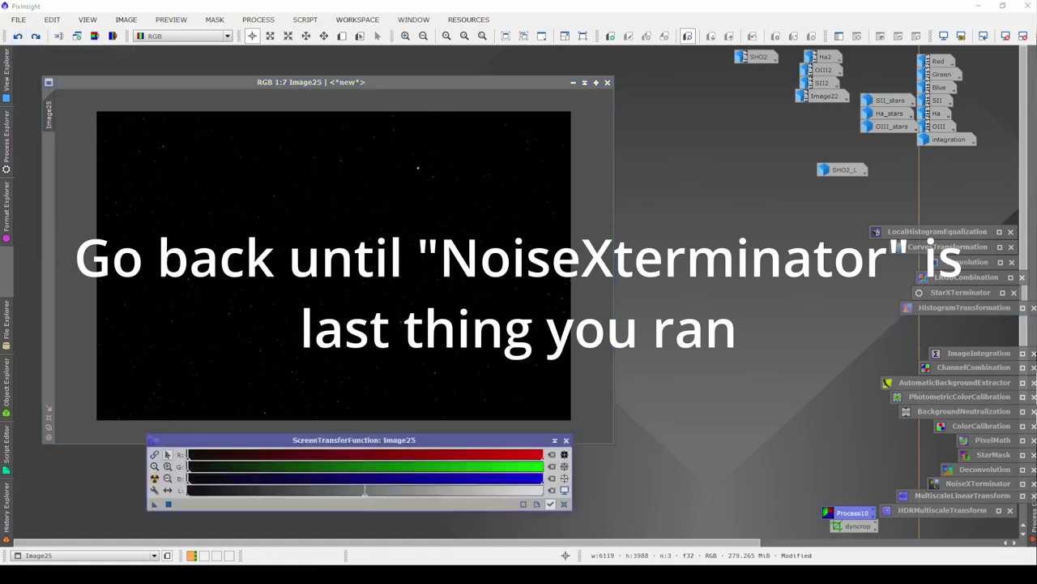
click(37, 507)
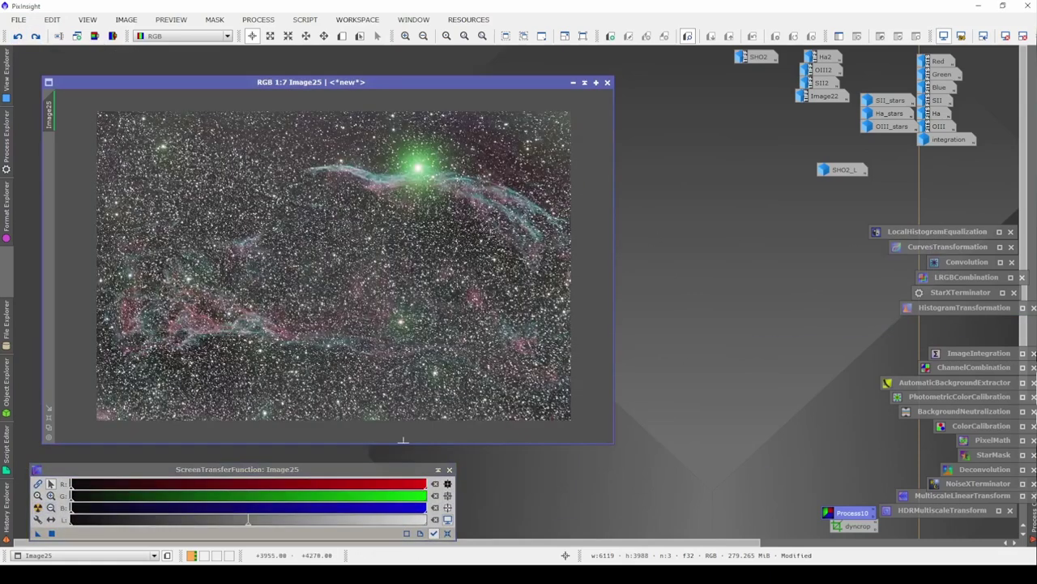
- Try a small preview on a star-free background patch near the RGB image's centre, and delete it
scroll(426, 252, up, 8)
scroll(426, 252, up, 11)
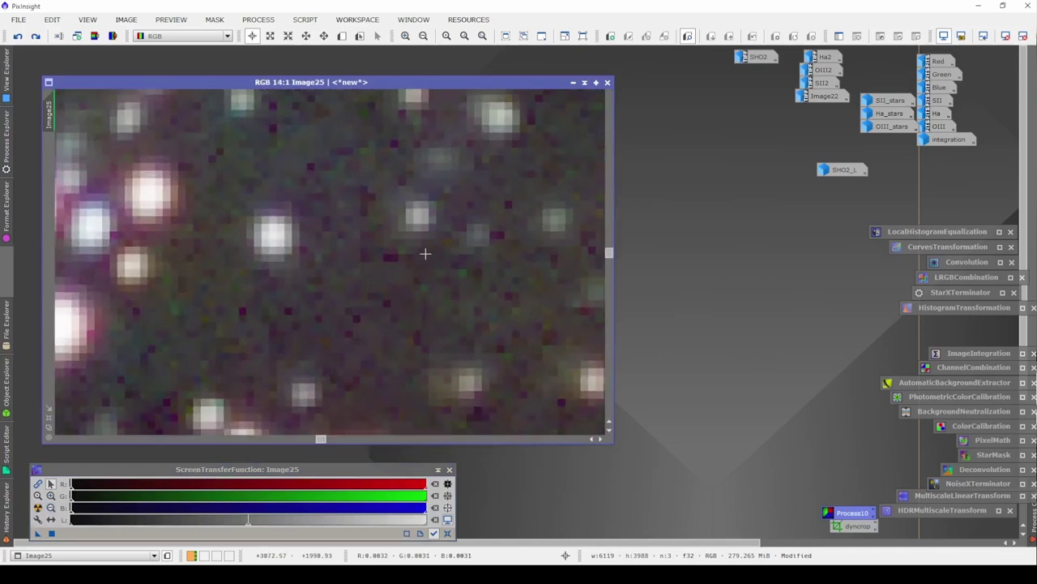
key(alt+n)
drag(338, 255, 429, 349)
scroll(433, 321, down, 7)
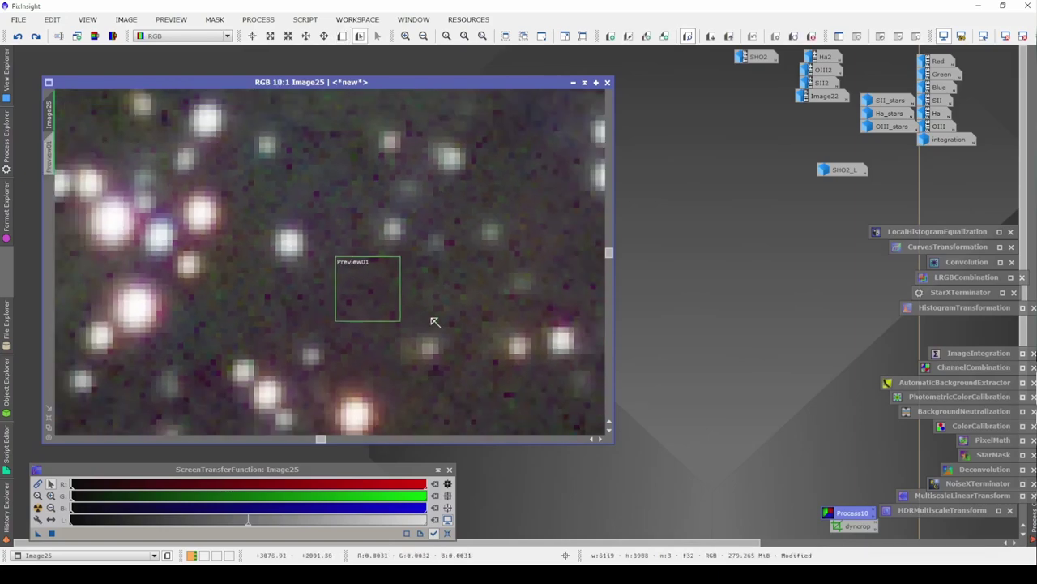
scroll(461, 328, down, 14)
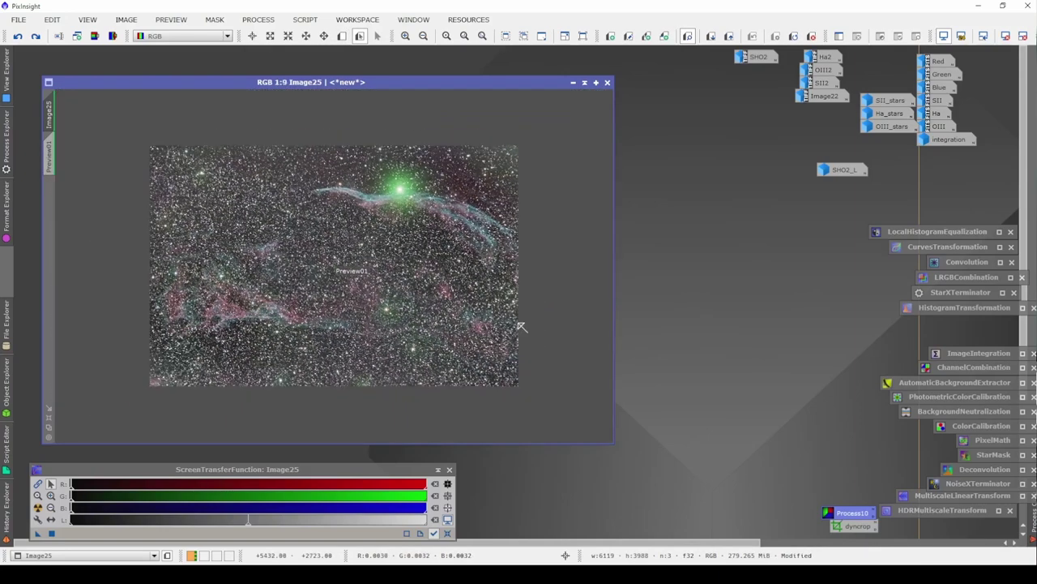
scroll(350, 270, up, 11)
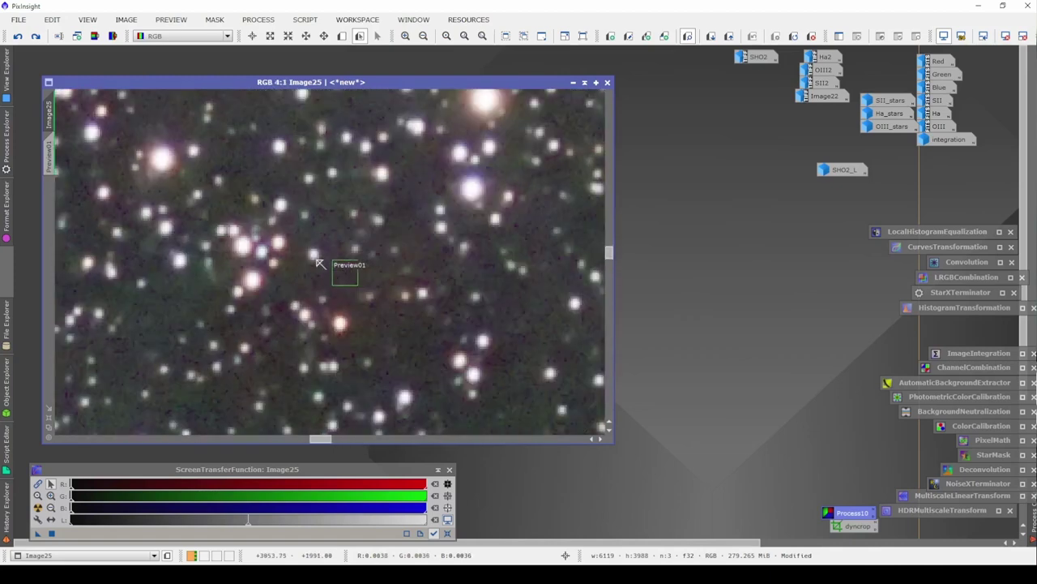
right_click(49, 153)
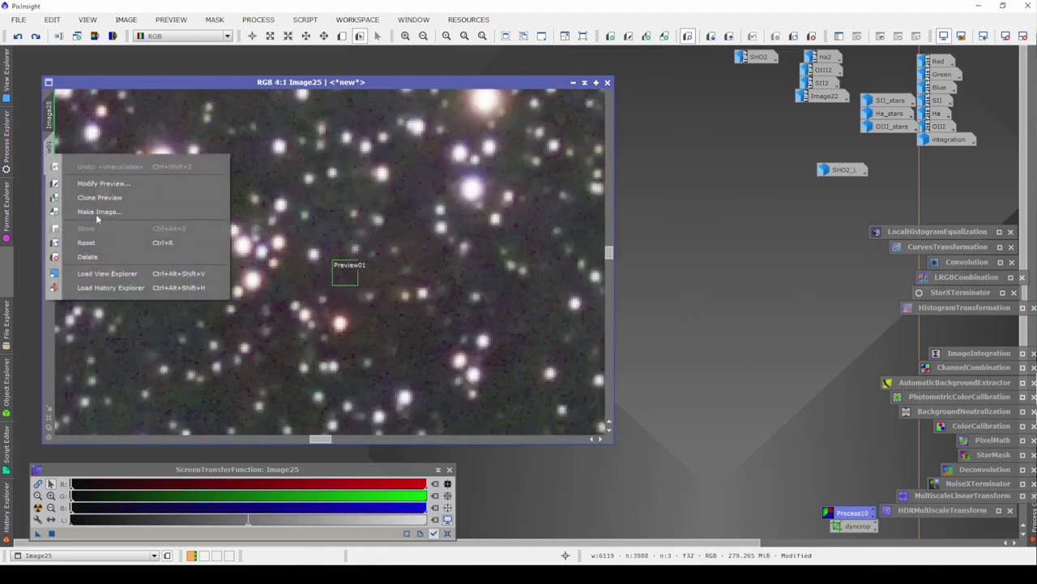
click(106, 257)
- Define a small preview on a star-free background patch just beyond the western tip of the bright upper nebula filament
scroll(271, 278, down, 7)
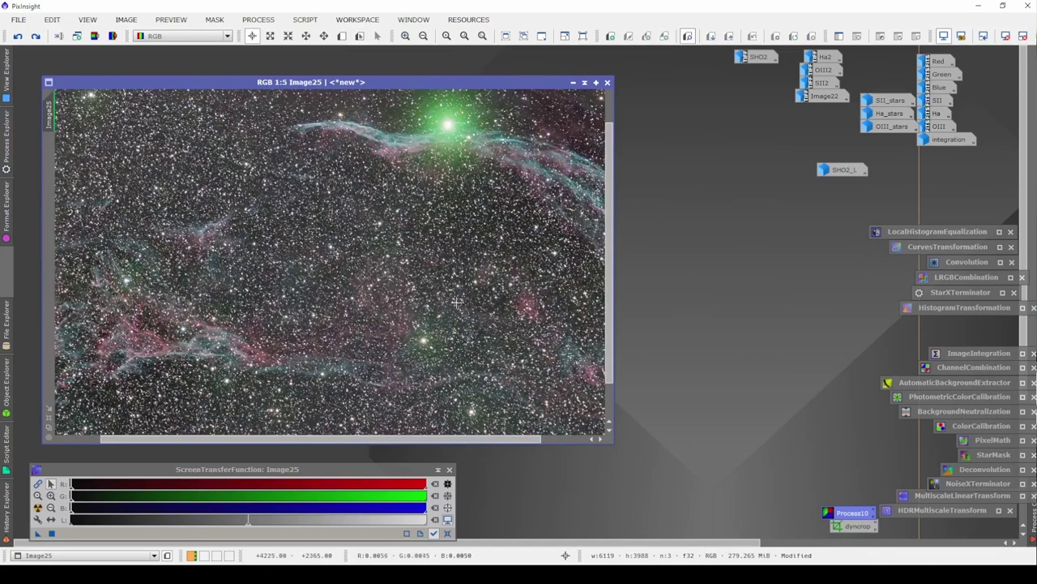
scroll(405, 338, up, 3)
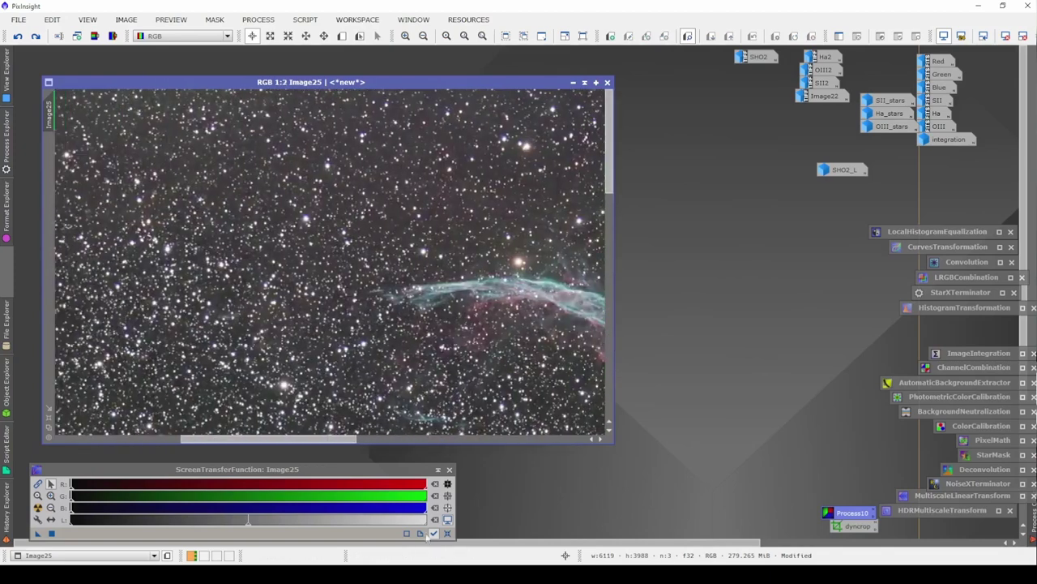
scroll(283, 175, up, 3)
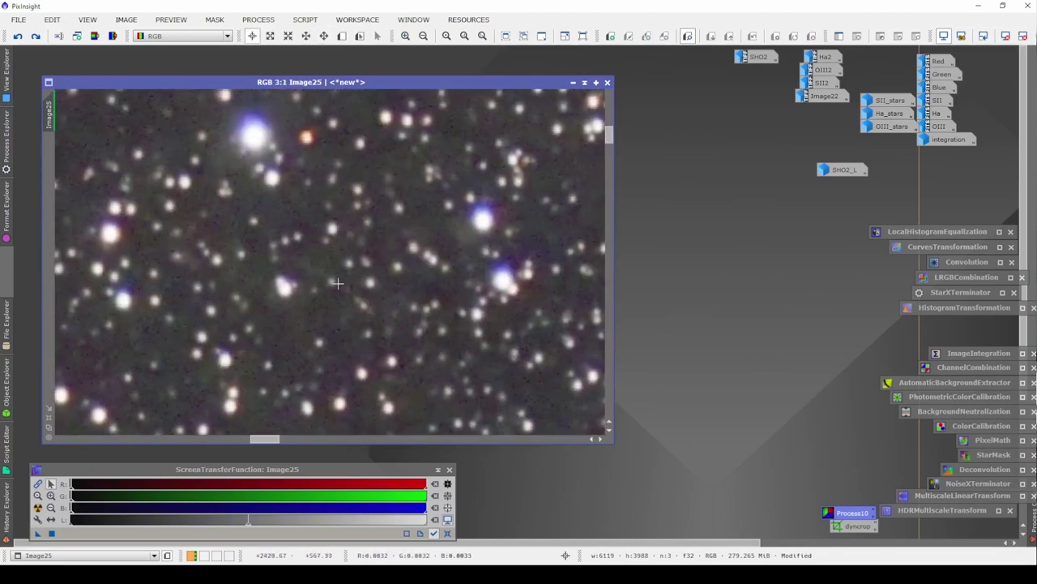
scroll(325, 323, up, 7)
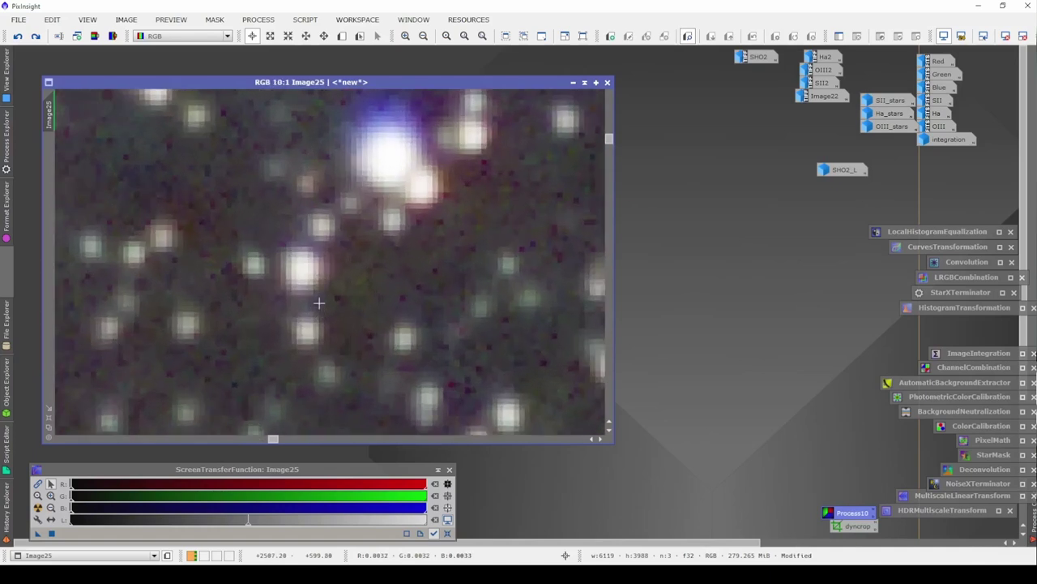
key(alt+n)
drag(379, 258, 443, 311)
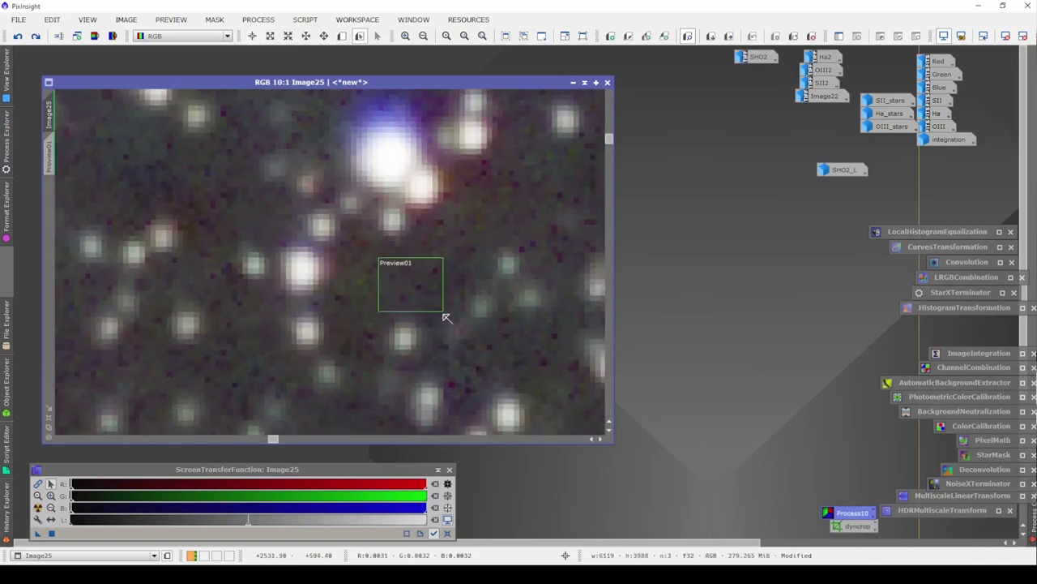
scroll(440, 288, down, 14)
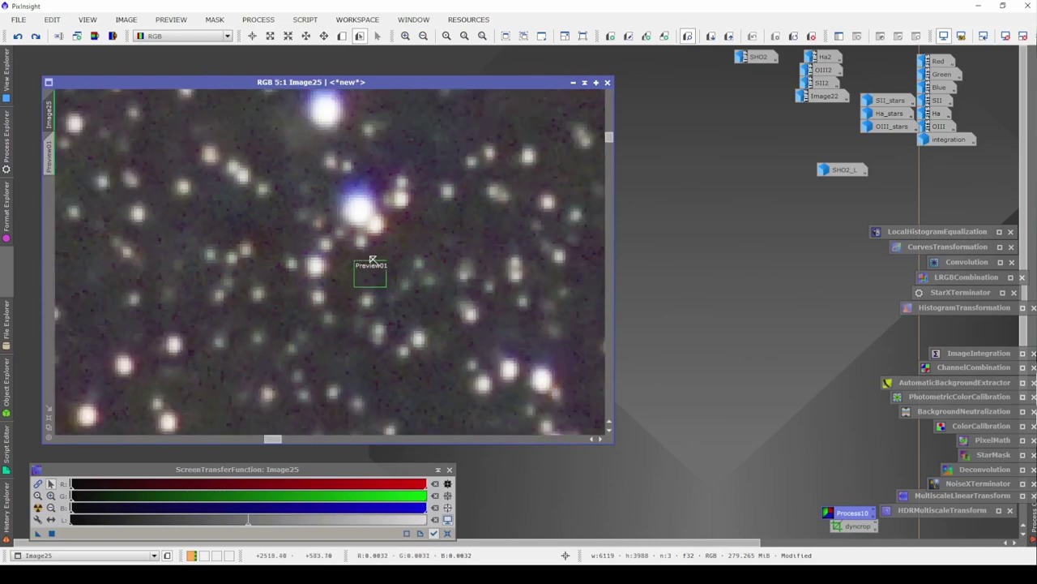
scroll(440, 288, down, 2)
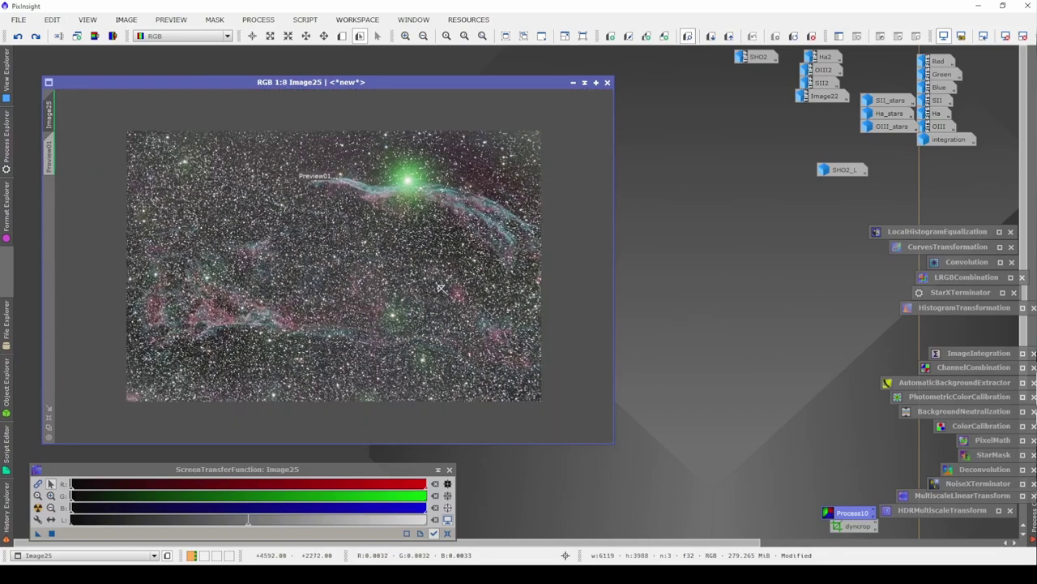
scroll(440, 288, up, 1)
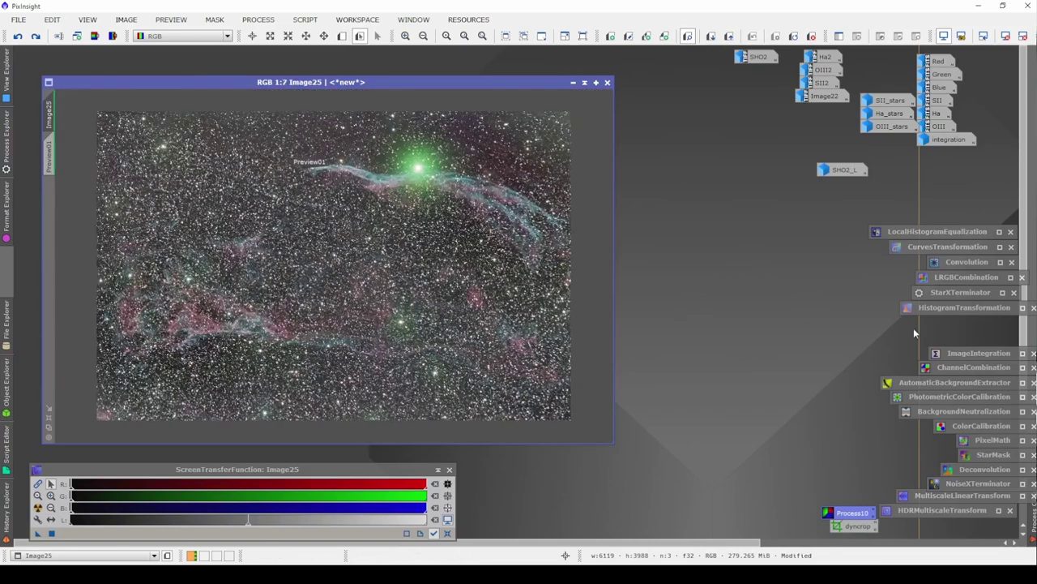
- Run BackgroundNeutralization on the RGB image with Image25->Preview01 as the reference image, and put the process away
double_click(983, 413)
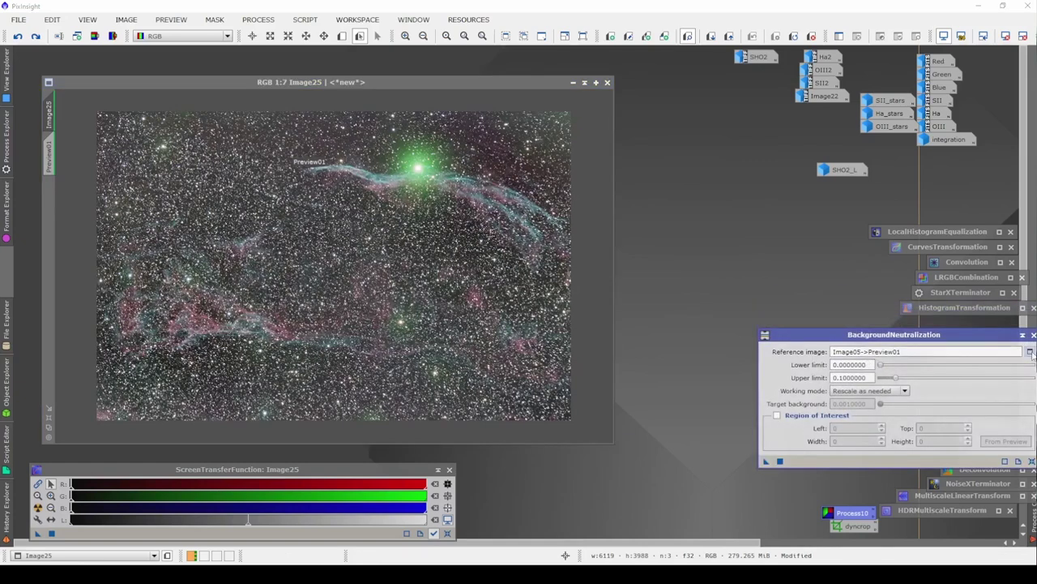
click(1030, 351)
click(554, 269)
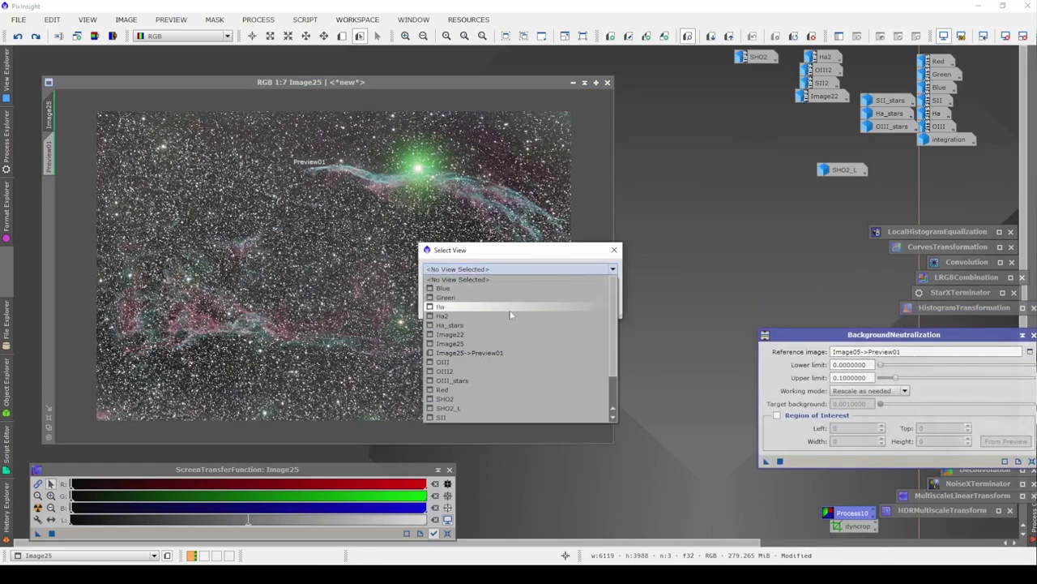
click(497, 354)
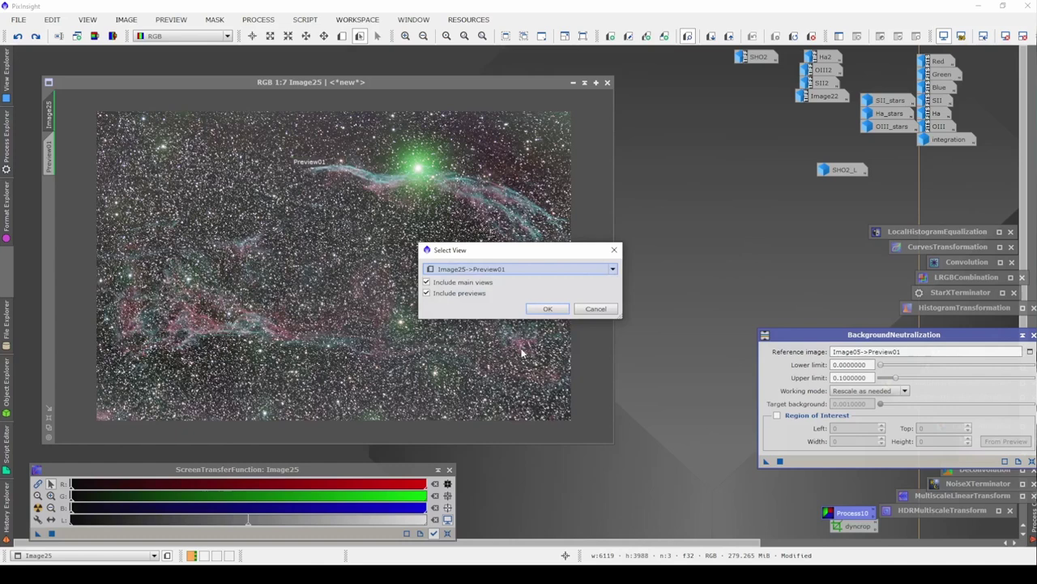
click(544, 313)
click(779, 460)
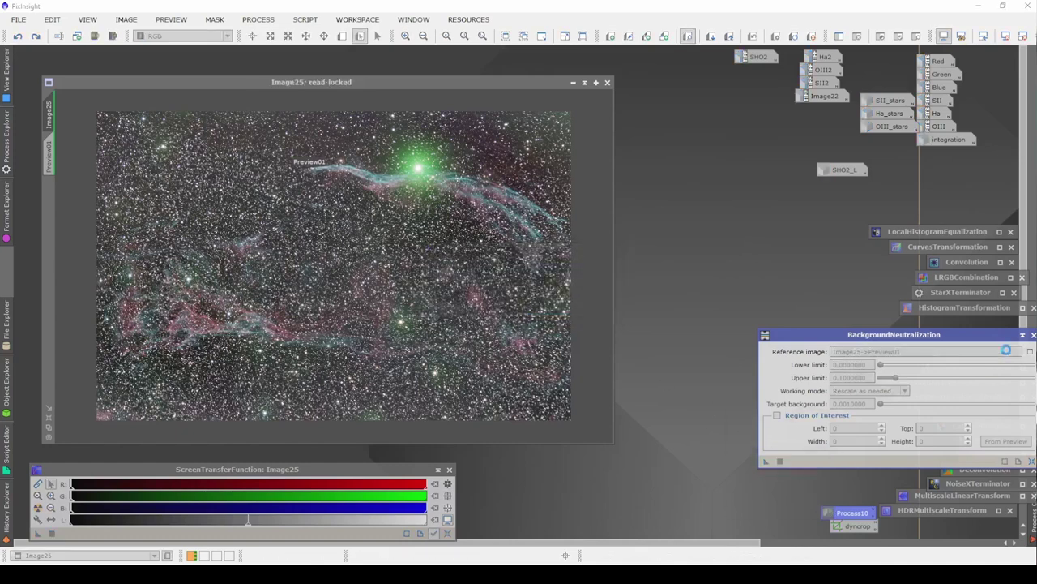
click(1023, 336)
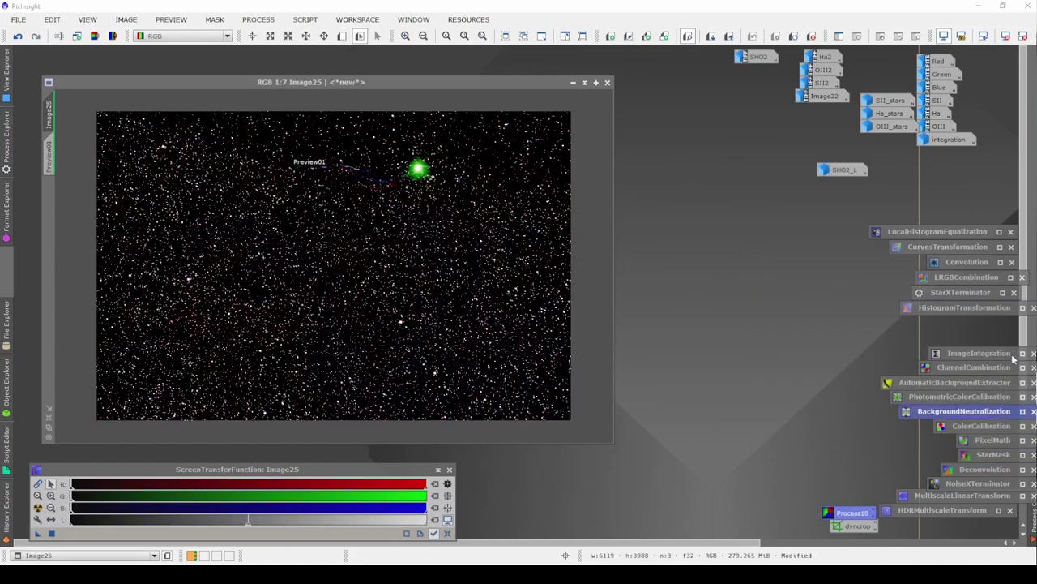
- Run ColorCalibration on the RGB image with Image25->Preview01 as the background reference, put the process away and disable the screen stretch
double_click(990, 428)
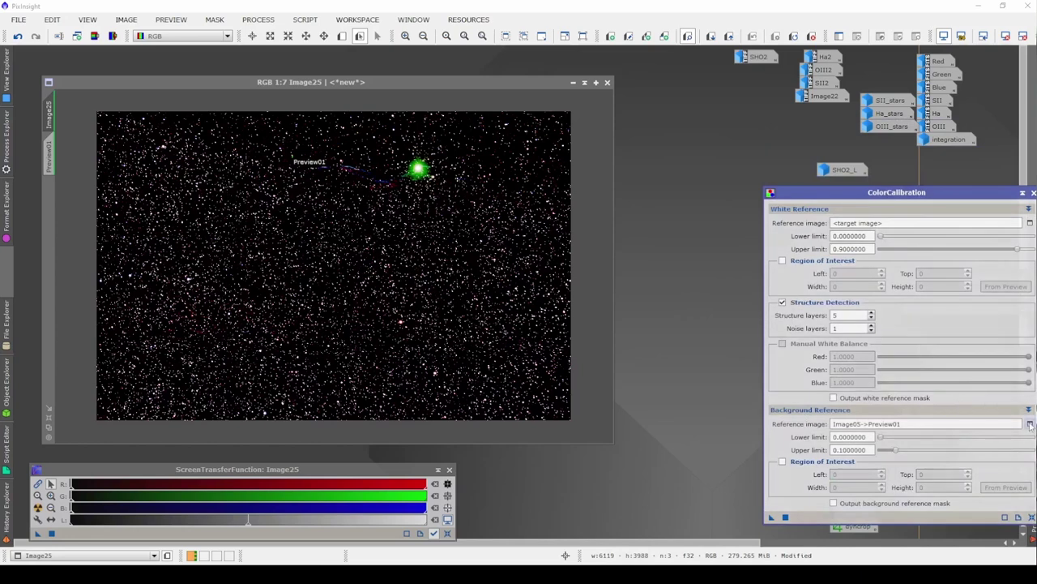
click(1030, 423)
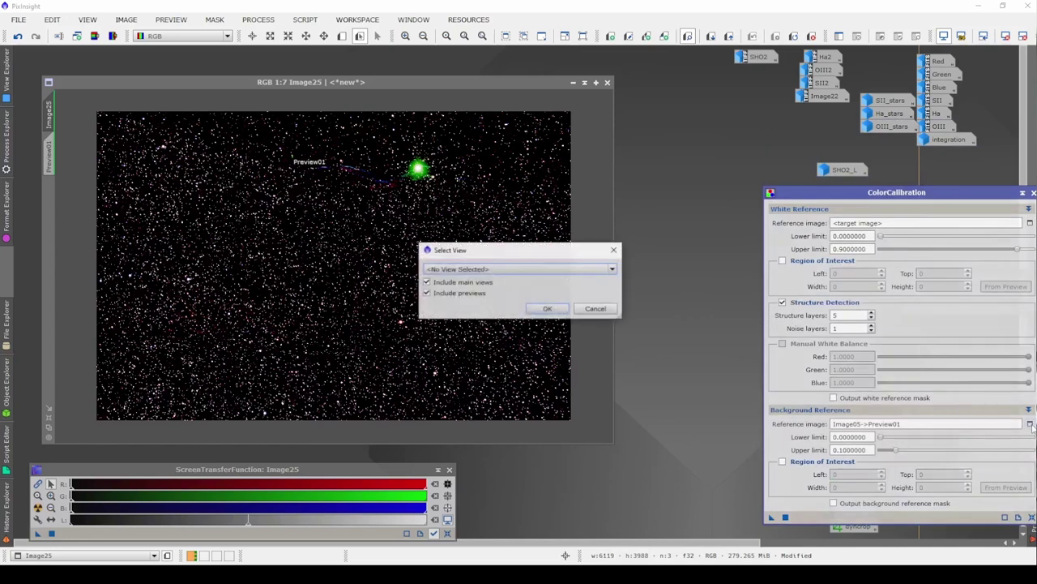
click(538, 269)
click(503, 353)
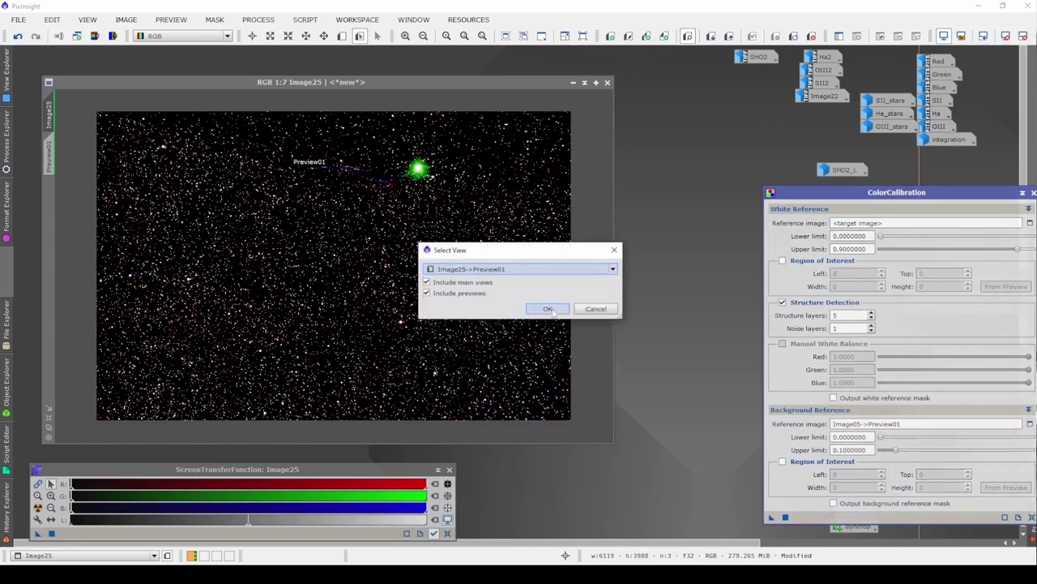
click(548, 309)
click(784, 516)
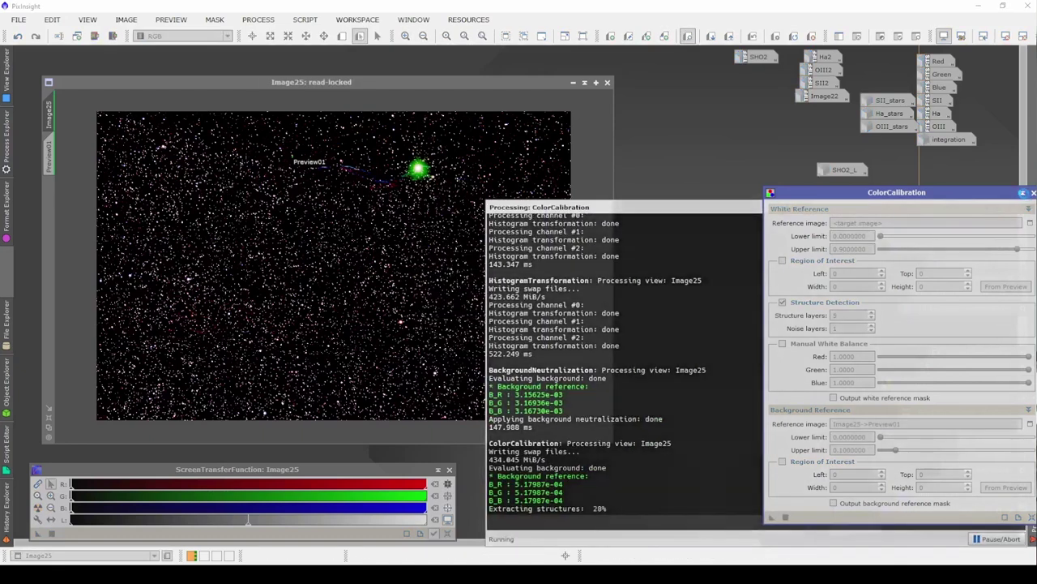
click(1032, 192)
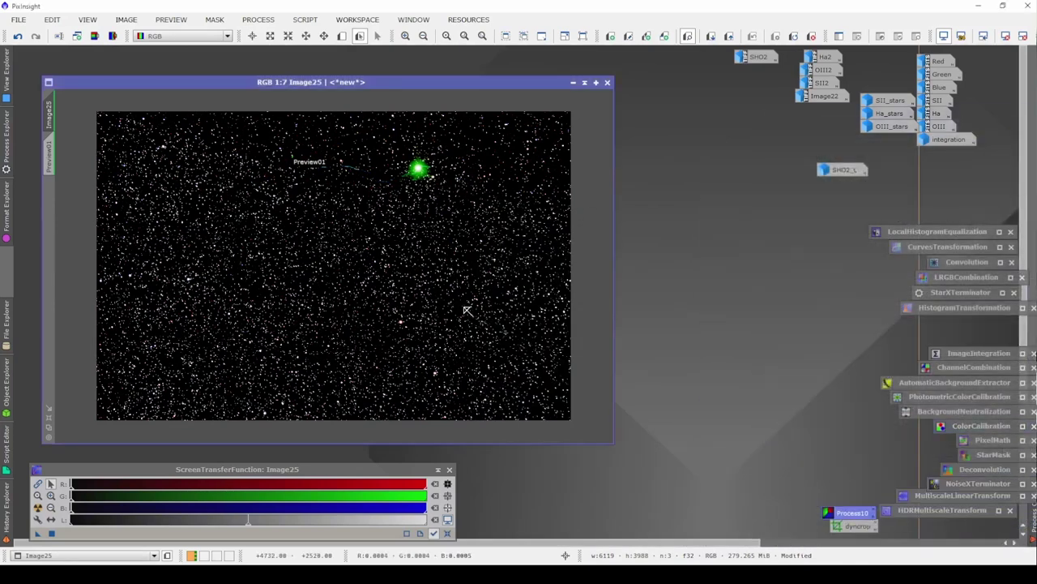
key(ctrl+F12)
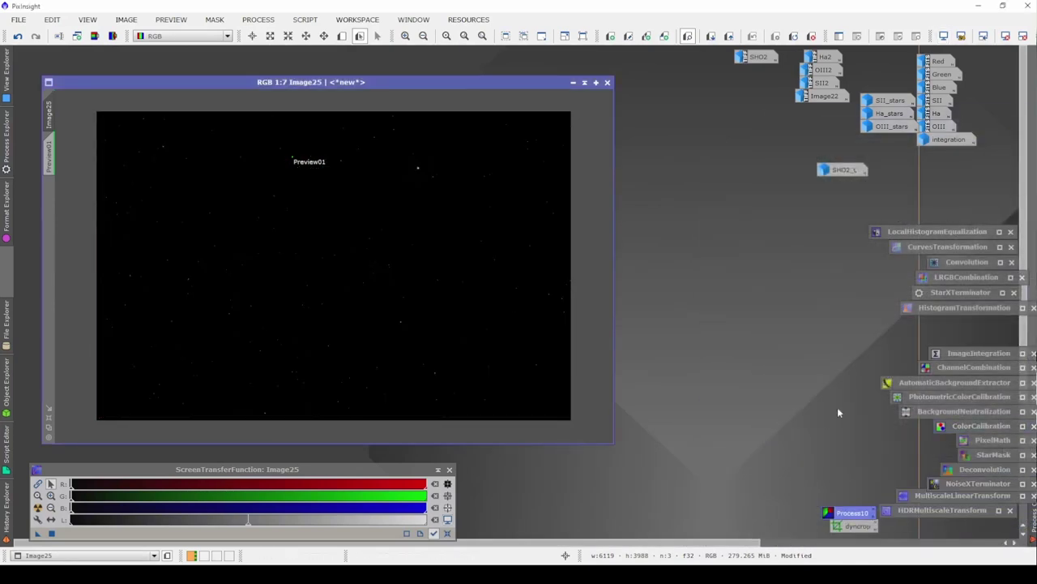
- Stretch the RGB image with HistogramTransformation using midtones 0.07088608 under a real-time preview, and reset the process
double_click(932, 308)
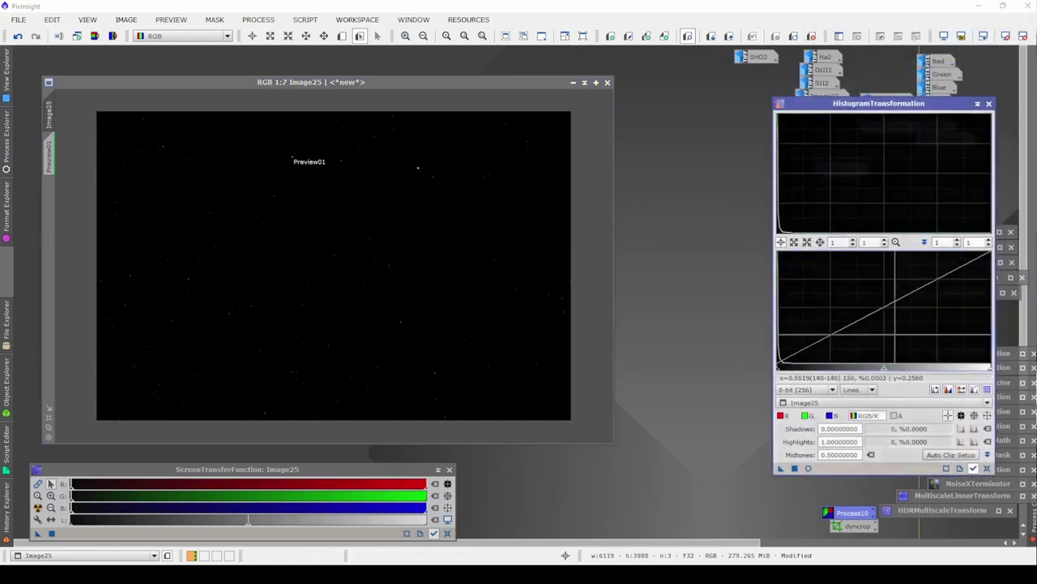
click(808, 469)
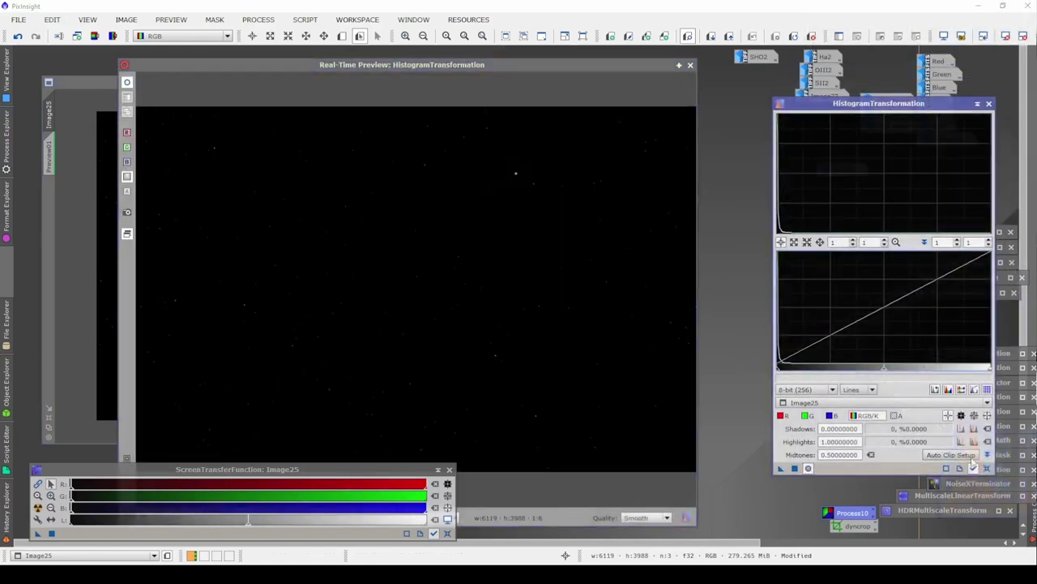
drag(888, 369, 792, 369)
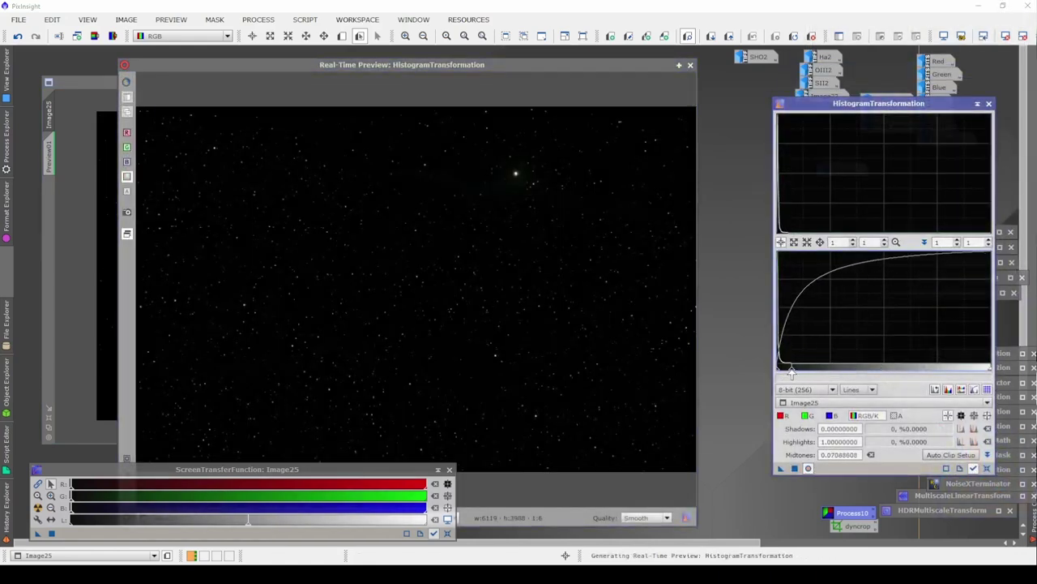
click(794, 469)
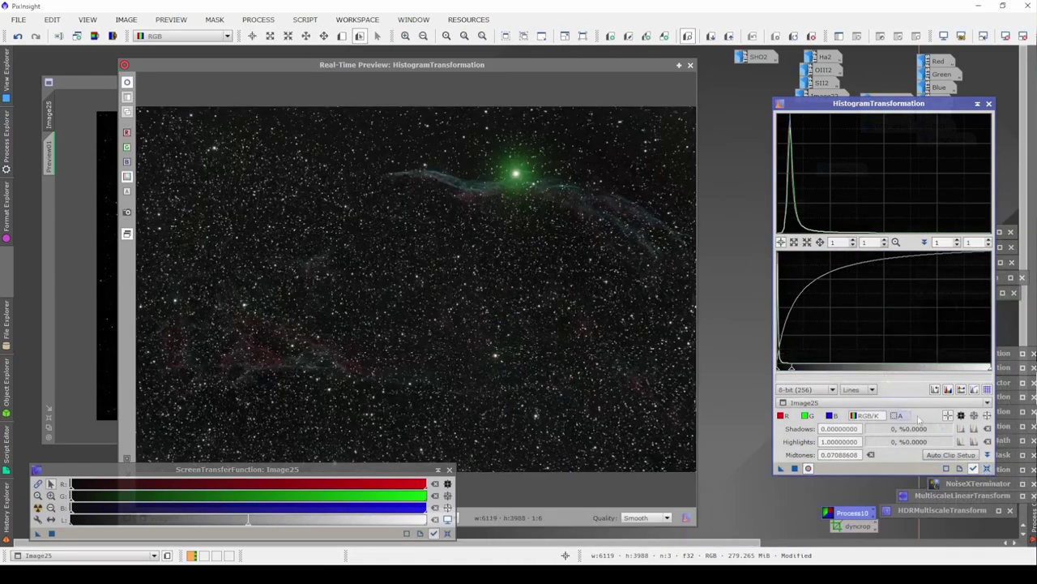
click(987, 468)
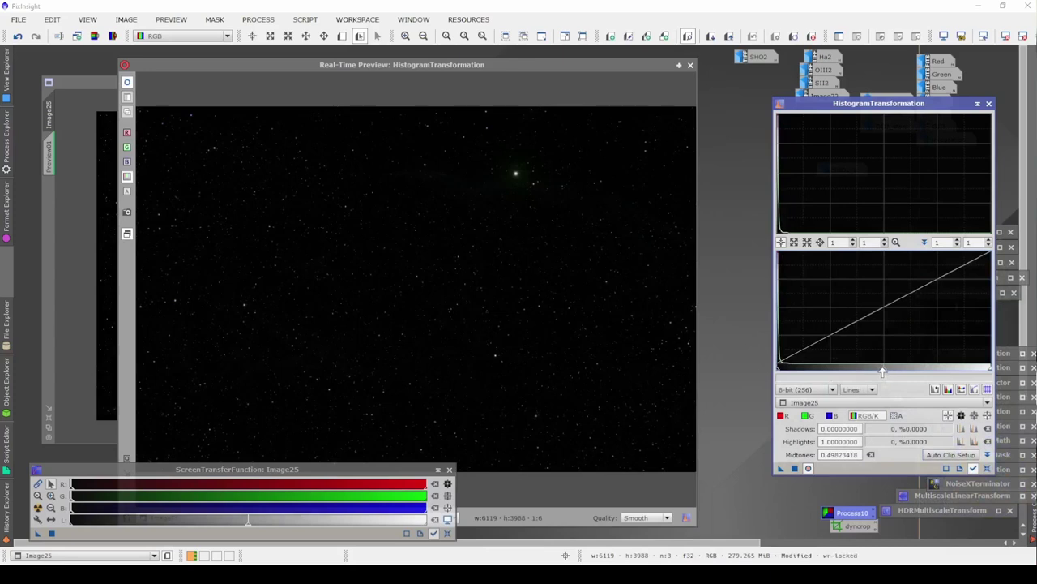
- Apply a second HistogramTransformation stretch to the RGB image with midtones 0.06075949, and reset the process
key(ctrl+z)
drag(792, 371, 789, 372)
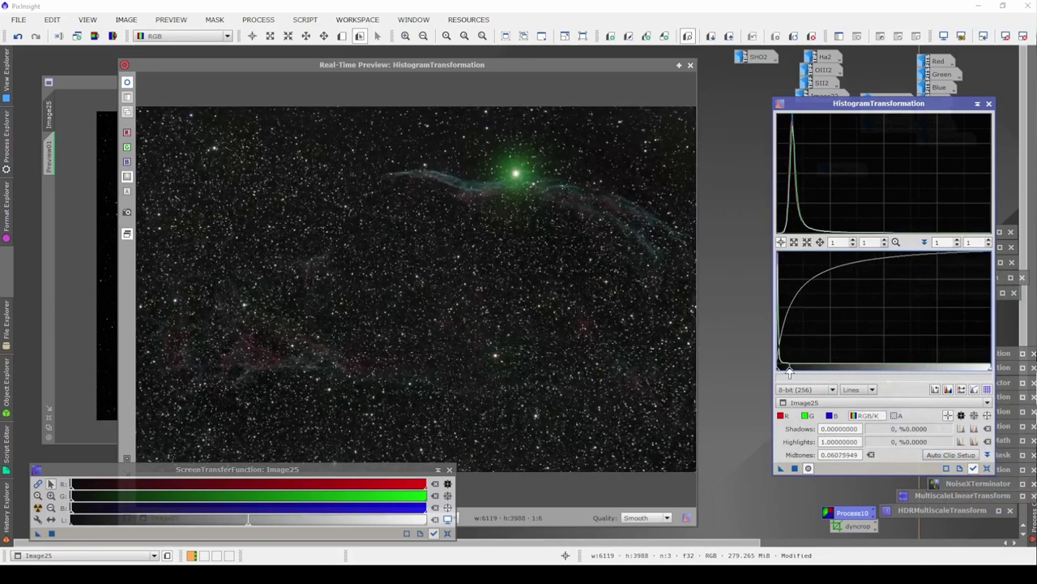
click(796, 468)
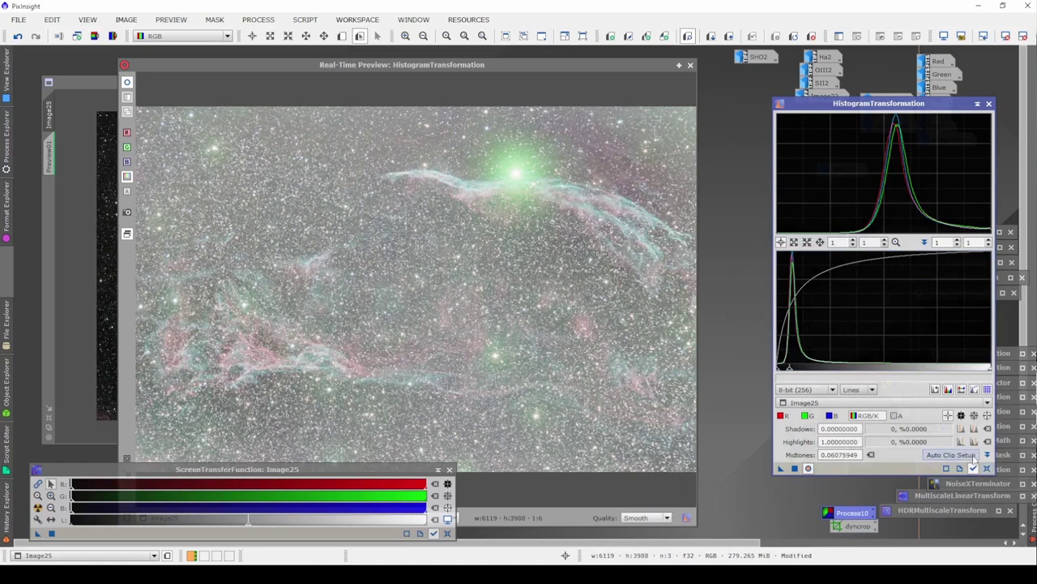
click(987, 468)
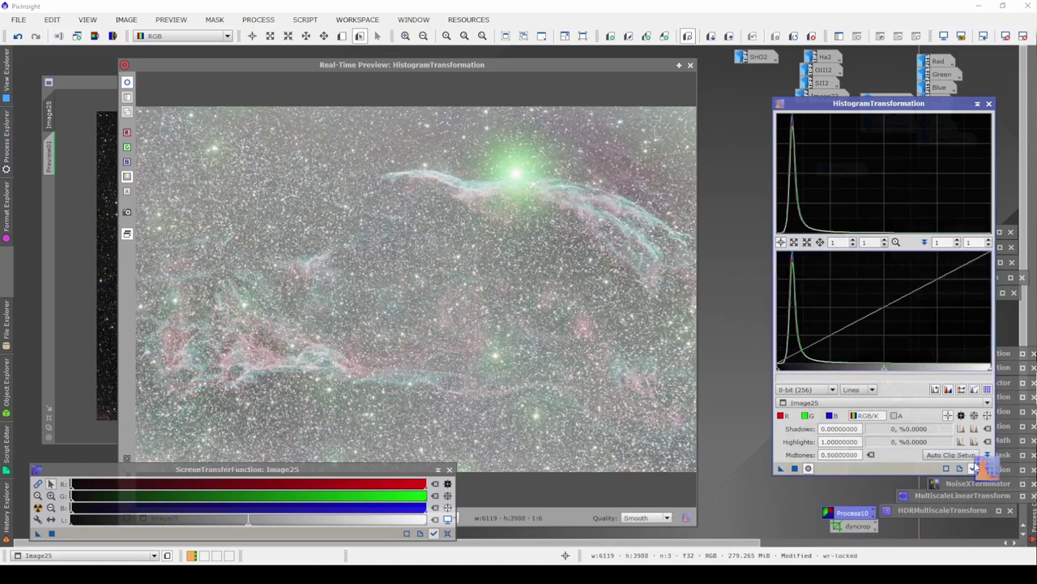
- Apply HistogramTransformation to the RGB image with shadows at 0.01772152 and midtones at 0.32731959, and reset the process
drag(777, 370, 781, 372)
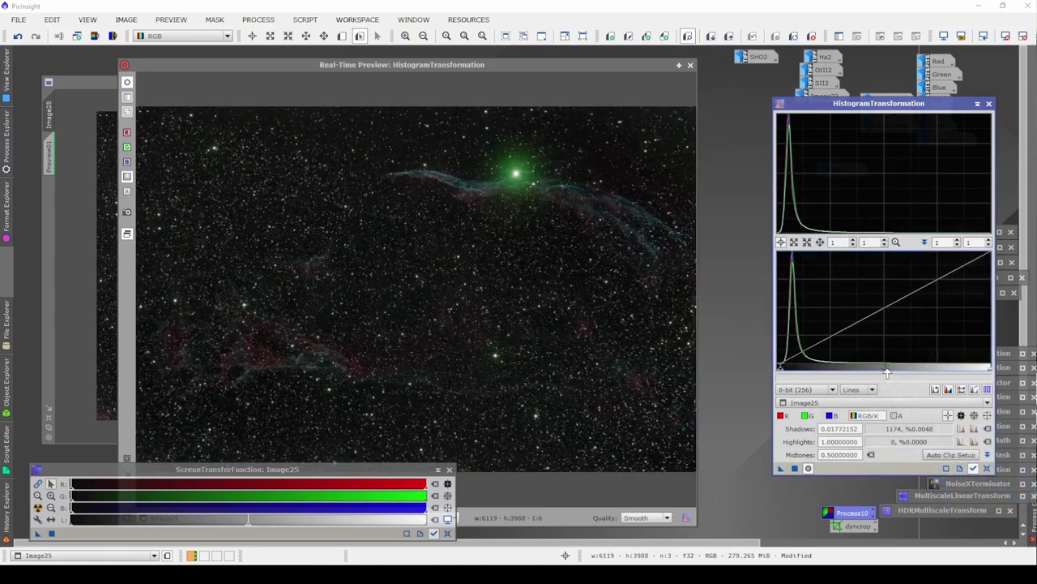
drag(887, 372, 849, 372)
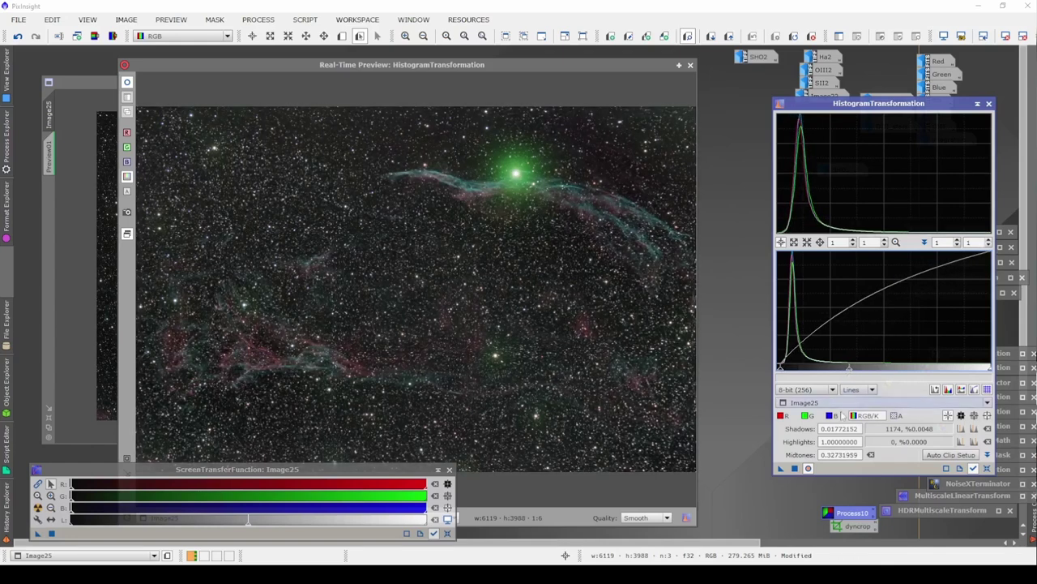
click(794, 468)
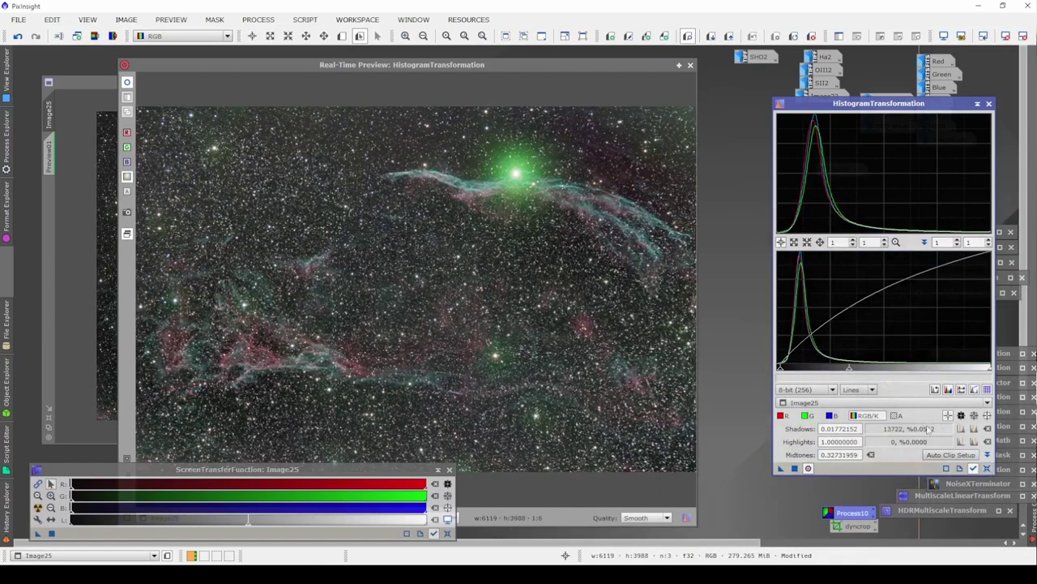
click(988, 469)
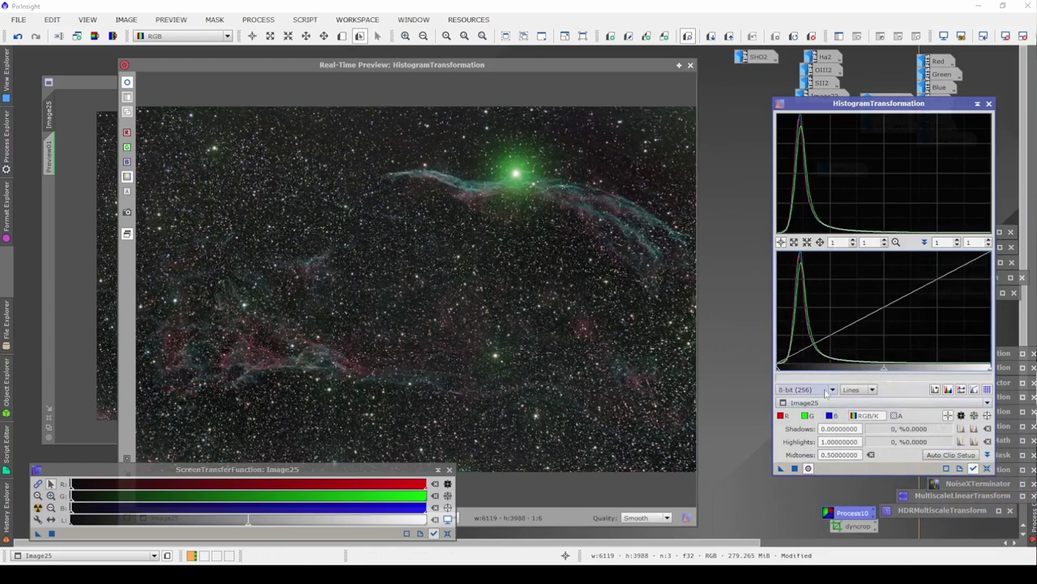
- Brighten the RGB image slightly with a final HistogramTransformation at midtones 0.47088608, reset the process and put it away
mouse_move(887, 371)
mouse_down()
mouse_move(860, 372)
mouse_move(881, 369)
mouse_move(873, 369)
mouse_up()
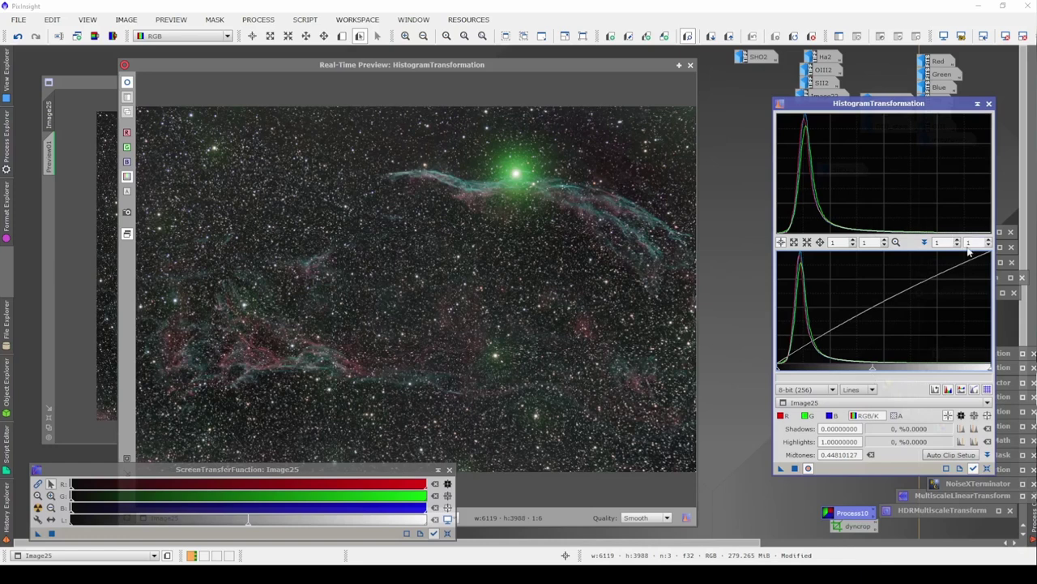
click(988, 469)
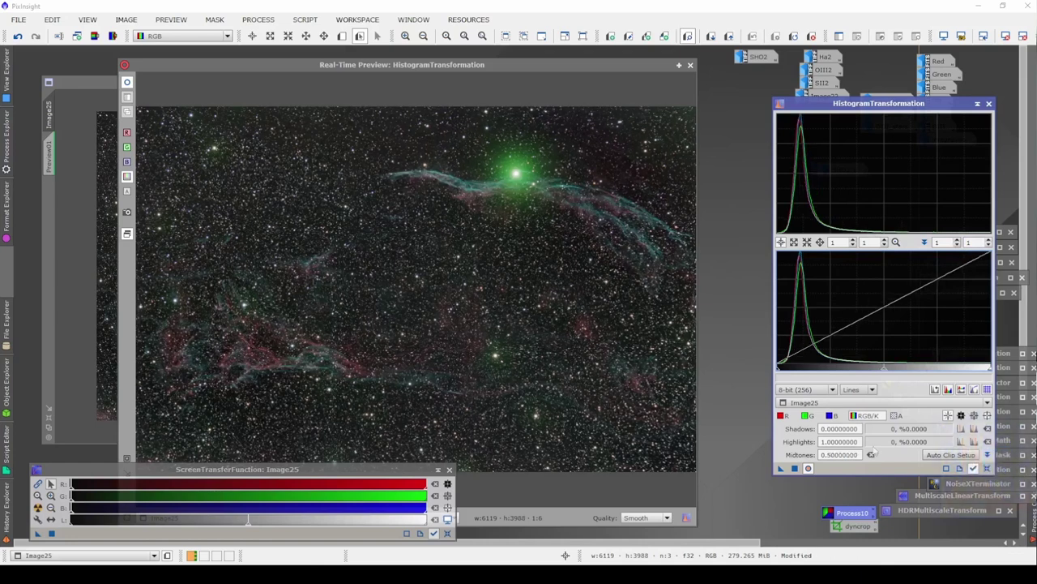
drag(883, 373, 878, 372)
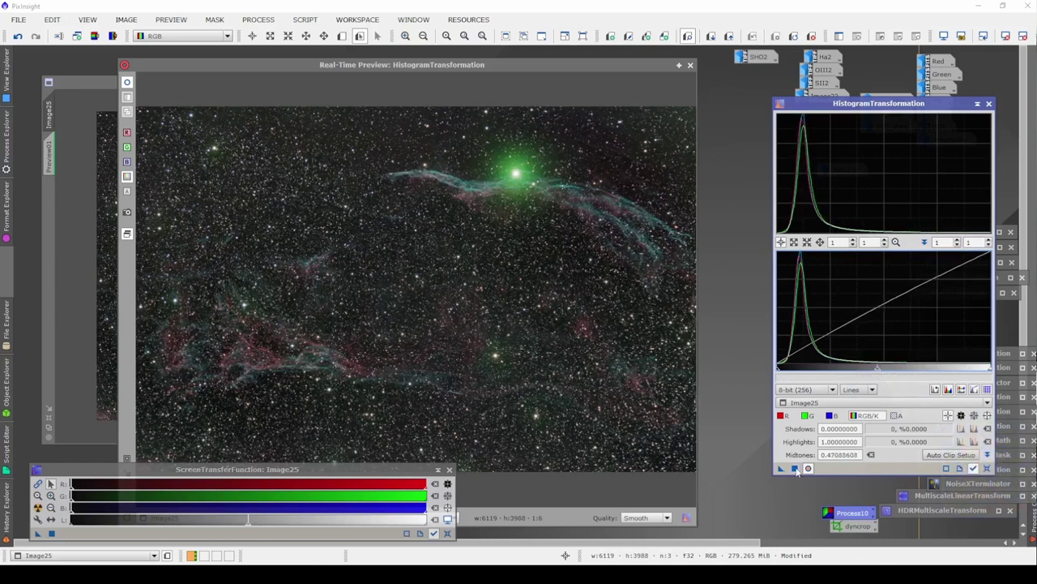
click(795, 469)
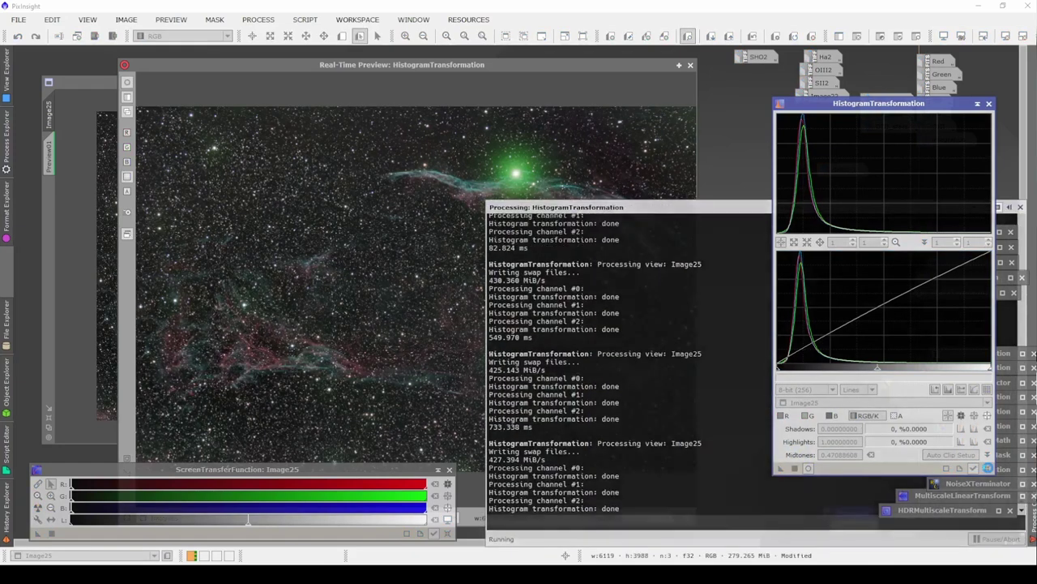
click(987, 469)
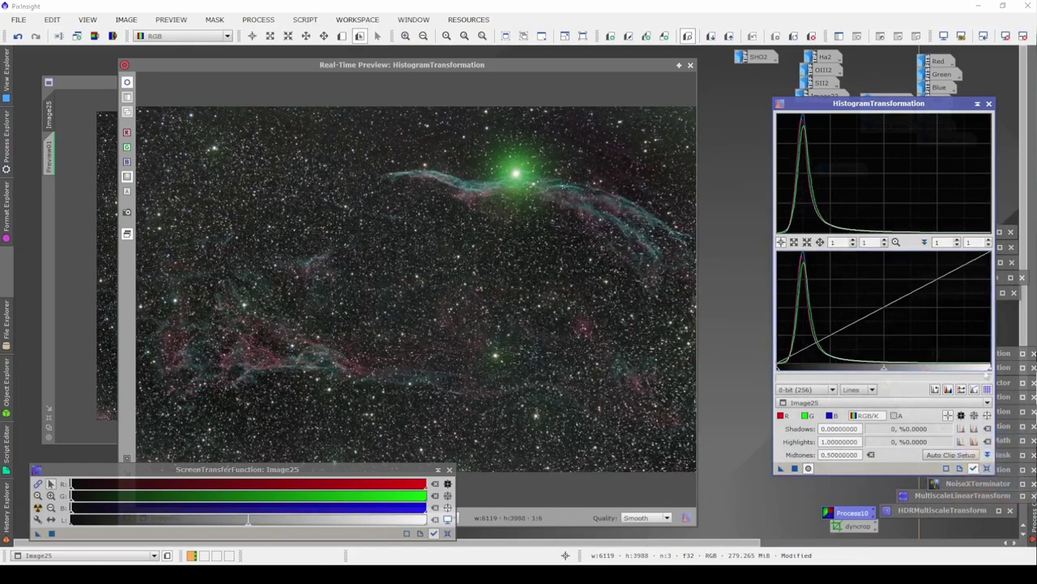
click(978, 103)
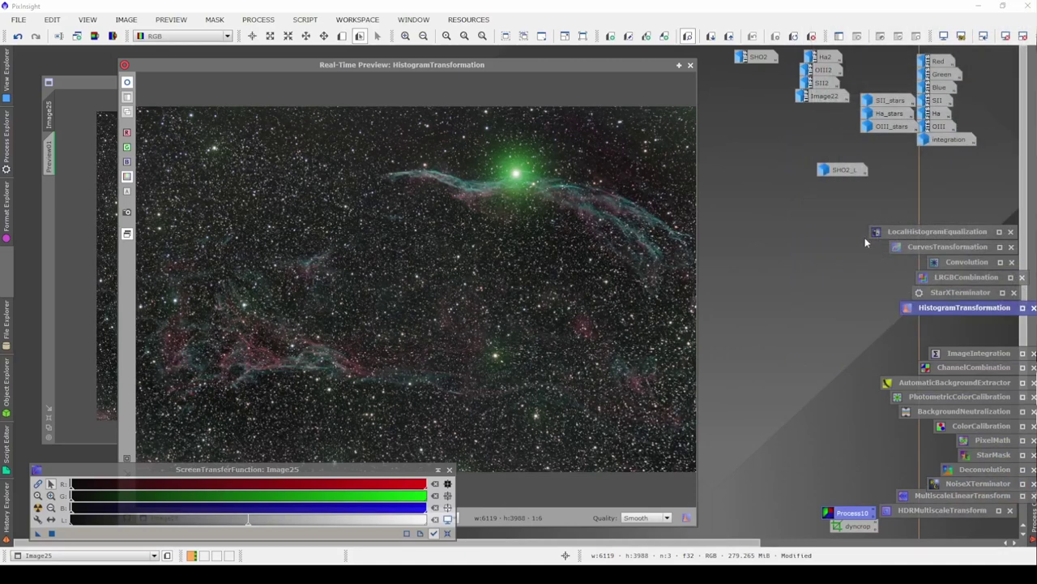
- Close the real-time preview and delete Preview01 from the RGB image
click(691, 65)
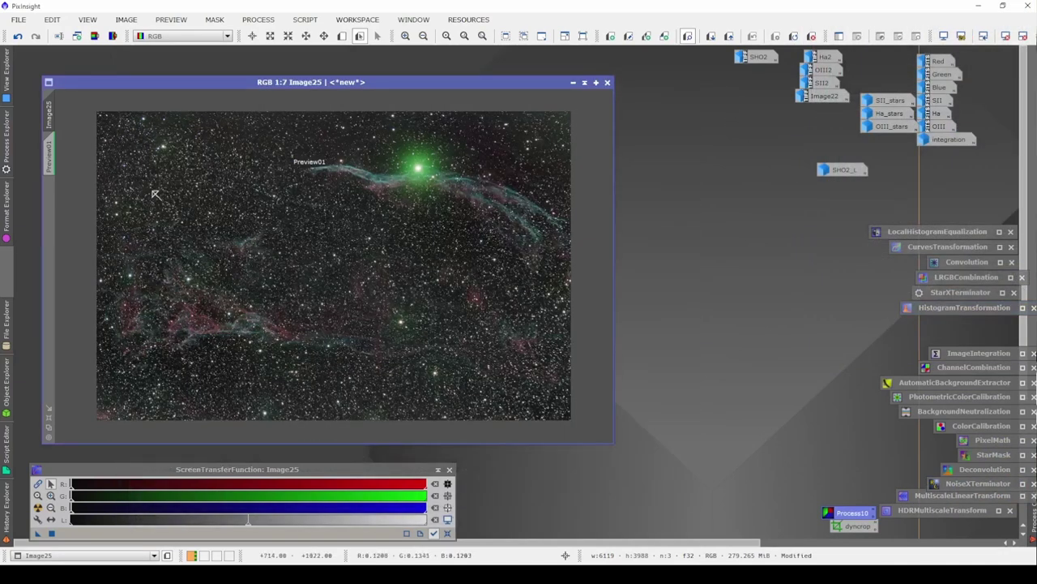
right_click(52, 154)
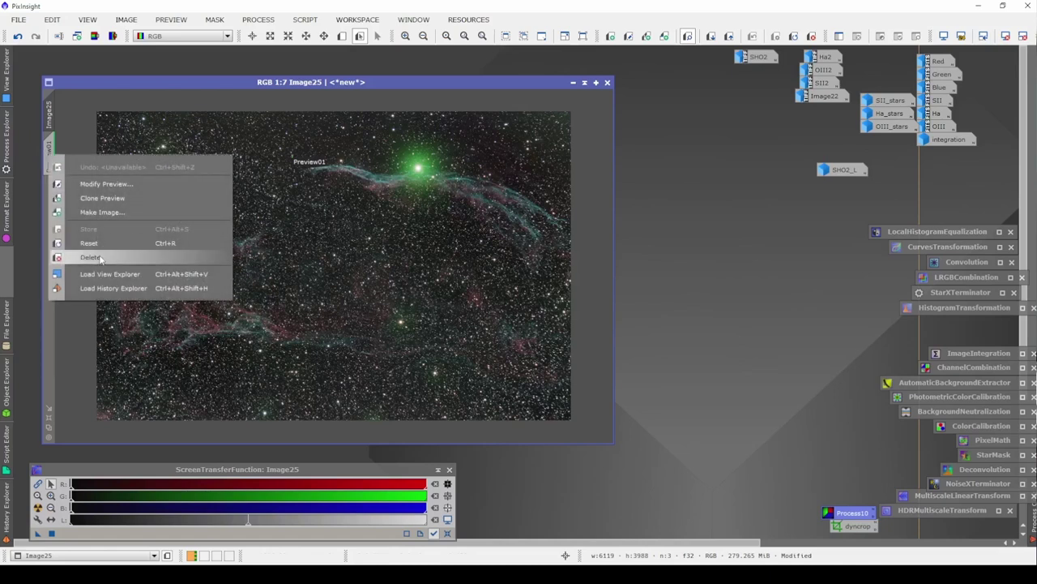
click(102, 258)
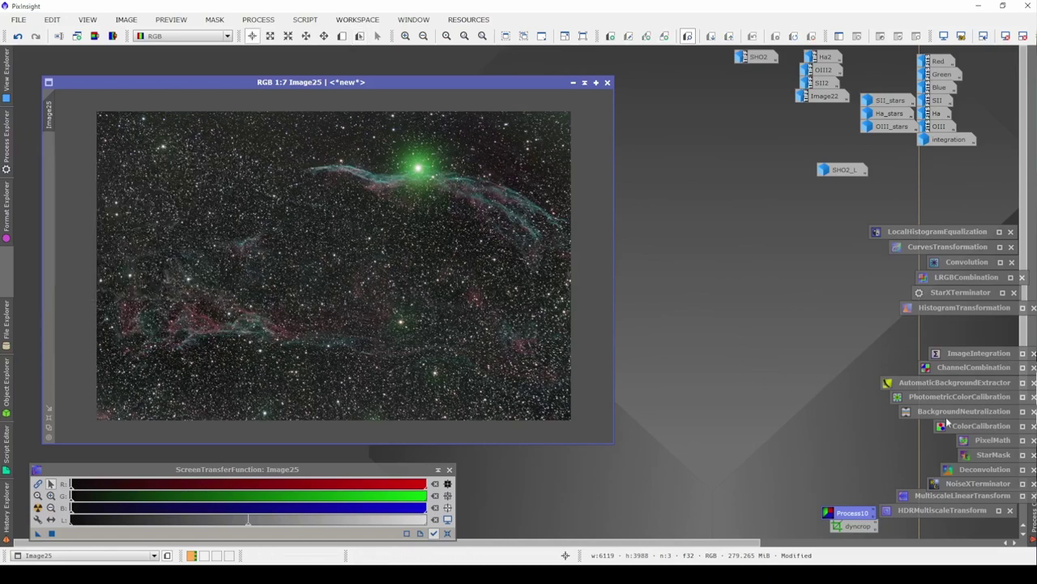
- Try StarXTerminator on the green-tinted RGB image with Generate Star Image enabled, and put the process away
double_click(959, 293)
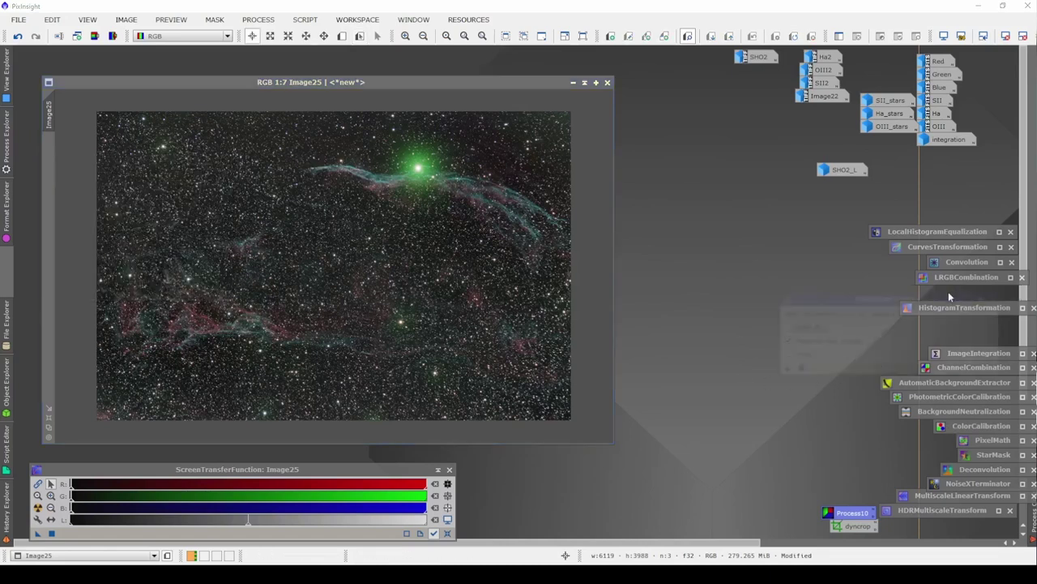
click(590, 425)
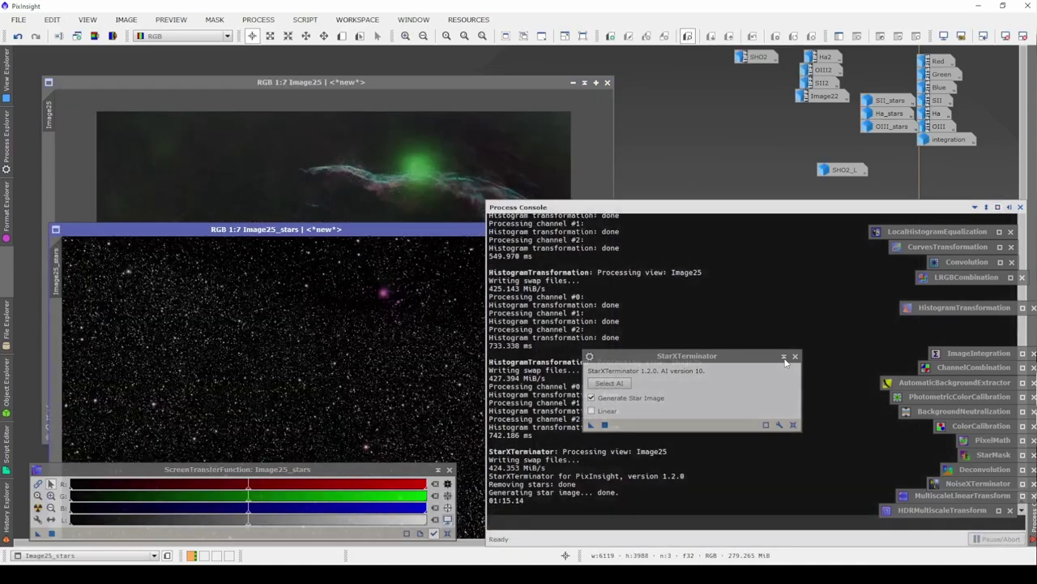
click(784, 356)
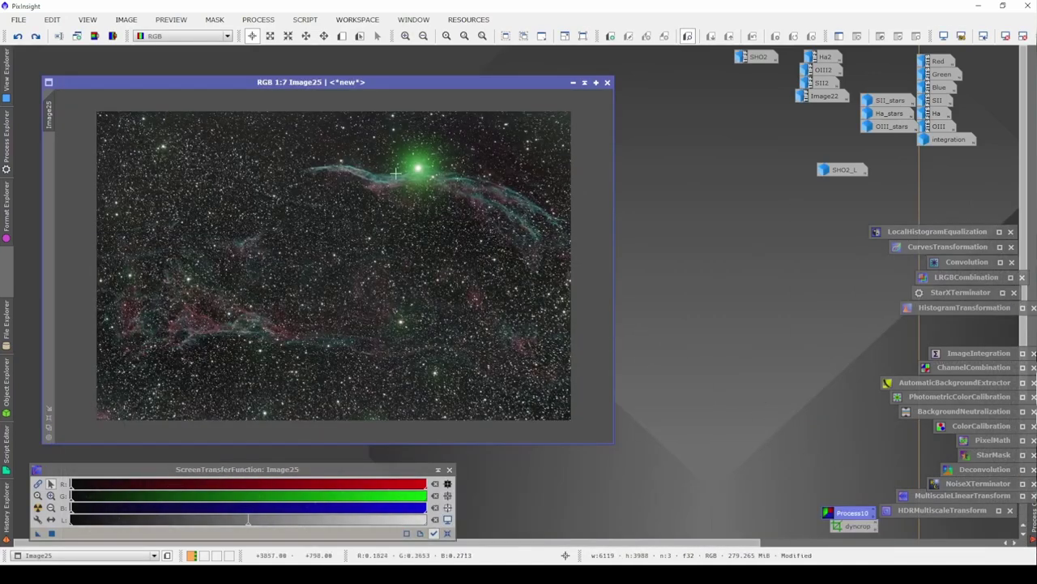
- Remove the green cast from the RGB image with SCNR, using Average Neutral protection and amount 1.00, and put the process away
click(258, 20)
mouse_move(346, 11)
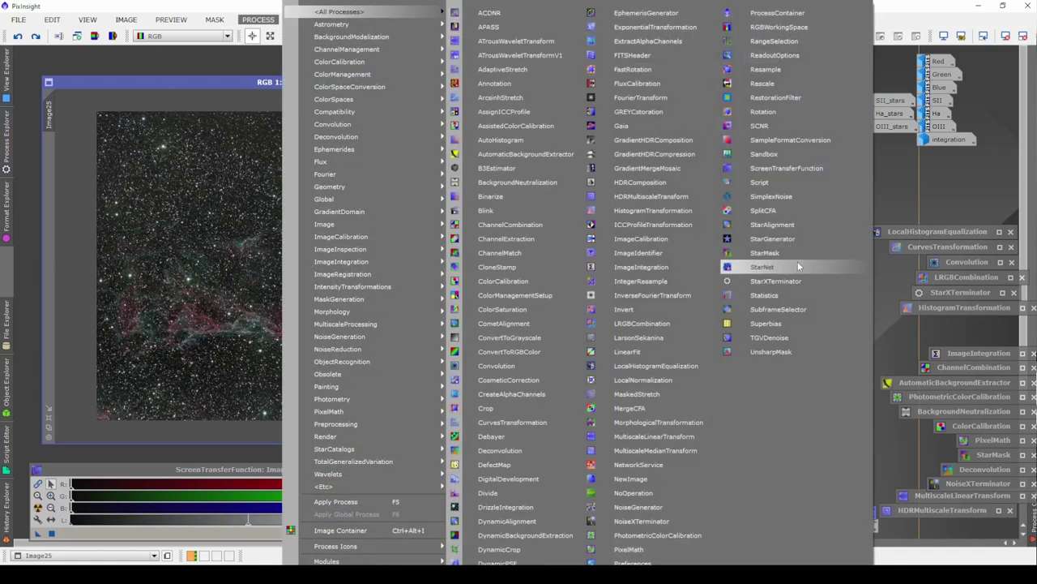
click(758, 126)
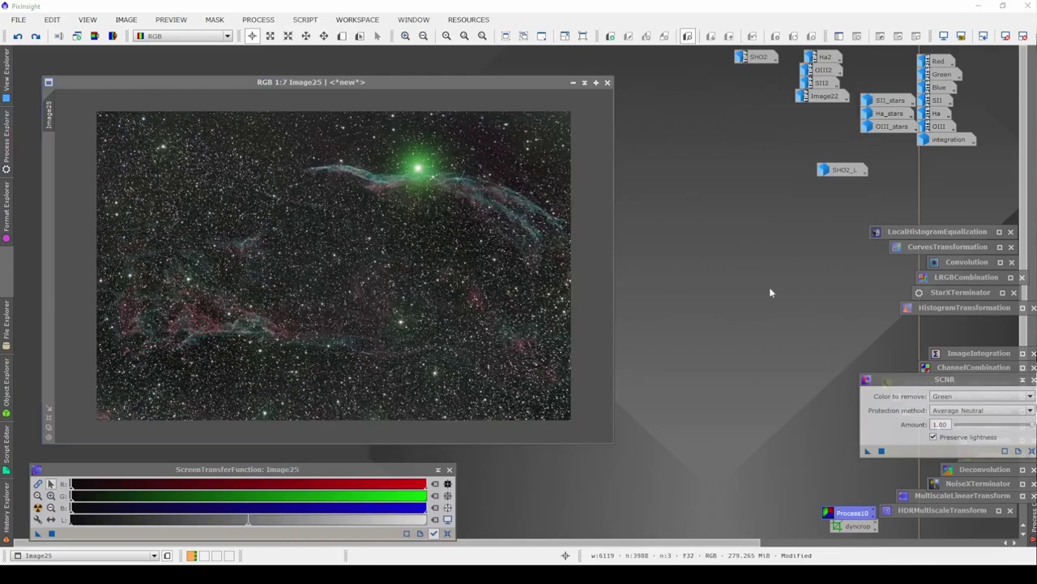
drag(902, 386, 708, 352)
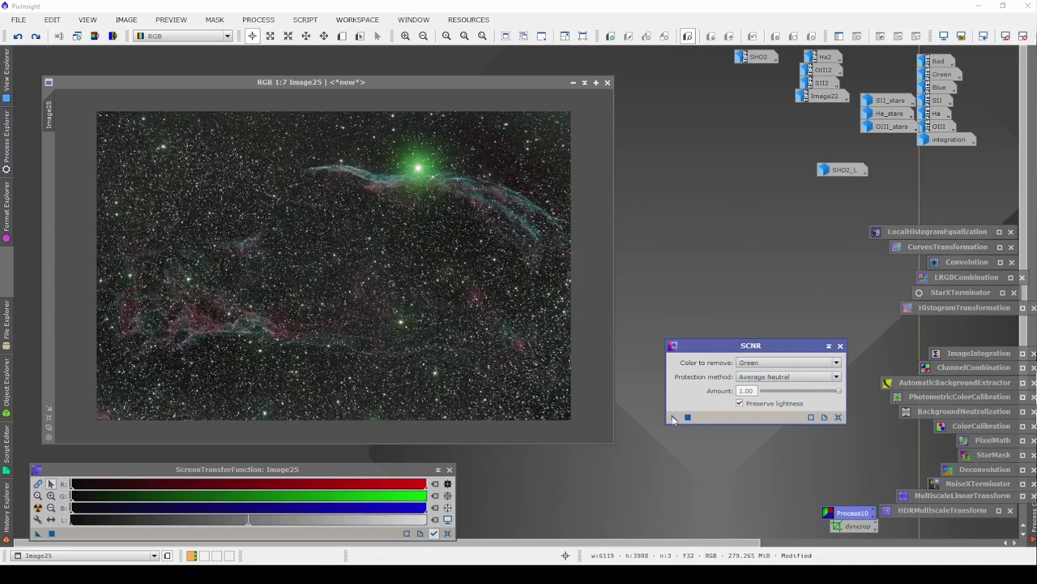
drag(672, 418, 496, 305)
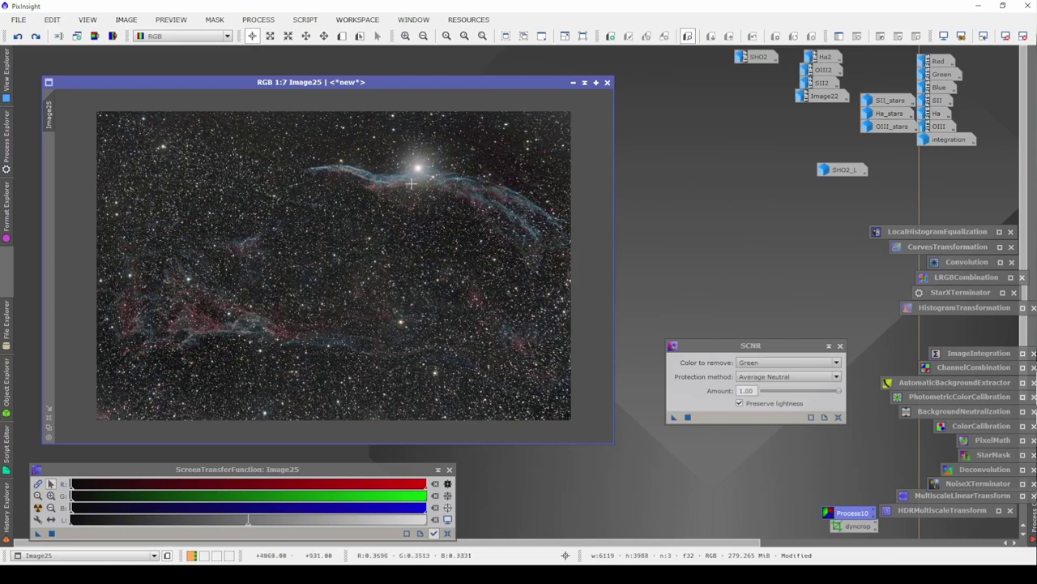
click(825, 347)
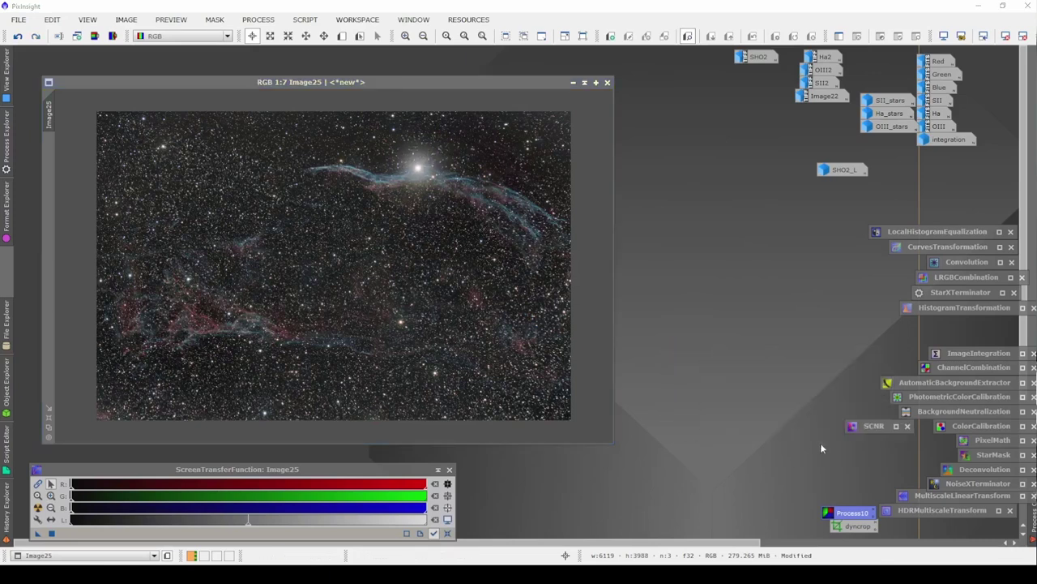
- Separate the stars from the SCNR-corrected RGB image with StarXTerminator, generating a star image, and put the process away
double_click(956, 292)
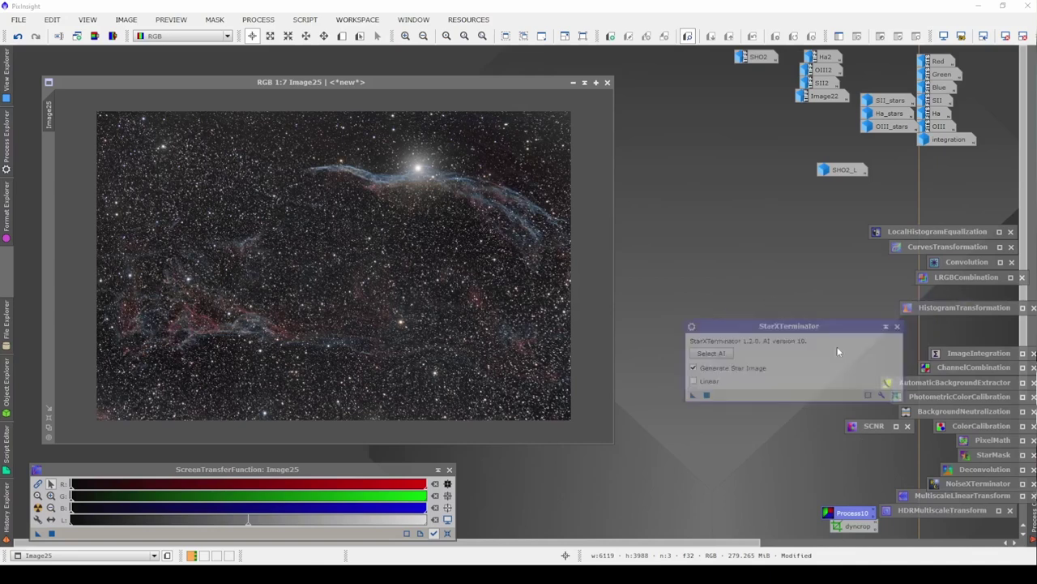
drag(493, 349, 492, 349)
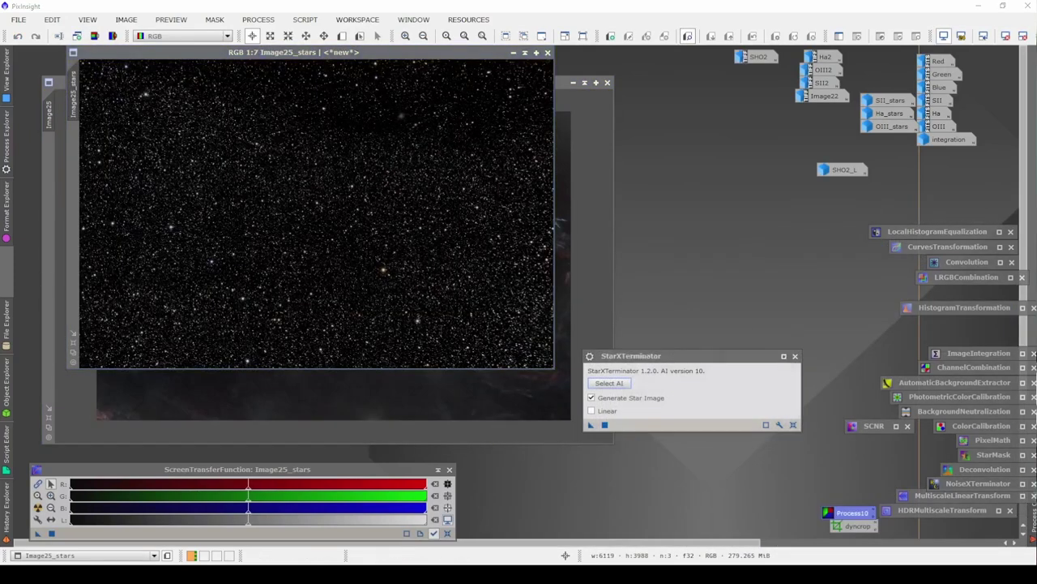
click(784, 356)
- Iconize Image25_stars and Image25, and arrange their icons side by side beneath the channel icons with SHO2_L just above them
click(513, 52)
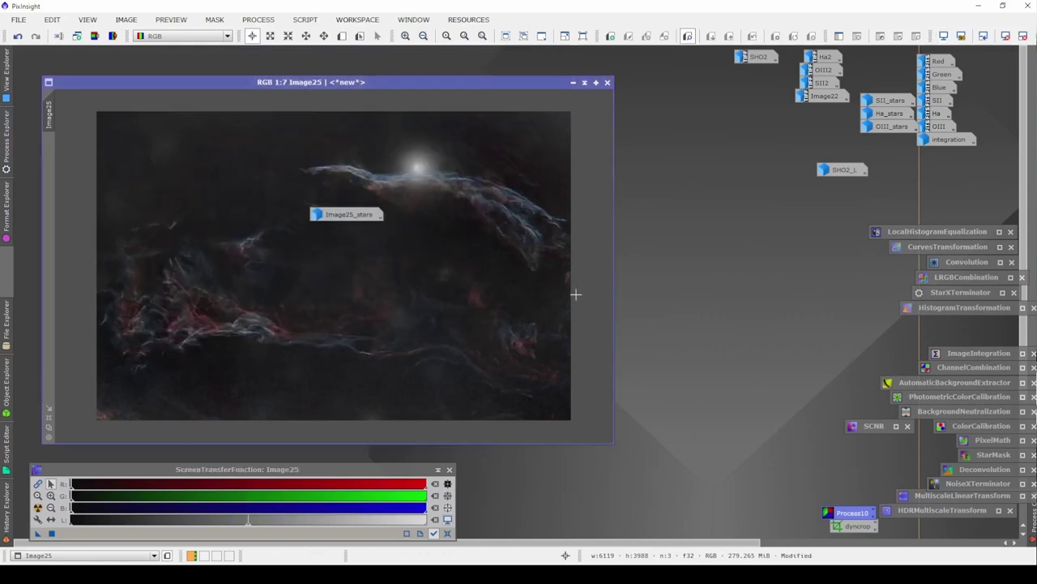
drag(328, 214, 859, 149)
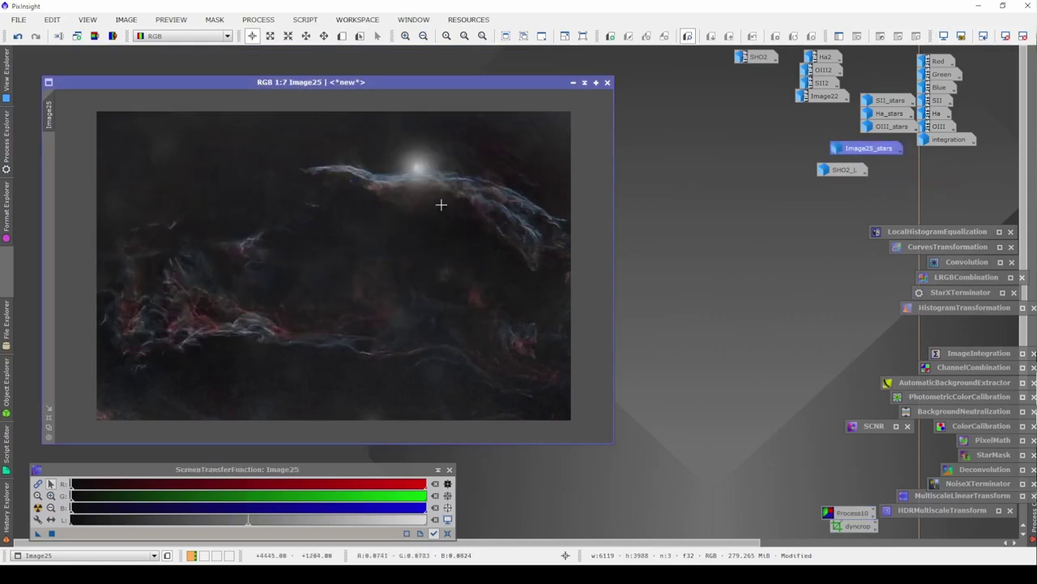
click(573, 83)
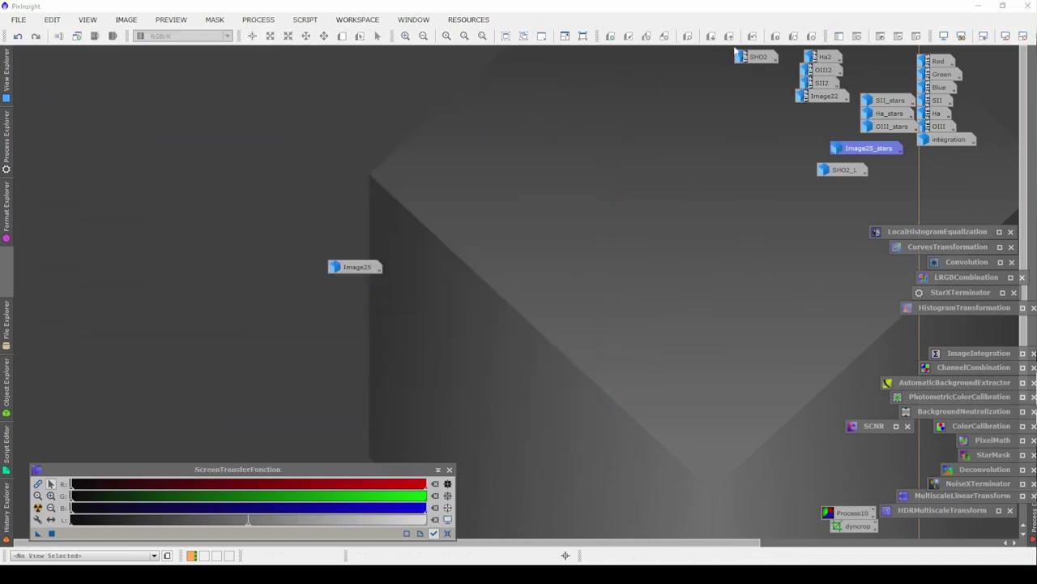
drag(341, 265, 934, 179)
drag(868, 148, 825, 158)
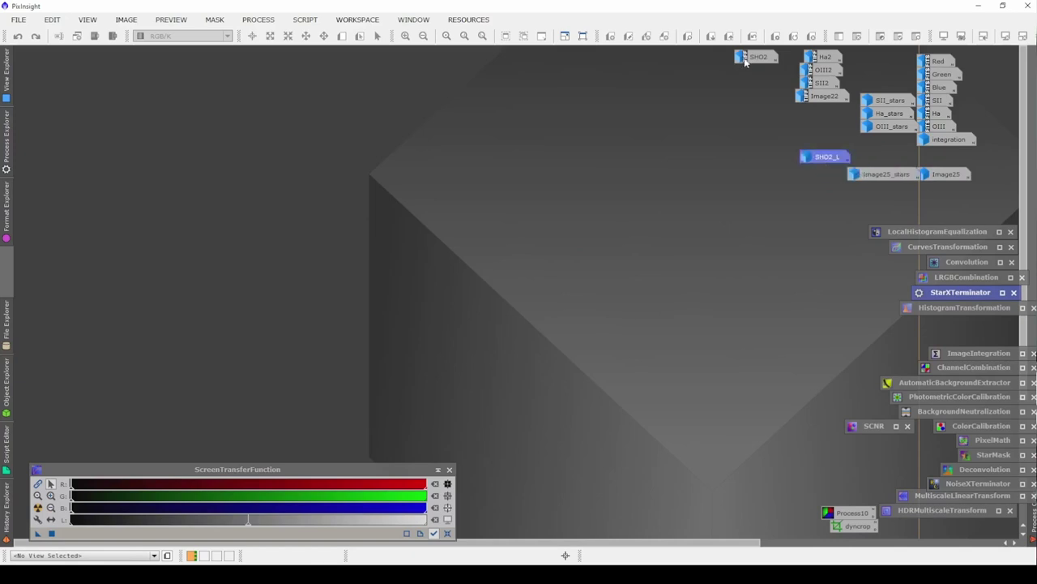
- Add the RGB stars to the starless SHO2 image by applying the PixelMath expression SHO2 + Image25_stars
double_click(745, 62)
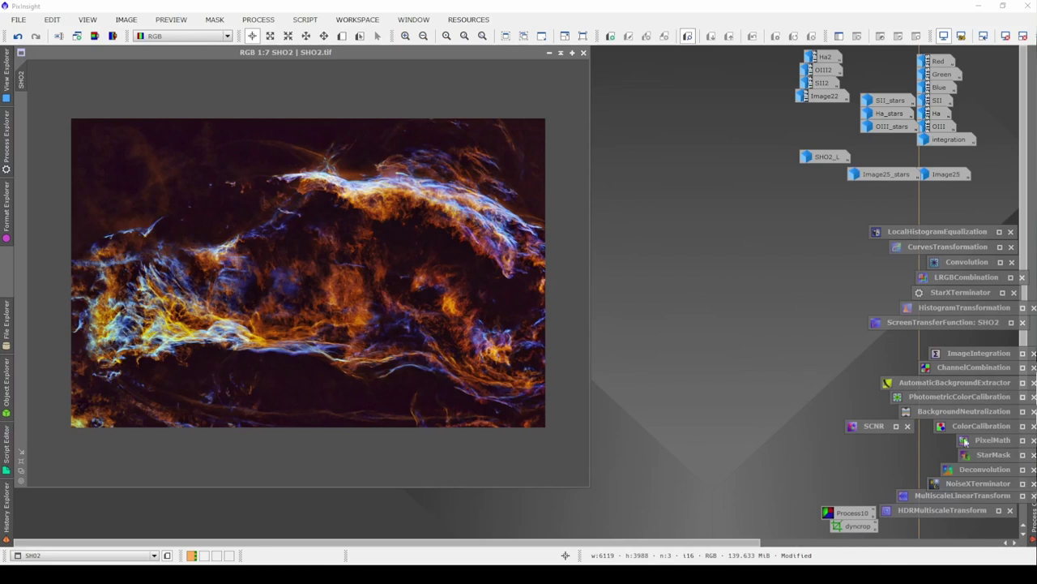
double_click(992, 442)
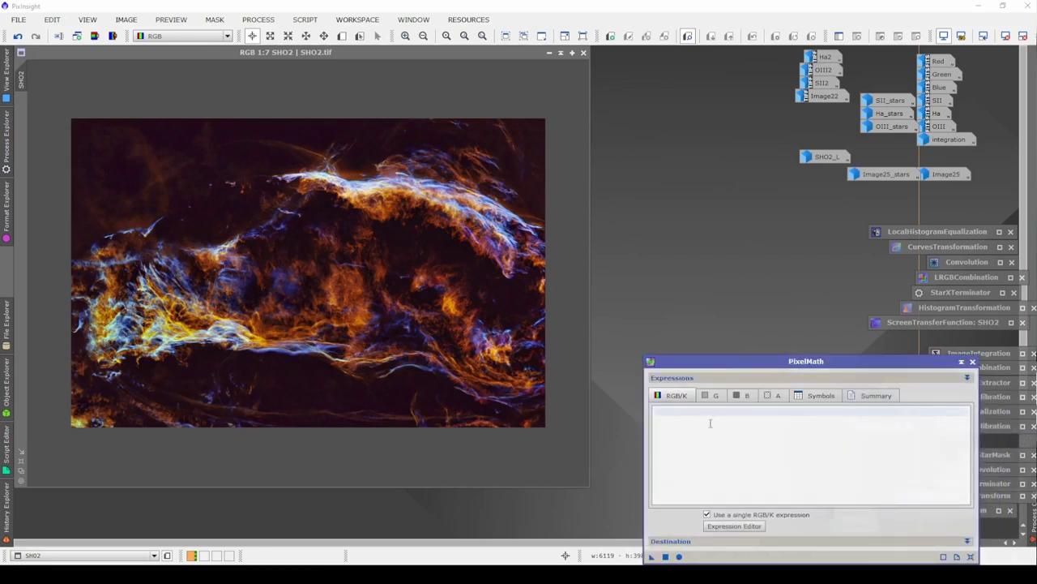
click(728, 525)
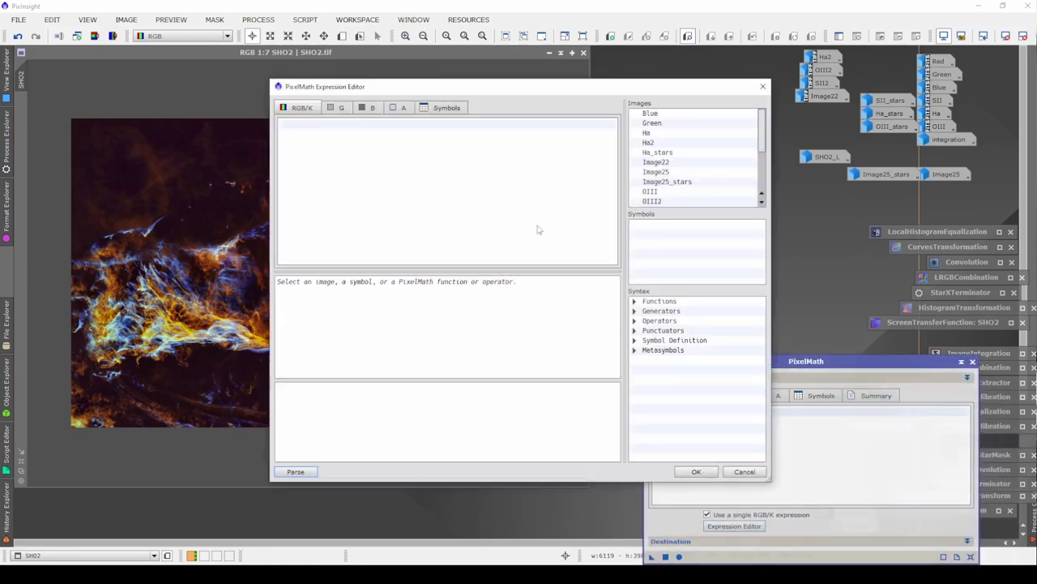
scroll(670, 168, down, 3)
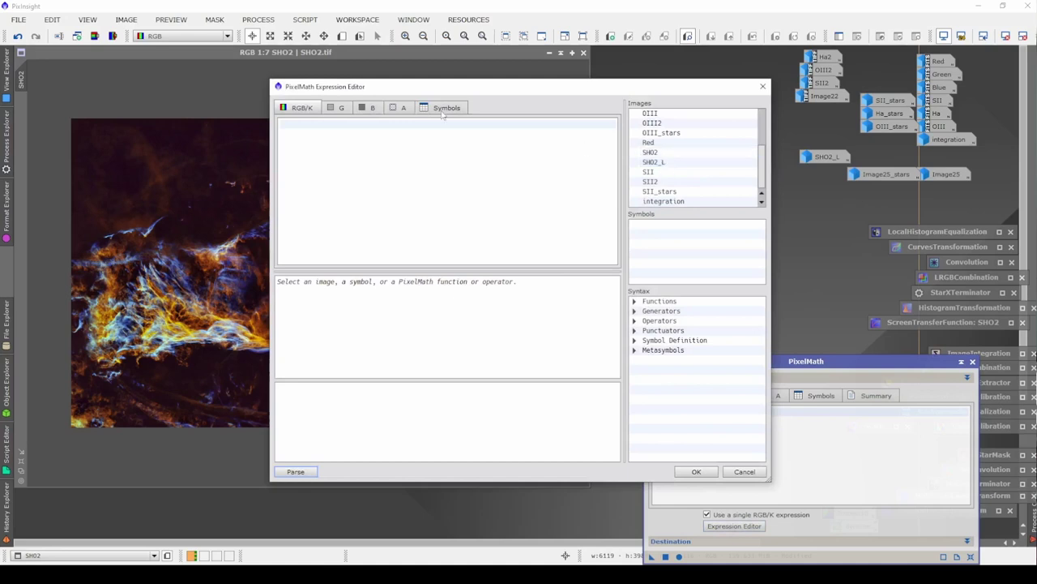
double_click(683, 154)
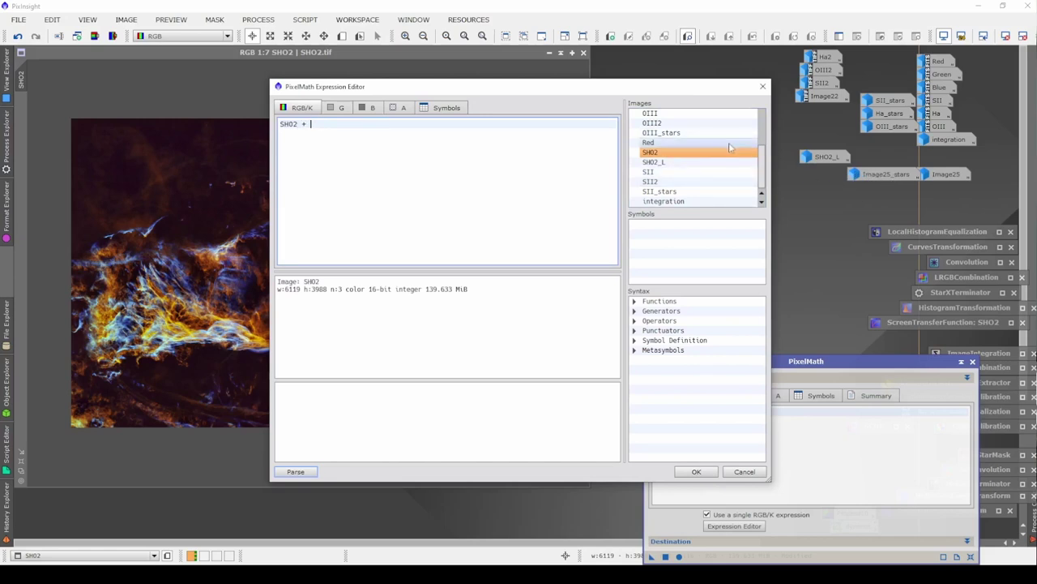
scroll(725, 146, up, 3)
scroll(729, 147, down, 3)
scroll(729, 147, up, 3)
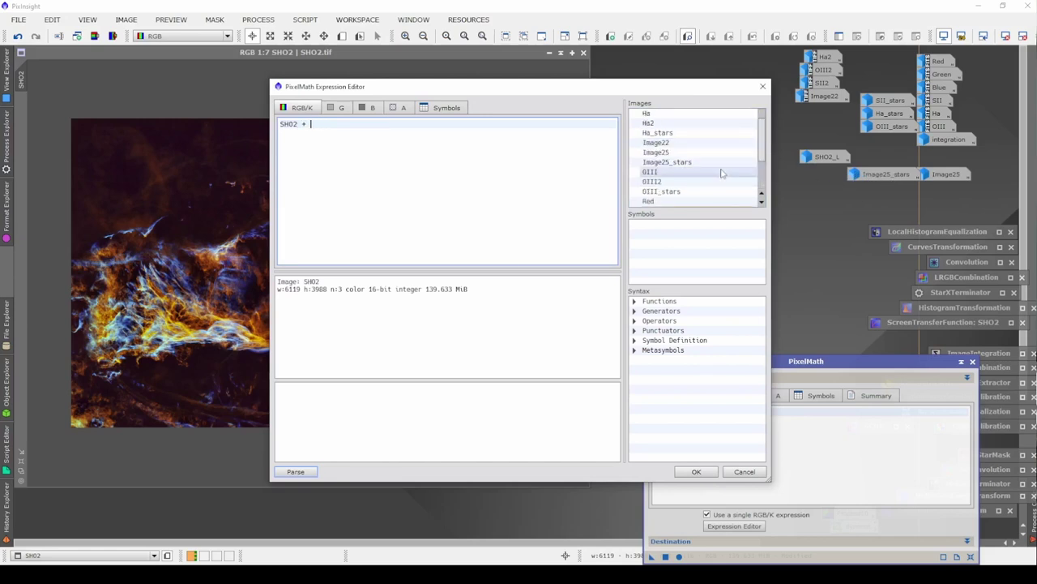
double_click(713, 182)
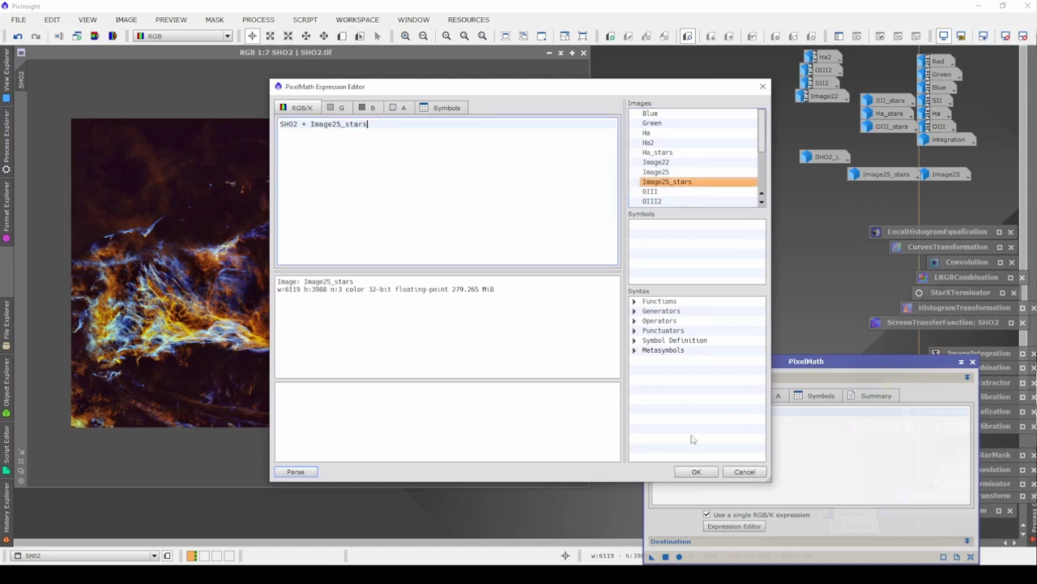
click(696, 471)
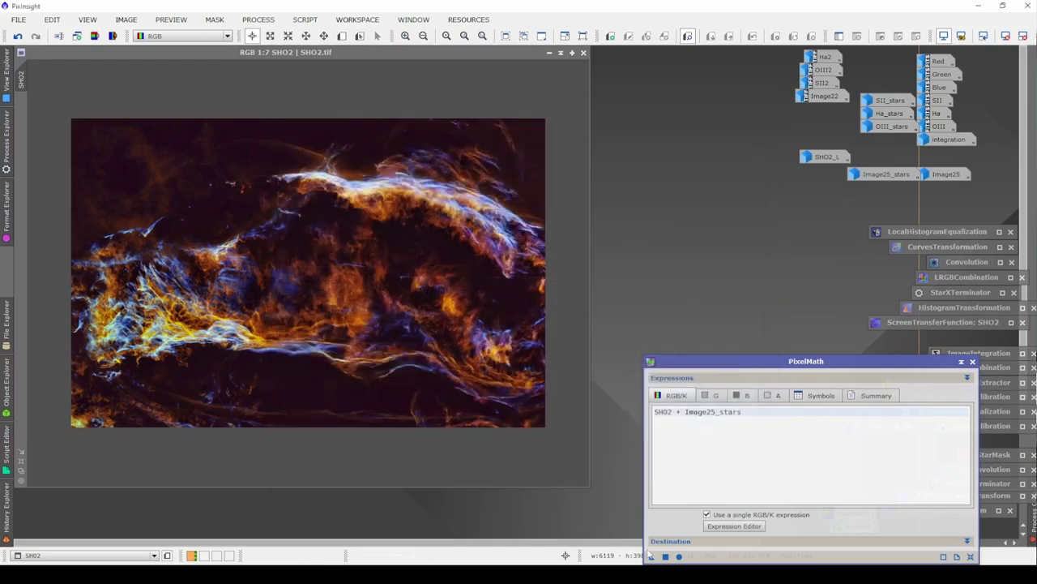
drag(651, 556, 368, 300)
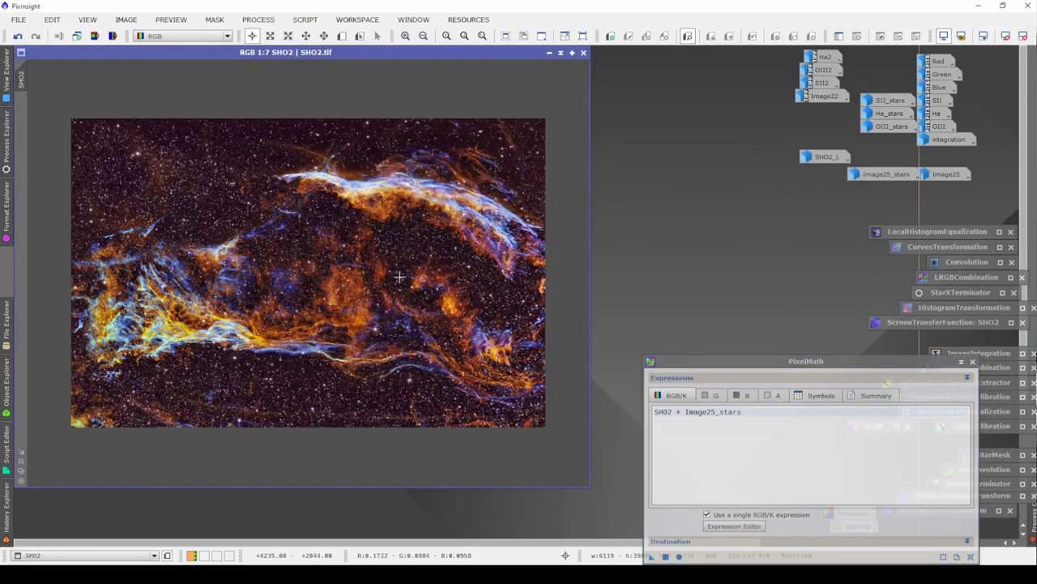
- Examine the combined SHO2 image around the pink glow on the upper filament at close range, and close PixelMath
scroll(214, 395, up, 6)
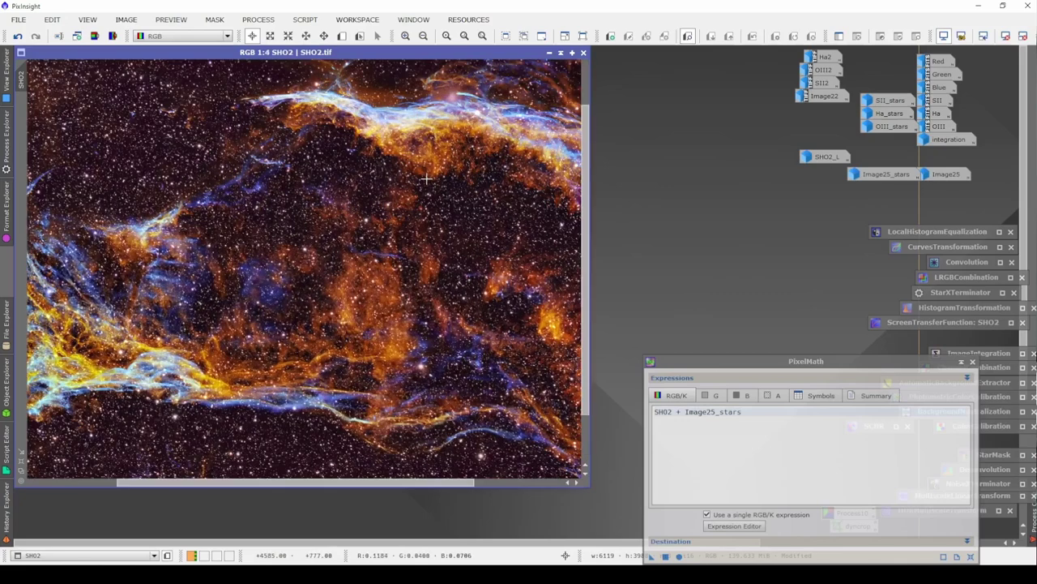
scroll(213, 395, down, 1)
drag(213, 395, 243, 454)
scroll(267, 322, up, 3)
scroll(267, 322, down, 2)
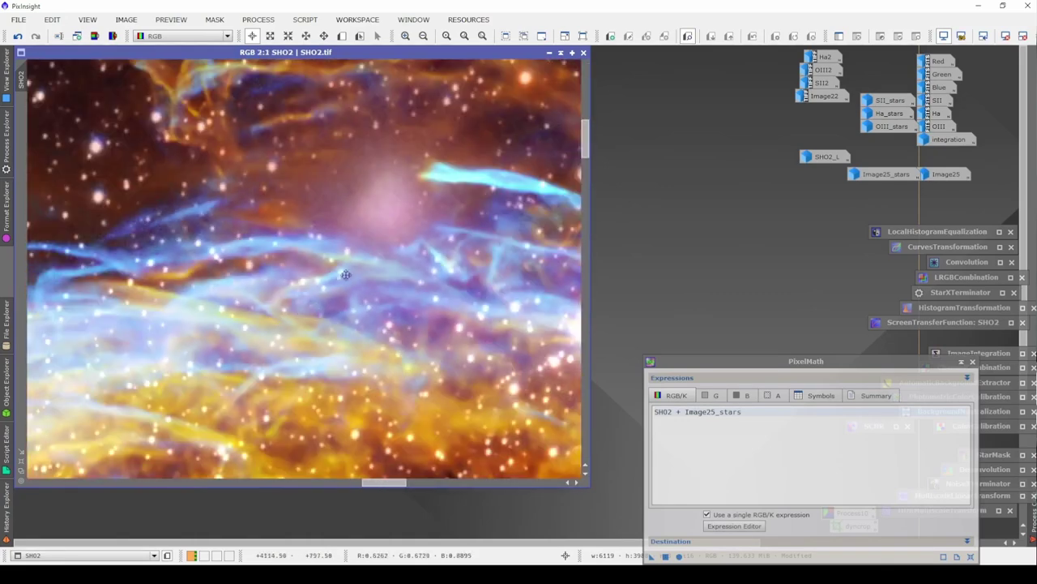
drag(346, 276, 319, 282)
scroll(329, 278, down, 1)
scroll(329, 282, down, 1)
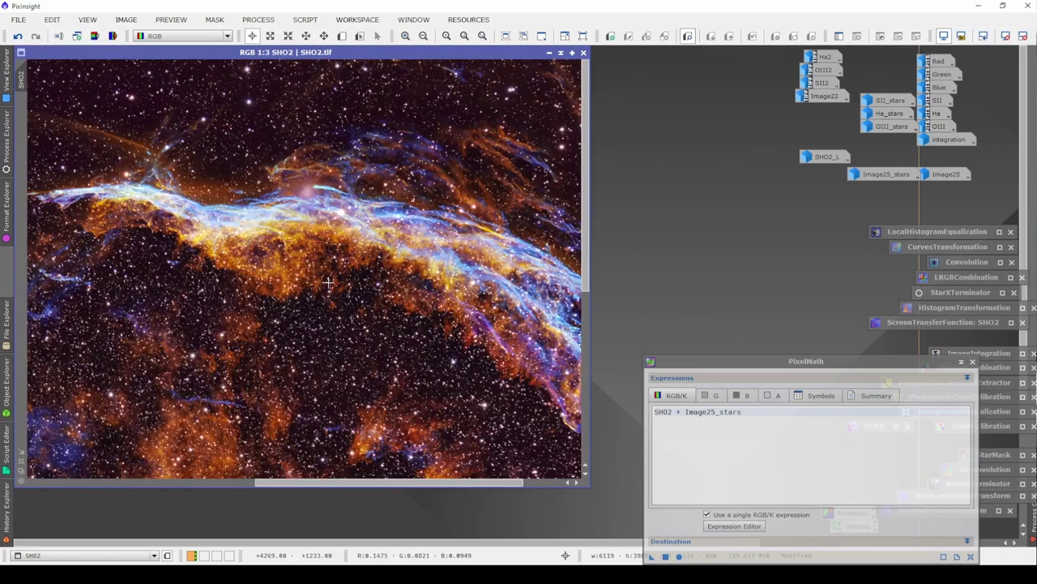
click(971, 362)
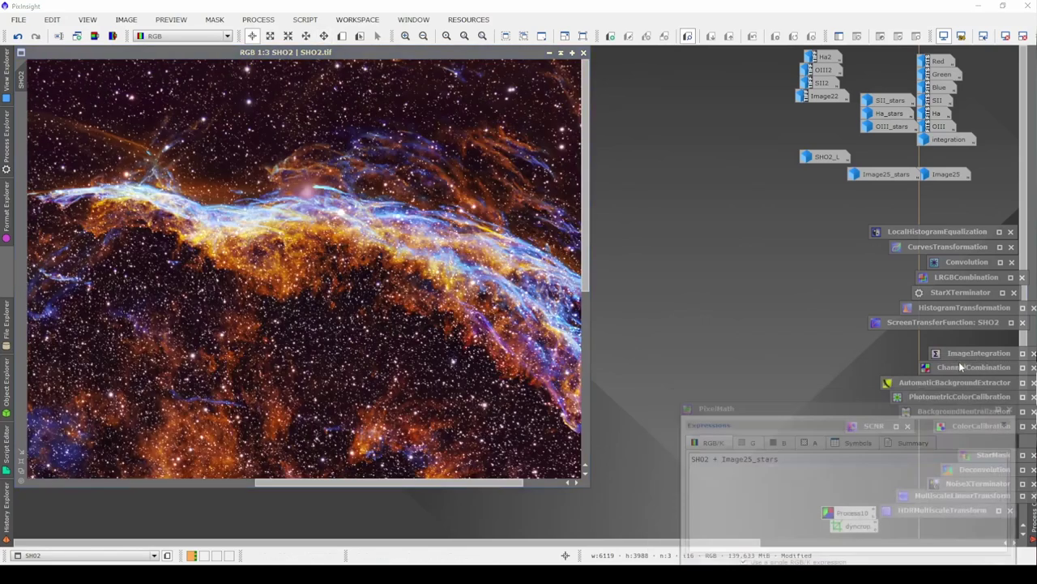
- Undo the star removal on Image25 and save the image as a 16-bit TIFF named RGBstars1
double_click(942, 173)
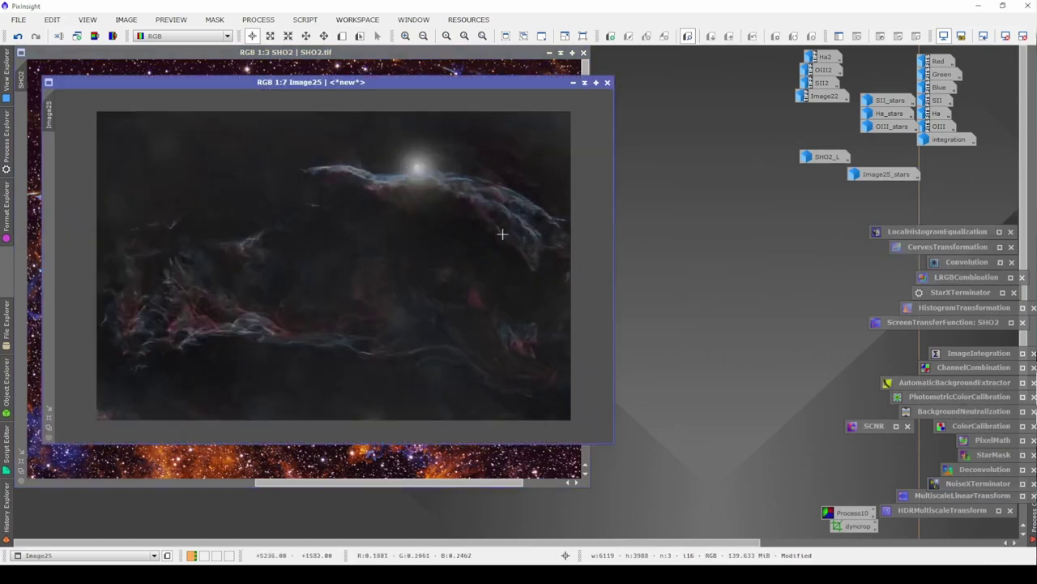
click(17, 35)
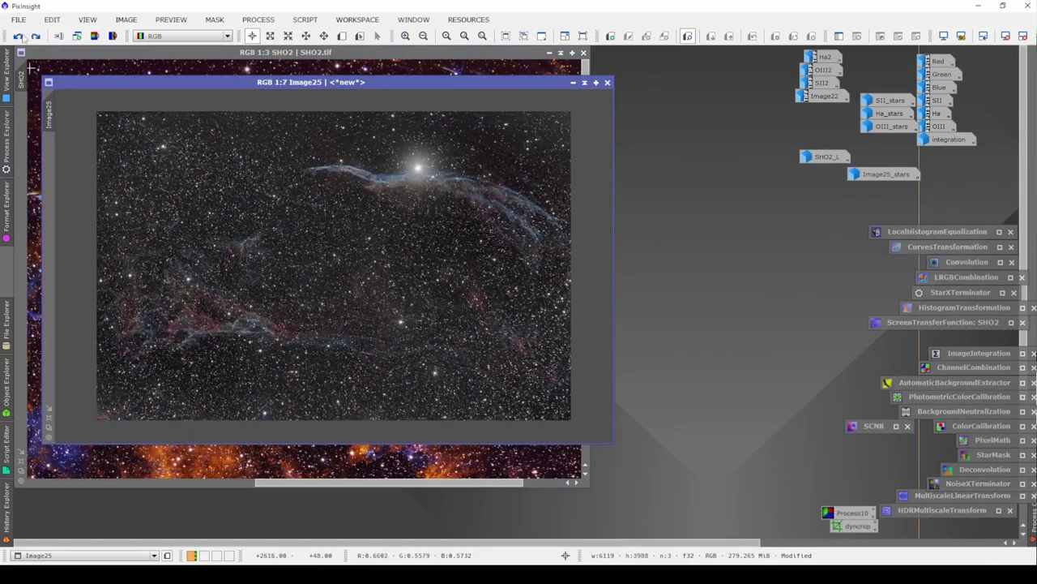
click(18, 19)
click(66, 127)
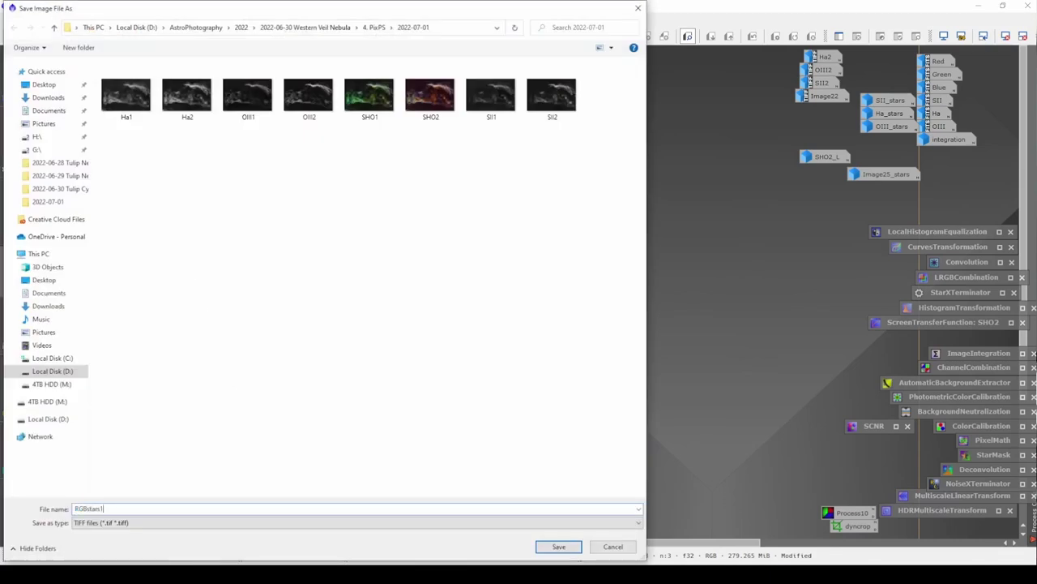
key(Return)
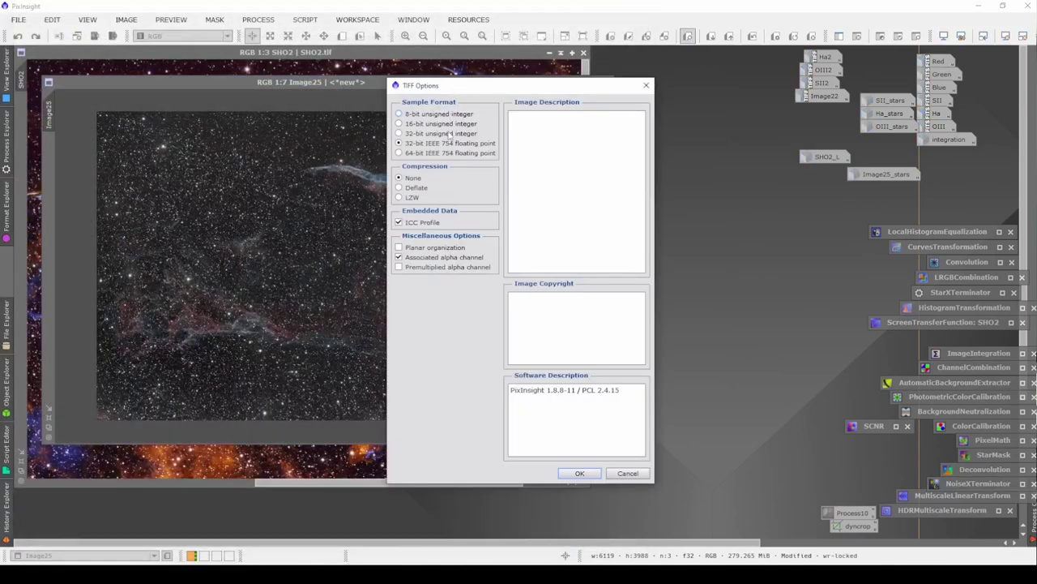
click(579, 473)
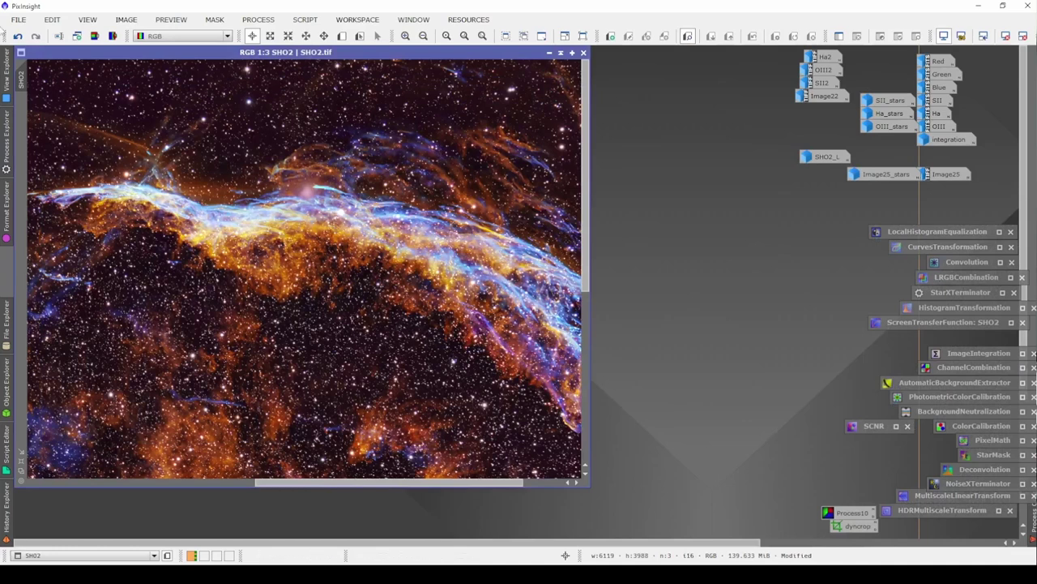
- Save the SHO2 image with its added stars as an uncompressed 16-bit unsigned integer TIFF named SHO3
click(17, 20)
click(47, 127)
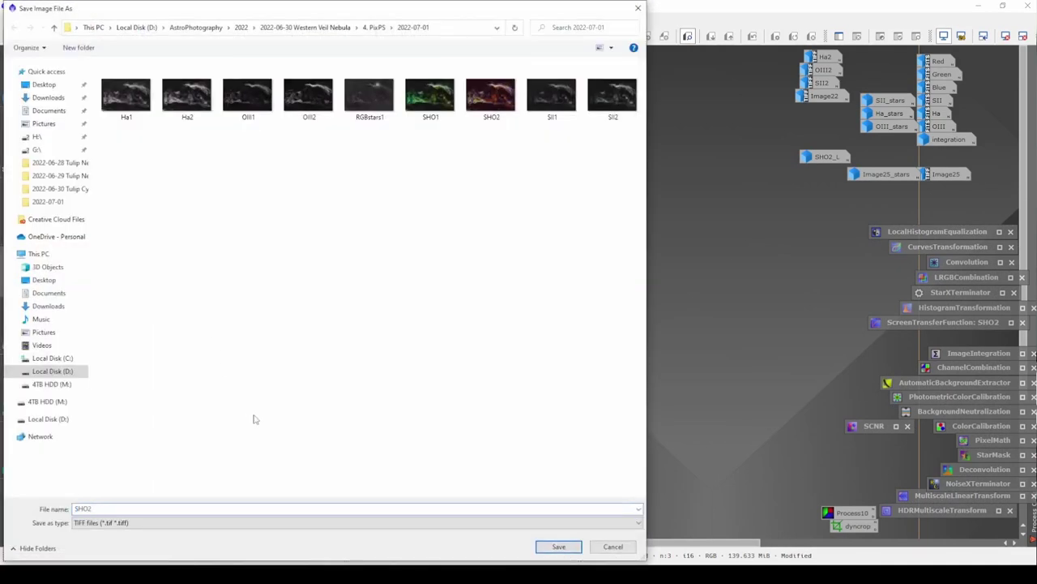
key(BackSpace)
text(3)
key(Return)
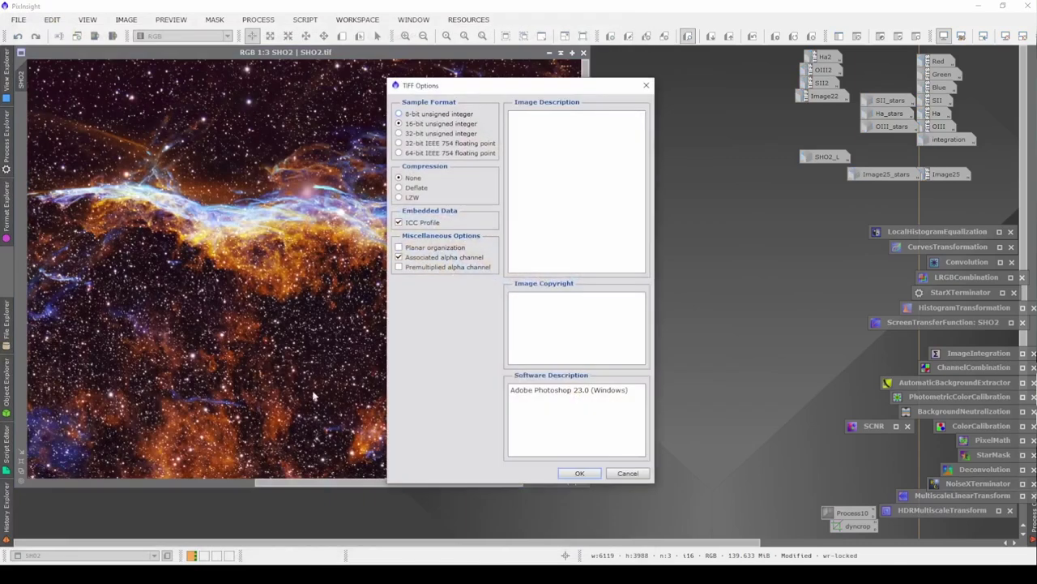
click(579, 473)
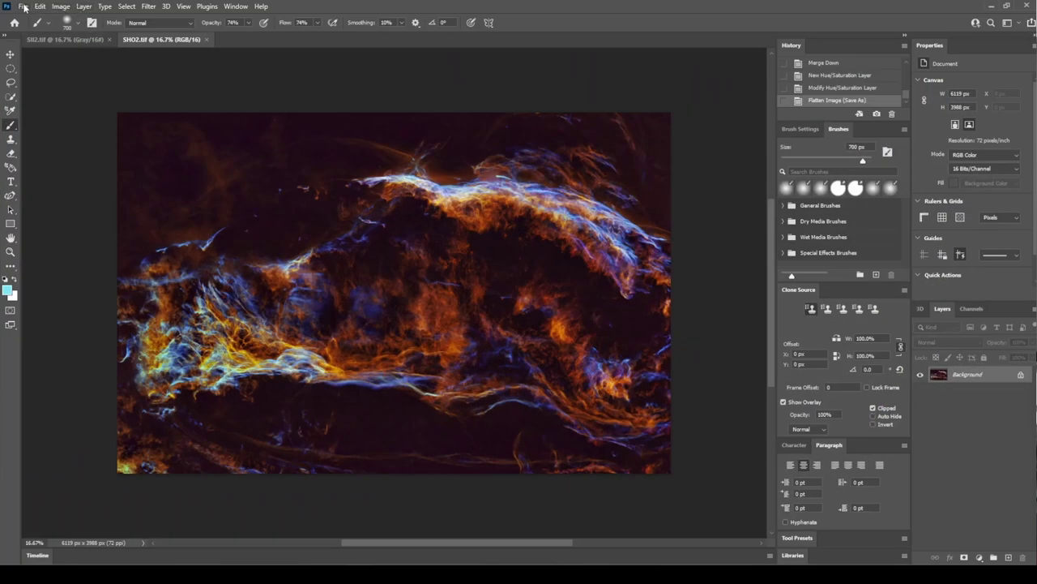
- Switch to Photoshop and open SHO3 and RGBstars1 from the 2022-07-01 folder together
click(24, 6)
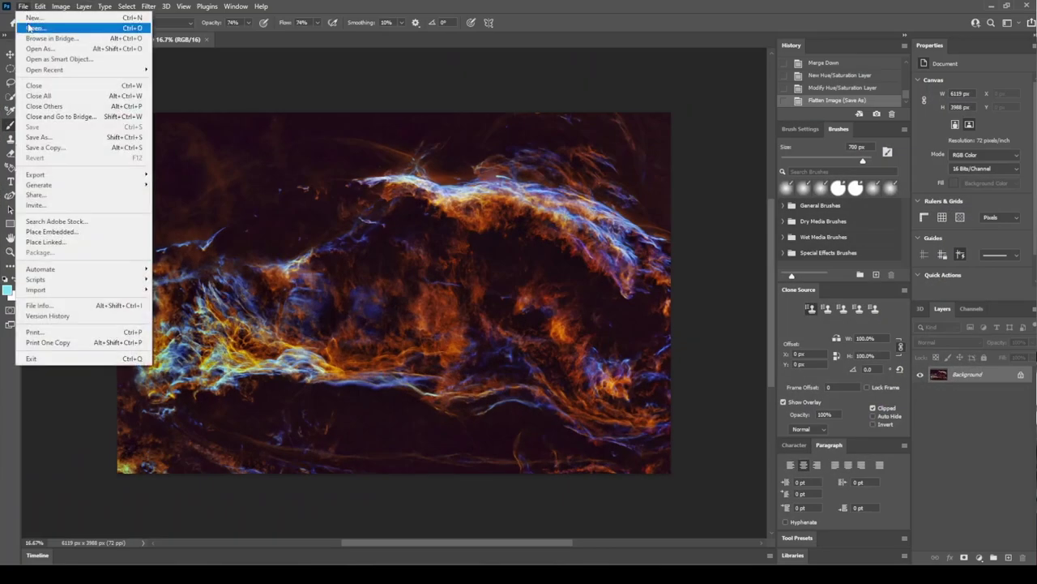
click(48, 38)
click(217, 165)
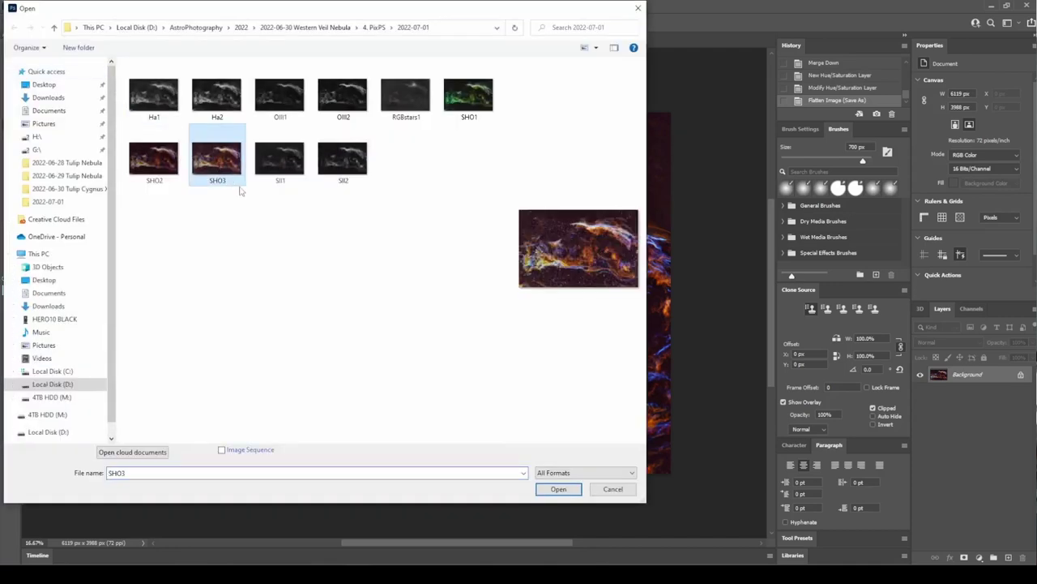
ctrl+click(405, 96)
click(559, 488)
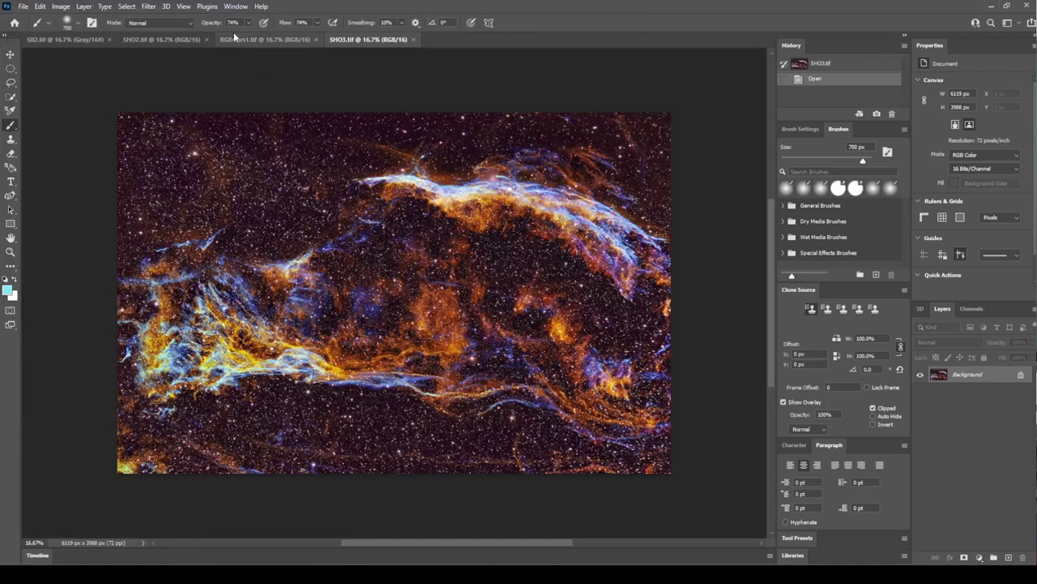
- Copy the whole RGBstars1 image into SHO3 as a new layer and hide that layer with an inverted layer mask
click(260, 40)
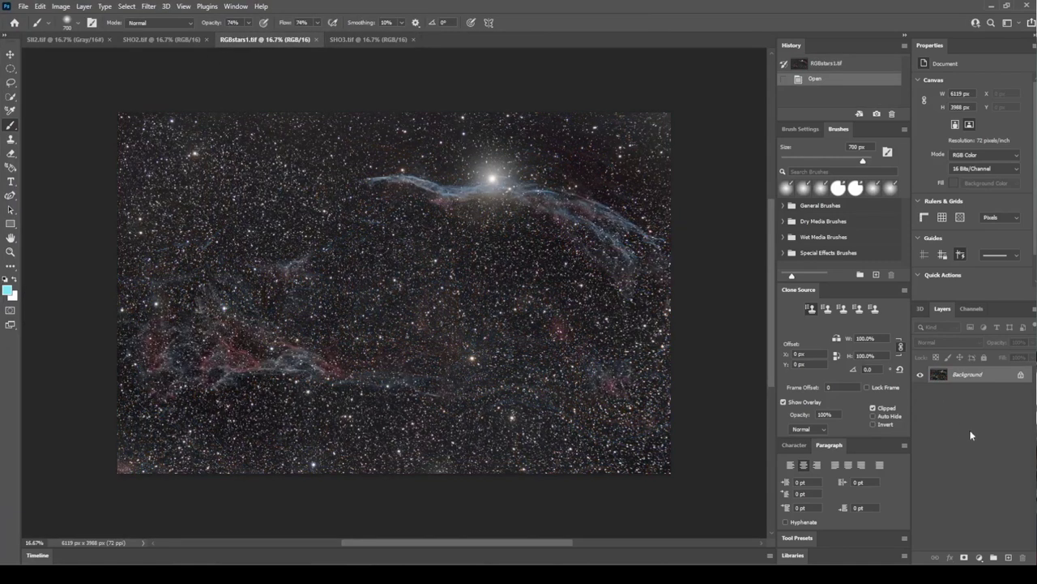
key(ctrl+a)
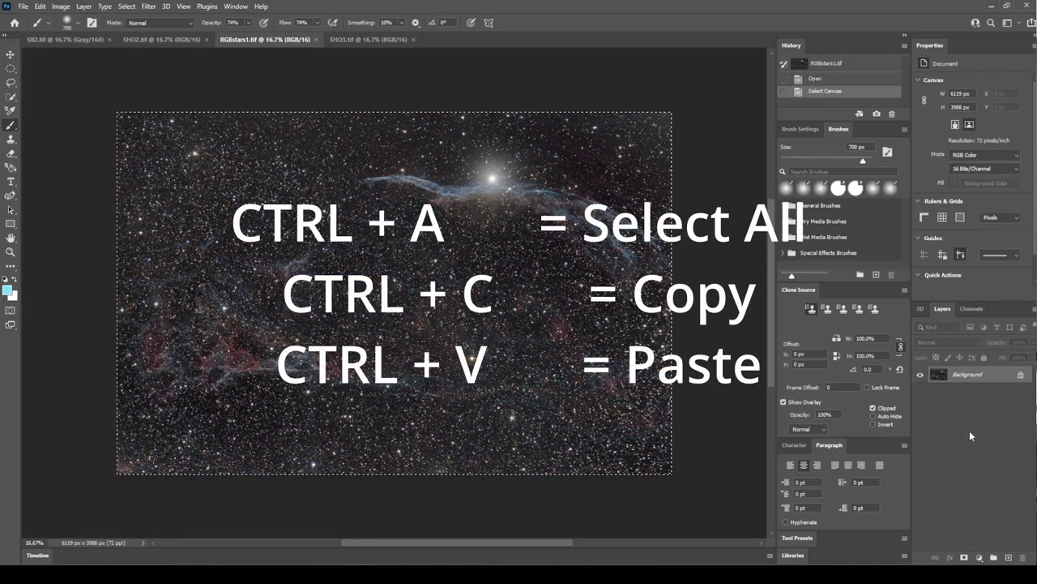
click(360, 40)
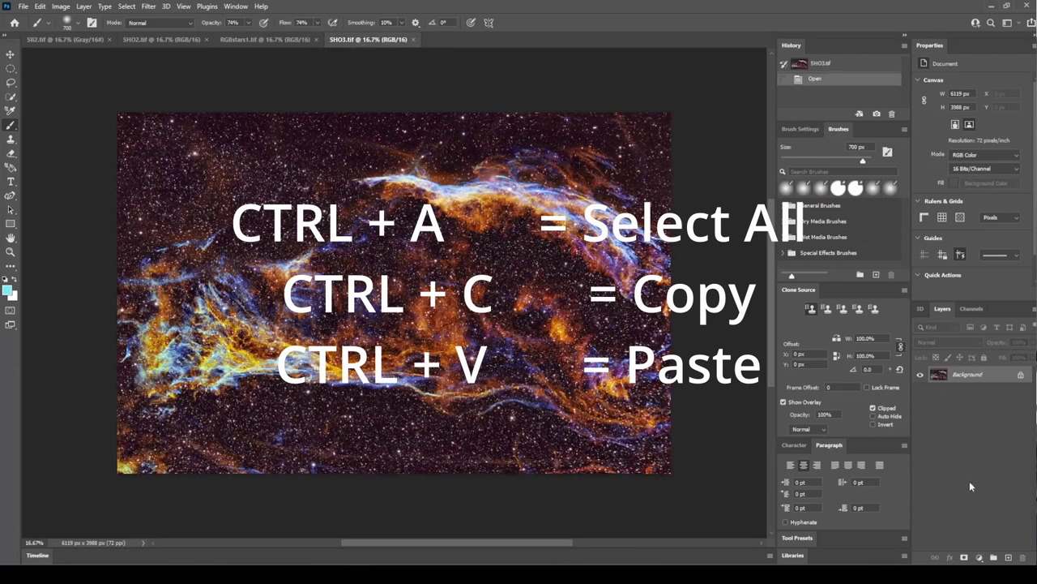
key(ctrl+v)
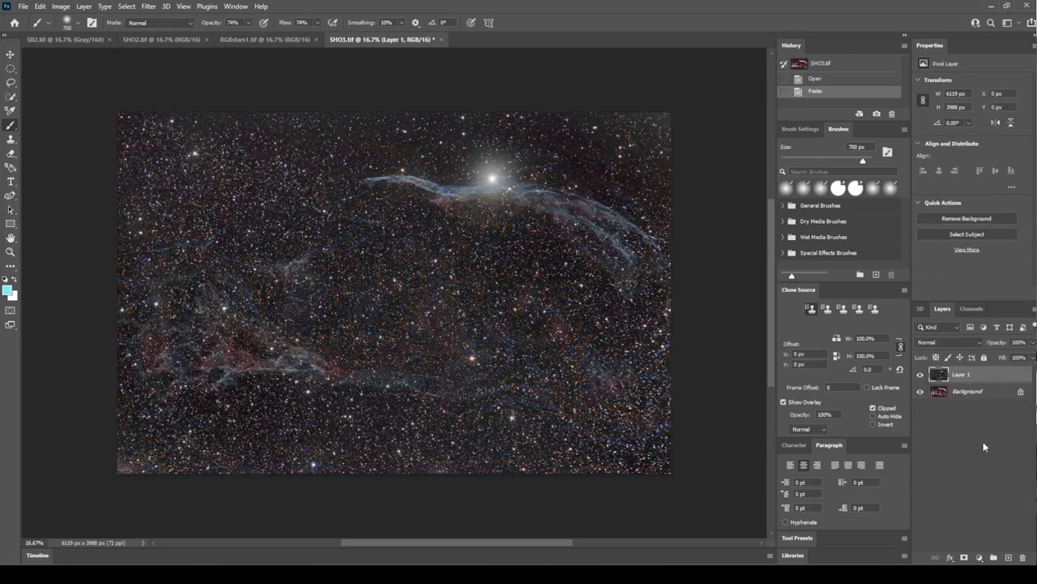
click(965, 558)
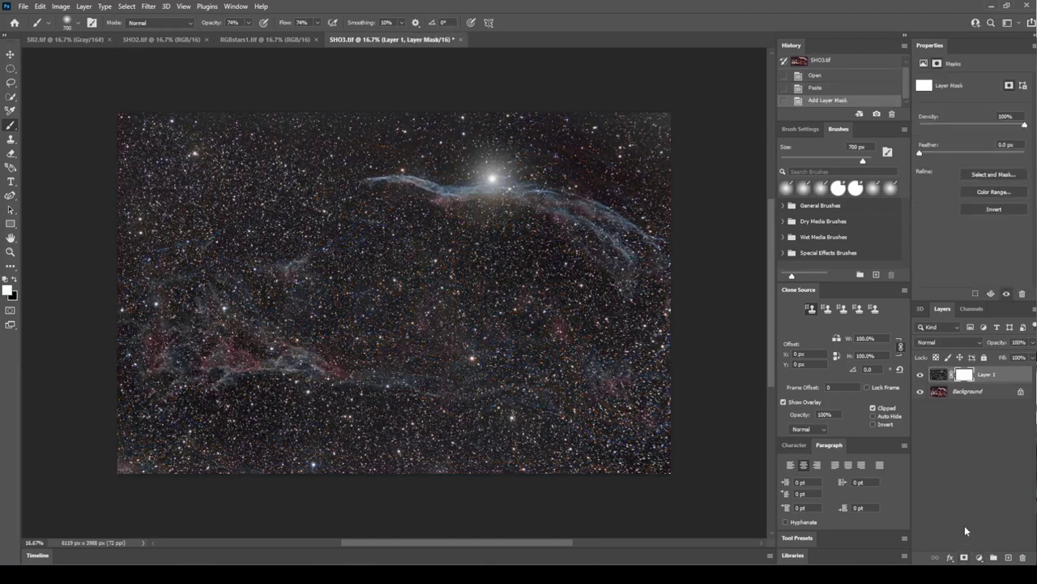
key(ctrl+i)
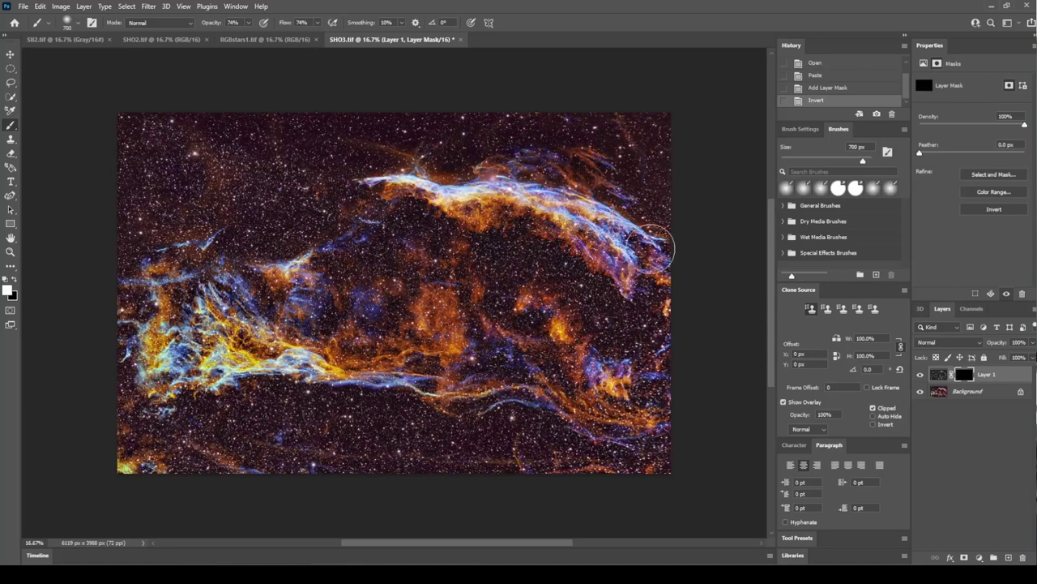
- Set the brush to 62% opacity, 80% flow and 150 px size to fit the pink glow on the upper filament
scroll(648, 244, up, 5)
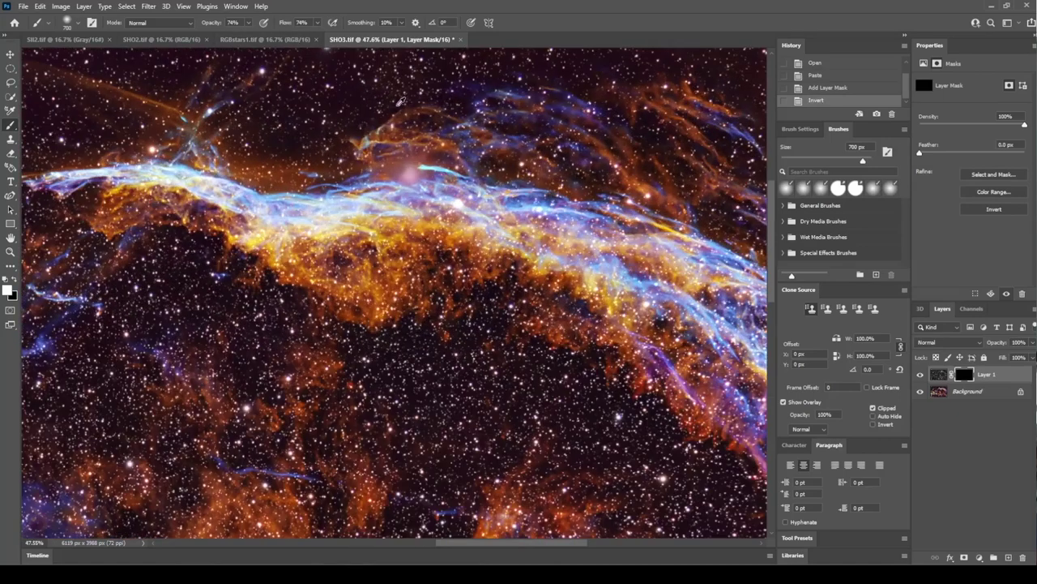
scroll(399, 101, up, 4)
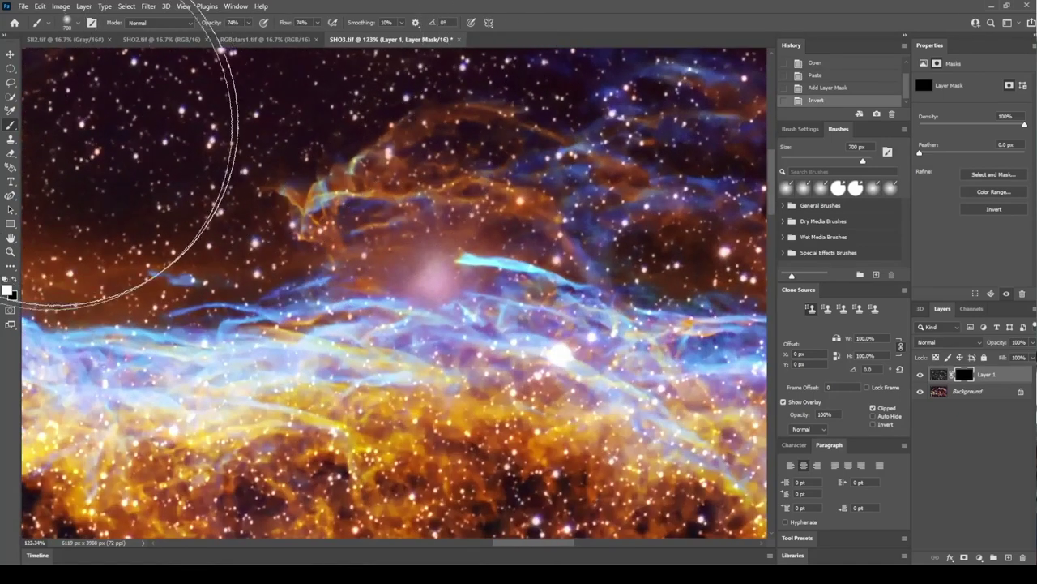
click(250, 24)
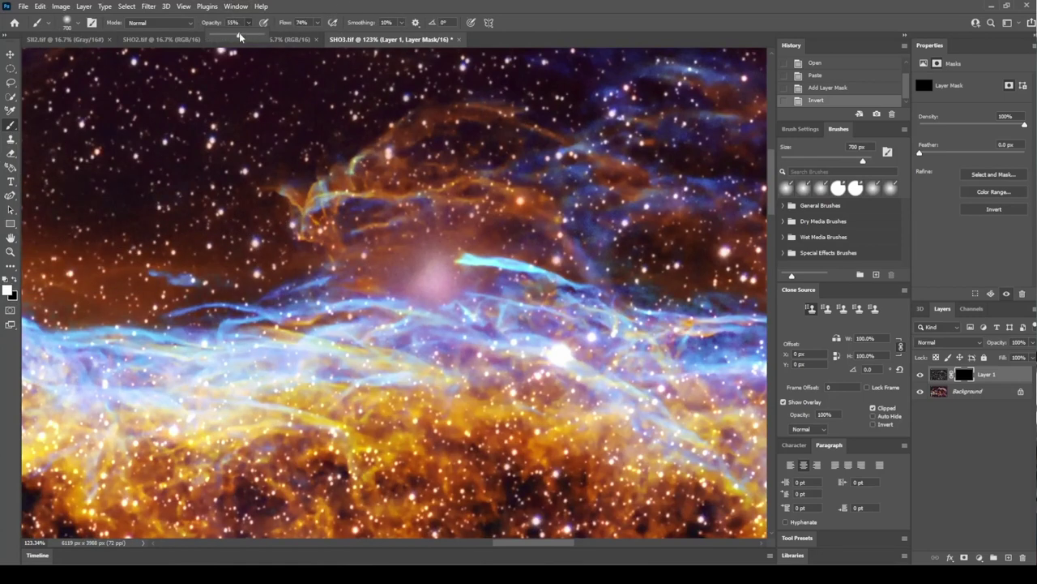
click(317, 22)
drag(316, 35, 310, 35)
key(bracketleft)
key(bracketleft)
key(bracketleft)
key(bracketleft)
key(bracketleft)
key(bracketleft)
key(bracketleft)
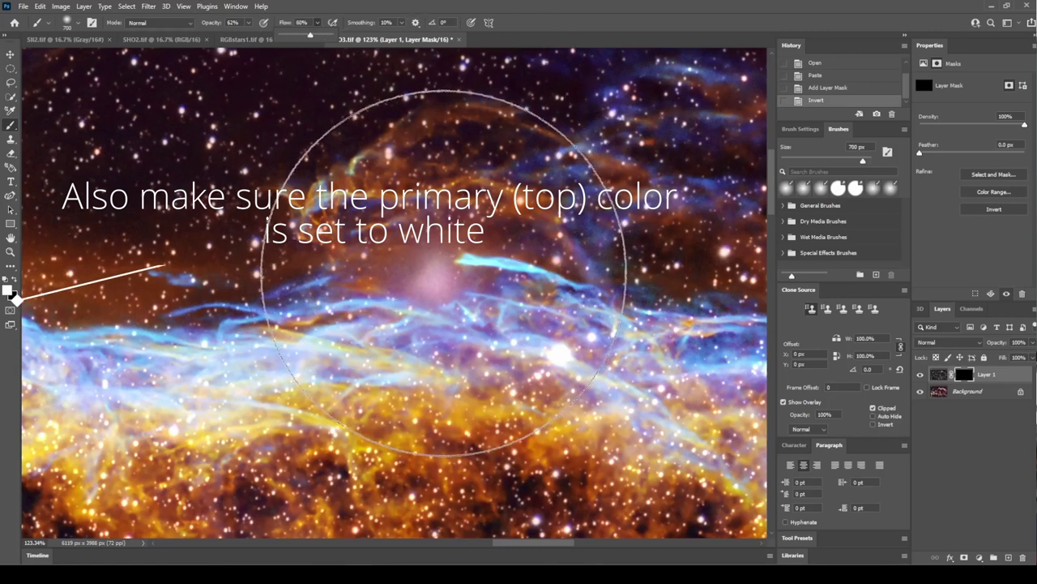
key(bracketleft)
key(bracketleft)
key(bracketleft)
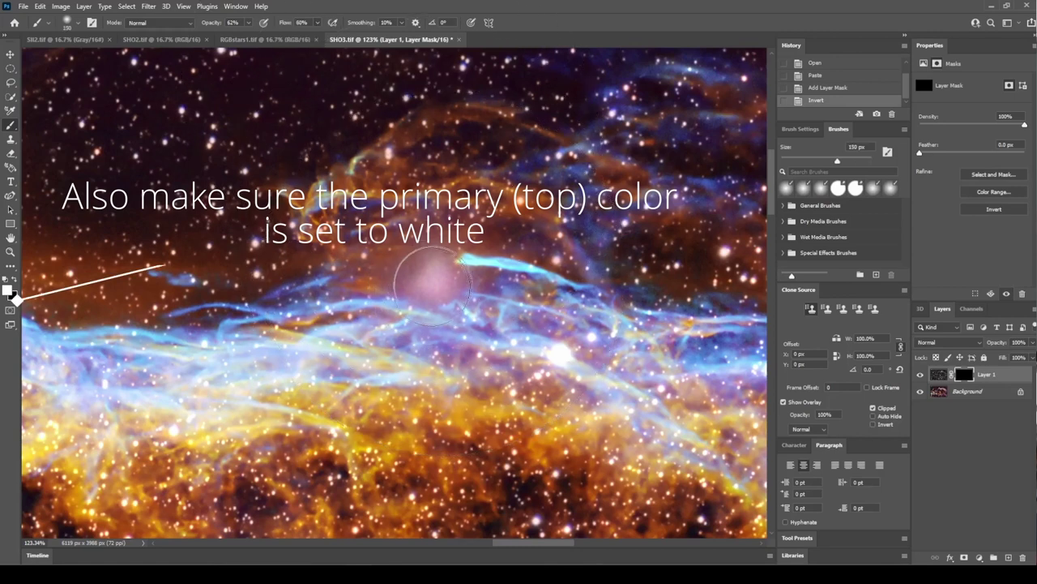
- Paint the Layer 1 mask white over the pink glow on the upper filament, varying the brush between about 90 and 175 px
click(432, 275)
click(432, 276)
click(432, 276)
click(432, 275)
key(bracketright)
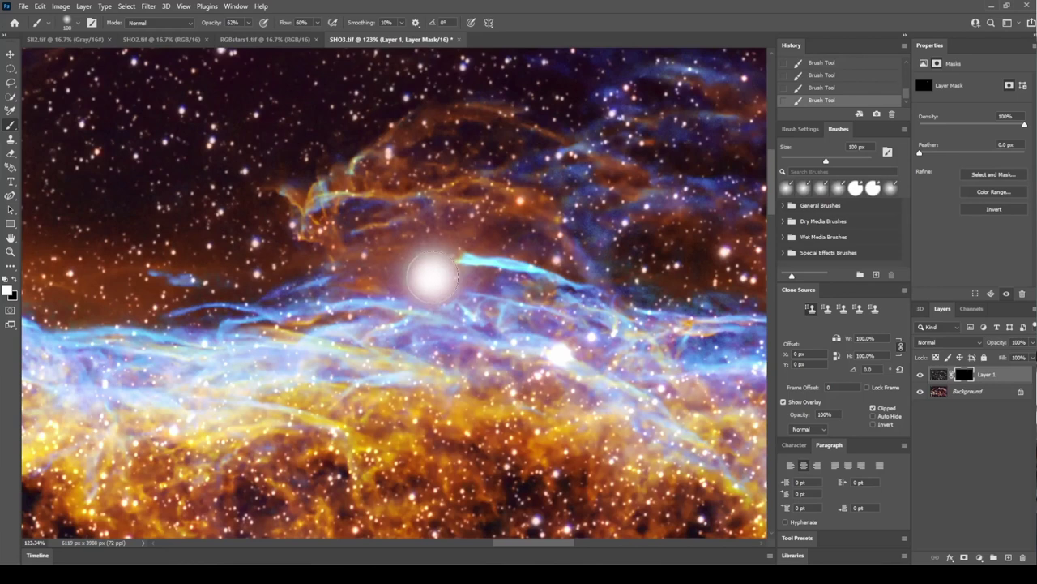
key(bracketright)
key(bracketright)
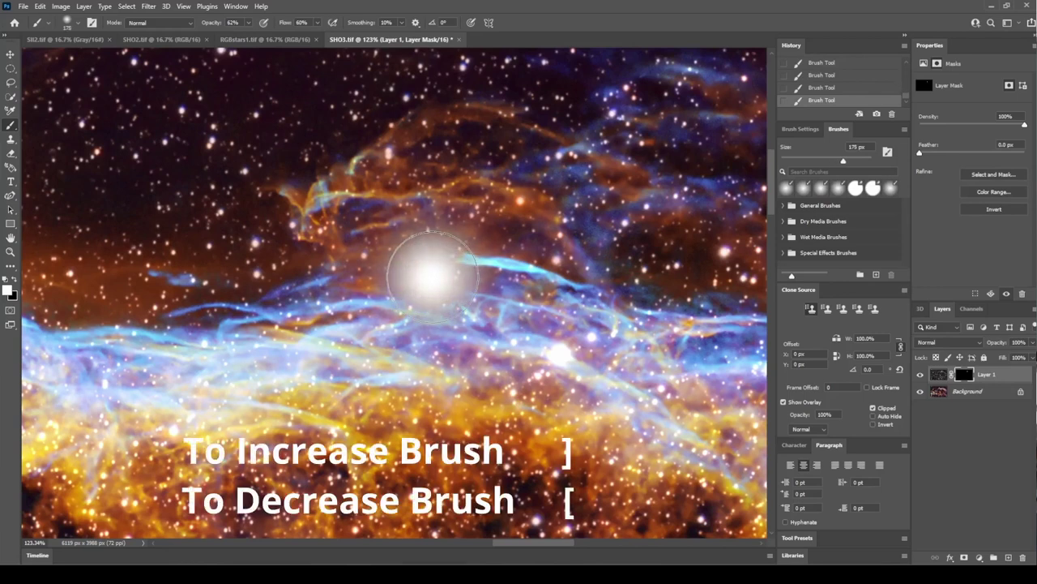
key(bracketleft)
key(bracketleft)
key(bracketleft)
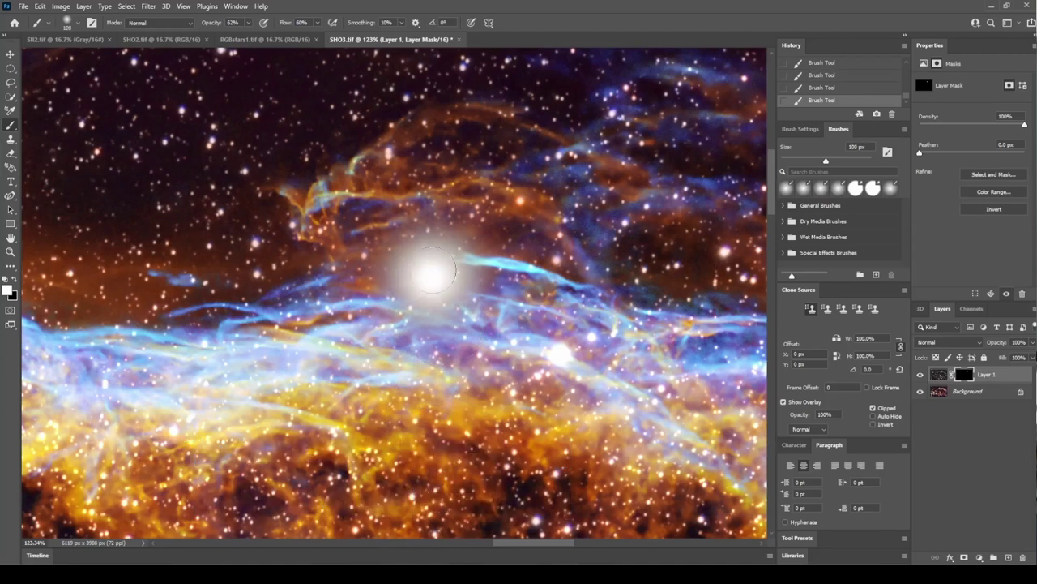
key(bracketleft)
key(bracketleft)
key(bracketleft)
key(bracketright)
key(bracketright)
key(bracketright)
- Flatten Layer 1 and its mask into the background of SHO3
scroll(491, 438, down, 10)
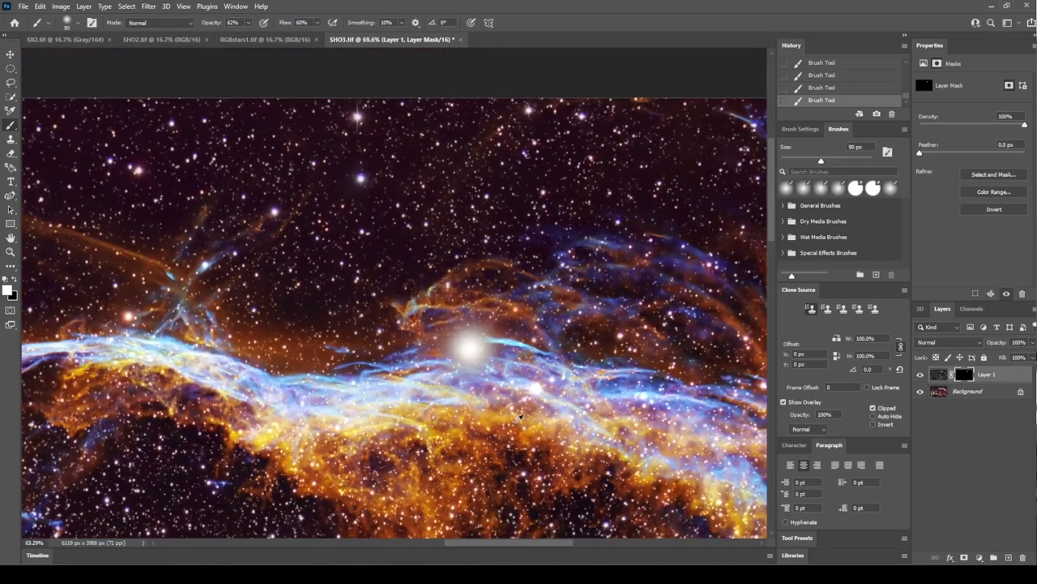
drag(526, 481, 516, 242)
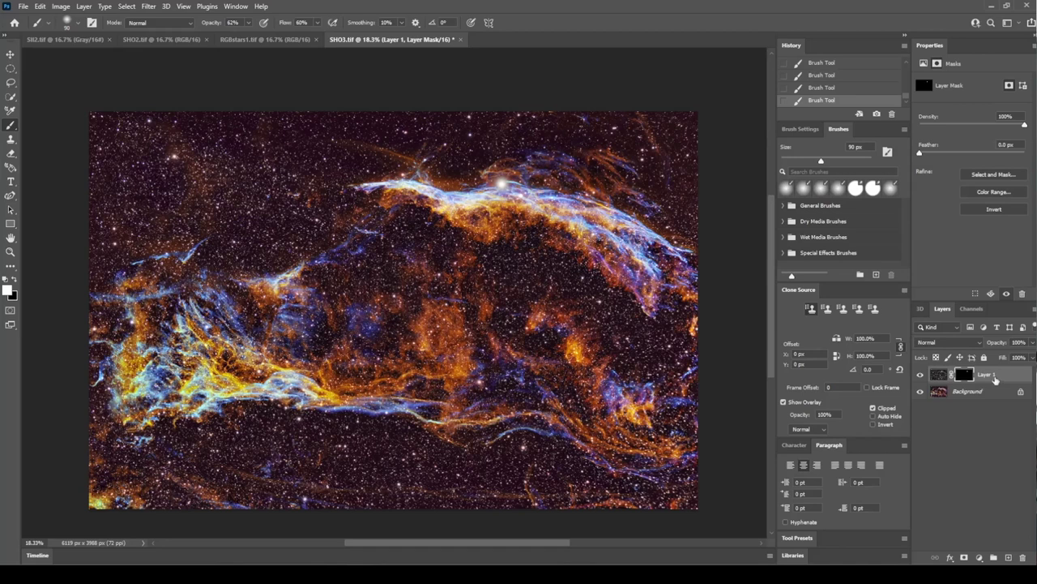
right_click(995, 379)
click(887, 450)
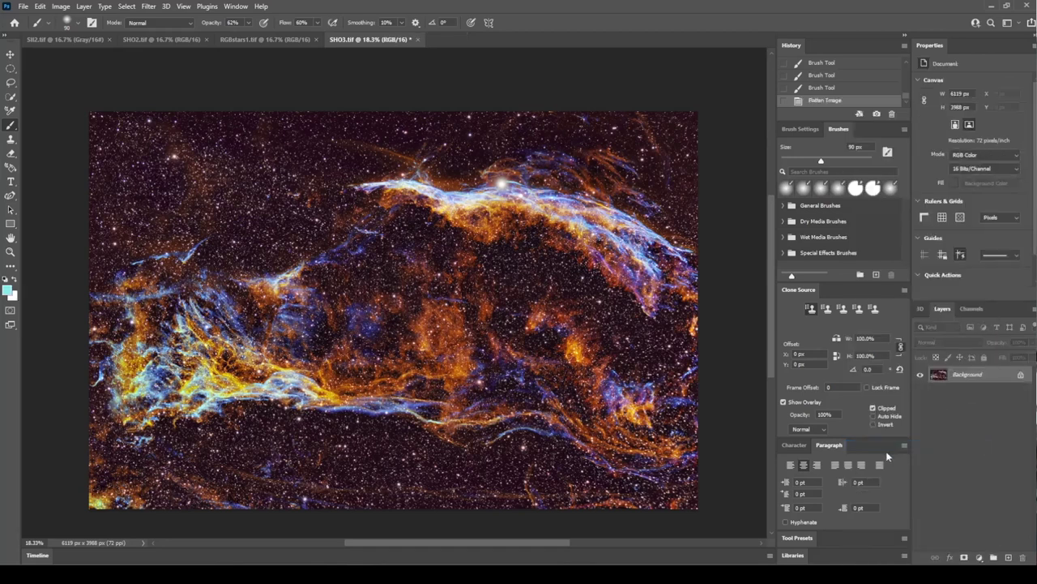
- Save the flattened image as a TIFF named SHO4 with no compression, interleaved pixel order and IBM PC byte order
click(23, 6)
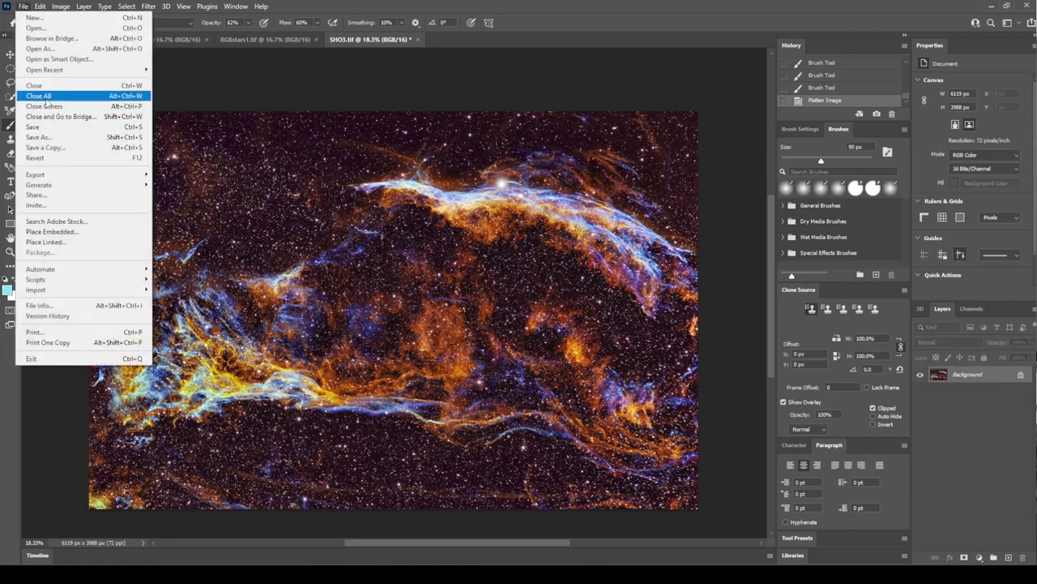
click(57, 136)
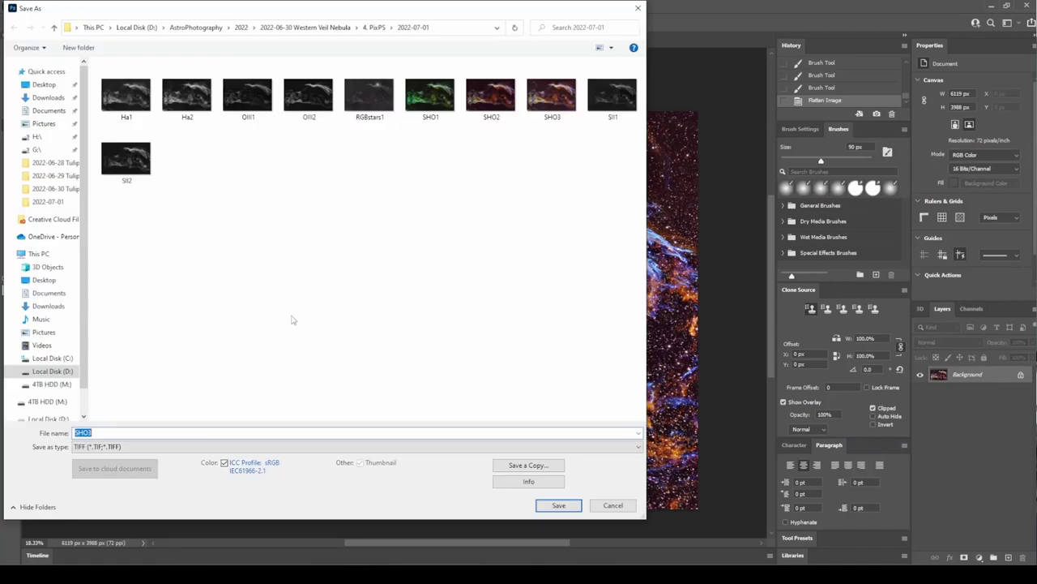
text(SHO)
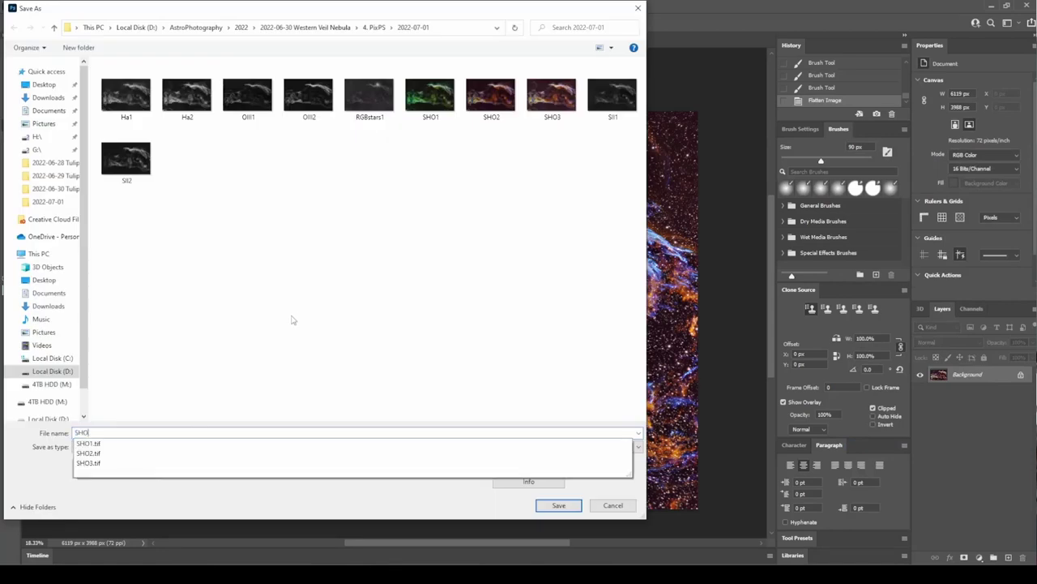
key(Return)
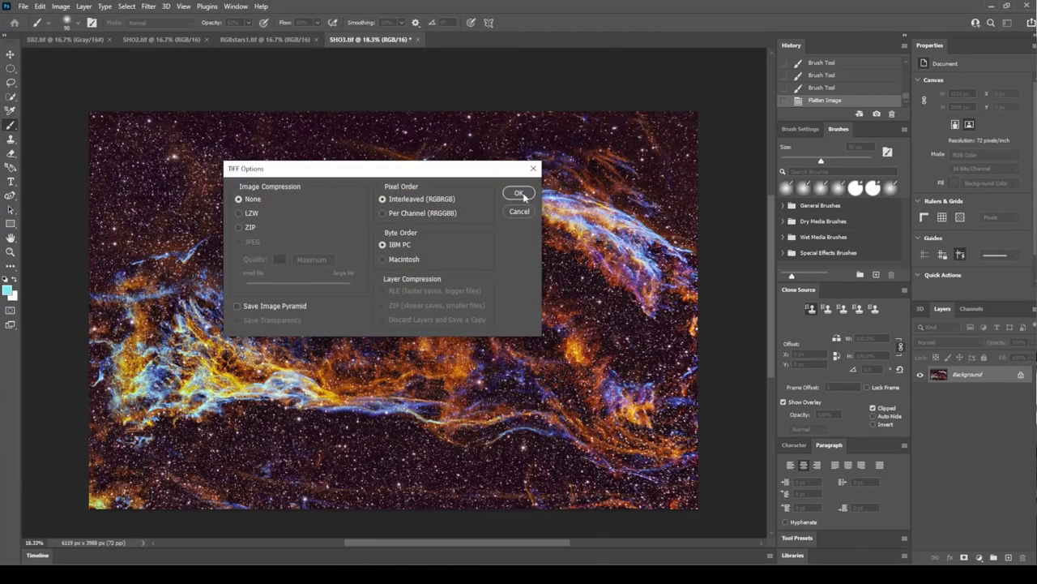
click(518, 194)
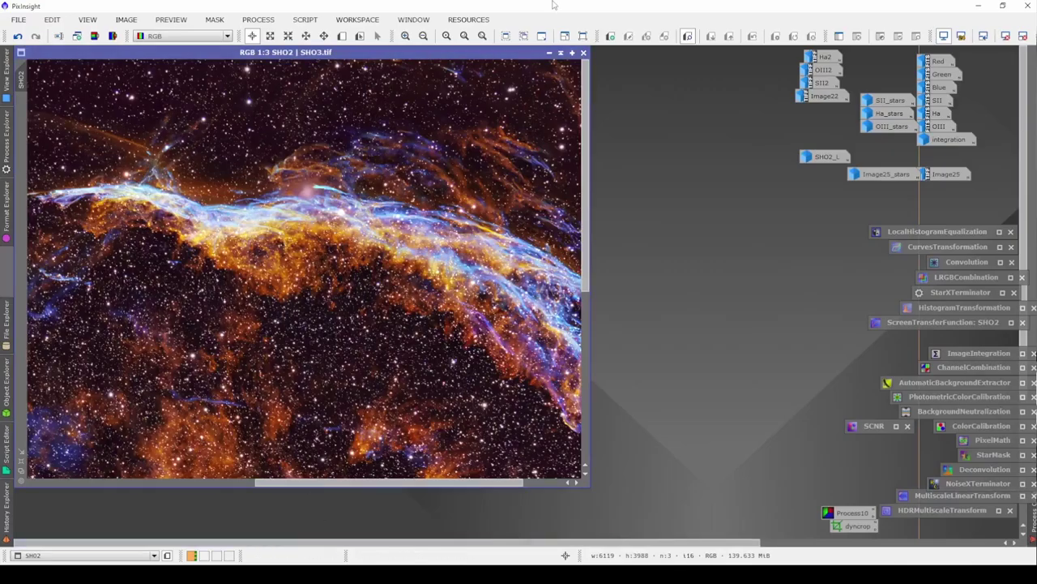
- Switch to PixInsight, minimize the SHO2 image and open SHO4 from the 2022-07-01 folder
click(549, 52)
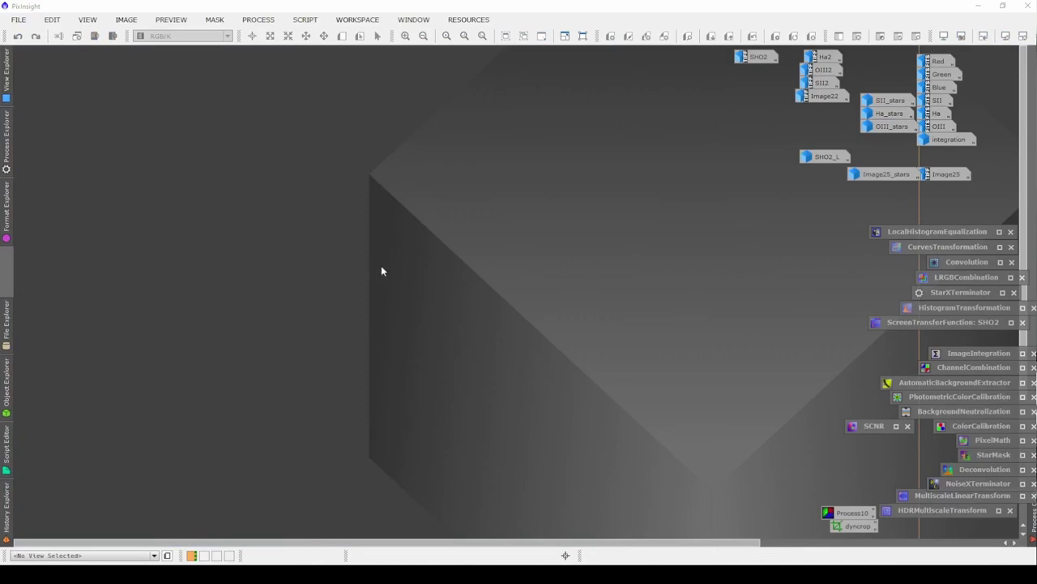
double_click(315, 313)
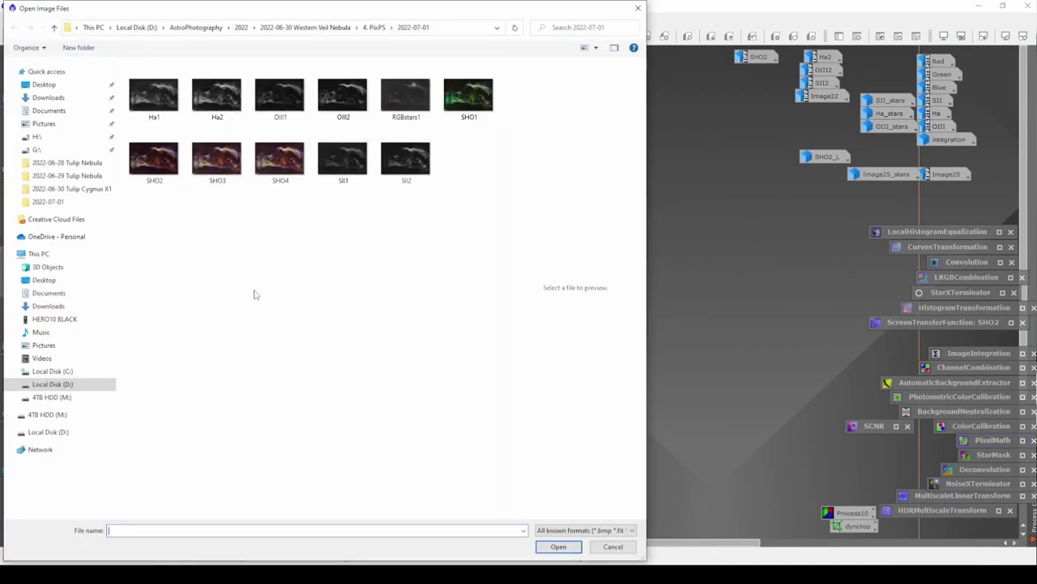
click(277, 173)
double_click(276, 173)
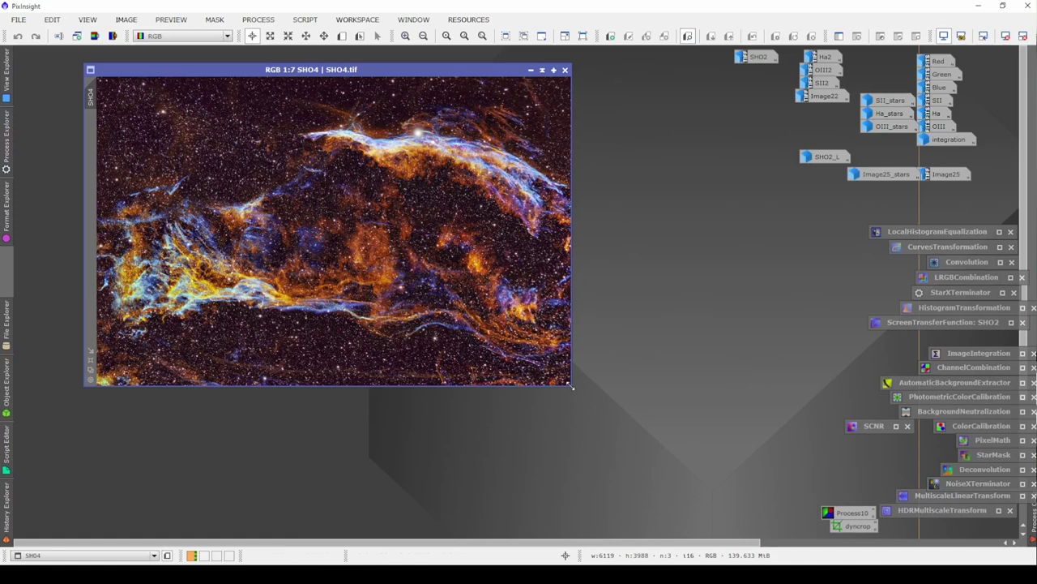
- Enlarge and reposition the SHO4 image window so the whole nebula fits at 1:6 zoom
drag(573, 387, 693, 515)
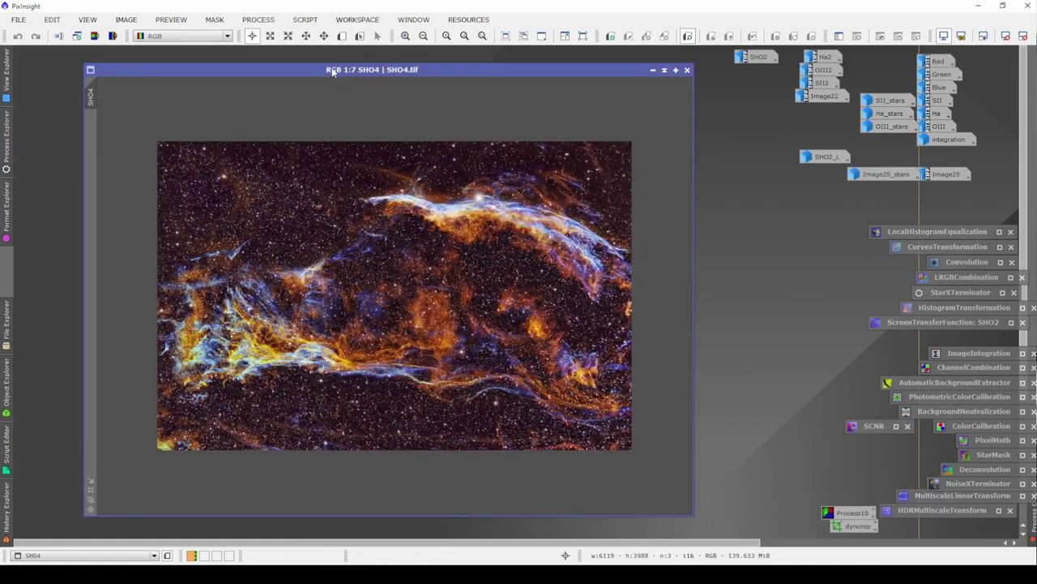
drag(333, 72, 291, 66)
scroll(291, 73, up, 1)
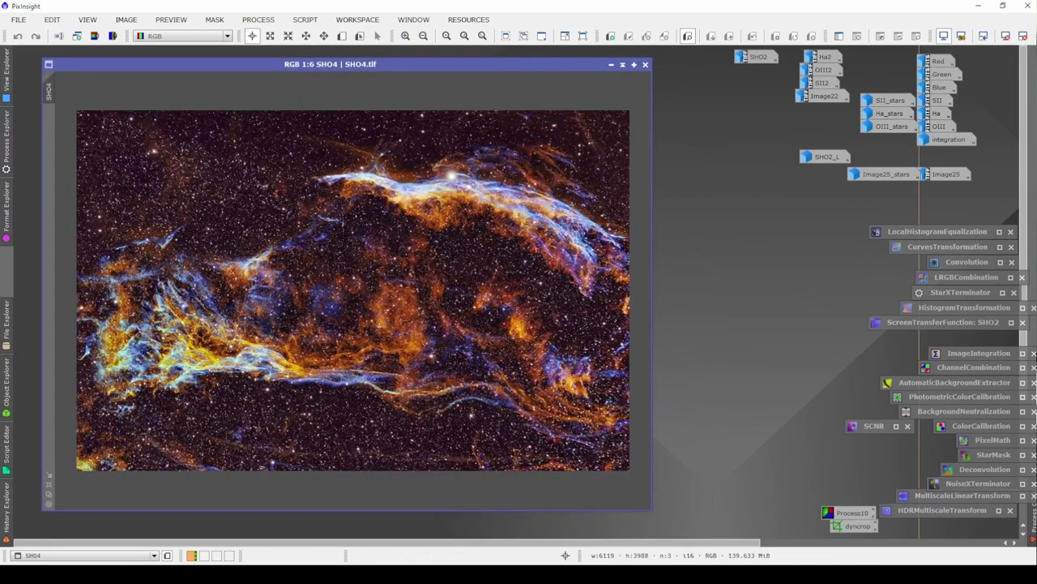
drag(653, 508, 682, 526)
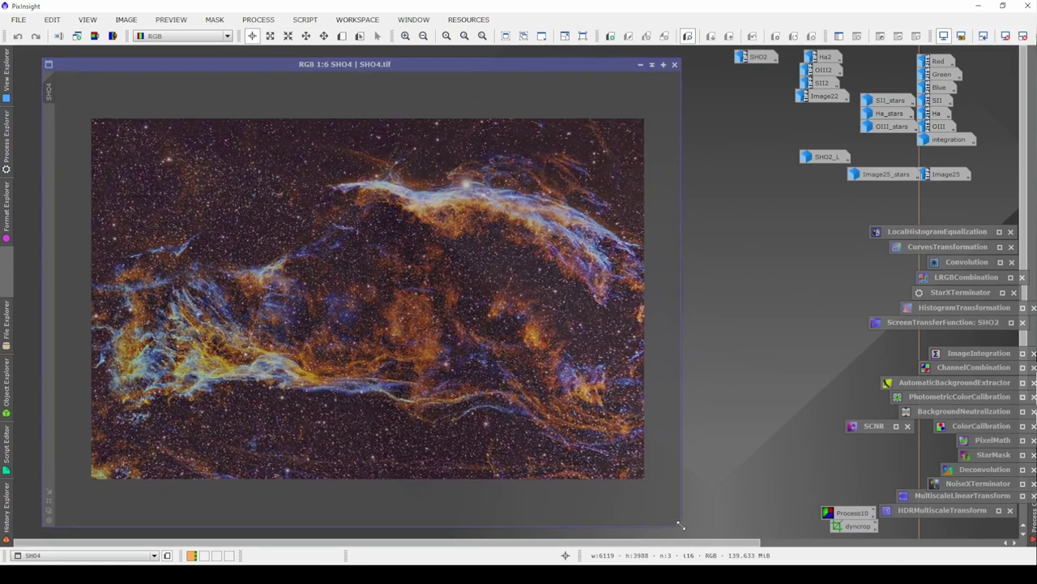
- Run EZ Star Reduction on SHO4 with a newly created star mask, Morphological Selection mode and 5 iterations
click(308, 20)
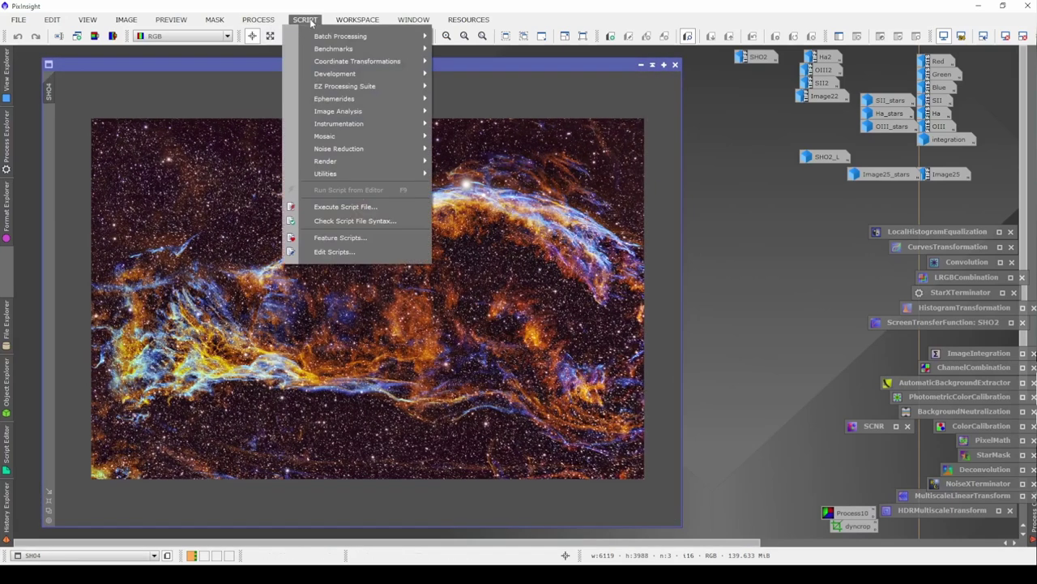
mouse_move(397, 87)
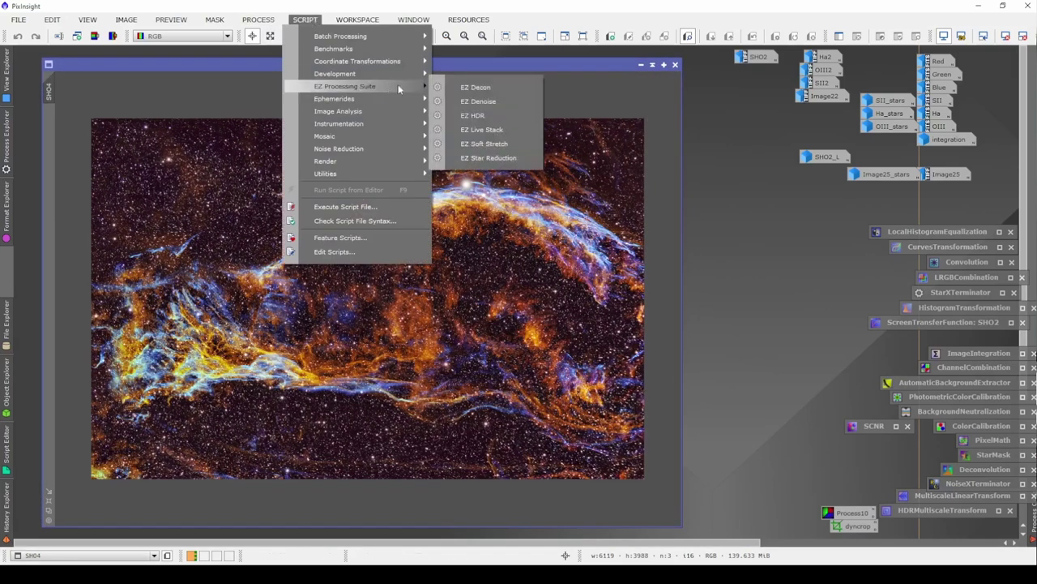
click(470, 158)
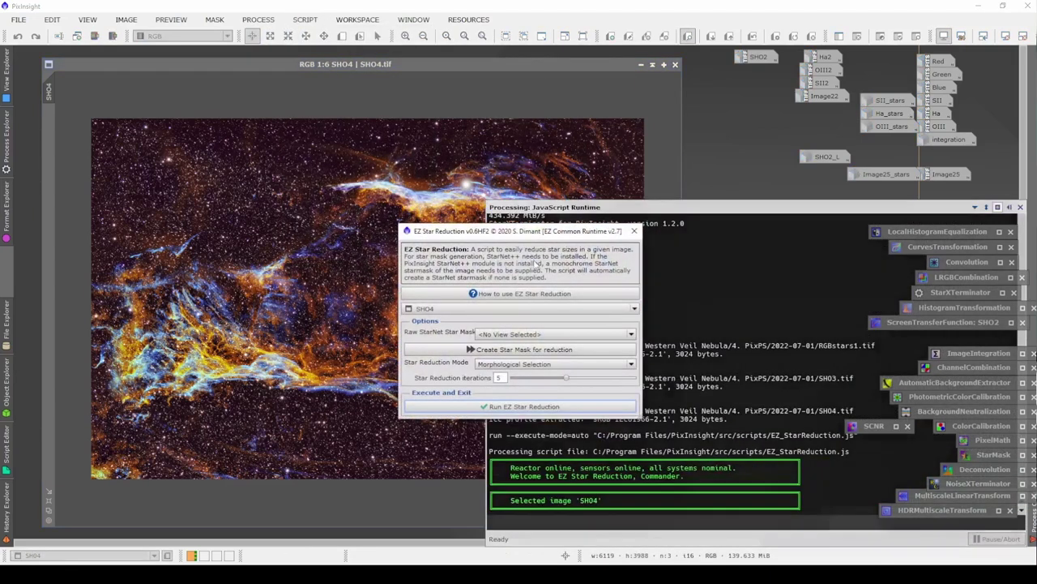
click(519, 351)
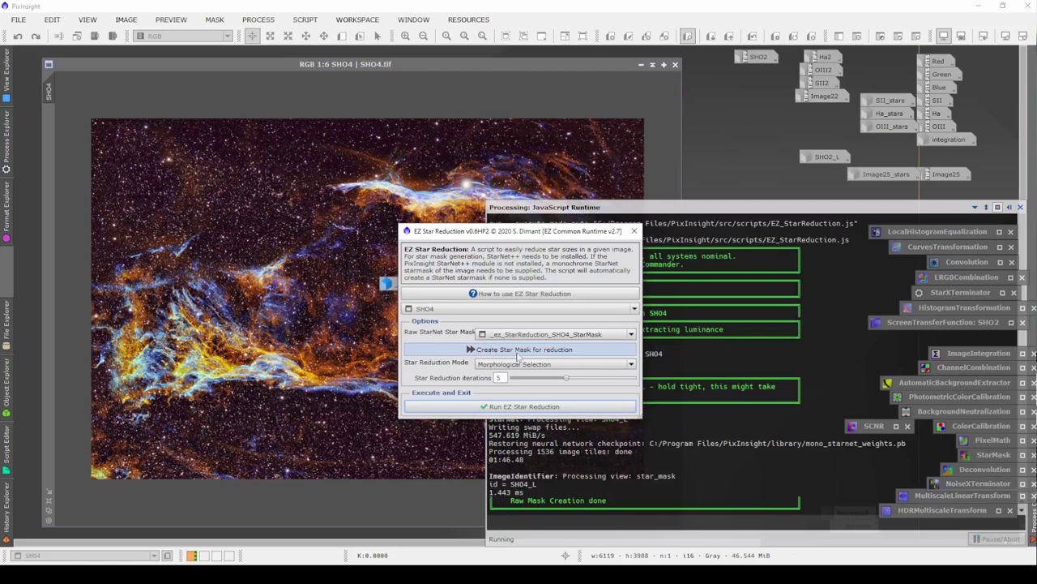
click(515, 407)
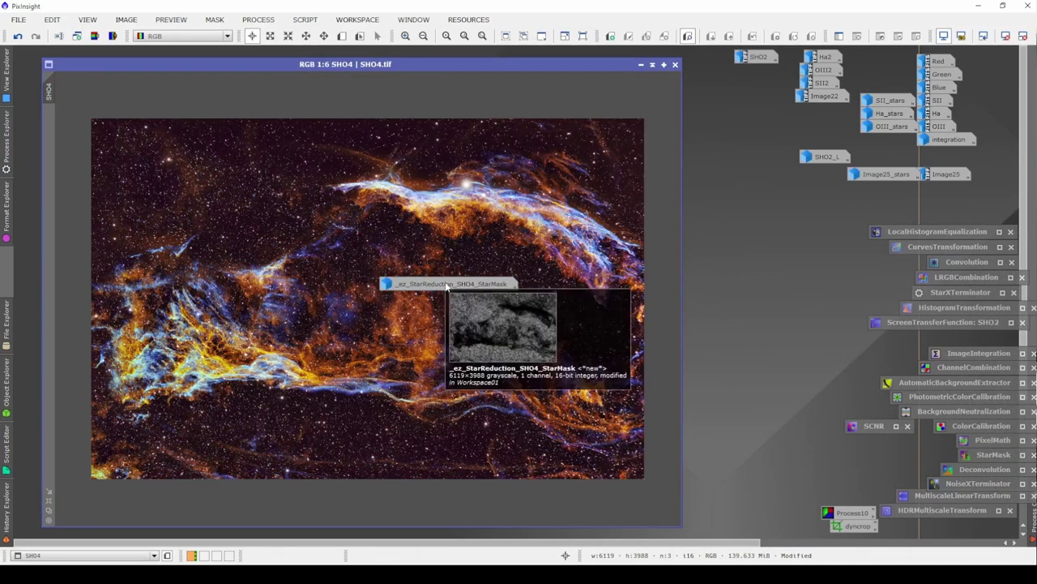
- Close the generated SHO4 star mask image without saving it
right_click(447, 285)
click(483, 358)
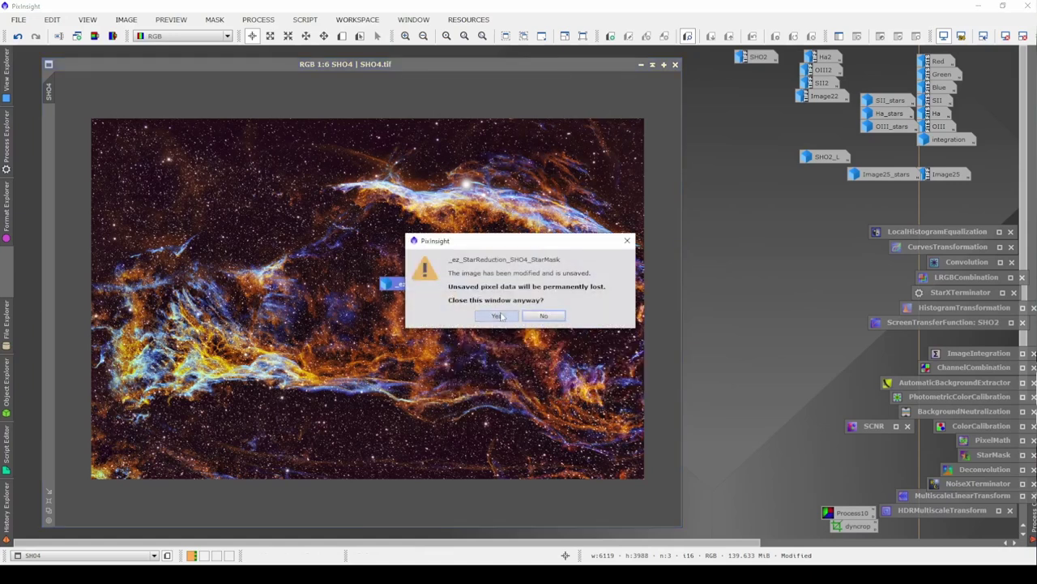
click(490, 316)
click(490, 316)
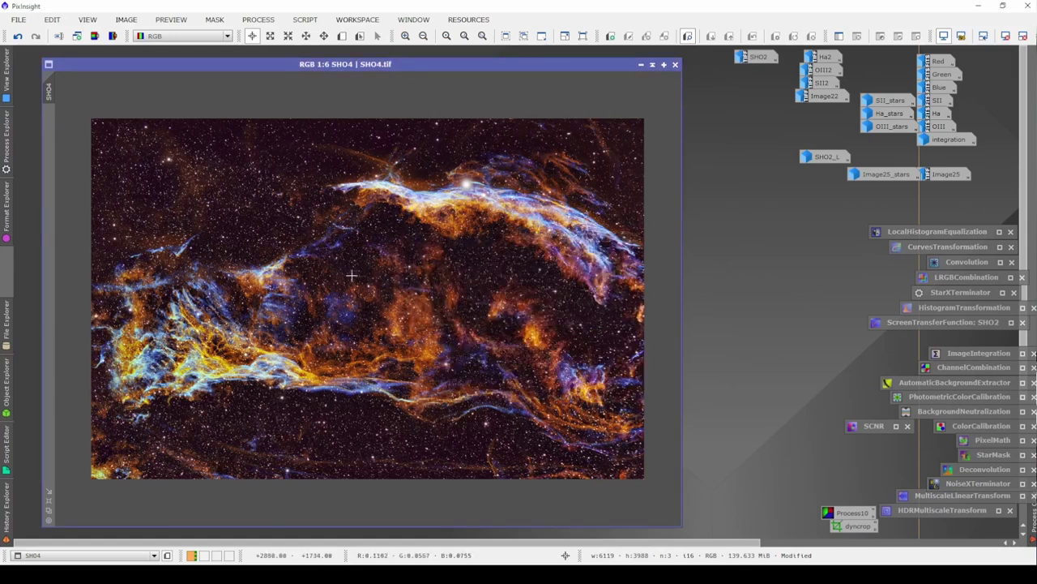
- Compare the whole SHO4 image before and after star reduction by undoing and redoing it
scroll(353, 277, up, 1)
scroll(271, 243, down, 1)
click(18, 37)
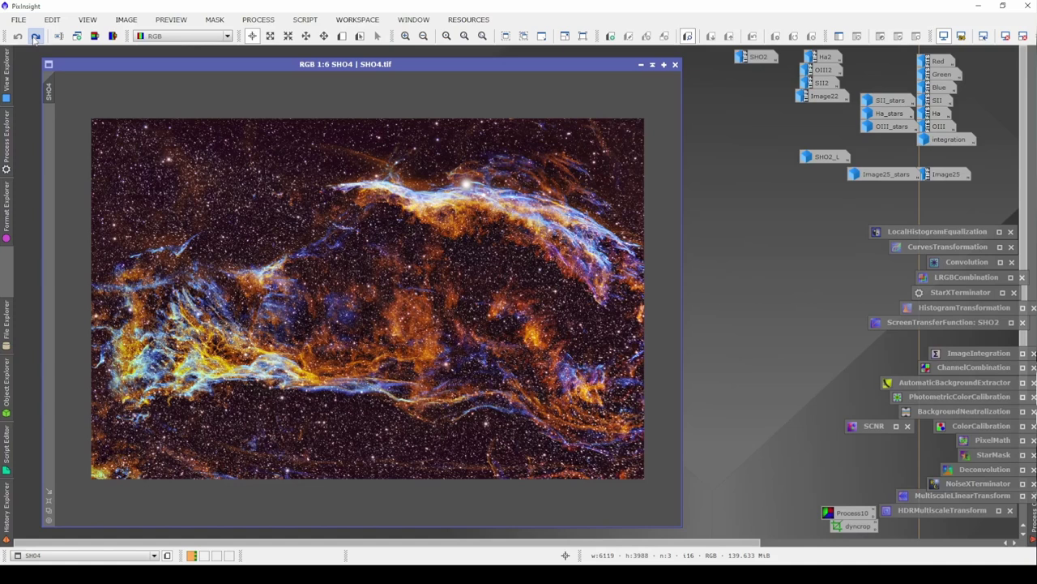
click(36, 36)
click(18, 36)
click(36, 37)
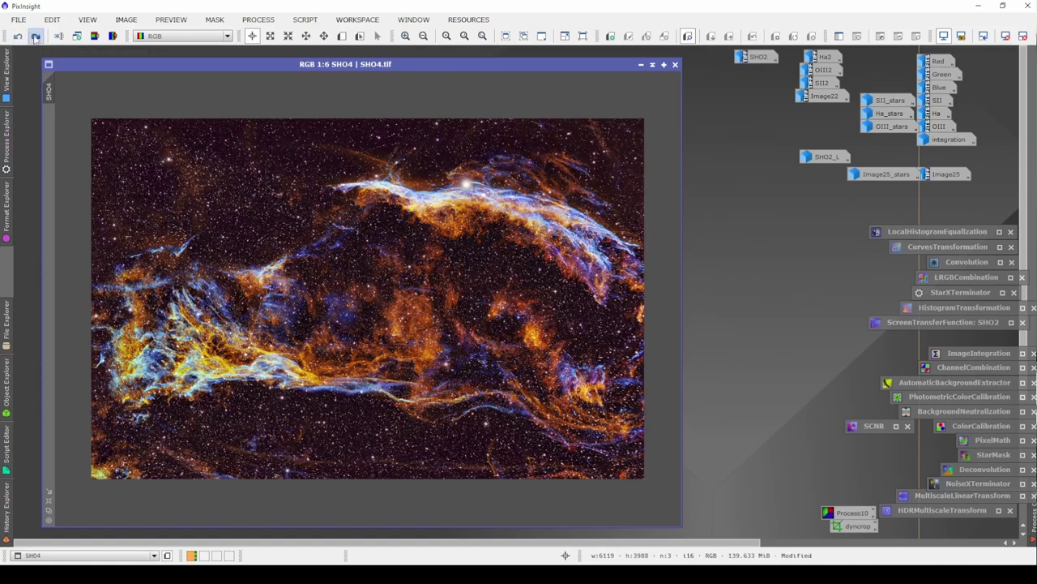
- Examine star sizes and shapes up close in the upper-left star field of SHO4, with the star reduction undone and redone repeatedly
scroll(241, 243, up, 1)
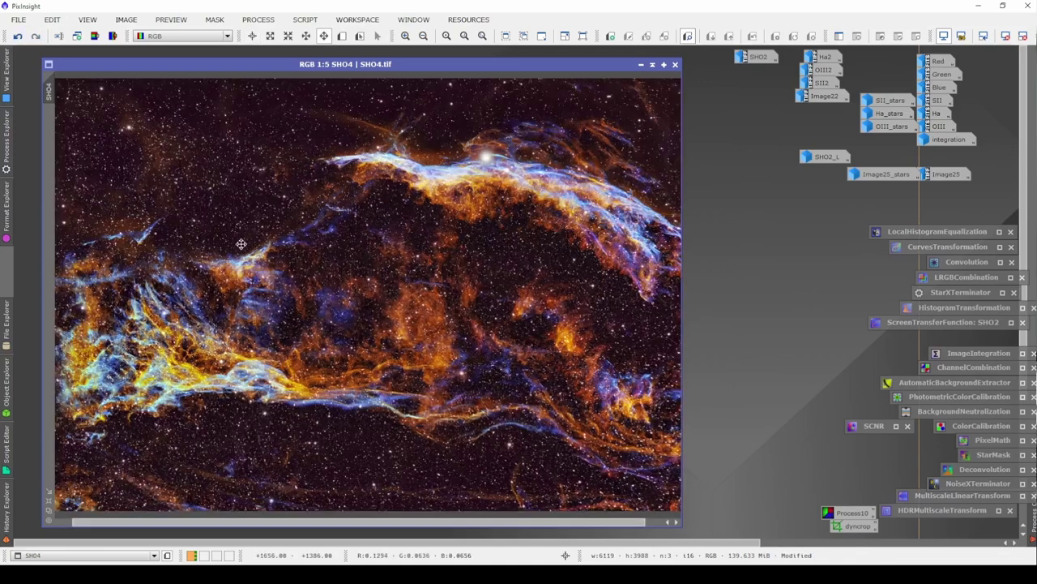
scroll(240, 243, up, 3)
drag(242, 178, 572, 419)
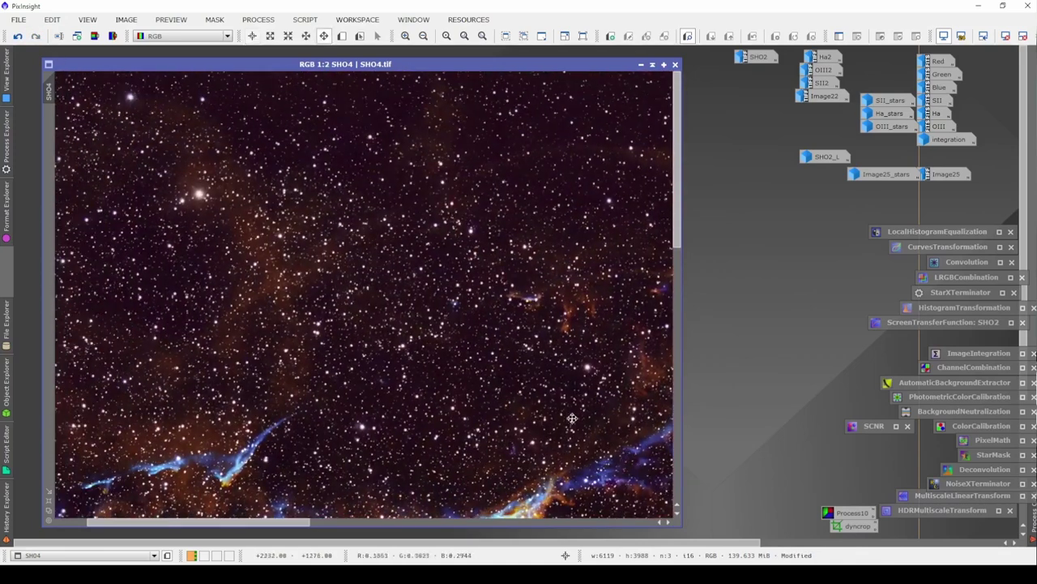
key(alt+r)
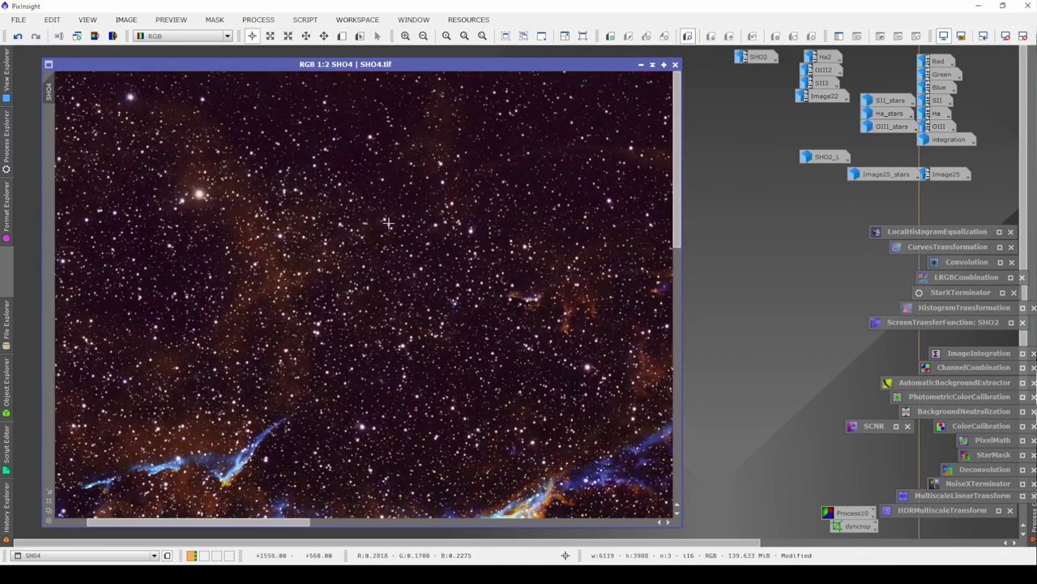
key(alt+p)
scroll(389, 215, up, 1)
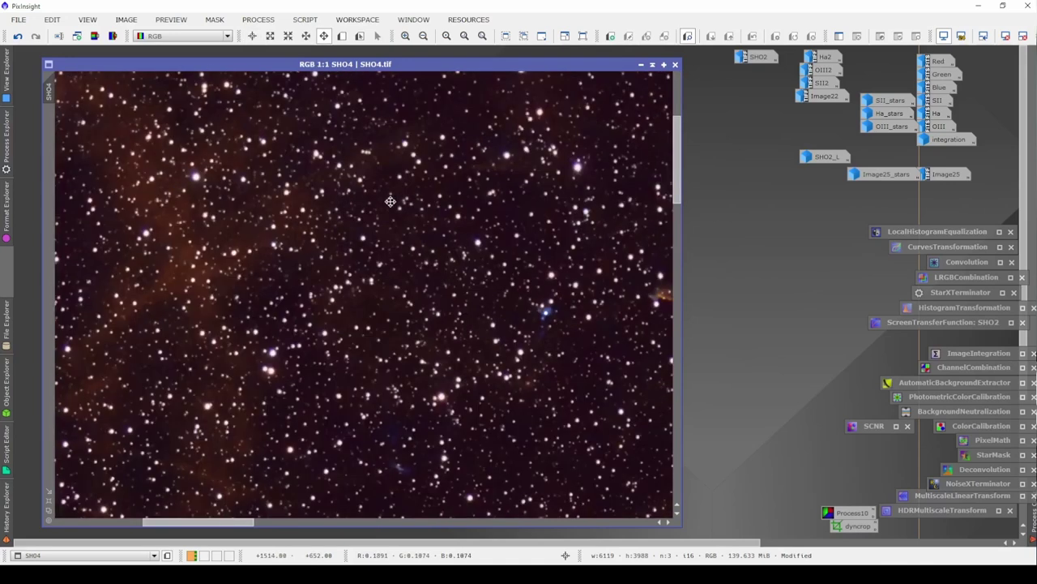
scroll(390, 201, up, 1)
key(alt+r)
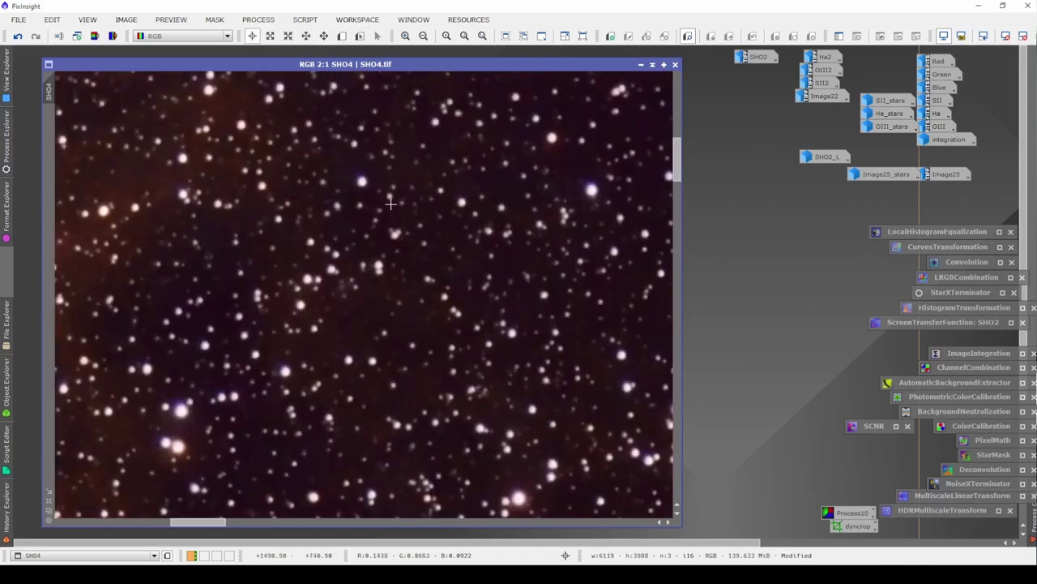
click(18, 36)
click(36, 36)
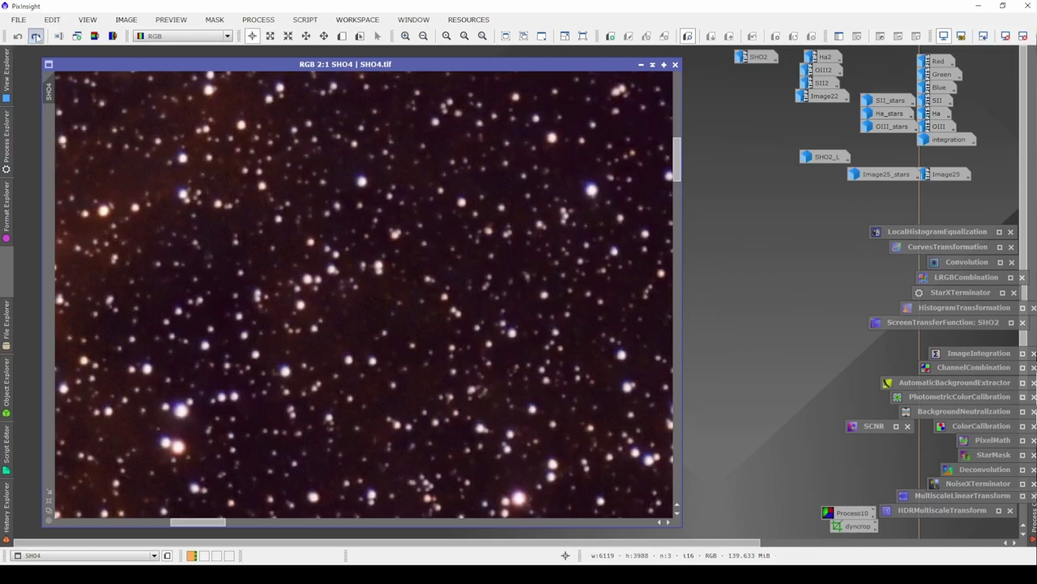
click(18, 36)
click(35, 36)
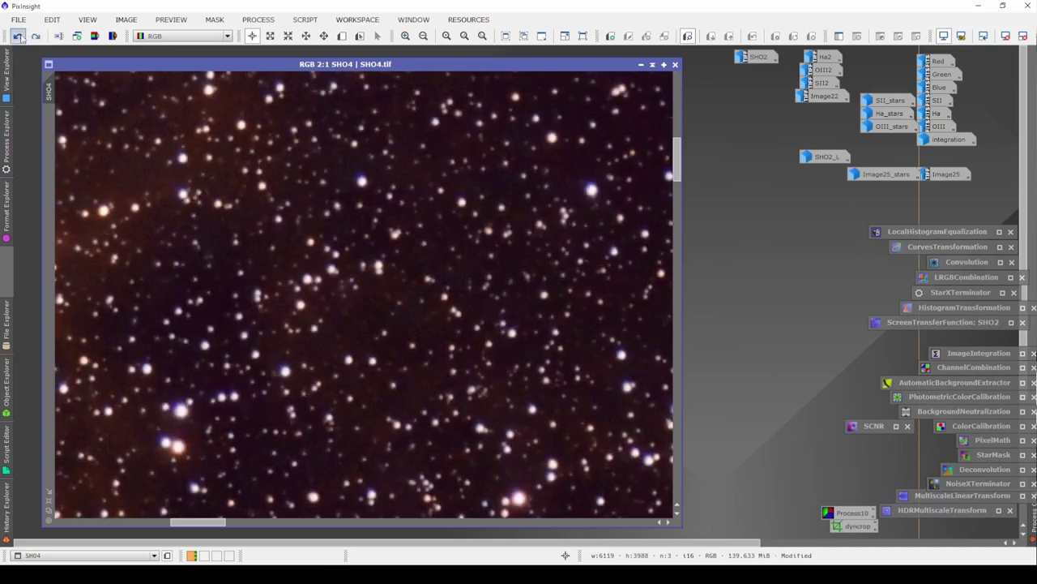
click(18, 36)
click(36, 35)
key(alt+p)
scroll(472, 360, up, 2)
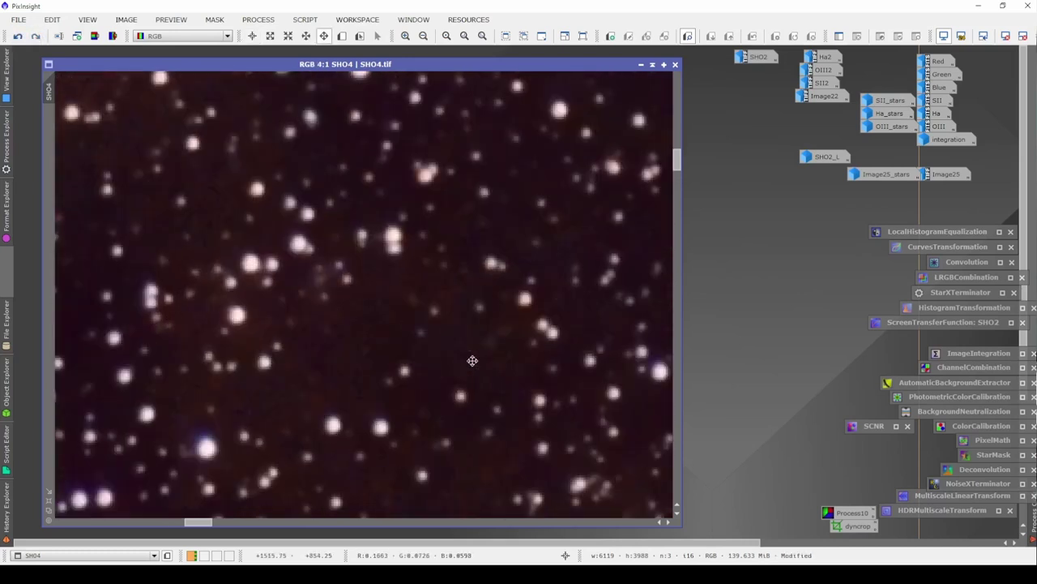
scroll(472, 360, down, 10)
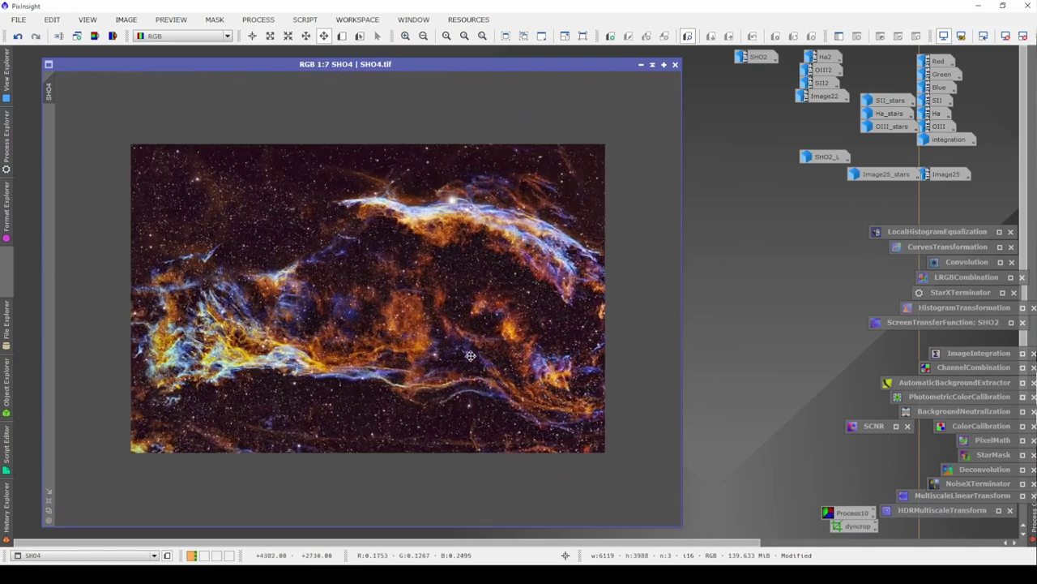
- Examine SHO4 up close along the upper nebula ridge, around the bright star, and across the lower-left filaments
scroll(470, 355, up, 1)
scroll(469, 332, up, 5)
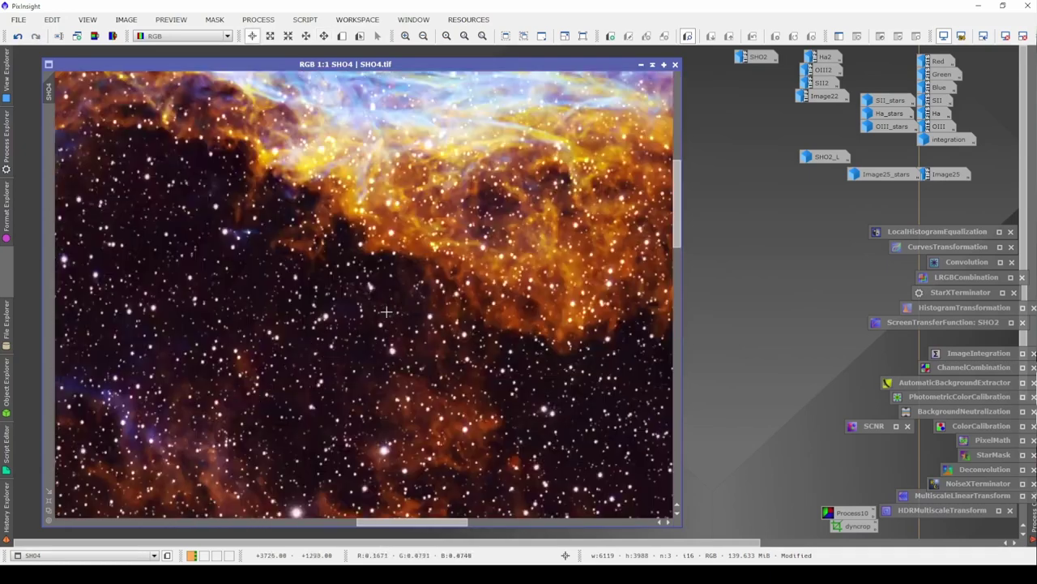
drag(385, 311, 300, 486)
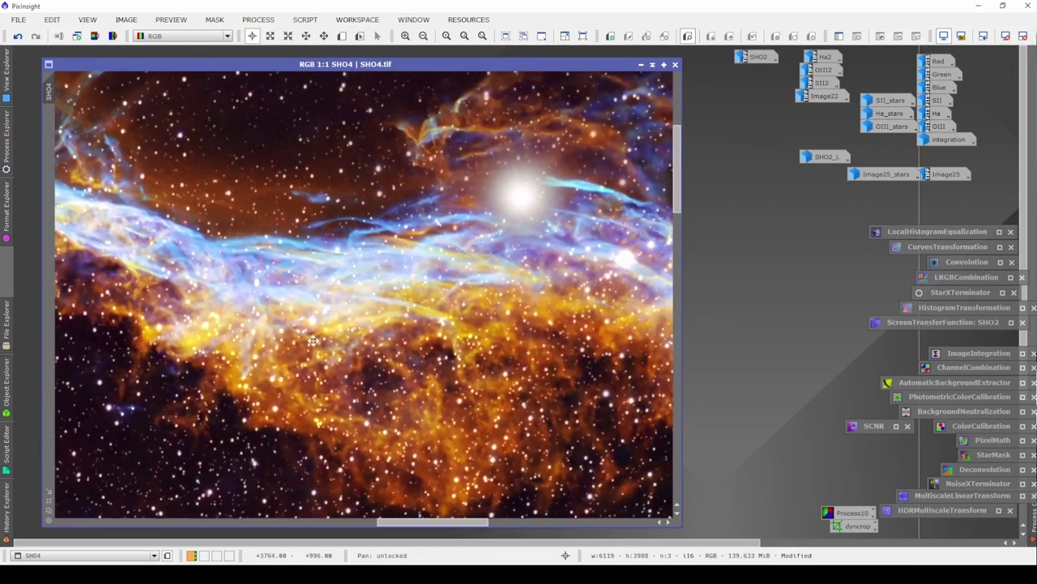
drag(616, 214, 499, 253)
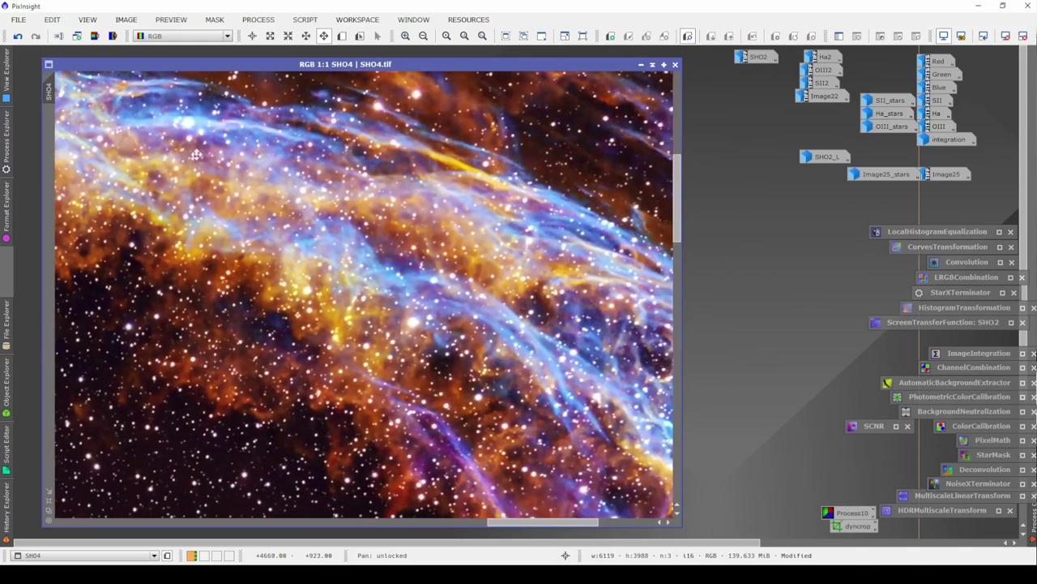
drag(195, 154, 419, 327)
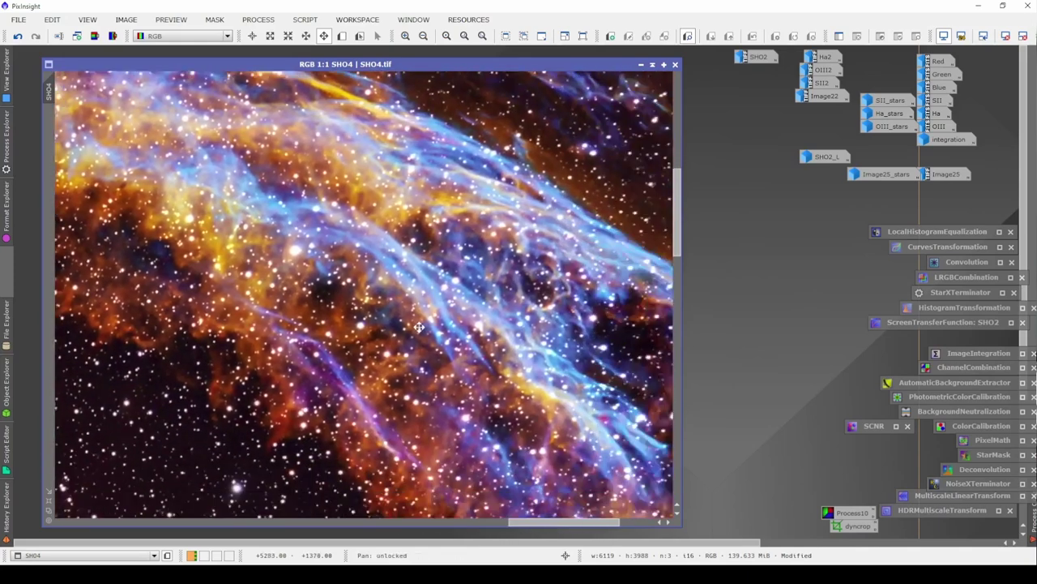
drag(301, 280, 212, 185)
drag(452, 371, 598, 220)
drag(143, 215, 199, 238)
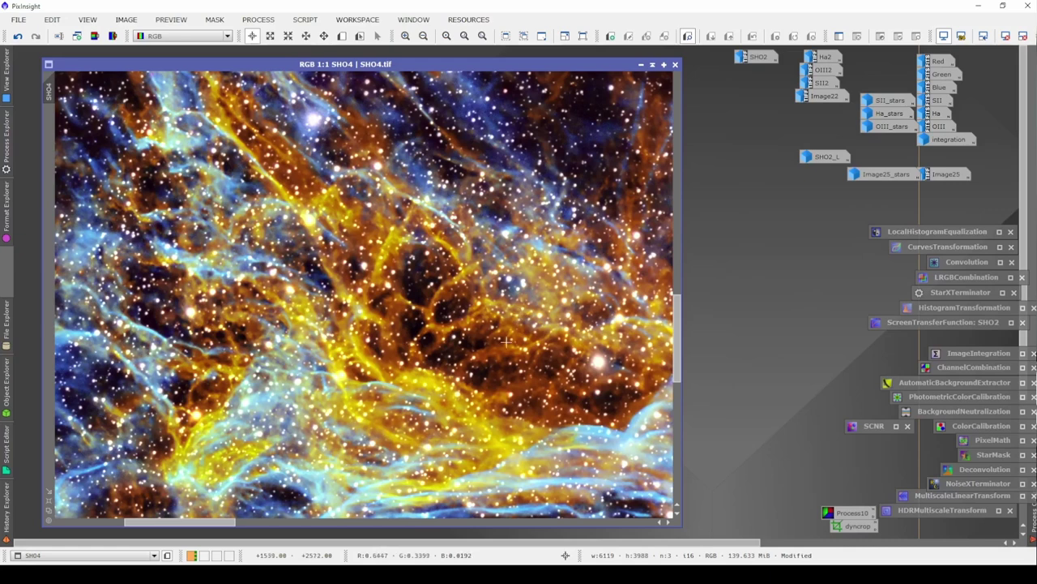
drag(357, 409, 698, 205)
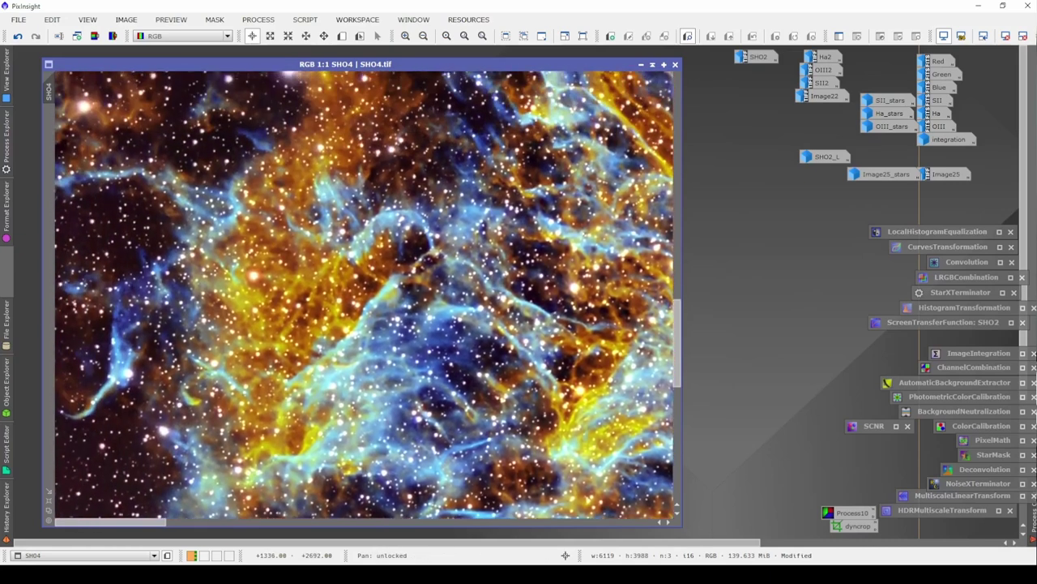
scroll(100, 78, down, 4)
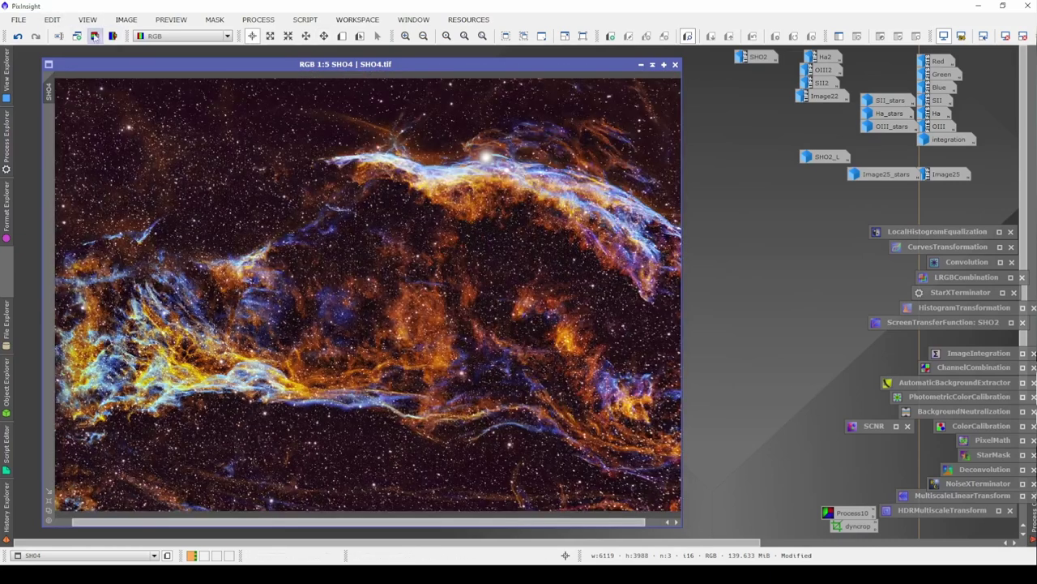
- Extract the luminance of SHO4, apply it as a mask to SHO4, and minimize the luminance image
click(95, 36)
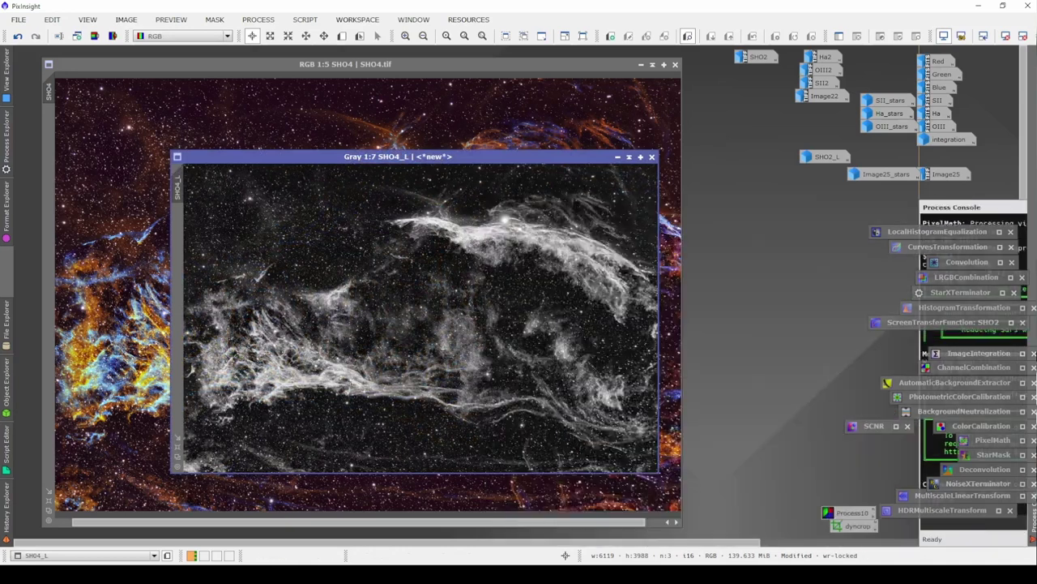
drag(177, 184, 47, 157)
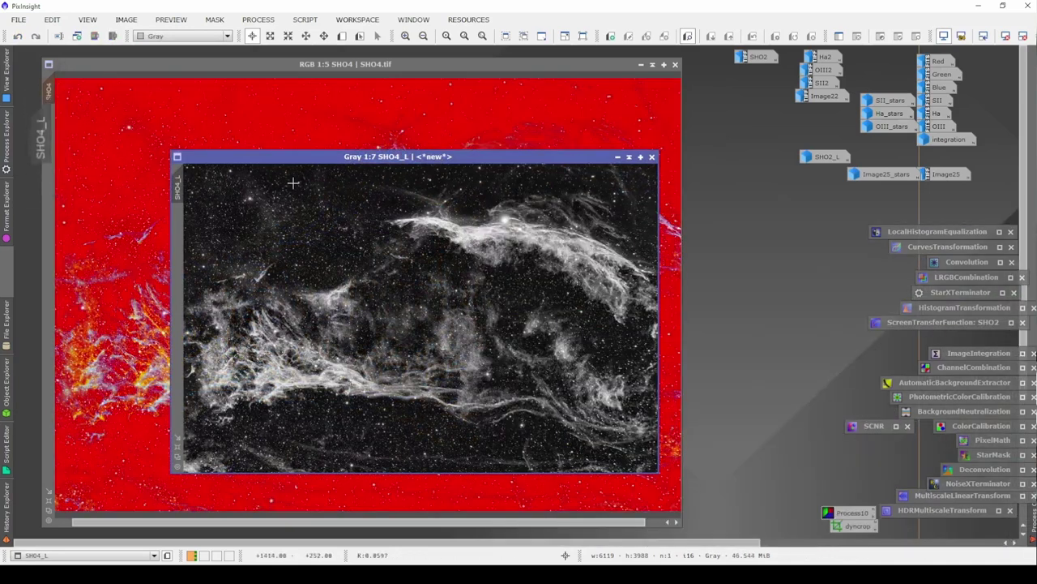
click(617, 157)
- Hide the red mask overlay on SHO4 and park the minimized SHO4_L beside the other stored images
right_click(601, 176)
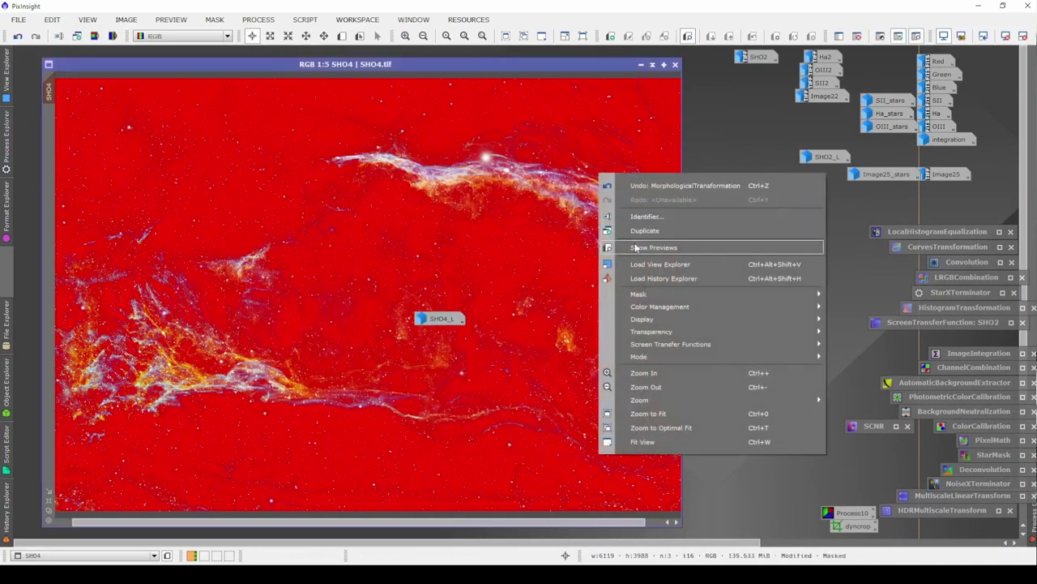
mouse_move(648, 295)
click(866, 355)
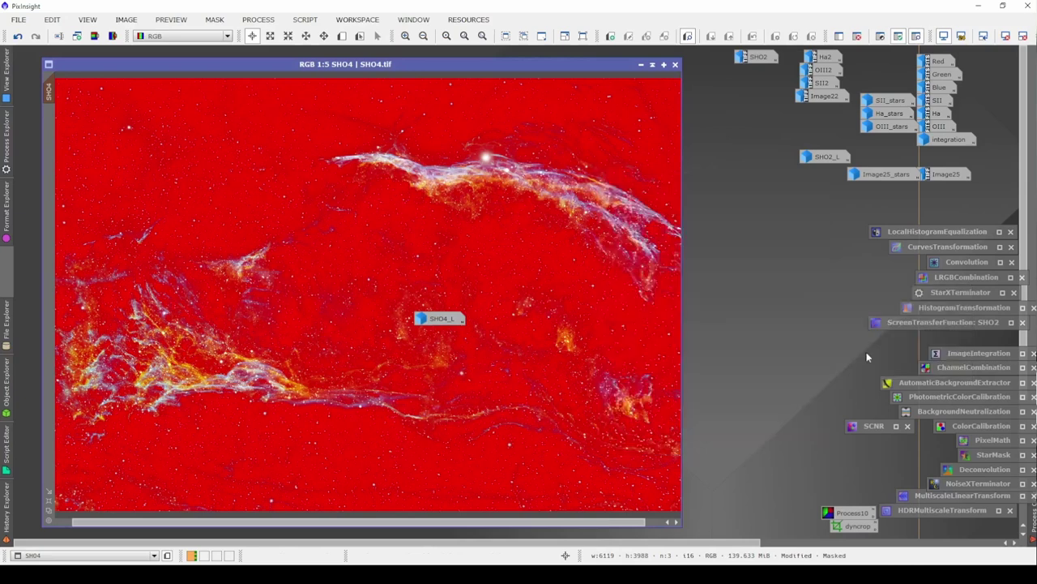
drag(433, 318, 864, 190)
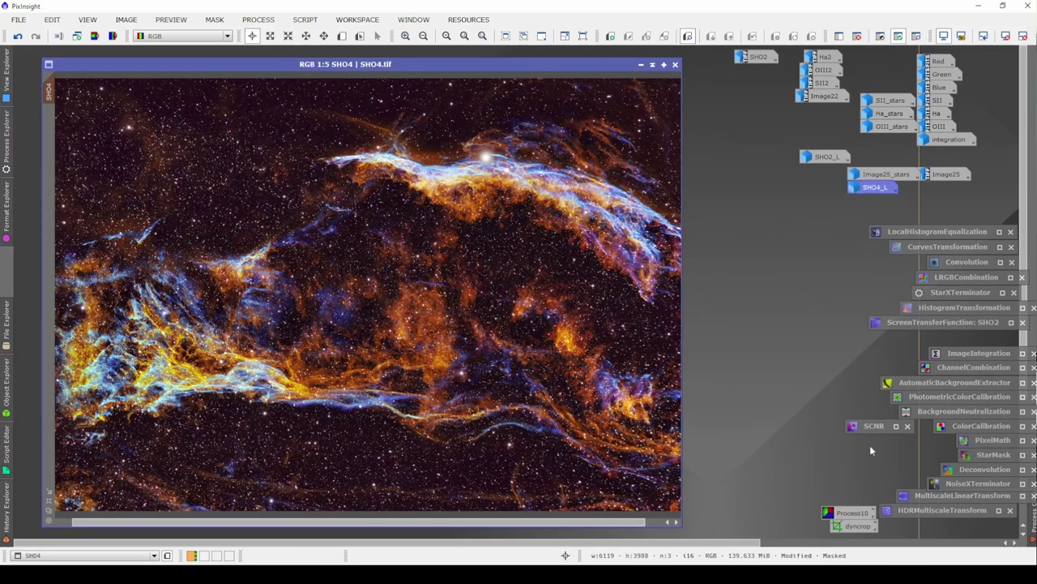
- Apply LocalHistogramEqualization to SHO4 with kernel radius 50, contrast limit 2.0 and amount 0.400
double_click(931, 230)
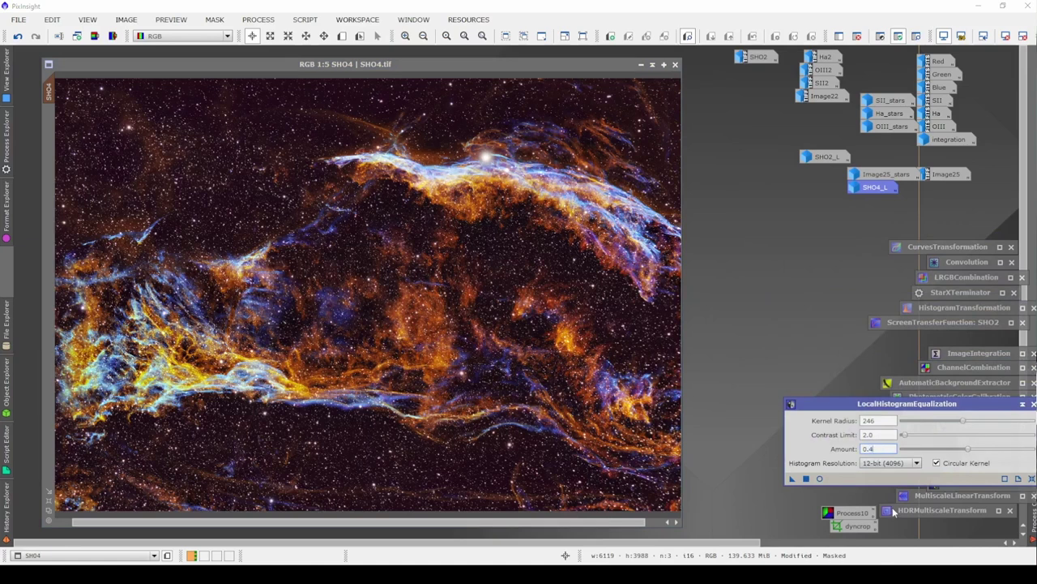
drag(882, 404, 839, 383)
click(841, 399)
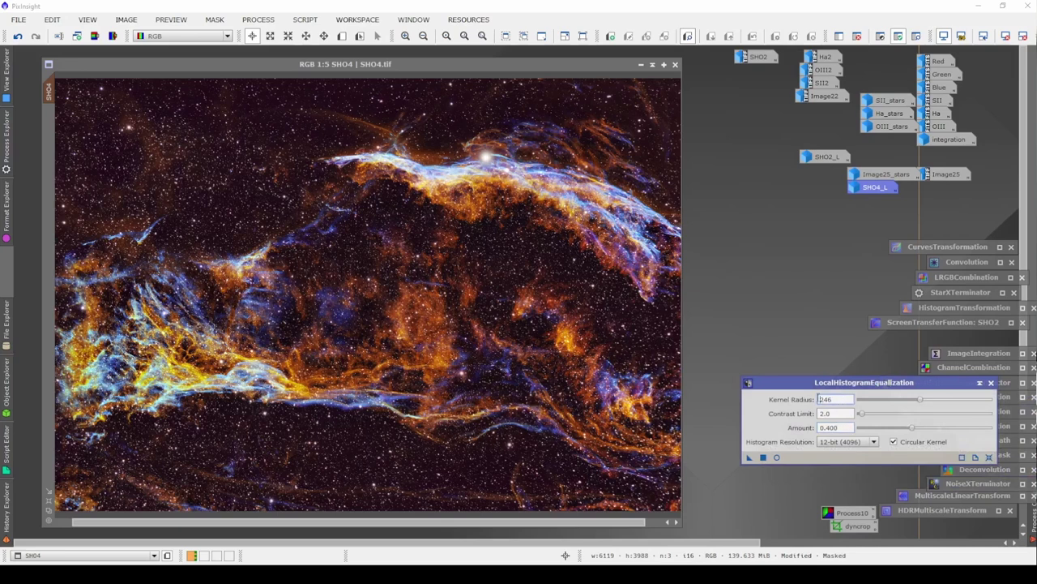
text(300)
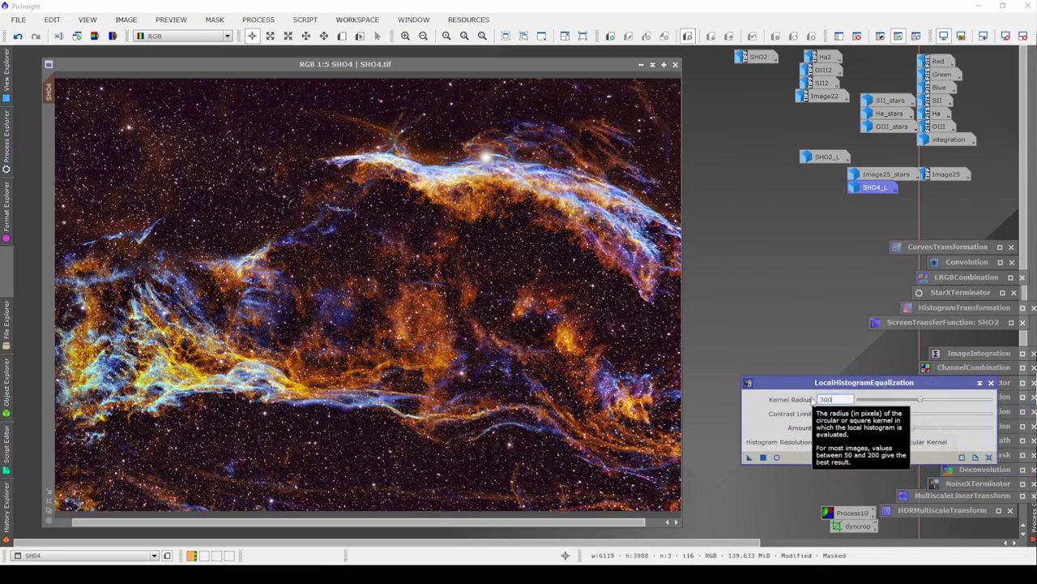
key(Return)
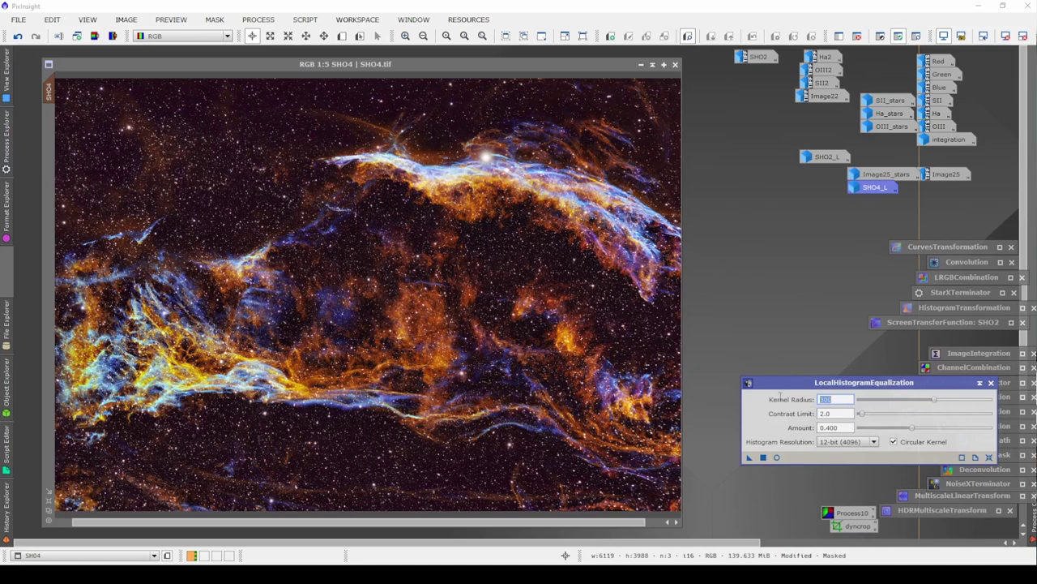
mouse_move(782, 402)
drag(750, 459, 527, 356)
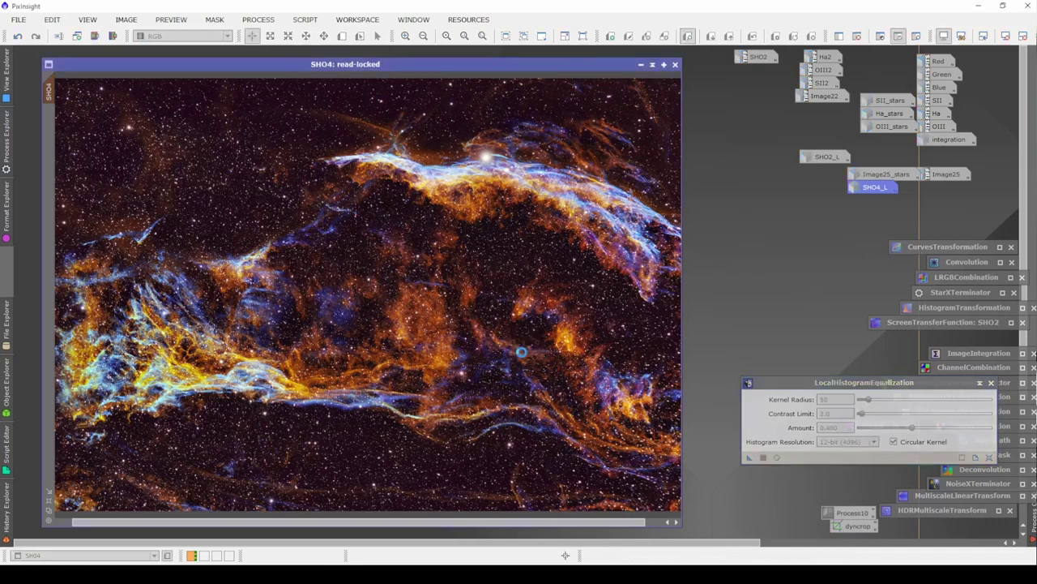
- Compare the lower-left filaments of SHO4 with and without the local histogram equalization by repeatedly undoing and redoing it
scroll(254, 303, up, 3)
drag(255, 303, 196, 304)
drag(503, 243, 572, 265)
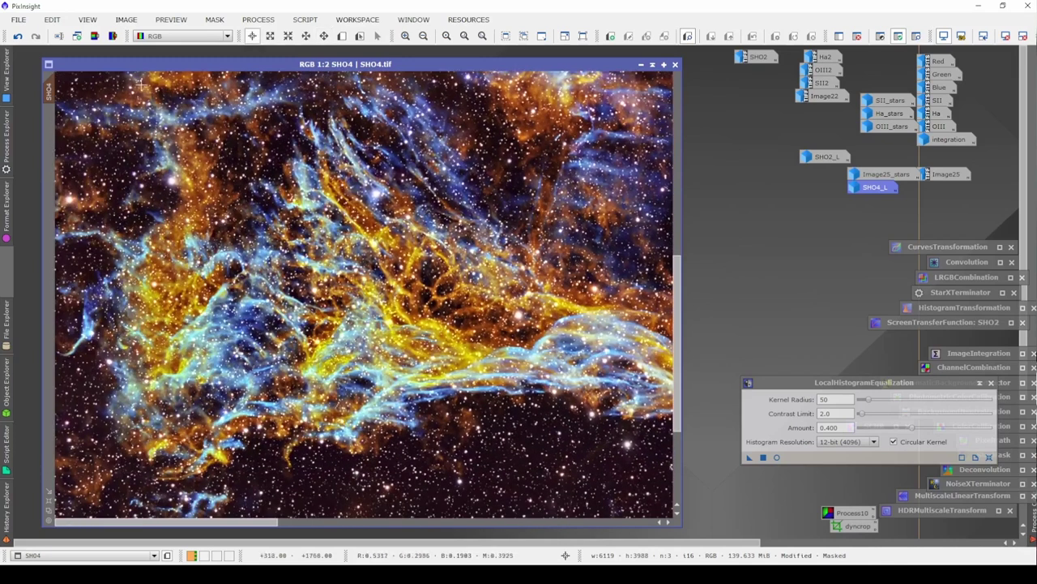
click(18, 37)
click(35, 38)
click(17, 37)
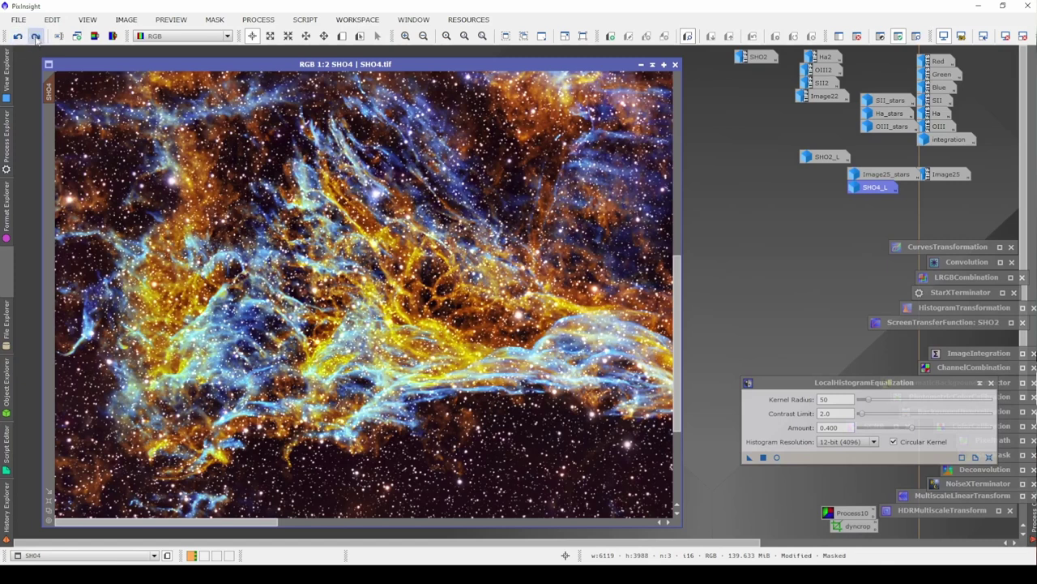
click(36, 39)
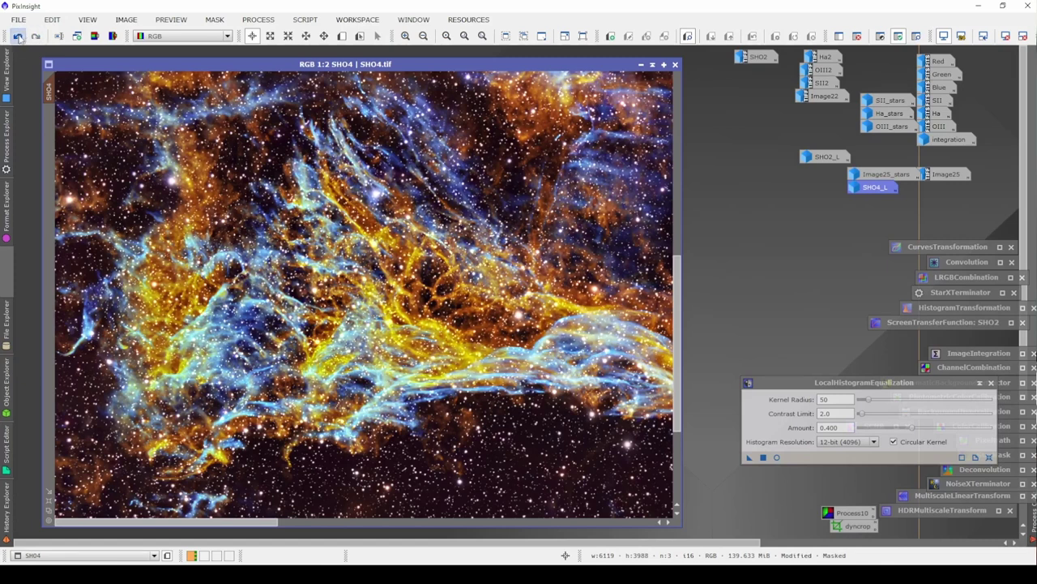
click(17, 37)
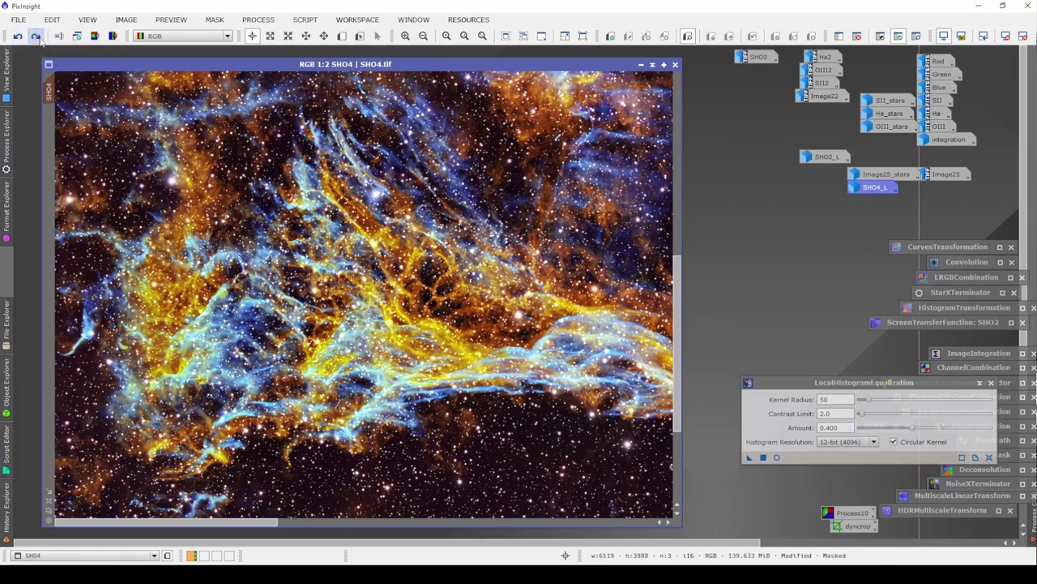
click(36, 39)
- Compare the lower central strand of SHO4 before and after the equalization by undoing and redoing it
key(space)
drag(603, 329, 401, 189)
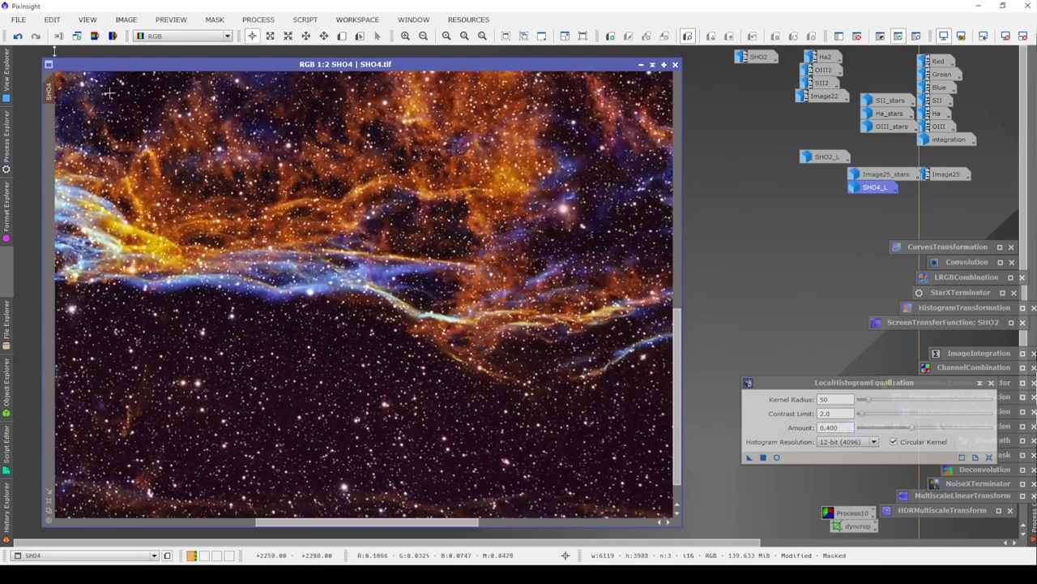
click(18, 37)
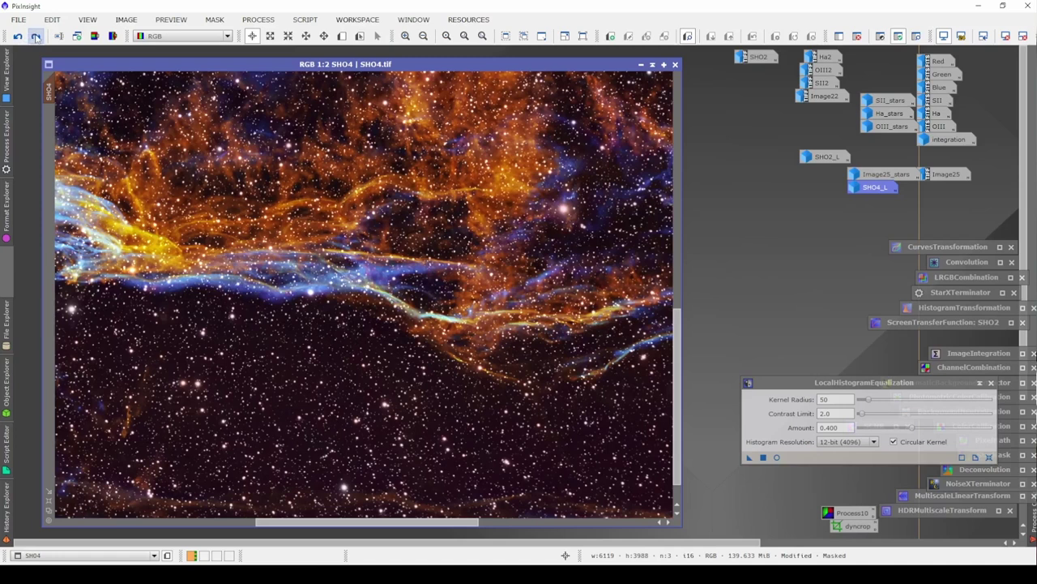
click(36, 37)
click(17, 37)
click(36, 37)
- Inspect the right end of the upper ridge in SHO4 at 1:1, toggling the equalization off and on
click(323, 36)
drag(559, 180, 327, 477)
drag(433, 171, 248, 342)
key(alt+r)
scroll(349, 324, up, 1)
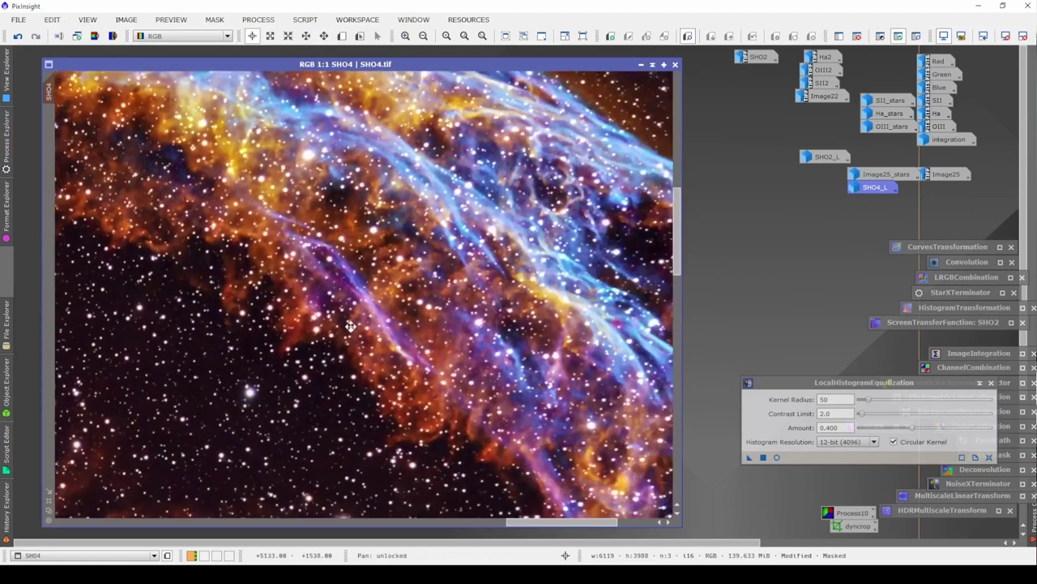
mouse_move(350, 325)
mouse_down()
mouse_move(301, 247)
mouse_move(353, 323)
mouse_up()
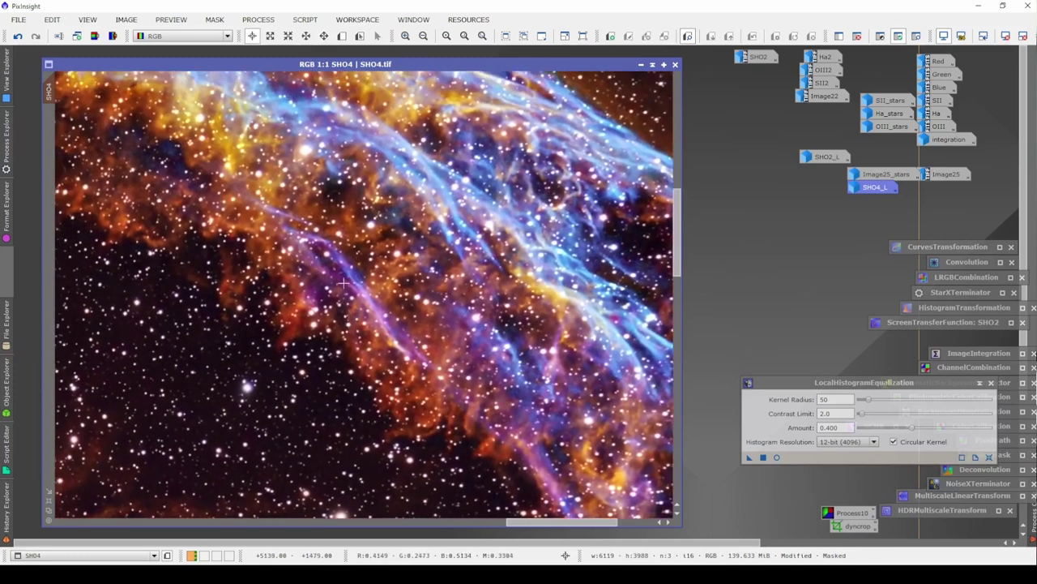
click(18, 36)
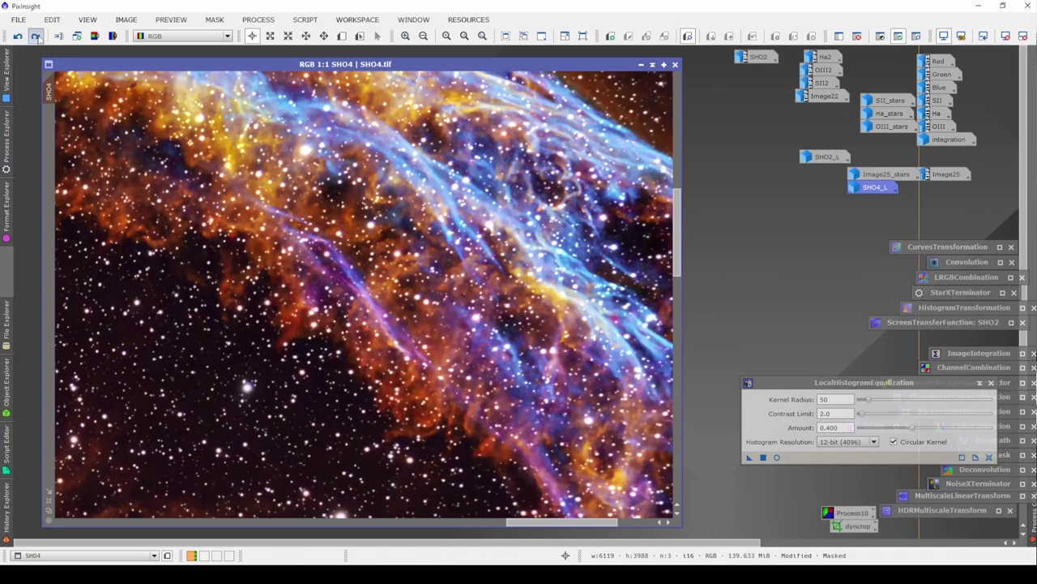
click(37, 38)
click(18, 36)
- Compare the ridge around the bright star and the crossing filaments above it with the equalization undone and redone
drag(366, 138, 389, 264)
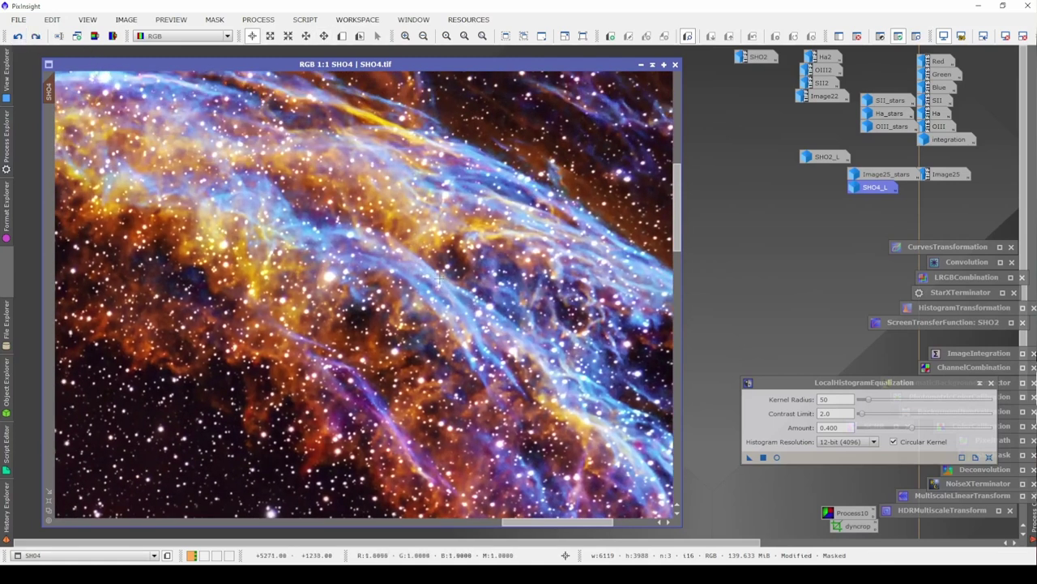
drag(382, 272, 359, 255)
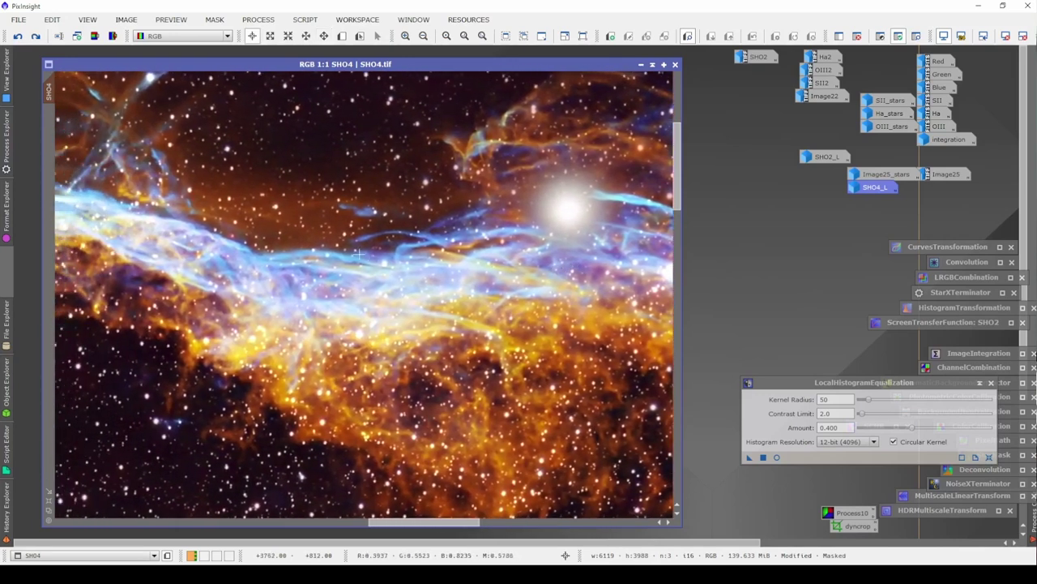
click(37, 38)
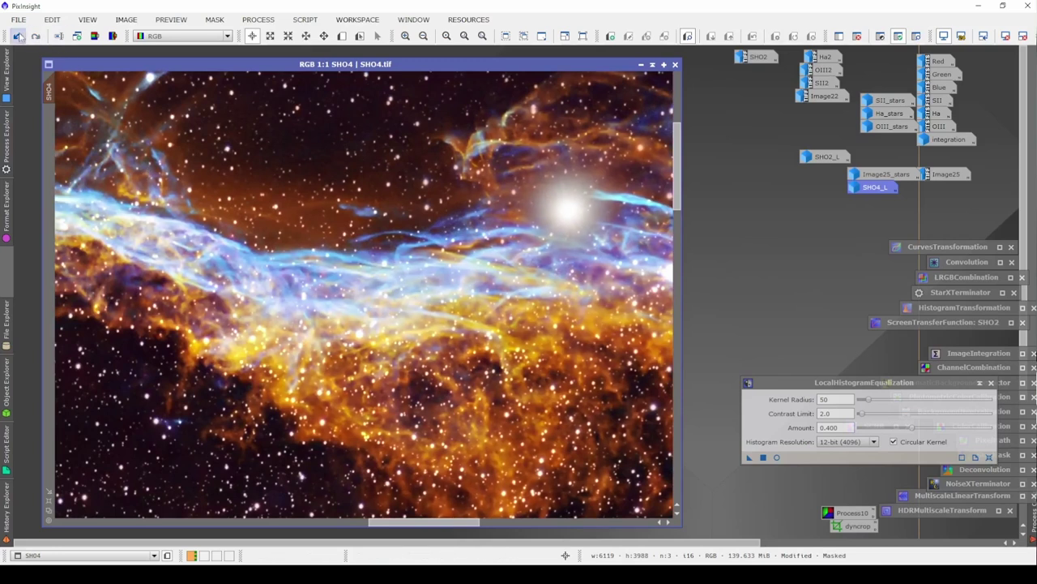
click(17, 37)
click(37, 37)
click(323, 35)
drag(171, 205, 354, 302)
click(252, 36)
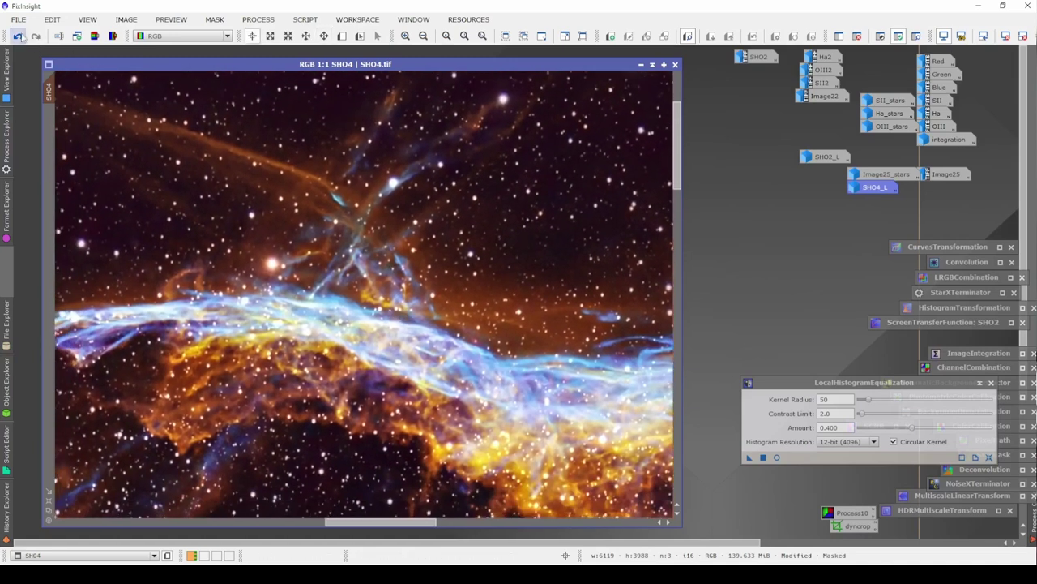
click(17, 36)
click(37, 38)
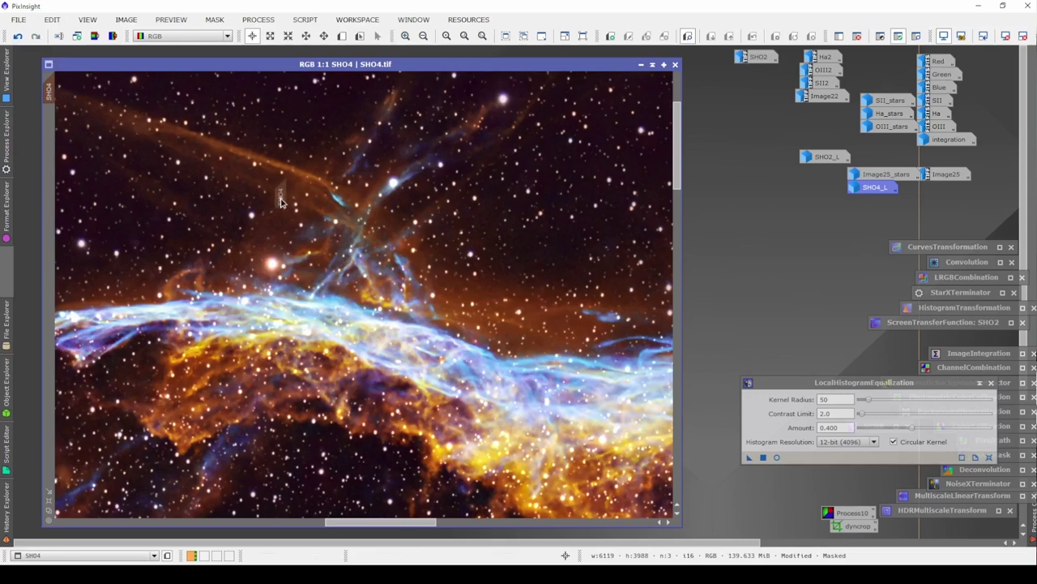
- Duplicate the equalized SHO4 as a separate image and undo the equalization in the original
drag(281, 203, 280, 203)
click(215, 185)
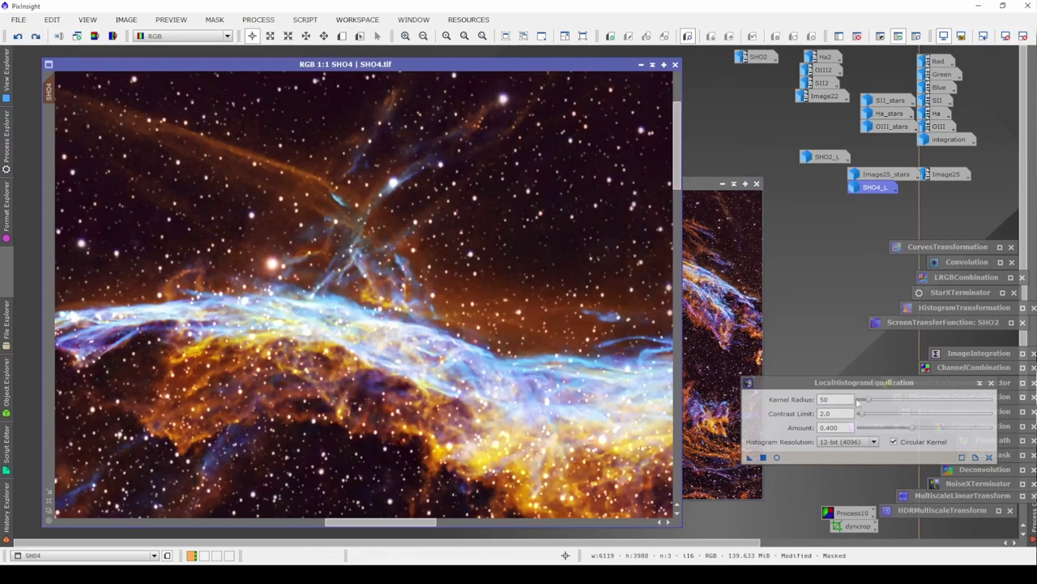
- Set the LocalHistogramEqualization kernel radius to 275 and apply it to SHO4 with contrast limit 2.0 and amount 0.400
click(800, 393)
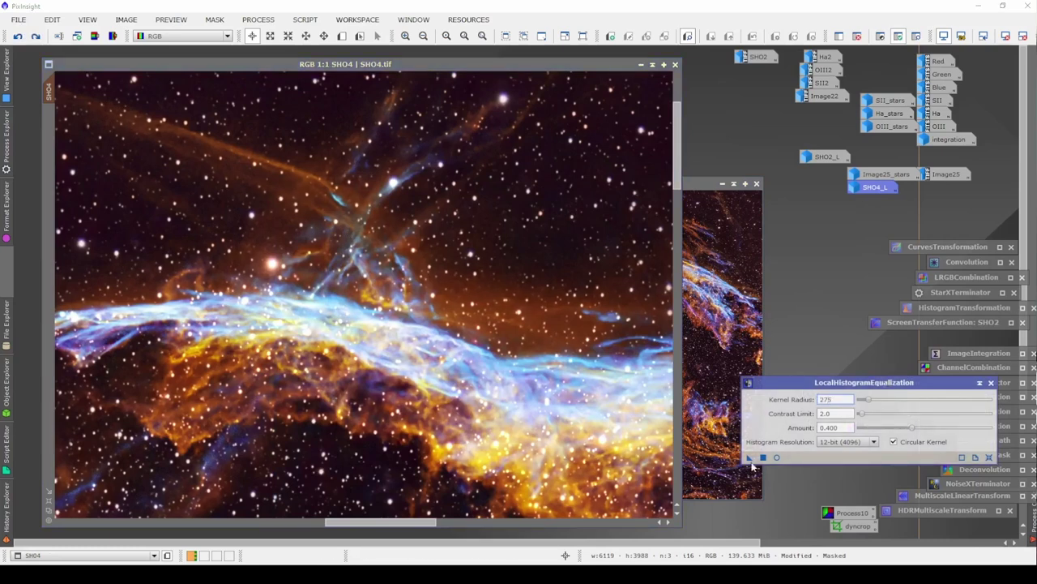
drag(749, 458, 504, 352)
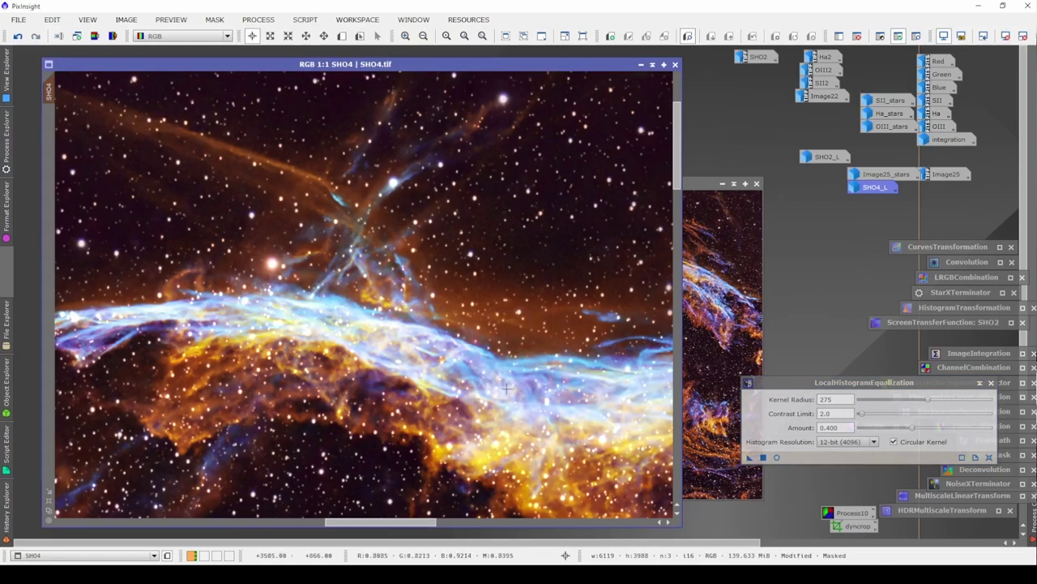
scroll(508, 389, up, 1)
scroll(528, 352, down, 1)
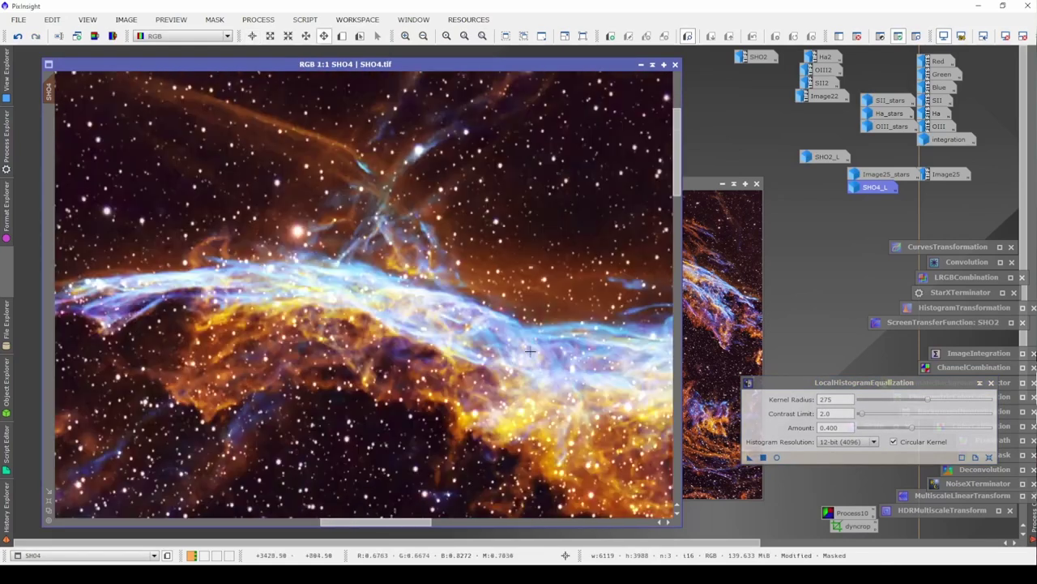
- Compare the upper ridge in SHO4 at 1:1 with the 275-radius equalization undone and redone
click(18, 36)
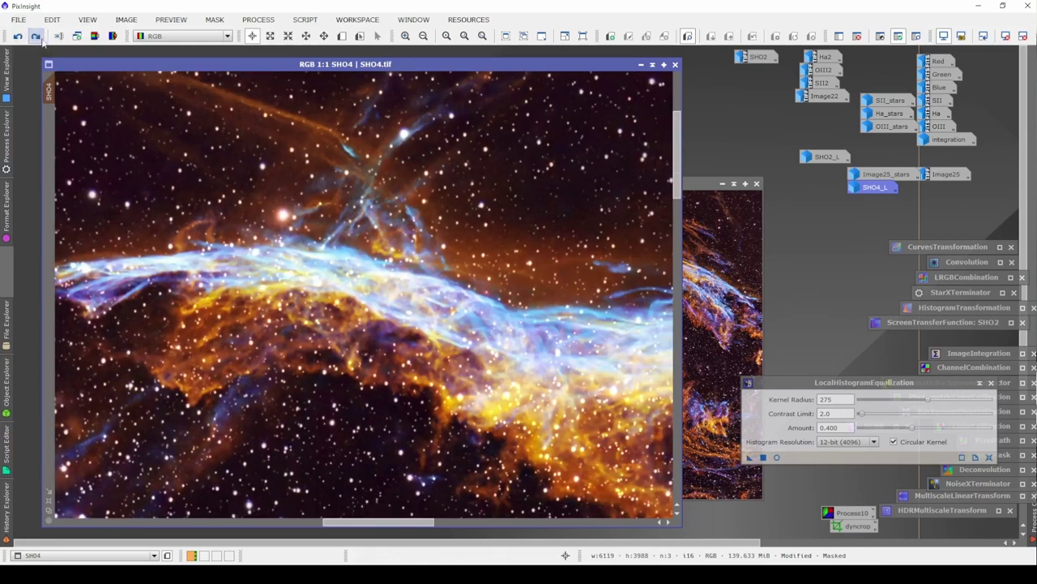
click(35, 37)
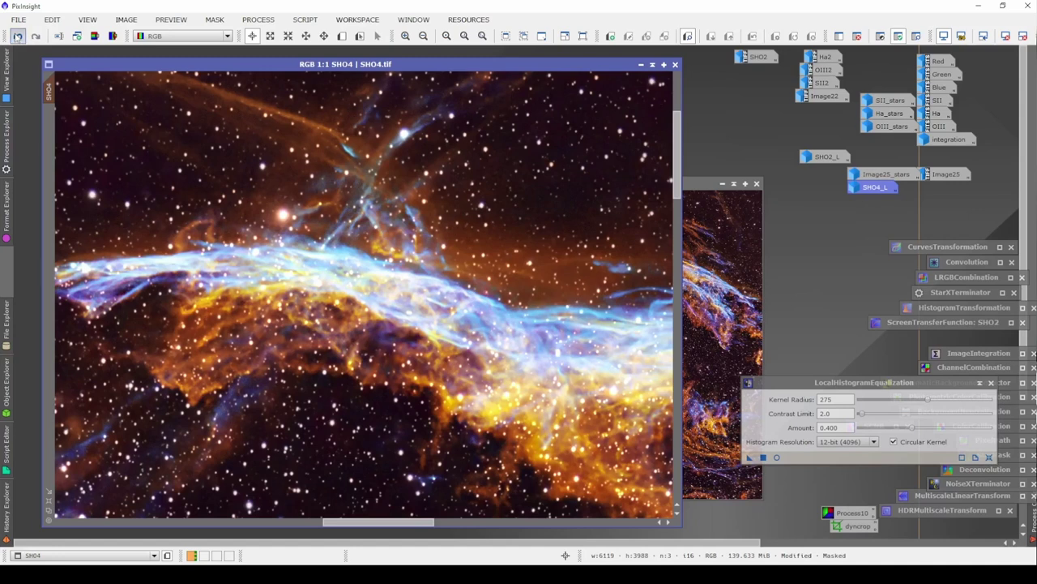
click(17, 37)
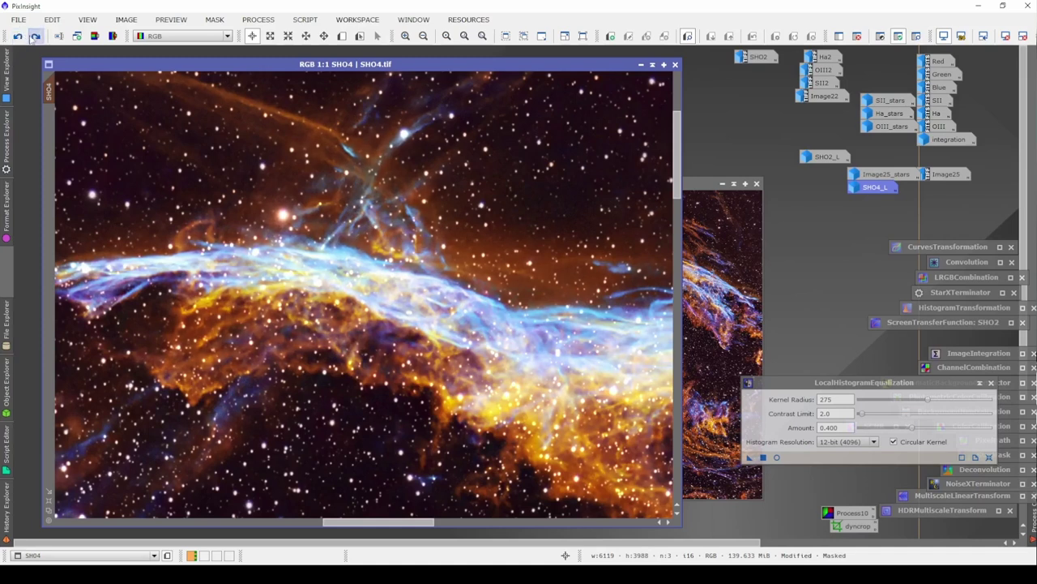
- Narrow the SHO4 and SHO4_clone windows and place them side by side
key(space)
drag(269, 255, 241, 247)
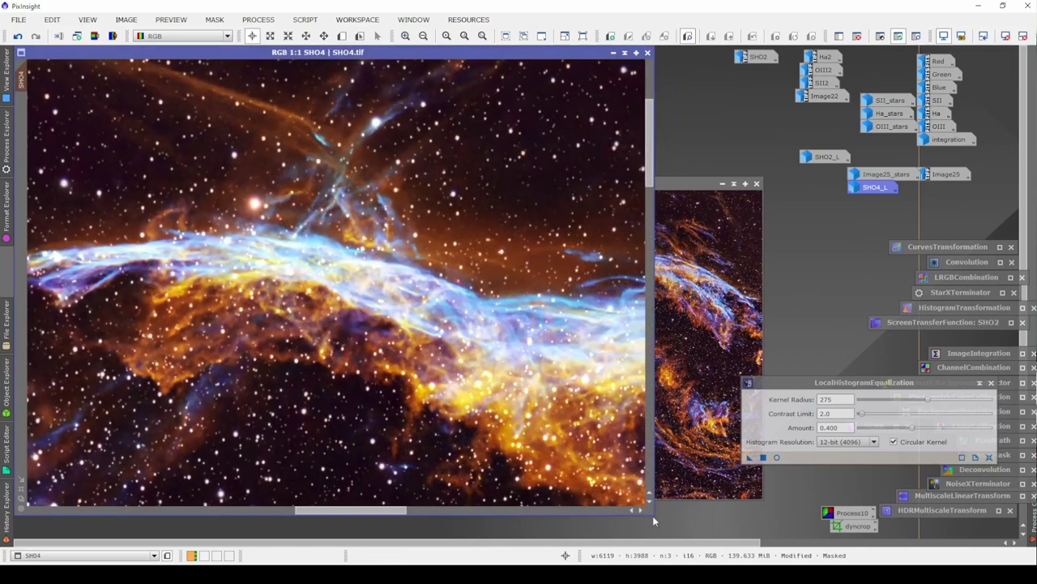
drag(653, 516, 343, 533)
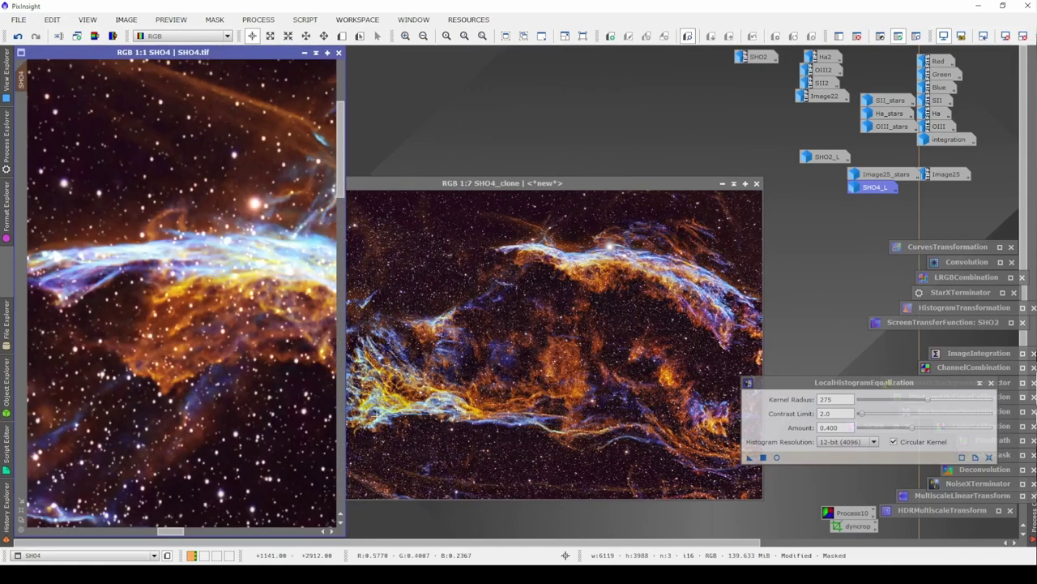
drag(464, 183, 472, 47)
drag(832, 225, 615, 530)
- Compare the bright ridge and crossing filaments in SHO4 and SHO4_clone at 1:1, checking SHO4 with its equalization undone and redone
scroll(562, 351, up, 8)
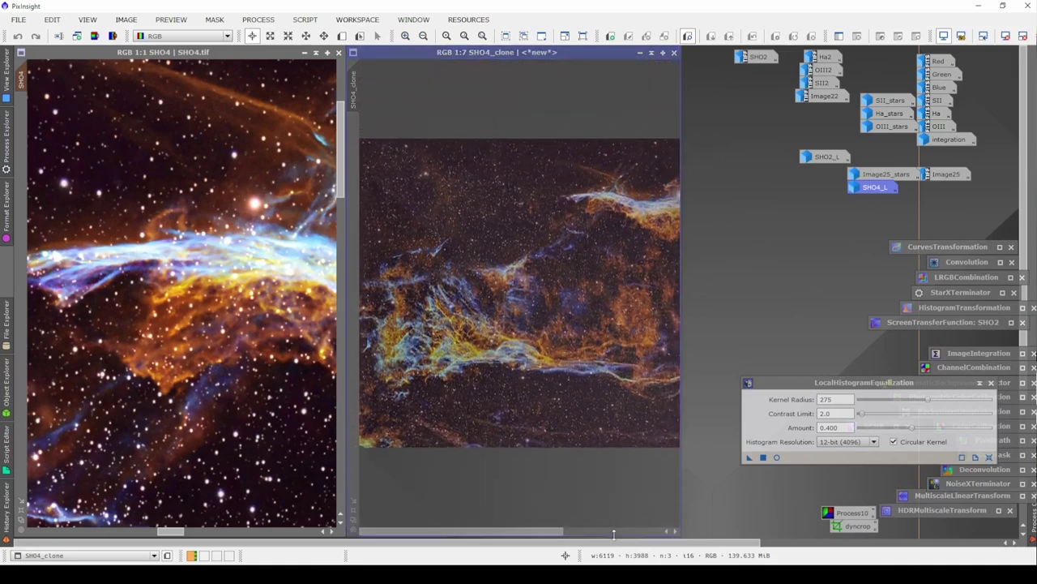
drag(562, 350, 451, 492)
scroll(452, 492, down, 2)
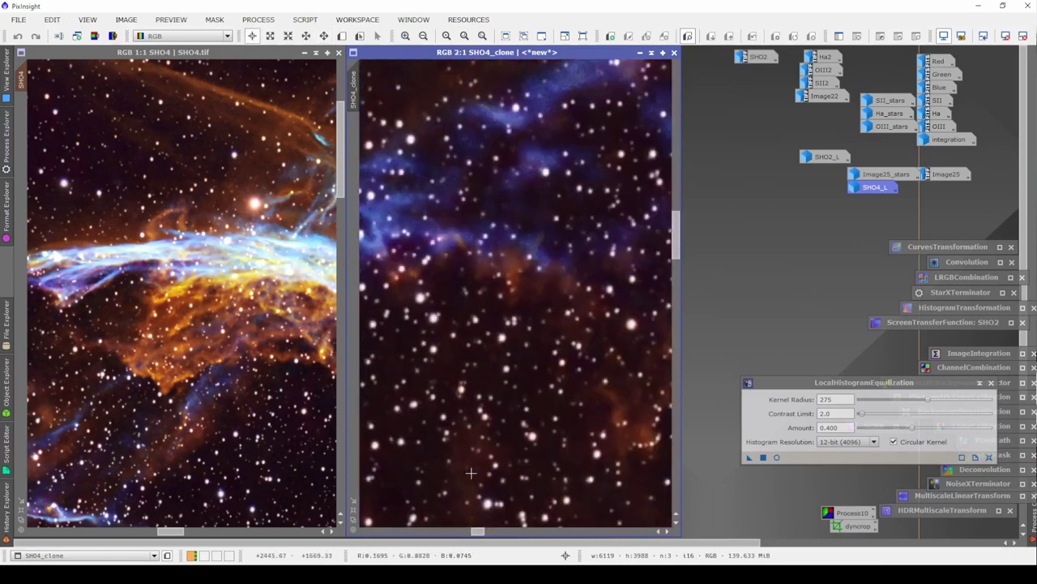
drag(601, 163, 434, 380)
drag(254, 272, 179, 304)
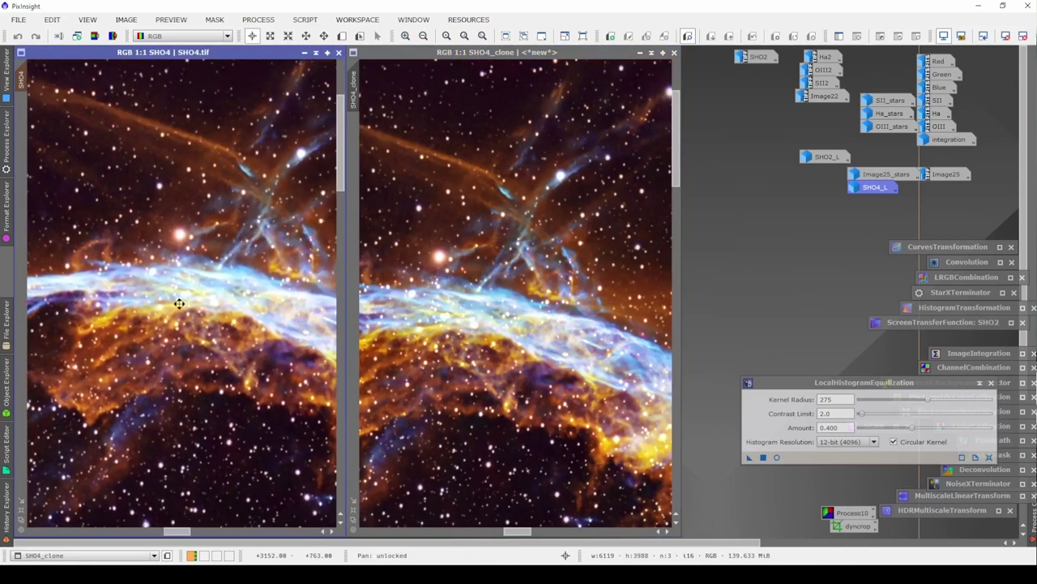
click(502, 243)
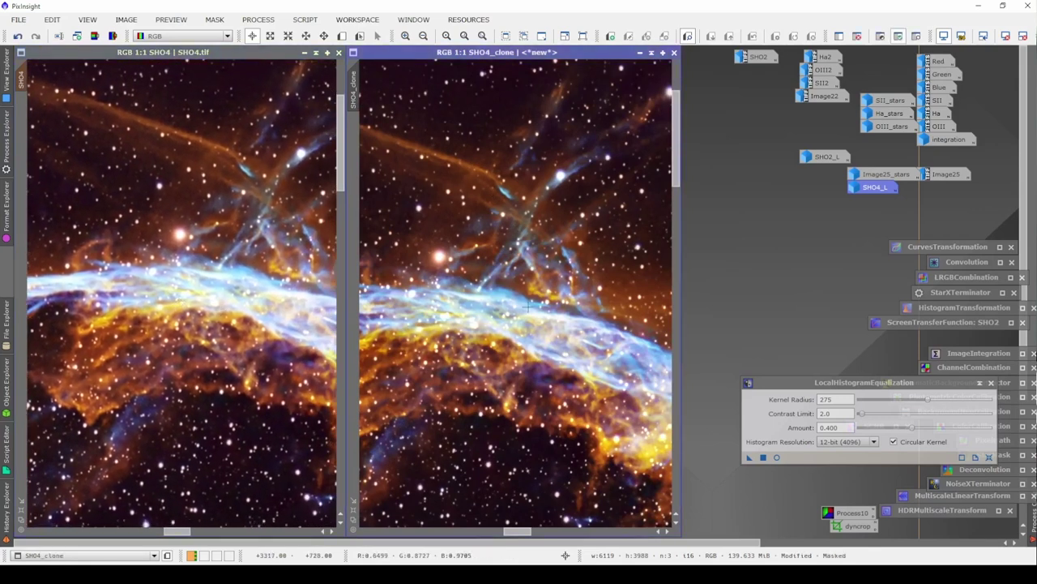
click(178, 170)
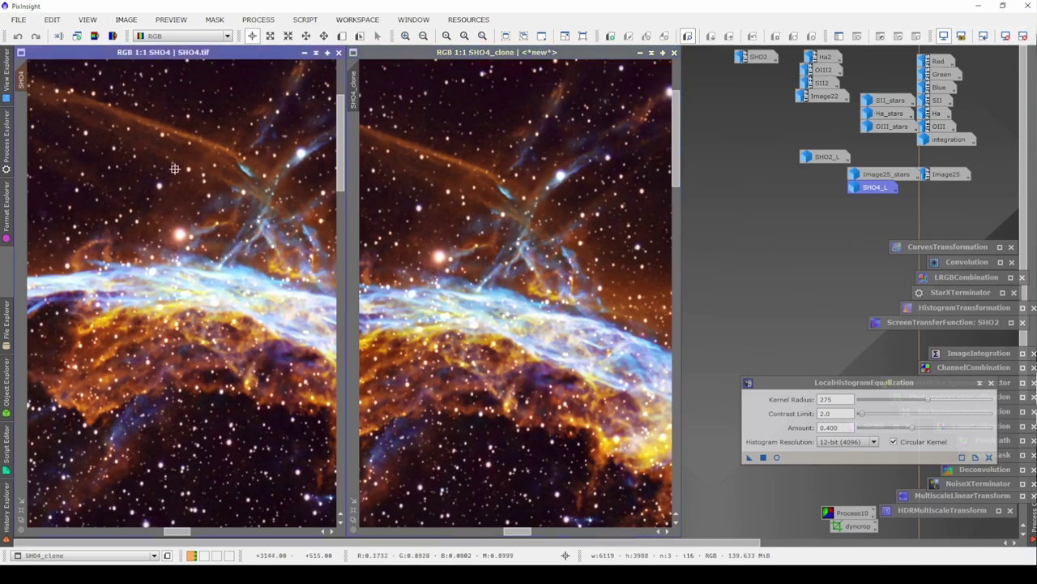
click(18, 36)
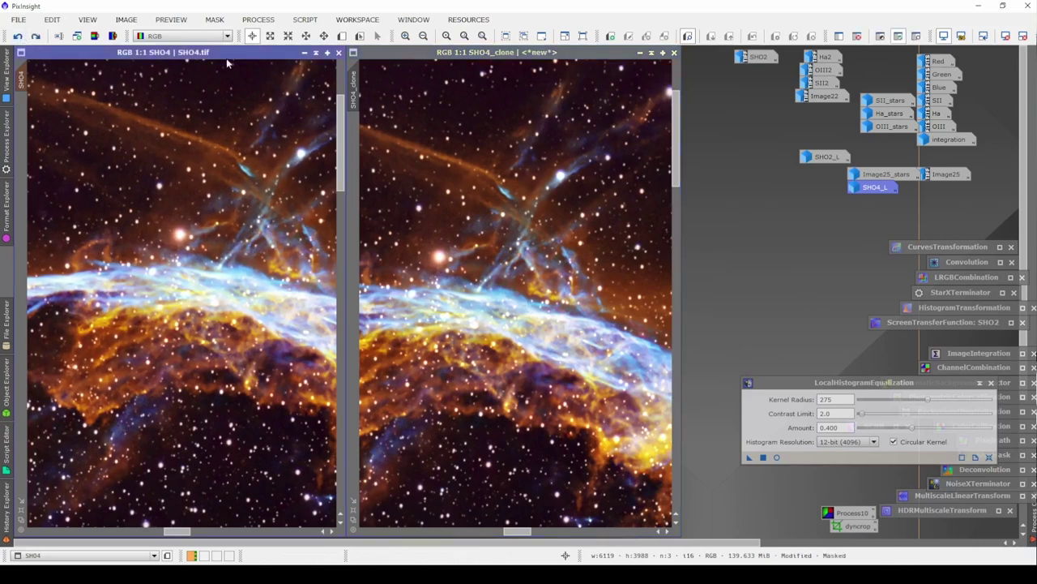
click(36, 38)
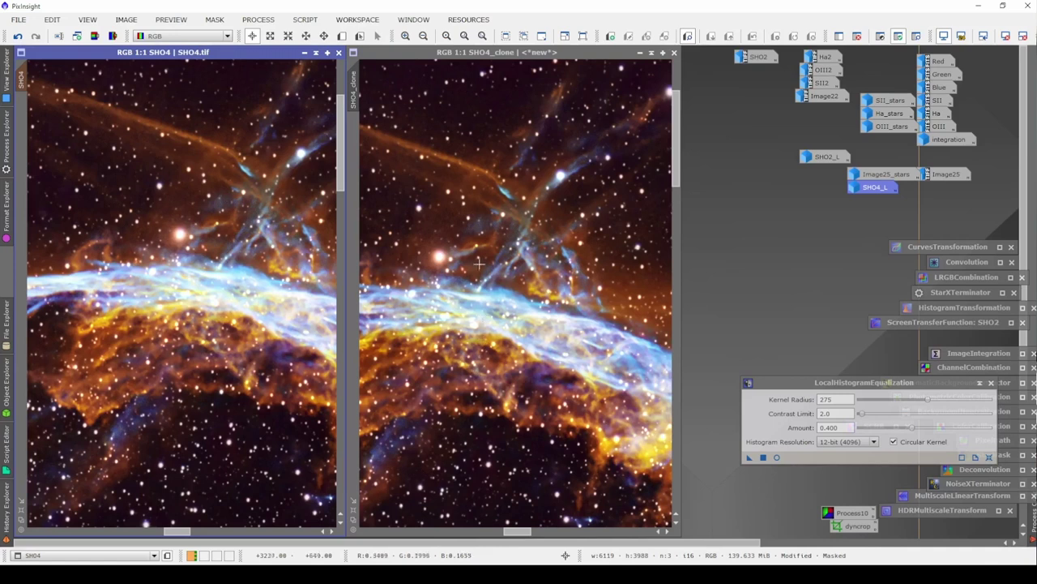
- Compare the faint blue filaments and the branching blue-orange nebulosity in matching 1:1 views of SHO4 and SHO4_clone
click(560, 399)
drag(560, 399, 532, 269)
drag(142, 510, 331, 342)
drag(463, 342, 578, 424)
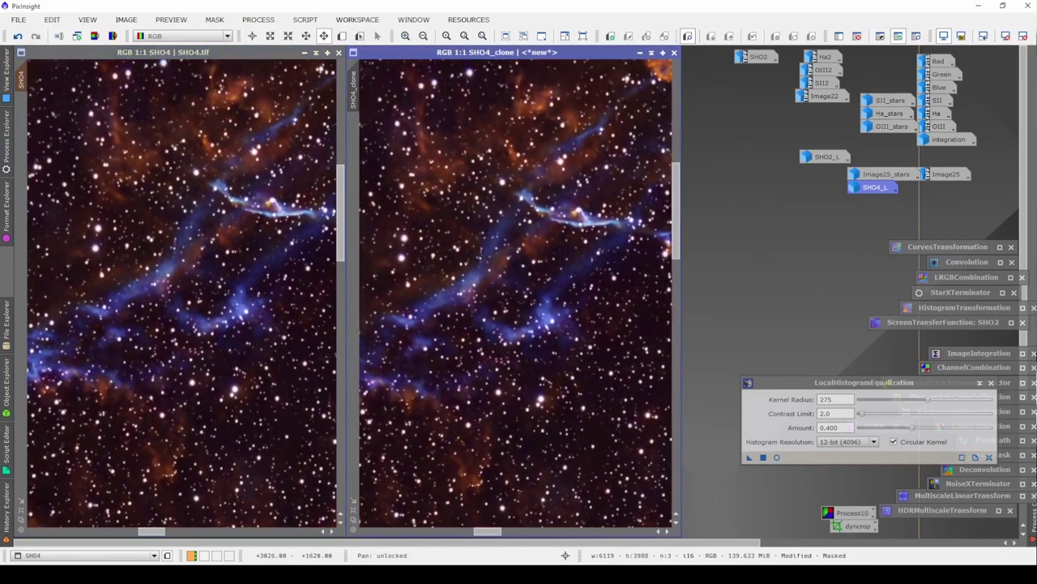
key(alt+r)
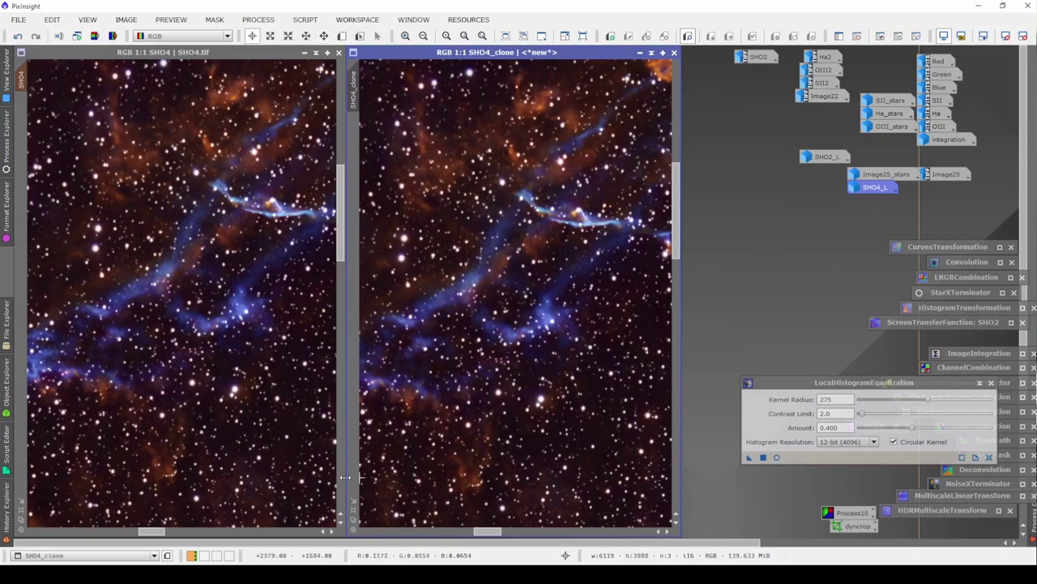
drag(389, 472, 559, 381)
key(alt+p)
drag(486, 422, 621, 378)
drag(480, 402, 467, 442)
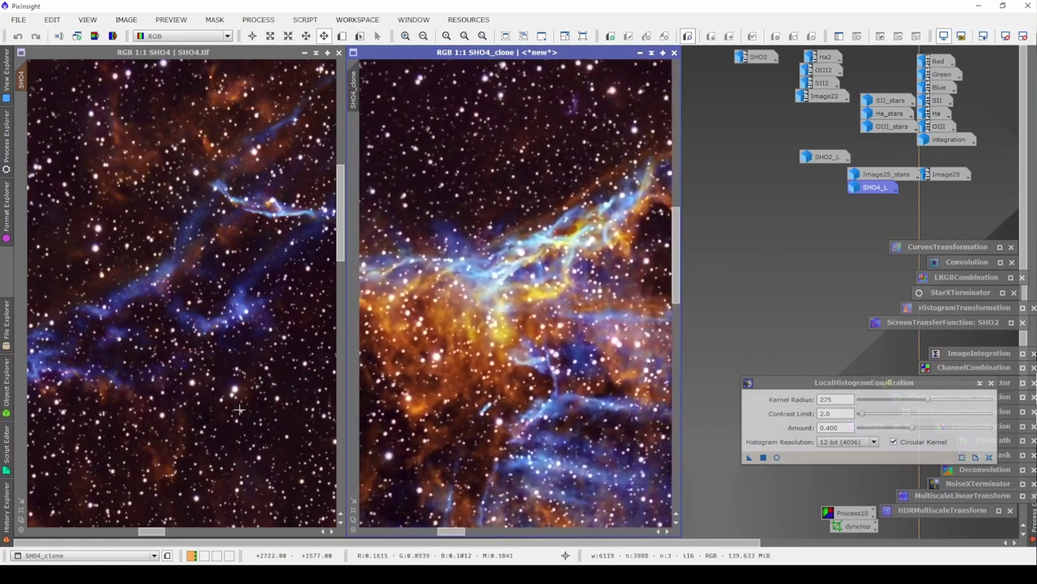
drag(239, 411, 242, 334)
key(alt+r)
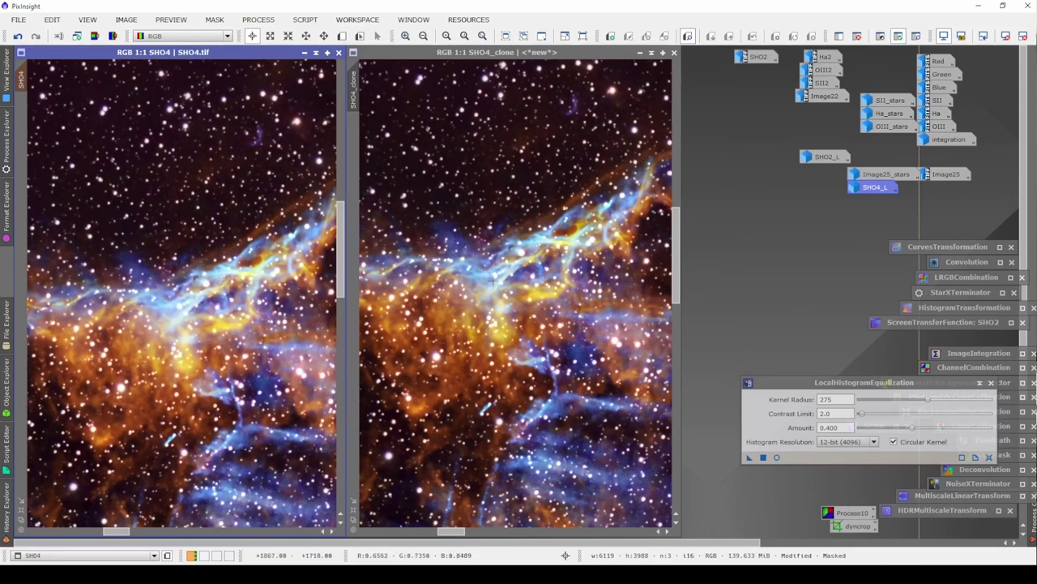
- Compare the lower yellow-blue ridge and its dome-shaped blue filaments in matching 1:1 views of both images
key(alt+p)
drag(421, 413, 539, 150)
drag(491, 311, 494, 248)
mouse_move(146, 427)
mouse_down()
mouse_move(150, 260)
mouse_move(270, 145)
mouse_move(316, 516)
mouse_up()
mouse_move(214, 491)
mouse_down()
mouse_move(227, 253)
mouse_move(299, 428)
mouse_move(71, 131)
mouse_move(190, 275)
mouse_move(181, 265)
mouse_up()
key(alt+r)
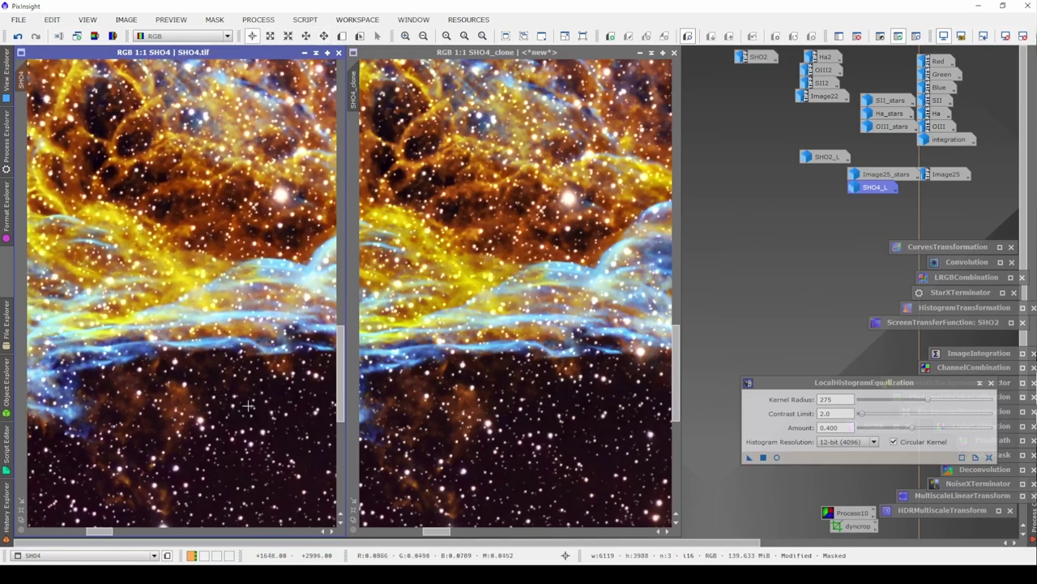
drag(105, 97, 77, 104)
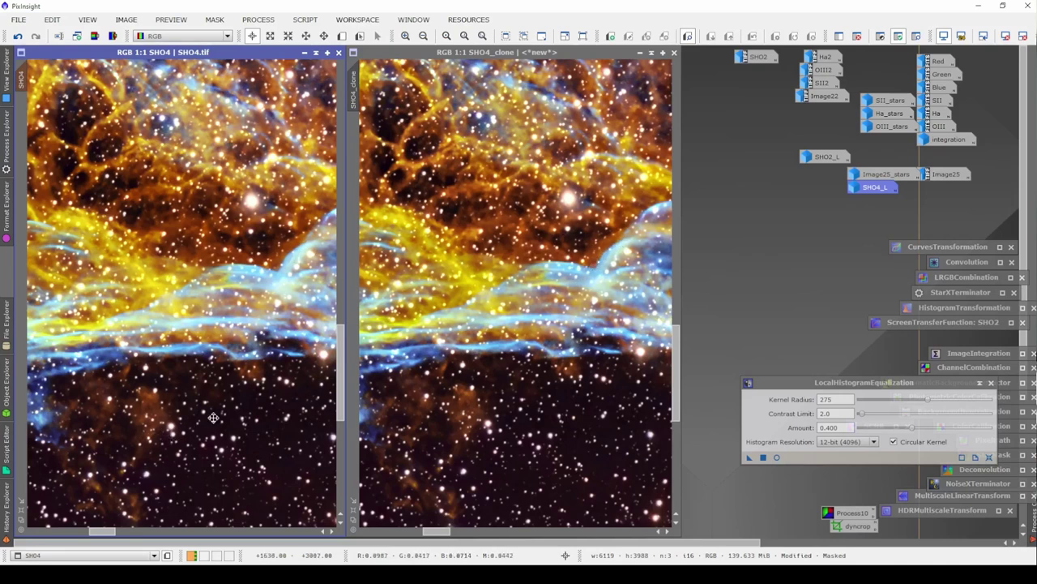
drag(214, 418, 72, 433)
drag(242, 350, 159, 355)
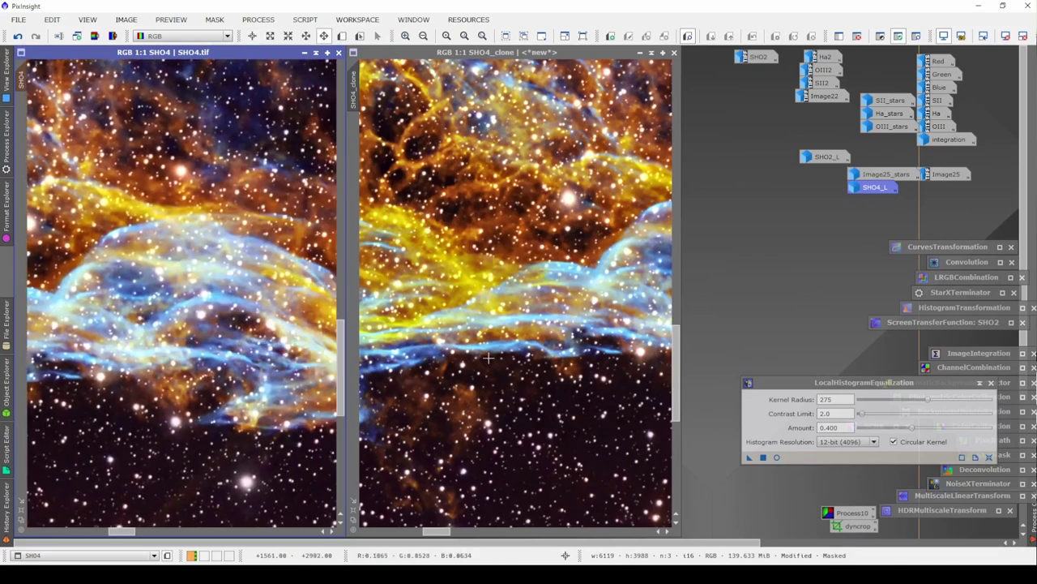
drag(580, 357, 535, 341)
key(alt+r)
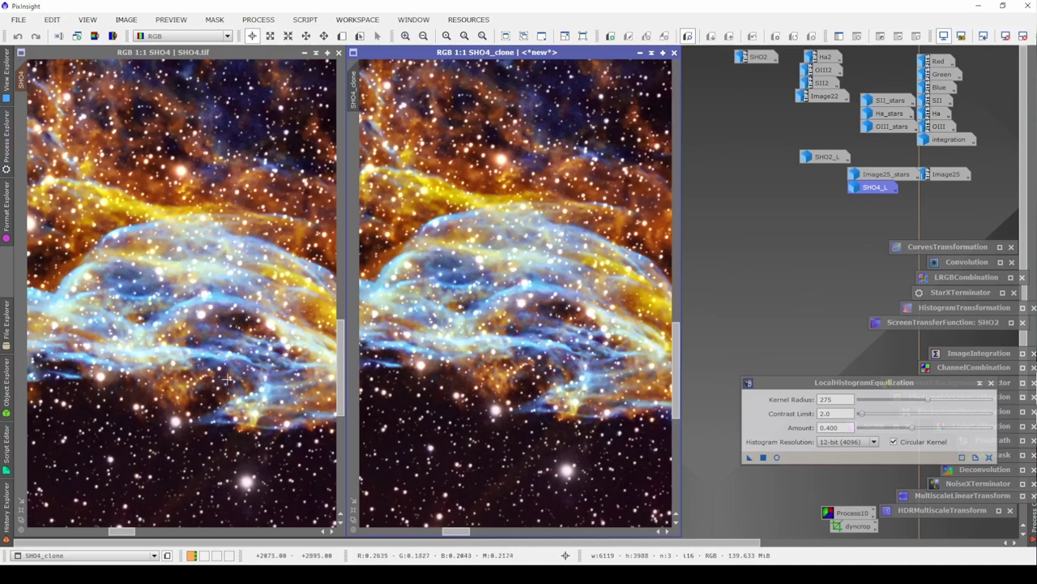
- Compare SHO4 and SHO4_clone as whole images at 1:11
scroll(177, 304, down, 6)
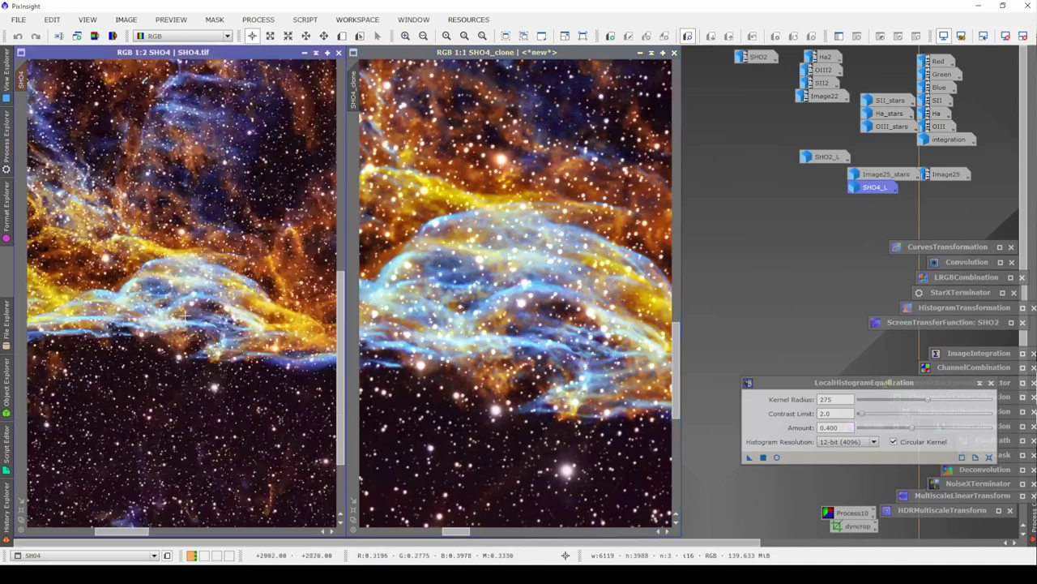
scroll(187, 320, down, 4)
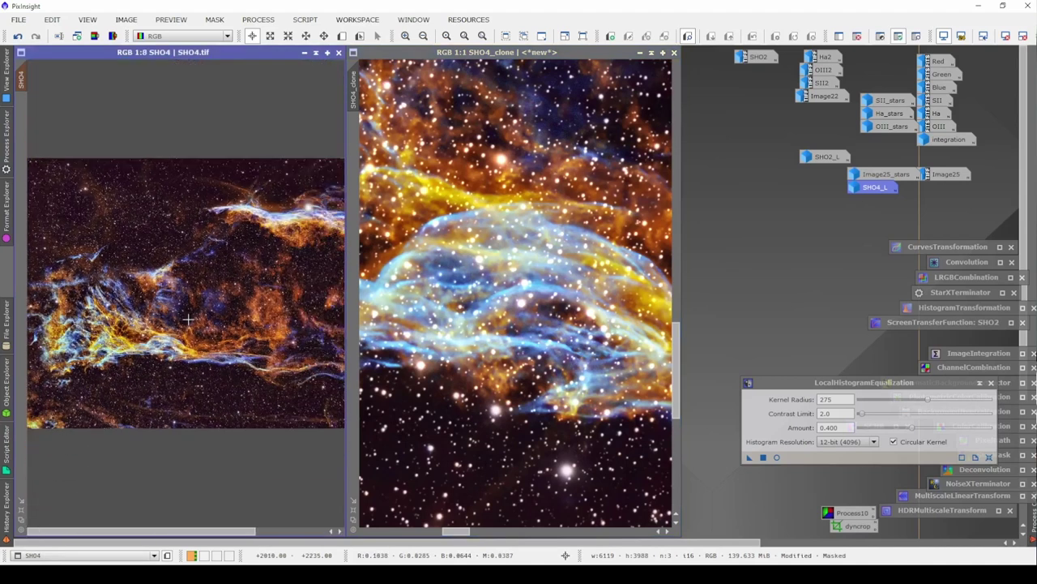
scroll(590, 293, down, 11)
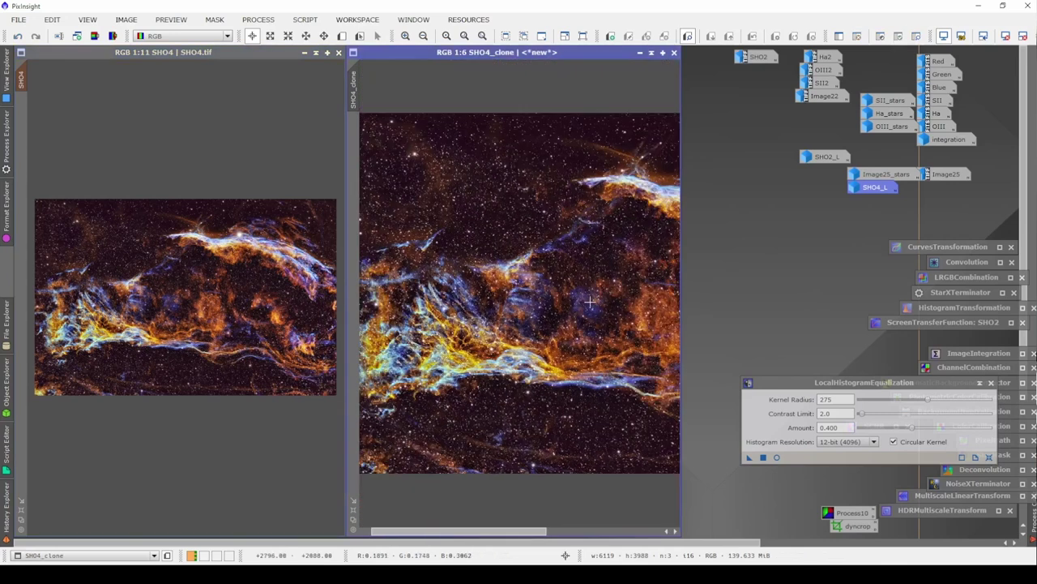
scroll(591, 309, up, 1)
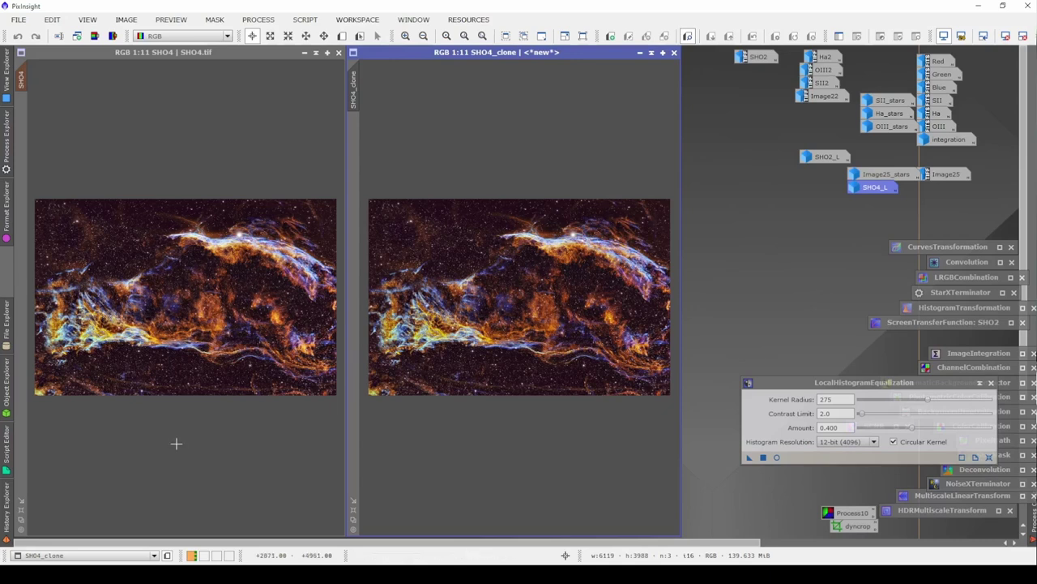
- Tidy the workspace by iconizing SHO4 below SHO4_L, collapsing LocalHistogramEqualization and enlarging the SHO4_clone window for a 1:5 view
click(305, 53)
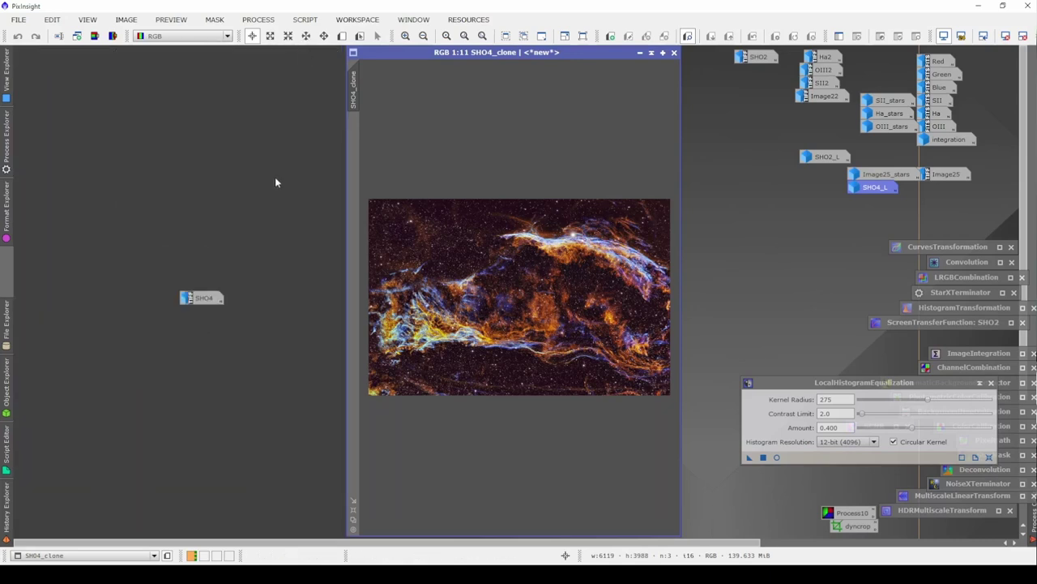
drag(204, 297, 877, 199)
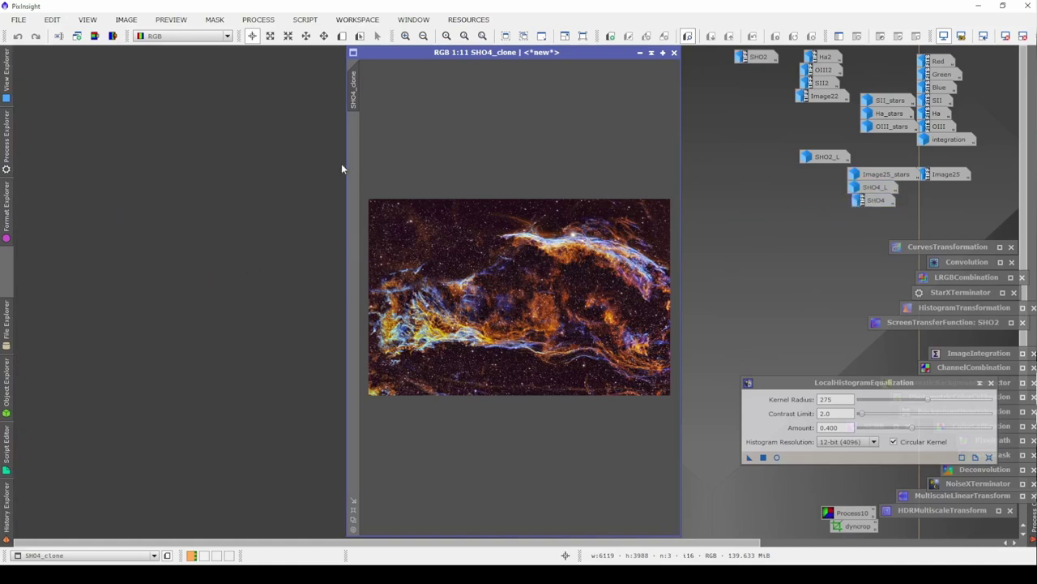
drag(344, 169, 32, 144)
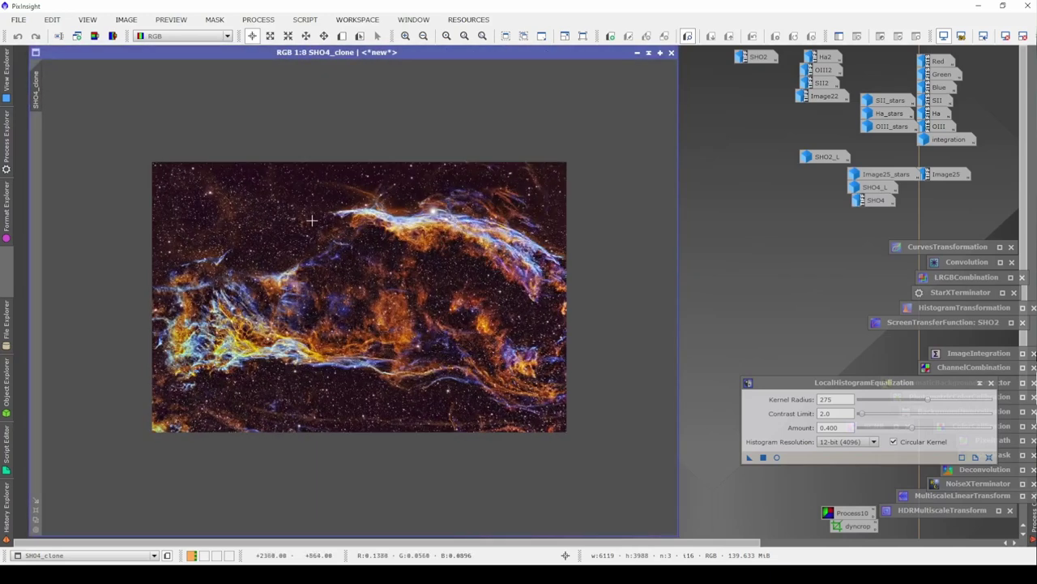
scroll(312, 219, up, 3)
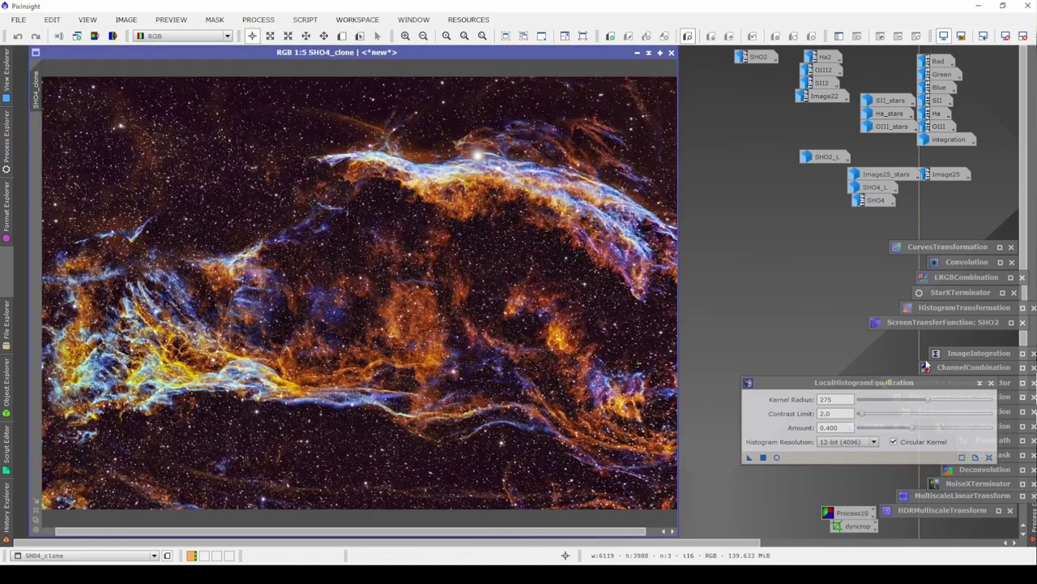
click(980, 383)
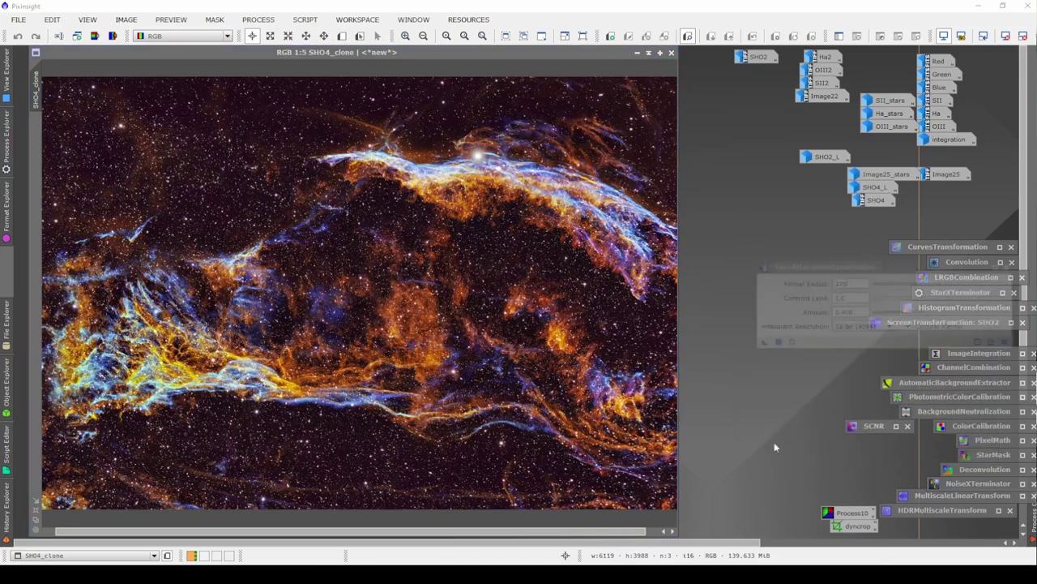
drag(677, 521, 734, 535)
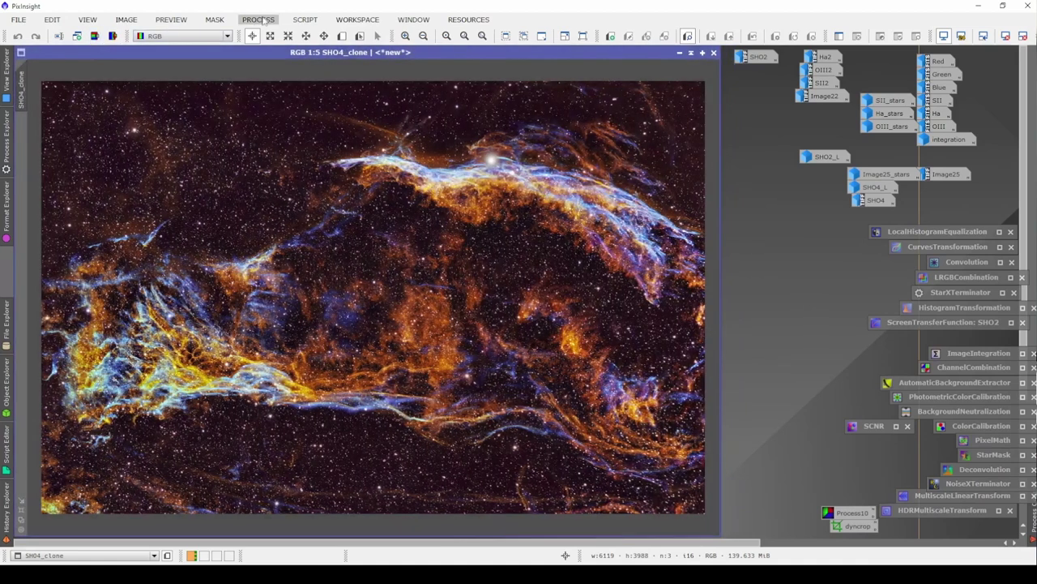
- Run the DarkStructureEnhance script on SHO4_clone with 8 layers to remove, 1 iteration and an amount slightly below the default
click(257, 19)
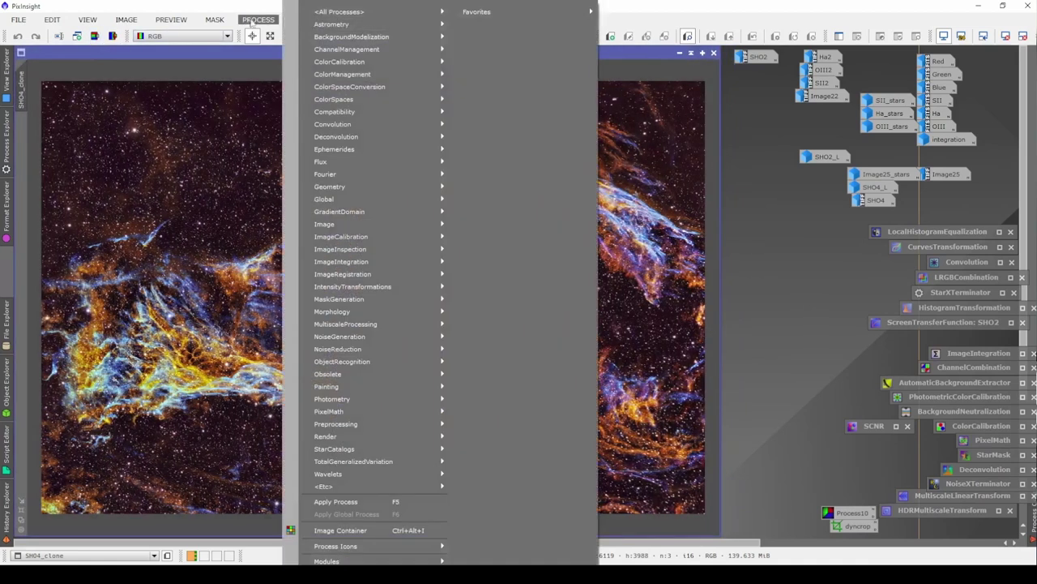
click(305, 20)
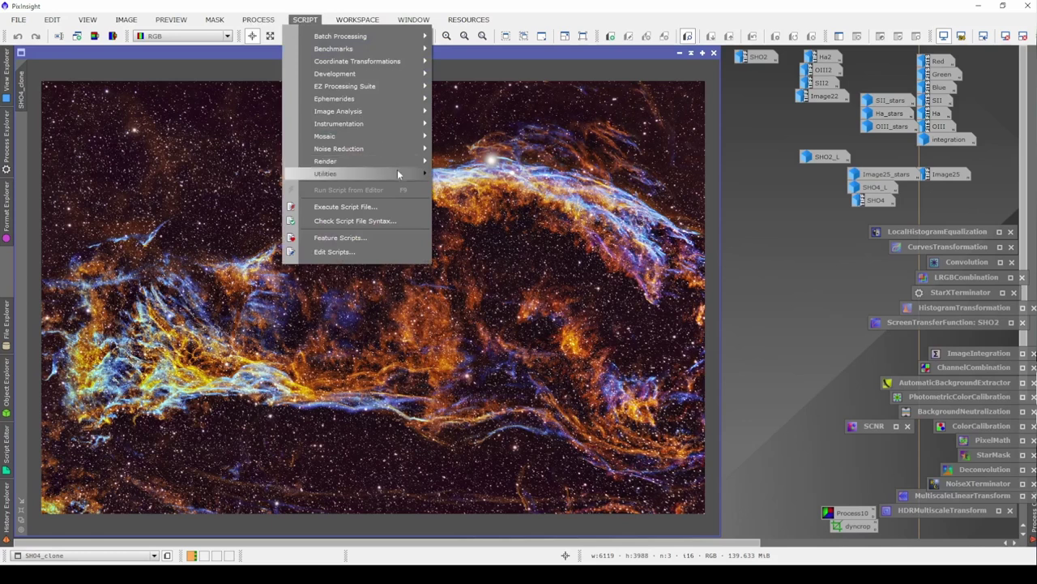
mouse_move(403, 172)
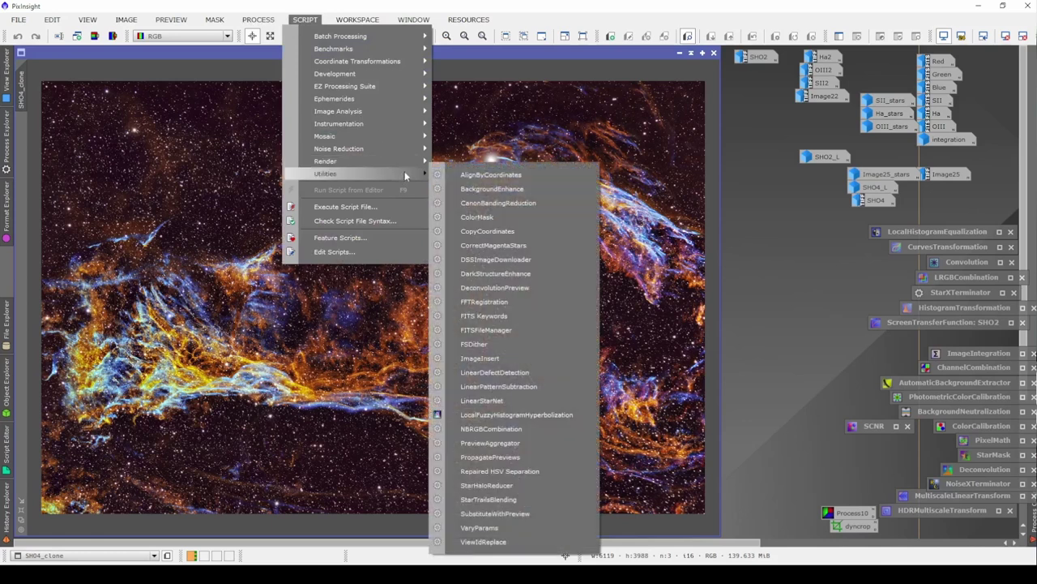
click(520, 273)
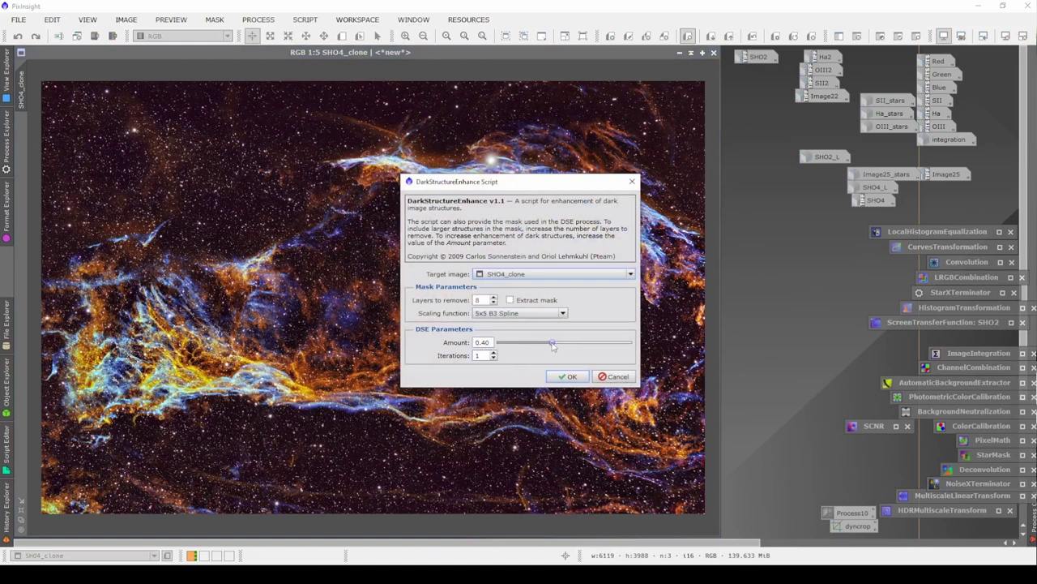
drag(552, 346, 541, 347)
click(566, 376)
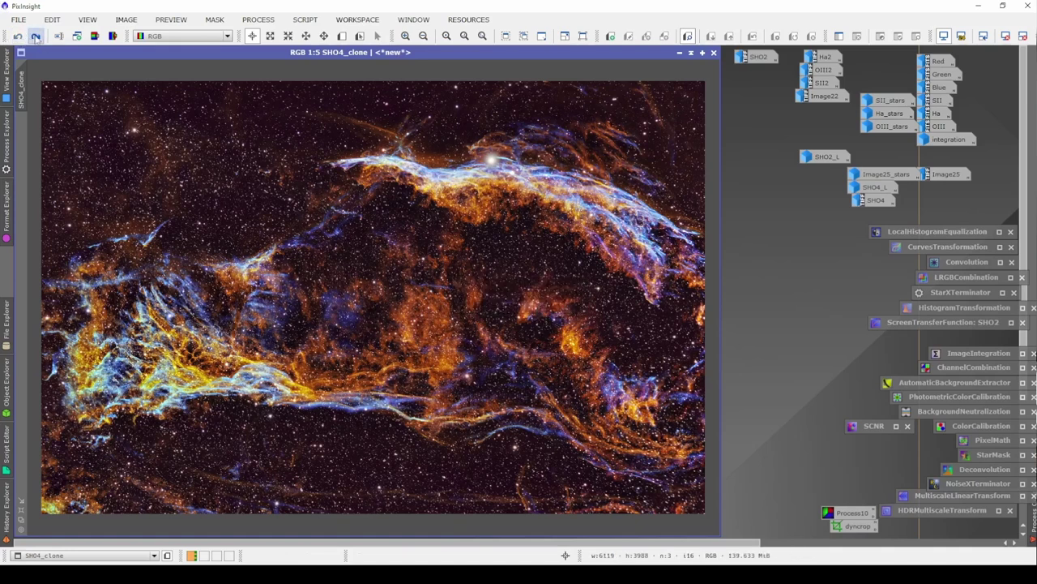
- Compare the whole SHO4_clone image at 1:5 before and after DarkStructureEnhance by undoing and redoing it twice
click(17, 36)
click(35, 36)
click(17, 37)
click(34, 37)
- Compare the orange nebulosity beneath the bright star at 1:1 with and without DarkStructureEnhance, leaving it reapplied and the whole image at 1:5
scroll(527, 172, down, 3)
scroll(527, 172, up, 7)
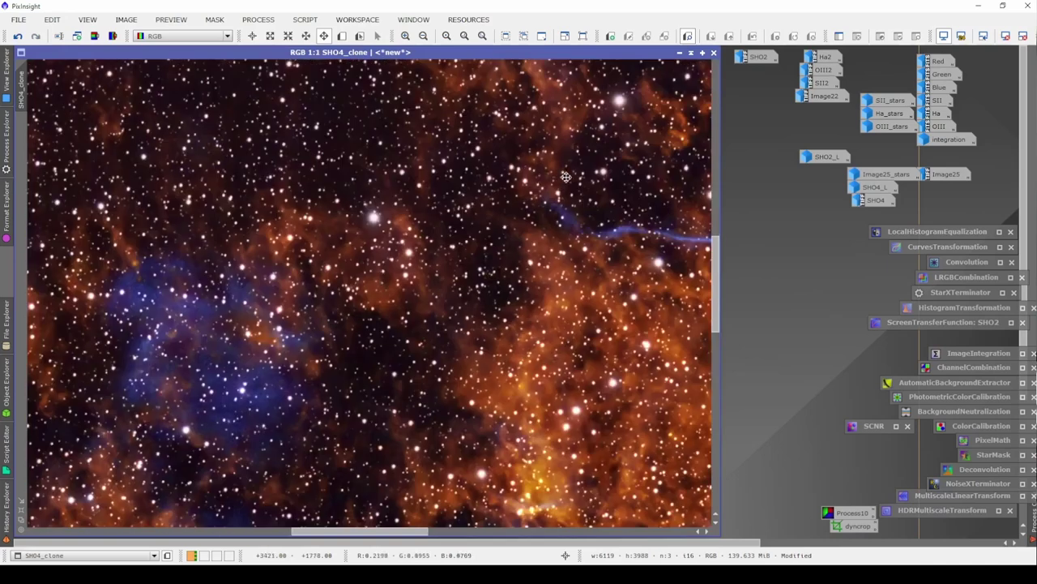
drag(566, 175, 73, 132)
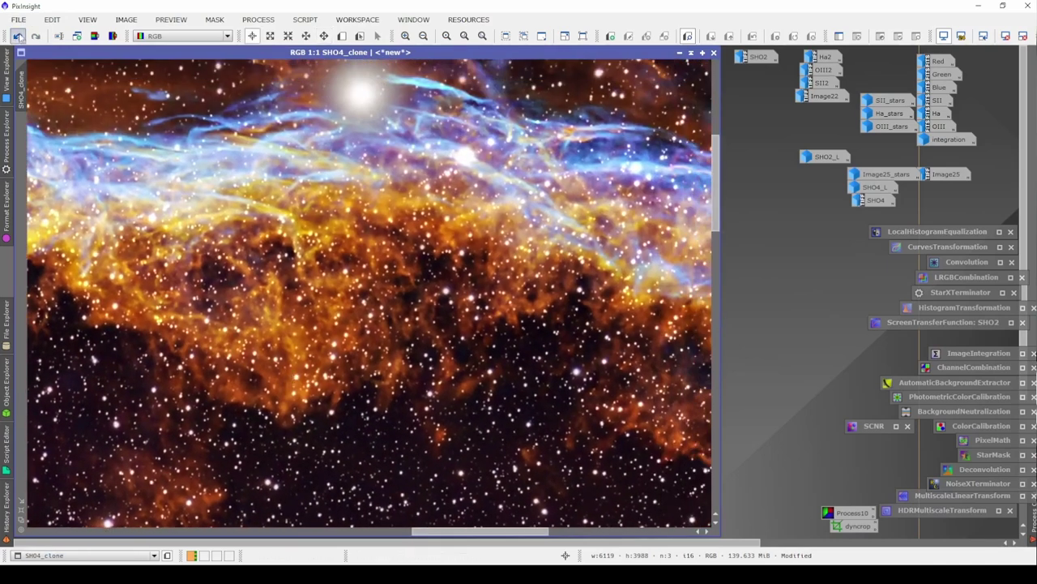
click(38, 37)
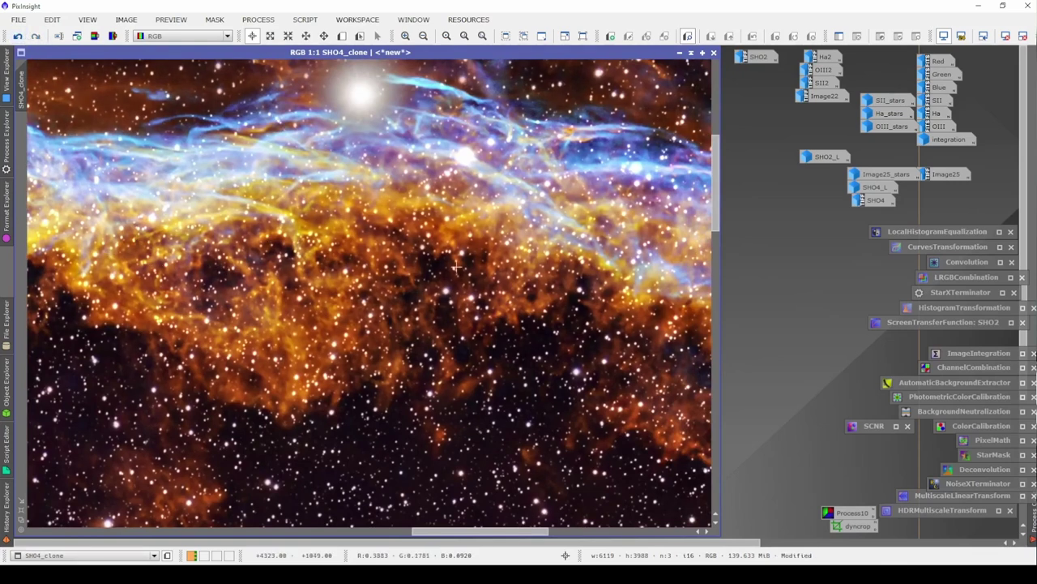
click(18, 36)
click(35, 37)
click(18, 37)
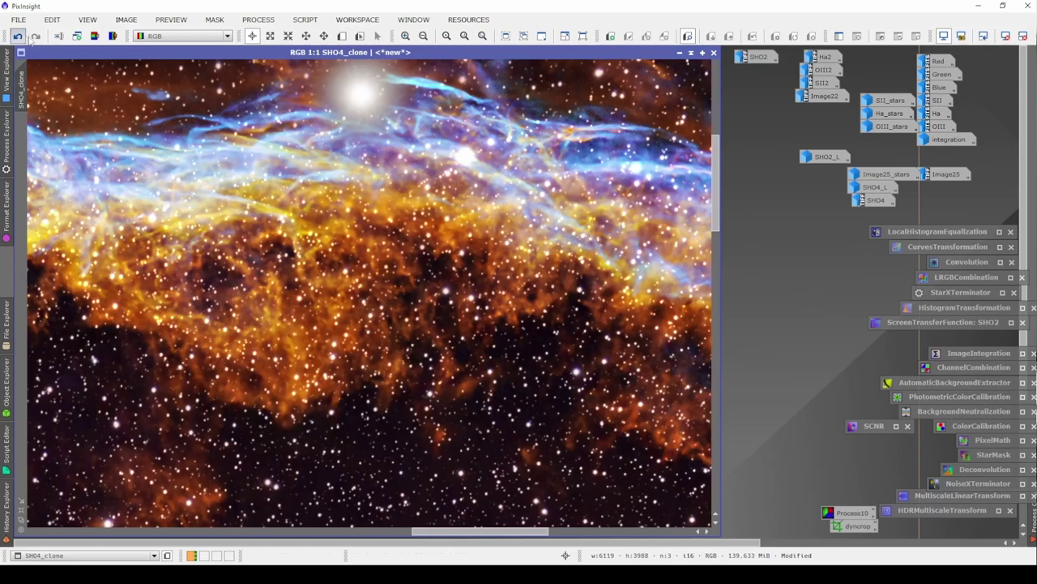
click(35, 38)
click(36, 37)
scroll(363, 368, down, 3)
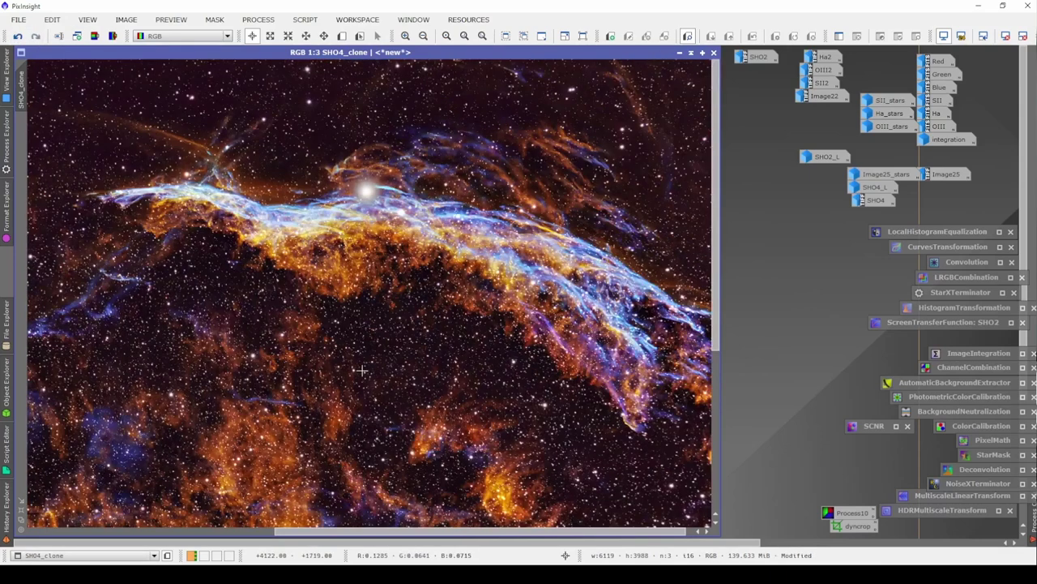
scroll(363, 367, down, 2)
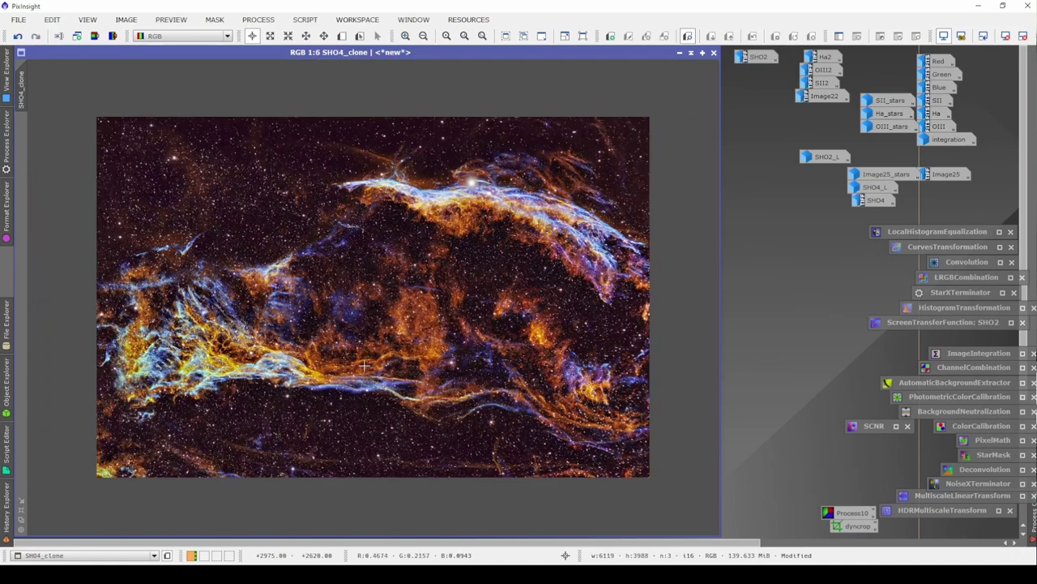
scroll(363, 367, up, 1)
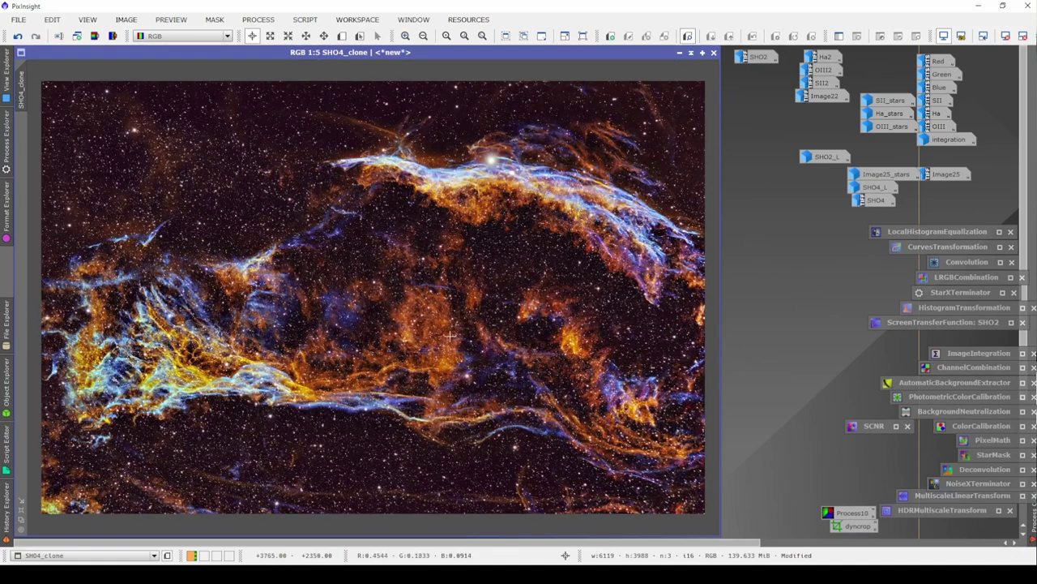